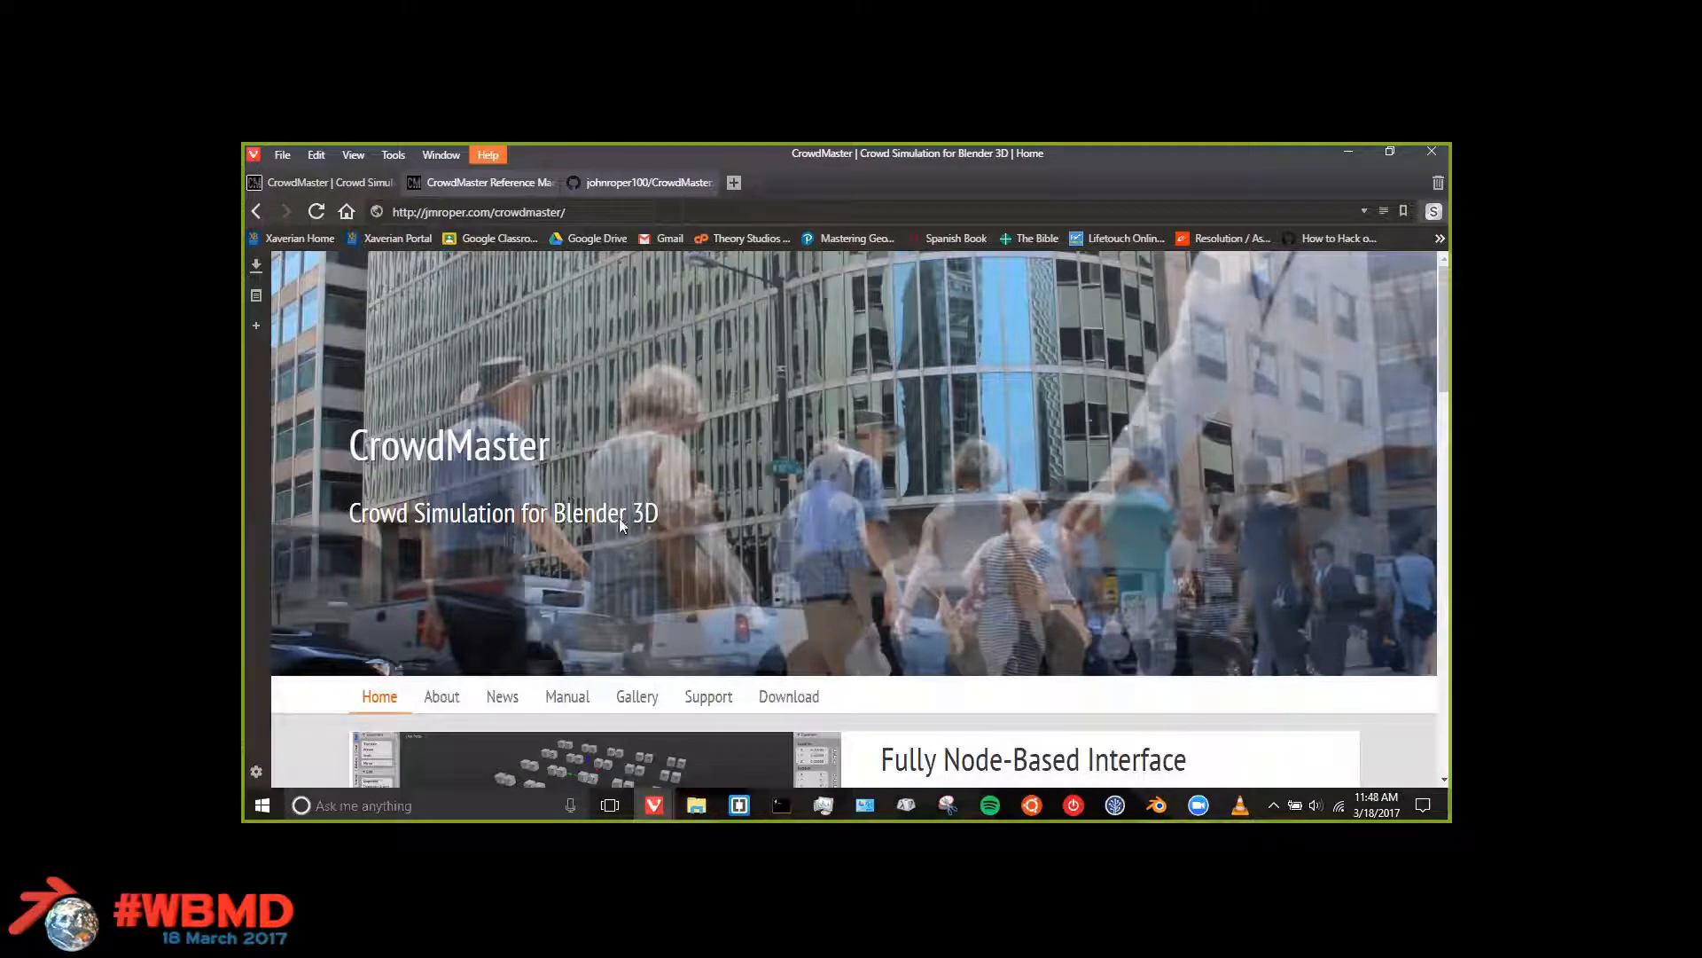
Step: Look over the CrowdMaster home page, including the section on its fully node-based interface
scroll(600, 520, down, 3)
scroll(596, 520, up, 3)
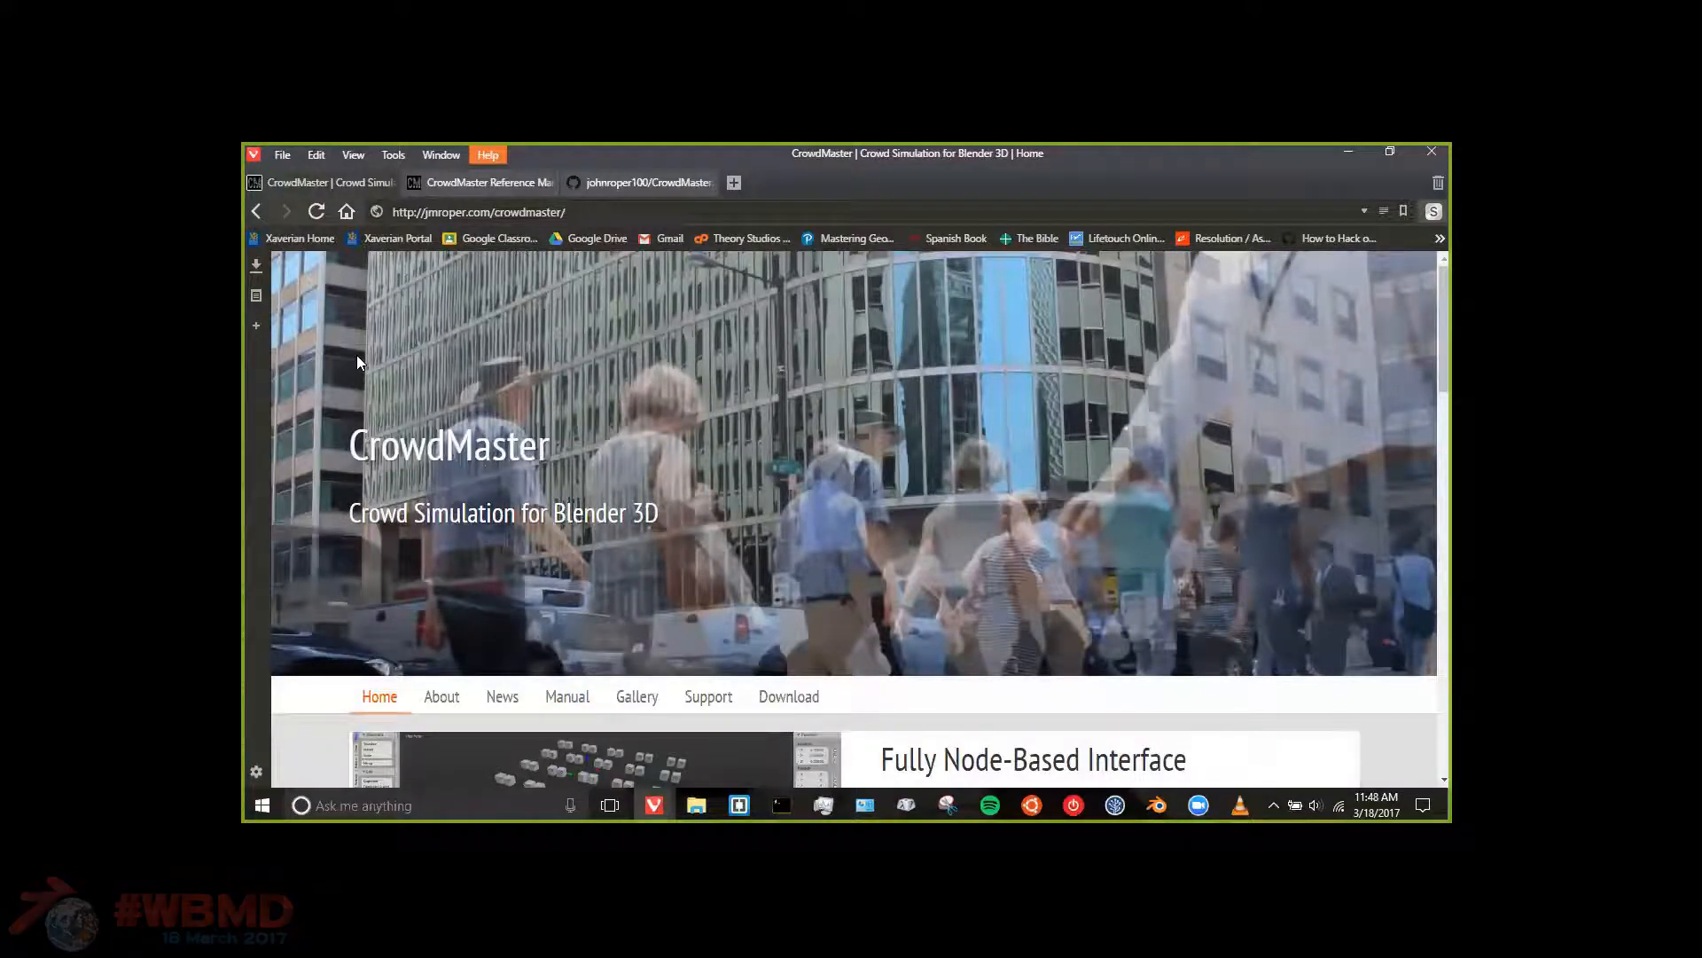
scroll(572, 502, down, 2)
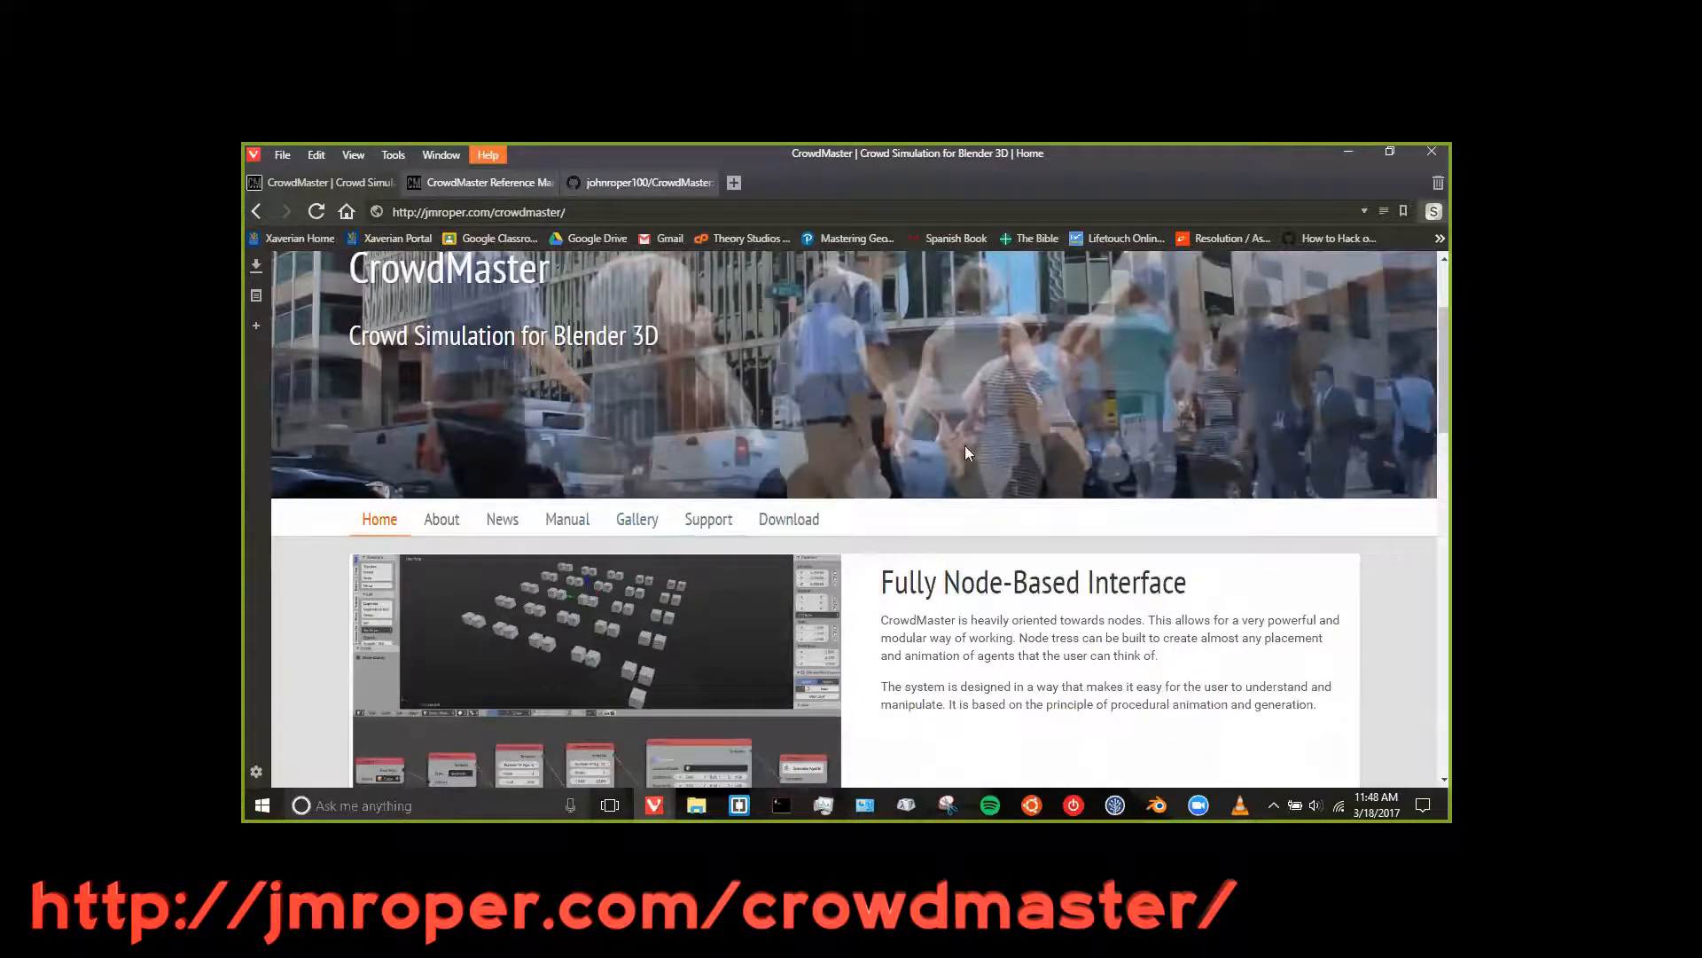
scroll(370, 582, down, 5)
scroll(765, 488, up, 7)
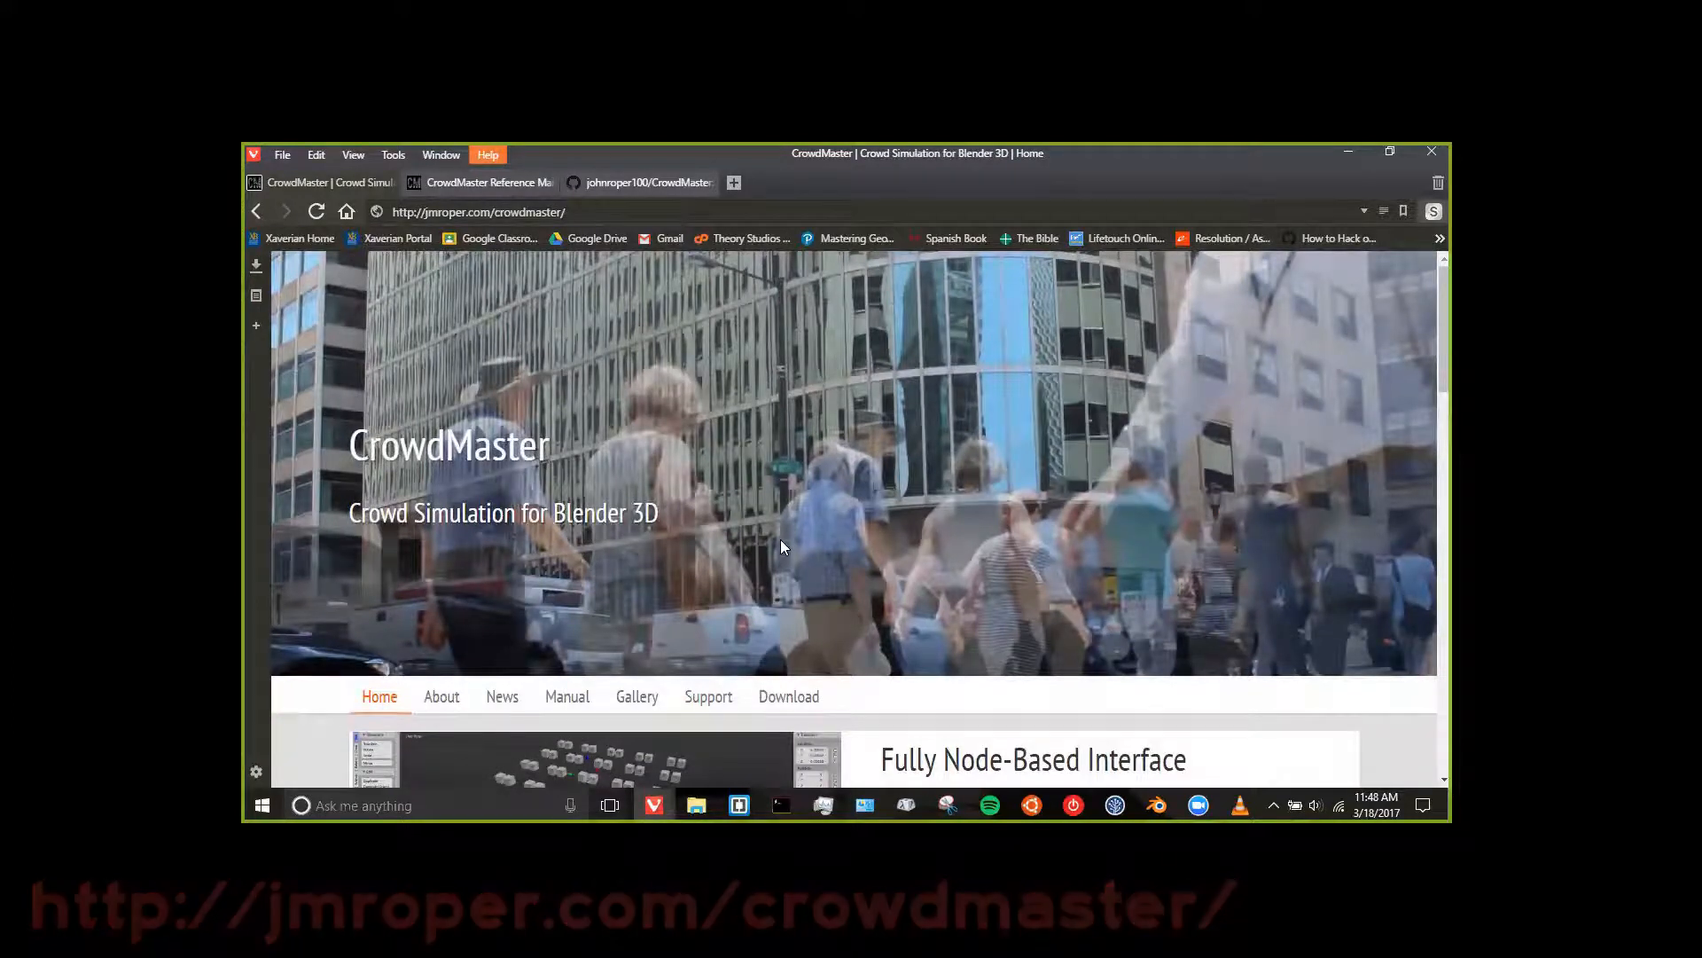
Step: Switch to the VLC window with actionSyncTeams.avi, play the crowd battle video past its middle, and pause it
key(super+Tab)
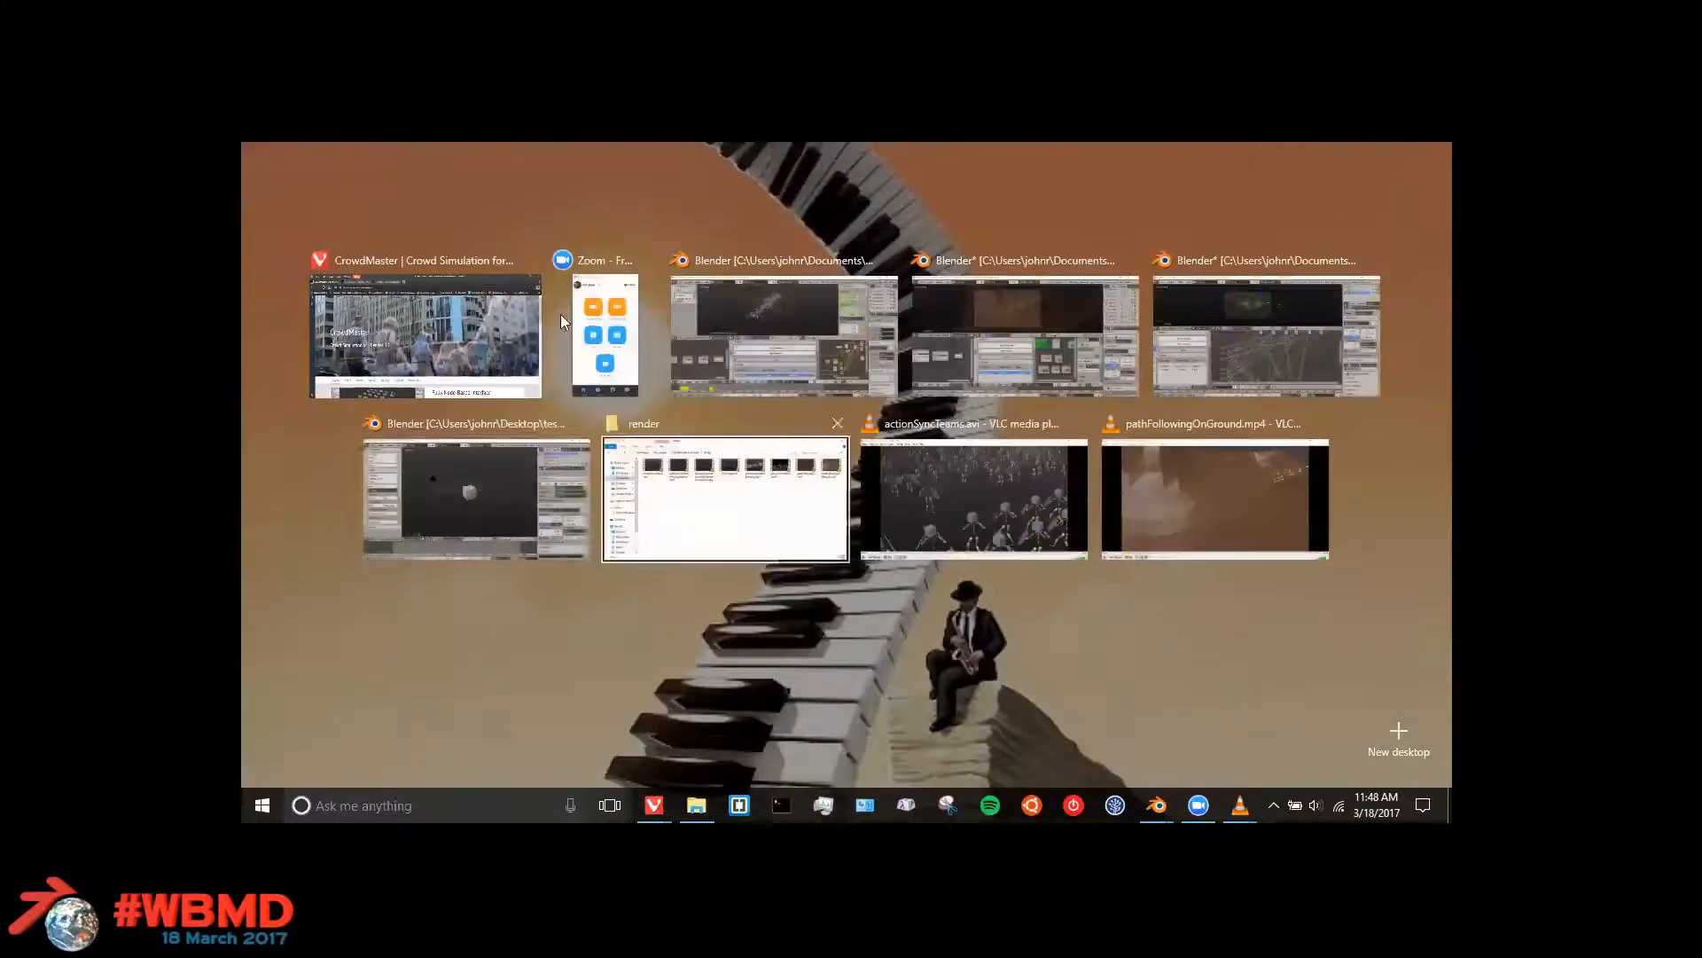
click(952, 484)
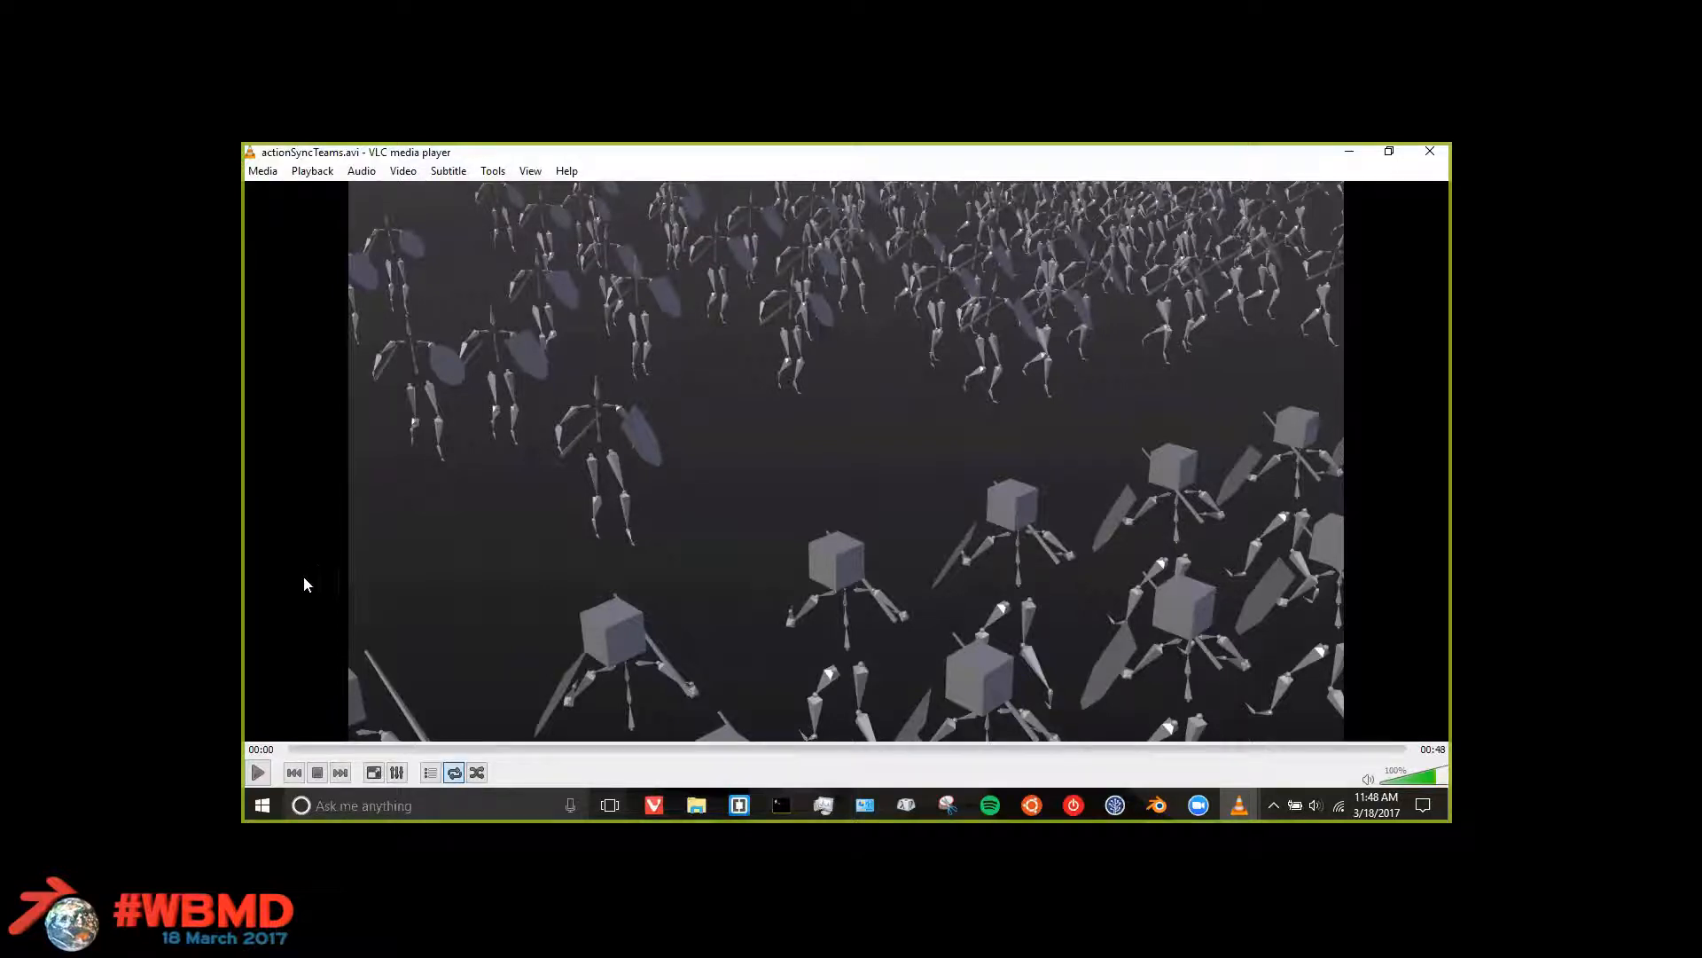
click(258, 773)
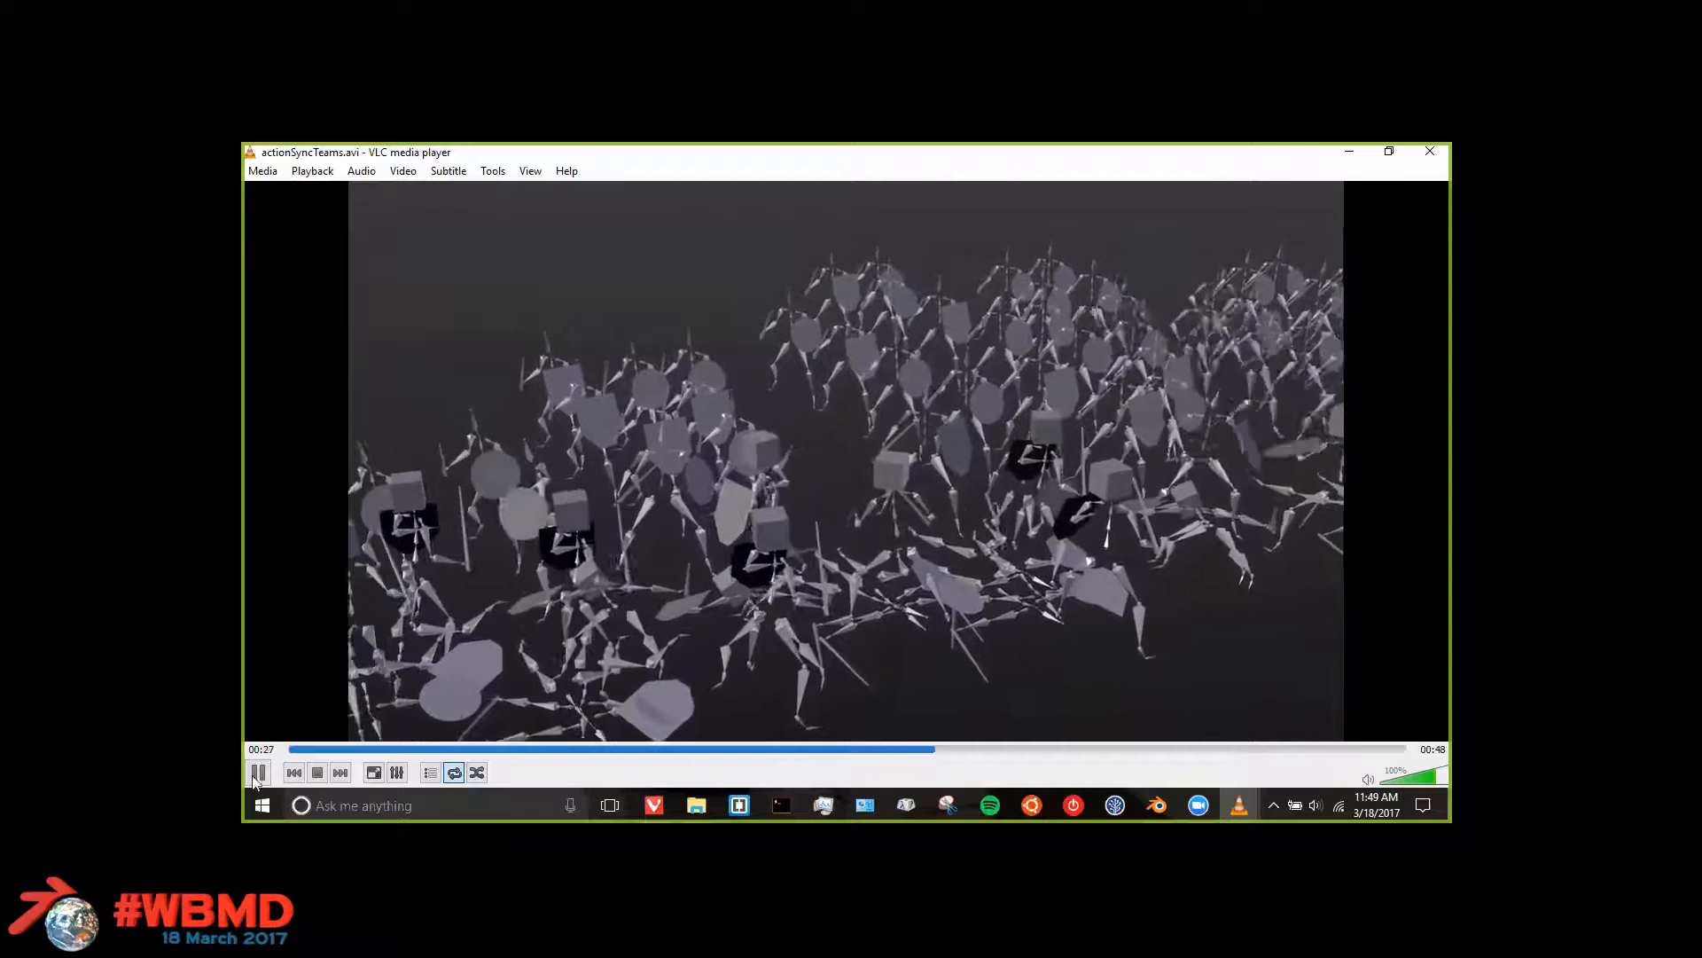
key(space)
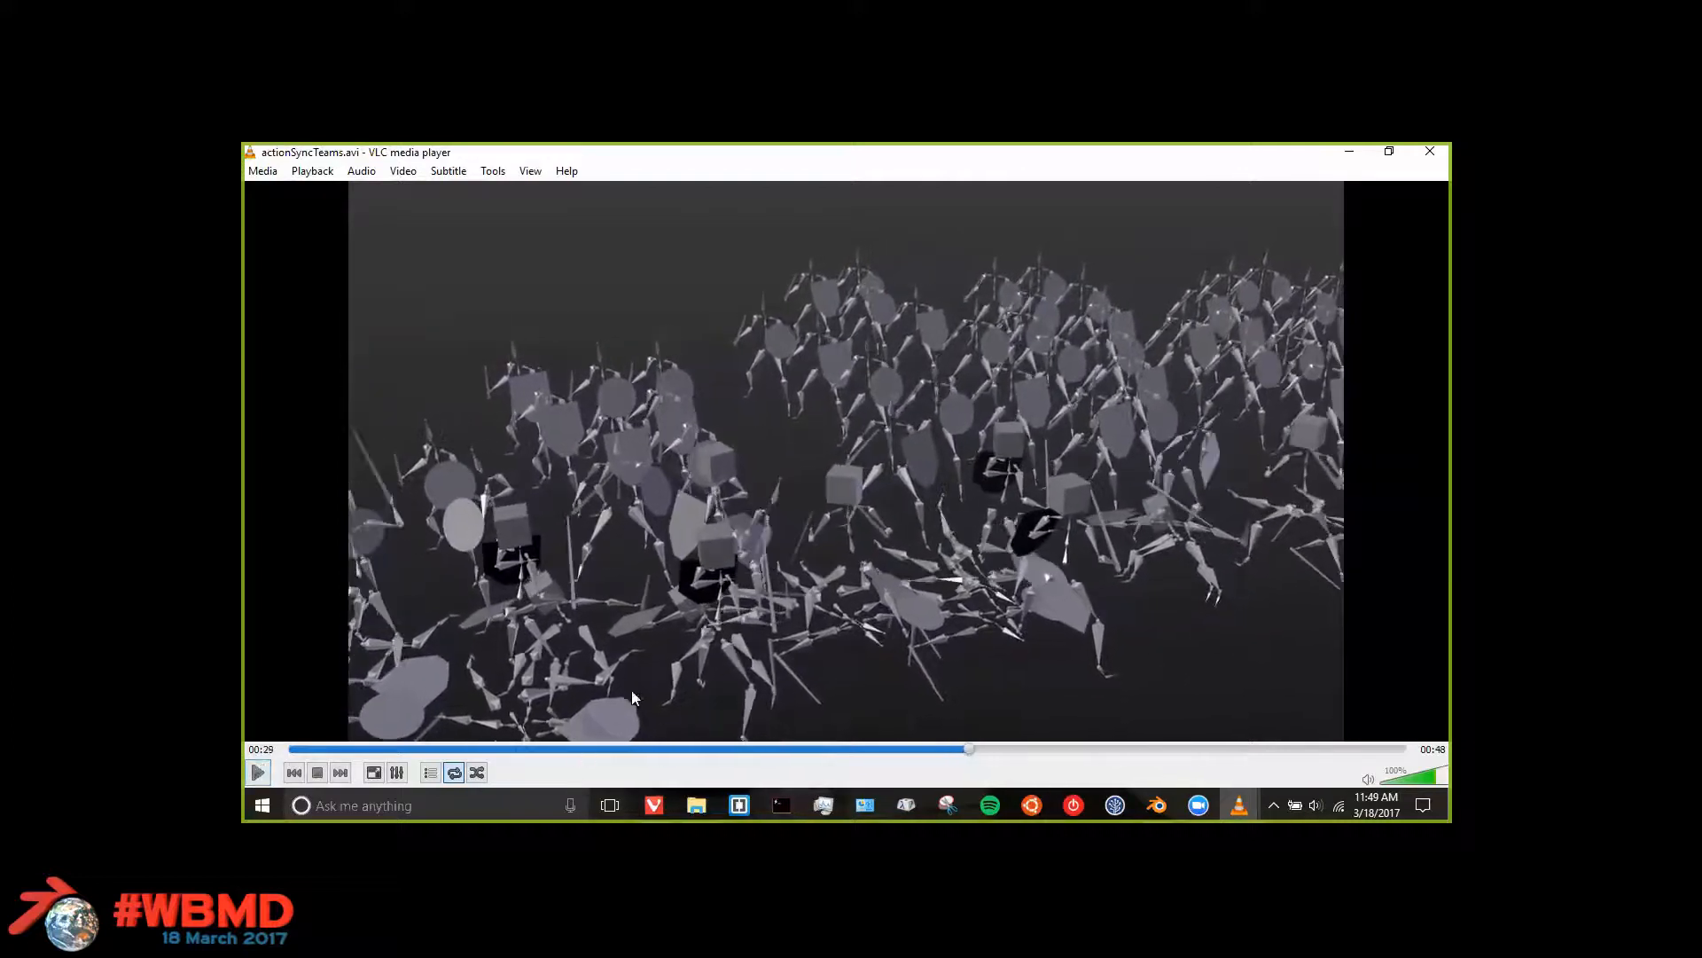
Step: Revisit the CrowdMaster home page in the browser, and switch to the Blender window containing actionSyncTeams.blend
click(654, 805)
click(671, 731)
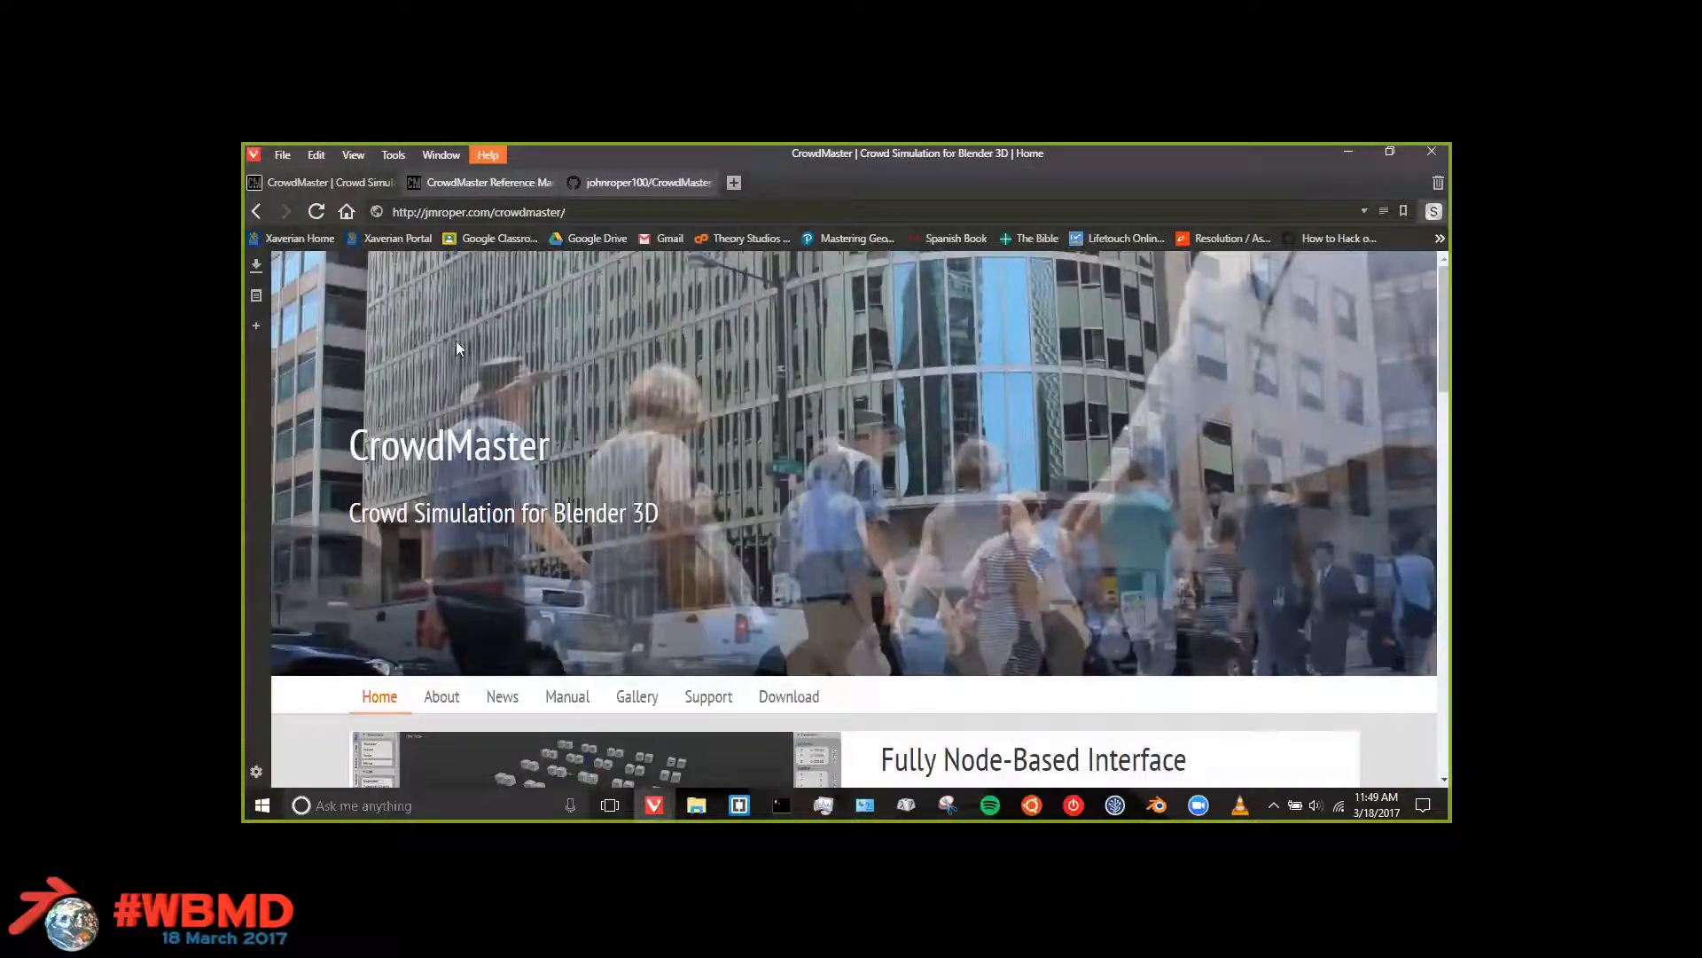
scroll(708, 442, down, 3)
scroll(620, 441, up, 3)
mouse_move(1156, 805)
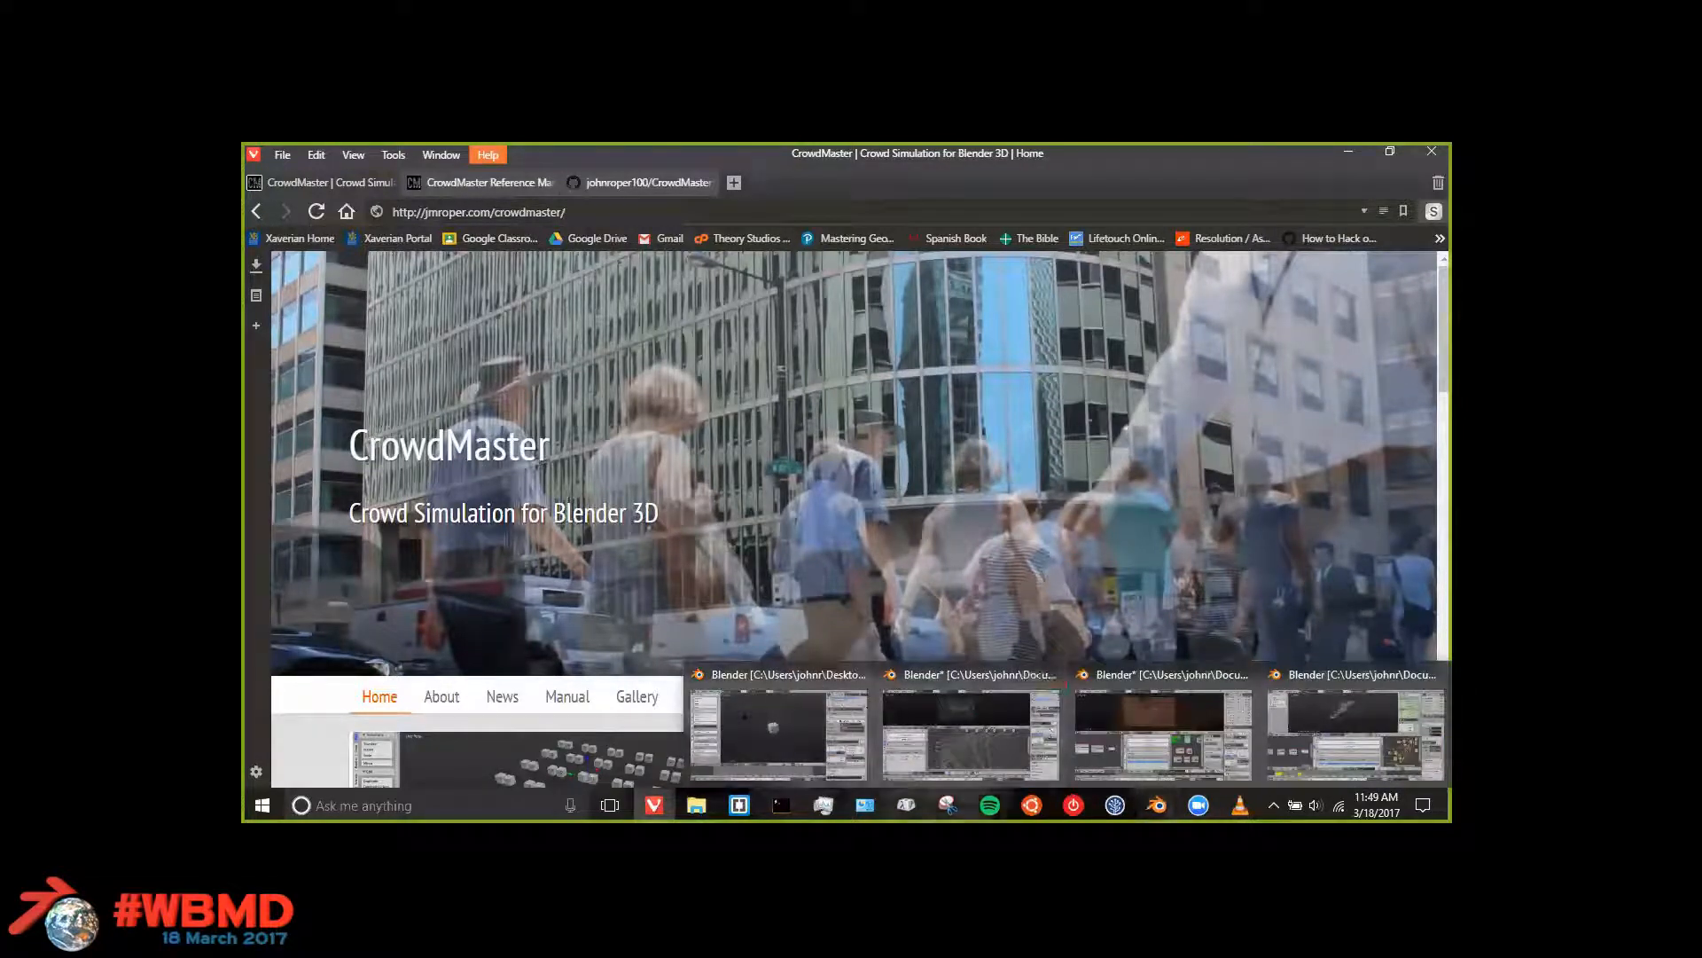
click(1307, 736)
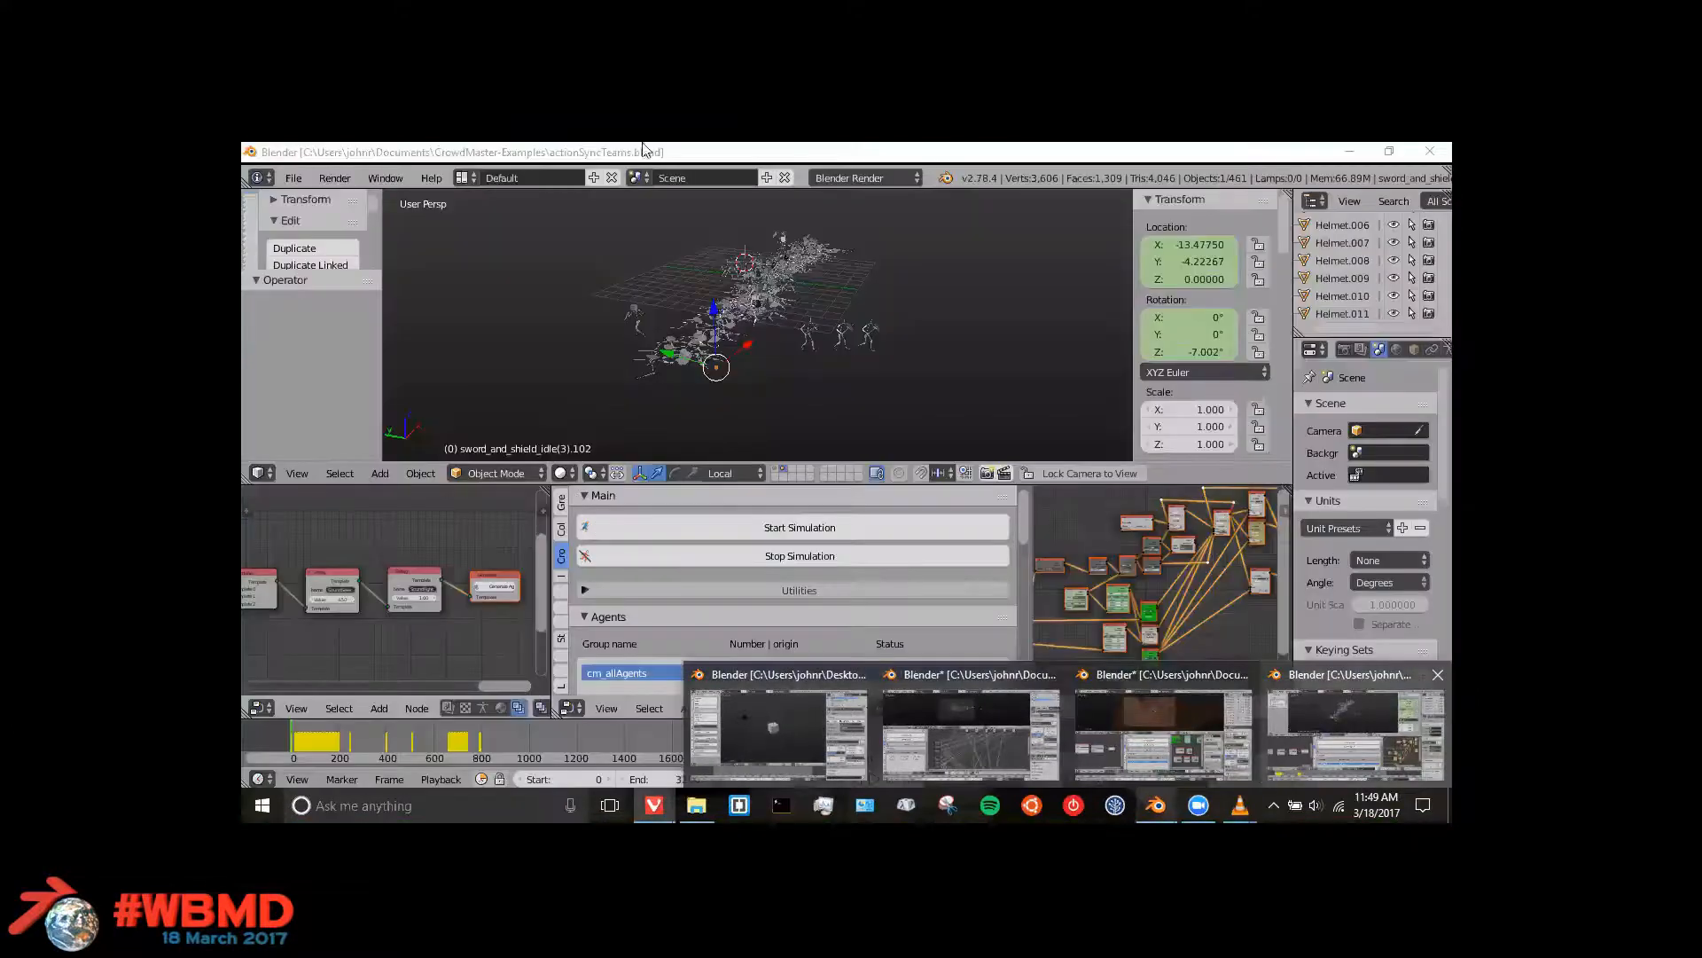
Step: Examine the simulated crowd in the 3D view from several angles, including the sword and shield agents up close
scroll(690, 369, down, 3)
middle_drag(688, 371, 601, 335)
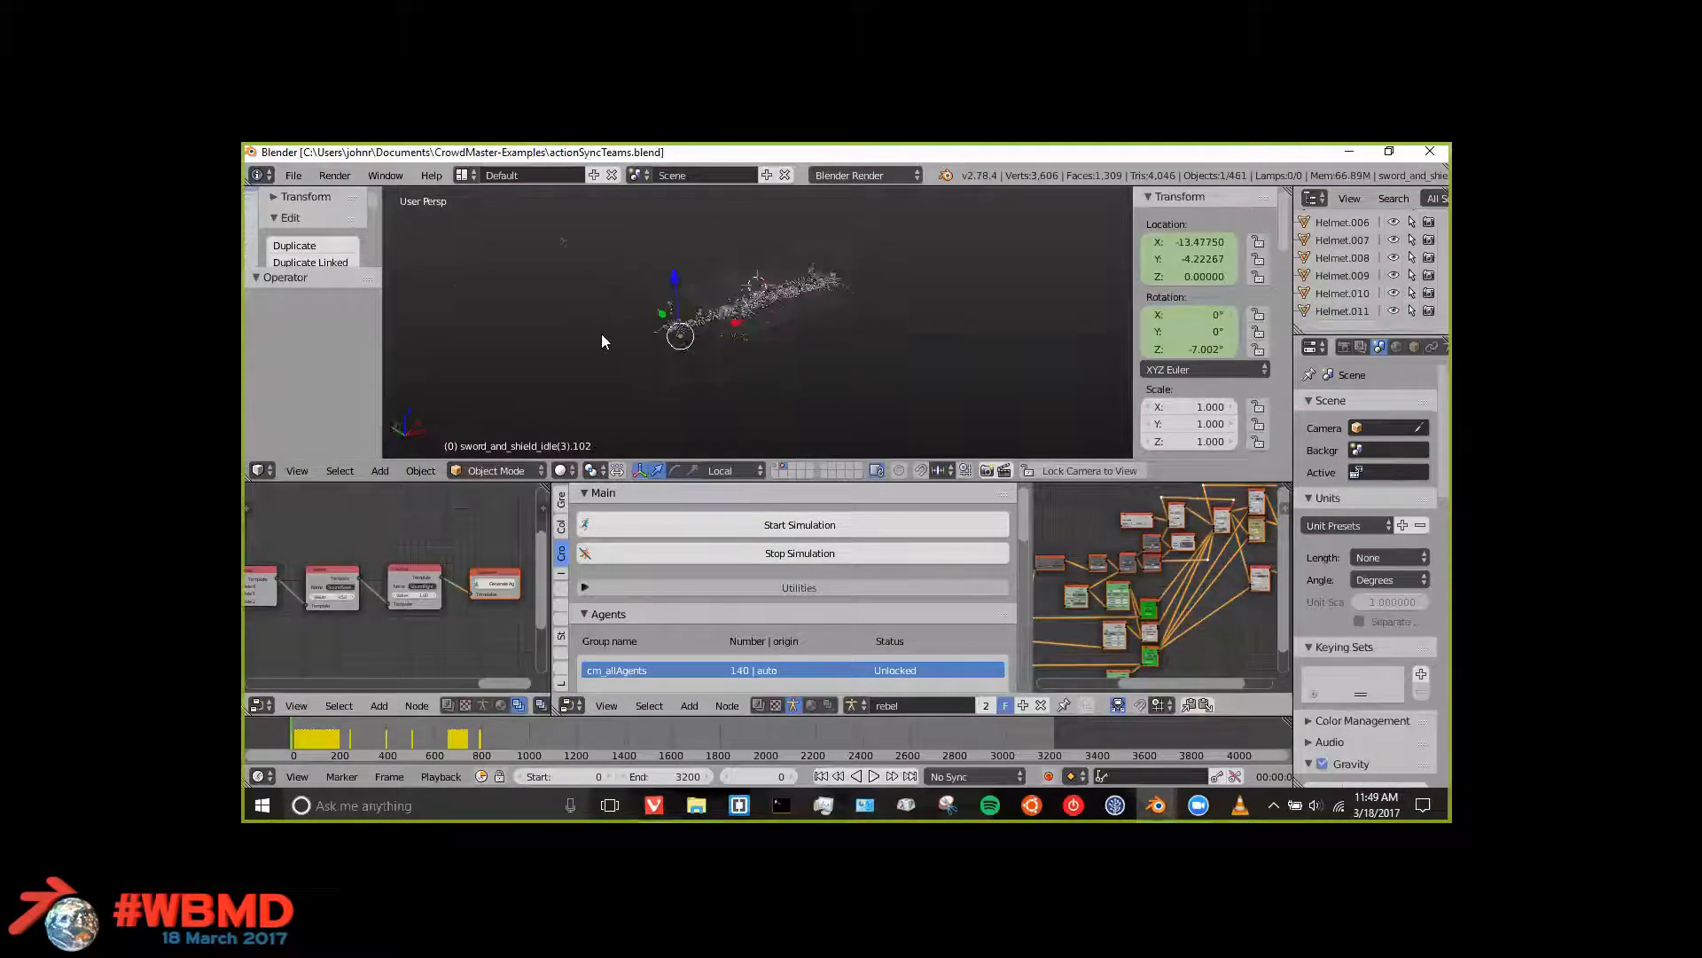
scroll(601, 334, up, 6)
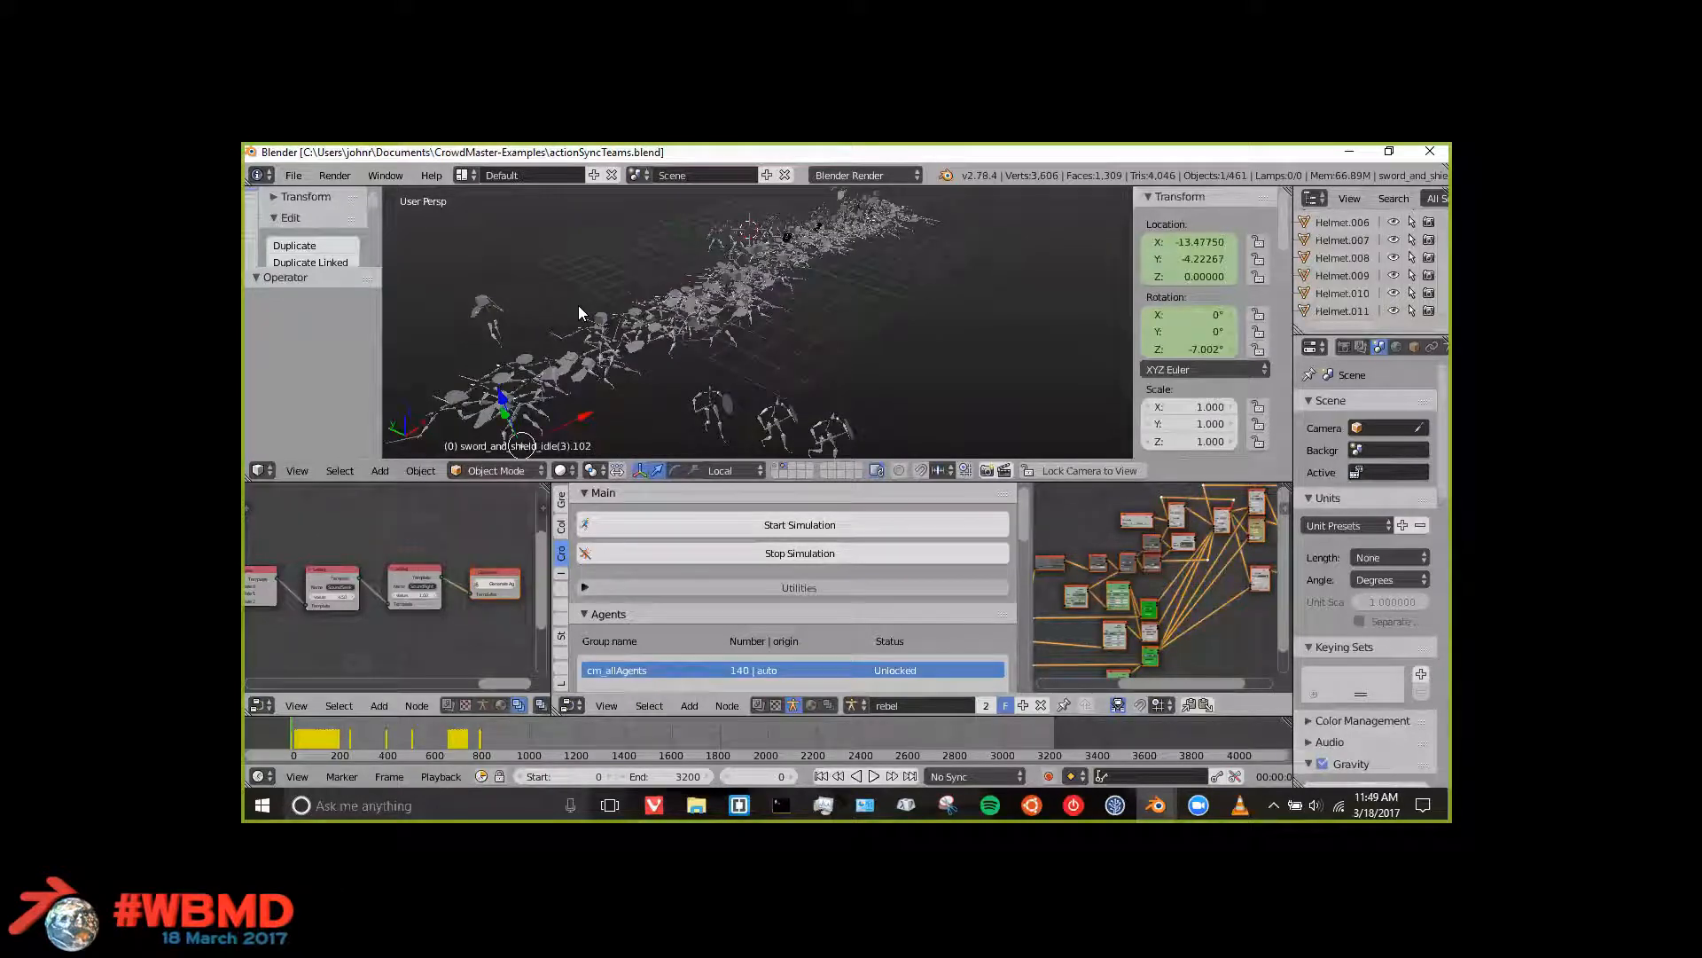
mouse_move(642, 295)
middle_down()
mouse_move(653, 250)
mouse_move(650, 303)
middle_up()
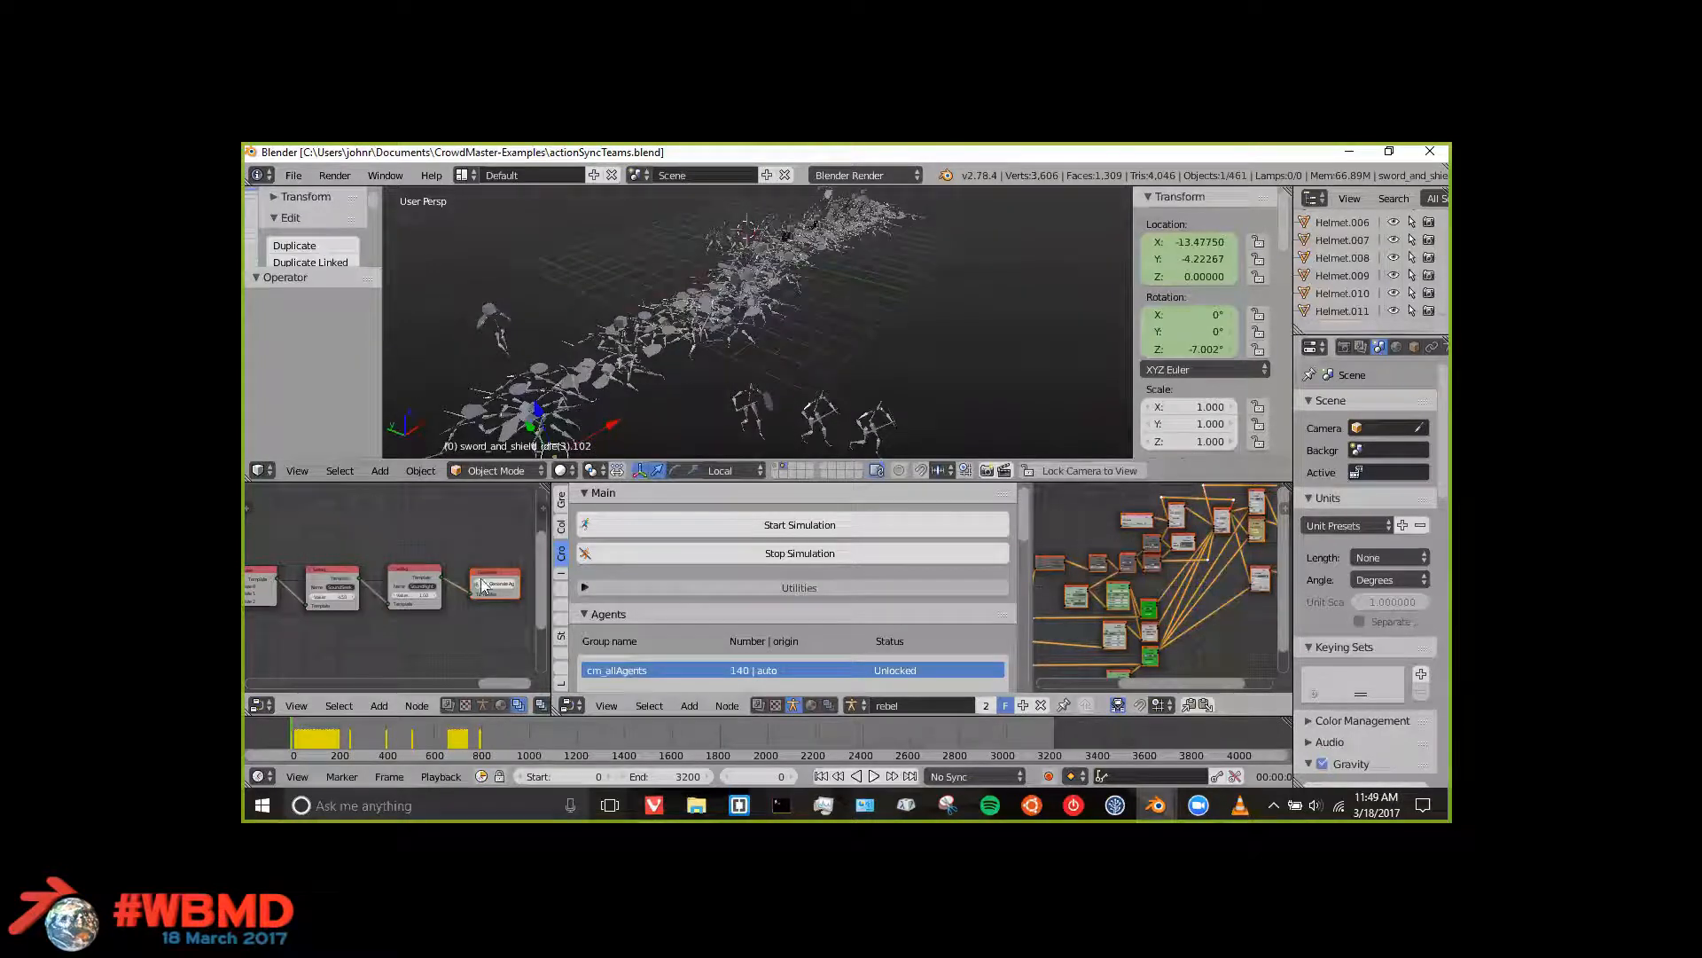
scroll(670, 411, down, 5)
middle_drag(670, 411, 572, 310)
scroll(584, 353, up, 5)
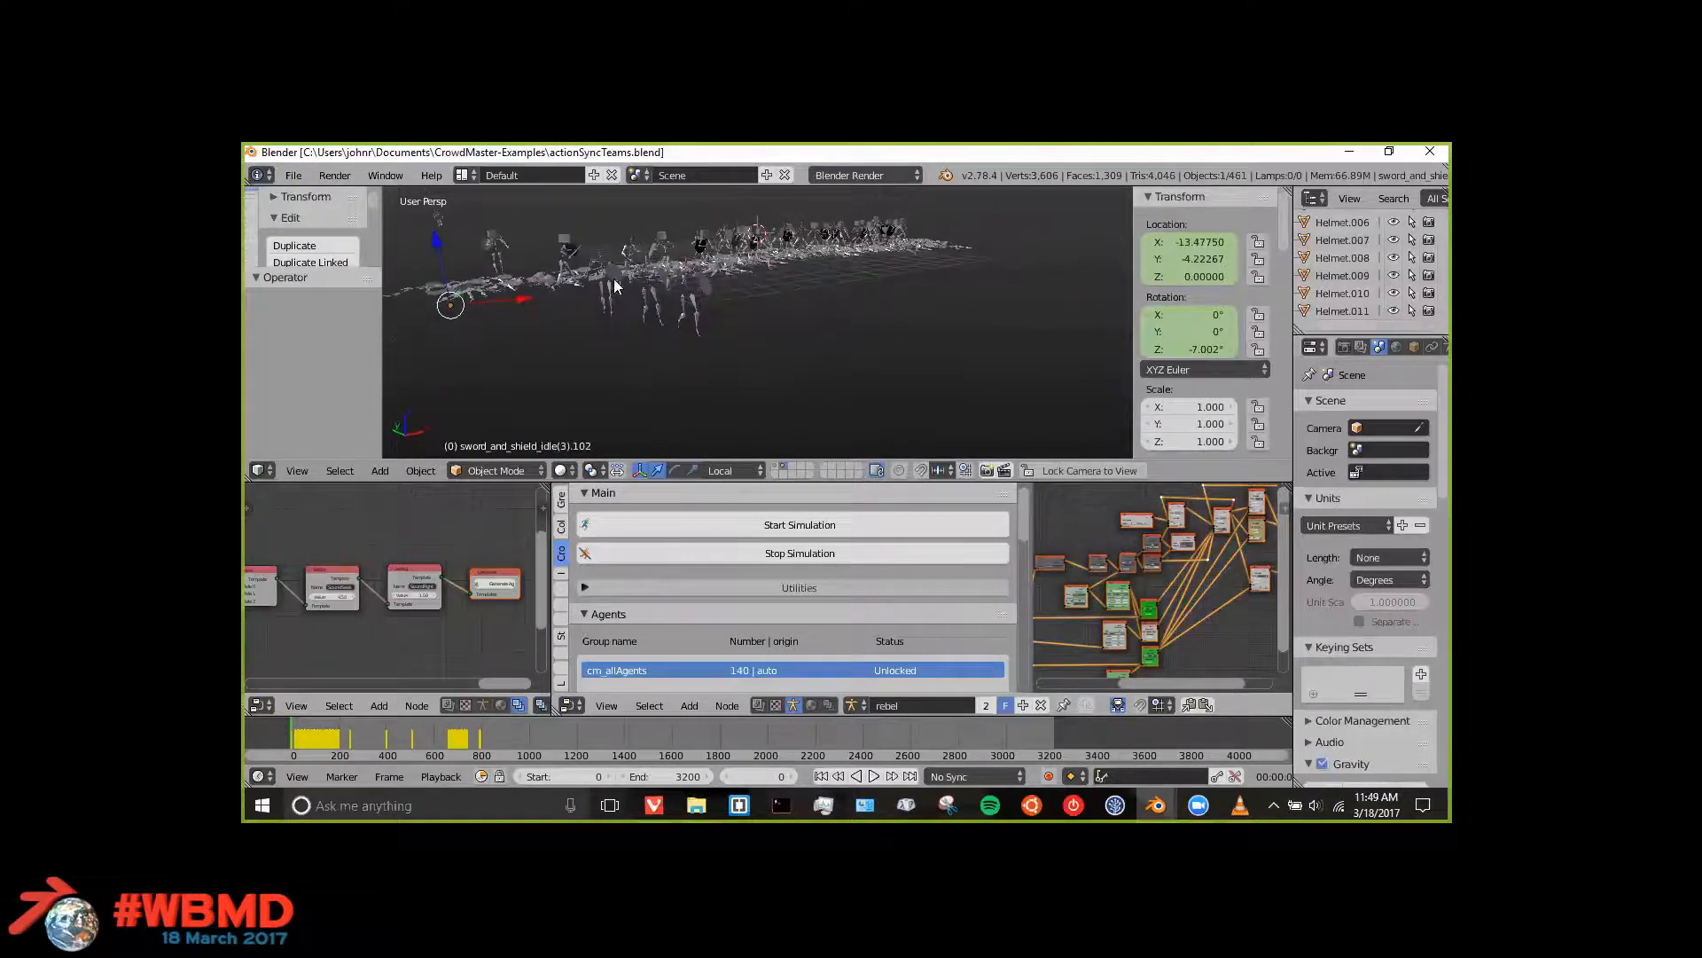
mouse_move(688, 323)
middle_down()
mouse_move(849, 344)
mouse_move(771, 359)
mouse_move(681, 346)
middle_up()
scroll(681, 346, up, 3)
middle_drag(878, 332, 814, 319)
shift+middle_drag(814, 390, 903, 337)
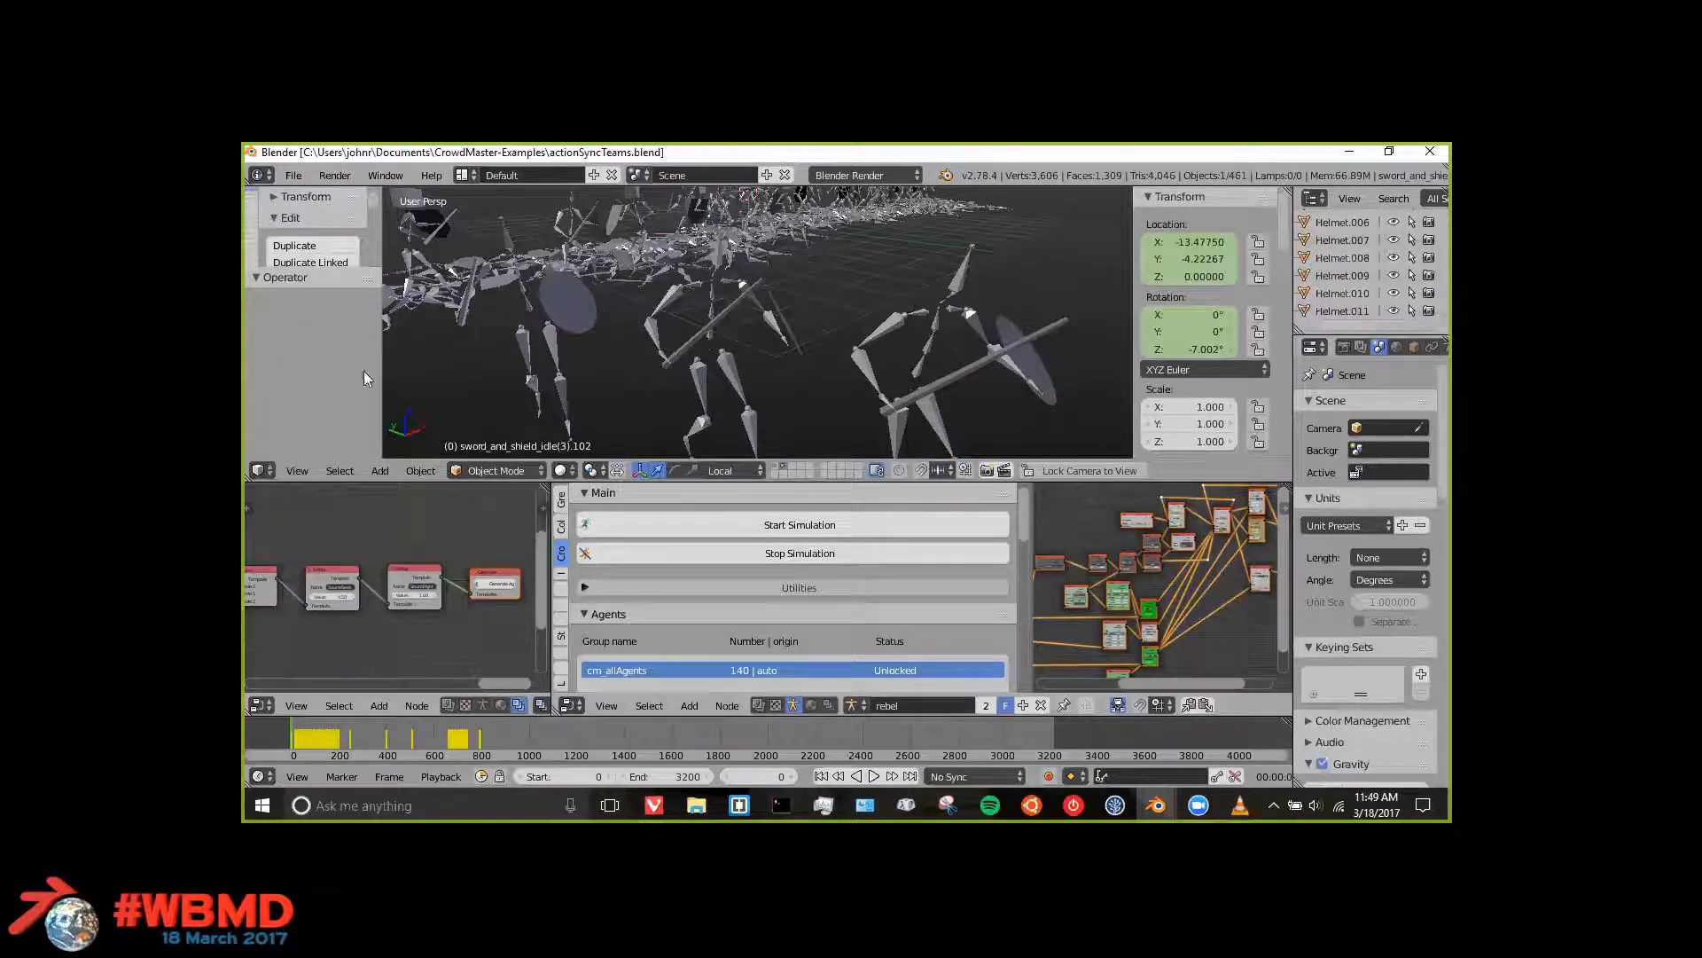
Step: Look over the agent generation node tree and the matching crowd of agents in the 3D view
scroll(391, 536, down, 8)
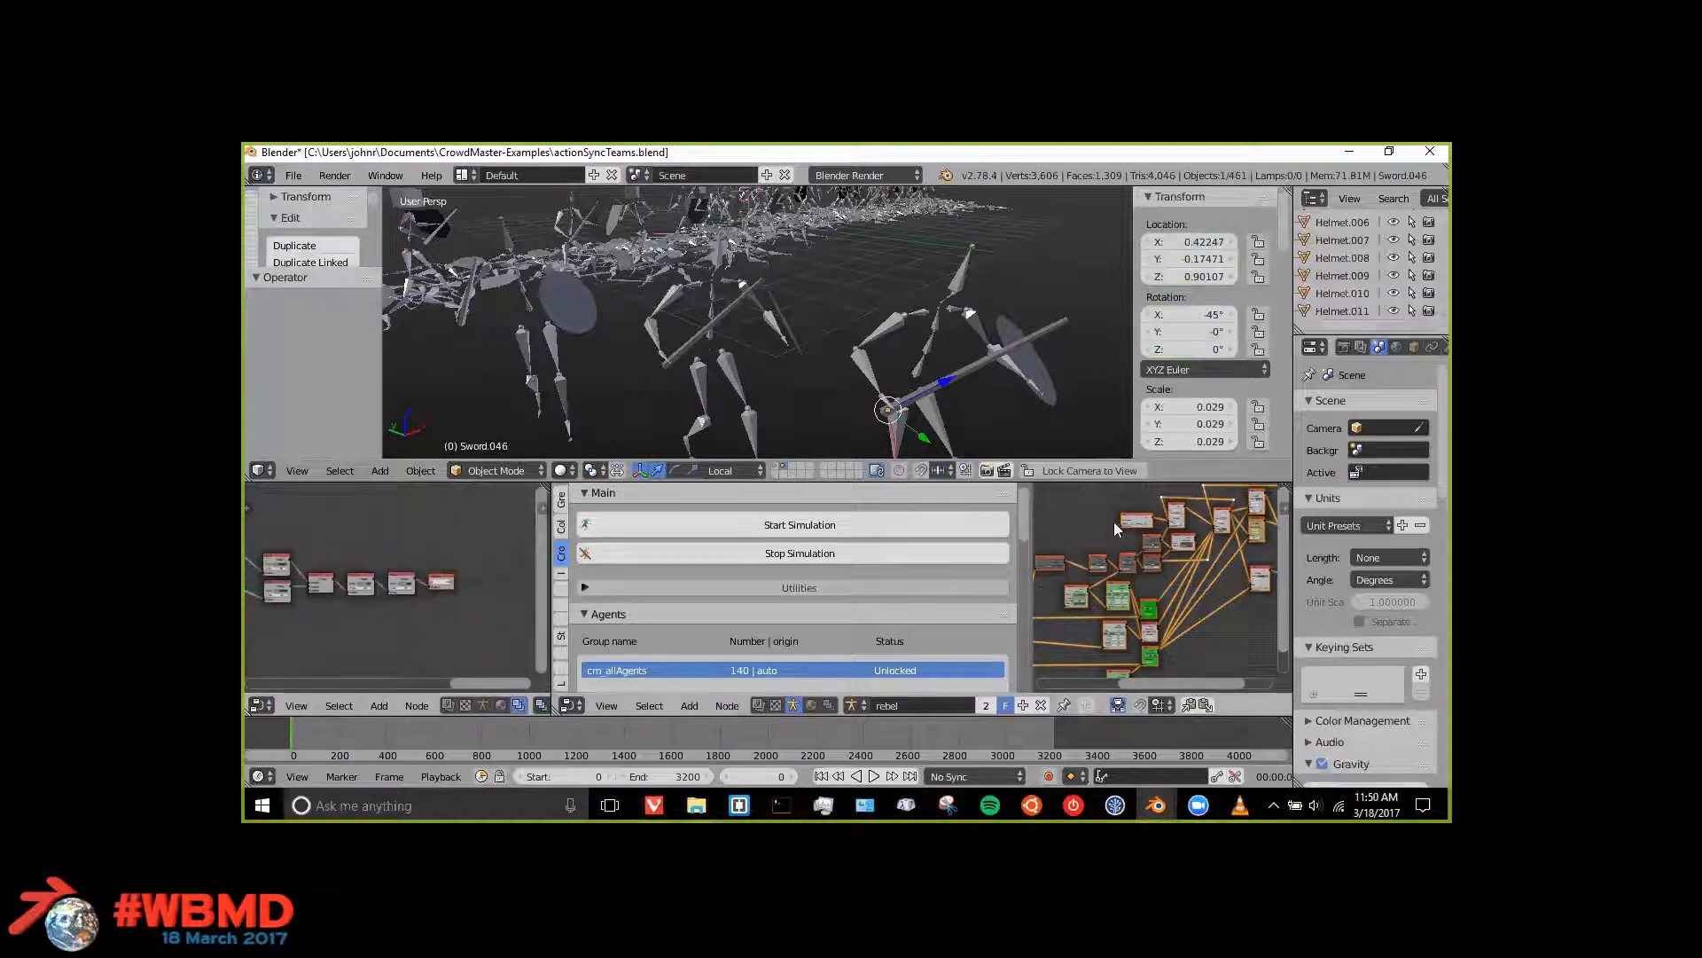
scroll(280, 620, down, 2)
middle_drag(280, 620, 620, 605)
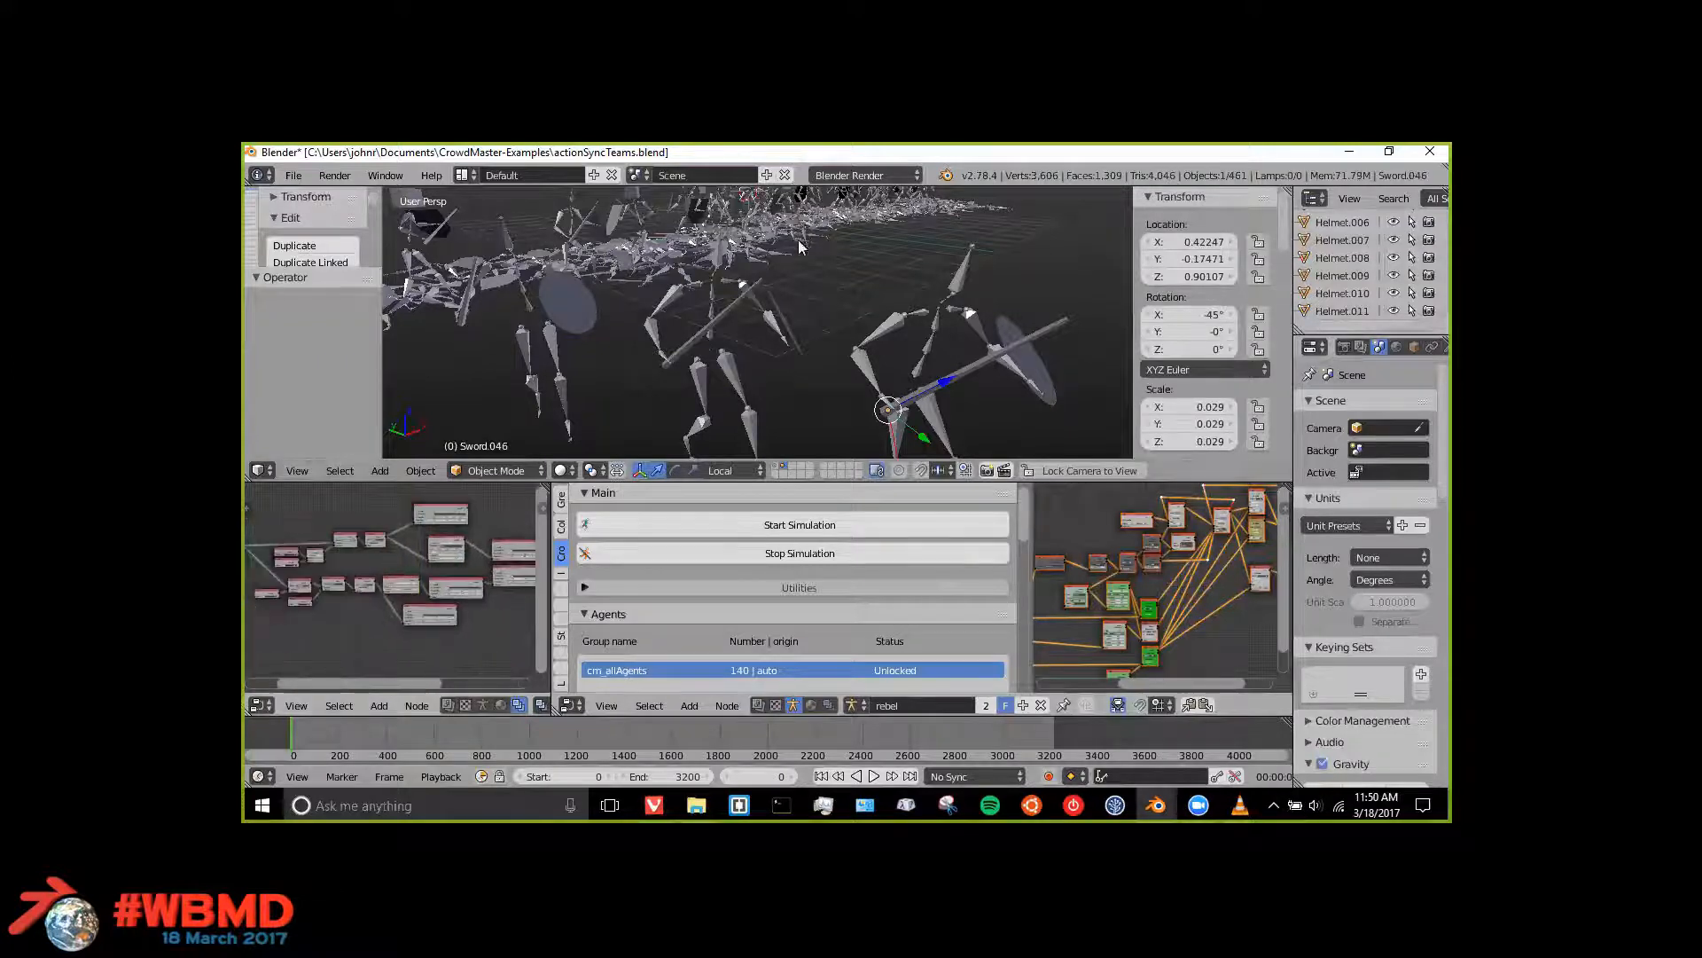
scroll(849, 259, up, 5)
scroll(850, 258, up, 1)
scroll(810, 268, down, 8)
middle_drag(713, 321, 576, 448)
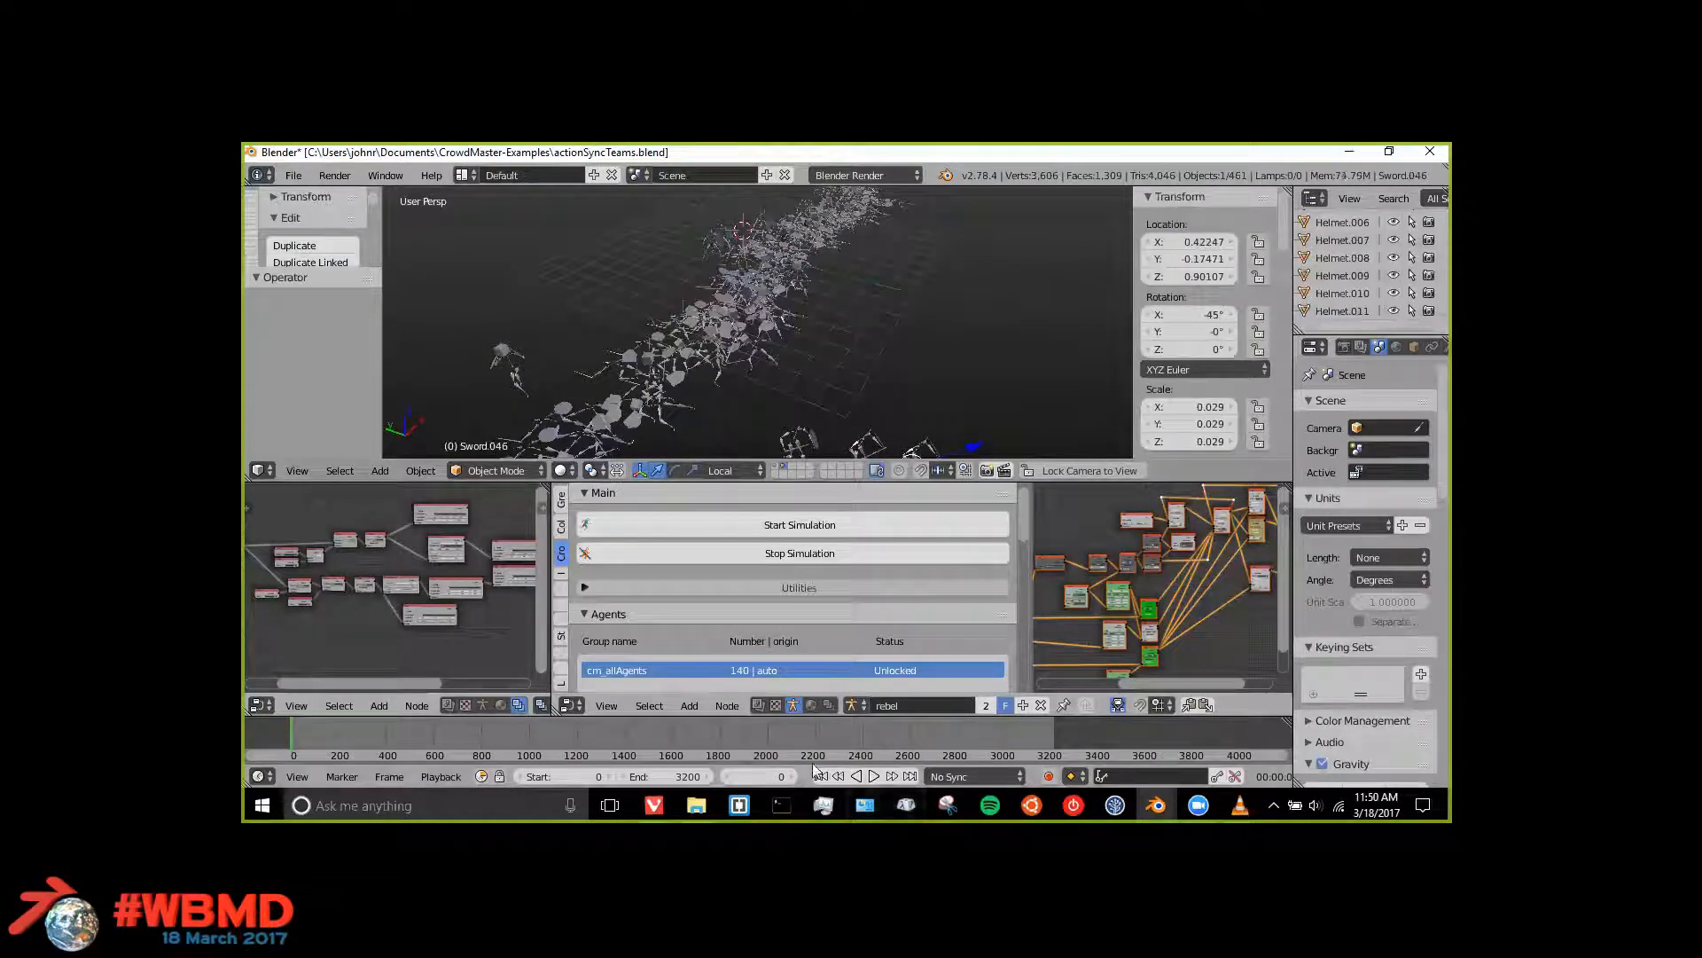
Step: Stop the simulation and generate the agents from the final node of the maximised generation node tree, restoring the full layout
click(785, 553)
middle_drag(351, 617, 248, 618)
middle_drag(466, 589, 431, 592)
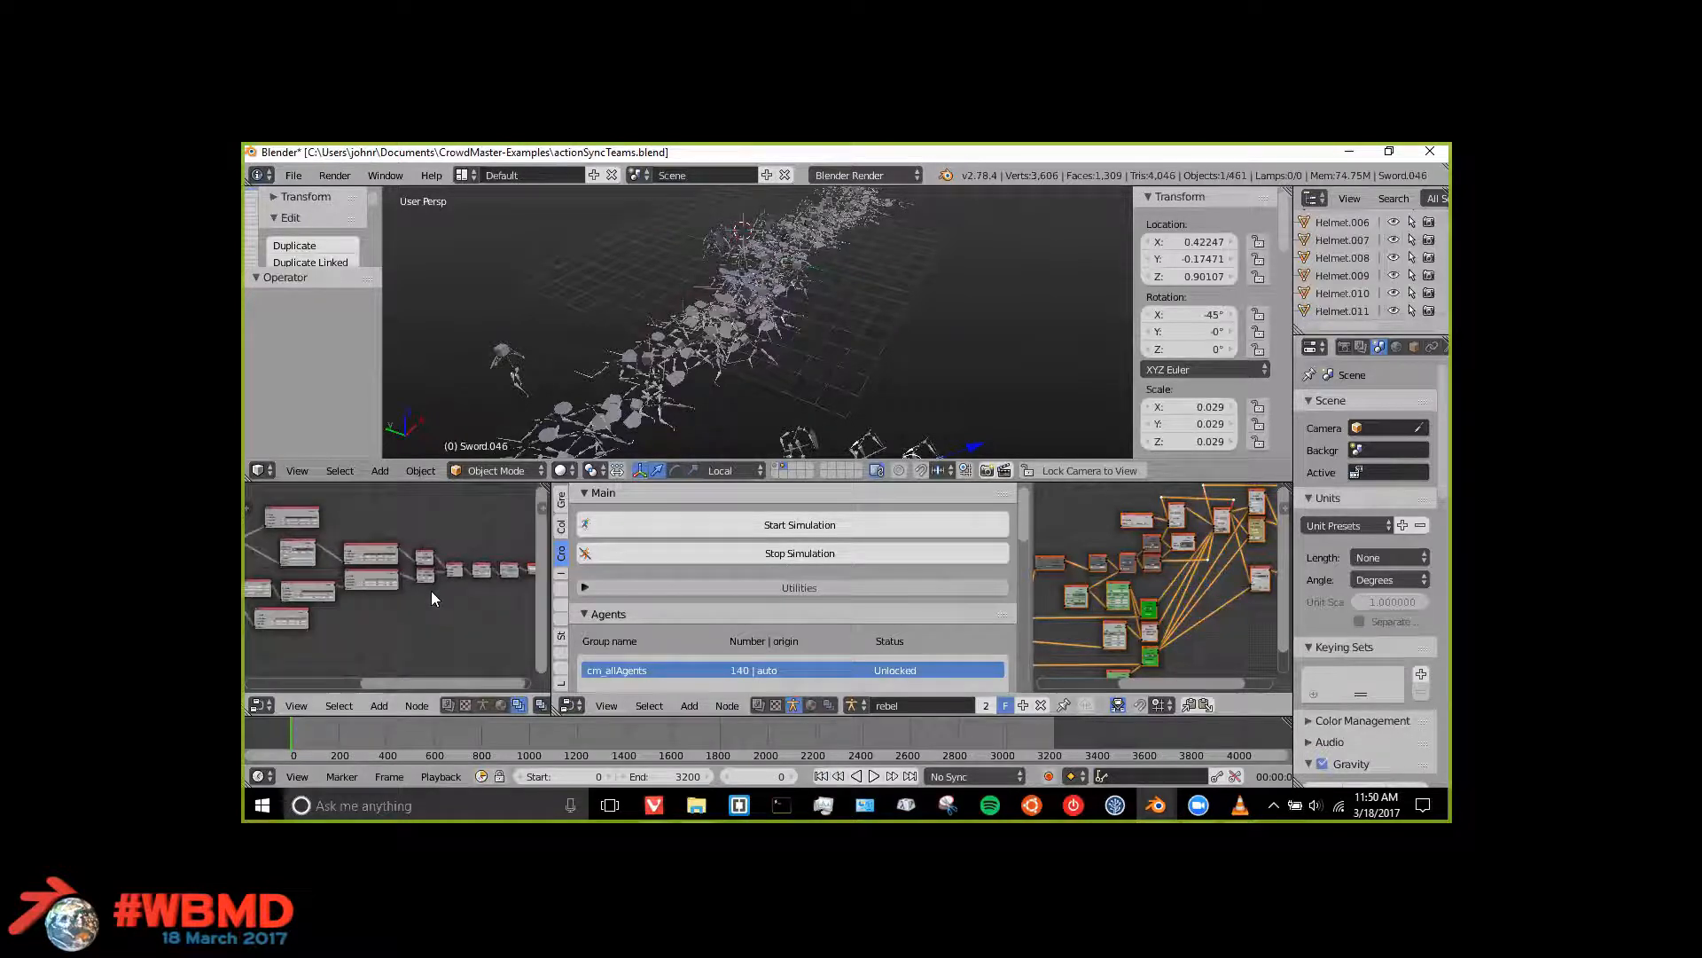
key(ctrl+space)
middle_drag(717, 459, 744, 466)
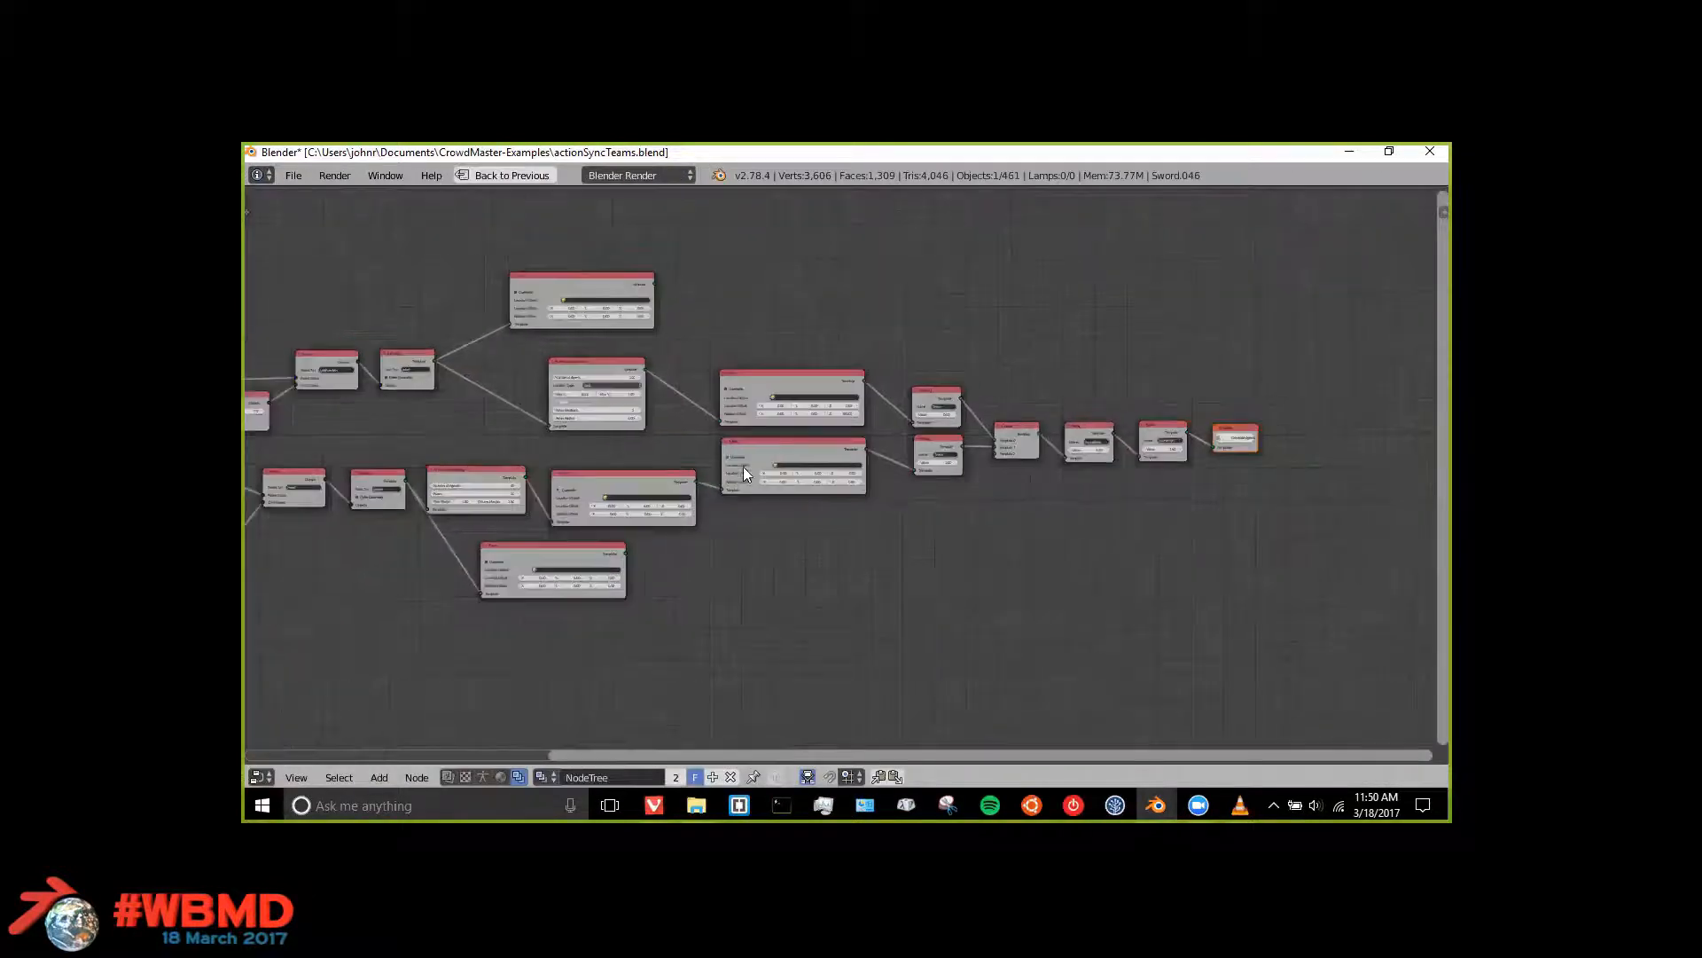
middle_drag(610, 410, 684, 428)
scroll(684, 428, down, 5)
scroll(586, 510, up, 7)
middle_drag(587, 510, 932, 564)
middle_drag(1197, 485, 524, 501)
scroll(1262, 470, up, 2)
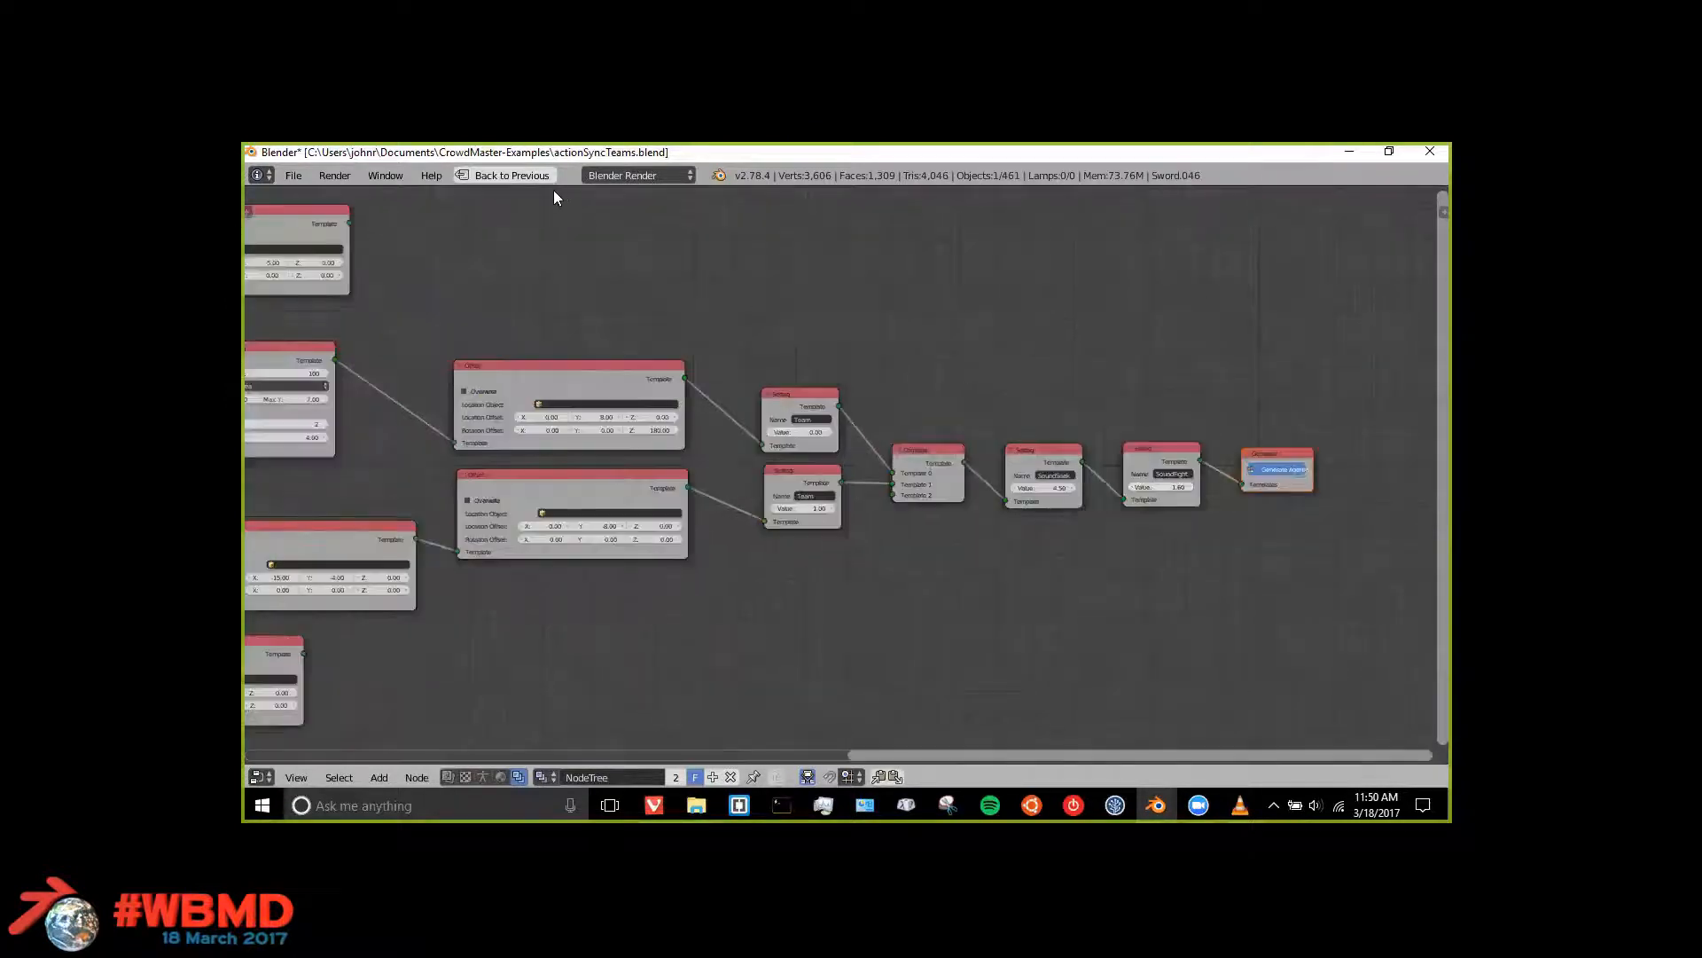
click(512, 174)
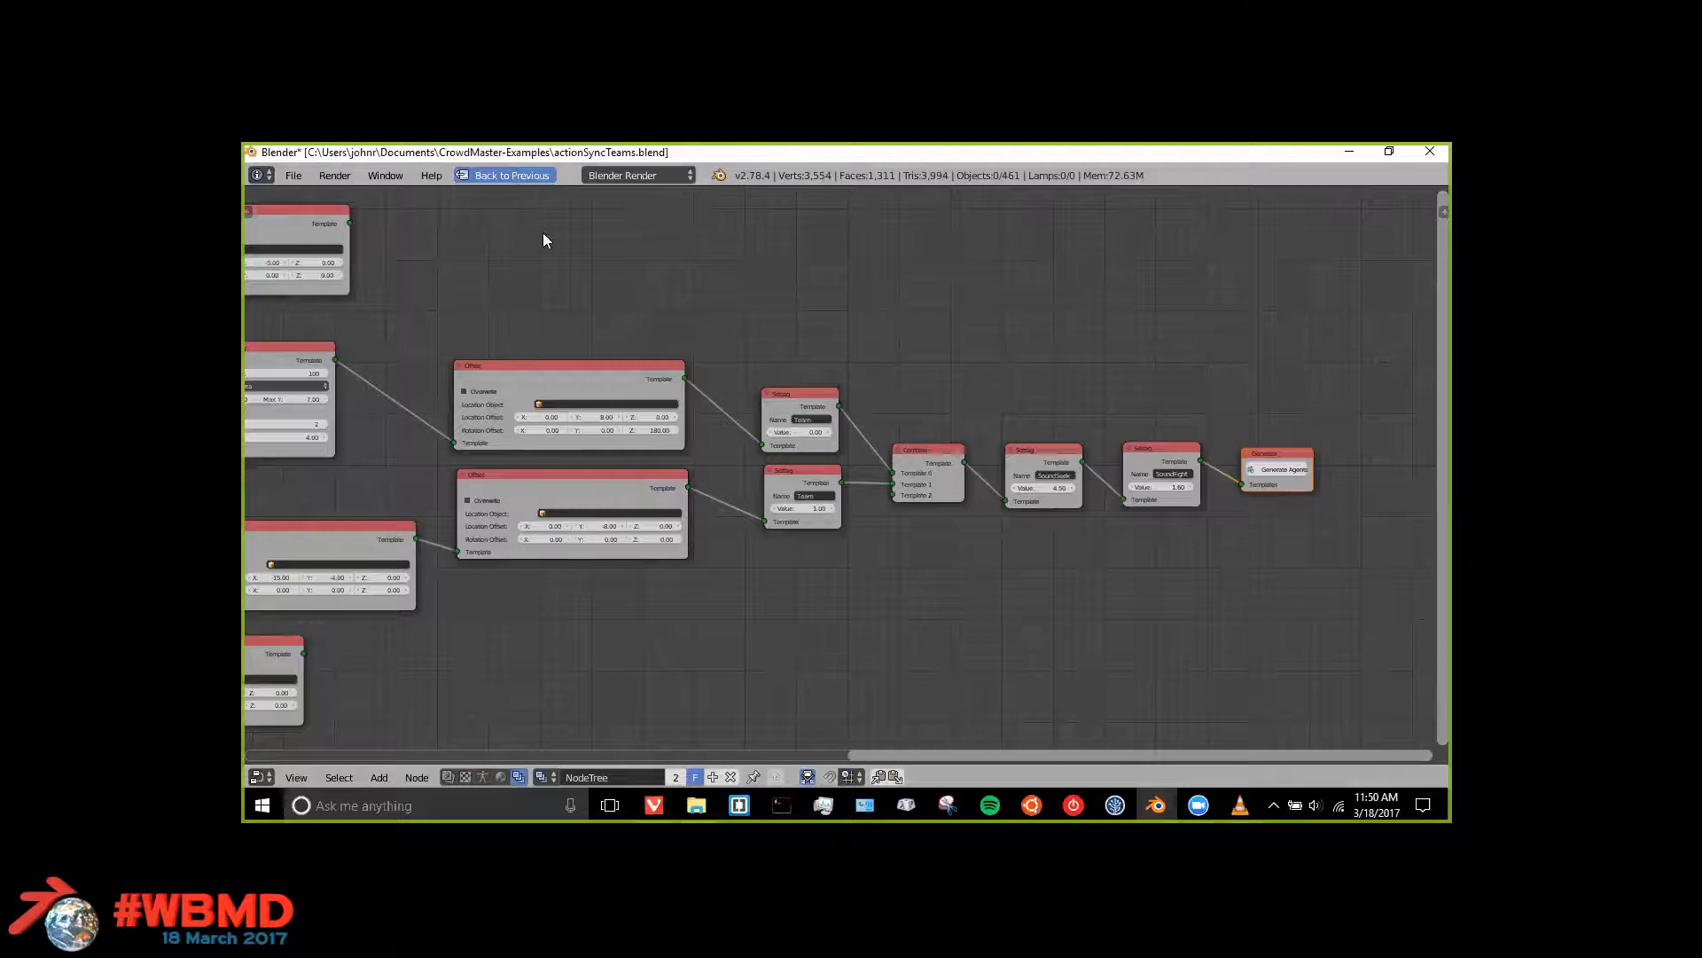
Step: Inspect the starting formations of the two newly generated teams in the 3D view
mouse_move(724, 327)
middle_down()
mouse_move(837, 283)
mouse_move(786, 330)
mouse_move(726, 314)
middle_up()
scroll(785, 330, up, 4)
scroll(781, 328, down, 4)
scroll(781, 328, down, 8)
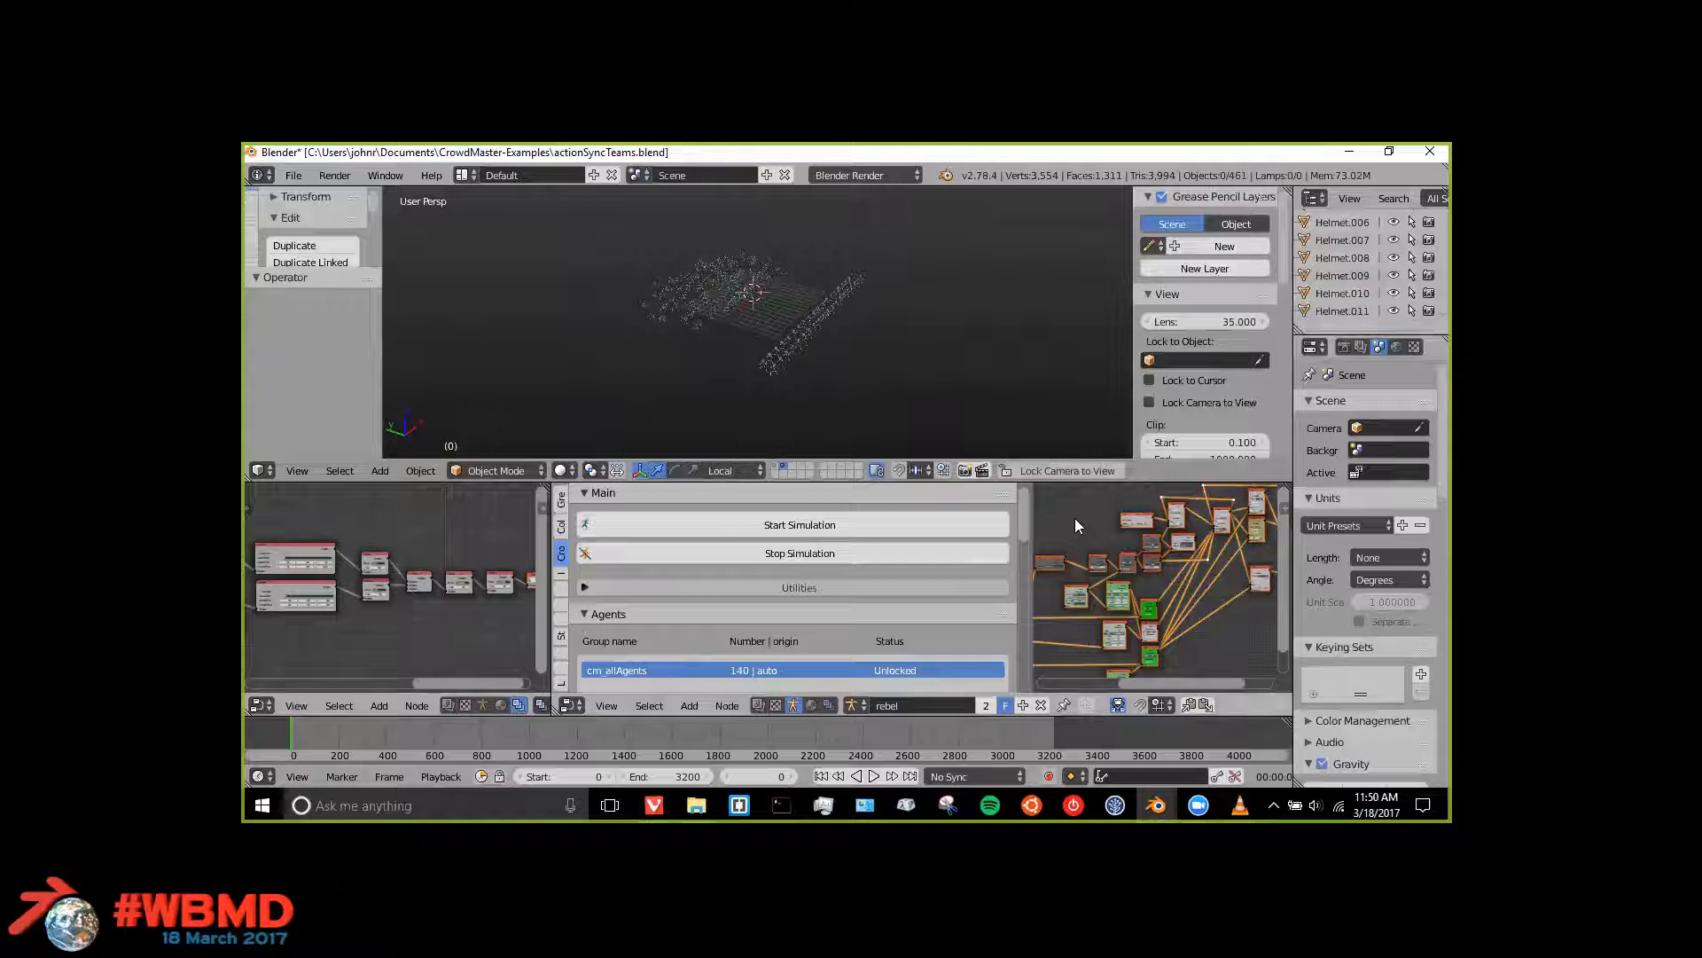
Step: Examine the whole rebel behaviour node tree in a maximised editor alongside the CrowdMaster agent and action settings
key(shift+space)
scroll(980, 401, down, 1)
scroll(923, 431, down, 2)
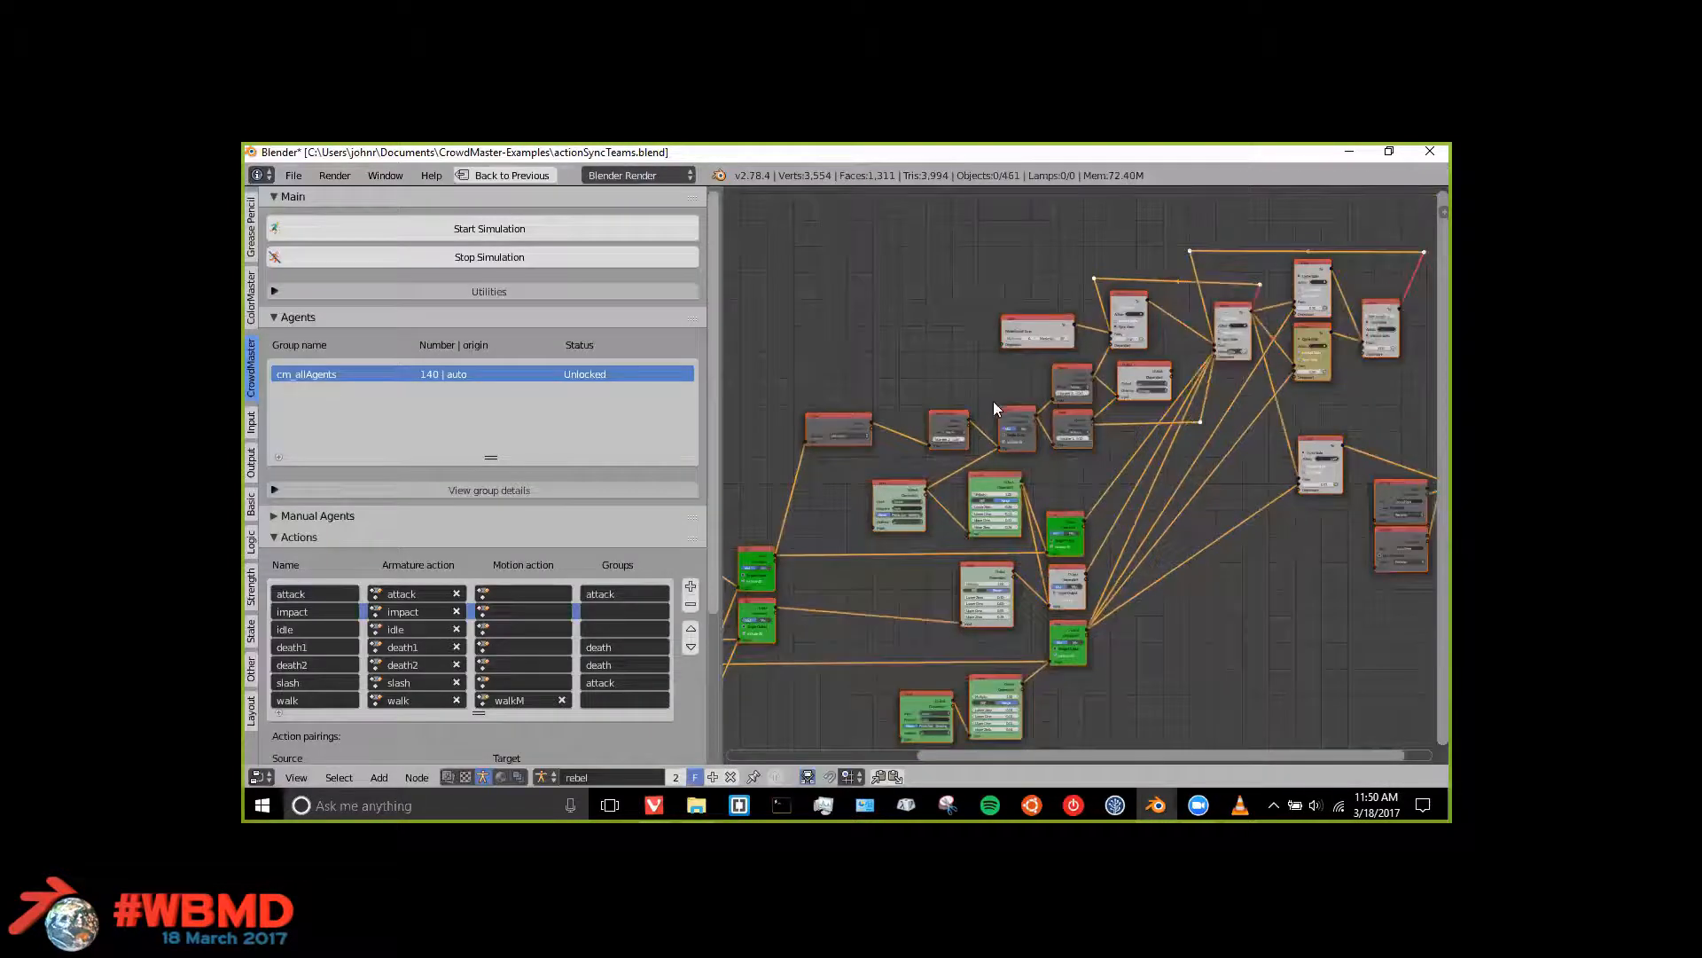
scroll(993, 401, down, 2)
scroll(1055, 403, down, 3)
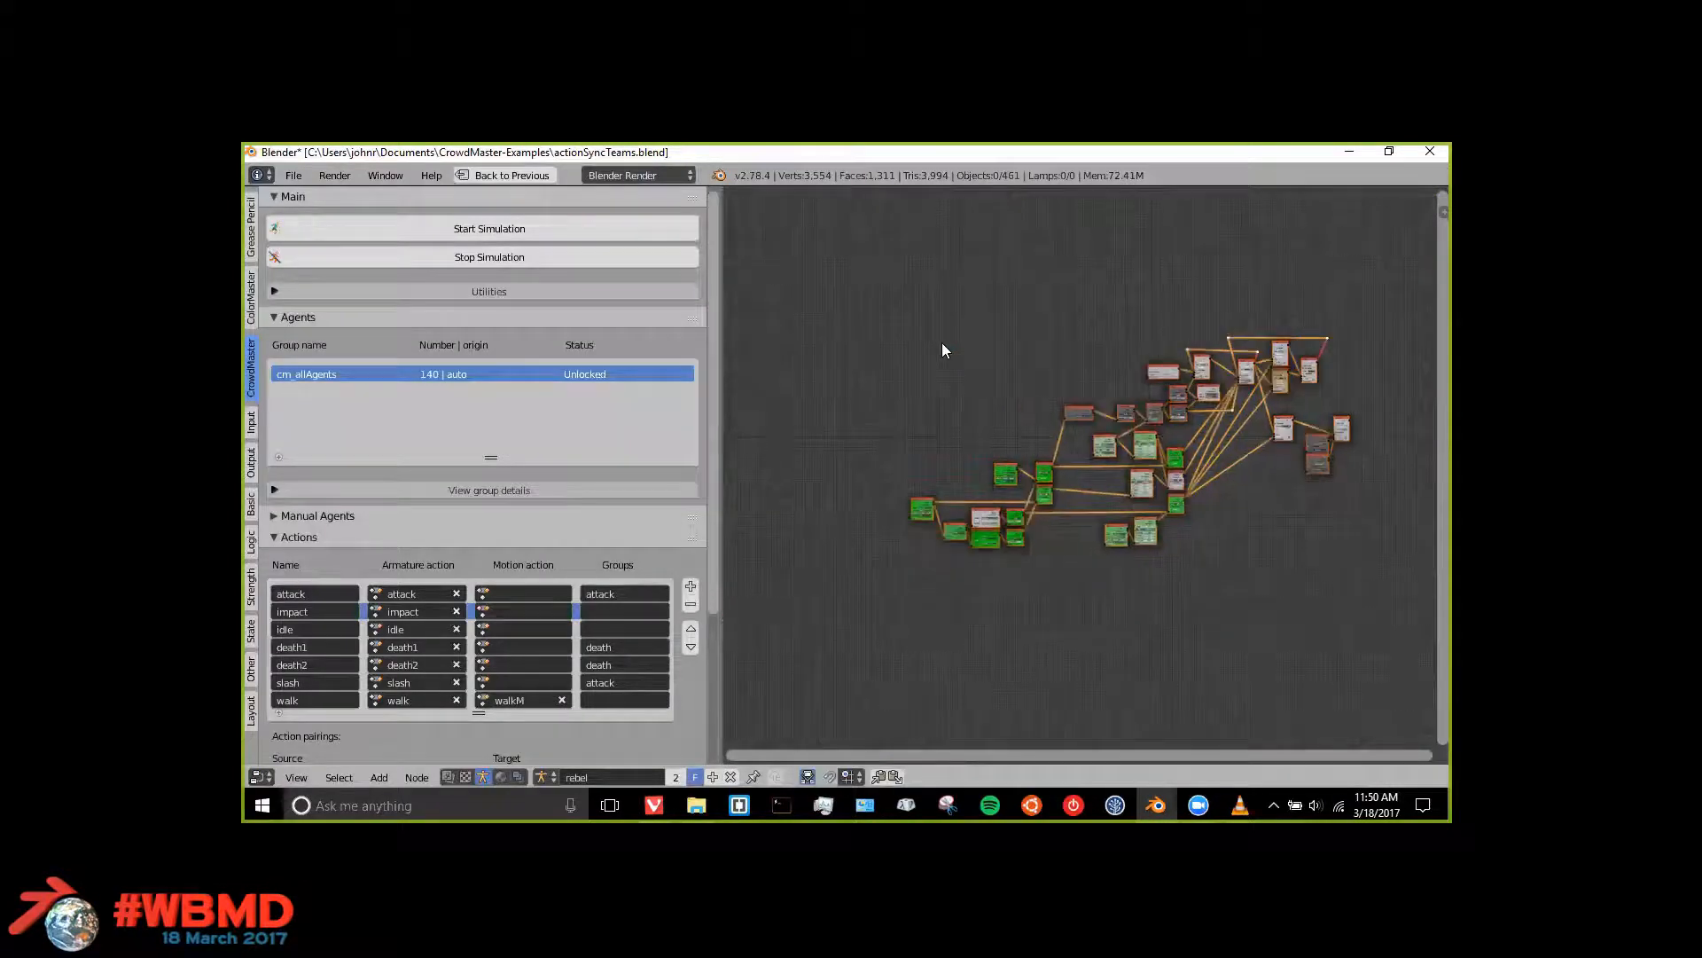
scroll(942, 342, up, 2)
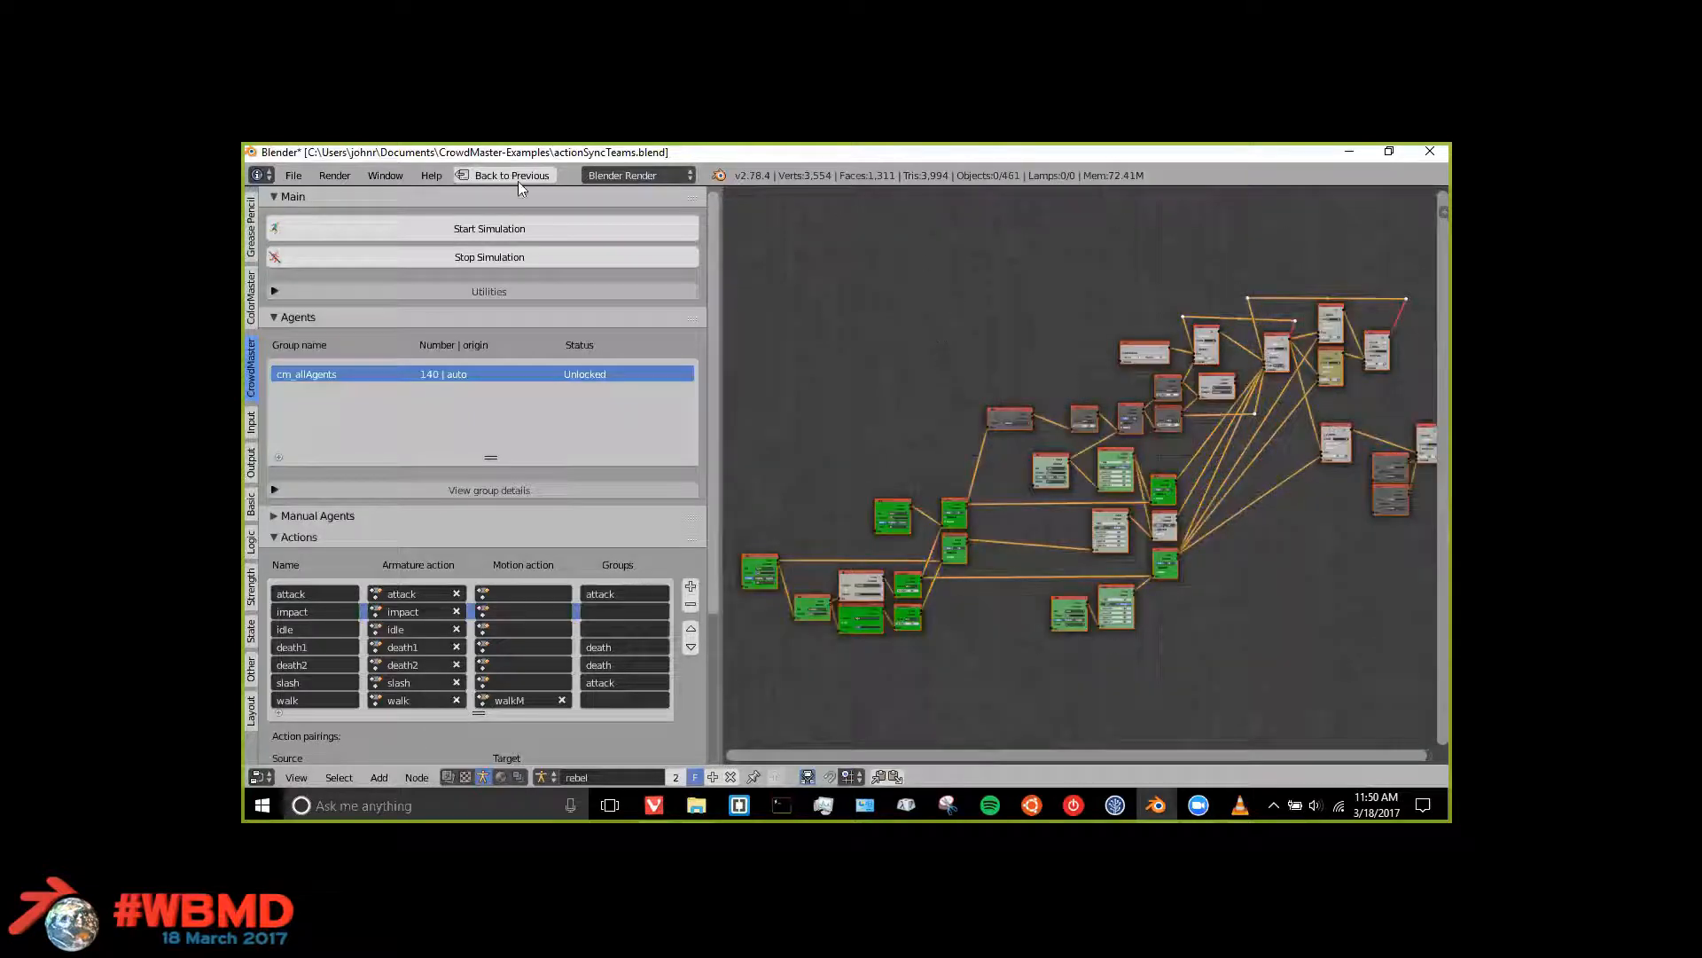
scroll(975, 394, down, 1)
scroll(886, 364, down, 1)
scroll(1098, 578, down, 1)
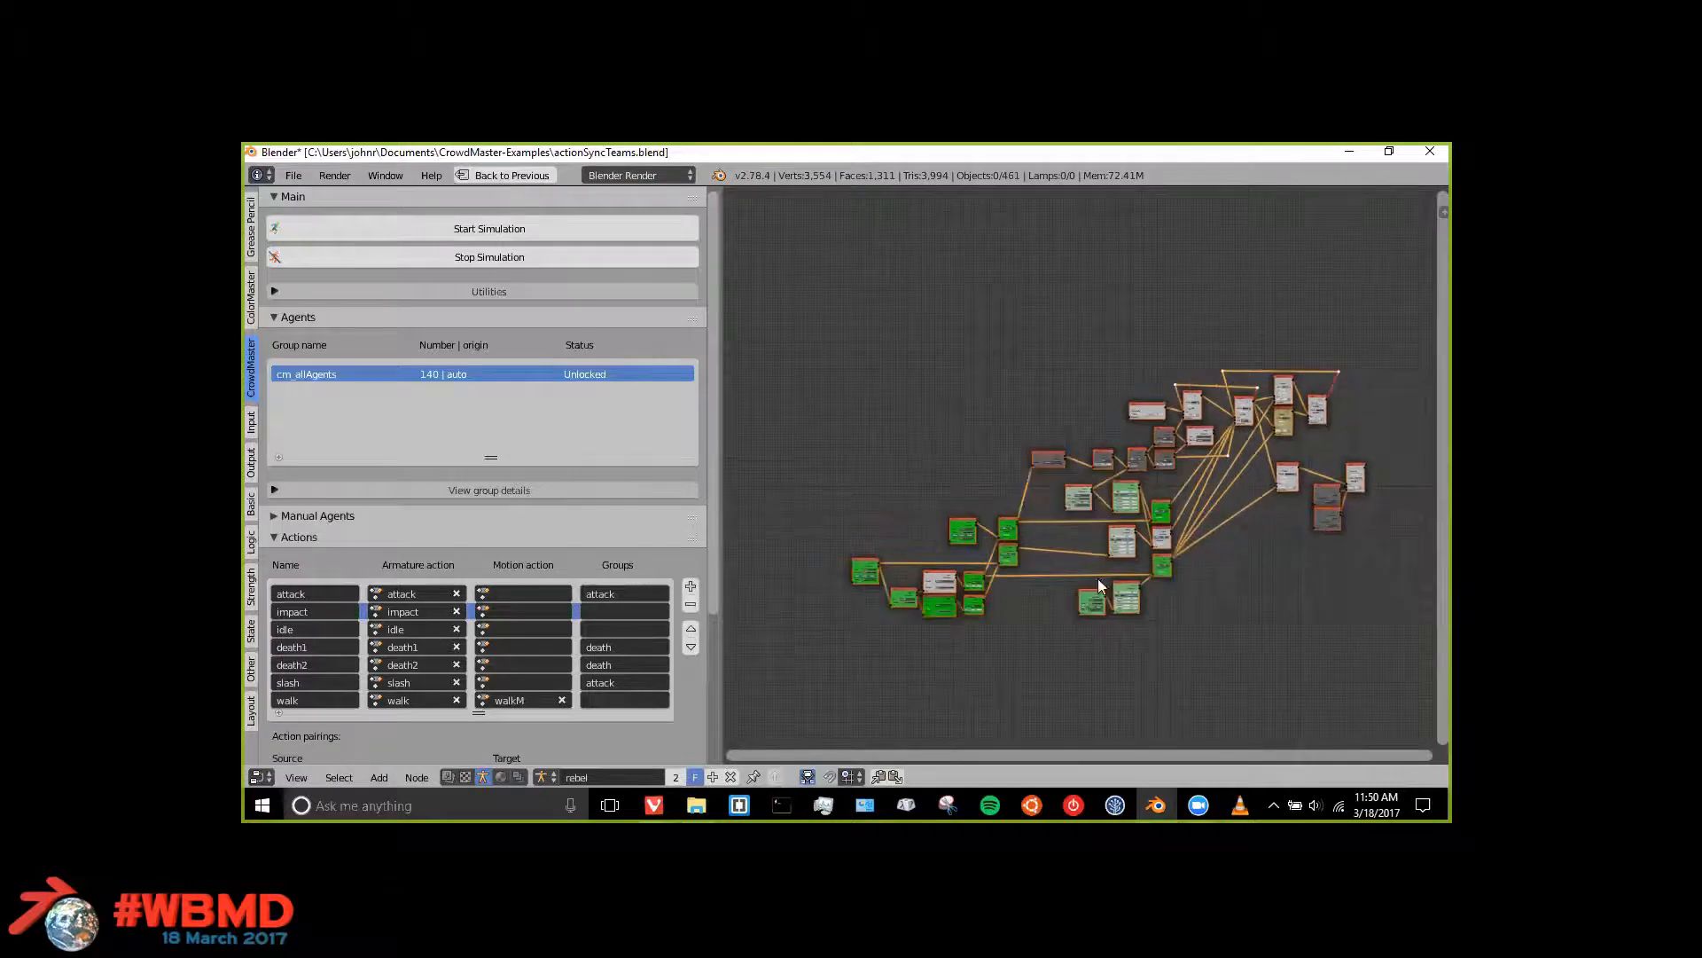
key(ctrl+Up)
Step: Run the crowd simulation briefly to watch the agents in the 3D view, and stop it
middle_drag(337, 607, 446, 603)
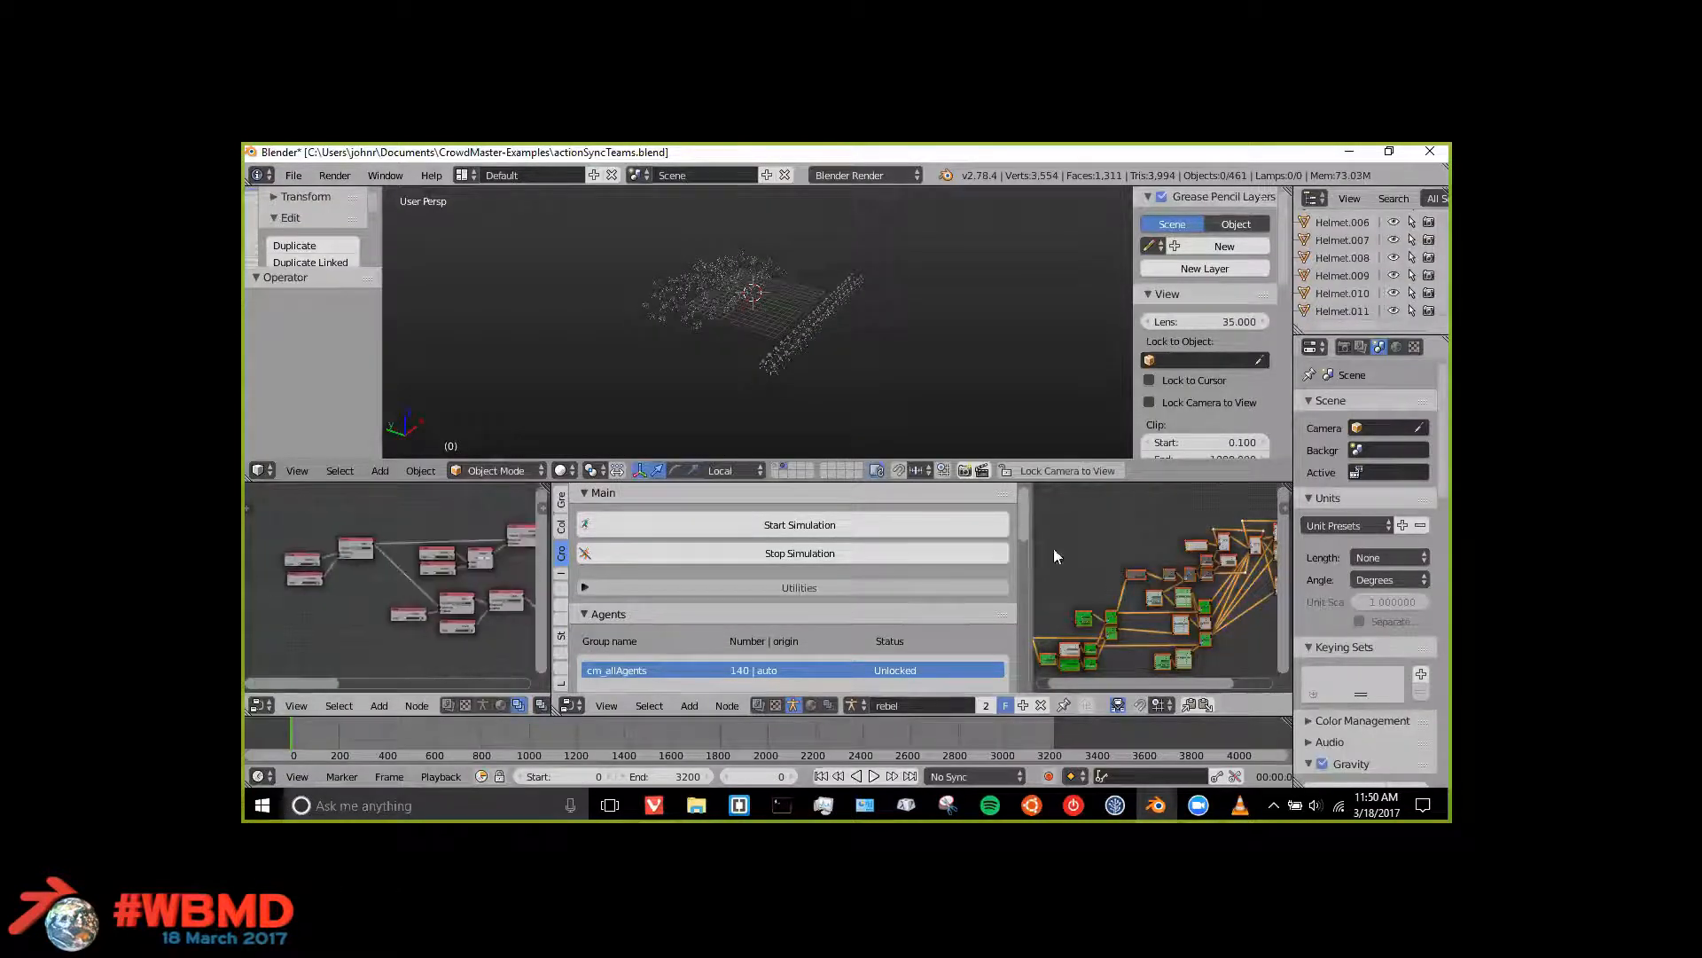
middle_drag(720, 240, 804, 311)
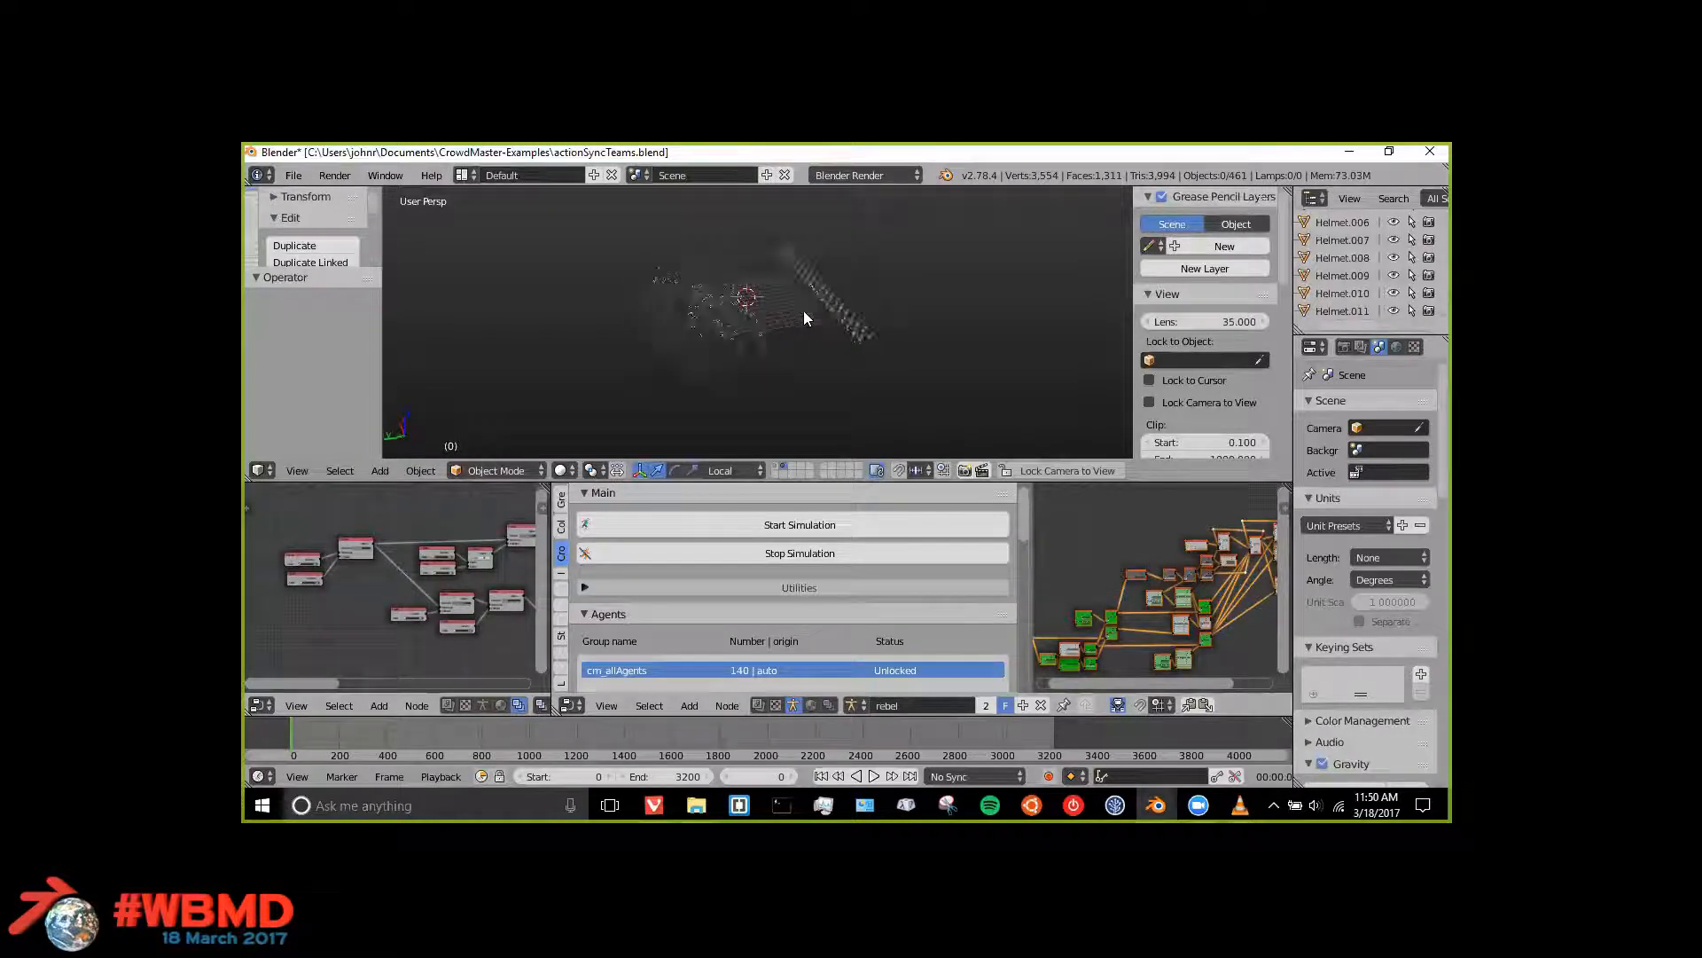
click(763, 526)
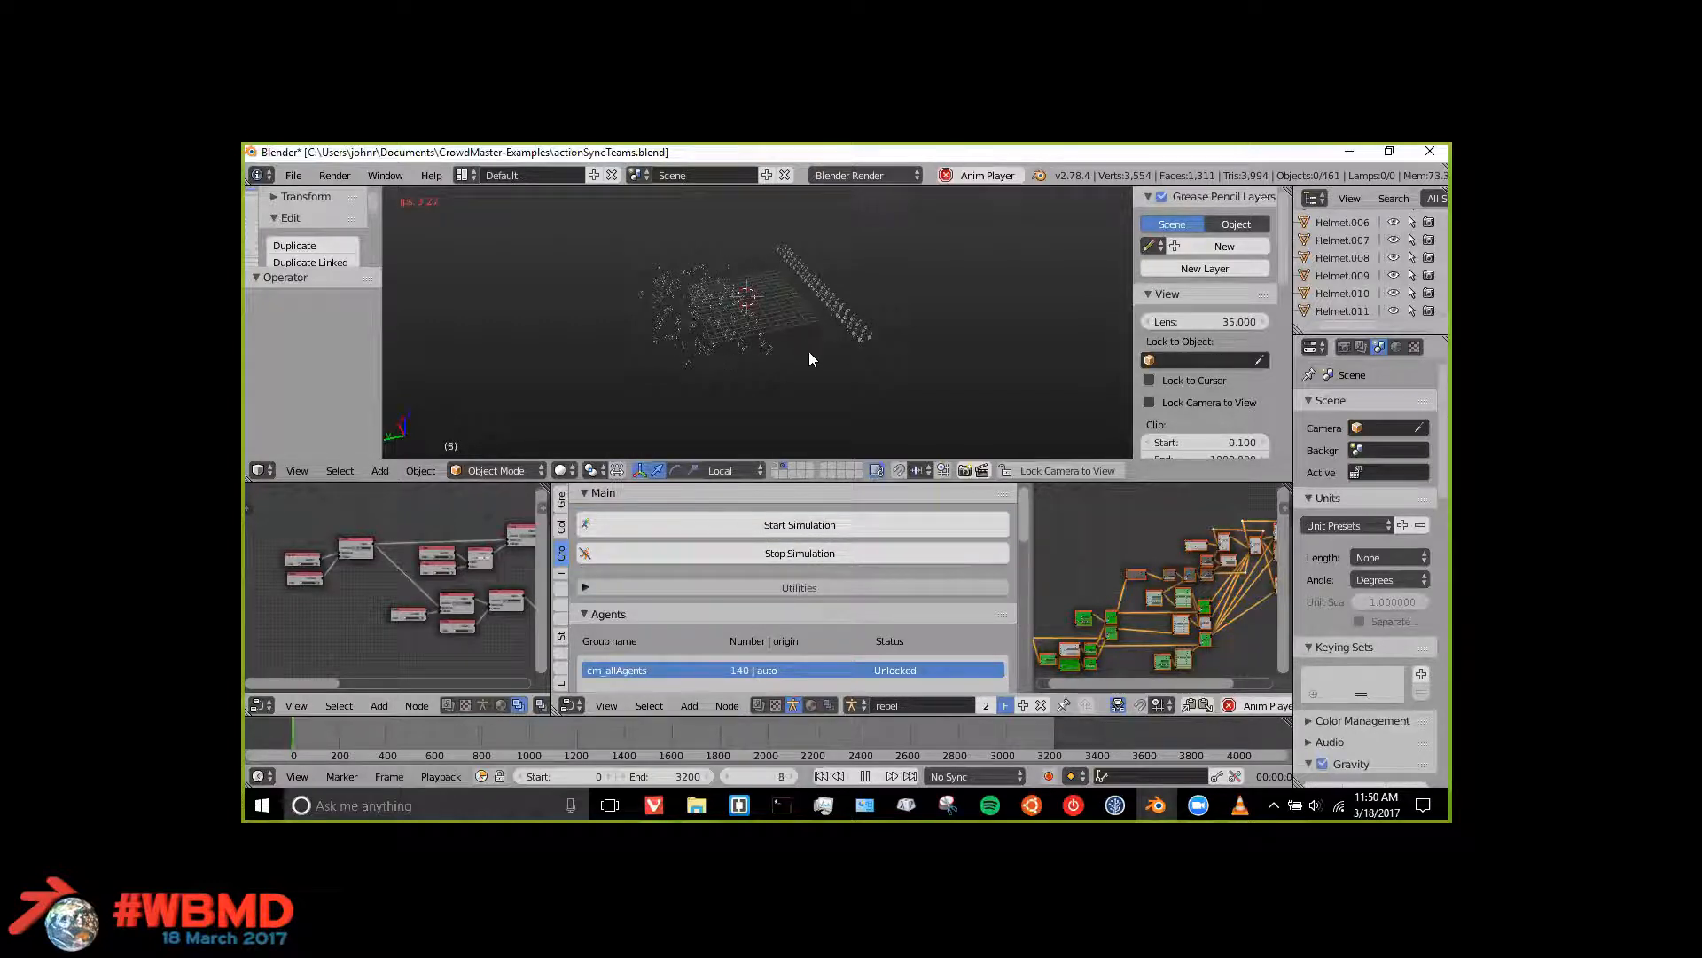
scroll(809, 353, up, 5)
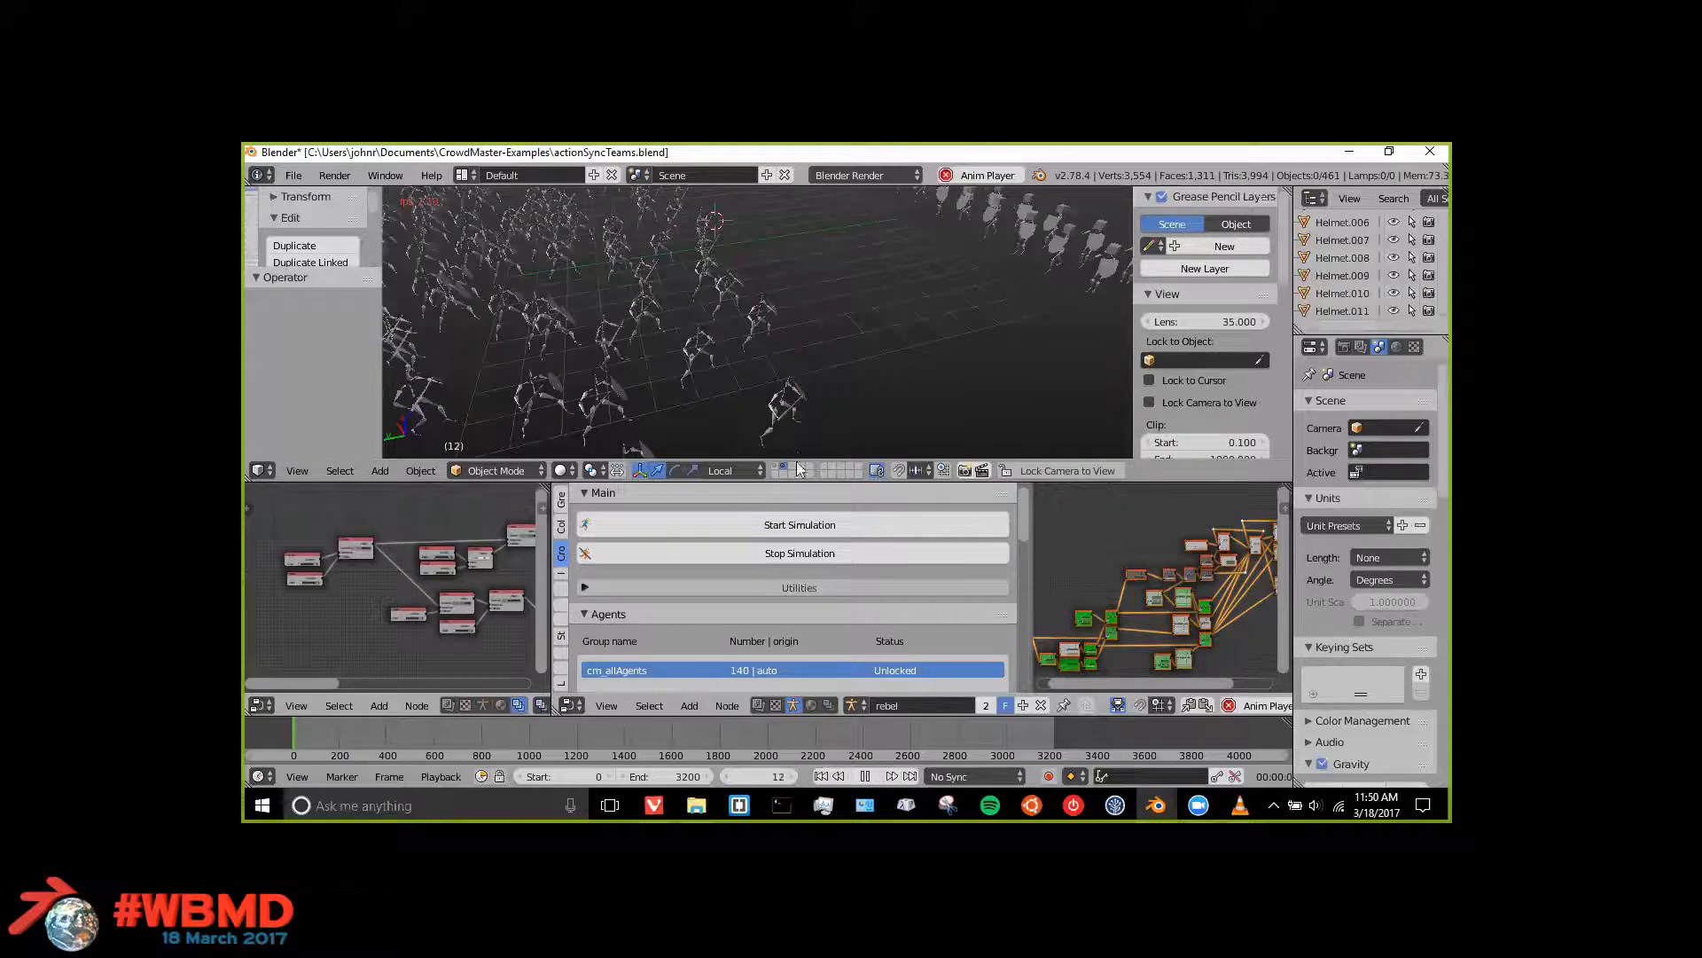
click(758, 553)
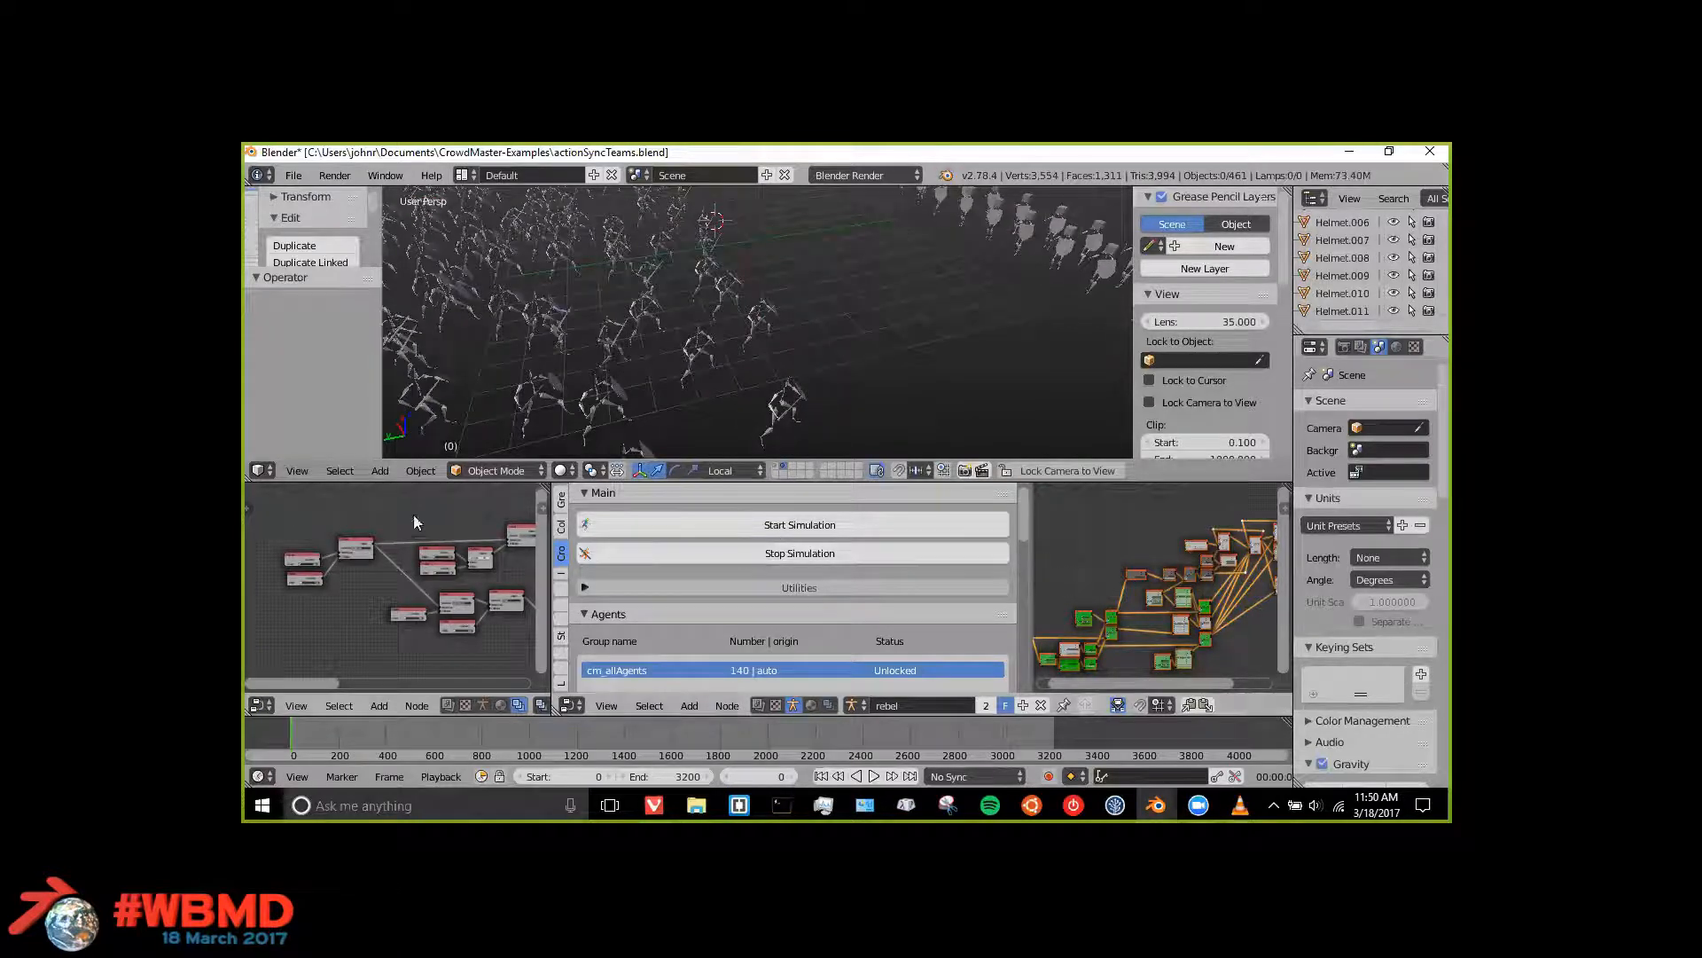
Step: Maximise the agent generation node tree and move the agent Group node up, away from the Sword Object node
middle_drag(377, 542, 396, 526)
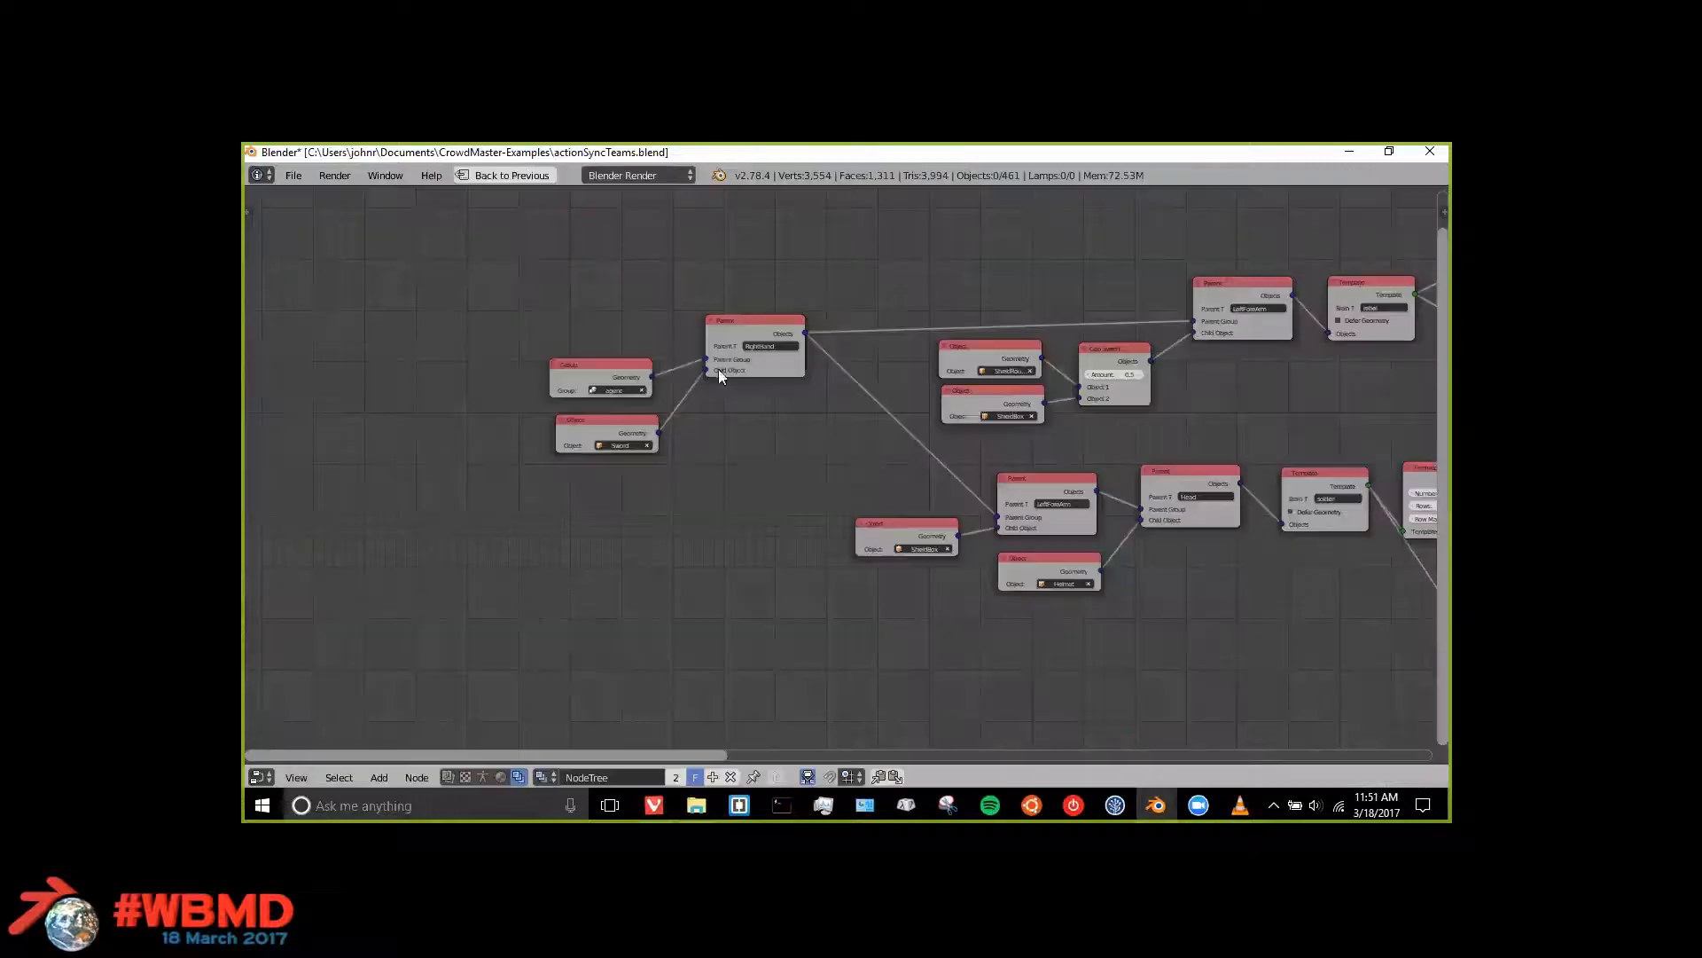
key(shift+space)
scroll(789, 480, down, 3)
scroll(835, 535, up, 3)
middle_drag(855, 285, 1228, 284)
scroll(929, 481, up, 10)
middle_drag(865, 497, 748, 696)
scroll(672, 463, up, 6)
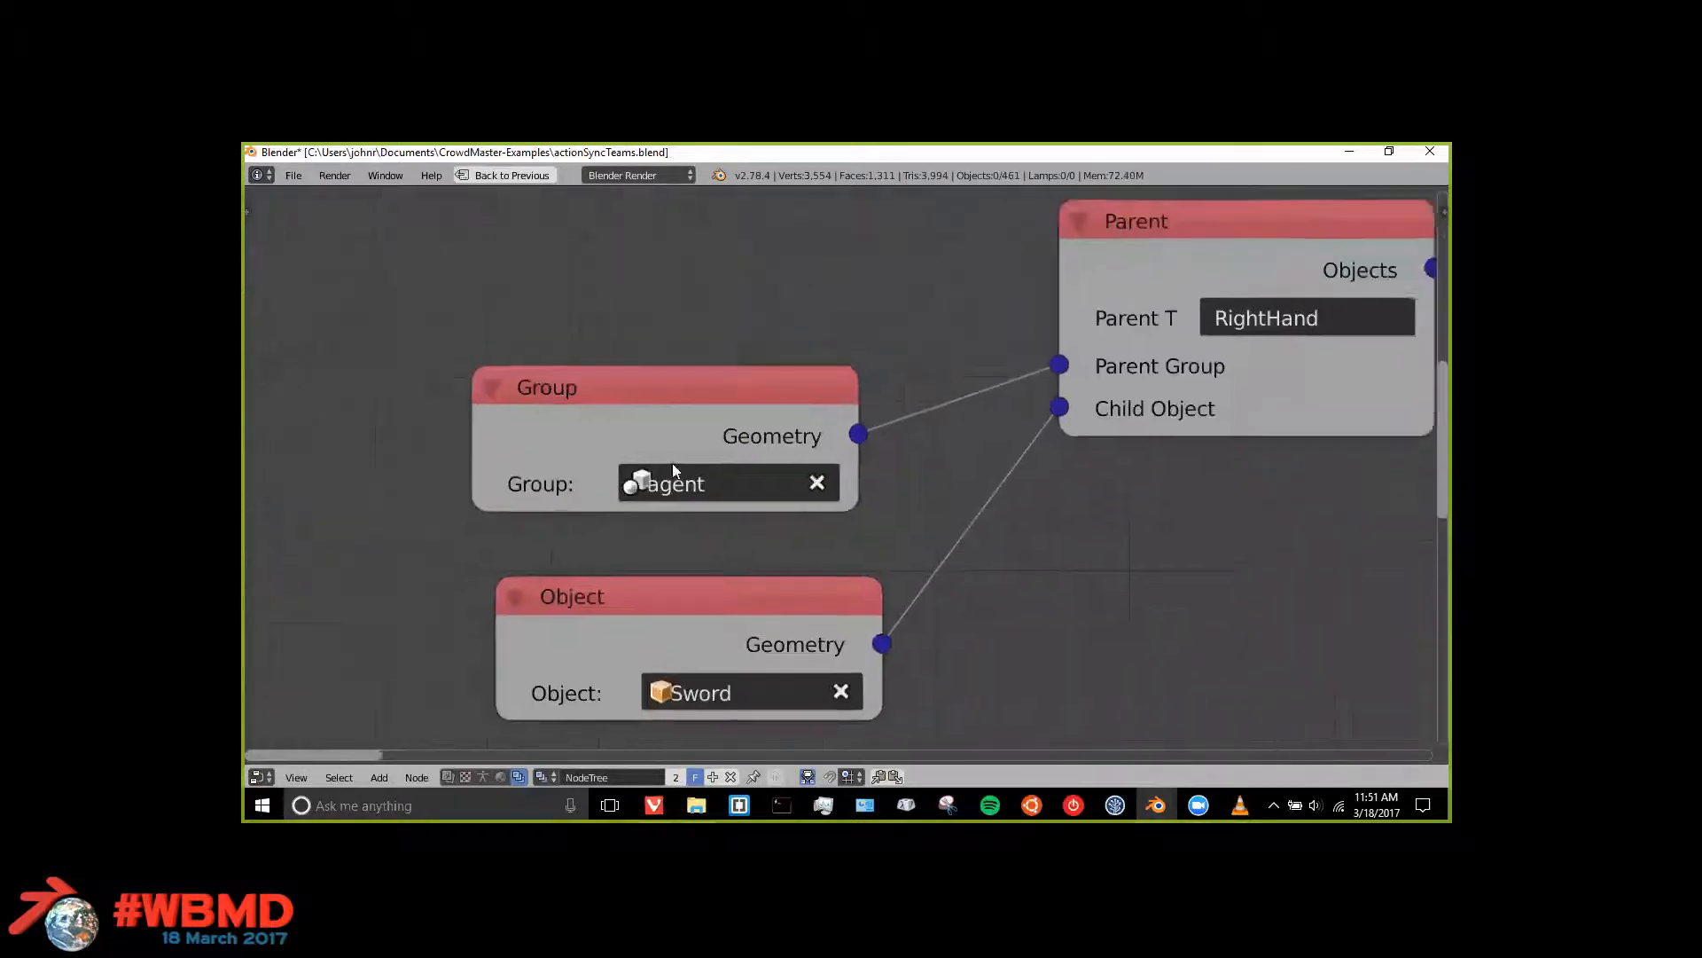
middle_drag(673, 463, 709, 514)
drag(547, 486, 486, 330)
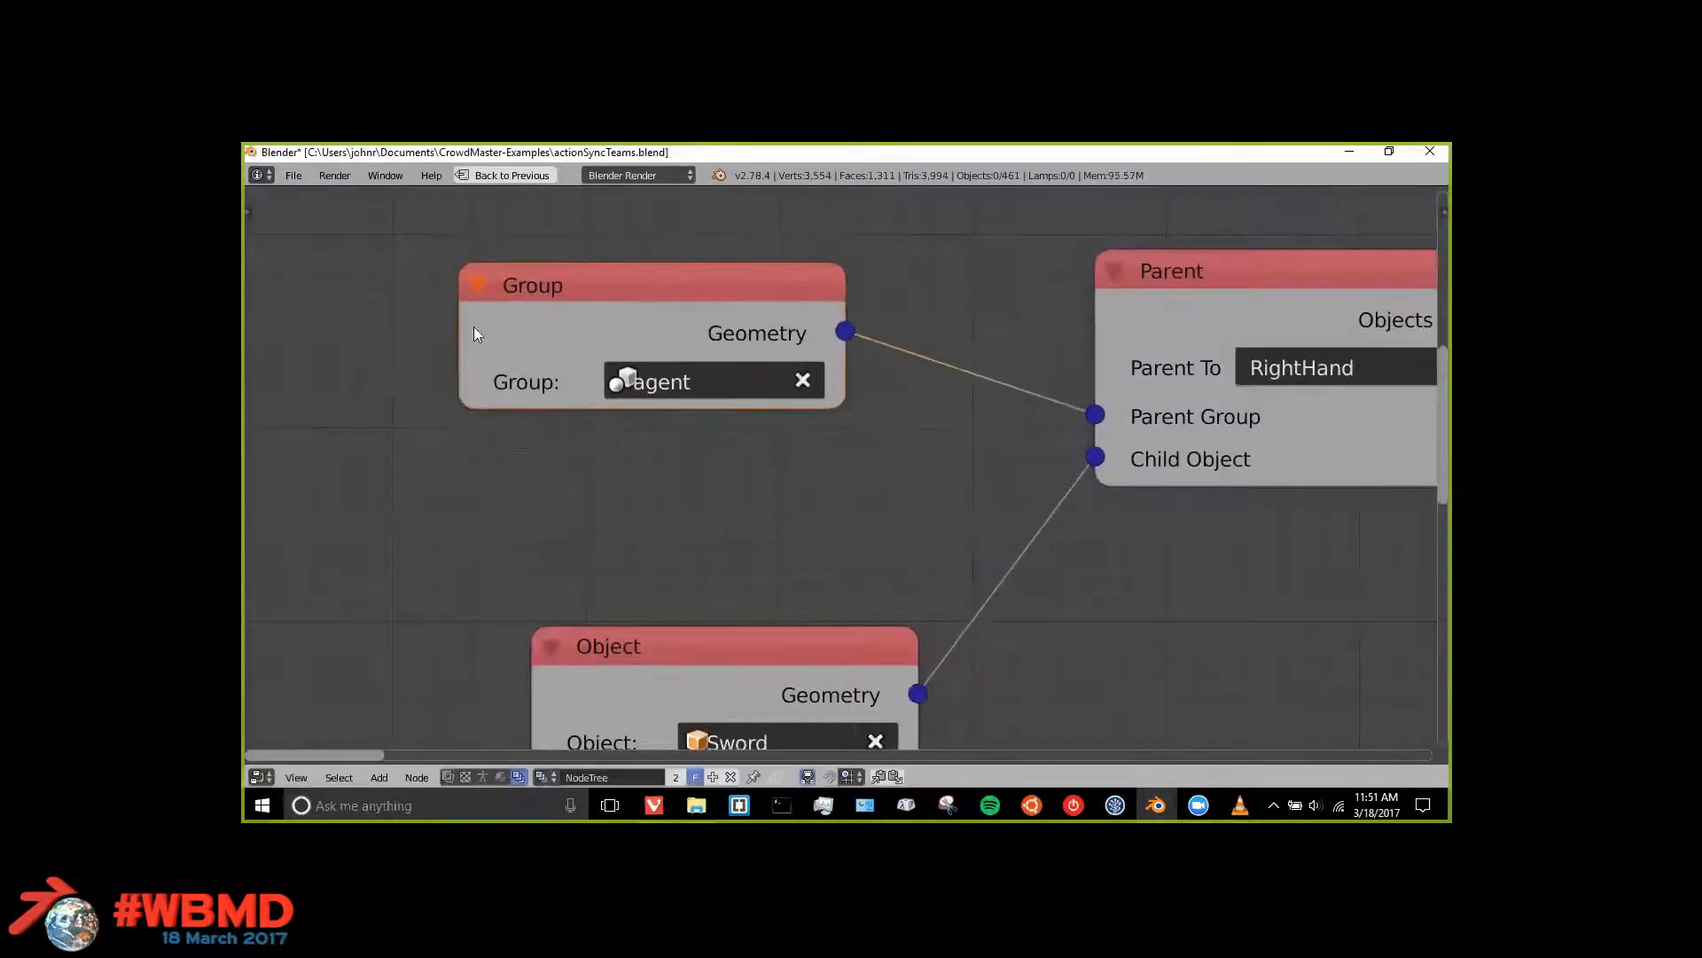
Step: Show the layer with the source agents in the 3D view and examine their armatures, helmet, shield and sword, then redisplay the generated crowd
click(514, 177)
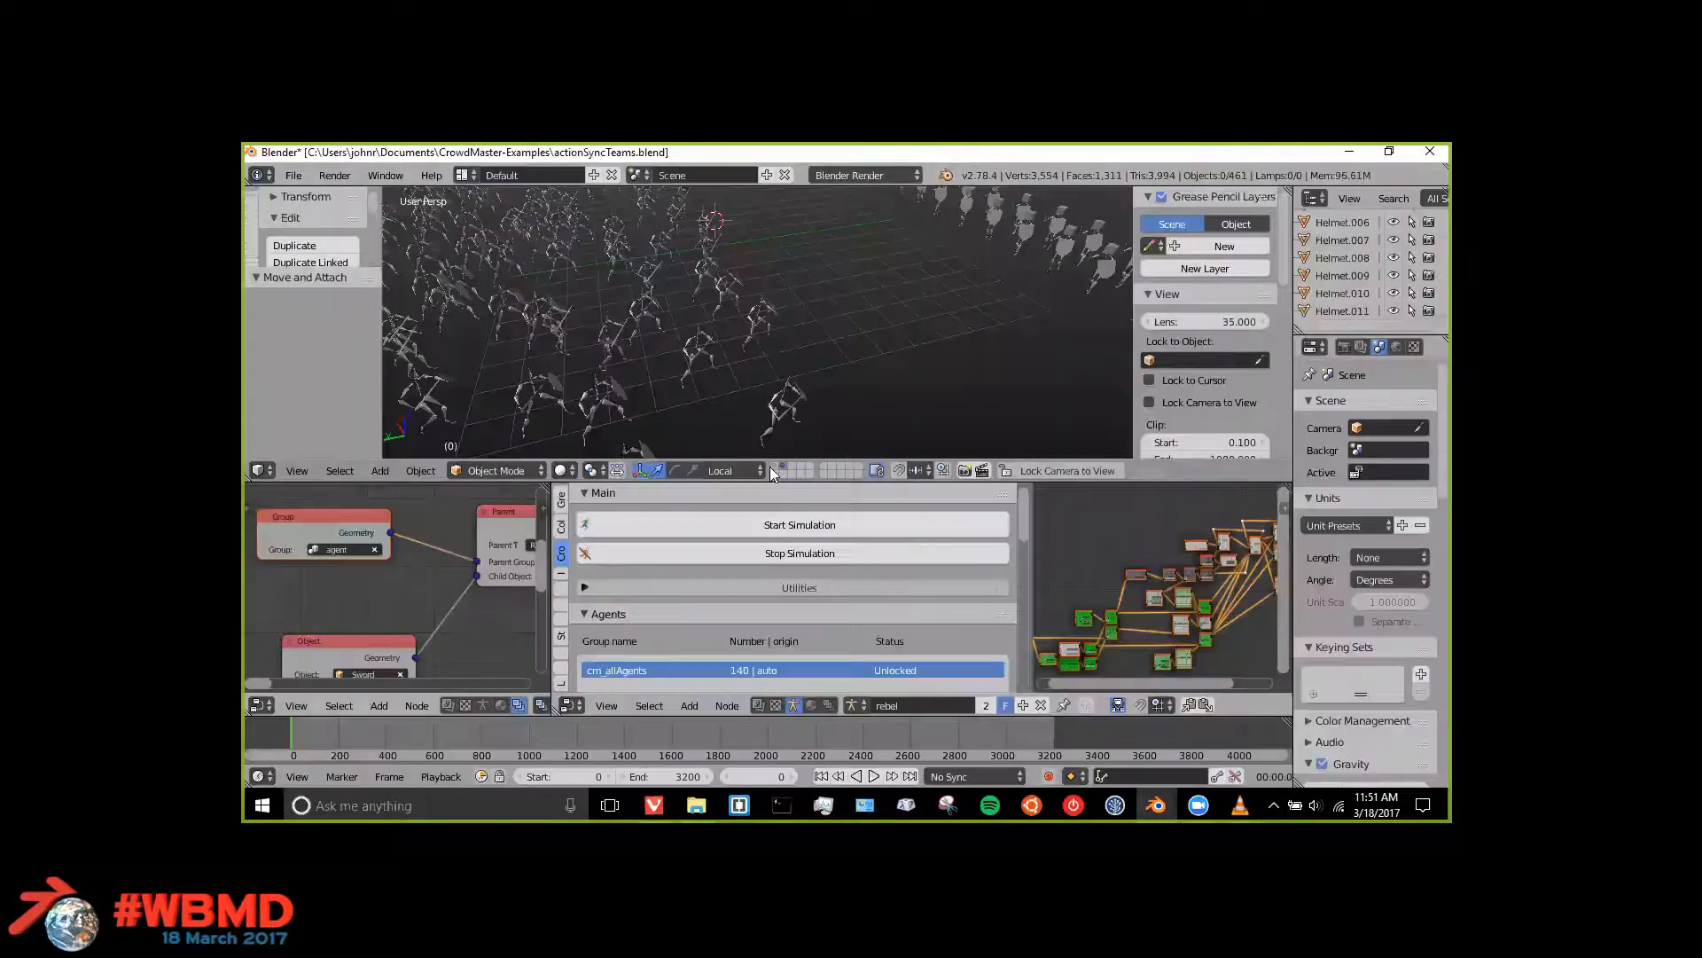
click(777, 468)
middle_drag(838, 277, 741, 291)
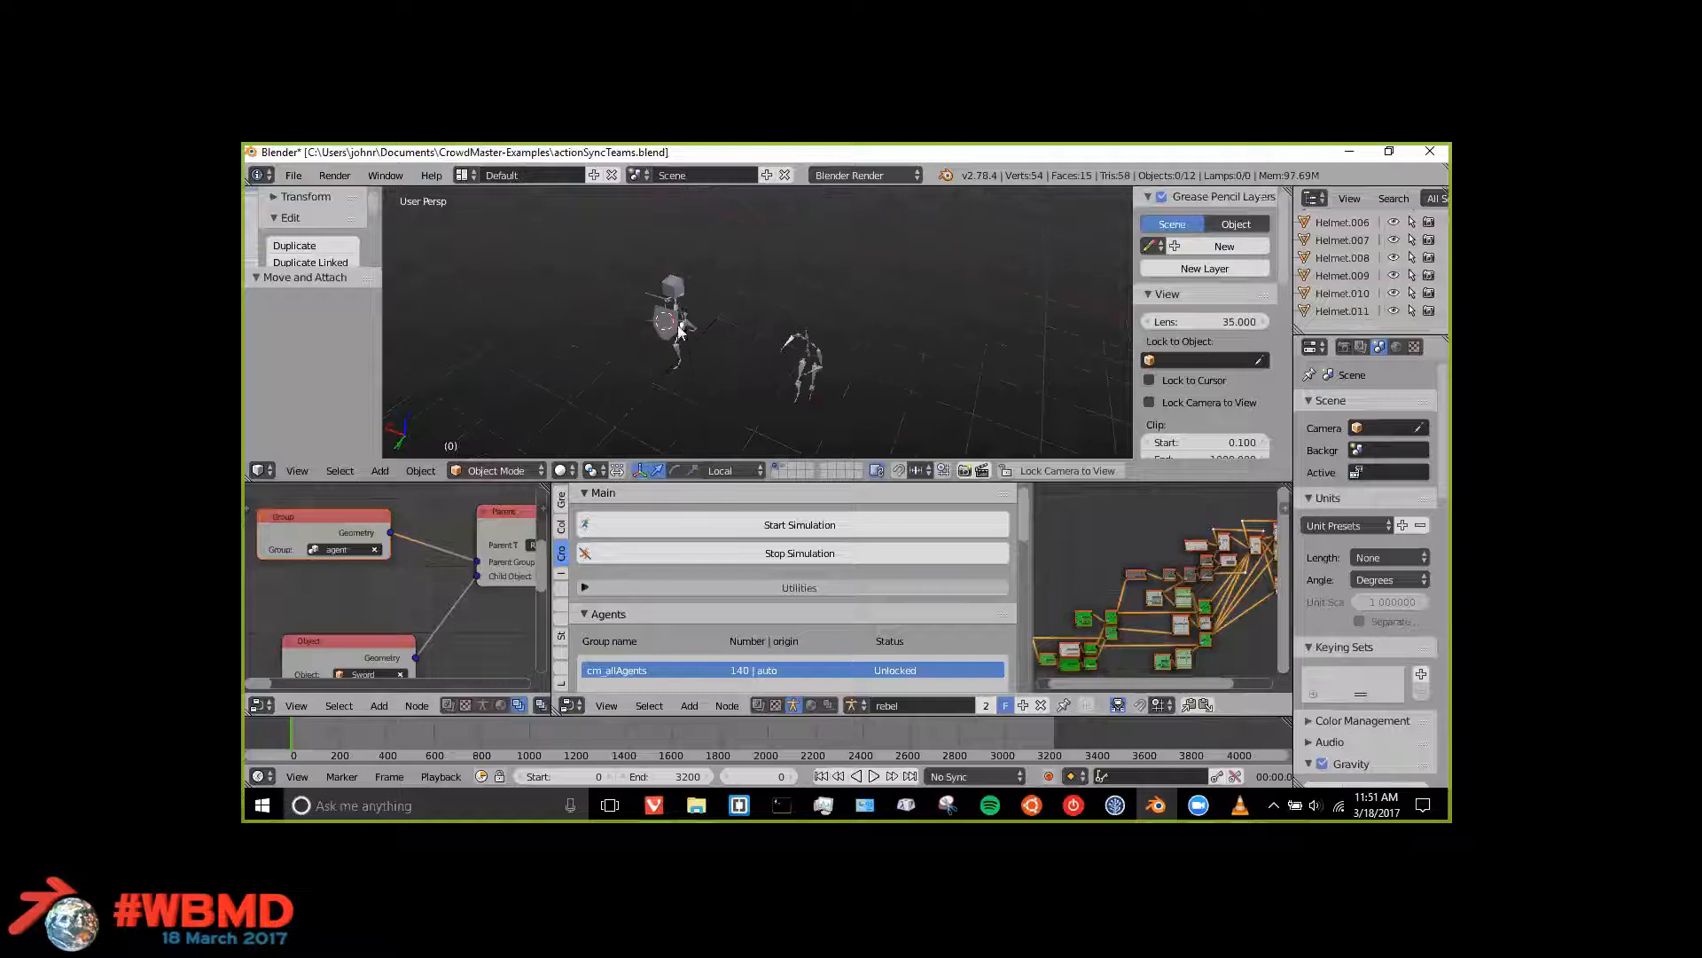
right_click(819, 349)
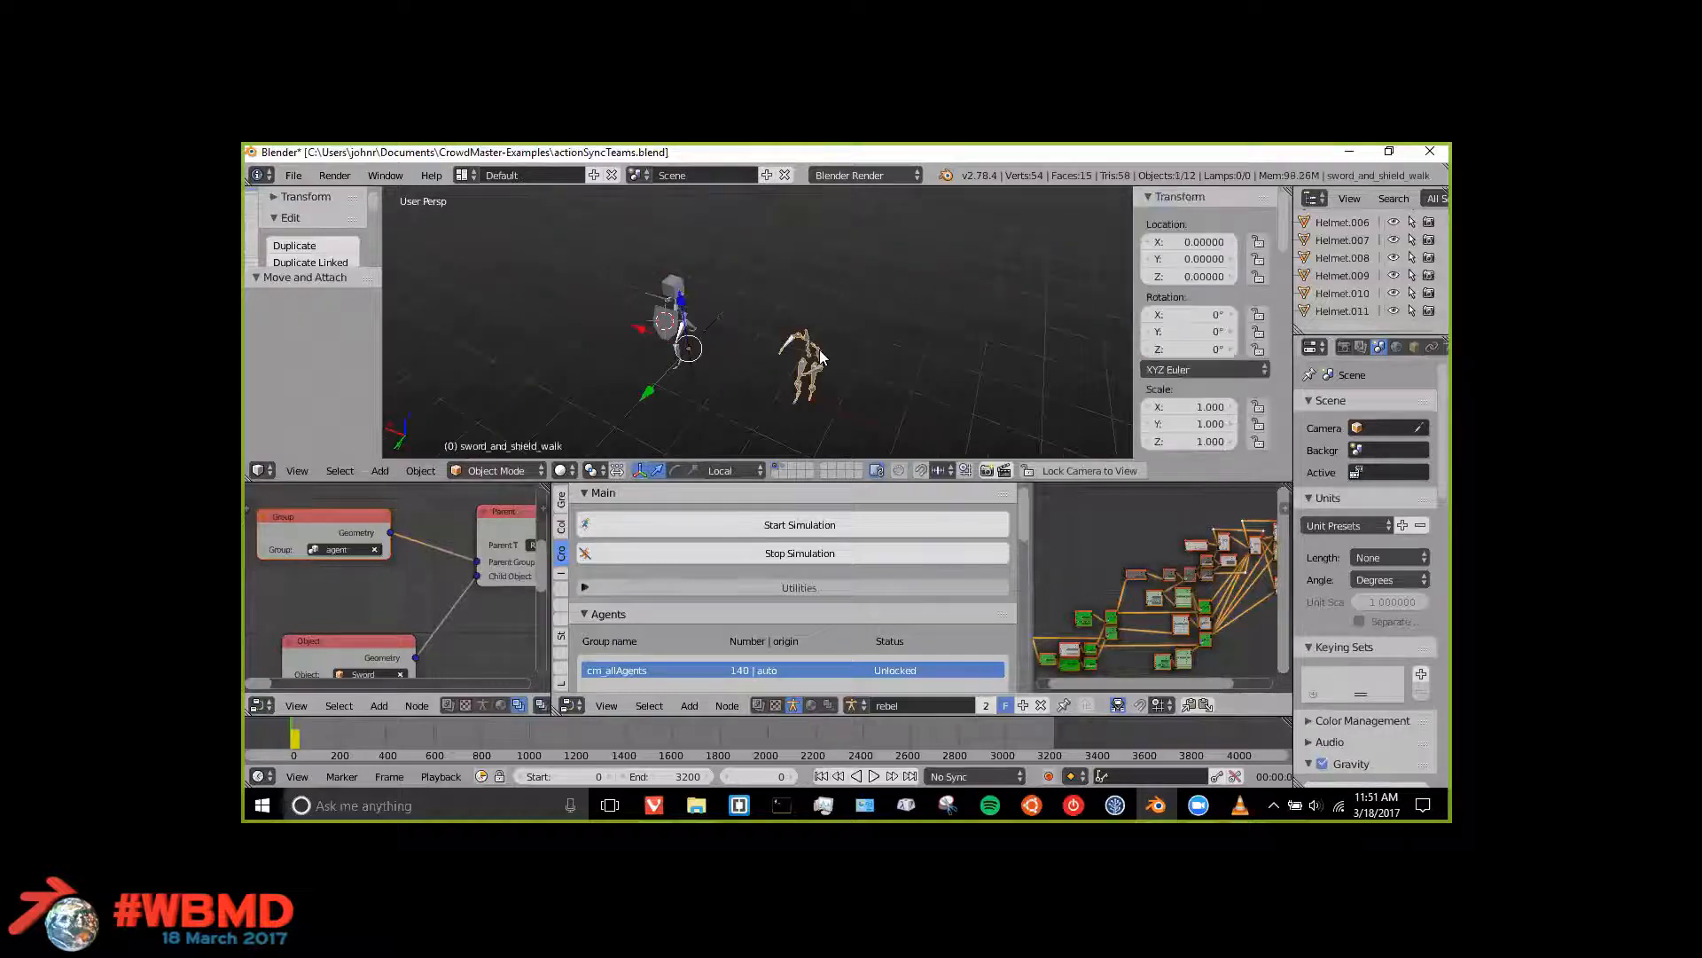
middle_drag(748, 358, 634, 284)
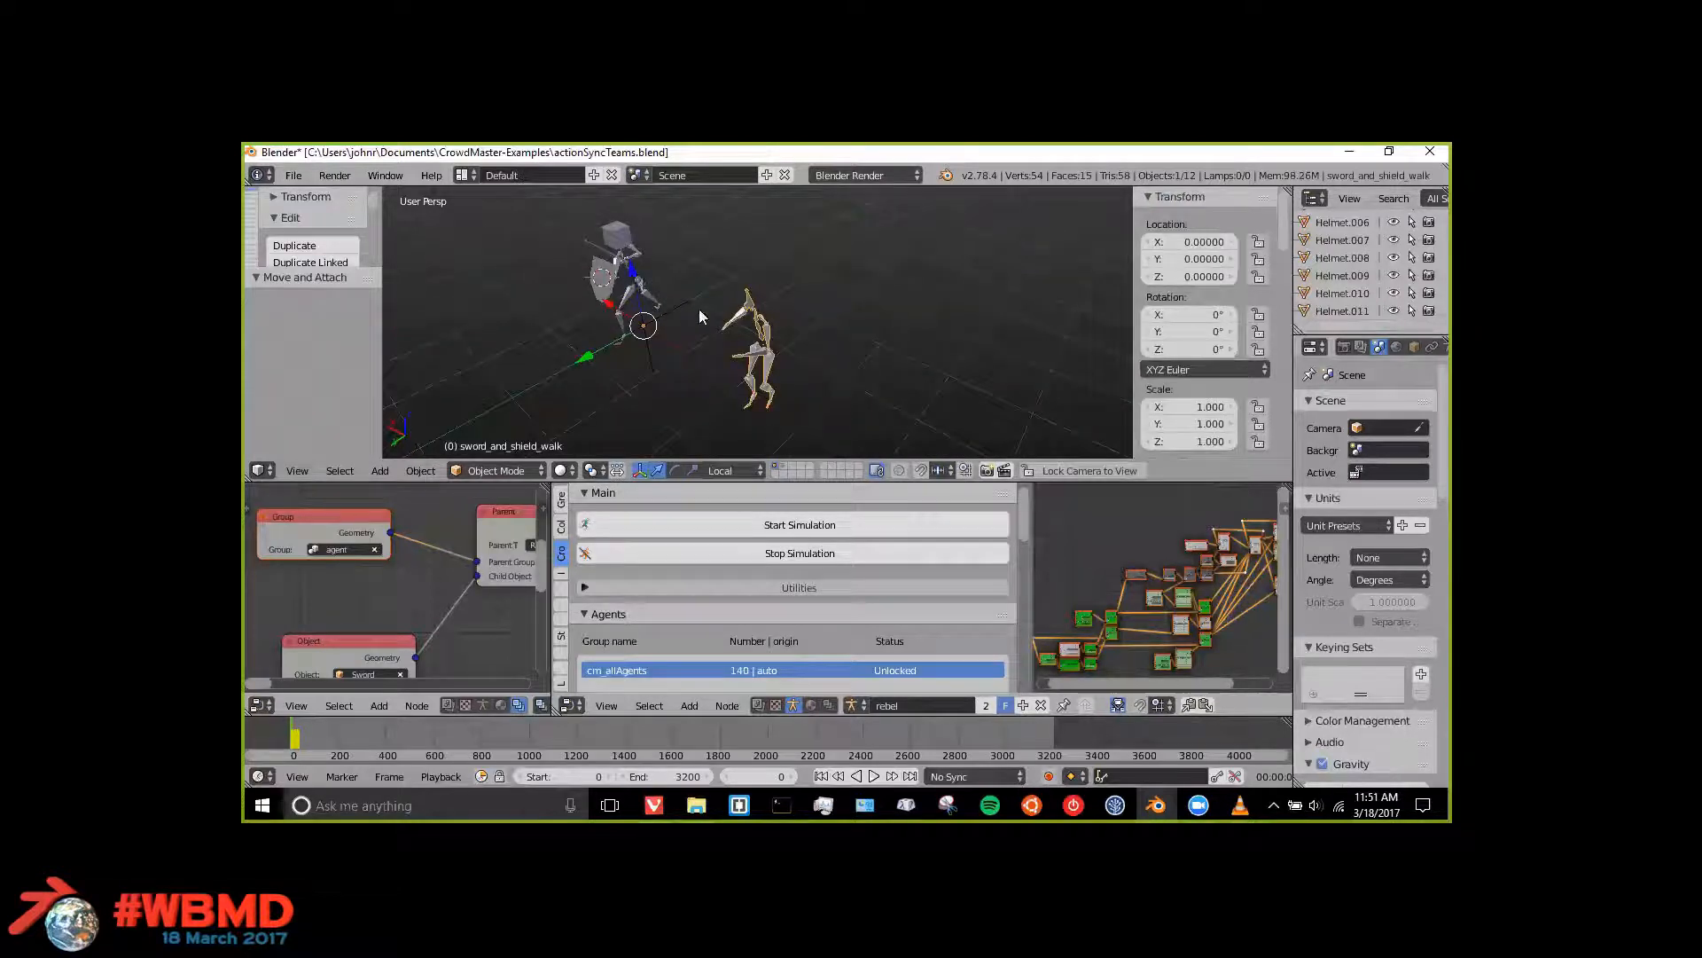
right_click(661, 303)
middle_drag(726, 311, 759, 298)
scroll(759, 298, up, 5)
middle_drag(896, 304, 755, 257)
scroll(678, 302, down, 5)
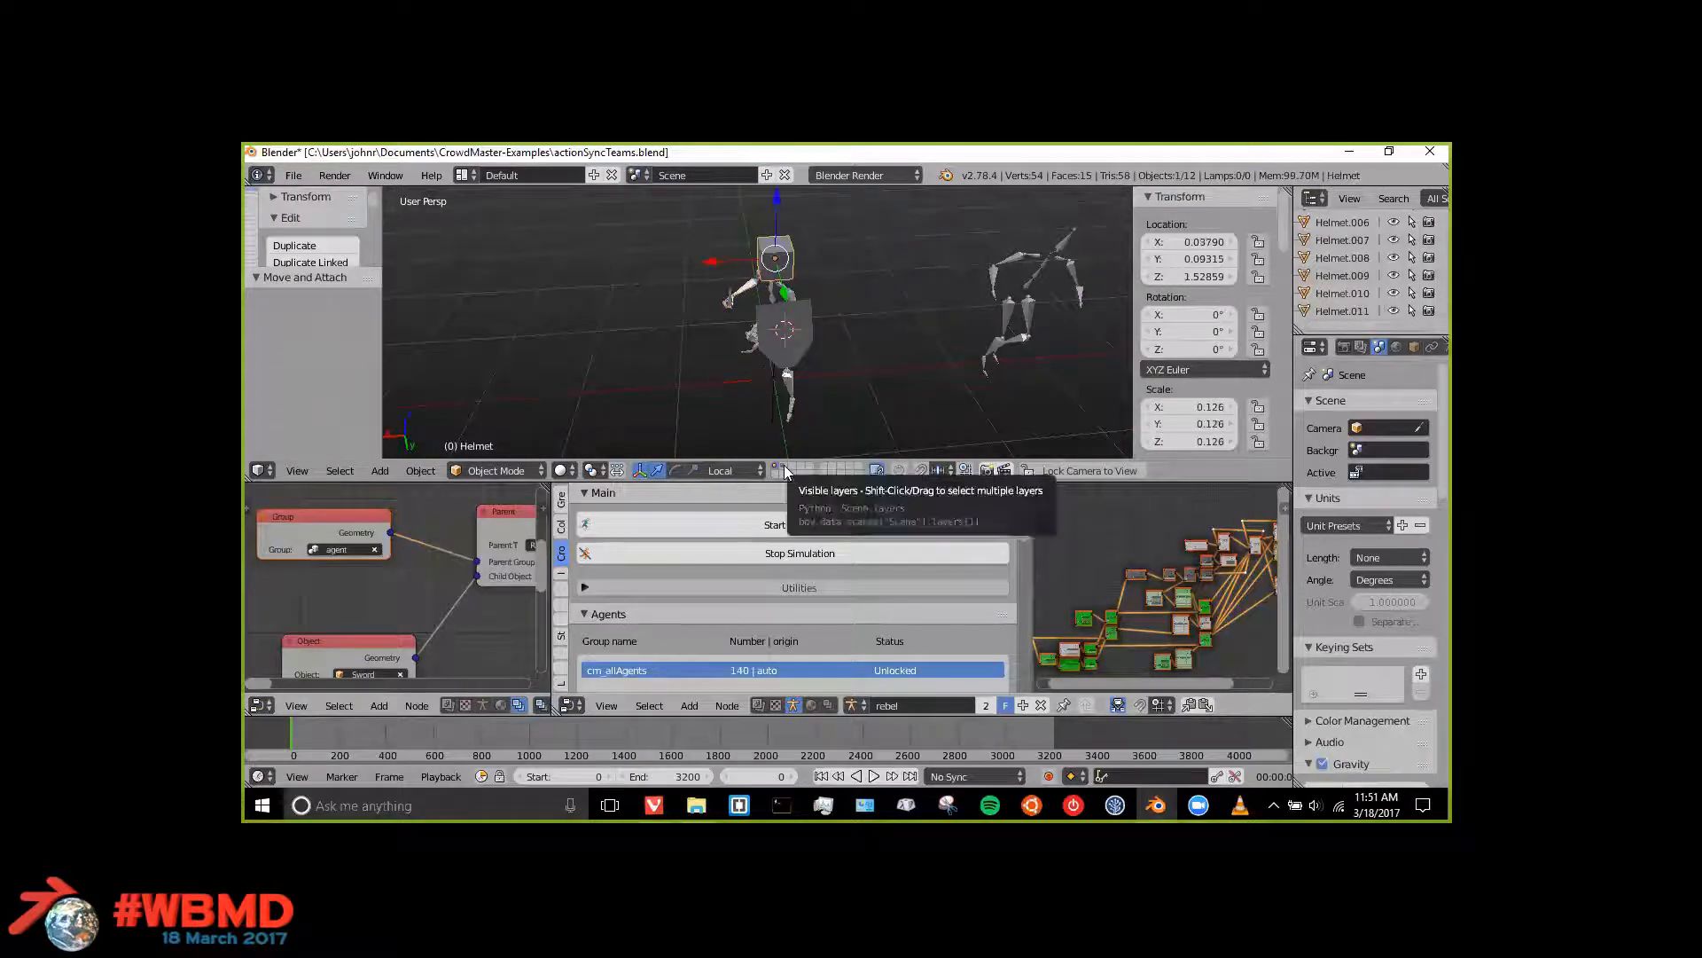
scroll(683, 359, down, 5)
middle_drag(862, 343, 378, 585)
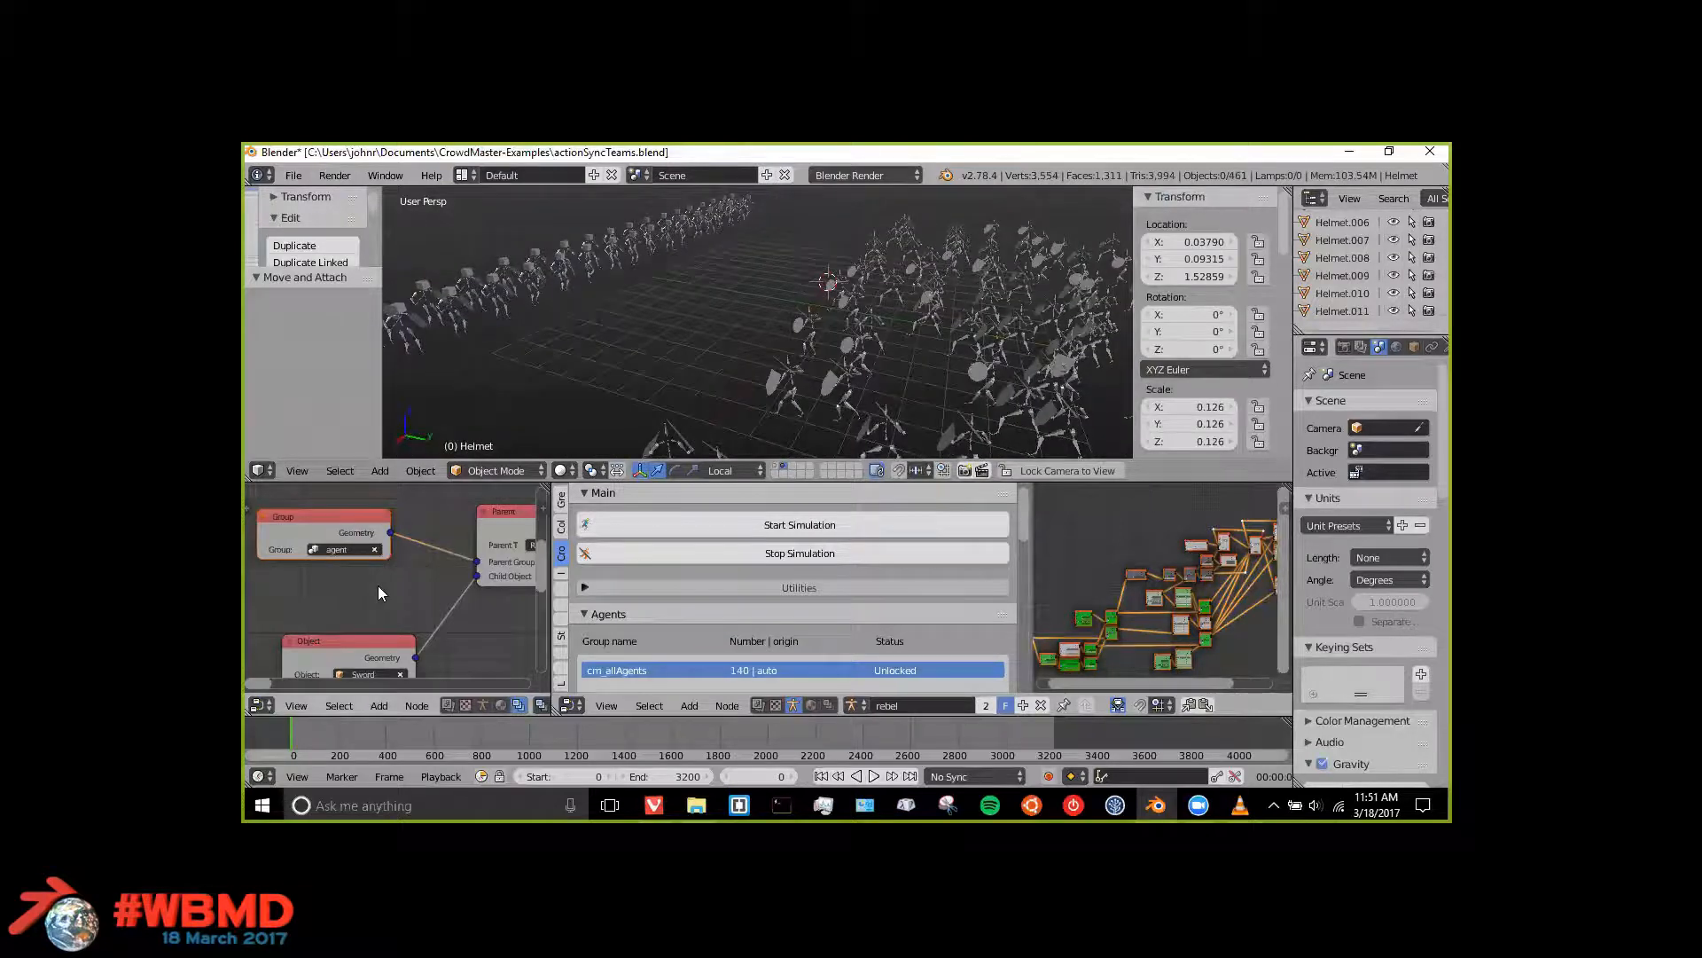
Step: Examine the agent Group, Sword Object and RightHand Parent nodes in the maximised agent generation node tree
key(shift+space)
middle_drag(651, 552, 841, 429)
scroll(858, 328, up, 1)
middle_drag(858, 328, 673, 339)
middle_drag(1042, 282, 840, 620)
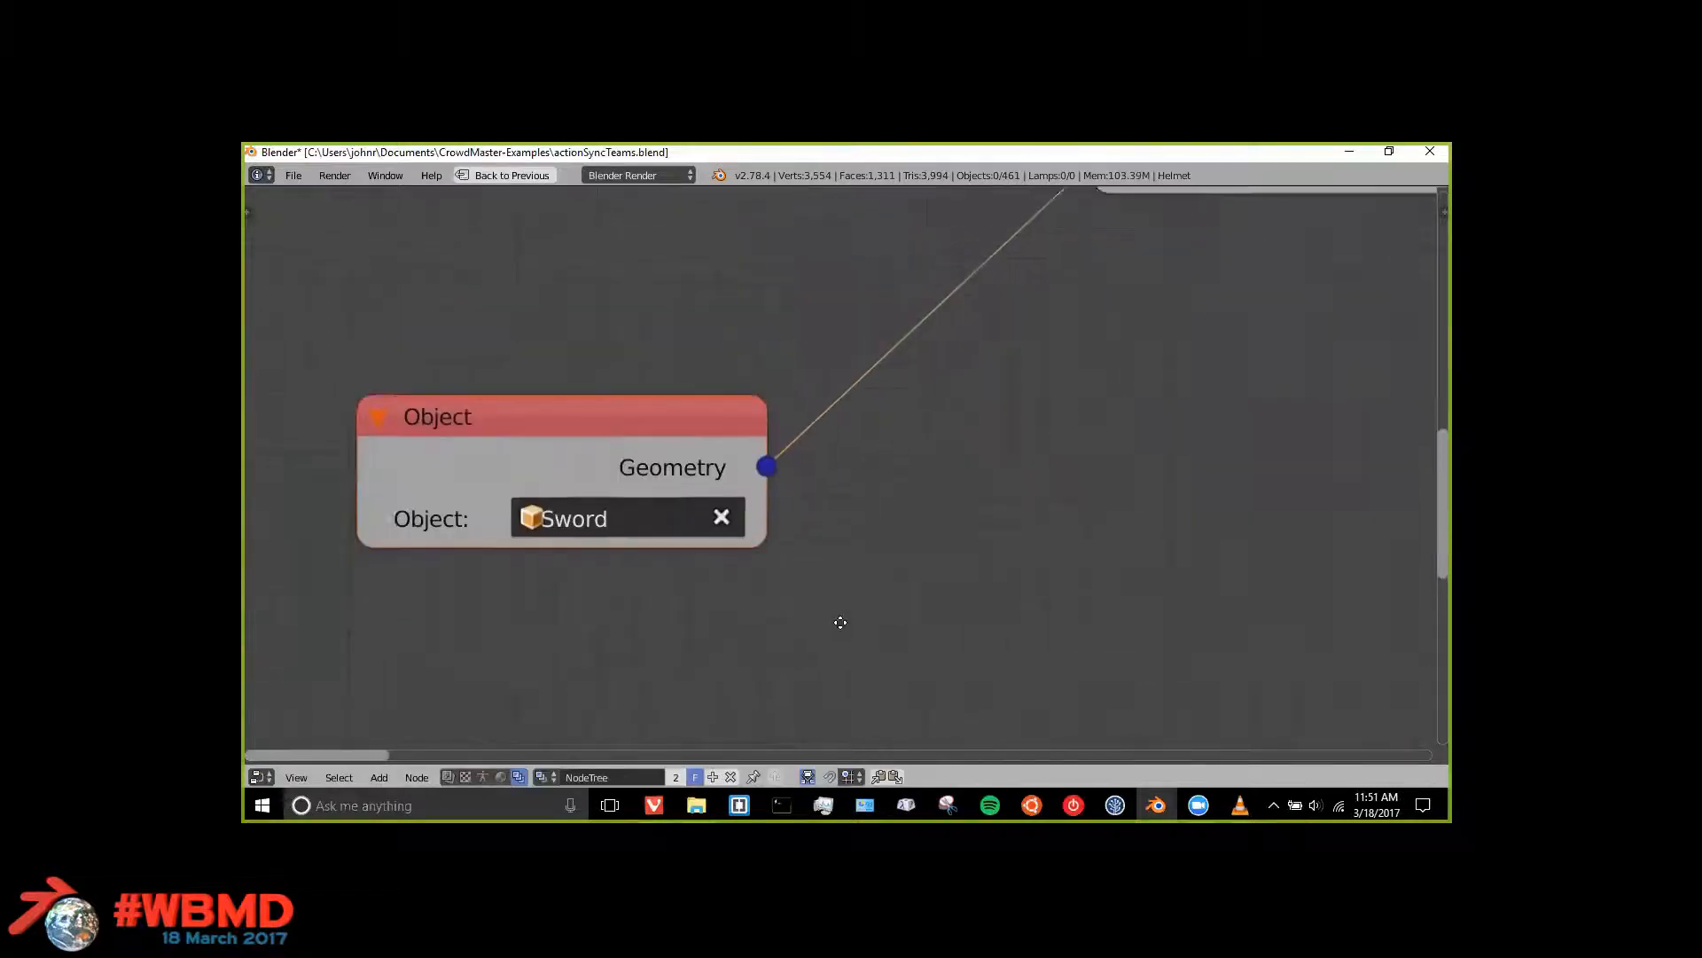
middle_drag(727, 473, 657, 549)
scroll(657, 550, down, 4)
middle_drag(794, 427, 1096, 305)
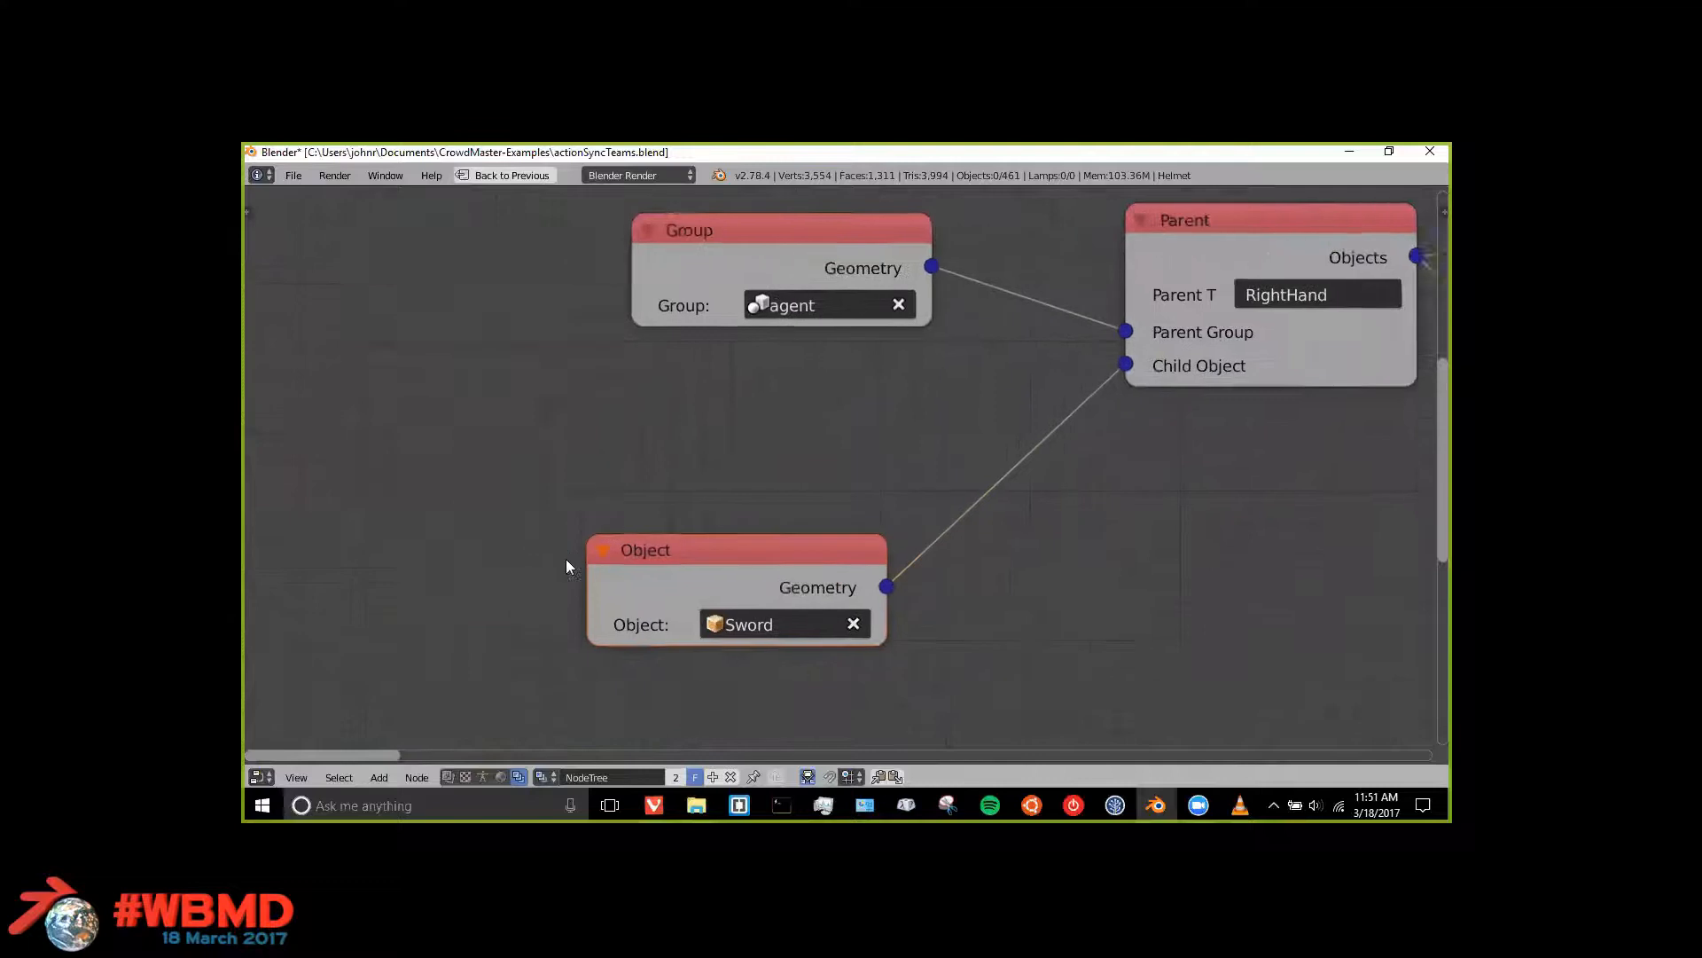
middle_drag(973, 368, 711, 468)
scroll(710, 466, up, 3)
Step: Widen the RightHand Parent node to fit its full Parent To (Bone) label, and reposition the agent Group and Sword Object nodes beside it
drag(861, 339, 739, 348)
middle_drag(715, 559, 844, 464)
scroll(843, 464, down, 2)
drag(713, 611, 743, 470)
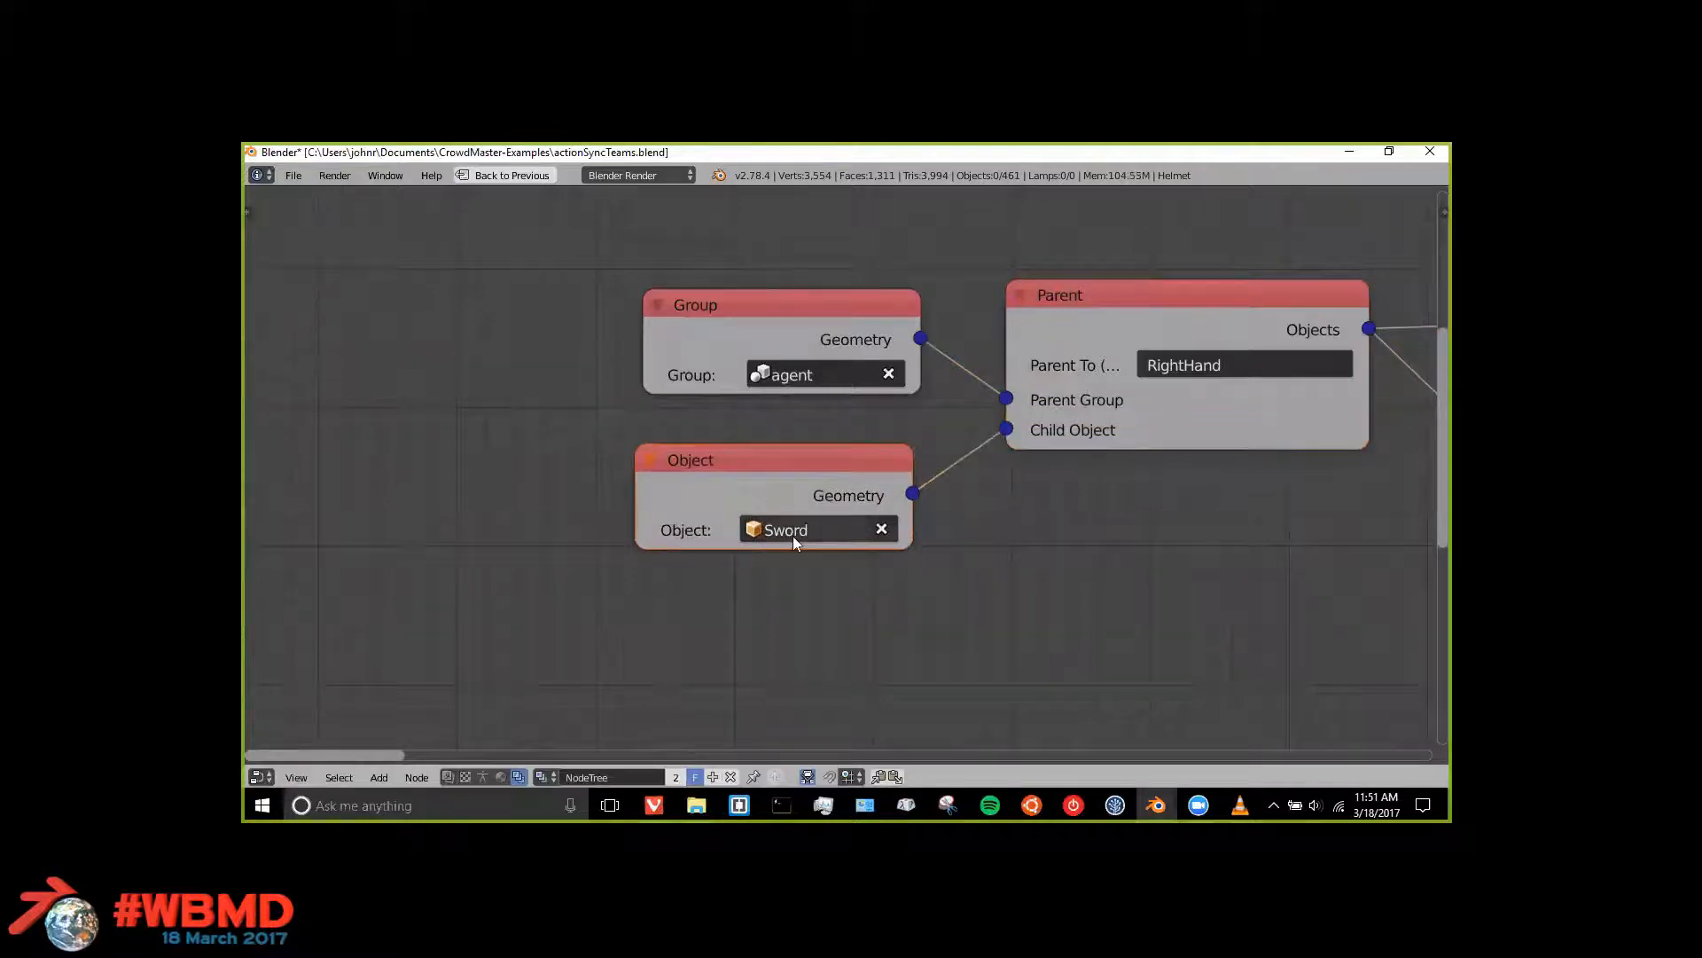
drag(759, 339, 635, 284)
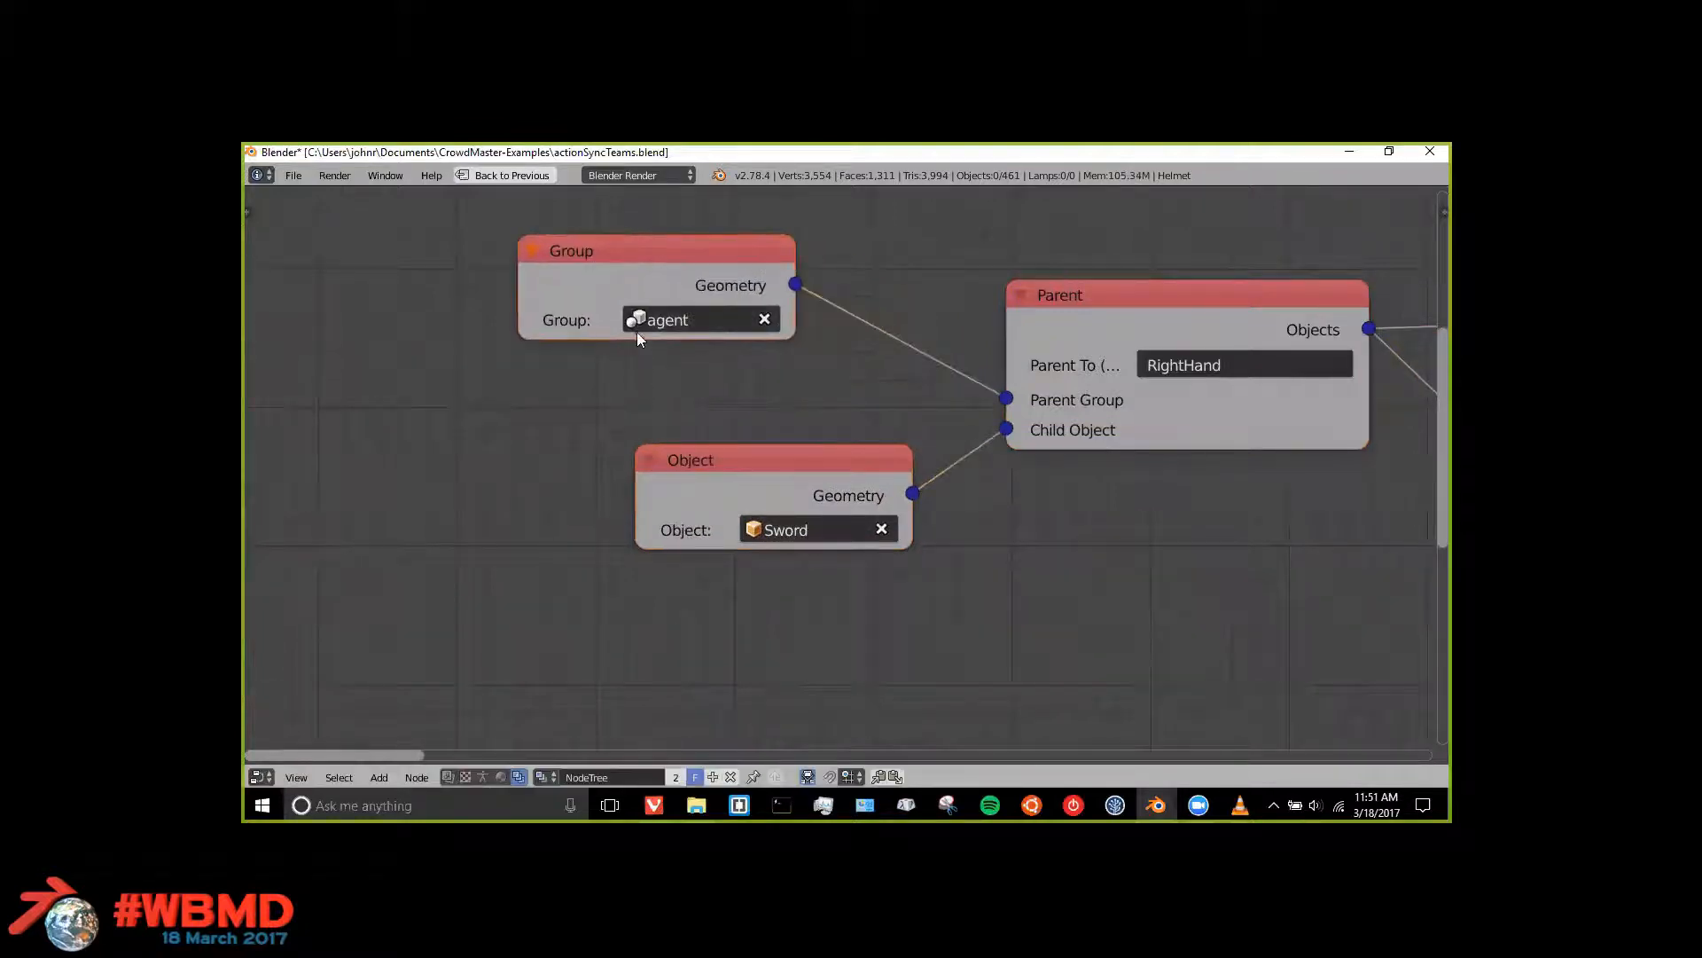
drag(1006, 360, 913, 360)
drag(738, 471, 591, 474)
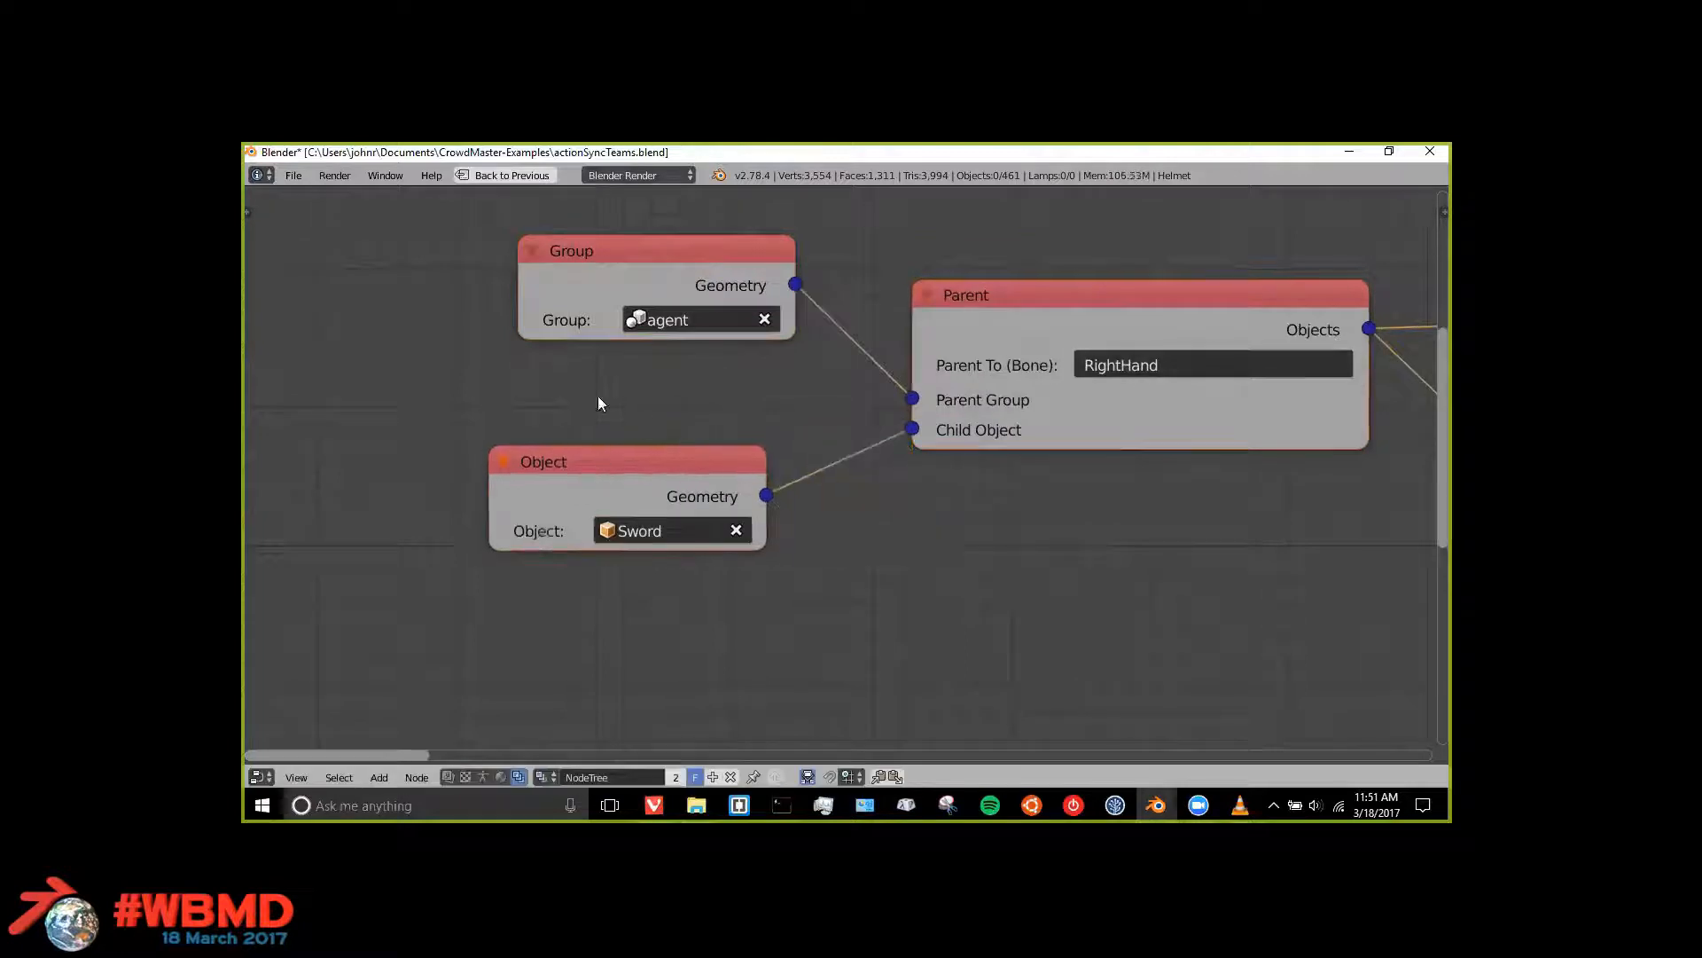
Step: Display the source agent's layer in the 3D view and inspect the sword held in its right hand up close
key(ctrl+space)
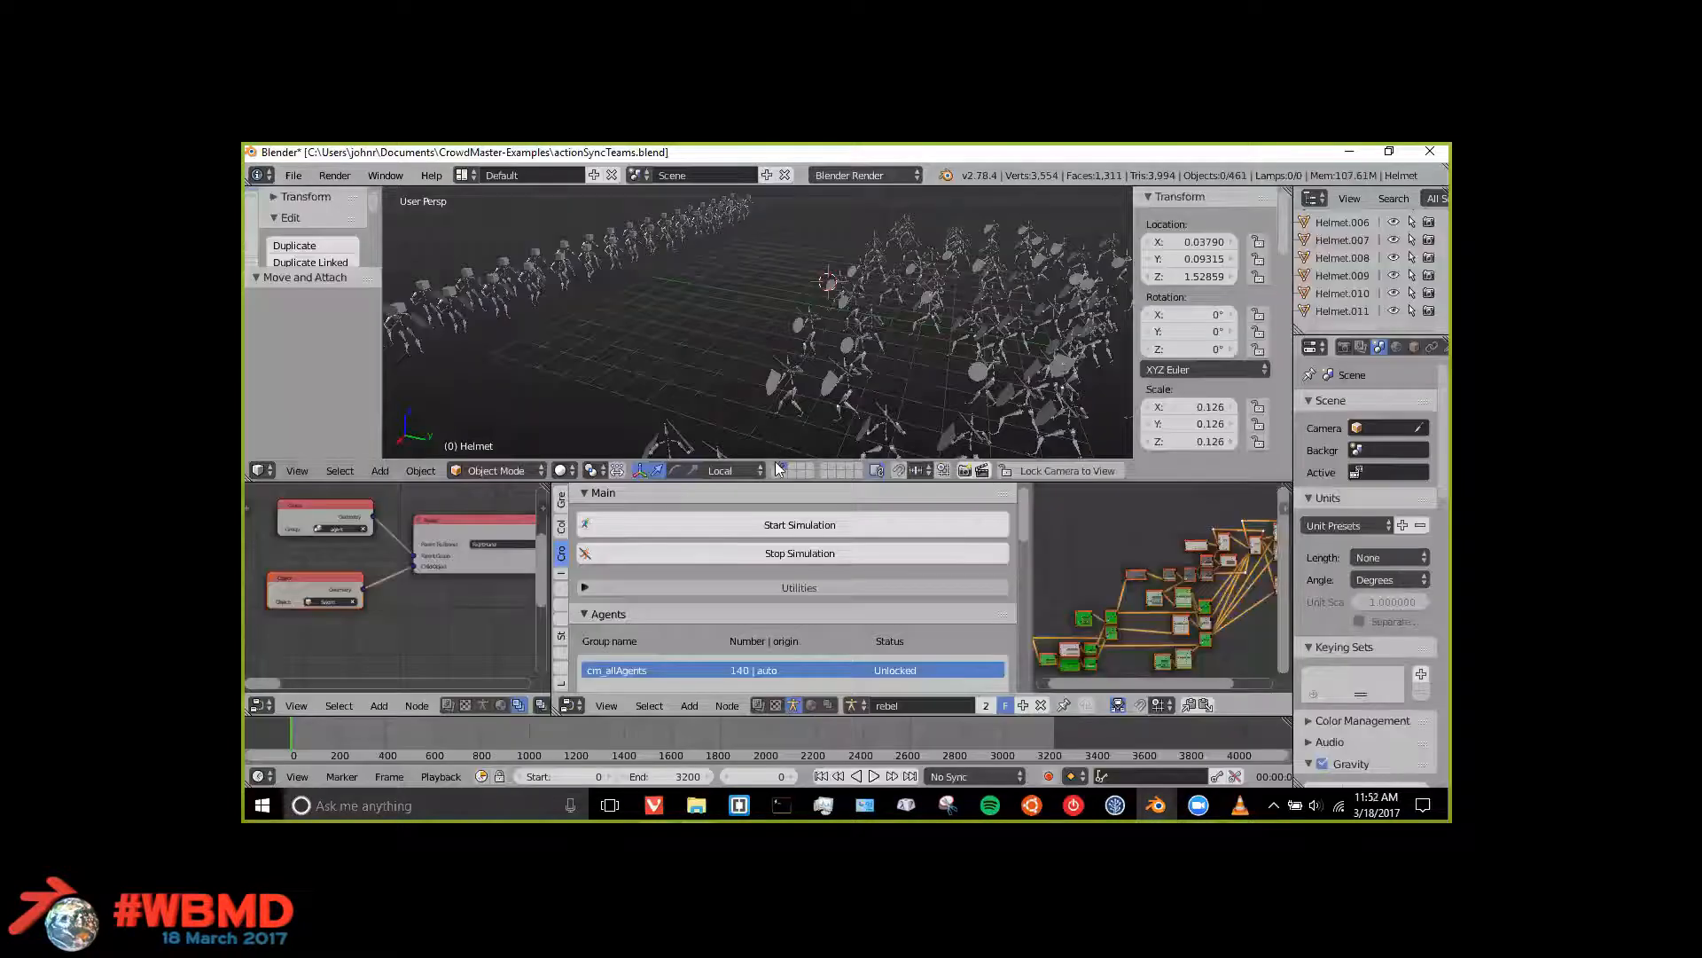
scroll(953, 275, up, 2)
mouse_move(953, 275)
shift+middle_down()
mouse_move(977, 303)
mouse_move(934, 303)
shift+middle_up()
scroll(977, 304, up, 2)
scroll(924, 303, up, 2)
shift+middle_drag(814, 292, 676, 377)
scroll(624, 268, up, 4)
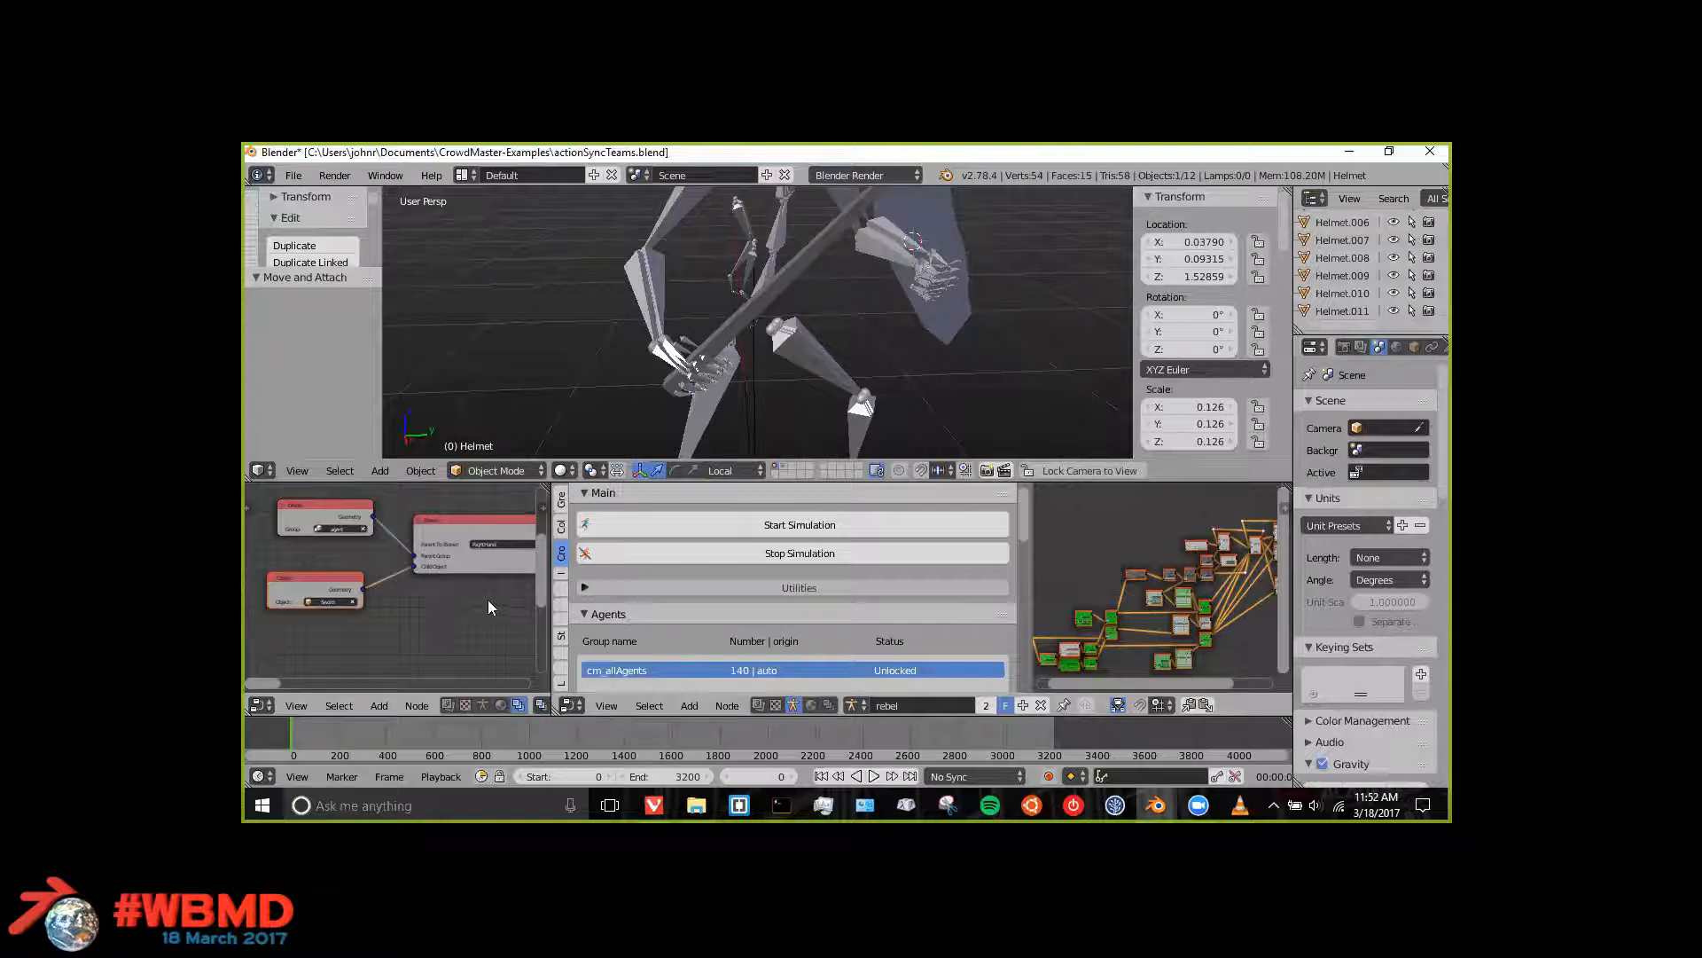
Step: Examine the shield Object, Geo Switch and Parent nodes of both team branches in the maximised agent generation node tree
key(shift+space)
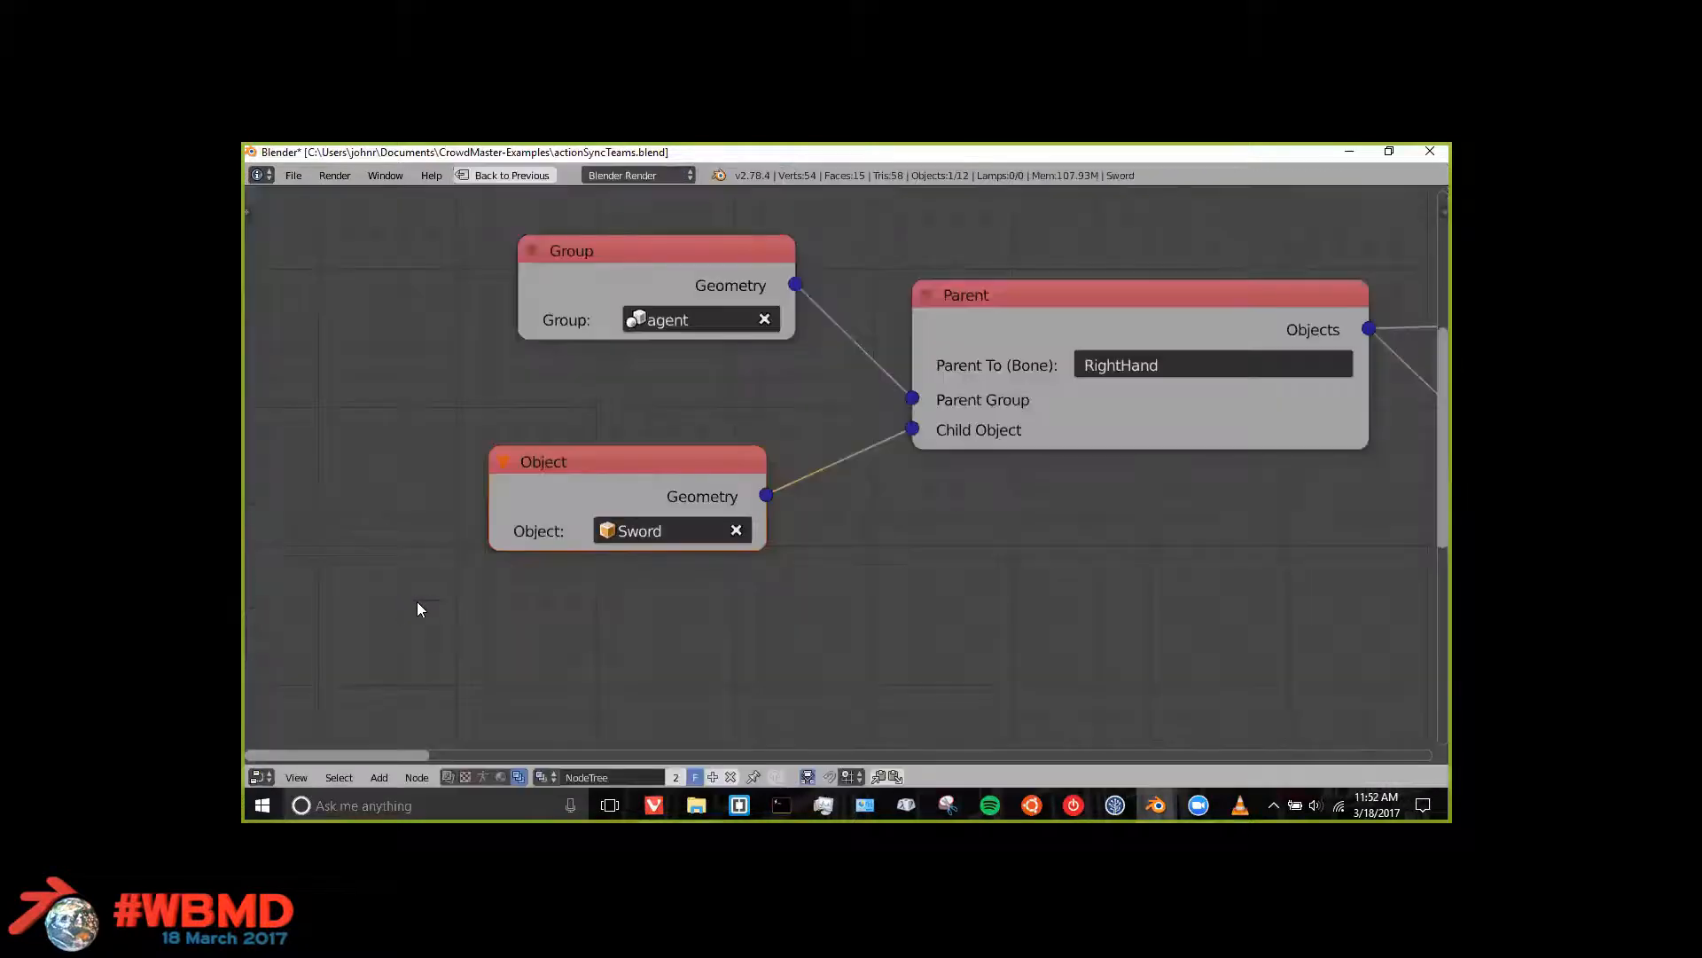
middle_drag(765, 515, 369, 592)
middle_drag(778, 412, 341, 434)
middle_drag(999, 656, 688, 443)
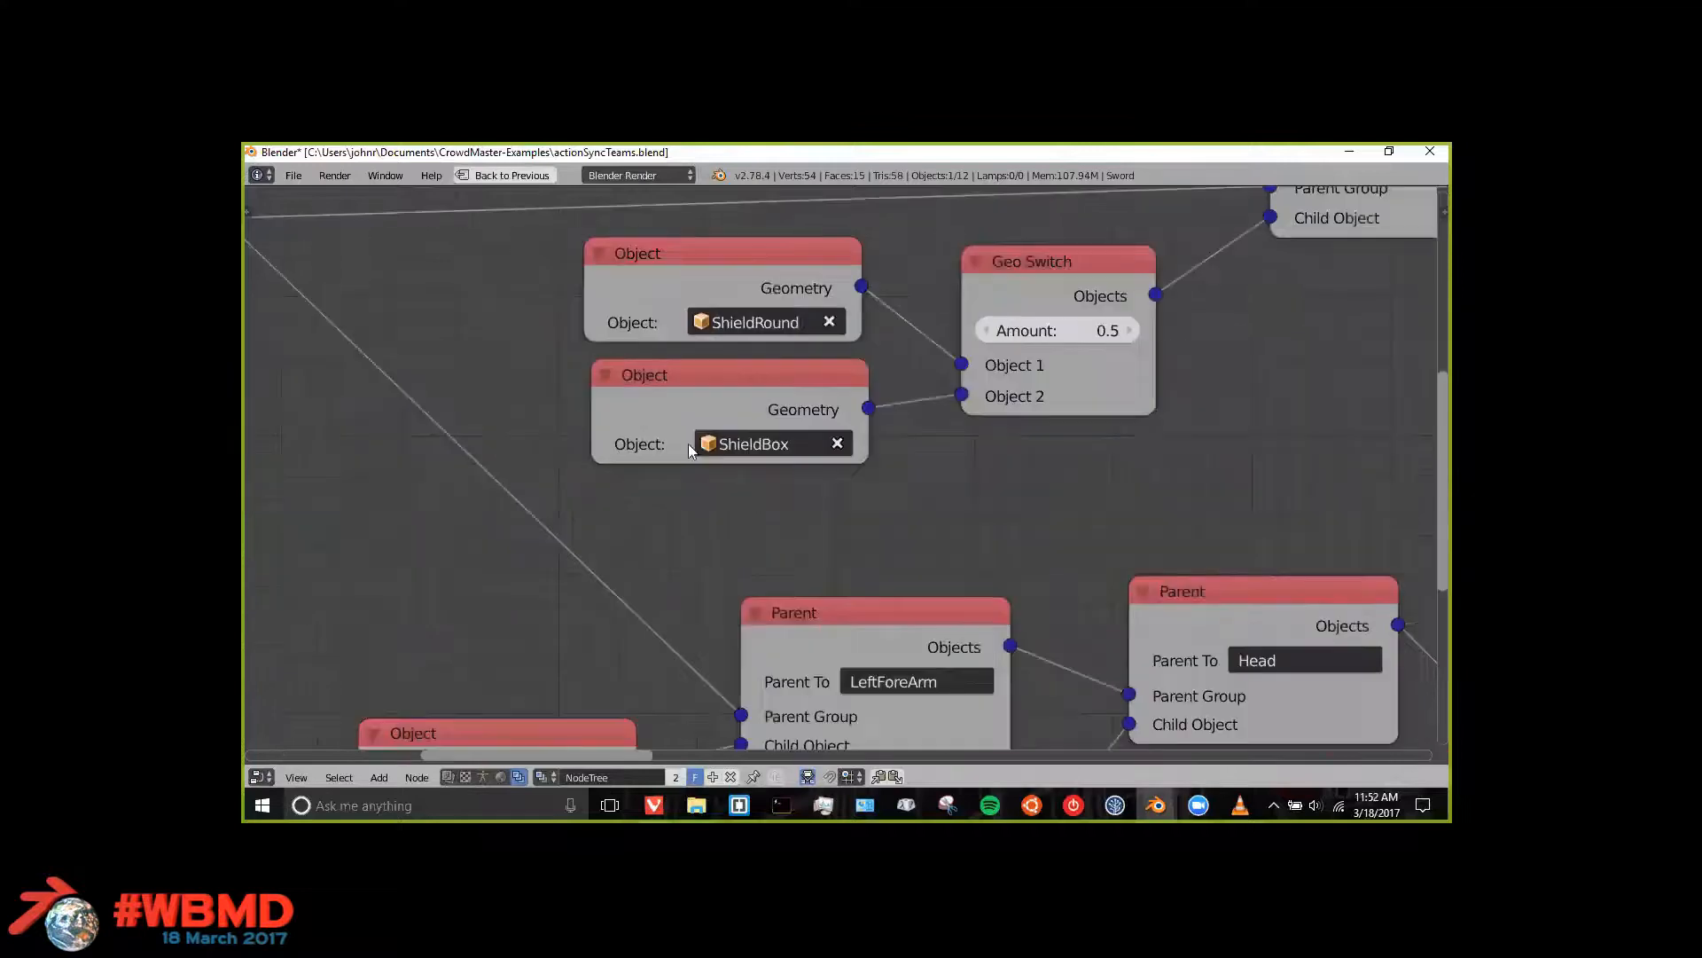
scroll(836, 462, down, 1)
scroll(835, 468, down, 5)
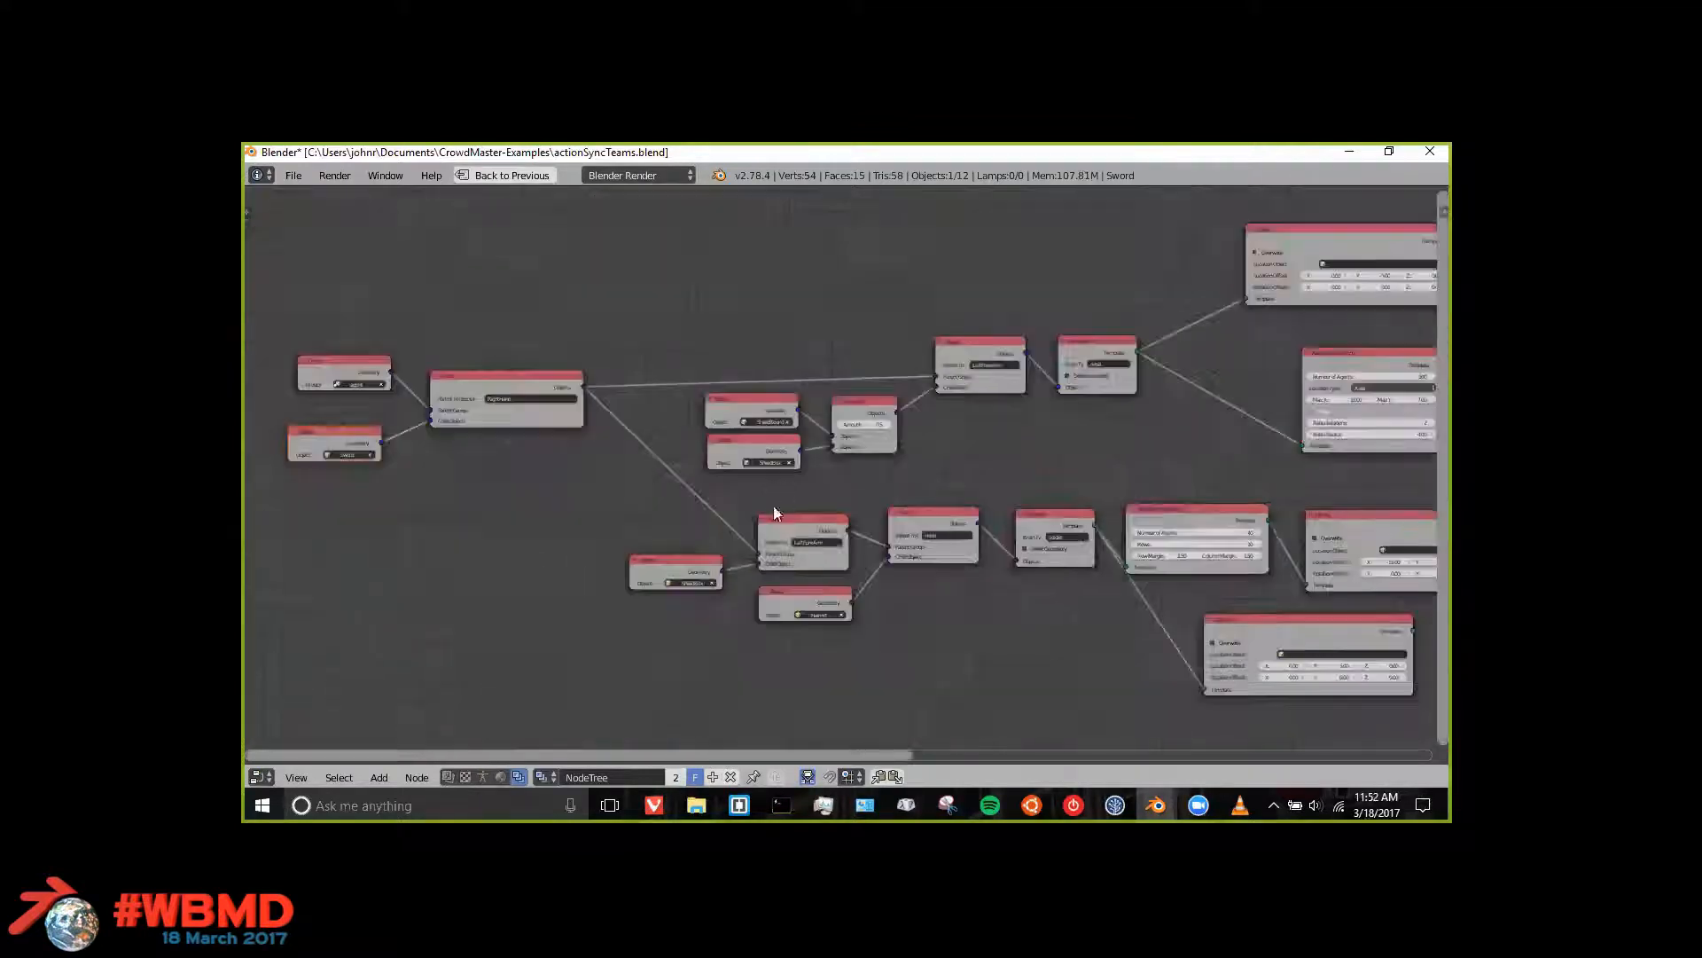
middle_drag(804, 464, 966, 354)
scroll(967, 356, up, 6)
scroll(995, 346, up, 6)
middle_drag(630, 563, 807, 620)
scroll(908, 521, down, 5)
middle_drag(812, 450, 767, 516)
middle_drag(853, 205, 807, 300)
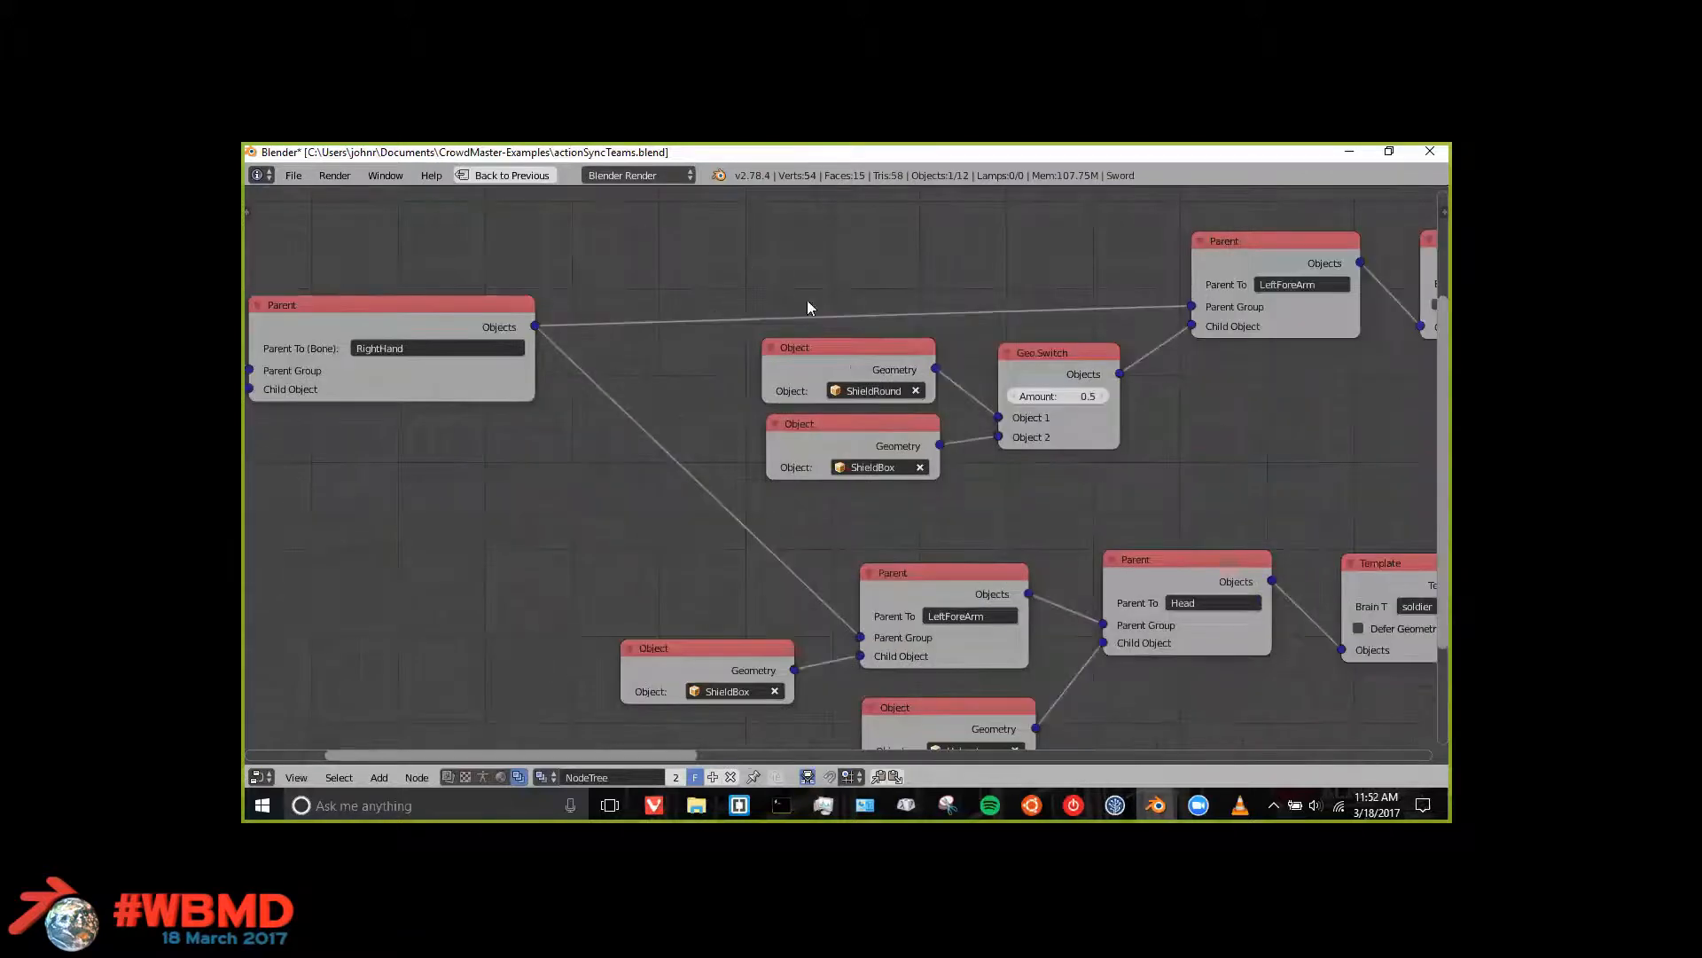
Step: Spread out the ShieldRound and ShieldBox Object nodes feeding the Geo Switch, and reposition the Geo Switch node
drag(850, 362, 835, 251)
drag(858, 427, 737, 386)
middle_drag(835, 462, 603, 585)
scroll(805, 397, up, 3)
middle_drag(791, 496, 805, 398)
drag(805, 398, 809, 376)
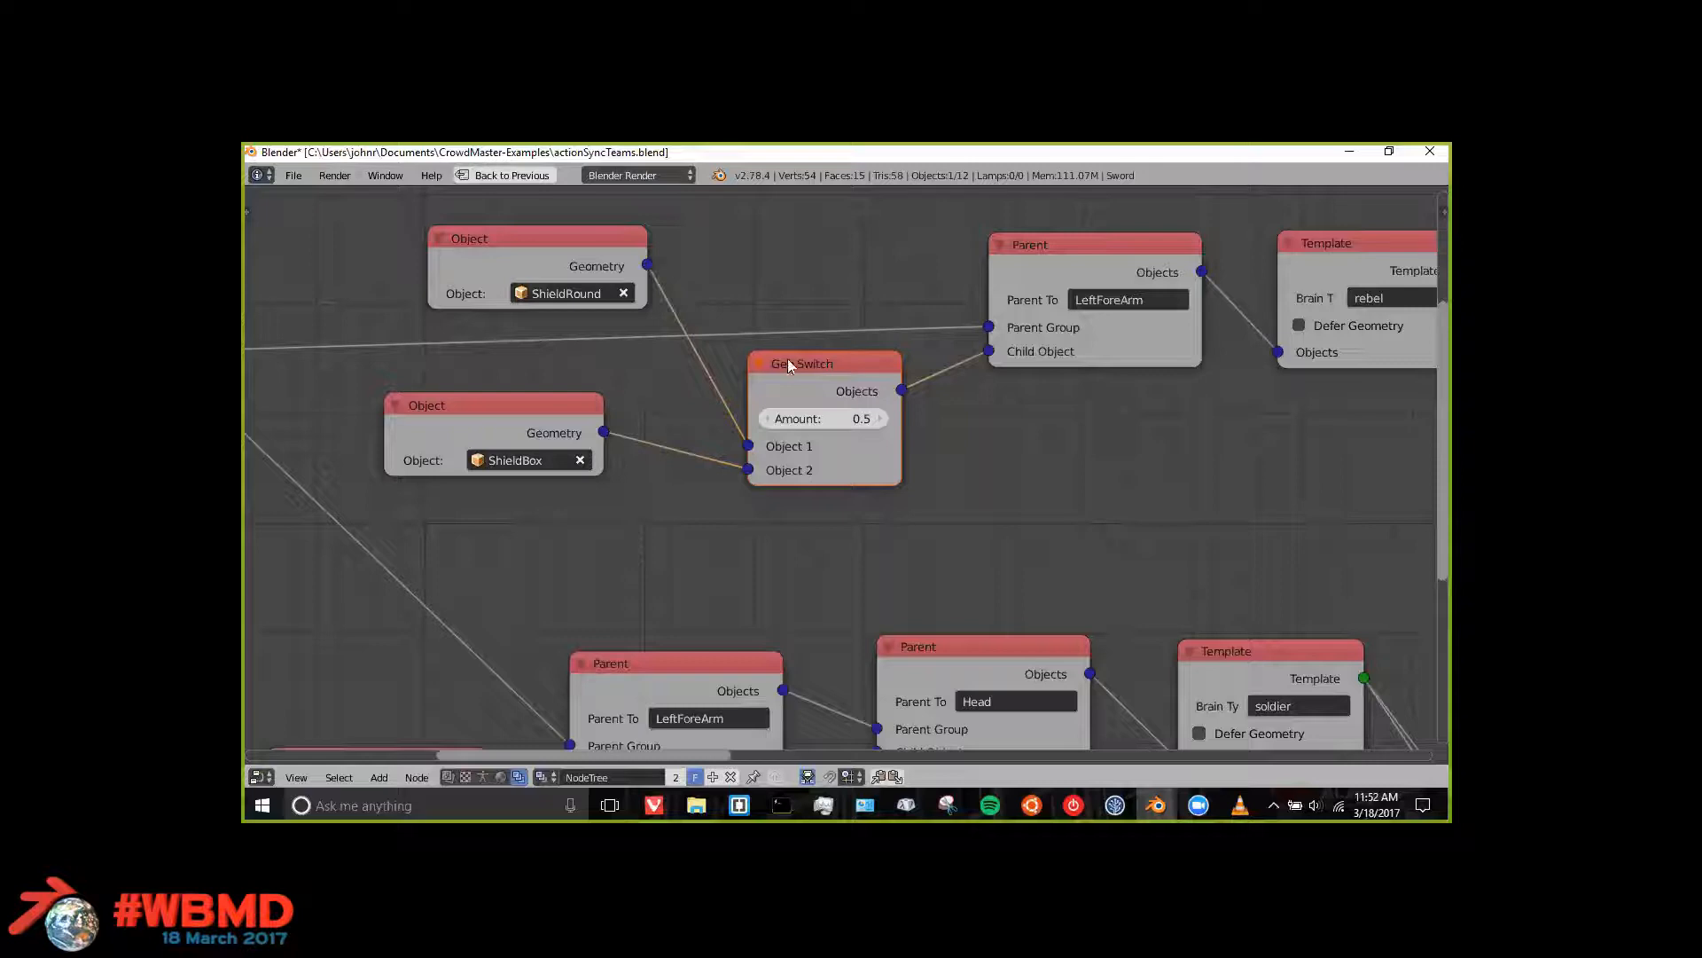
drag(477, 408, 520, 405)
drag(502, 260, 474, 260)
Step: Move the rebel branch's LeftForeArm Parent node and its Geo Switch node slightly up
middle_drag(1015, 300, 852, 333)
drag(986, 344, 956, 297)
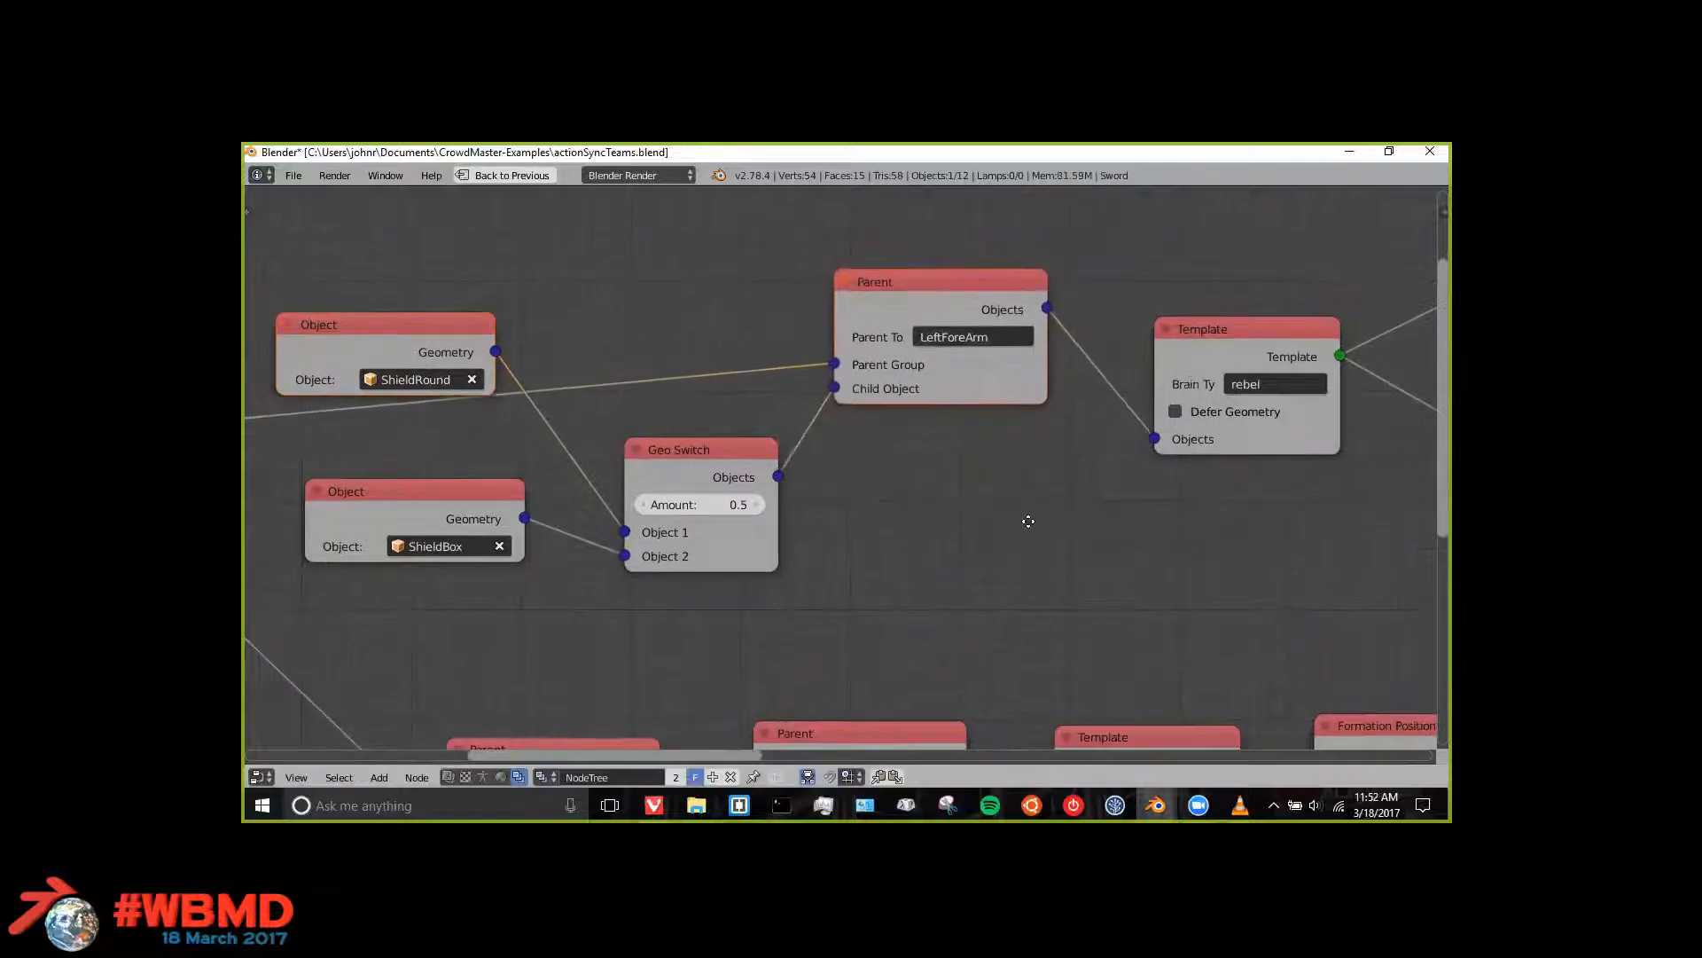
middle_drag(1029, 521, 1103, 517)
middle_drag(888, 546, 1066, 526)
mouse_move(933, 429)
mouse_down()
mouse_move(932, 381)
mouse_move(937, 405)
mouse_up()
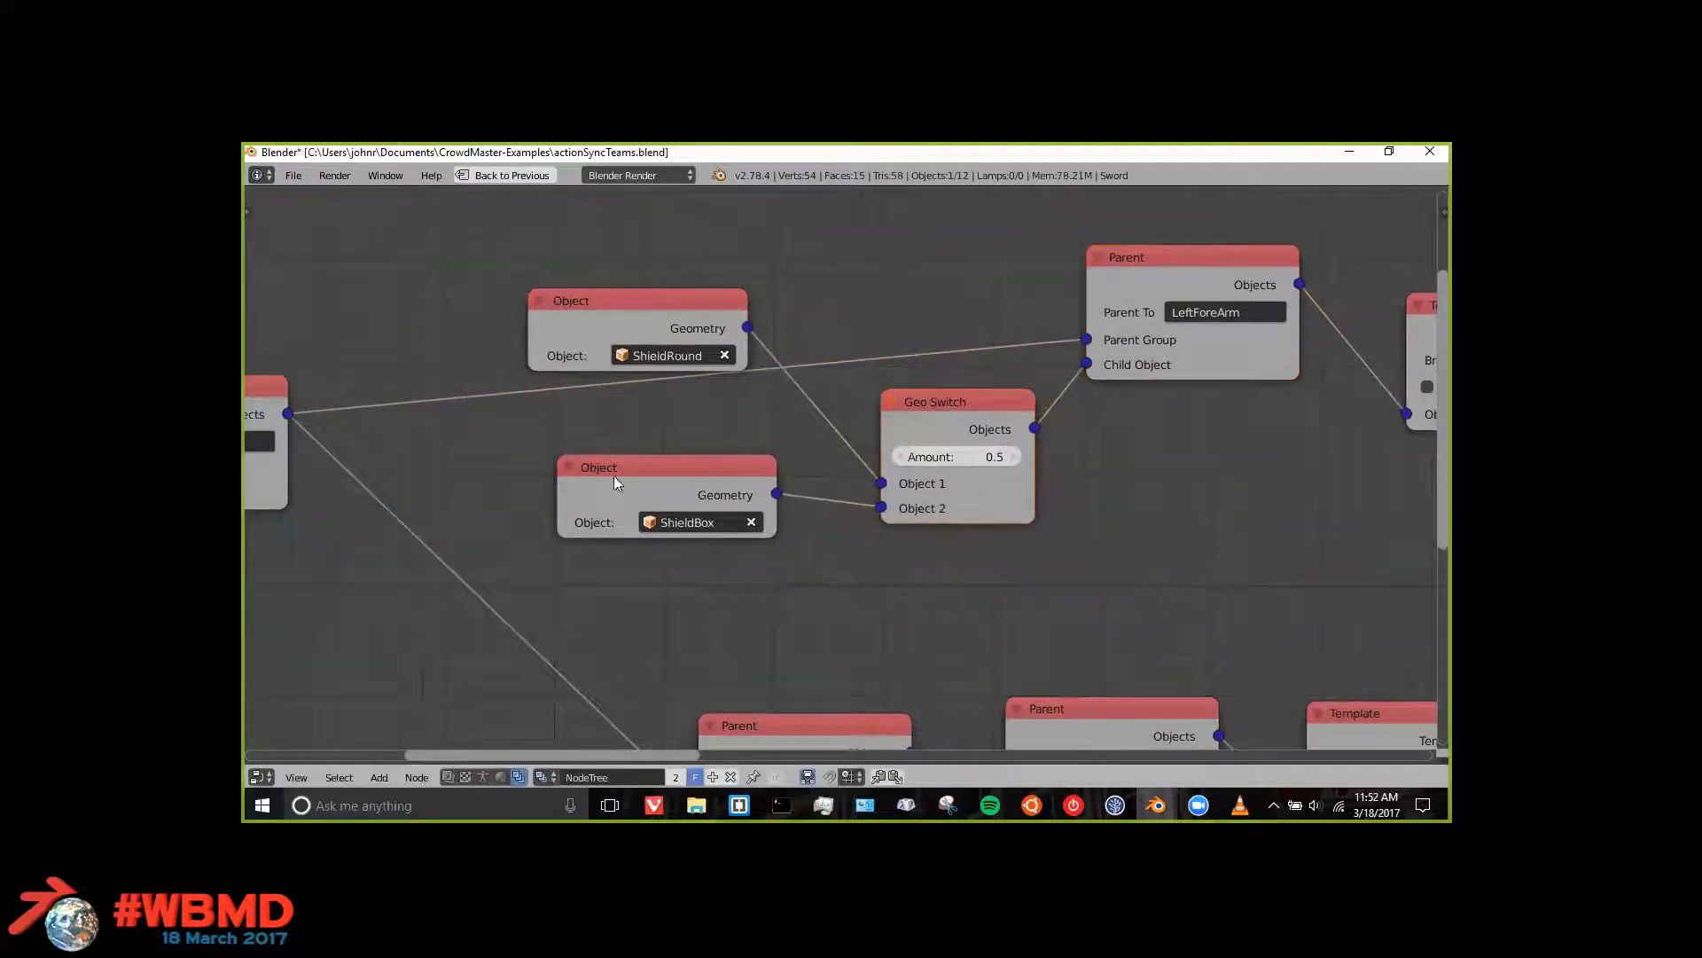
Step: Move the rebel Template node slightly up, between the LeftForeArm Parent node and the positioning nodes
middle_drag(847, 442, 626, 426)
middle_drag(1251, 505, 881, 569)
scroll(881, 570, down, 4)
middle_drag(1004, 479, 1004, 485)
scroll(850, 348, up, 3)
middle_drag(837, 356, 889, 323)
drag(889, 336, 890, 309)
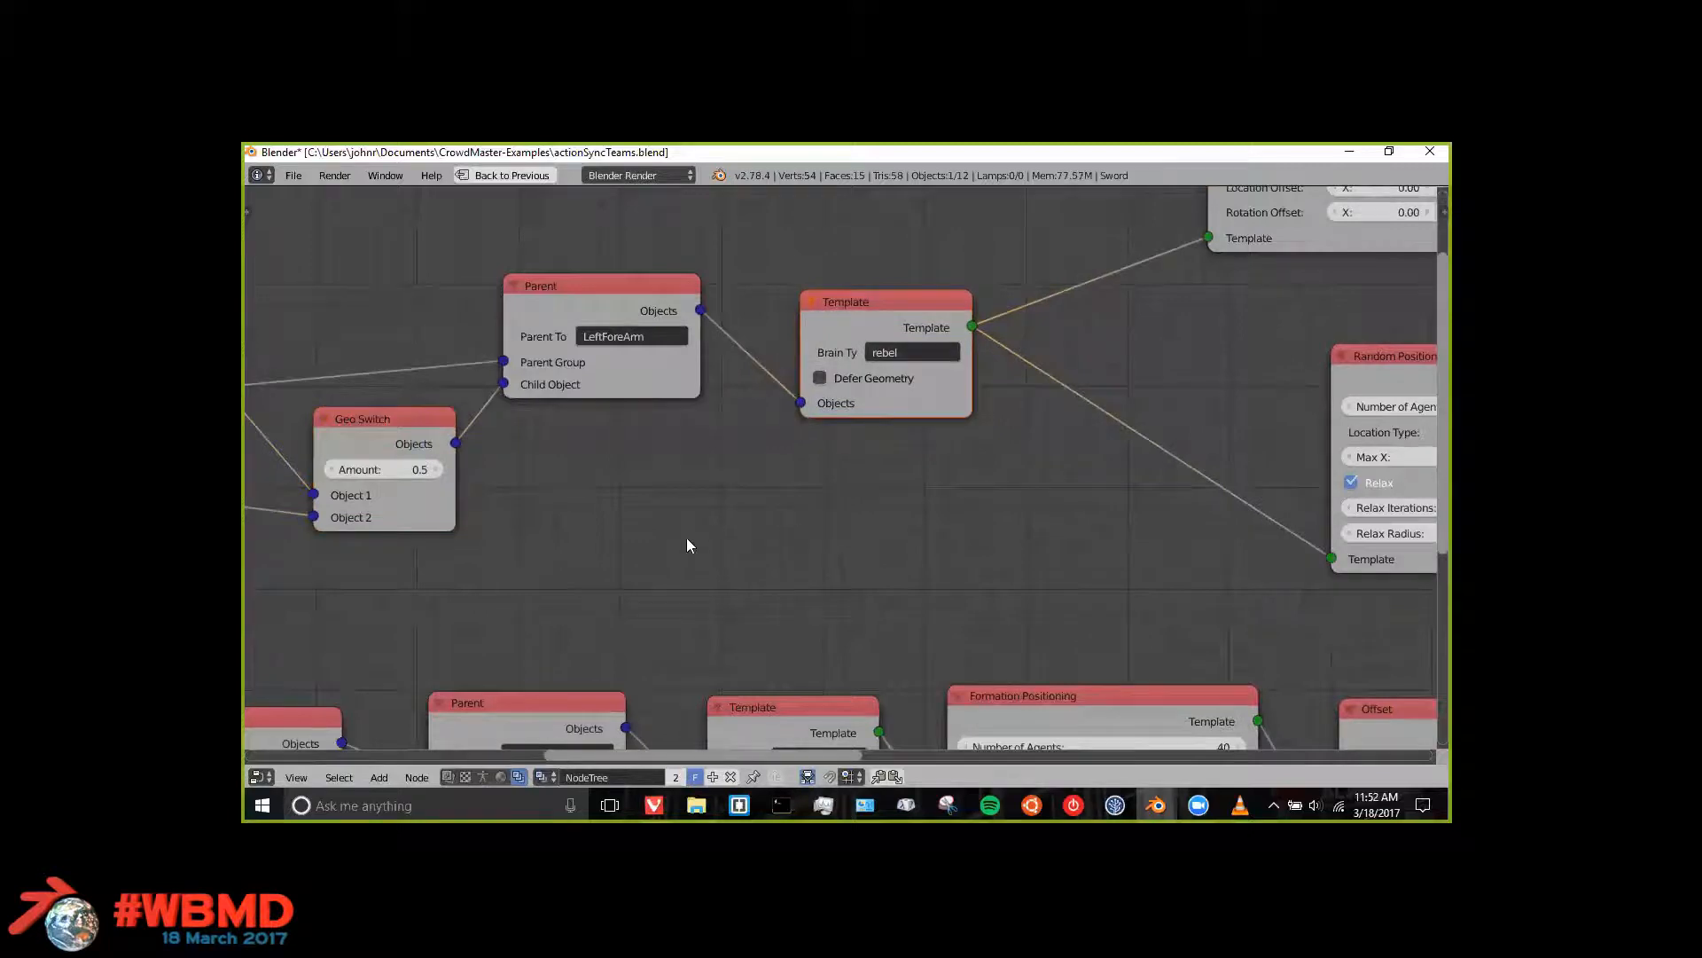
Step: Examine the Offset and Random Positioning nodes connected to the rebel Template node
scroll(690, 545, down, 5)
middle_drag(745, 529, 751, 525)
middle_drag(1259, 266, 777, 516)
scroll(851, 367, up, 4)
middle_drag(721, 669, 703, 677)
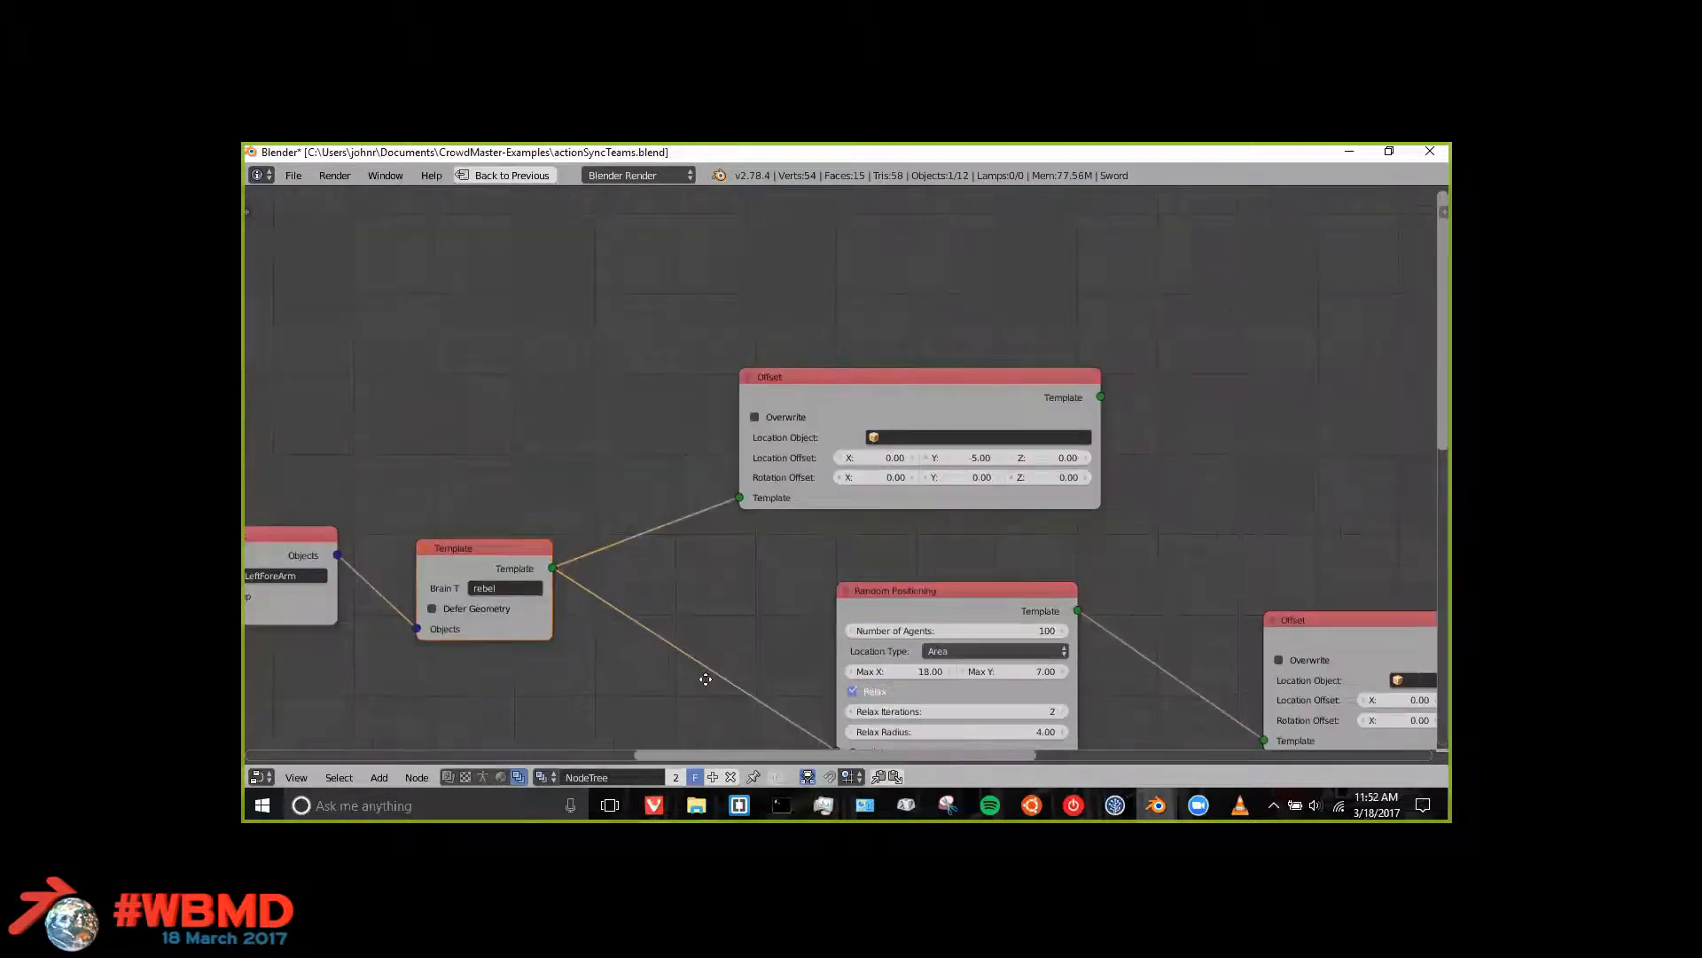
scroll(682, 417, up, 4)
middle_drag(1143, 624, 1118, 450)
middle_drag(845, 535, 830, 504)
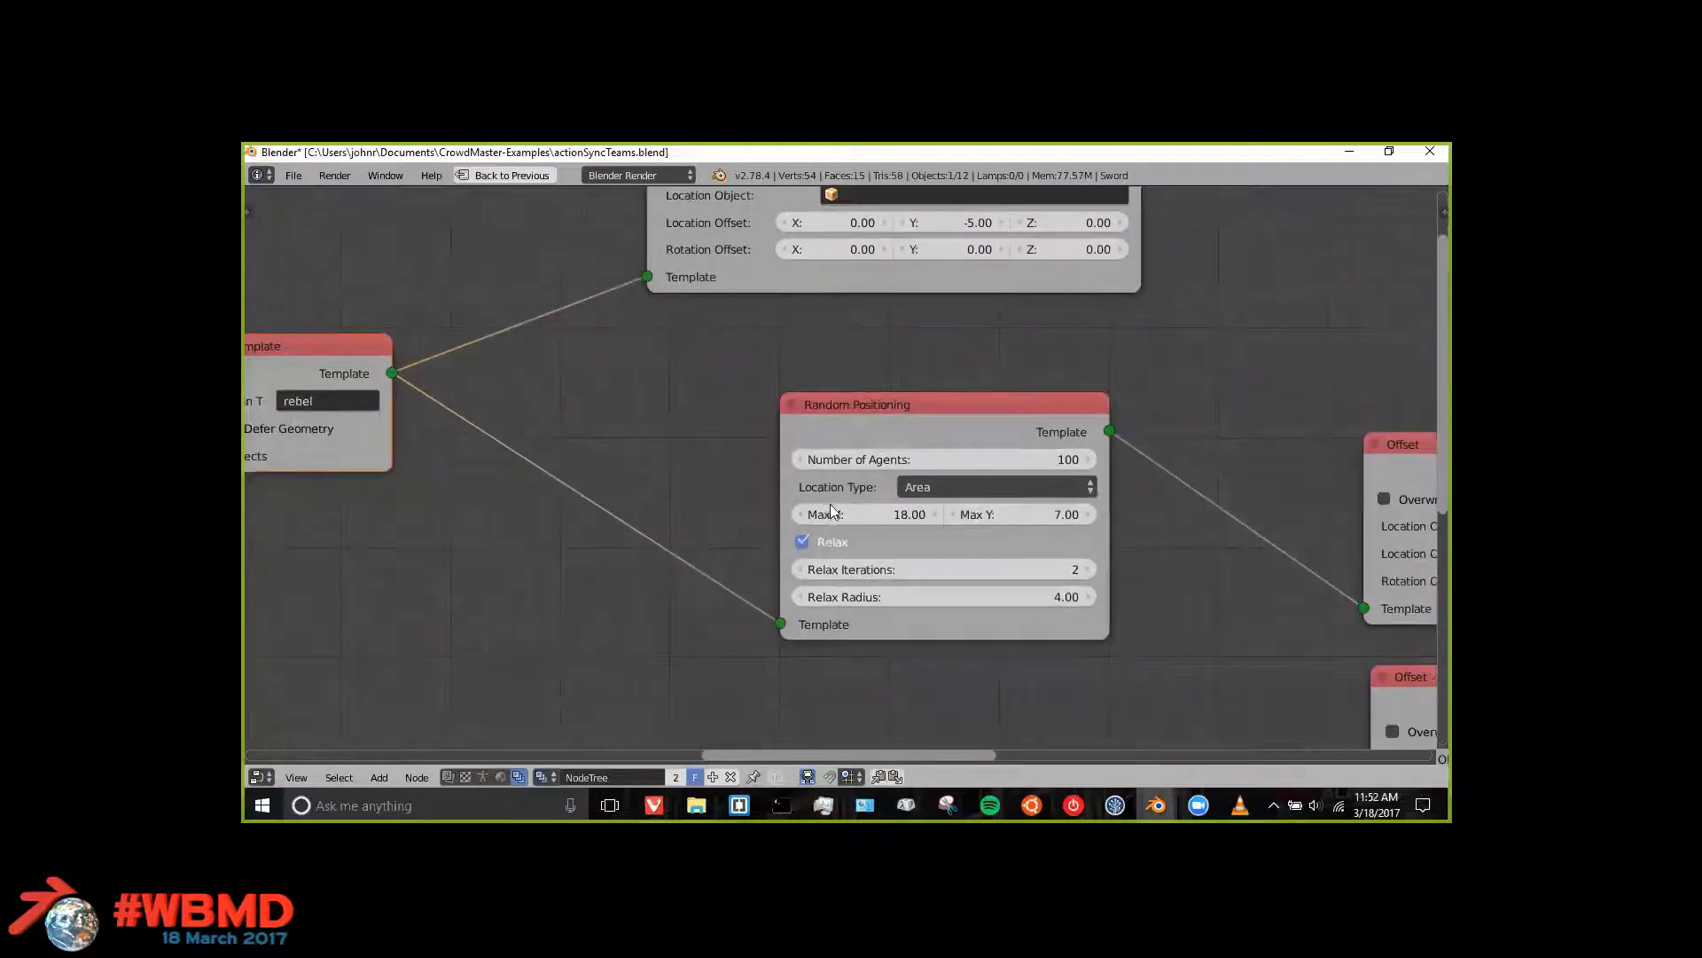
middle_drag(942, 564, 874, 492)
mouse_move(1090, 456)
middle_down()
mouse_move(801, 450)
mouse_move(1089, 456)
middle_up()
scroll(801, 450, down, 5)
scroll(674, 739, down, 1)
middle_drag(523, 471, 525, 472)
scroll(1009, 461, up, 3)
middle_drag(1225, 431, 1183, 438)
Step: Review the Offset, Settag and Combine nodes of both teams, and shift the soldier branch's first Offset node slightly
scroll(1183, 438, down, 5)
middle_drag(1328, 513, 677, 561)
scroll(860, 521, down, 2)
scroll(865, 506, down, 7)
scroll(881, 401, up, 9)
middle_drag(881, 402, 671, 347)
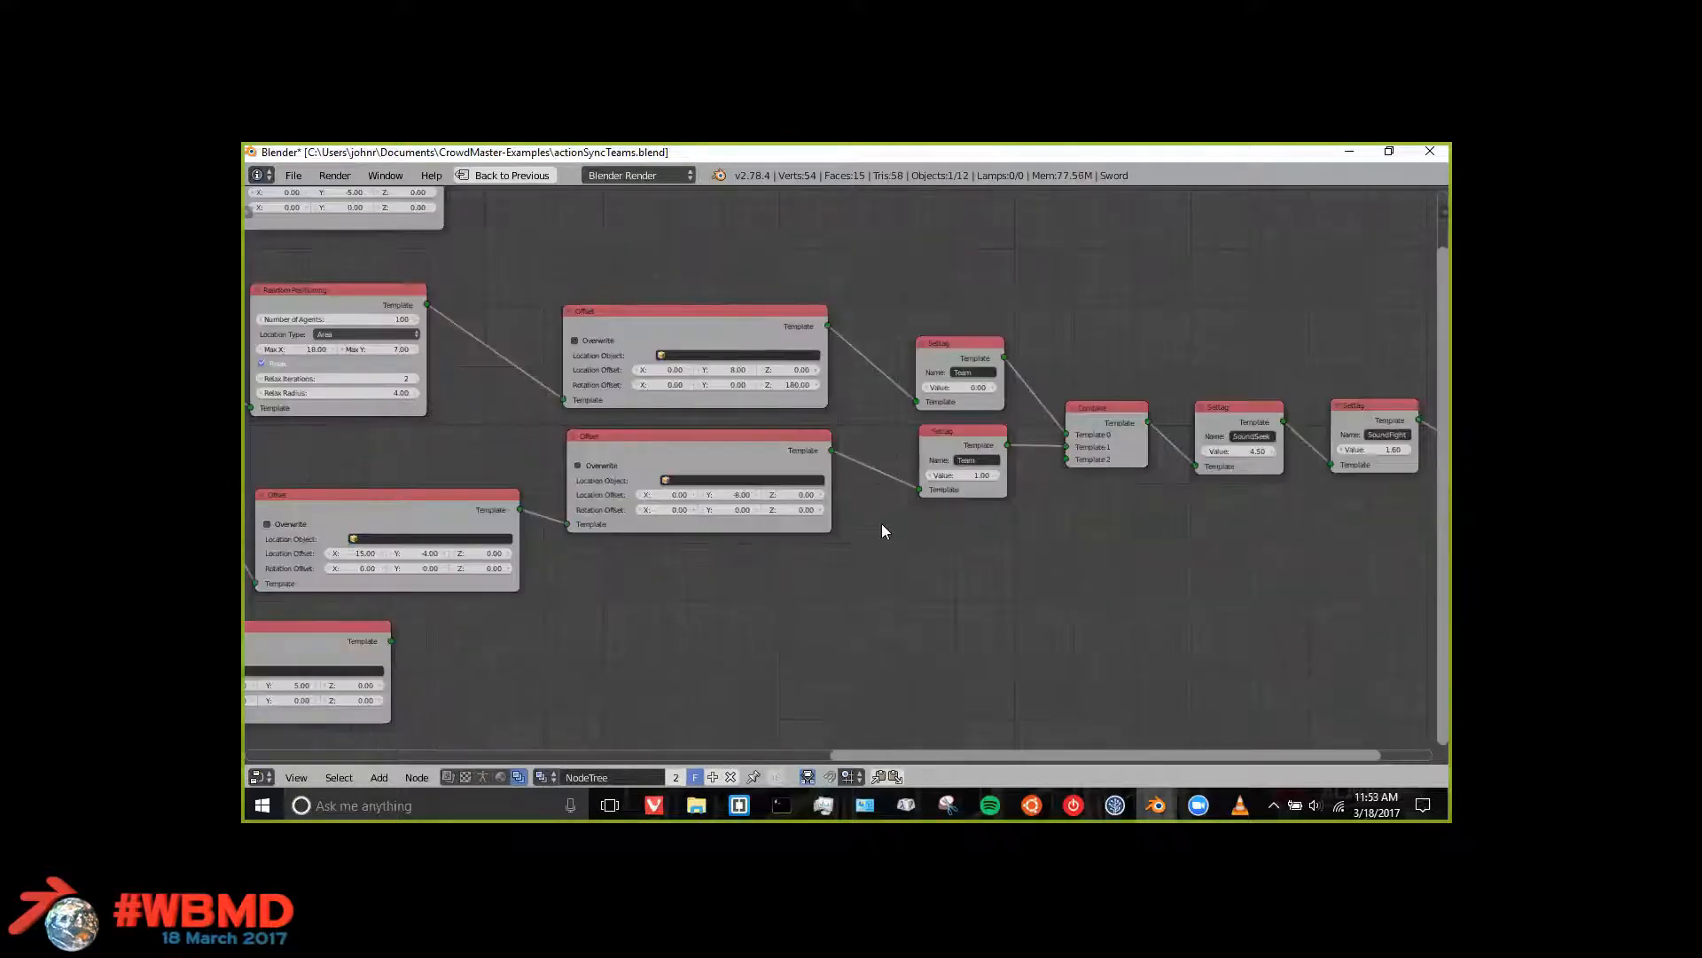
scroll(822, 536, up, 1)
scroll(1060, 462, up, 3)
middle_drag(468, 421, 735, 332)
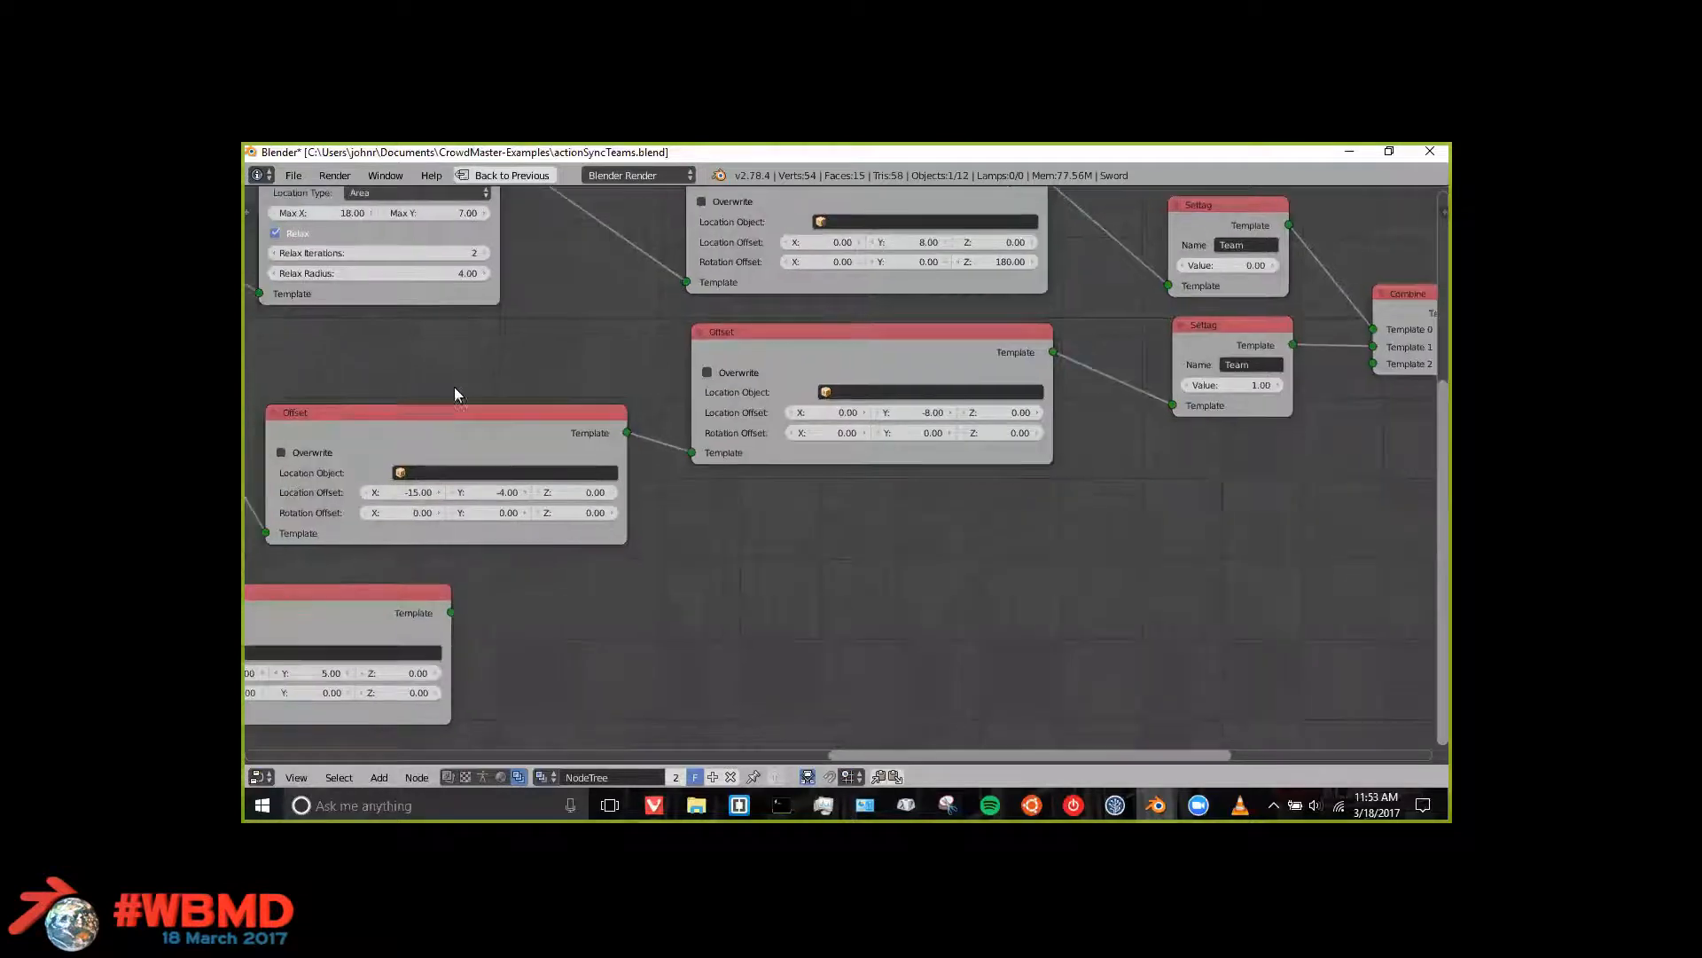
drag(443, 407, 442, 286)
Step: Restore the full layout and inspect both generated teams' starting formations from a distance in the 3D view
click(493, 176)
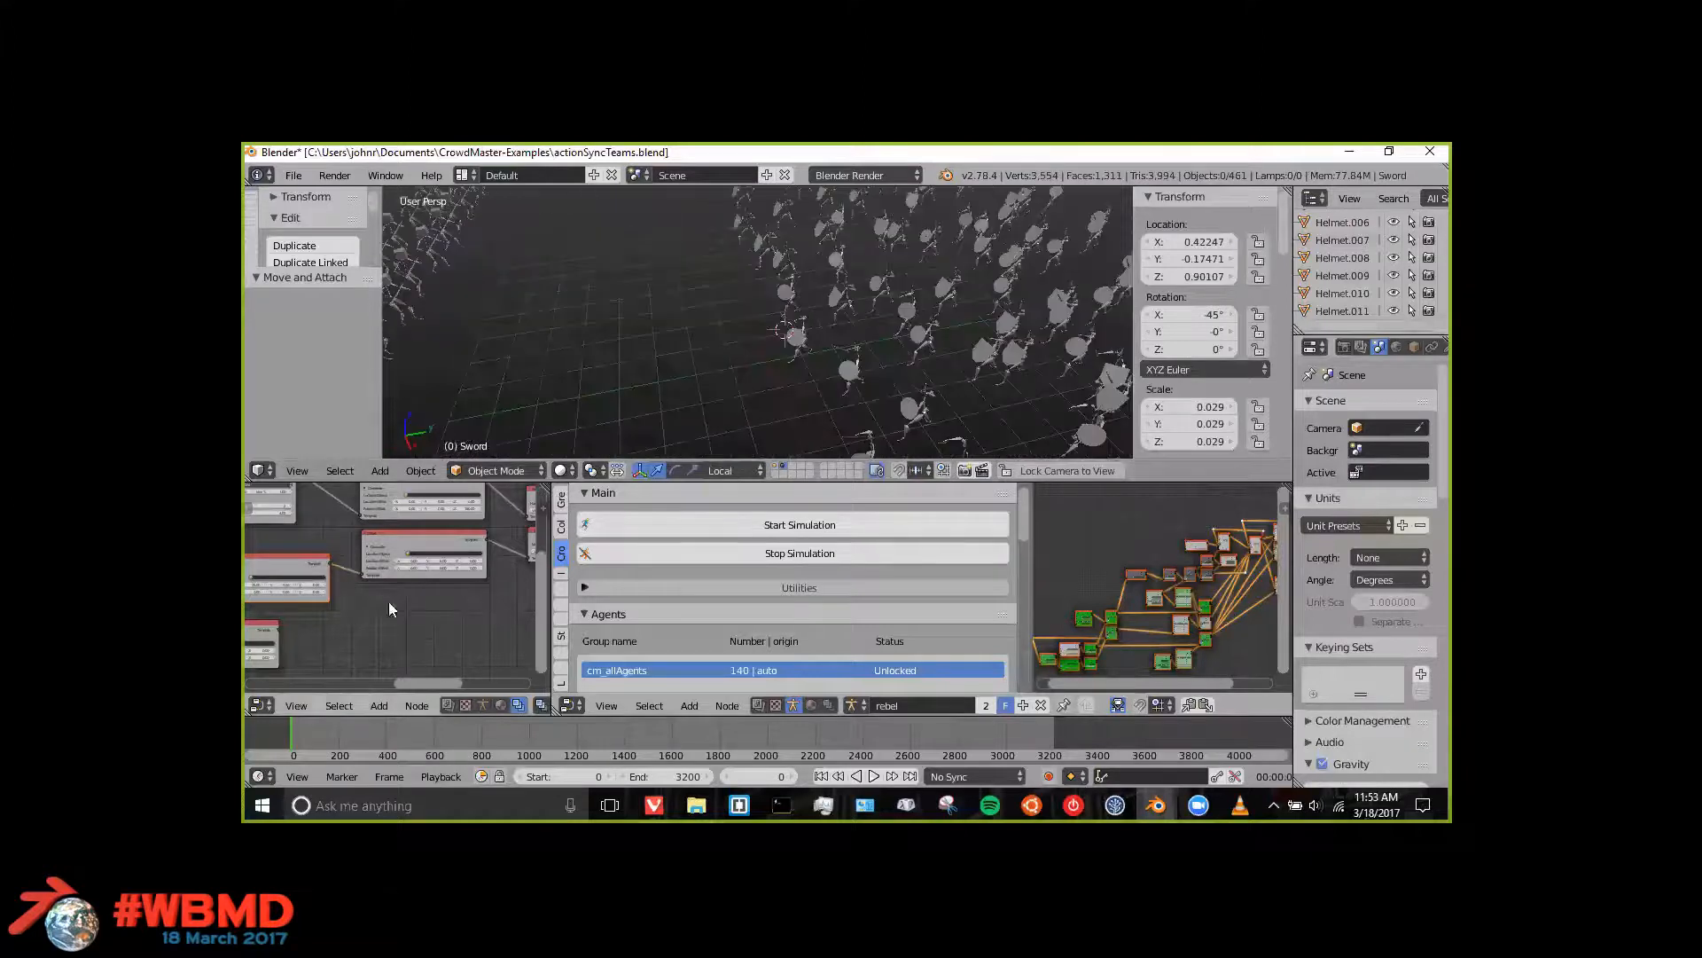
scroll(390, 608, down, 4)
middle_drag(489, 578, 306, 586)
middle_drag(596, 433, 749, 374)
scroll(748, 374, down, 4)
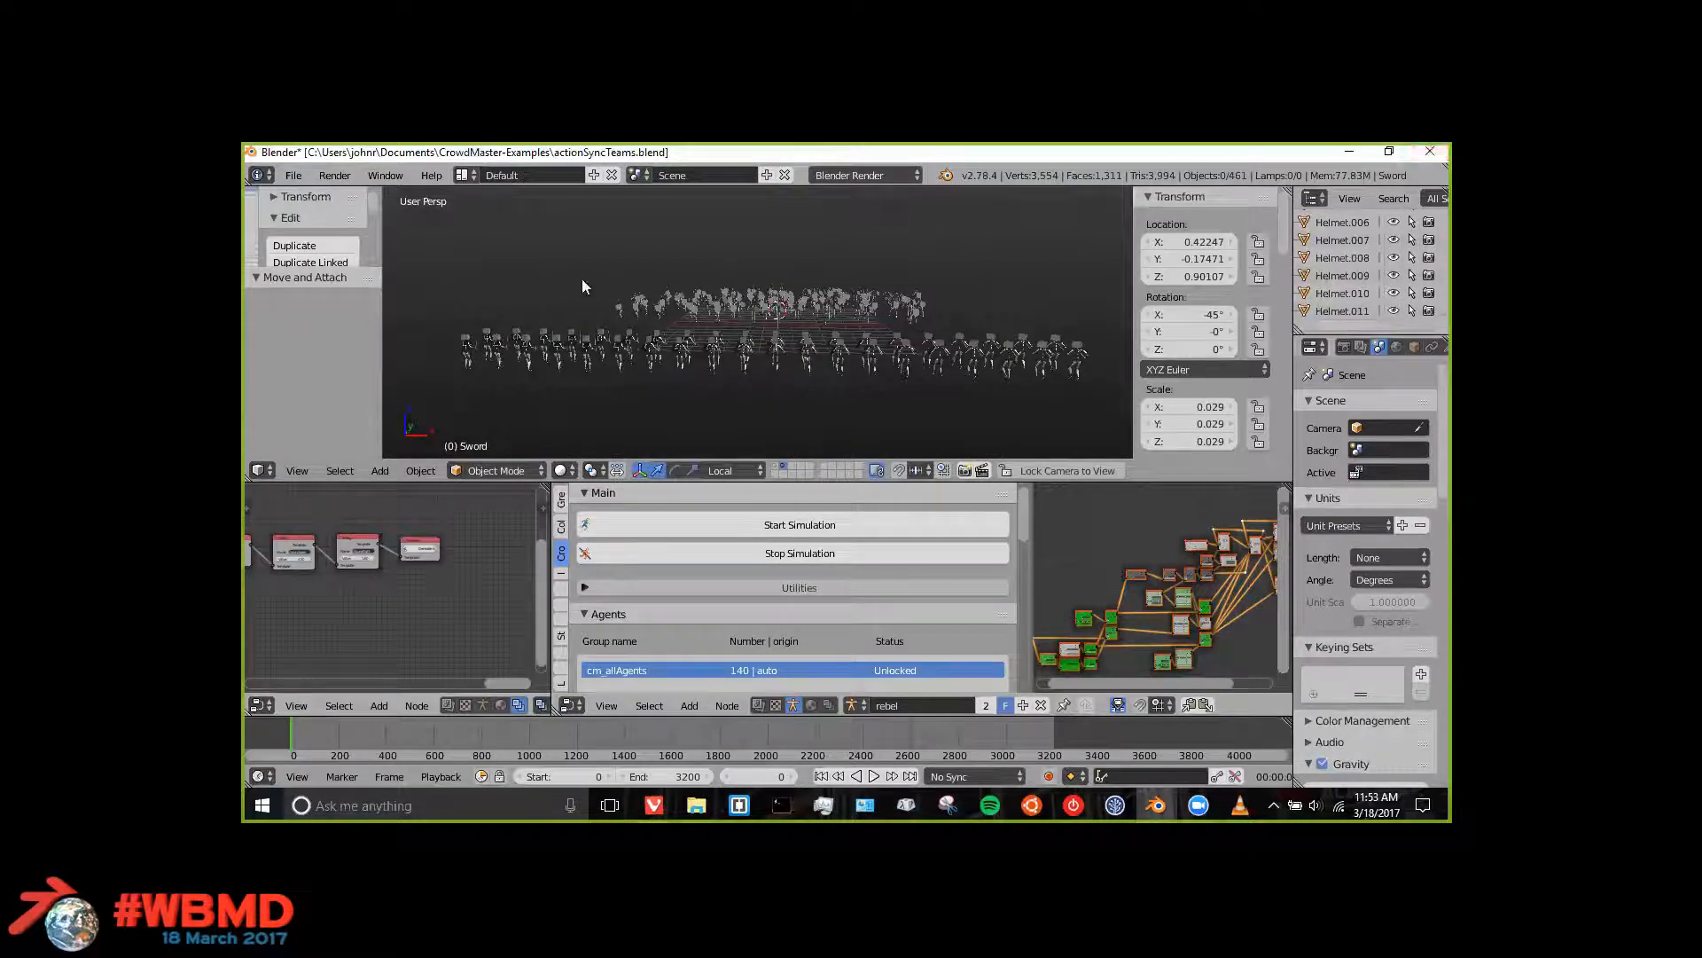
Step: Switch to the Blender window with test-pres-blank.blend and delete all objects from its default scene
key(ctrl+n)
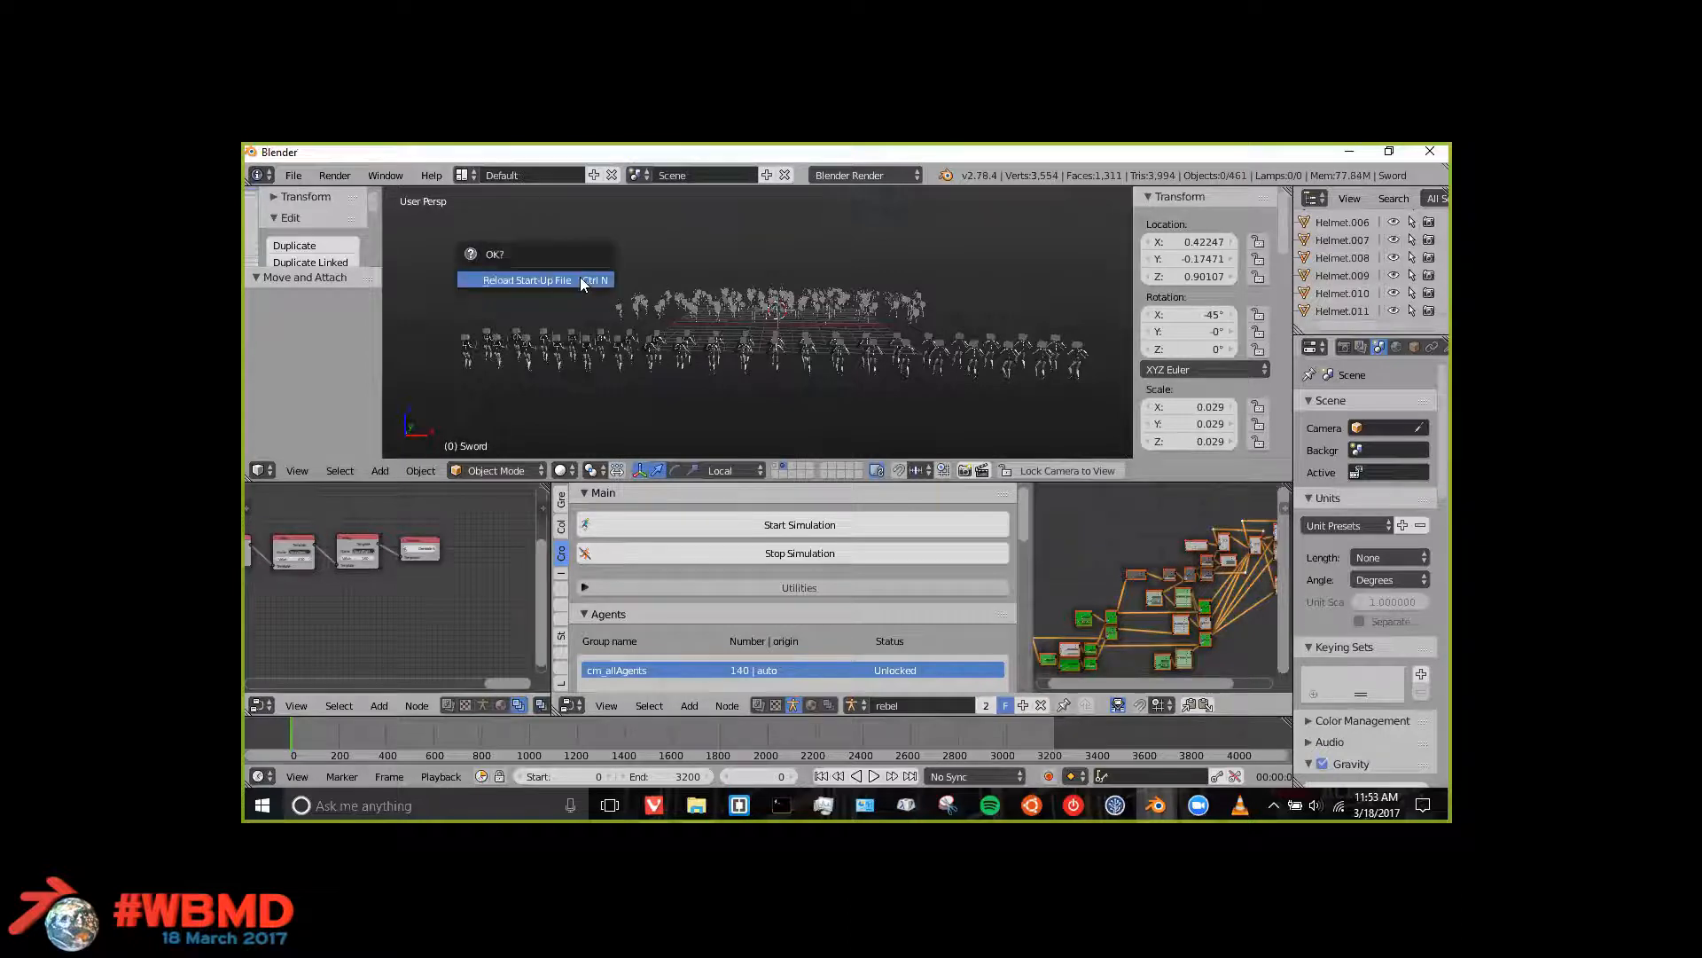
mouse_move(1155, 805)
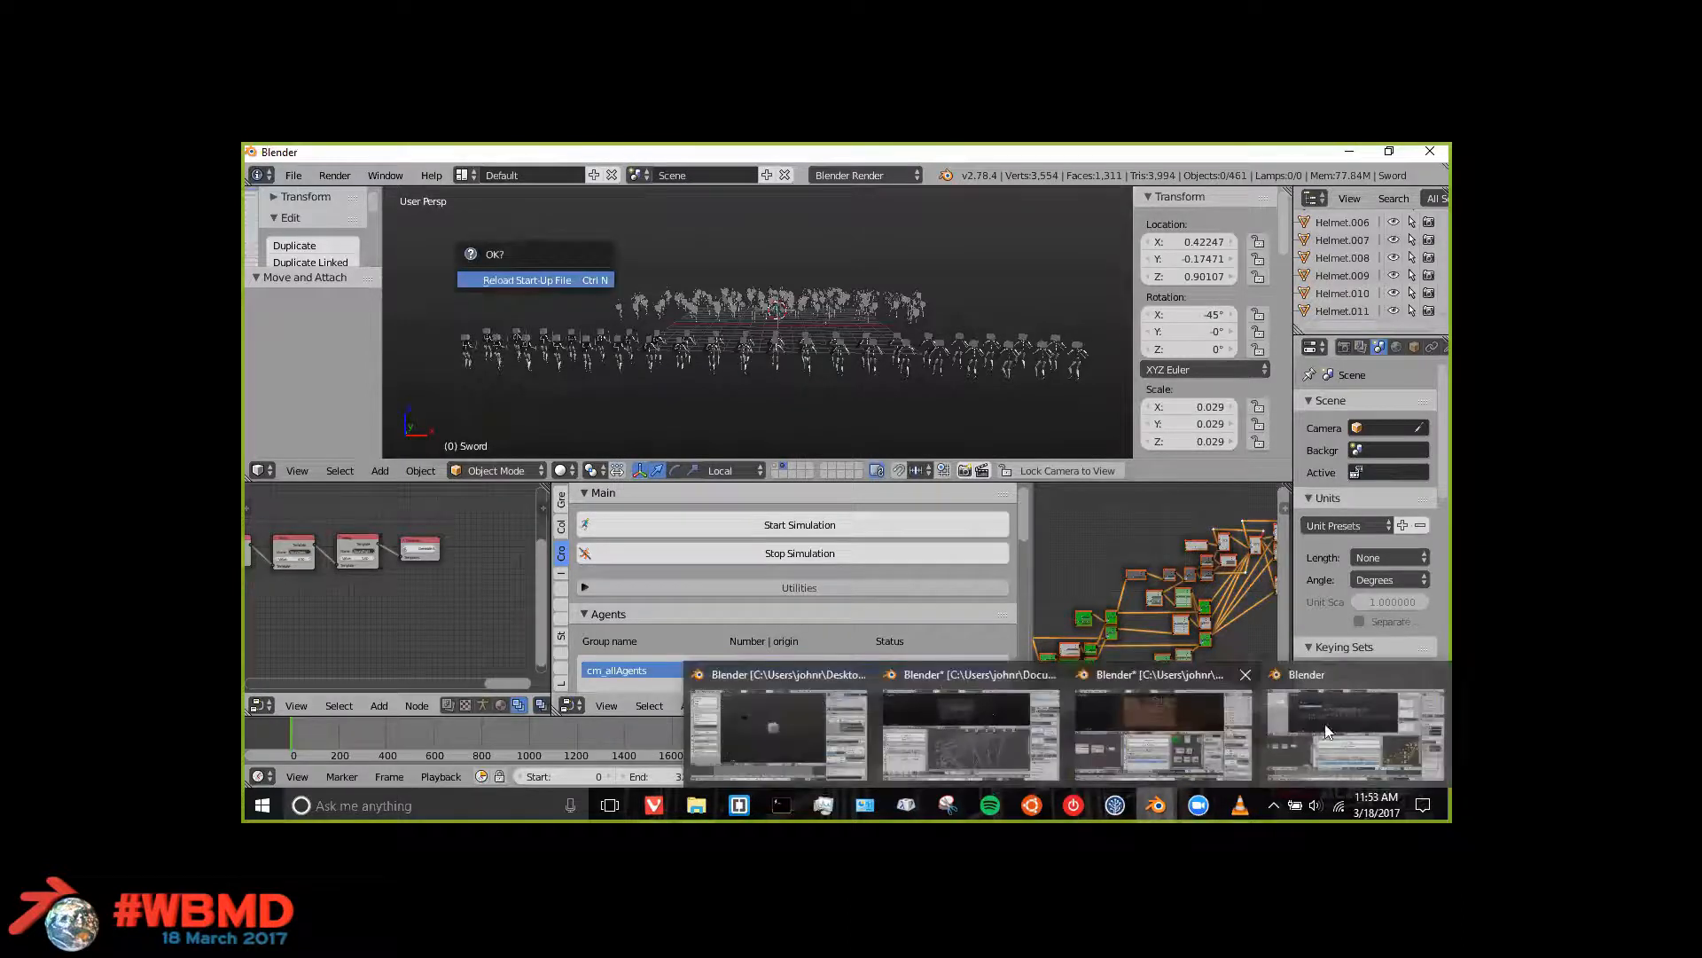
click(754, 732)
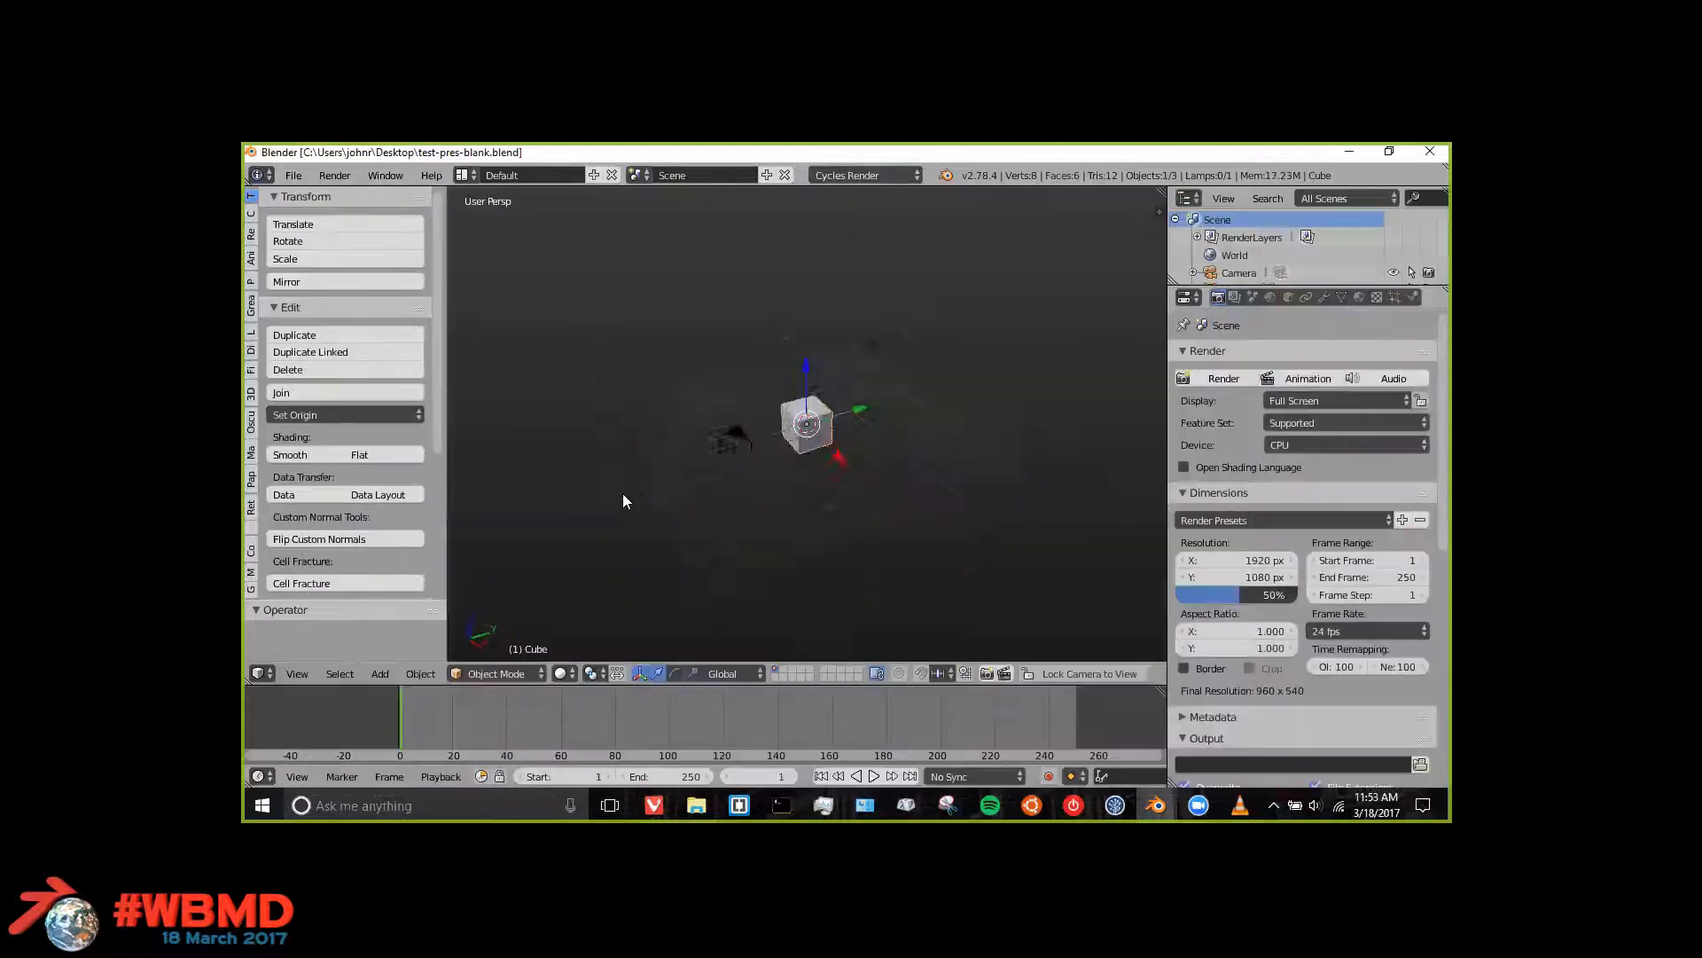
middle_drag(624, 494, 697, 449)
key(a)
key(a)
key(x)
click(696, 449)
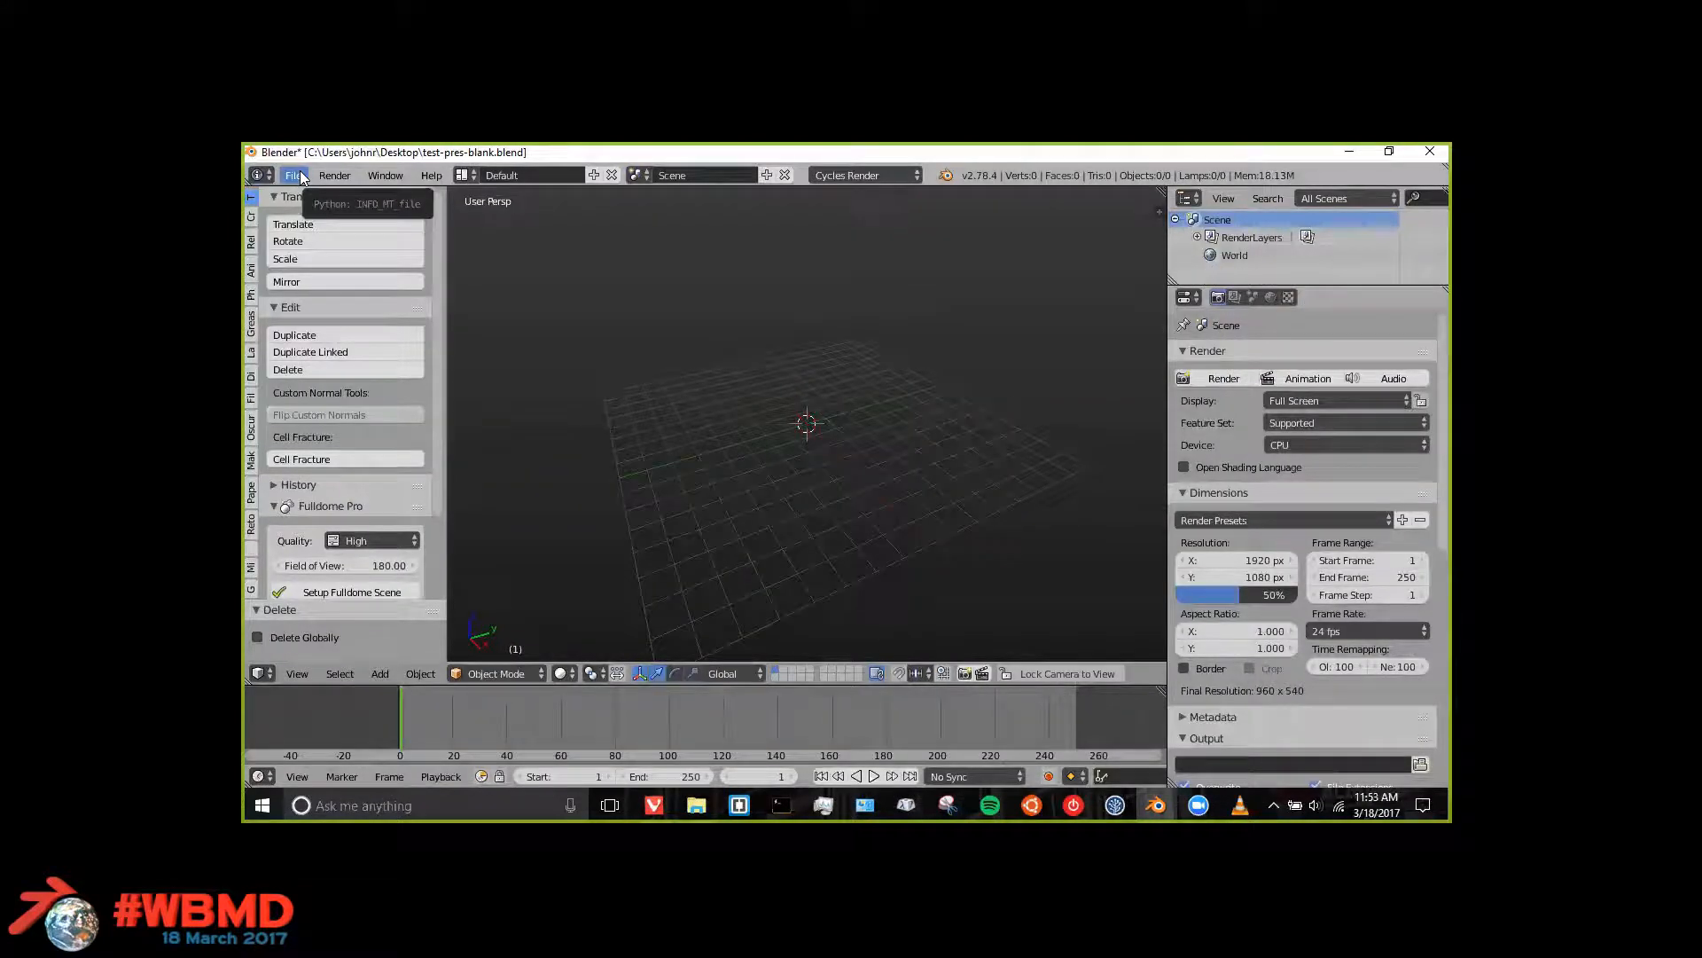
Step: Append the rigged character to the empty scene, view it from several sides, and select its armature
click(295, 175)
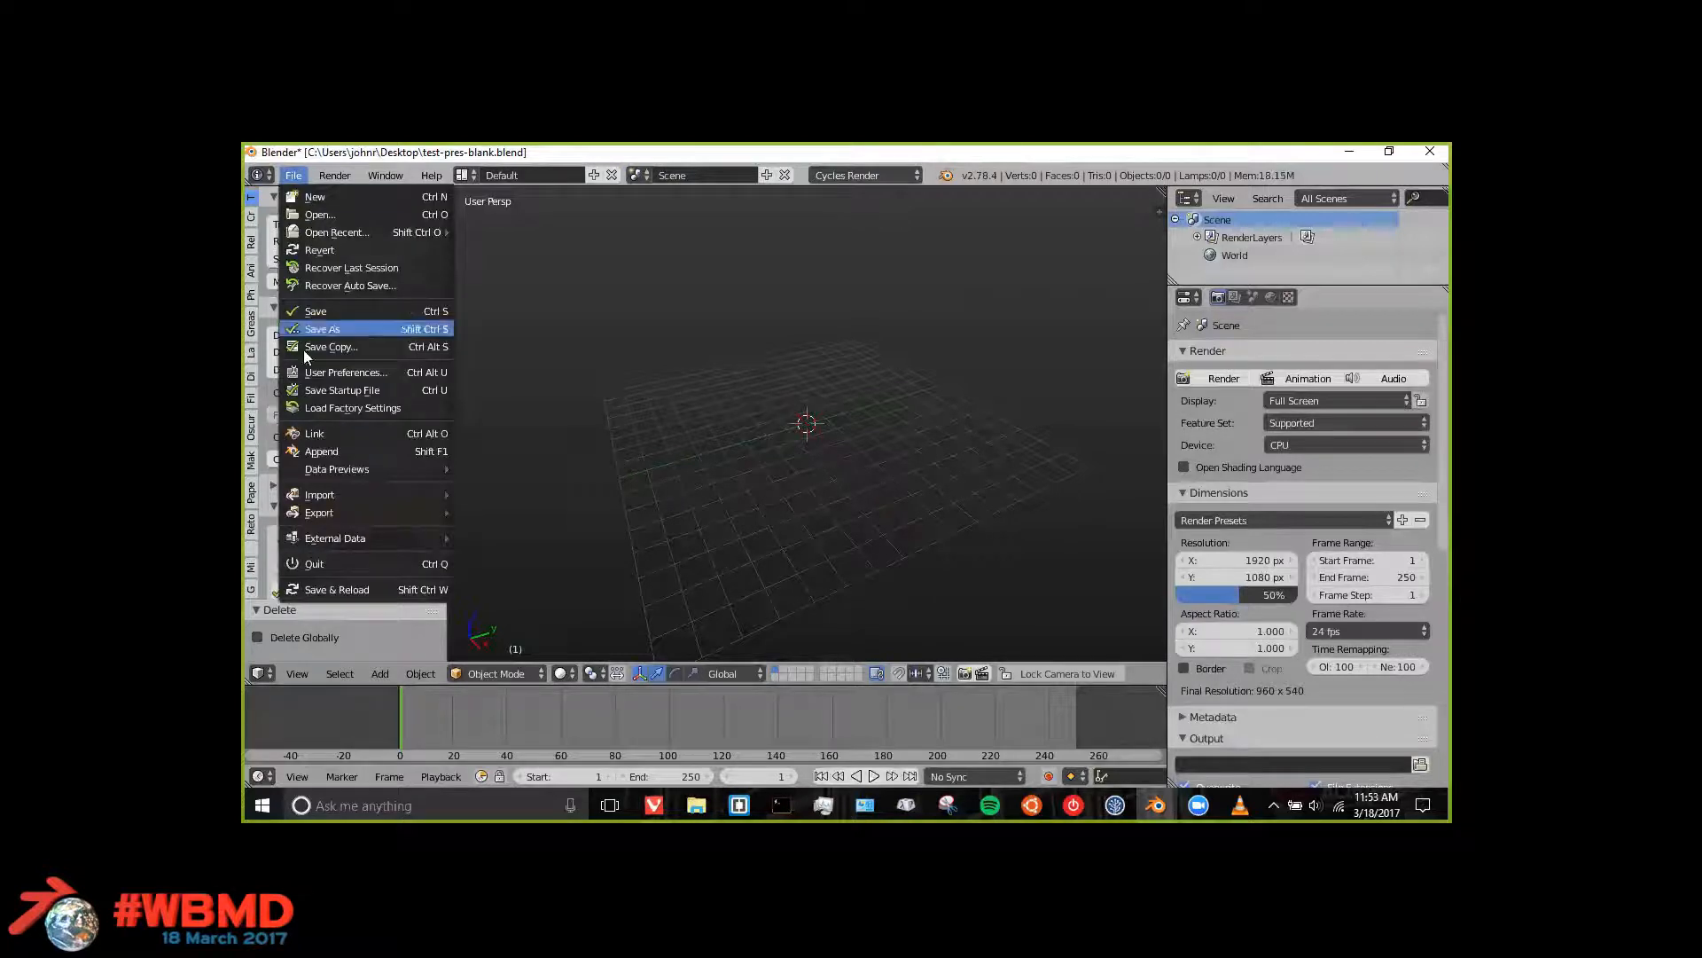
click(313, 450)
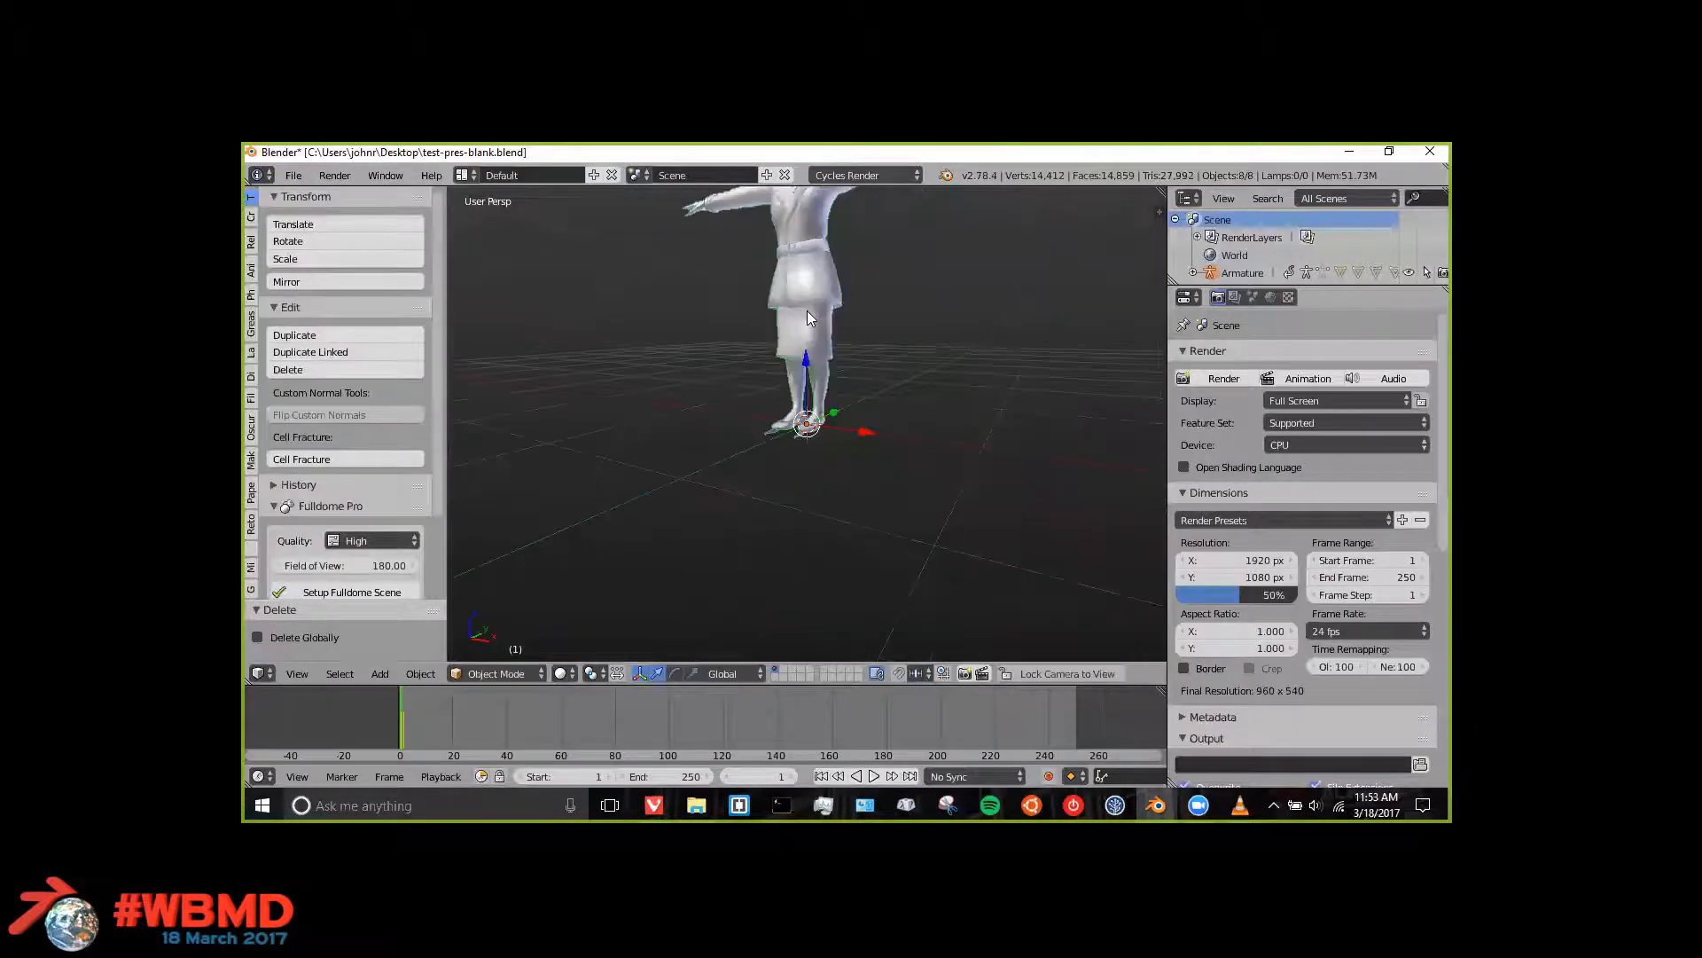
mouse_move(808, 318)
middle_down()
mouse_move(699, 402)
mouse_move(980, 376)
mouse_move(723, 434)
middle_up()
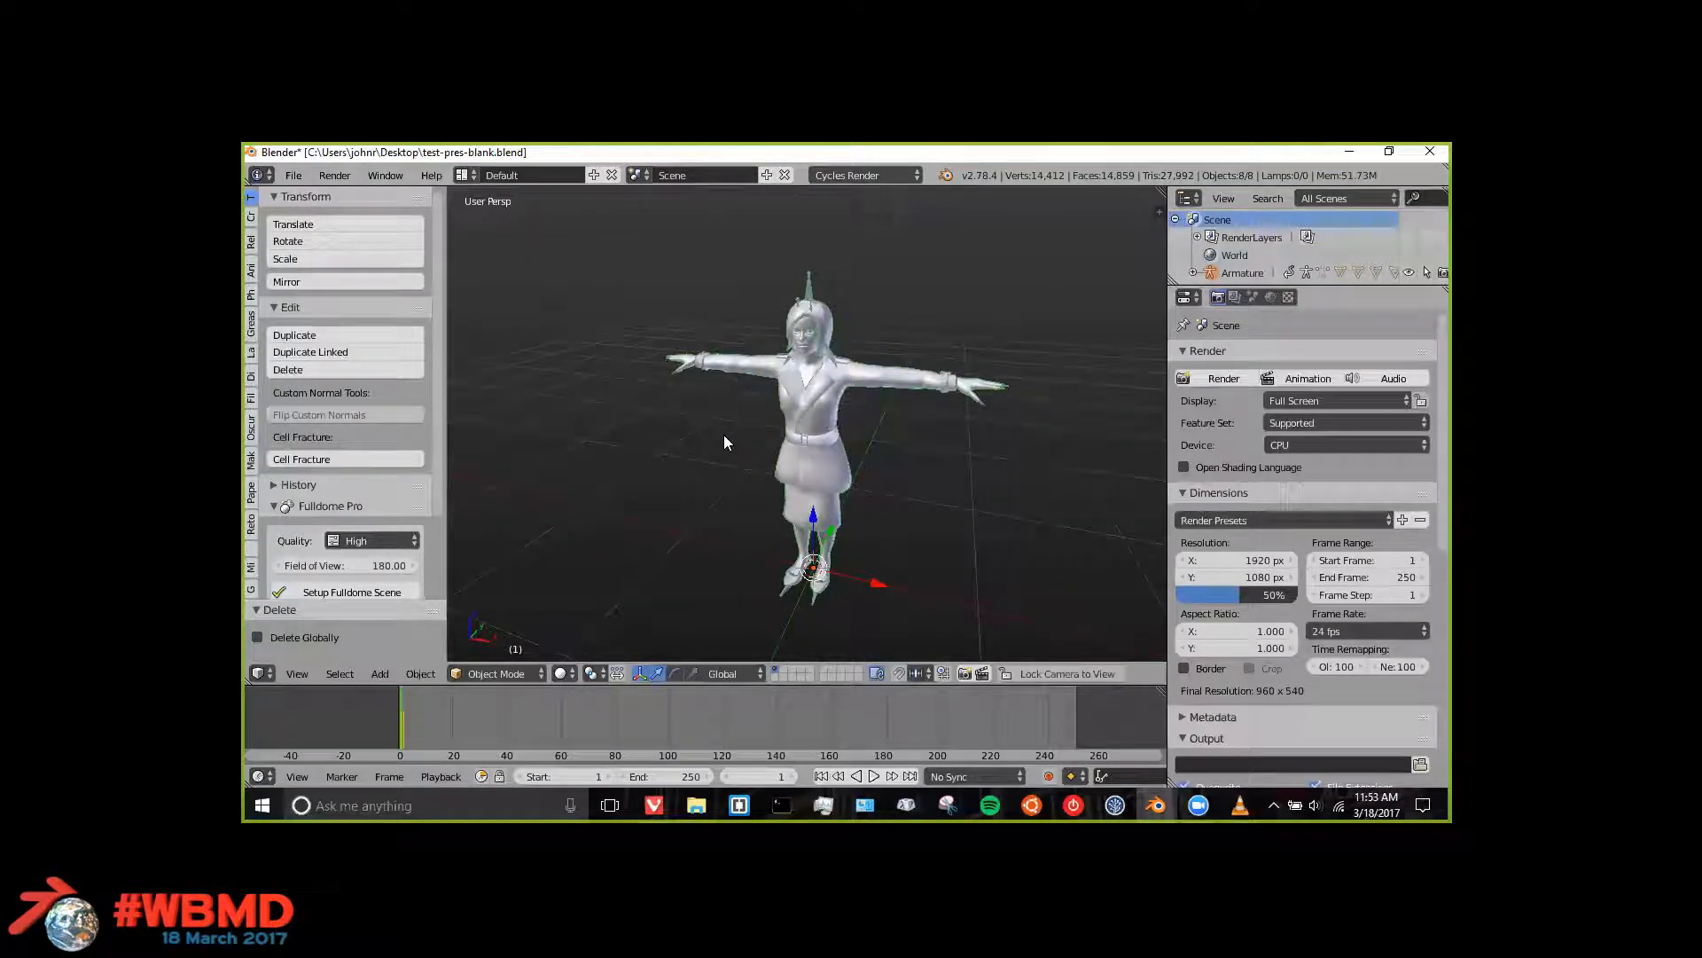
middle_drag(567, 440, 915, 356)
scroll(915, 357, up, 3)
middle_drag(708, 407, 672, 441)
scroll(645, 429, down, 3)
right_click(756, 259)
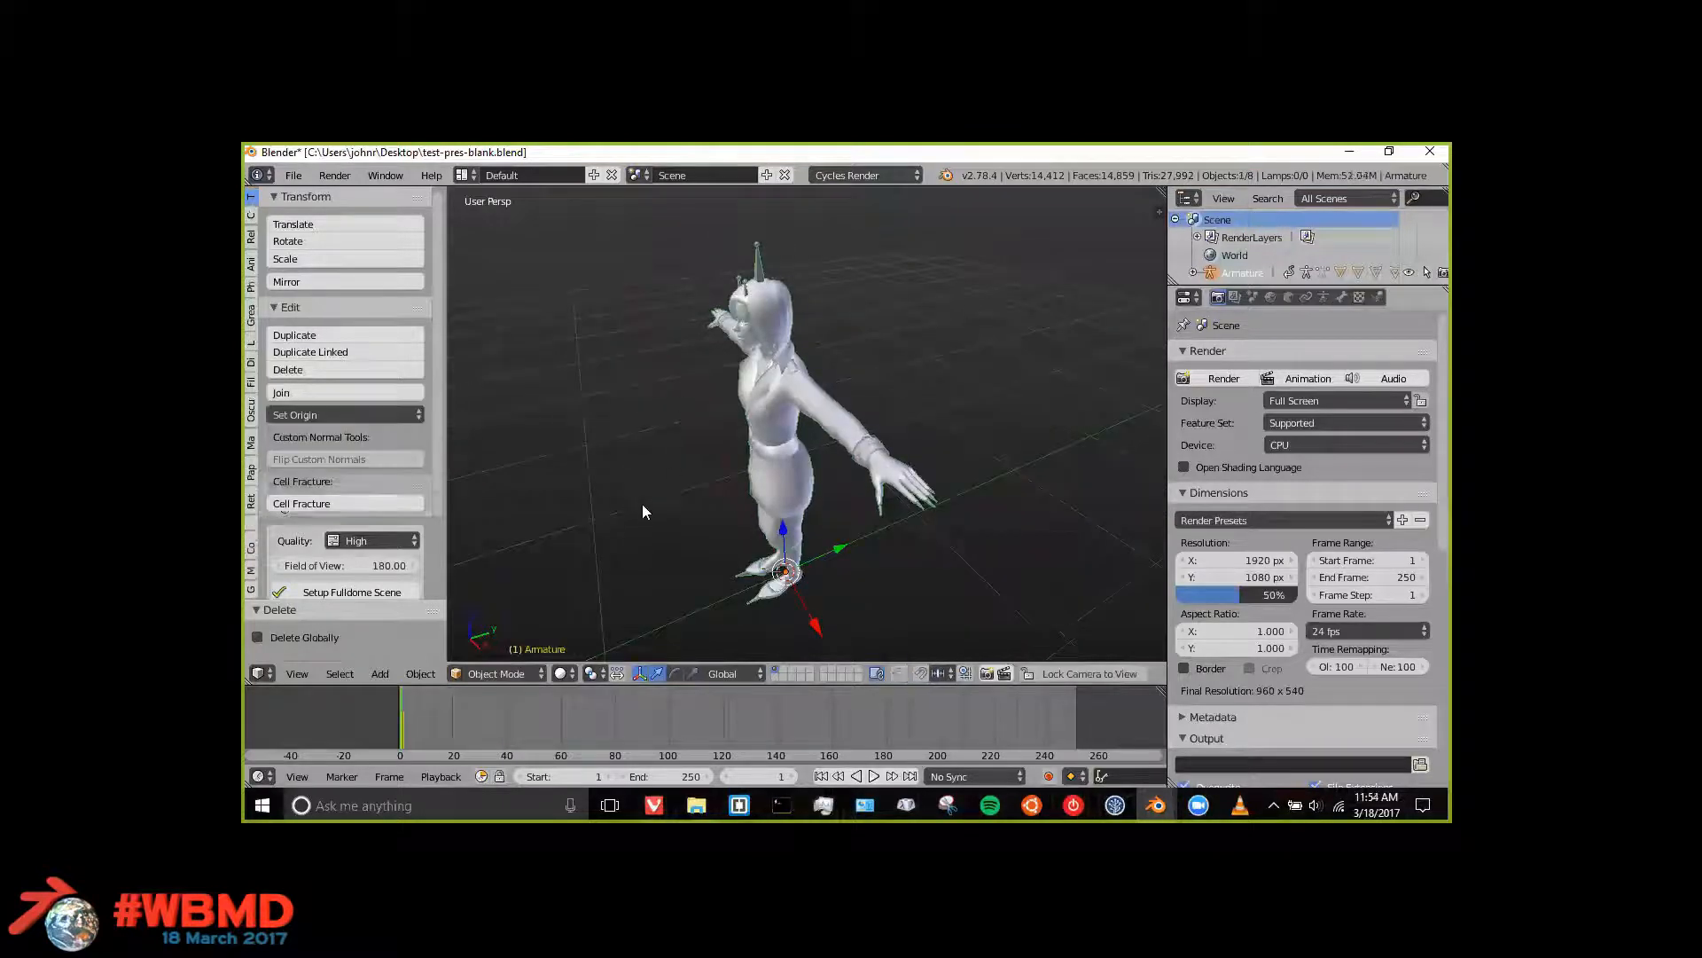
Step: Display the armature's transform properties and bring the character into a frontal view
key(g)
right_click(773, 382)
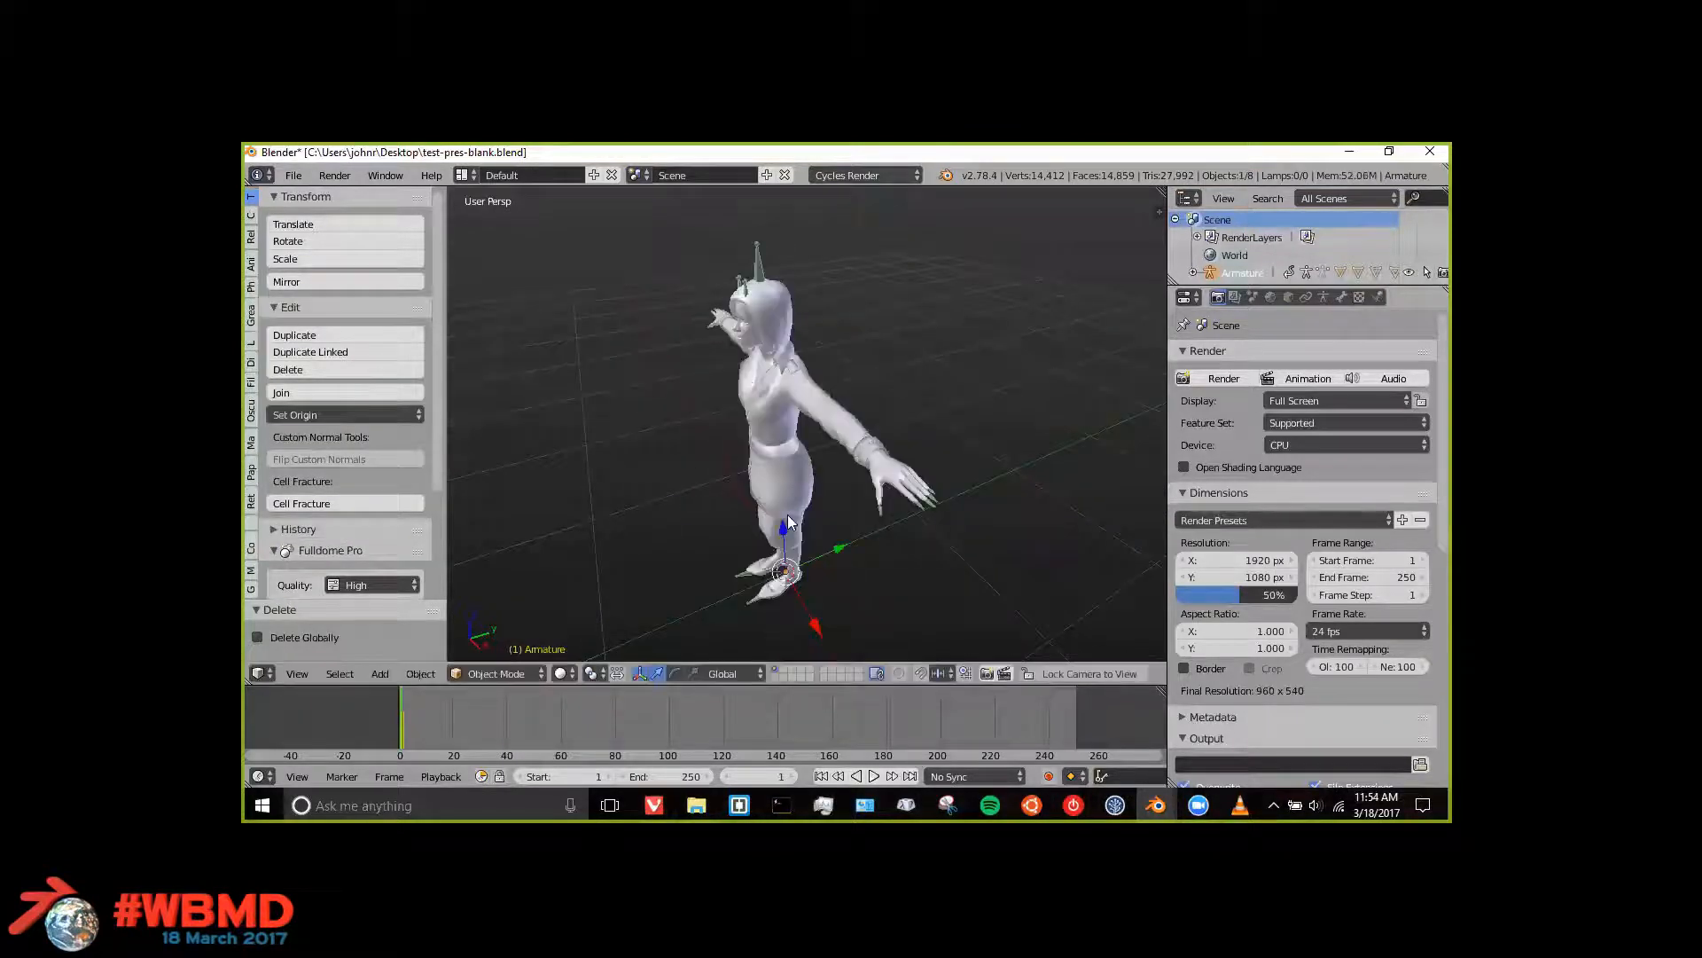
key(n)
scroll(1062, 546, down, 2)
middle_drag(654, 411, 763, 381)
scroll(1029, 542, up, 2)
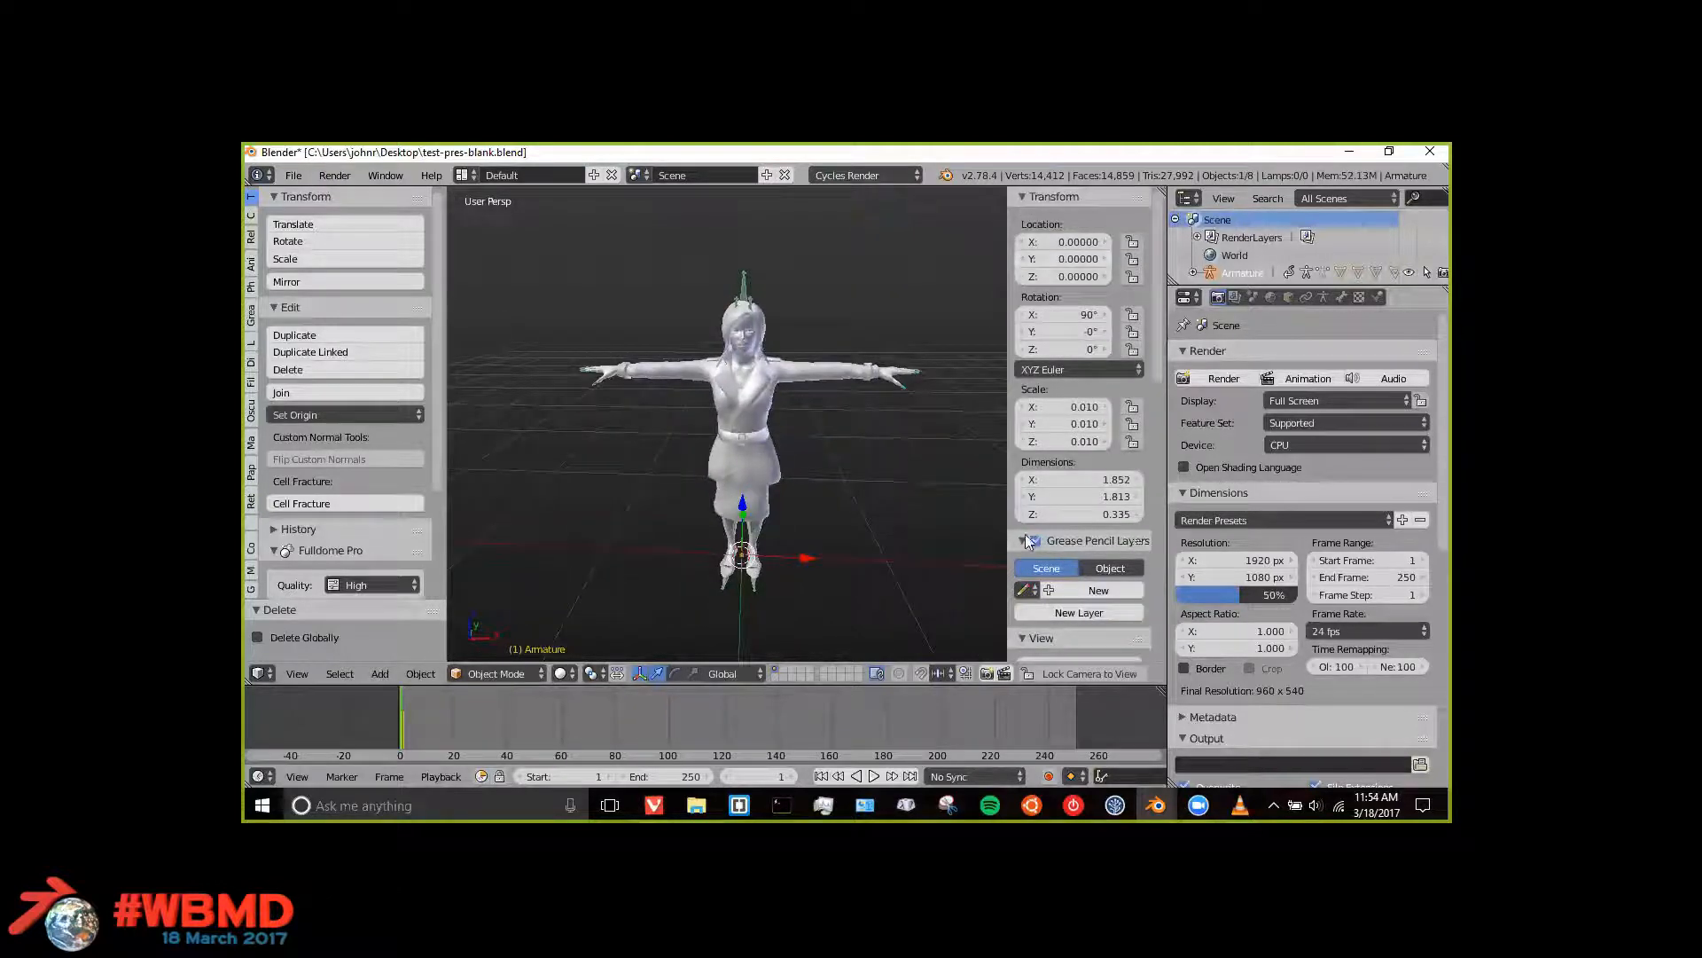
key(n)
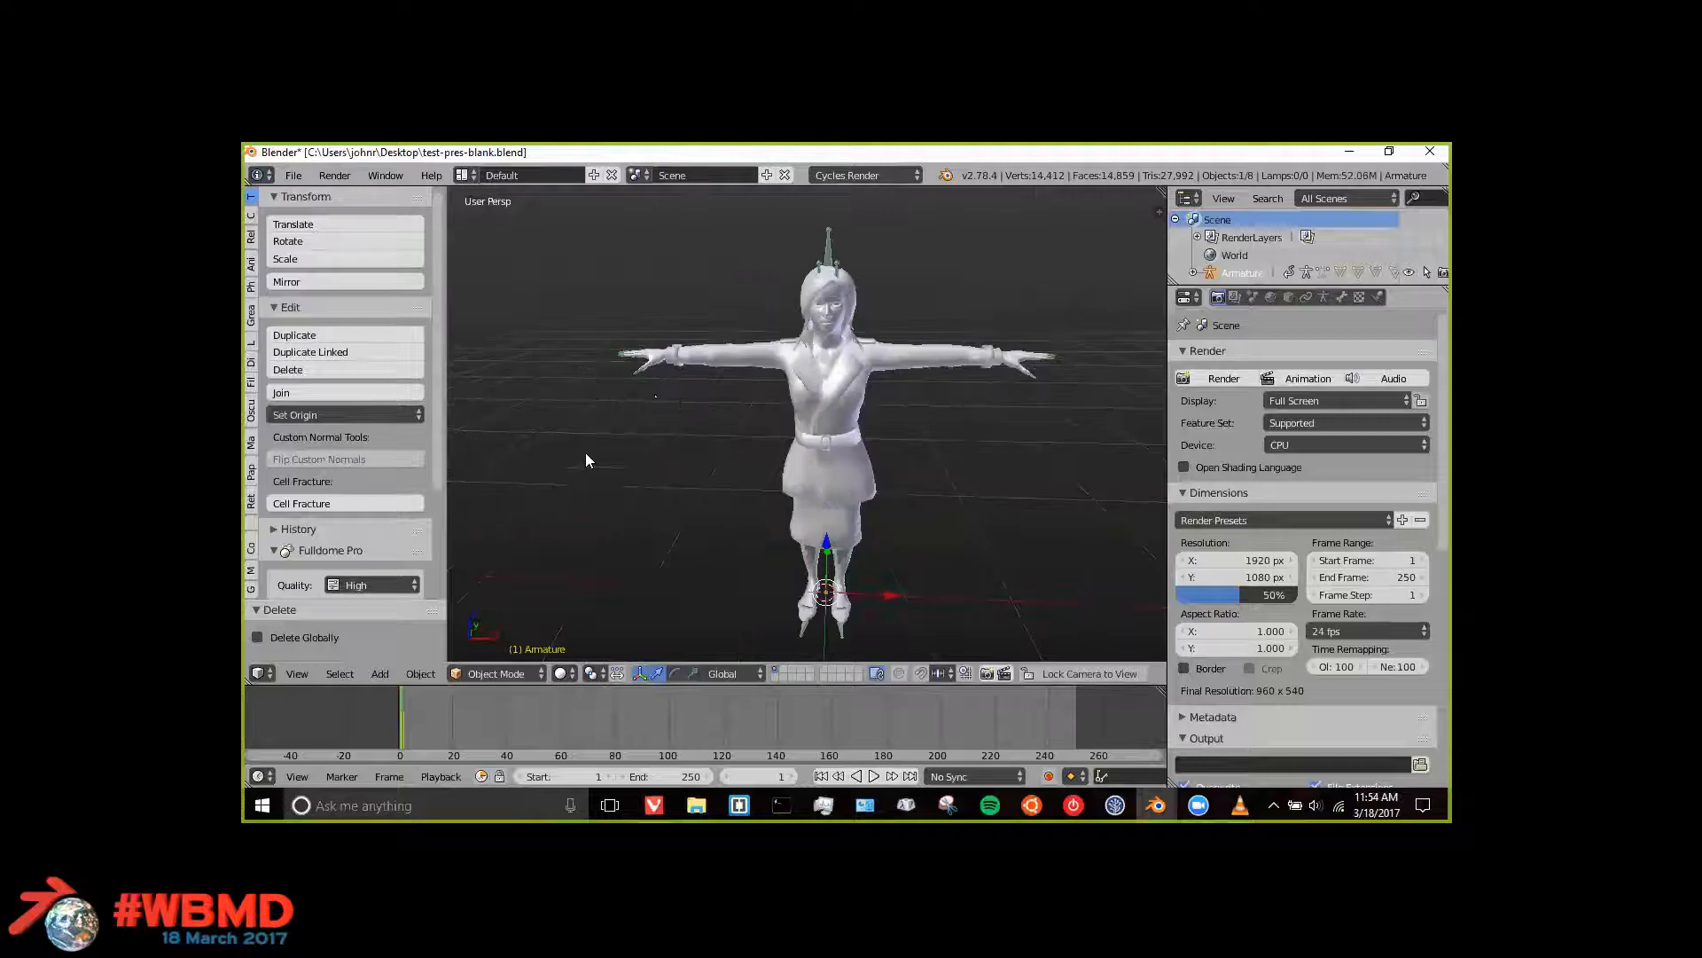
key(n)
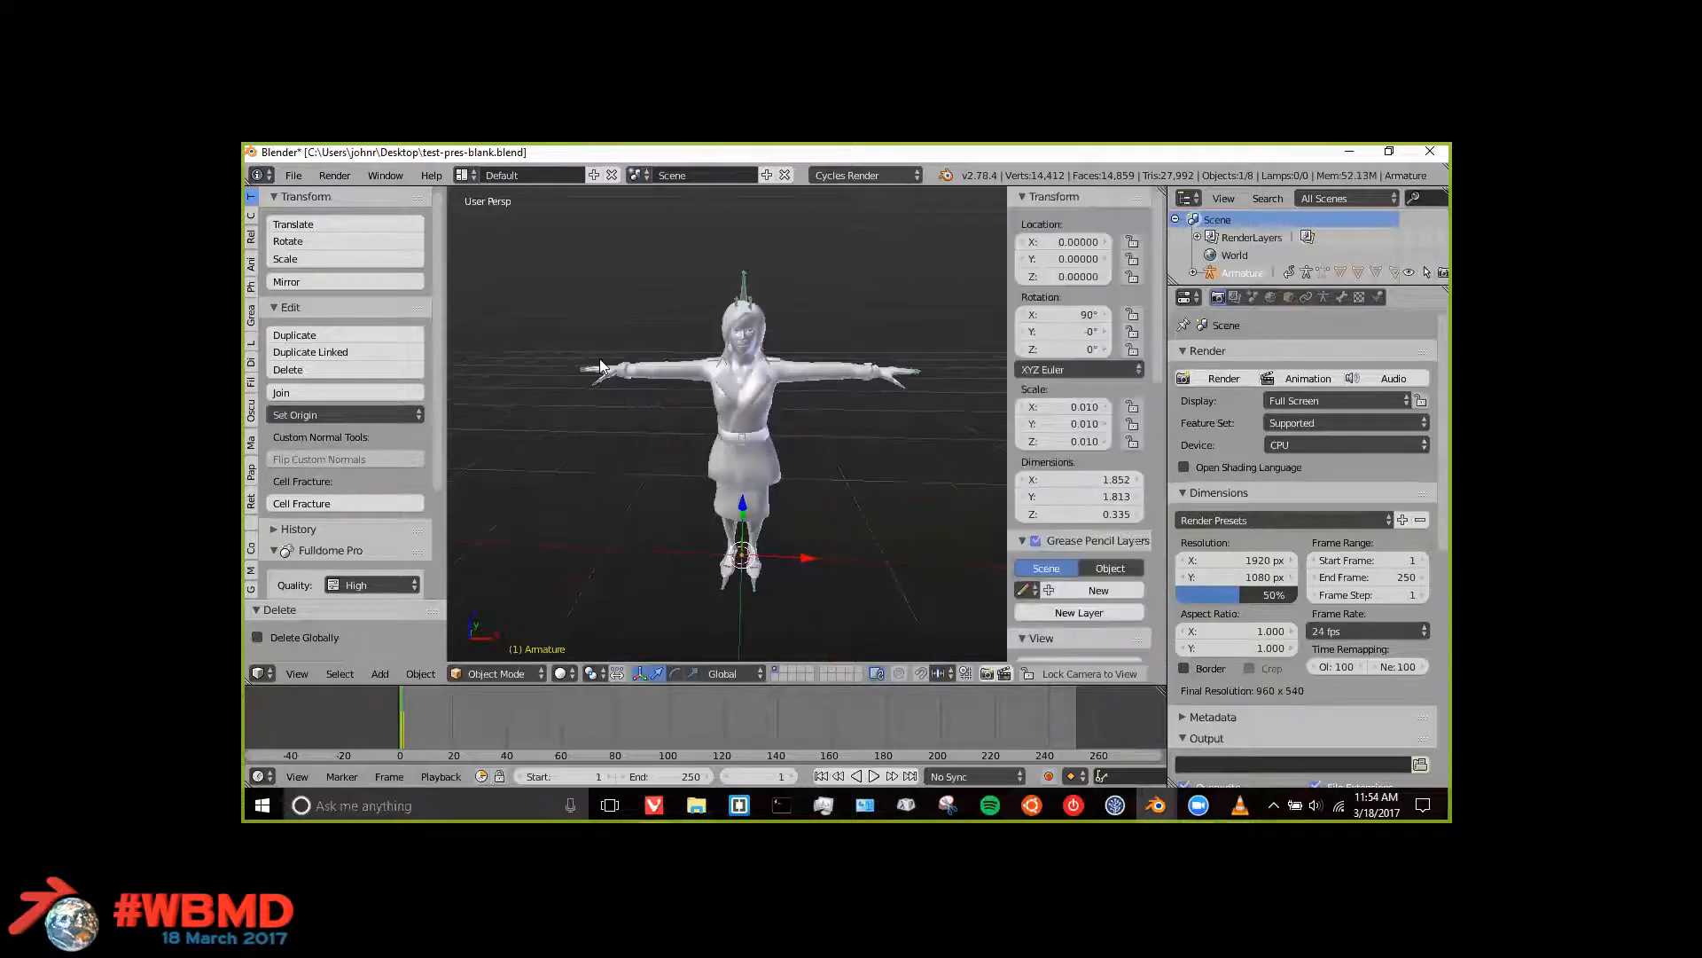
Step: Try to apply the armature's scale
key(ctrl+a)
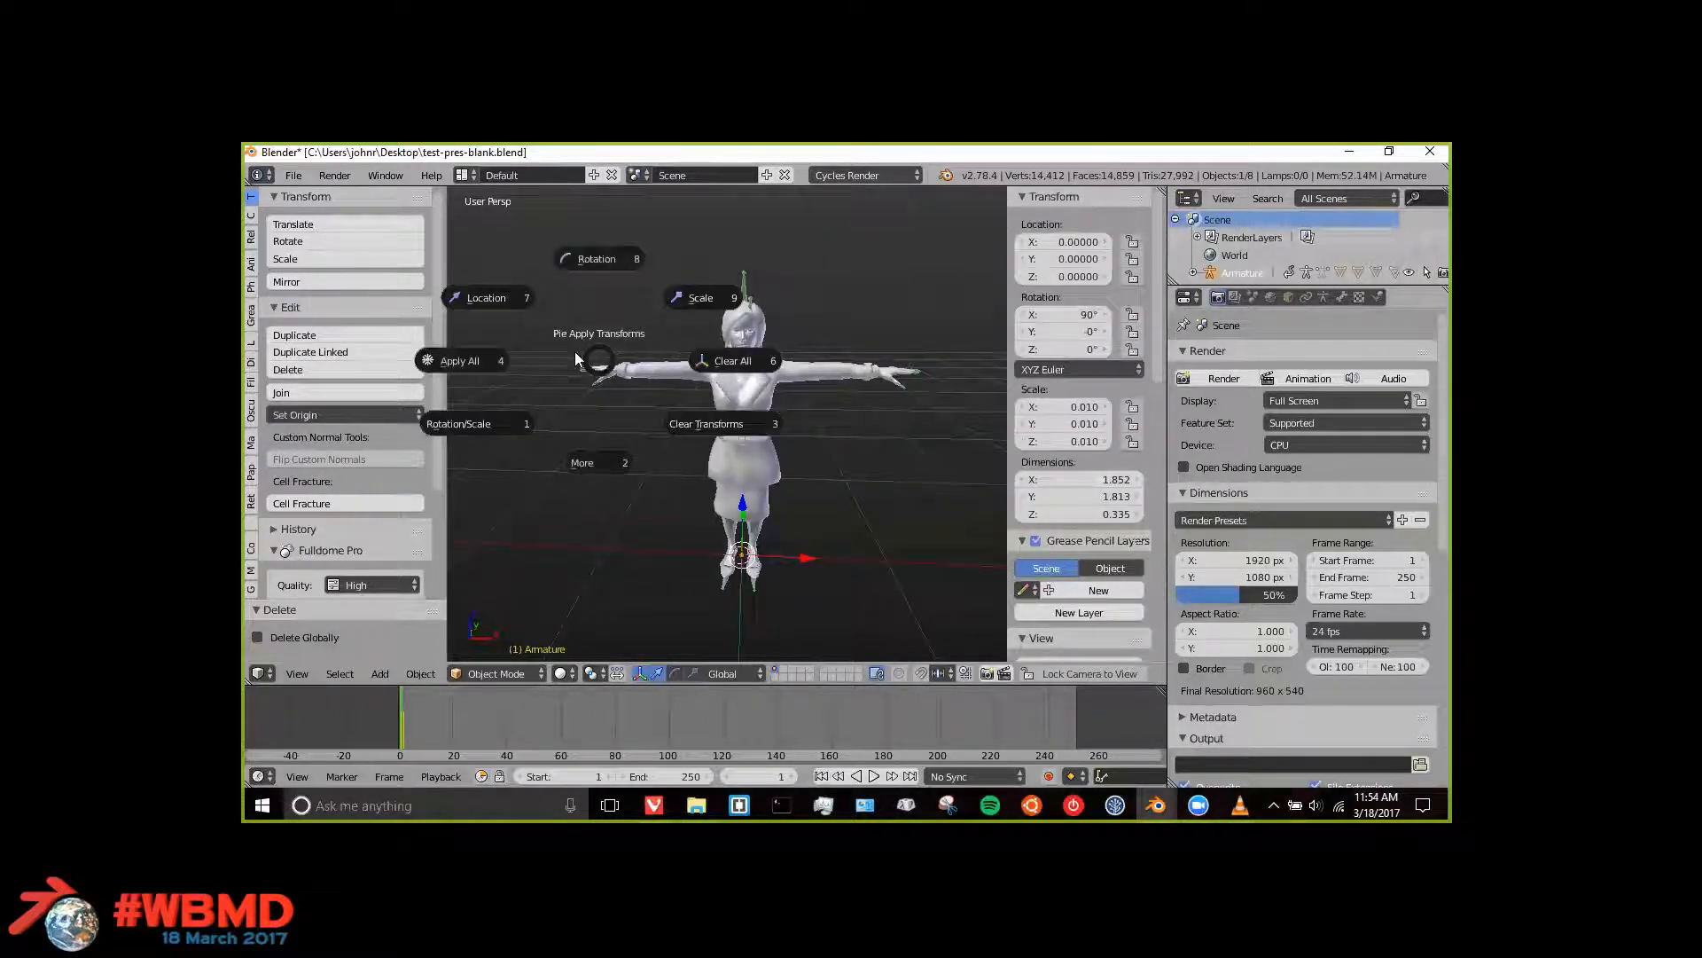
click(699, 299)
key(ctrl+z)
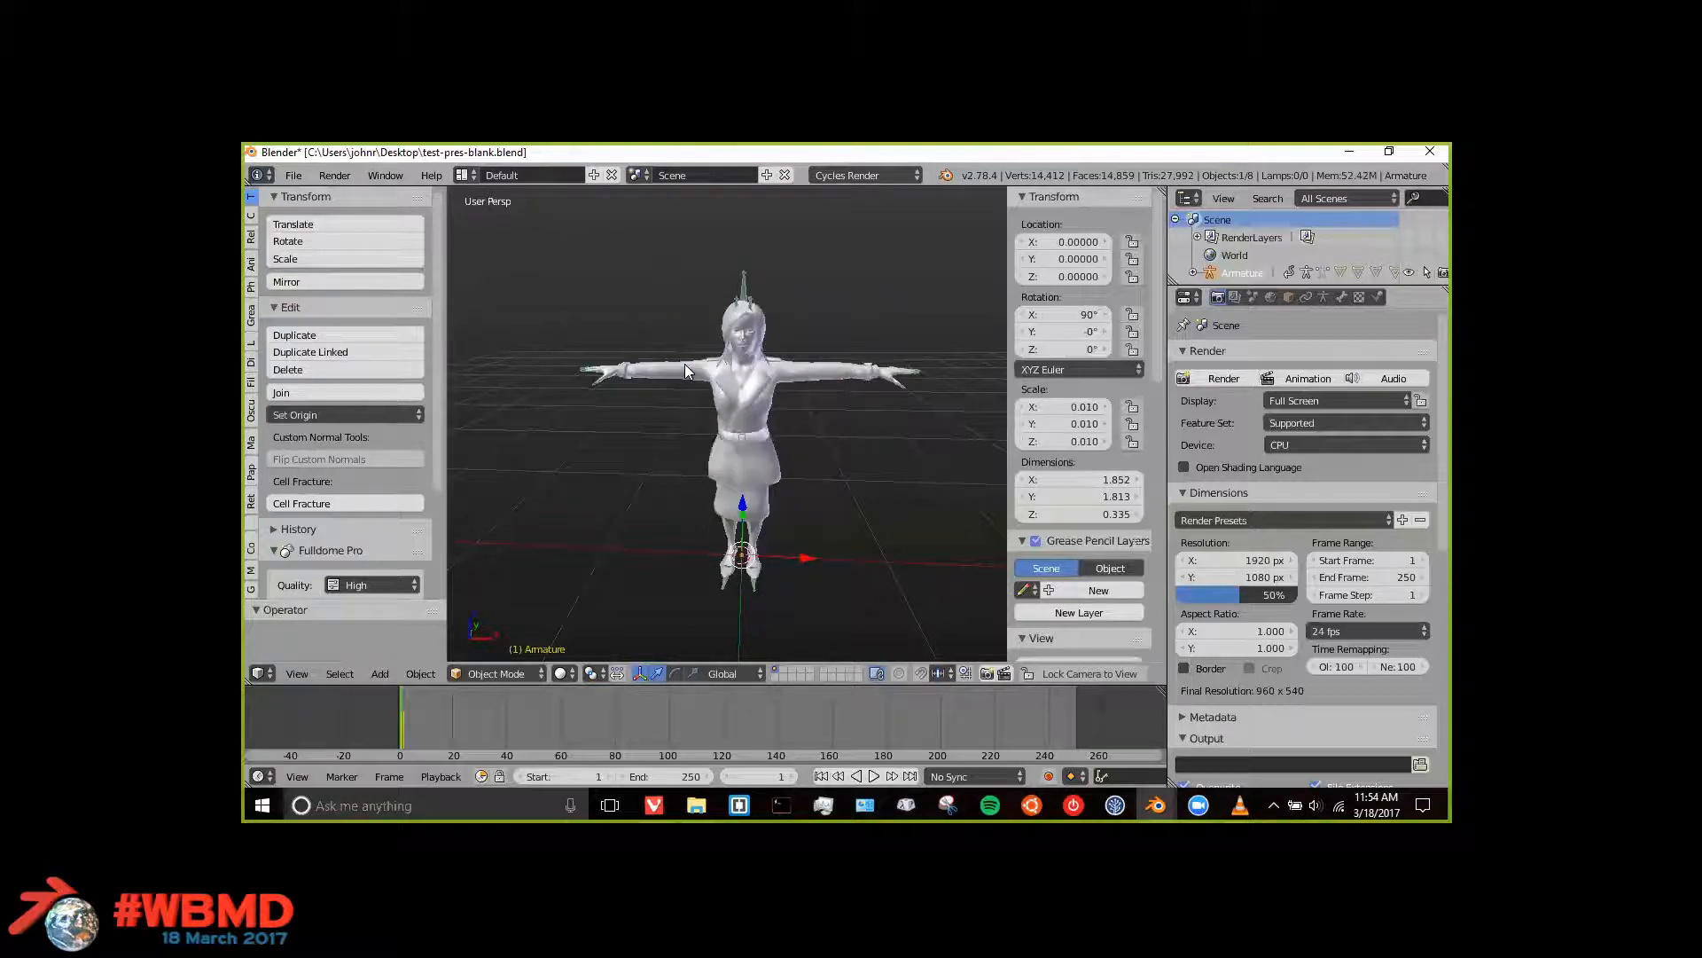
Step: Apply the armature's rotation and scale
key(ctrl+a)
click(681, 275)
key(ctrl+a)
click(813, 317)
middle_drag(811, 326, 748, 623)
scroll(651, 486, up, 4)
key(g)
key(z)
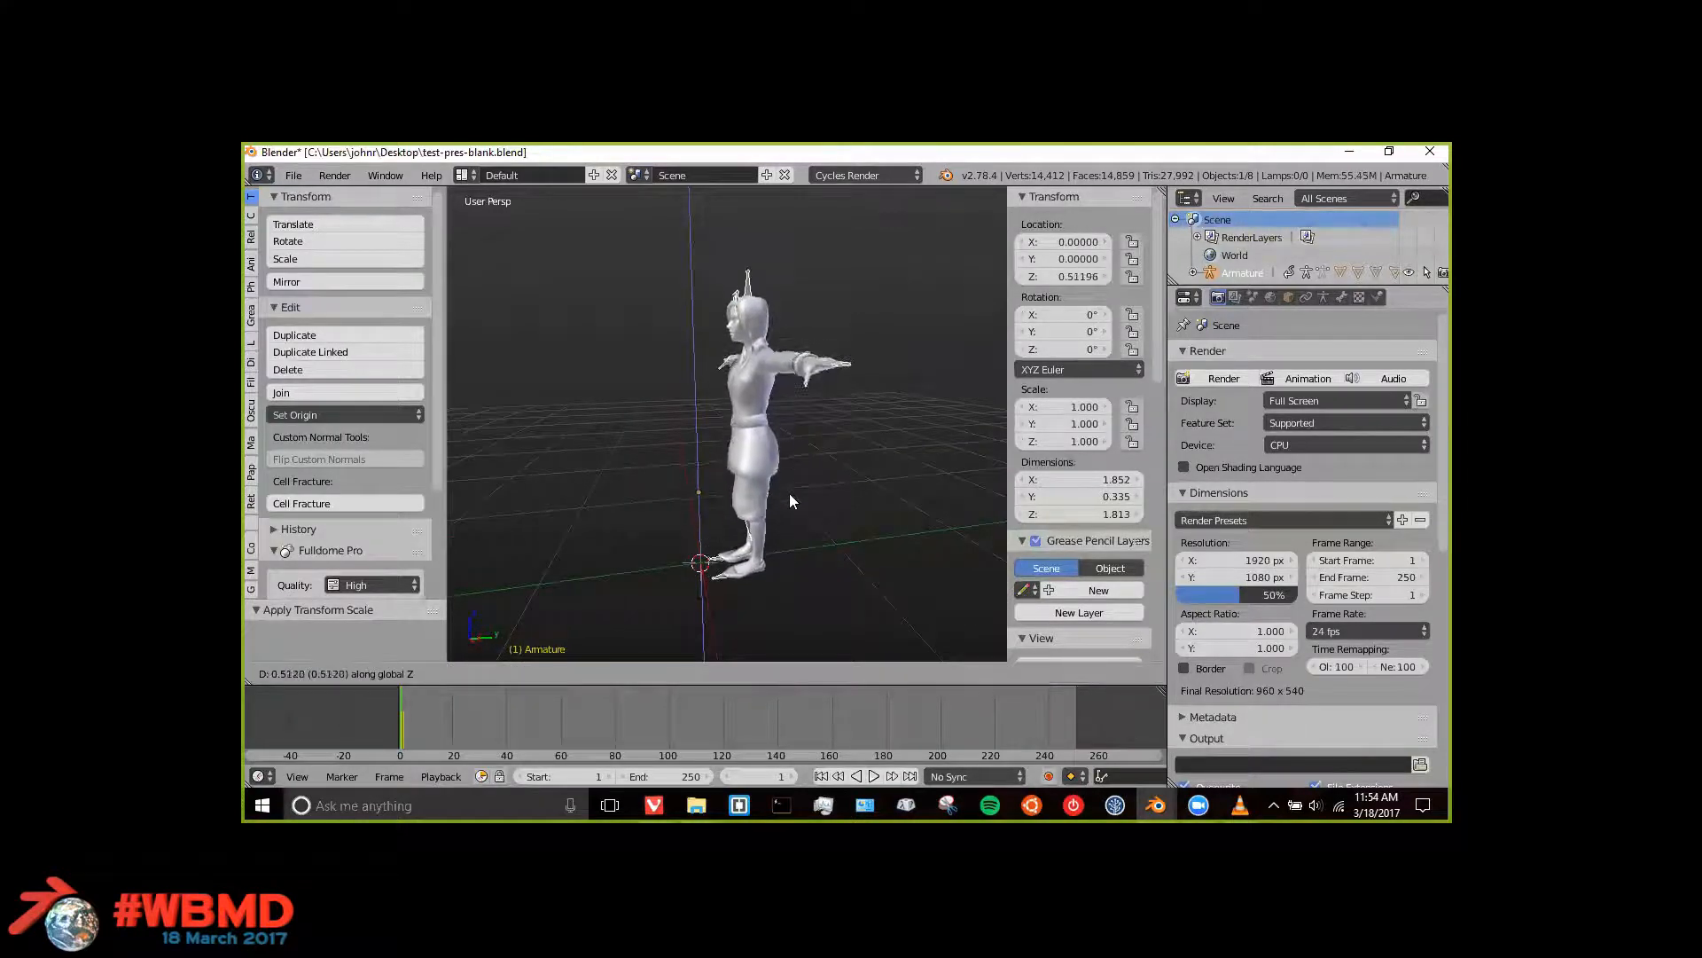
right_click(789, 488)
Step: In the front orthographic view, raise the character about 0.51 along Z and set its origin to the 3D cursor
middle_drag(651, 554, 657, 555)
key(KP_1)
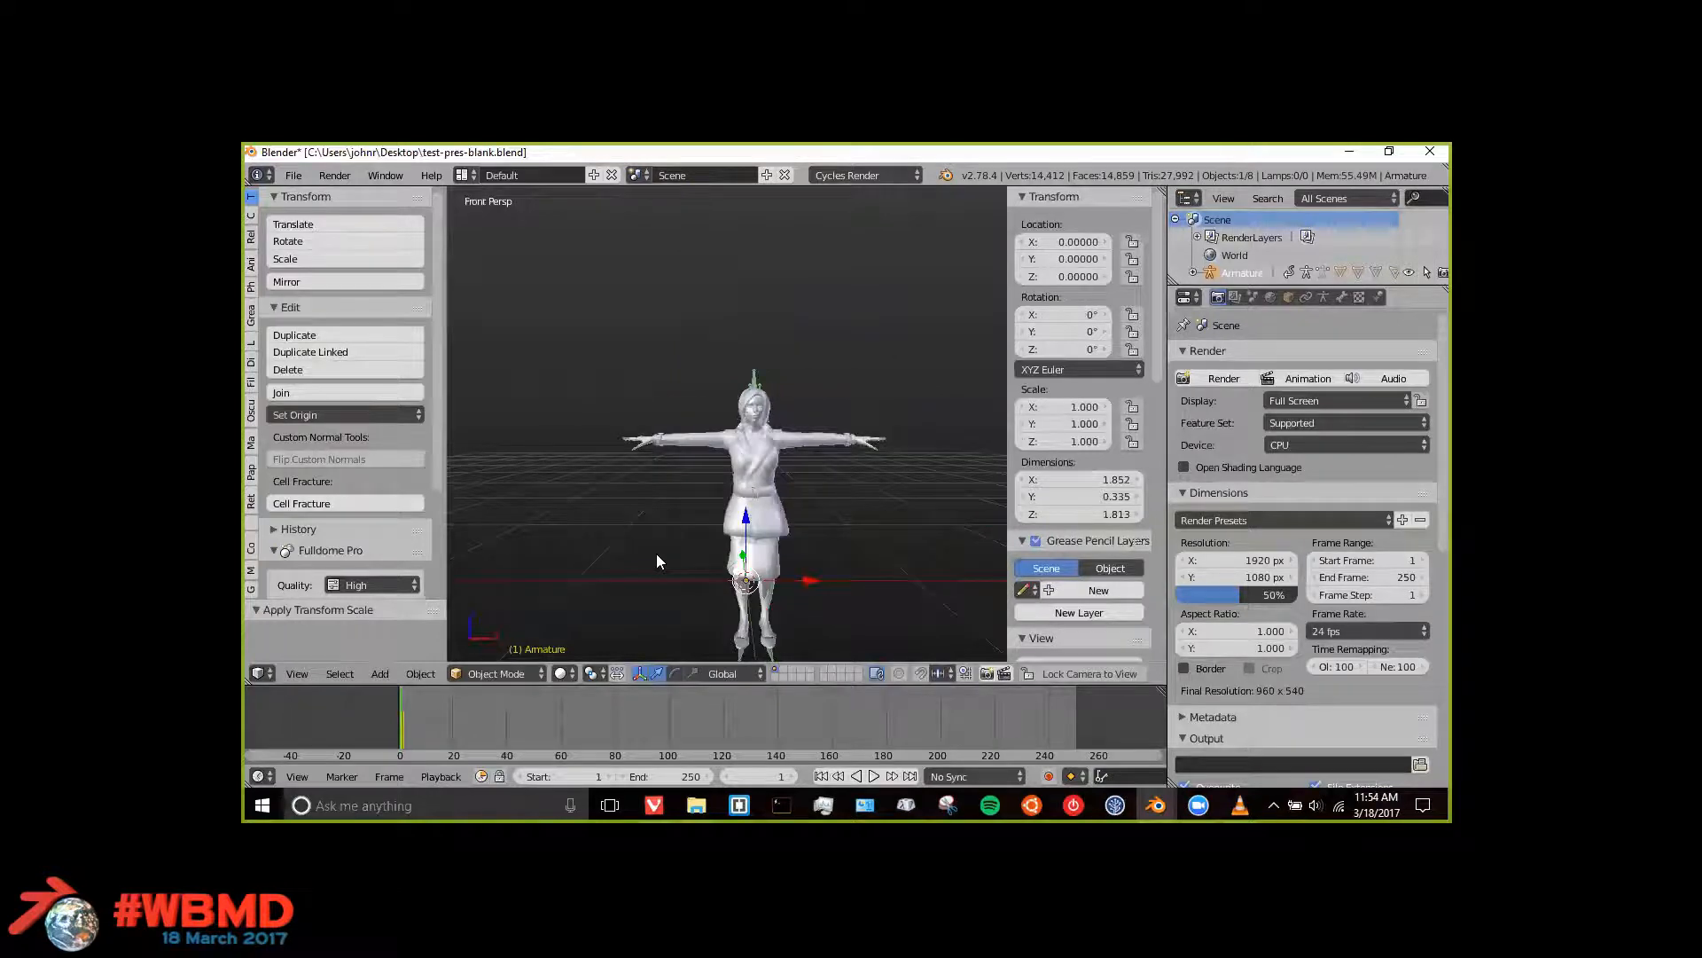
key(KP_5)
key(g)
key(z)
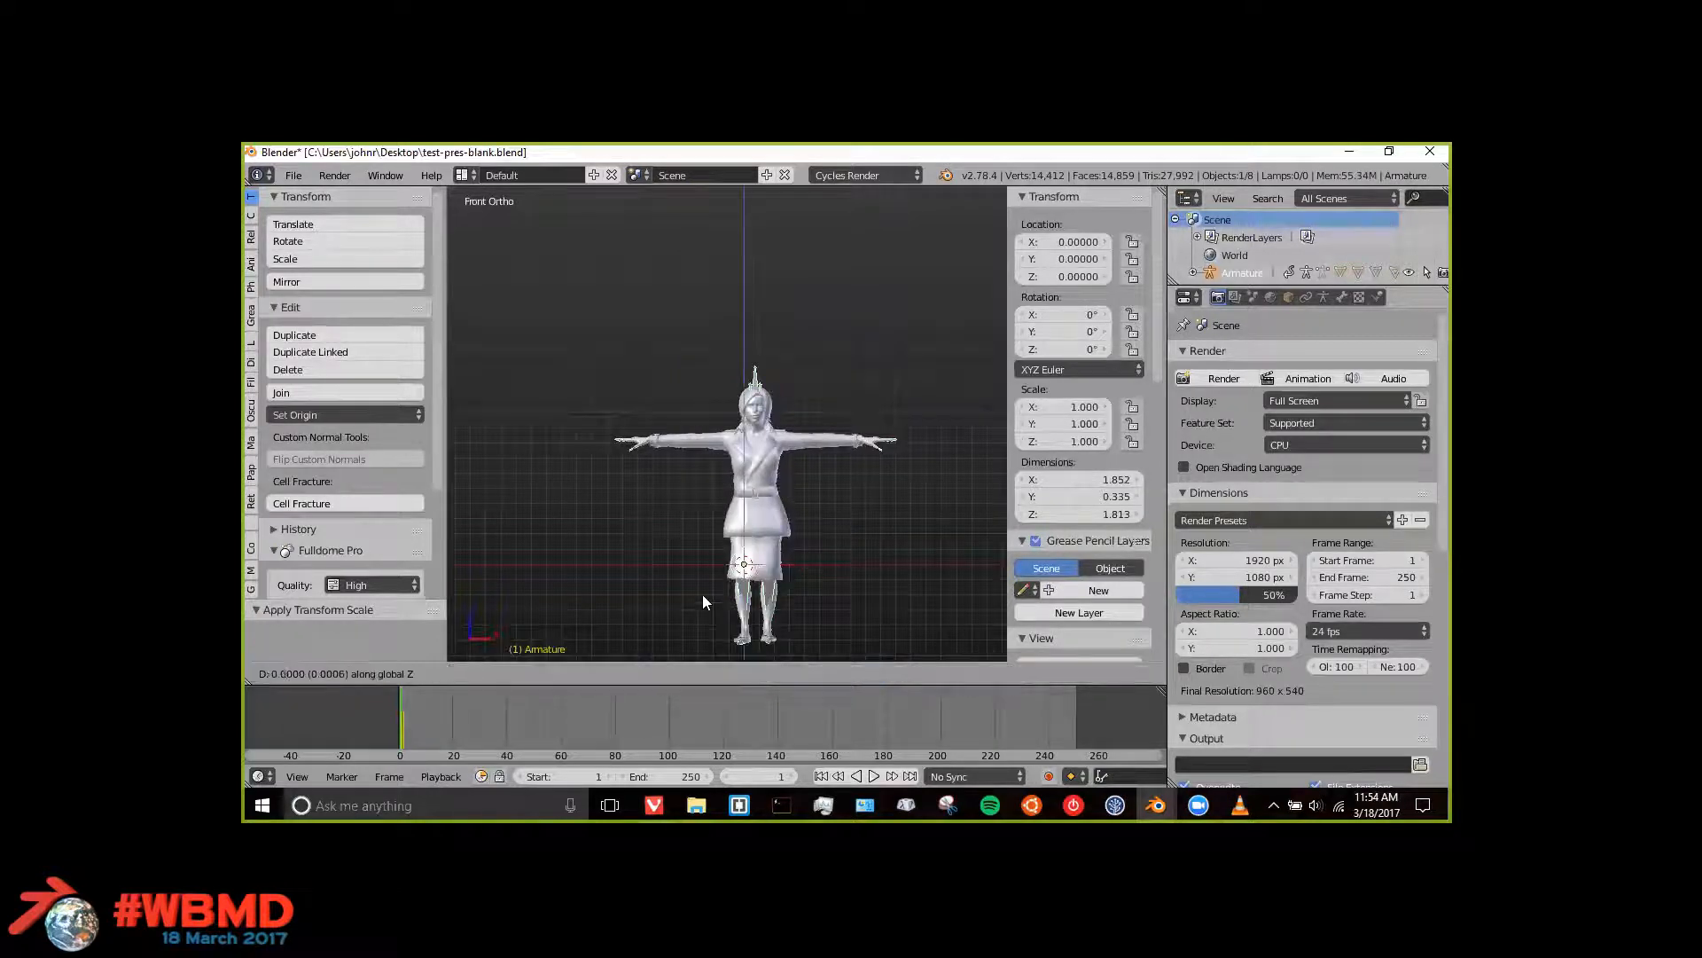
click(707, 525)
click(302, 415)
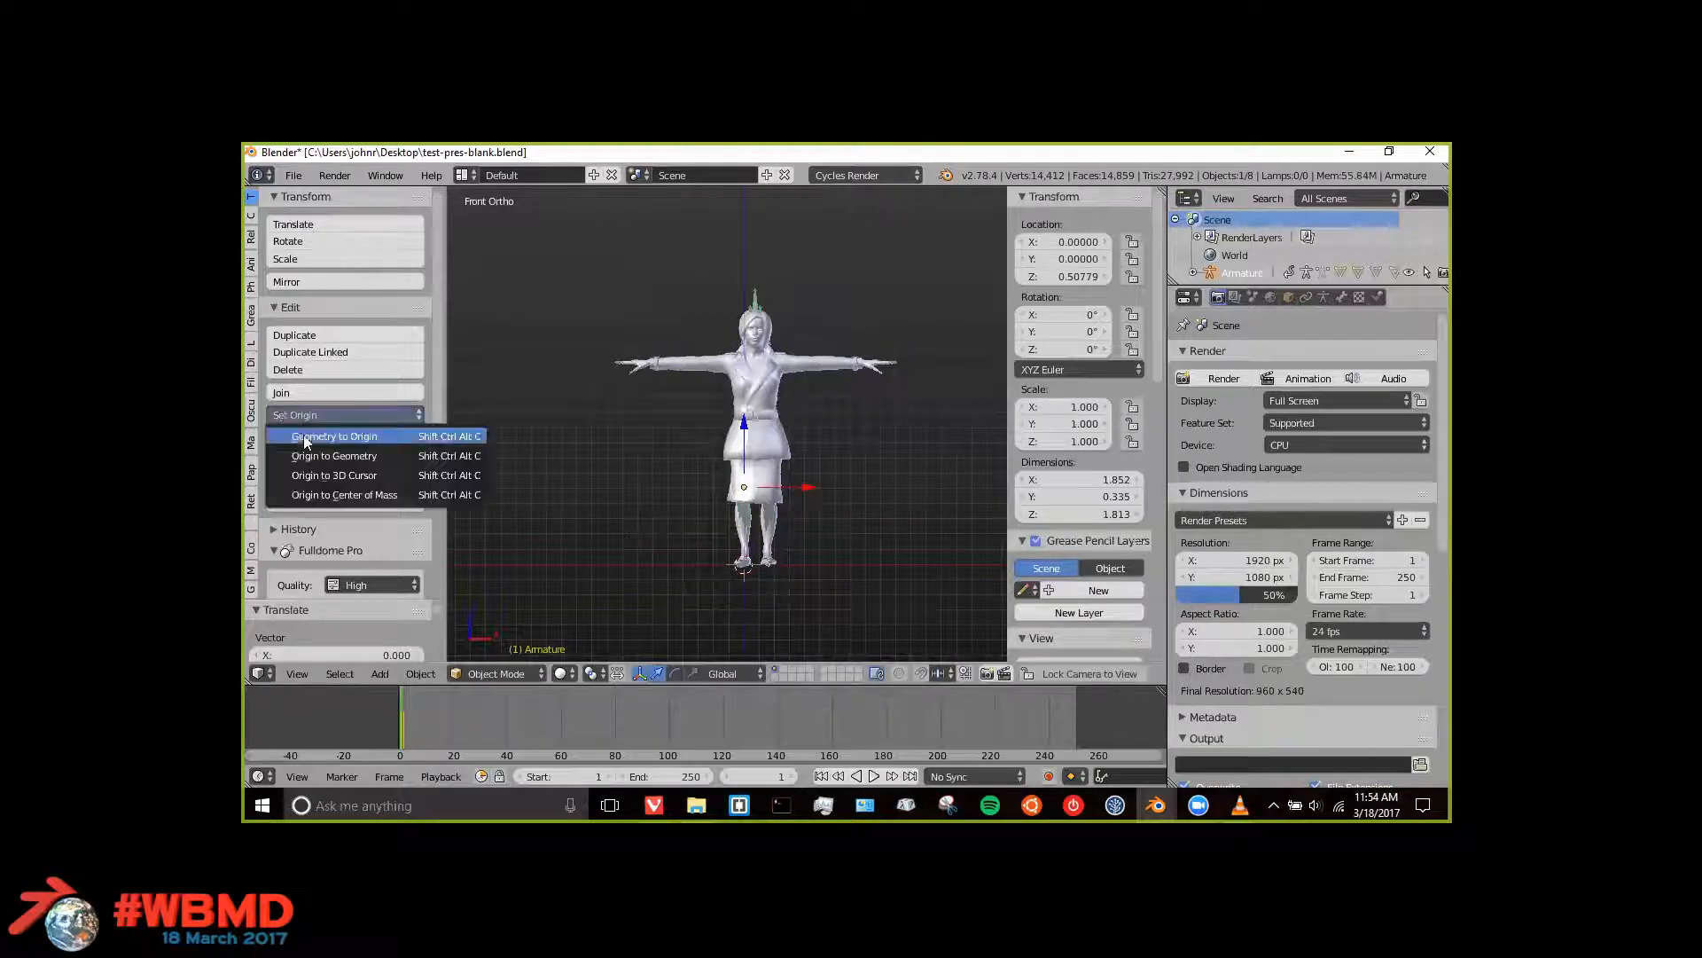
click(310, 476)
Step: In the side view, shift the character along Y to align its feet with the 3D cursor, and set its origin there
middle_drag(777, 479, 763, 523)
key(KP_3)
key(g)
key(y)
click(566, 465)
click(300, 415)
click(331, 475)
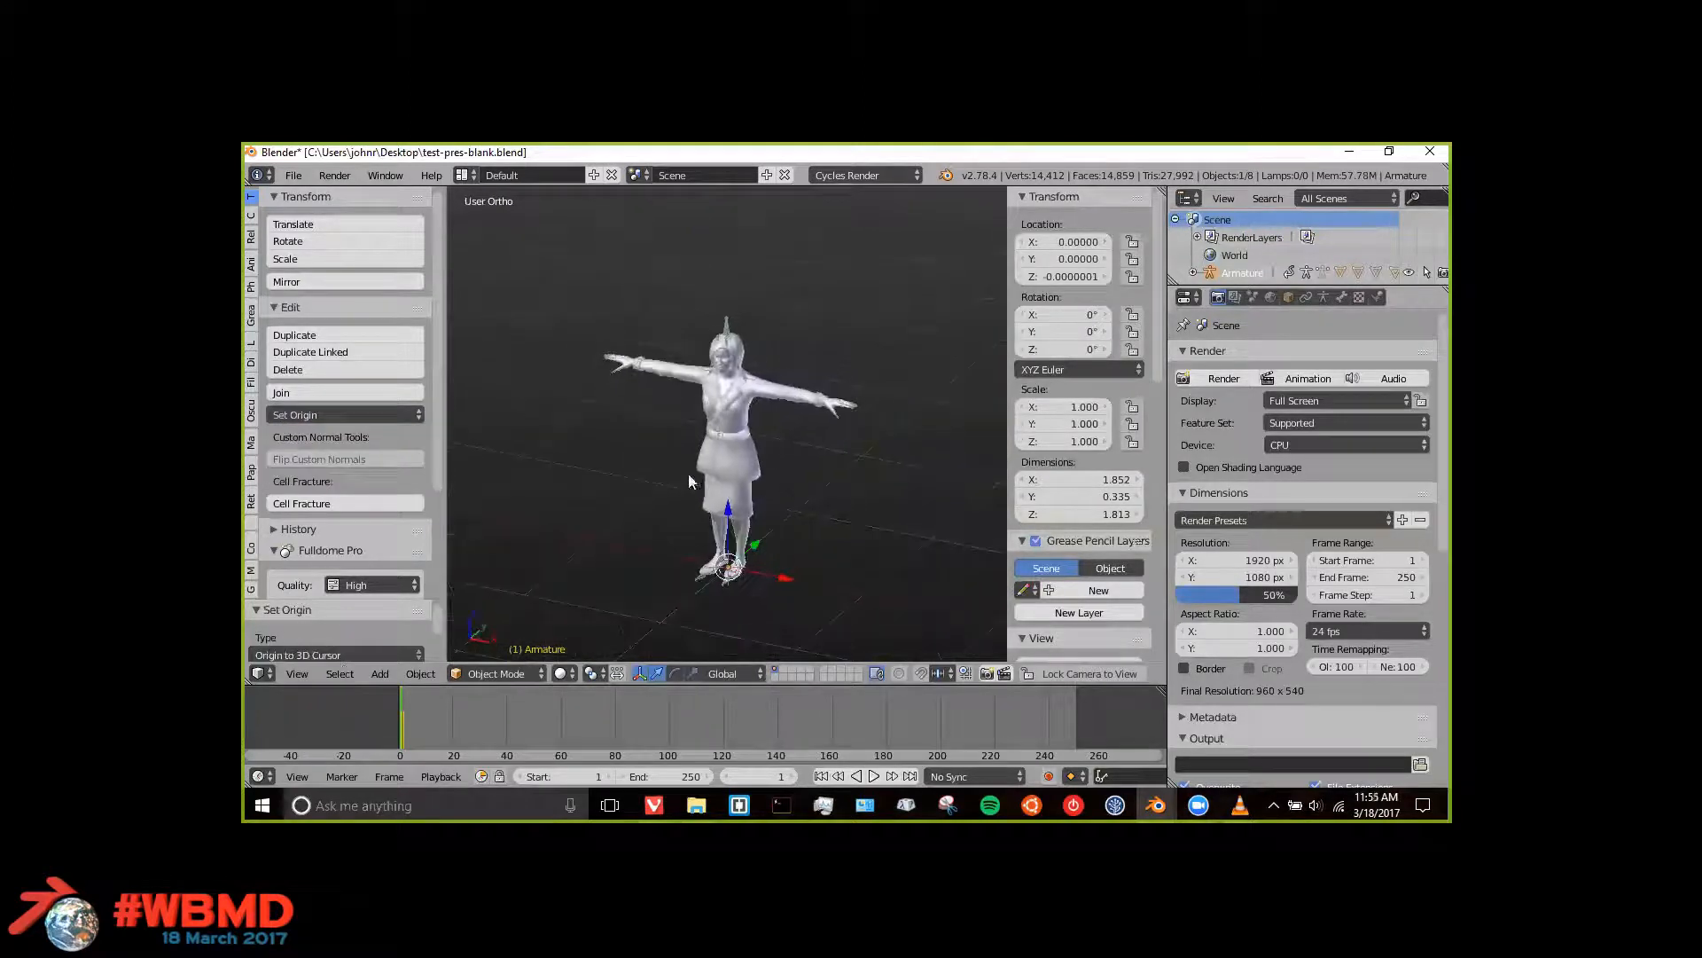
Step: Change the 3D view area to the Node Editor, create a new CrowdMaster agent node tree and hide the properties sidebar
click(258, 674)
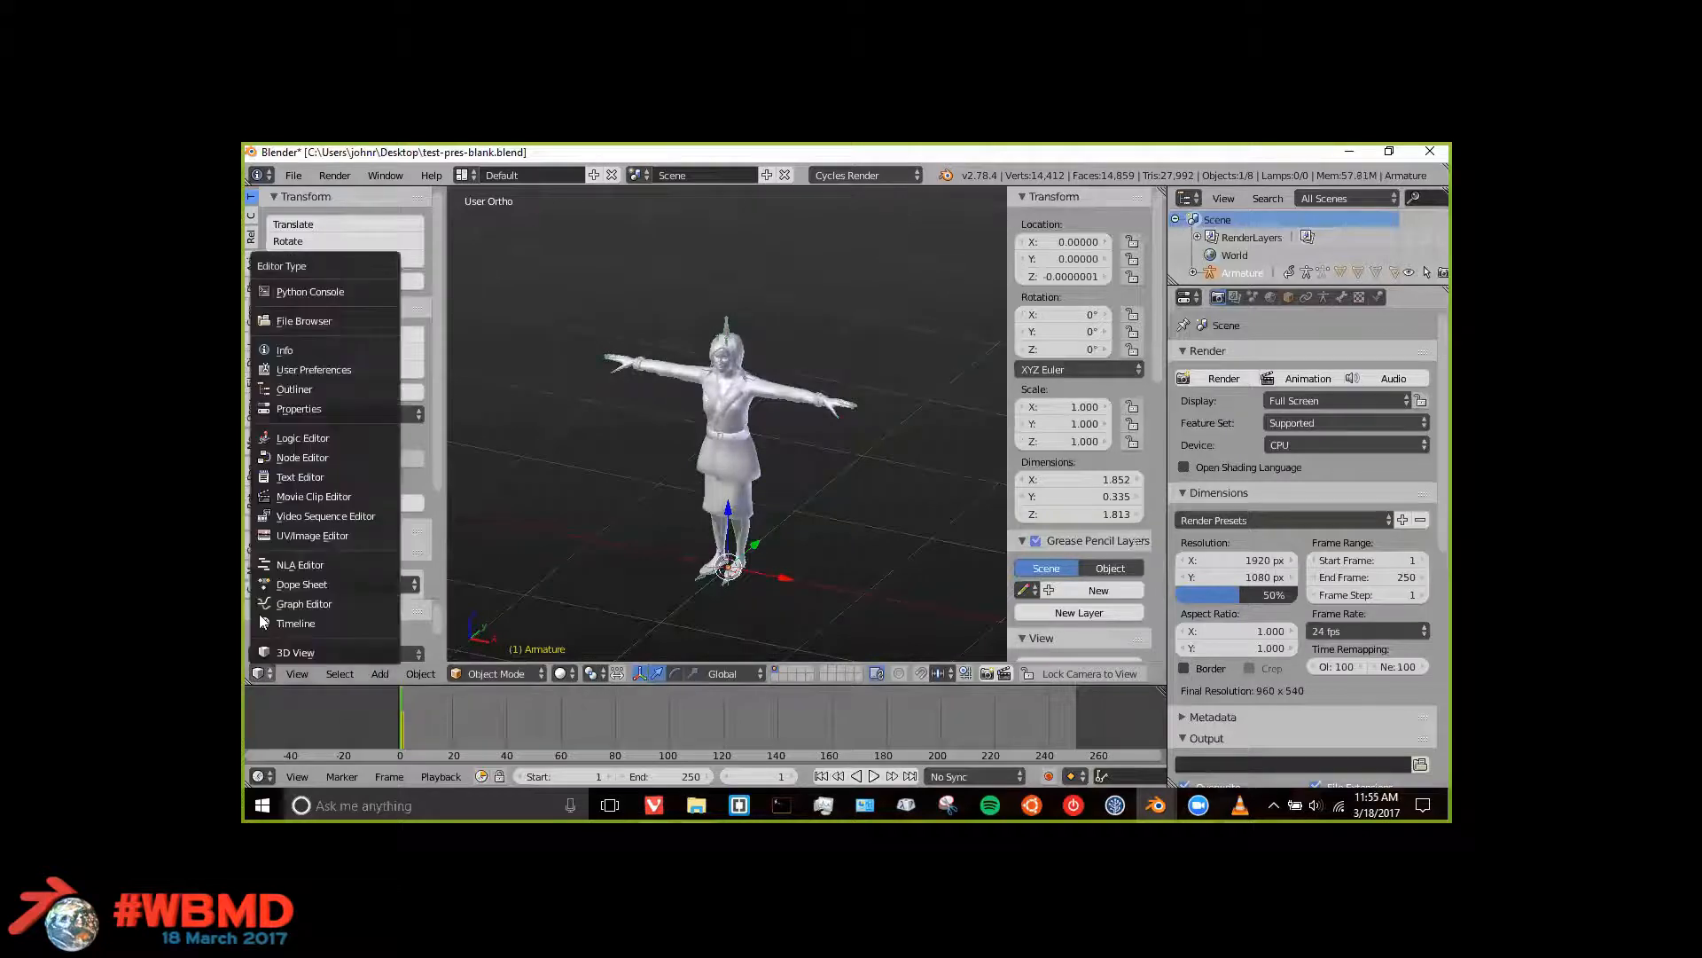
click(306, 459)
click(511, 673)
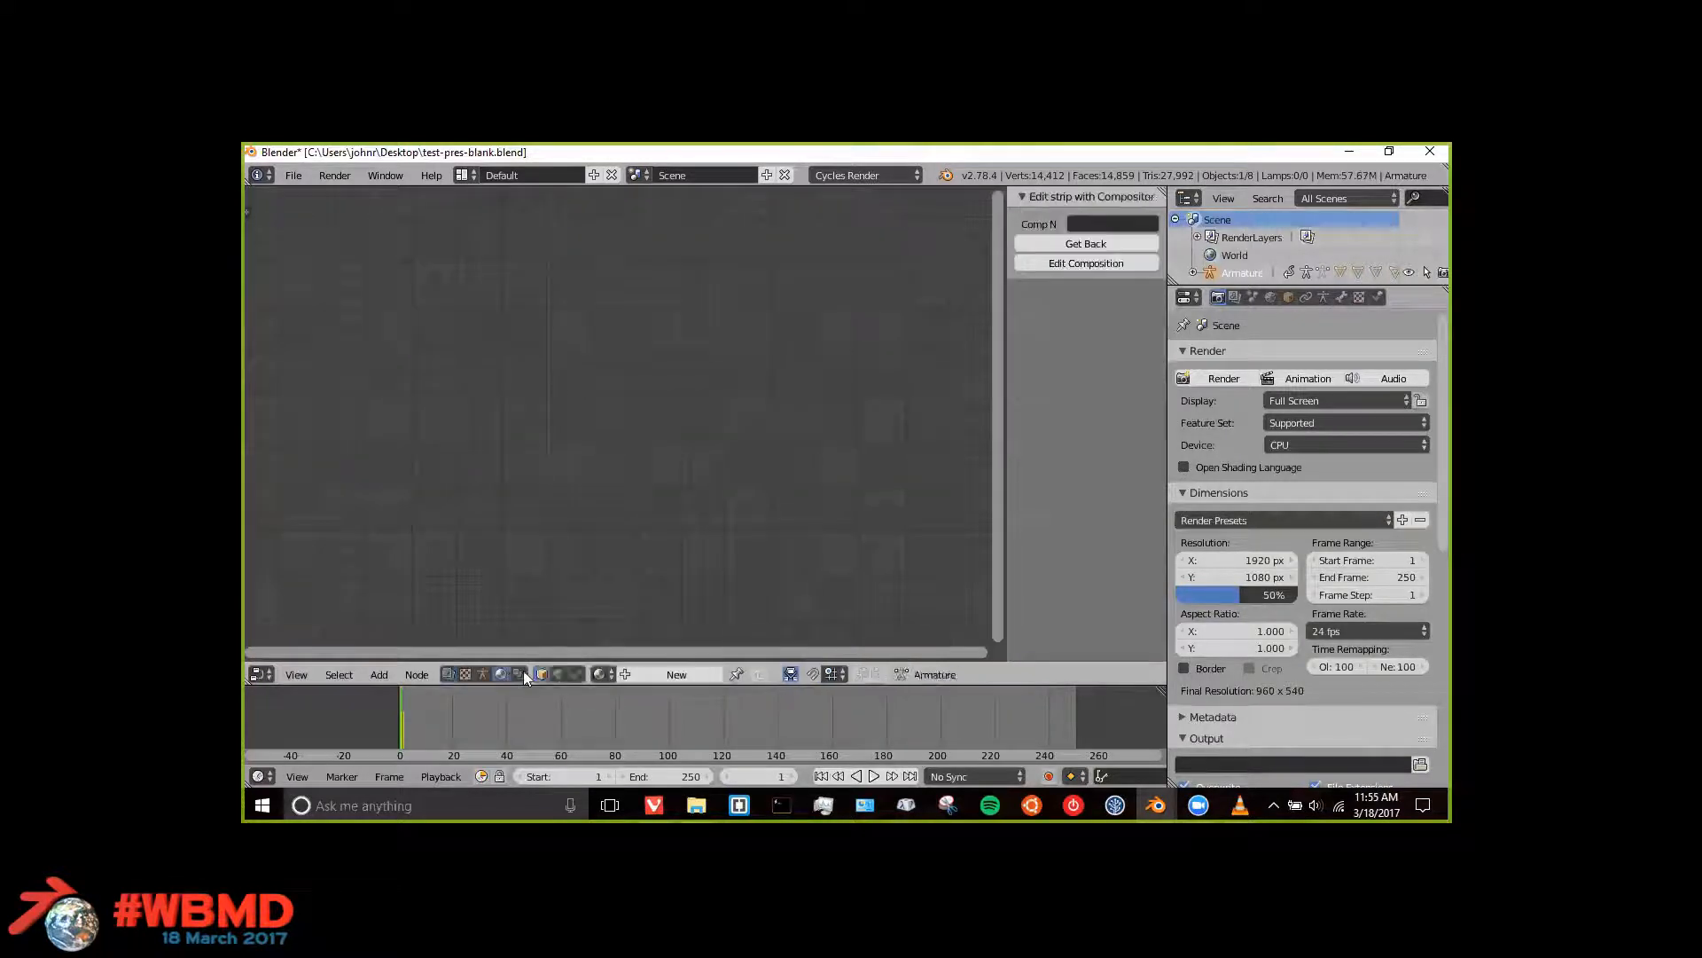
click(624, 674)
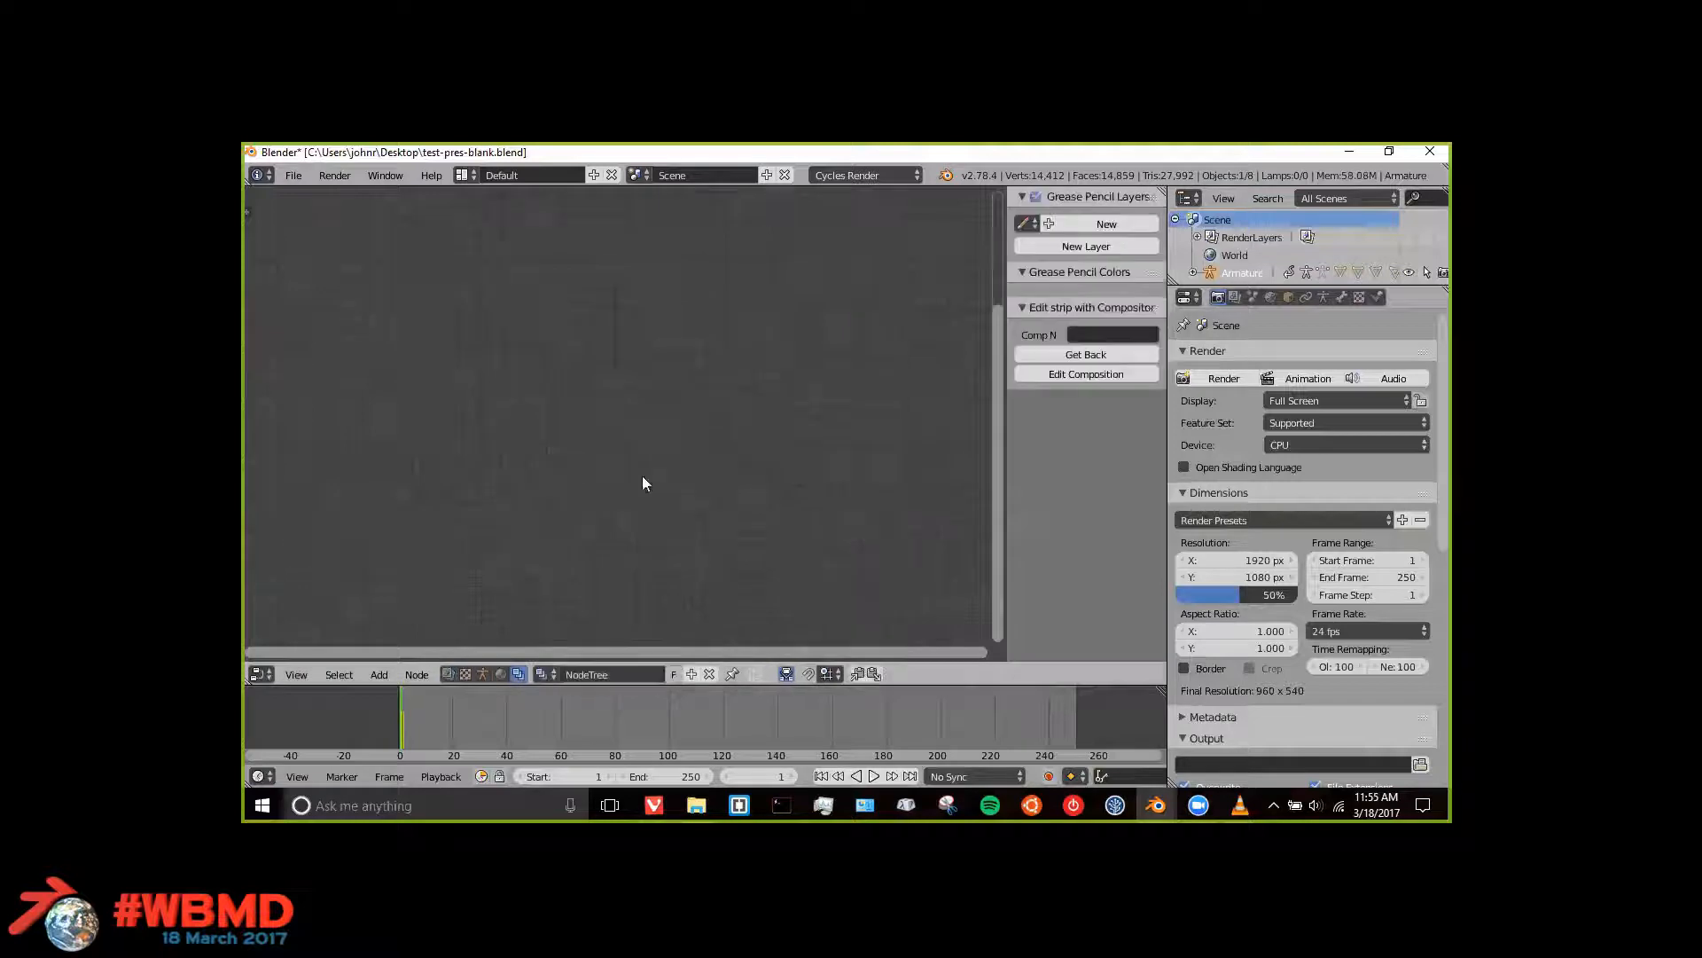
middle_drag(548, 514, 669, 494)
key(n)
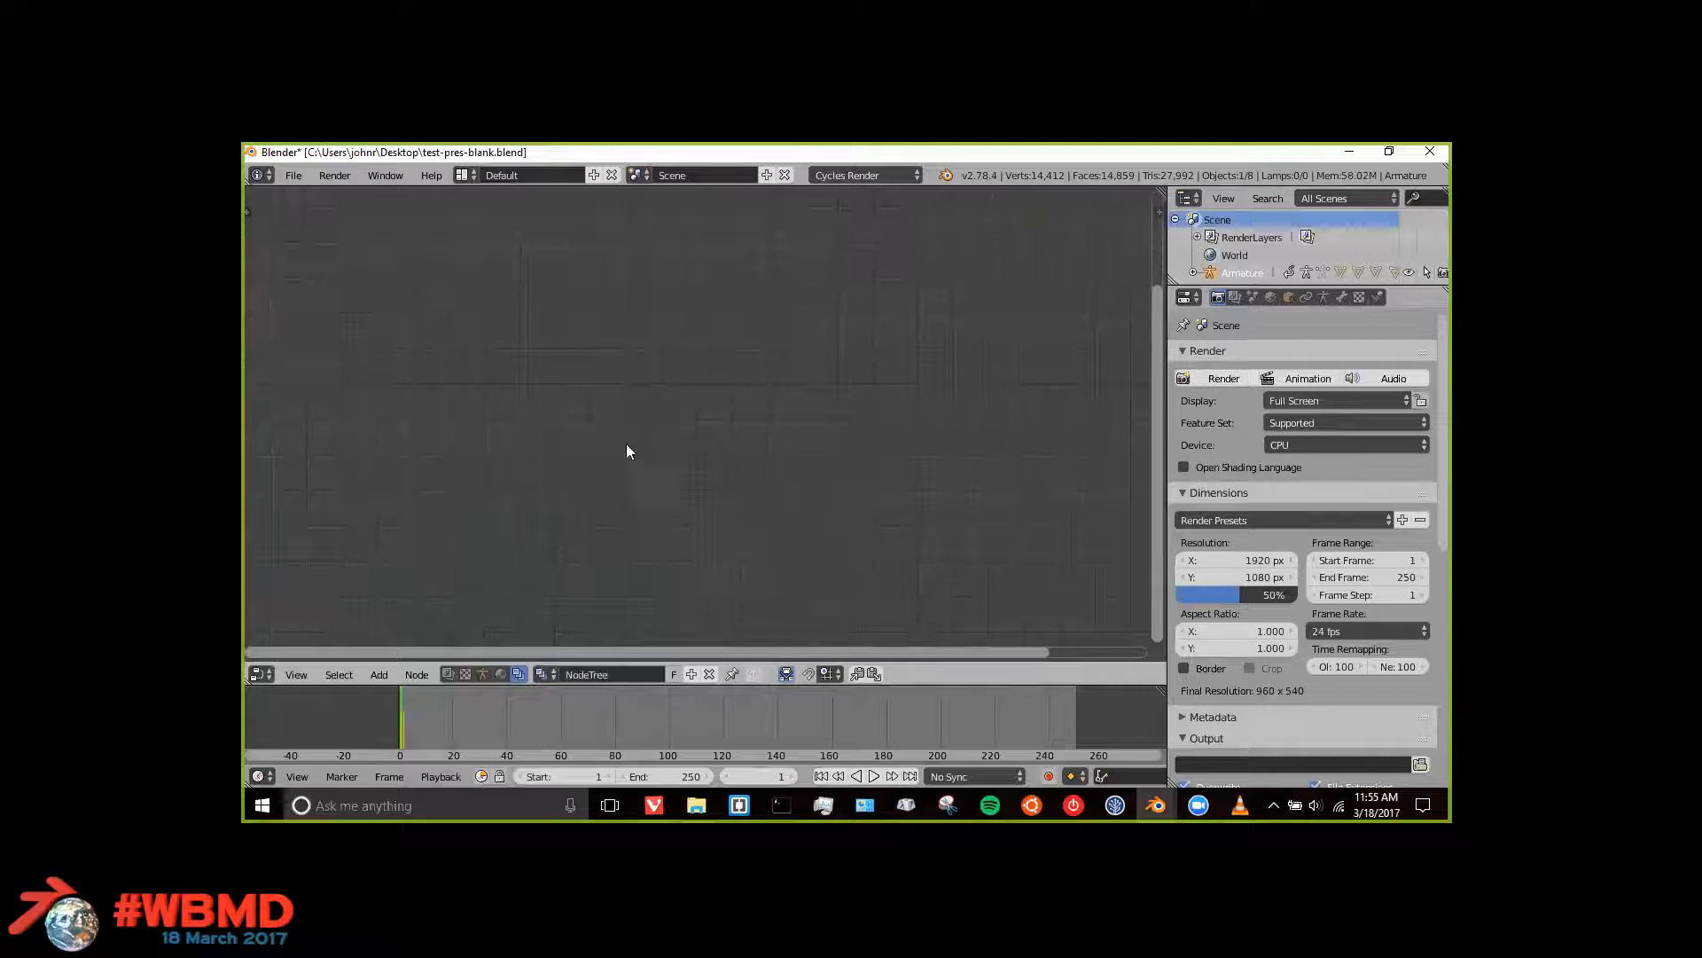
Step: Add a Group geometry node to the empty tree and set its group to lady-1
key(shift+a)
mouse_move(589, 454)
click(664, 471)
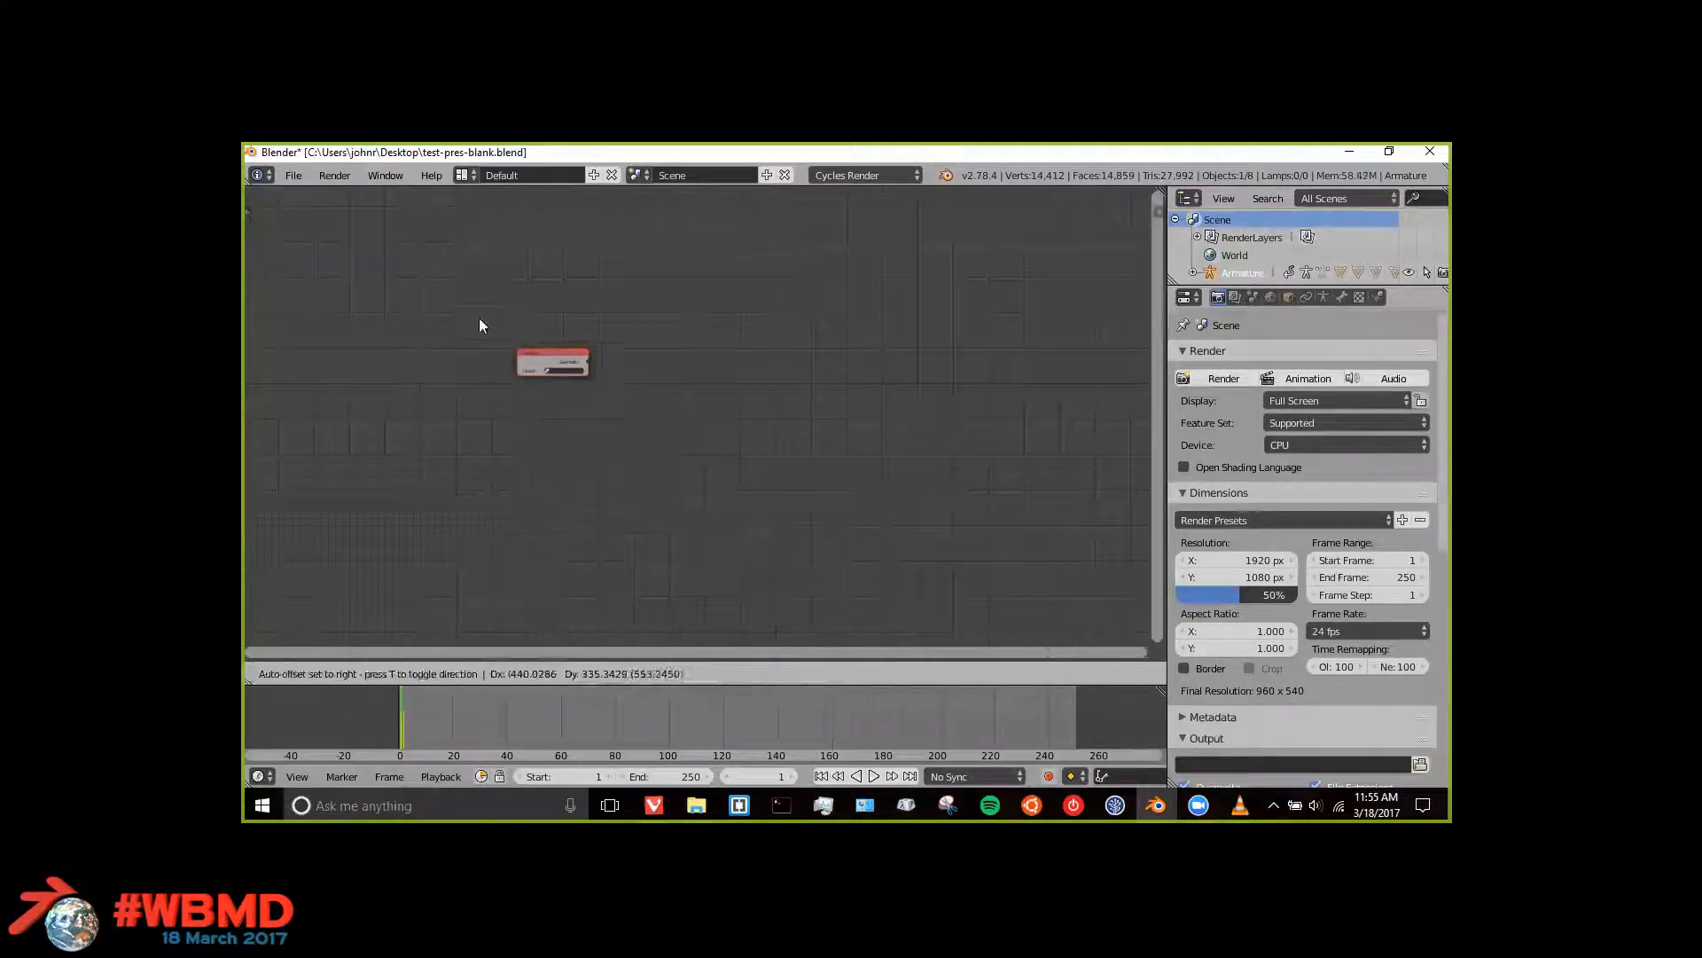
scroll(685, 477, up, 7)
middle_drag(484, 297, 688, 404)
scroll(710, 404, up, 11)
middle_drag(456, 365, 702, 403)
click(701, 401)
click(704, 439)
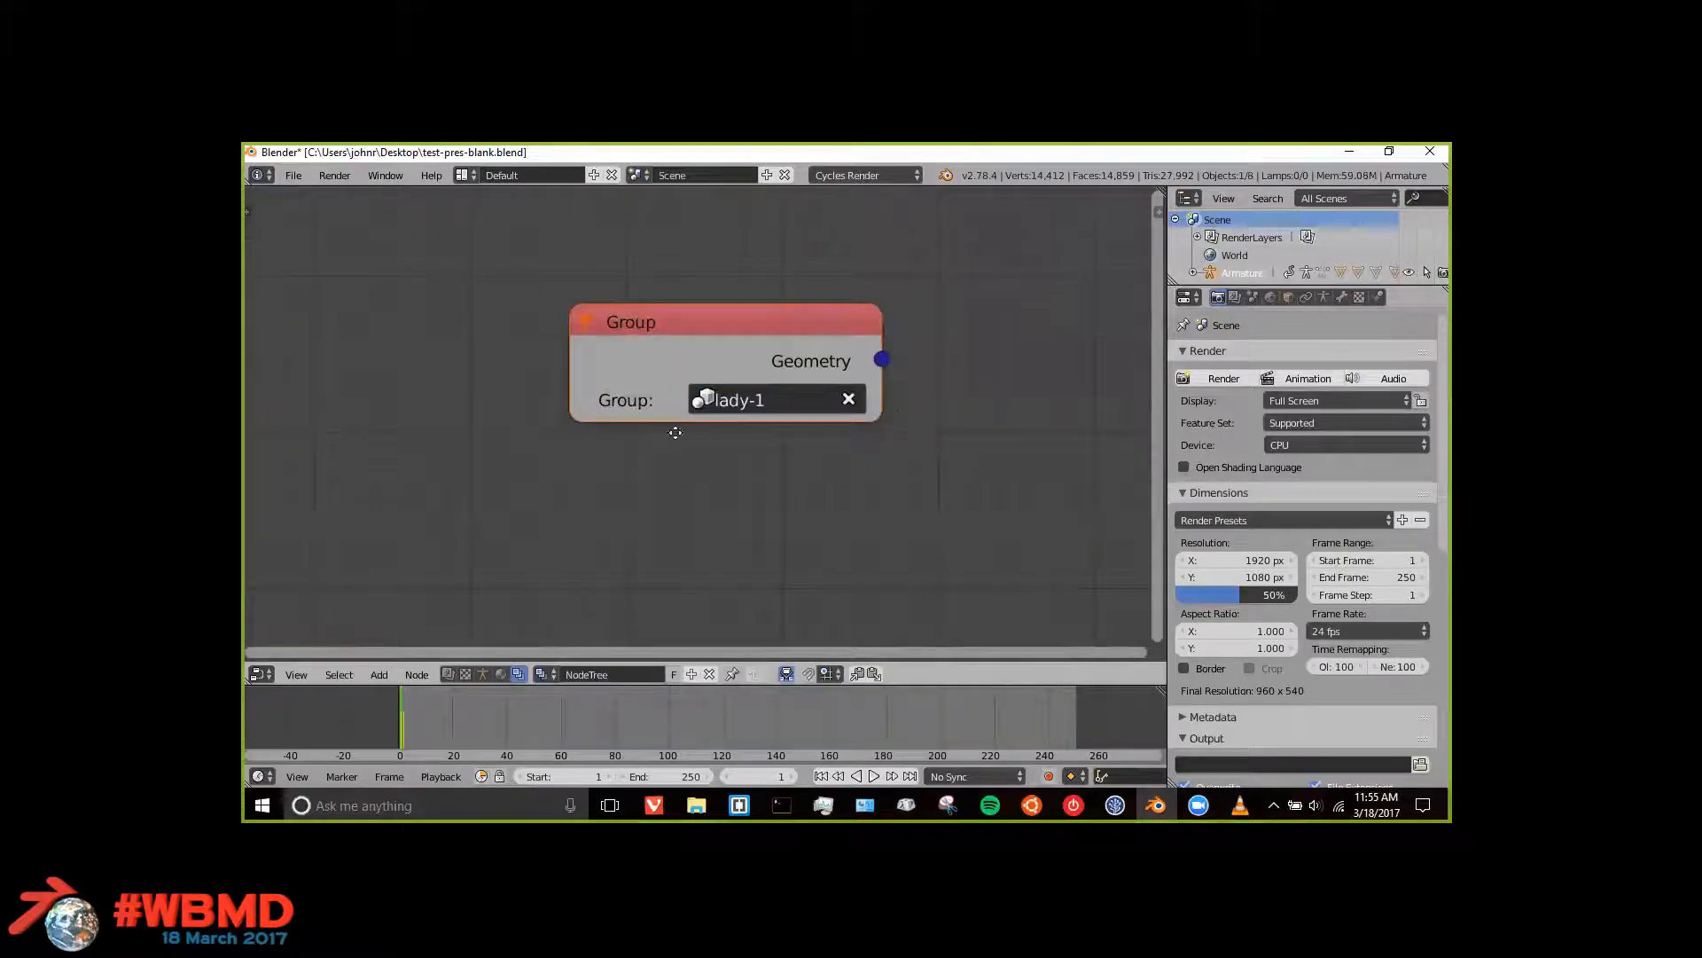
Step: Add a Template node beside the lady-1 Group node
scroll(938, 445, right, 6)
scroll(691, 412, up, 1)
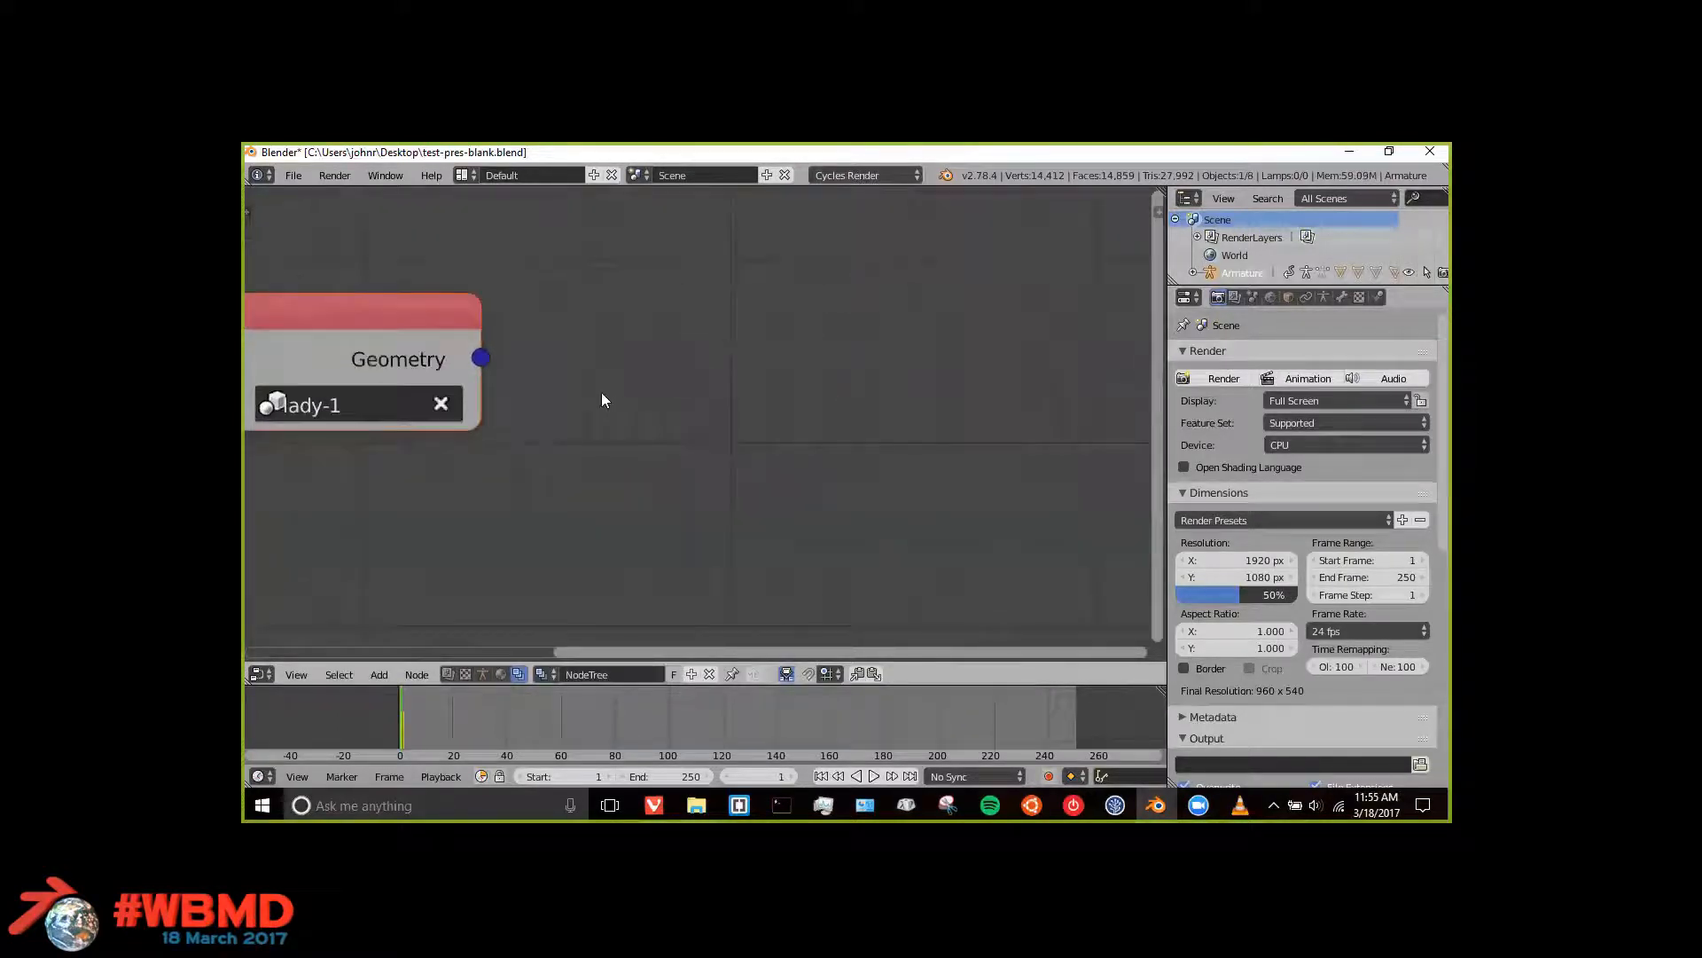
key(shift+a)
key(shift+a)
mouse_move(690, 371)
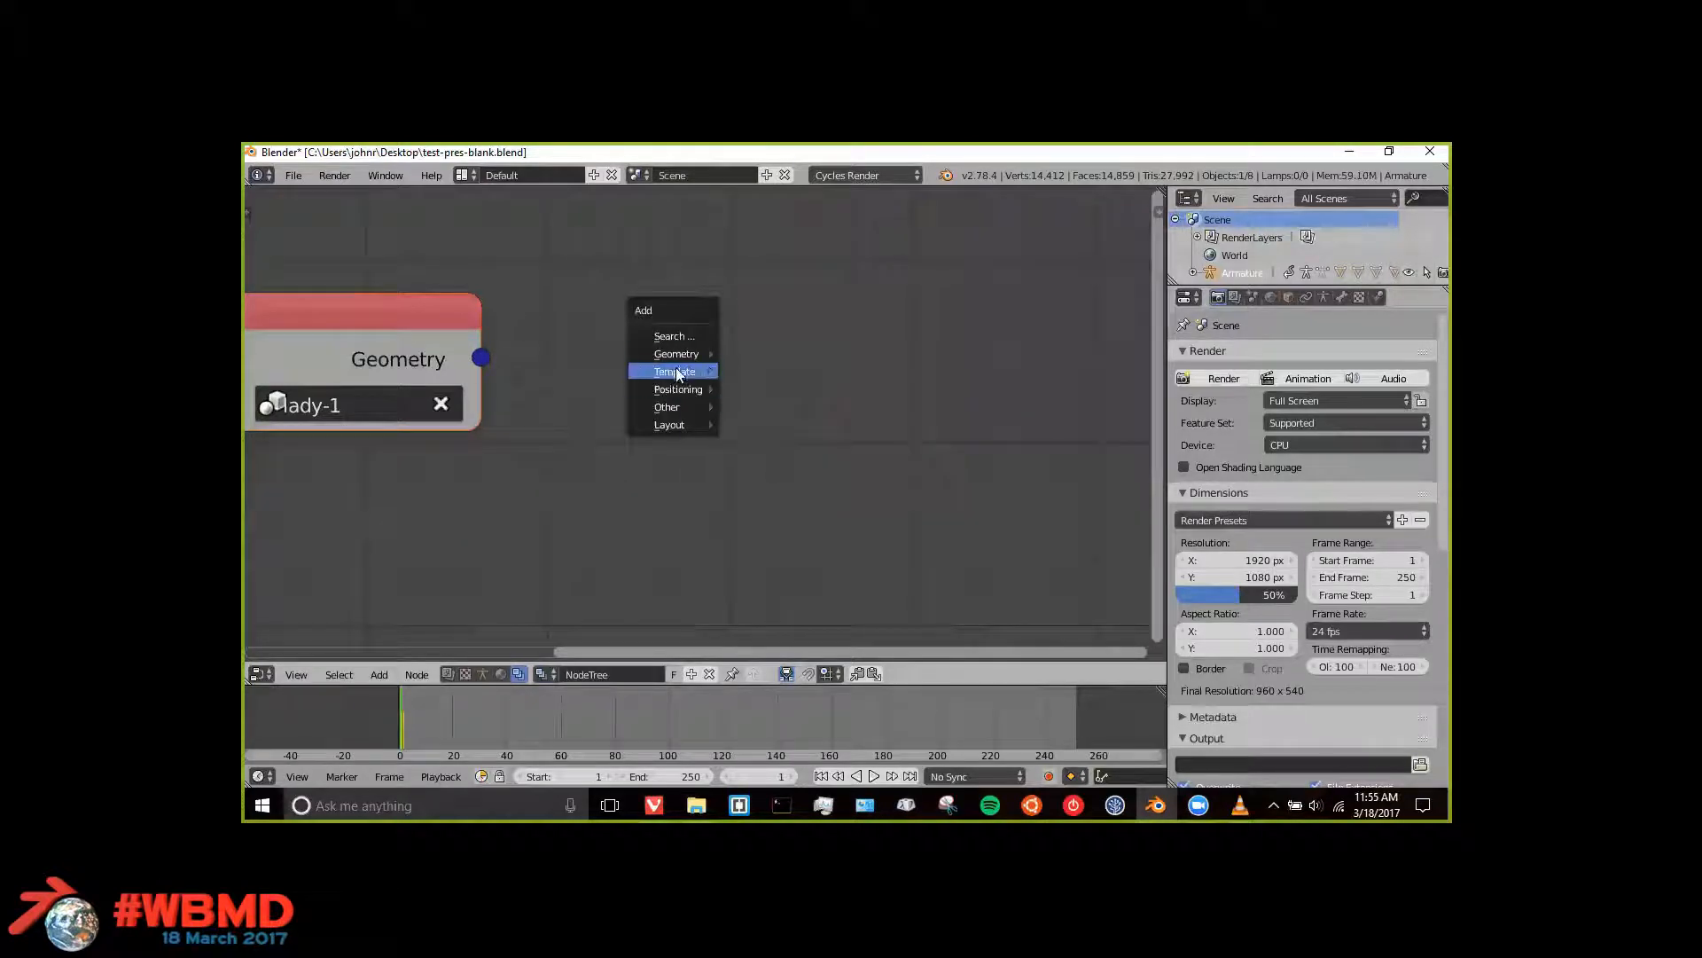
click(766, 371)
click(636, 289)
scroll(763, 501, down, 4)
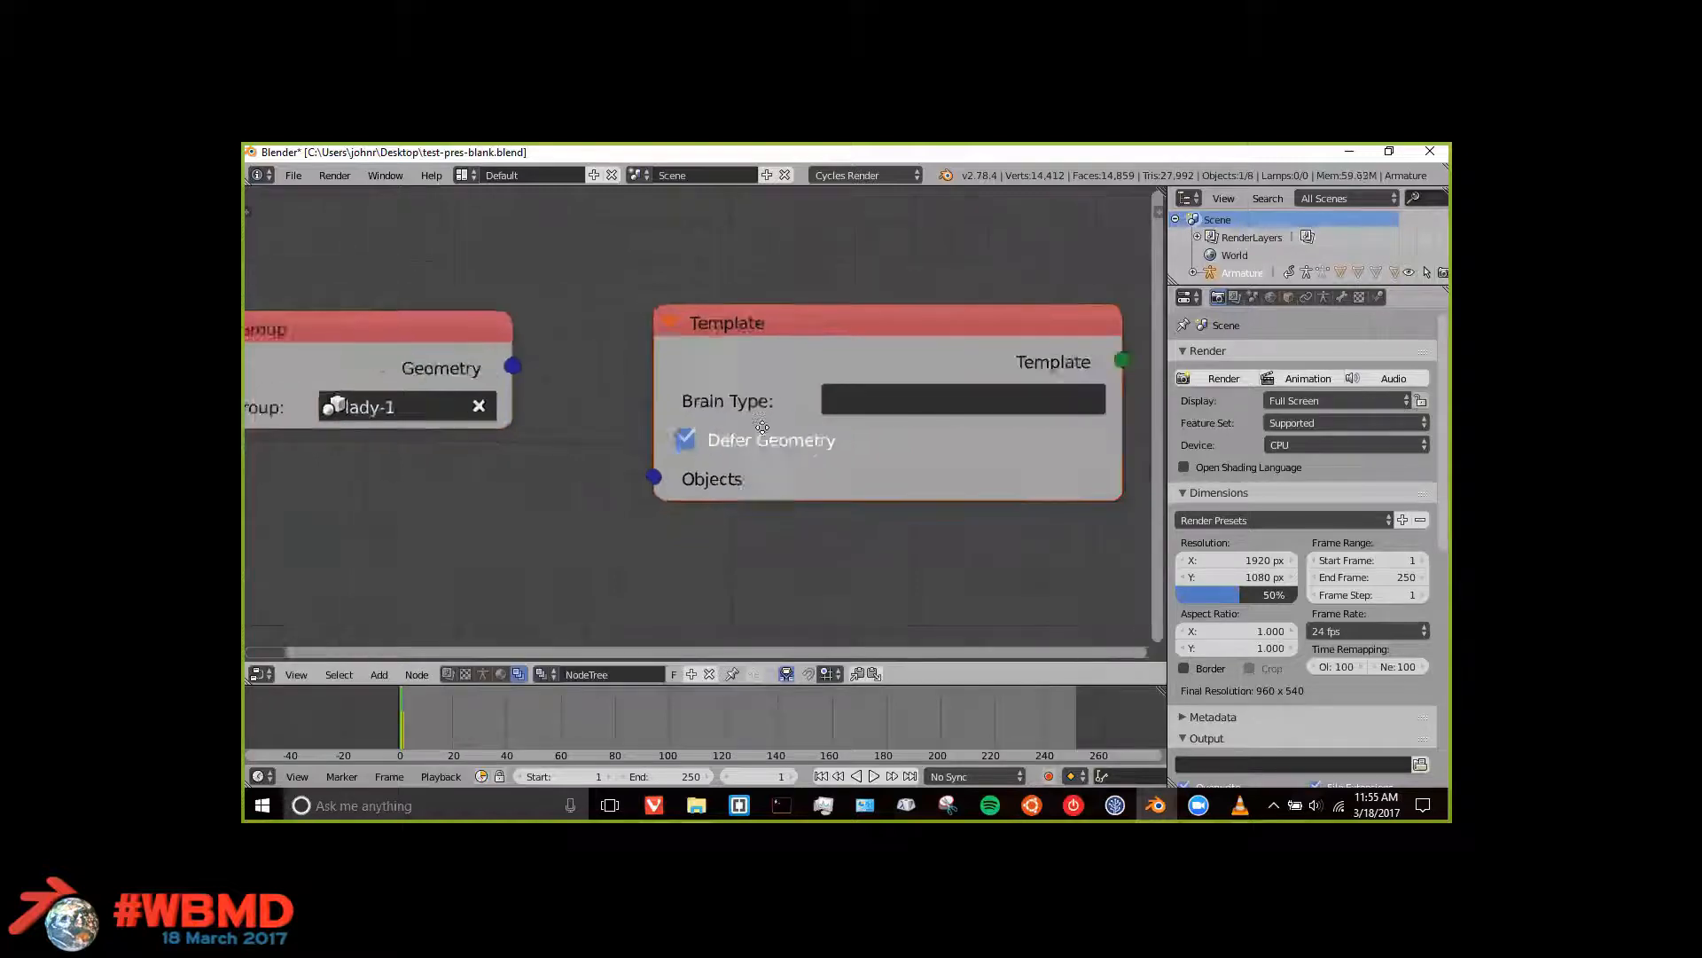
Step: Connect the Group node's Geometry output to the Template node's Objects input
middle_drag(769, 511, 711, 418)
scroll(711, 419, up, 5)
shift+scroll(462, 344, up, 2)
drag(382, 248, 567, 396)
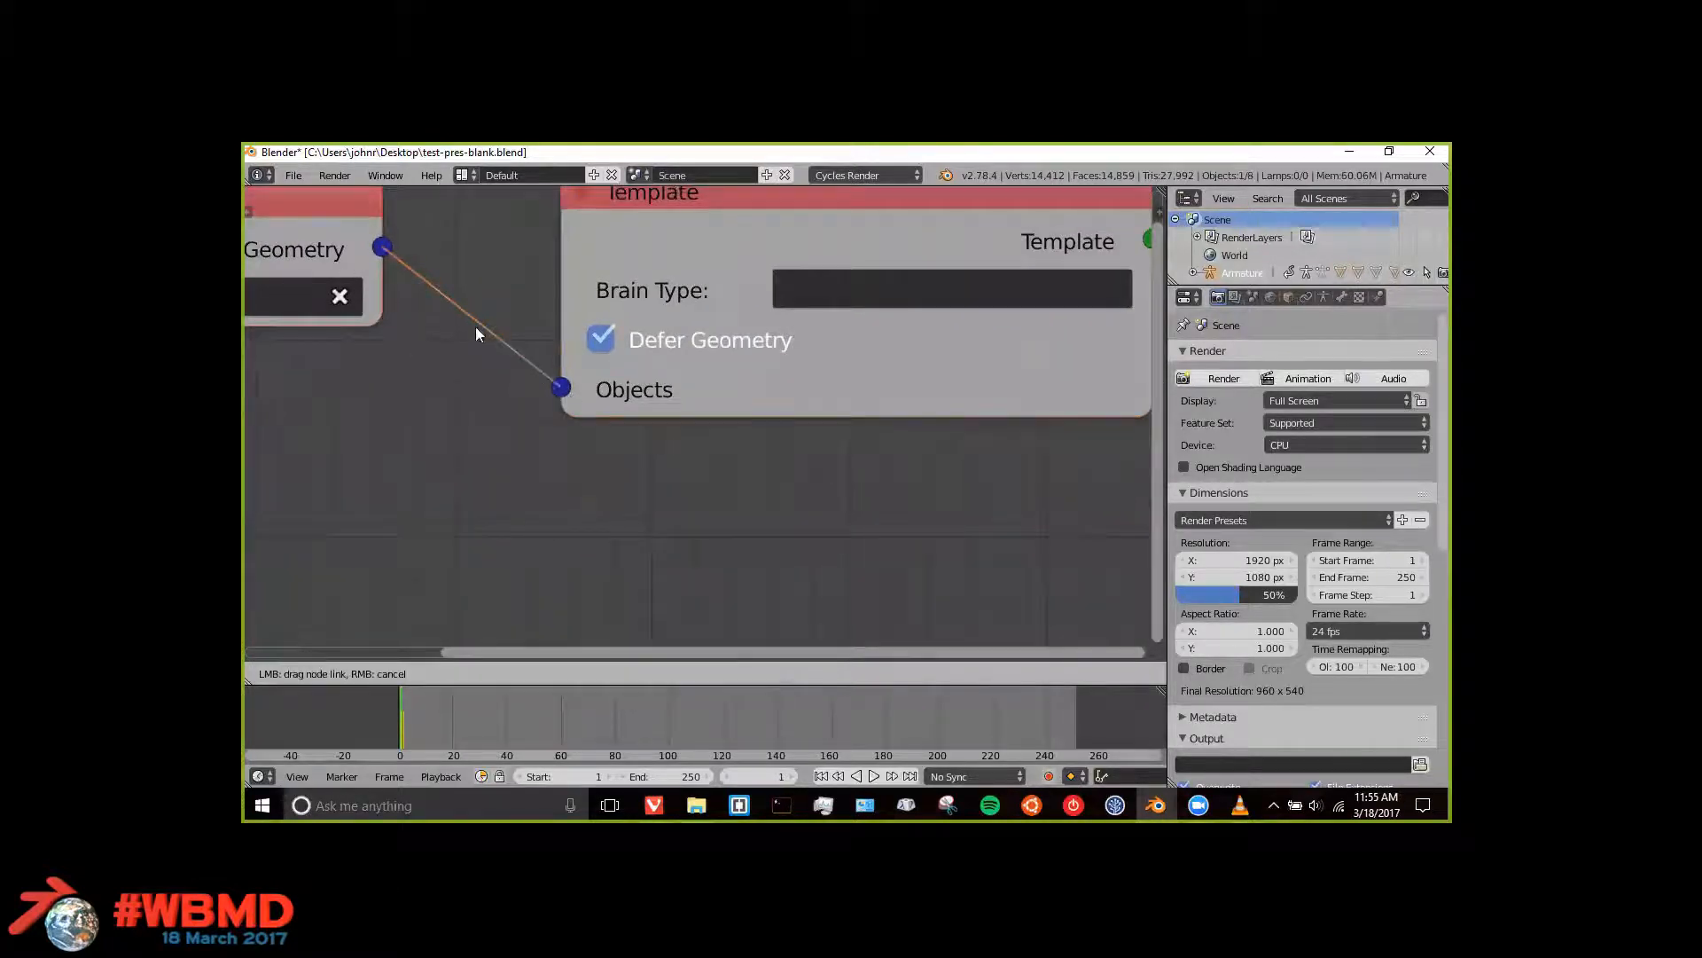
shift+scroll(477, 362, up, 1)
Step: Turn off Defer Geometry on the Template node and set its Brain Type to lady
click(678, 362)
middle_drag(919, 319, 589, 364)
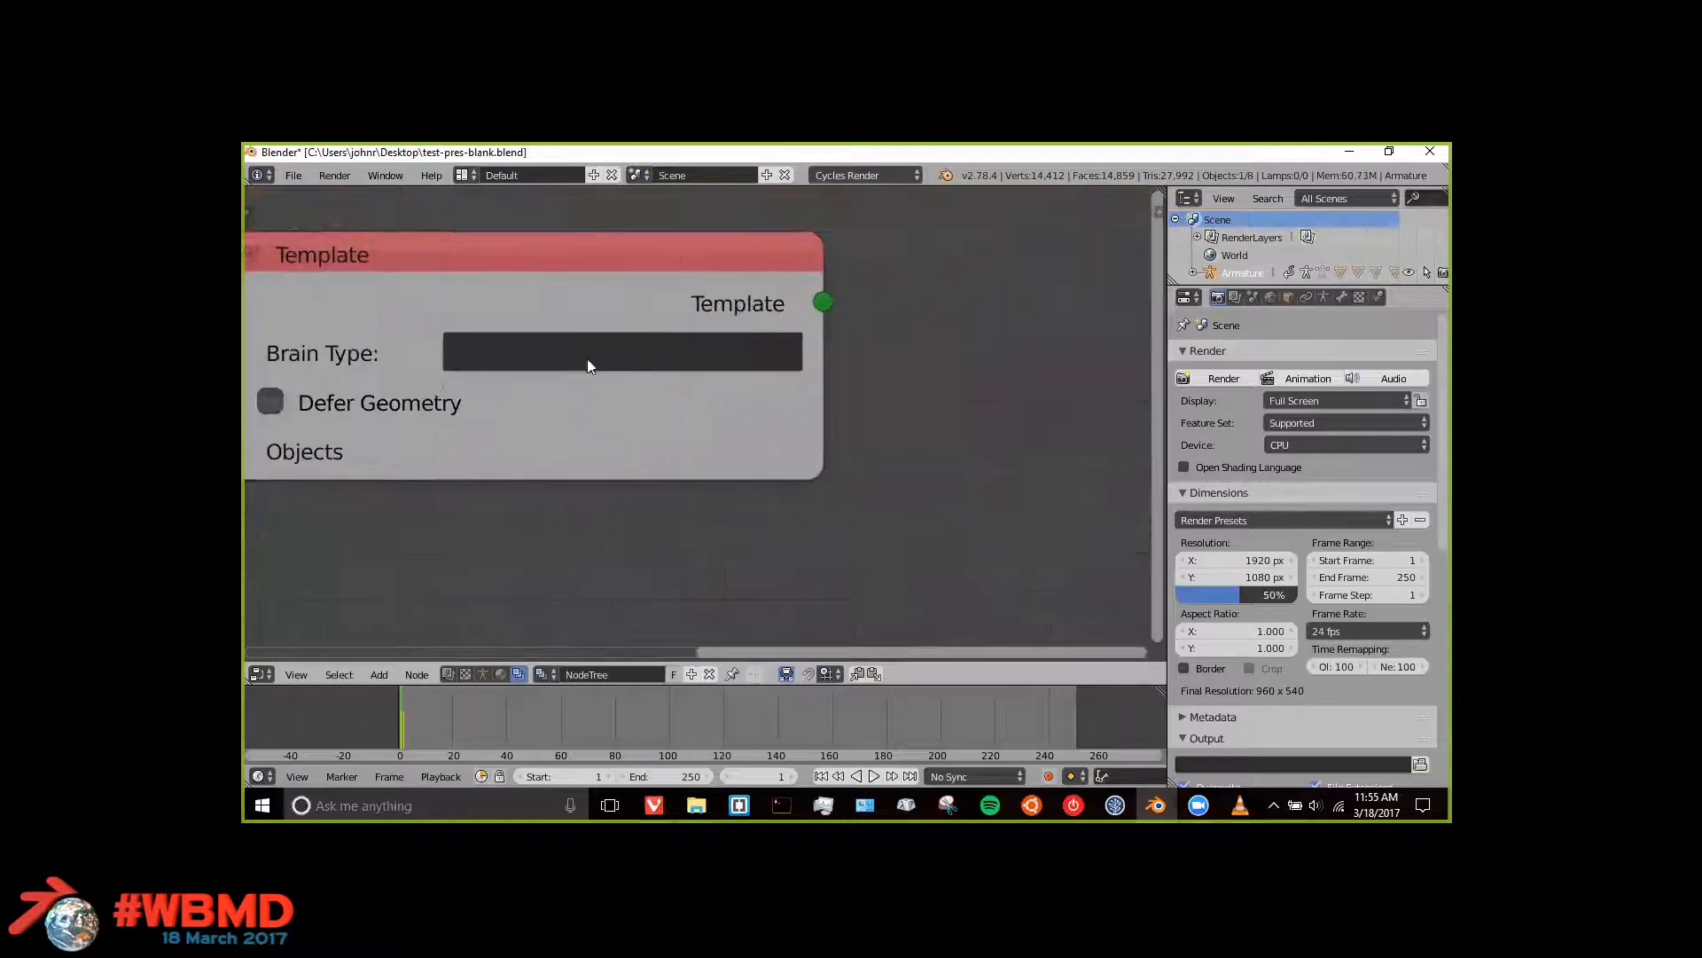
click(541, 344)
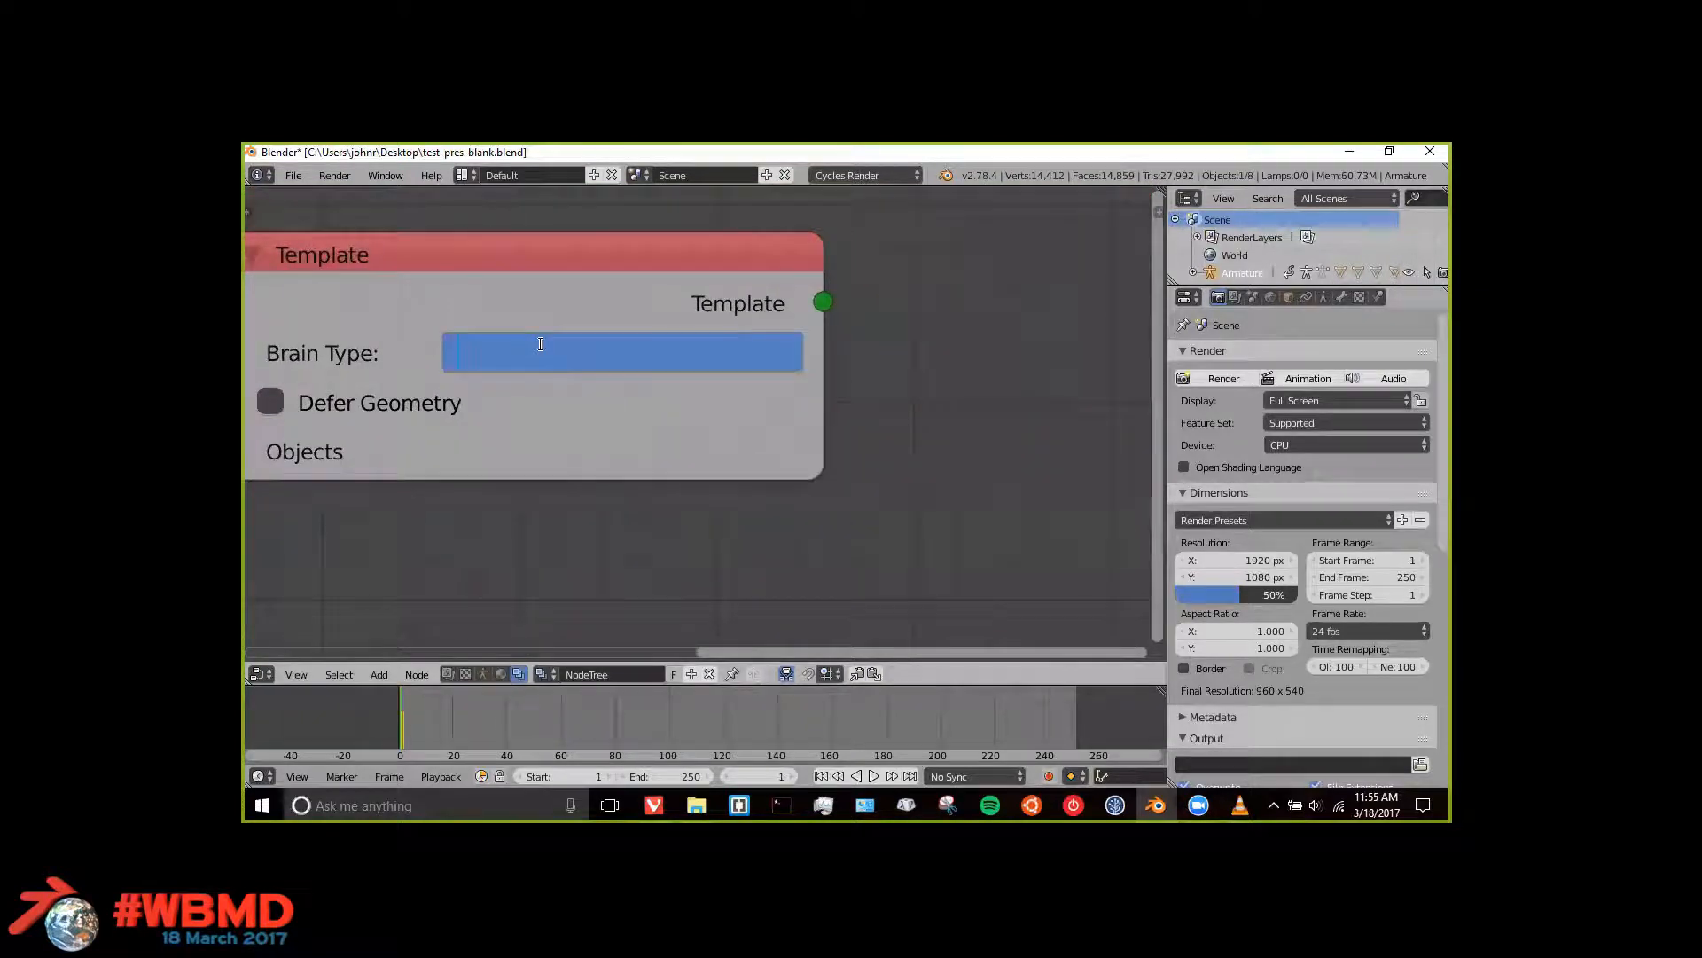
text(lady)
key(Return)
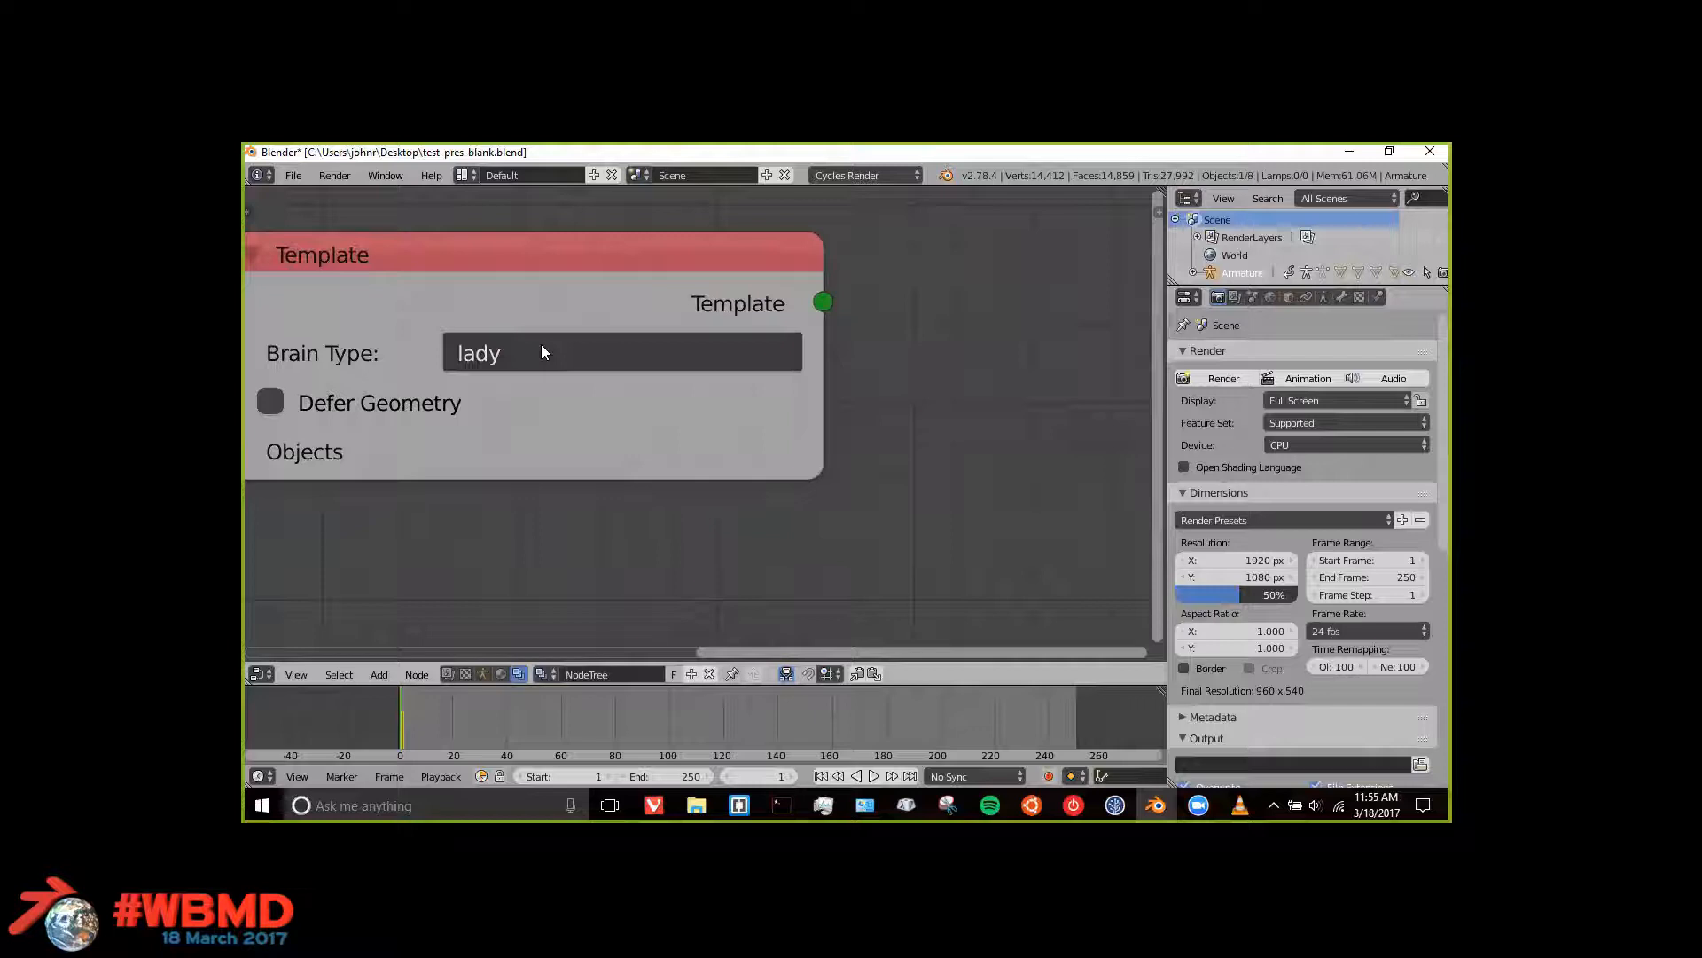
Step: Add a Random Positioning node beyond the Template node, move it farther away and connect the Template output to its Template input
middle_drag(847, 350, 525, 384)
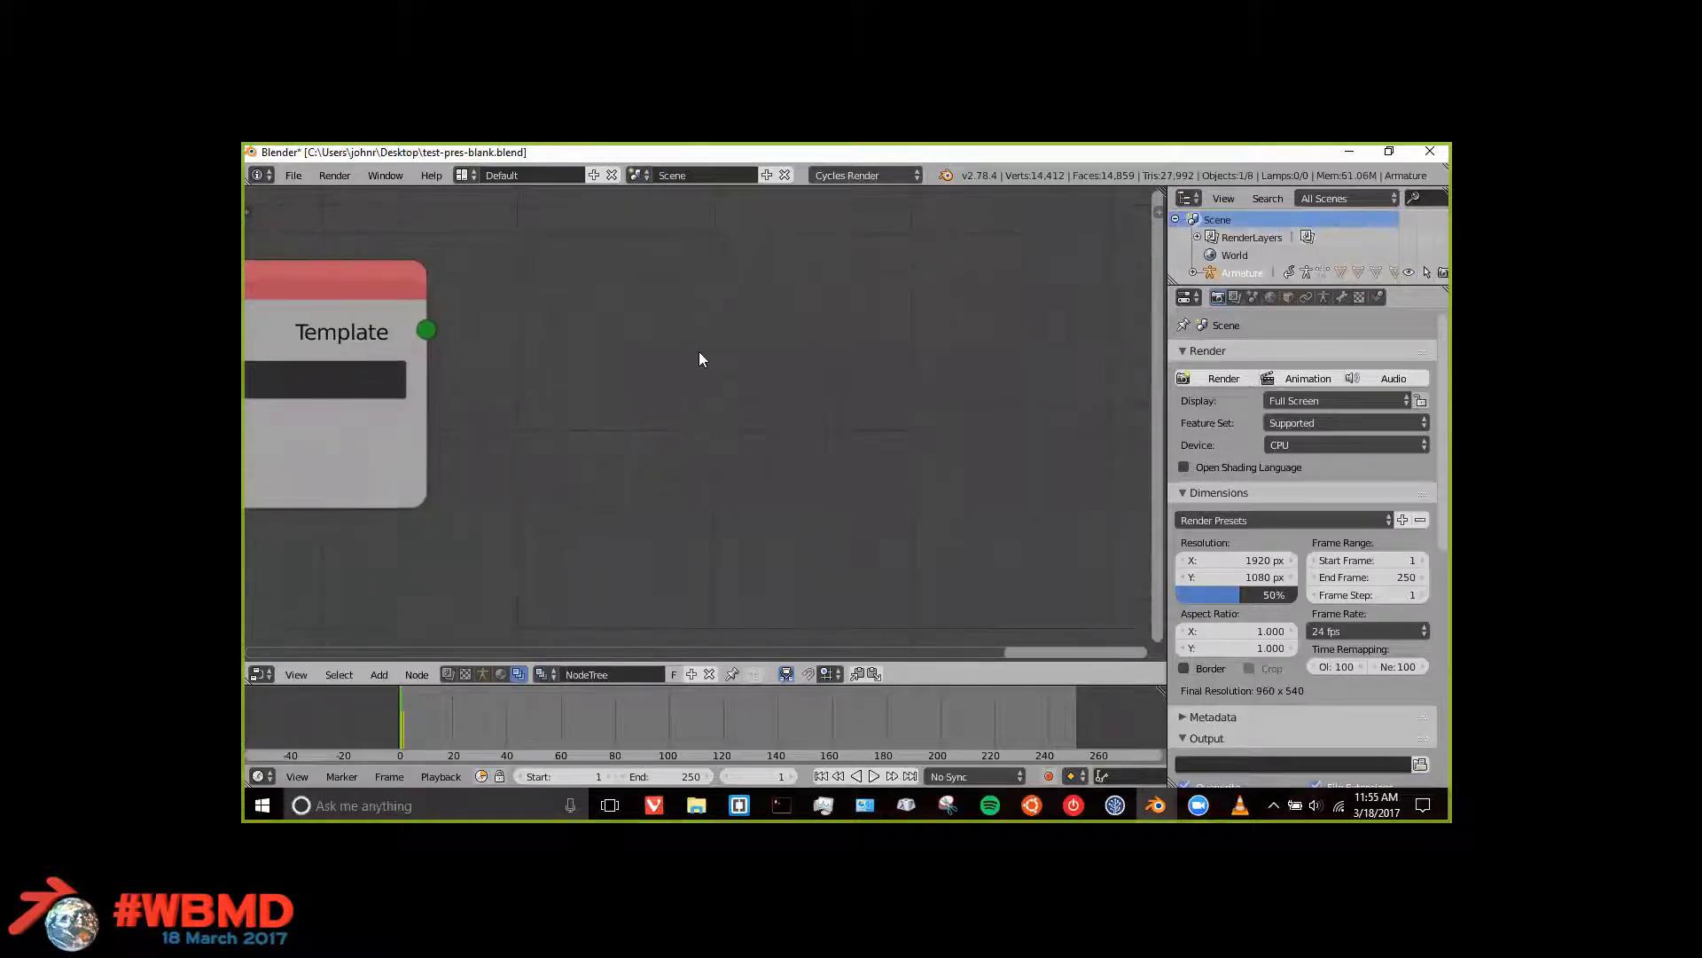
key(shift+a)
mouse_move(692, 371)
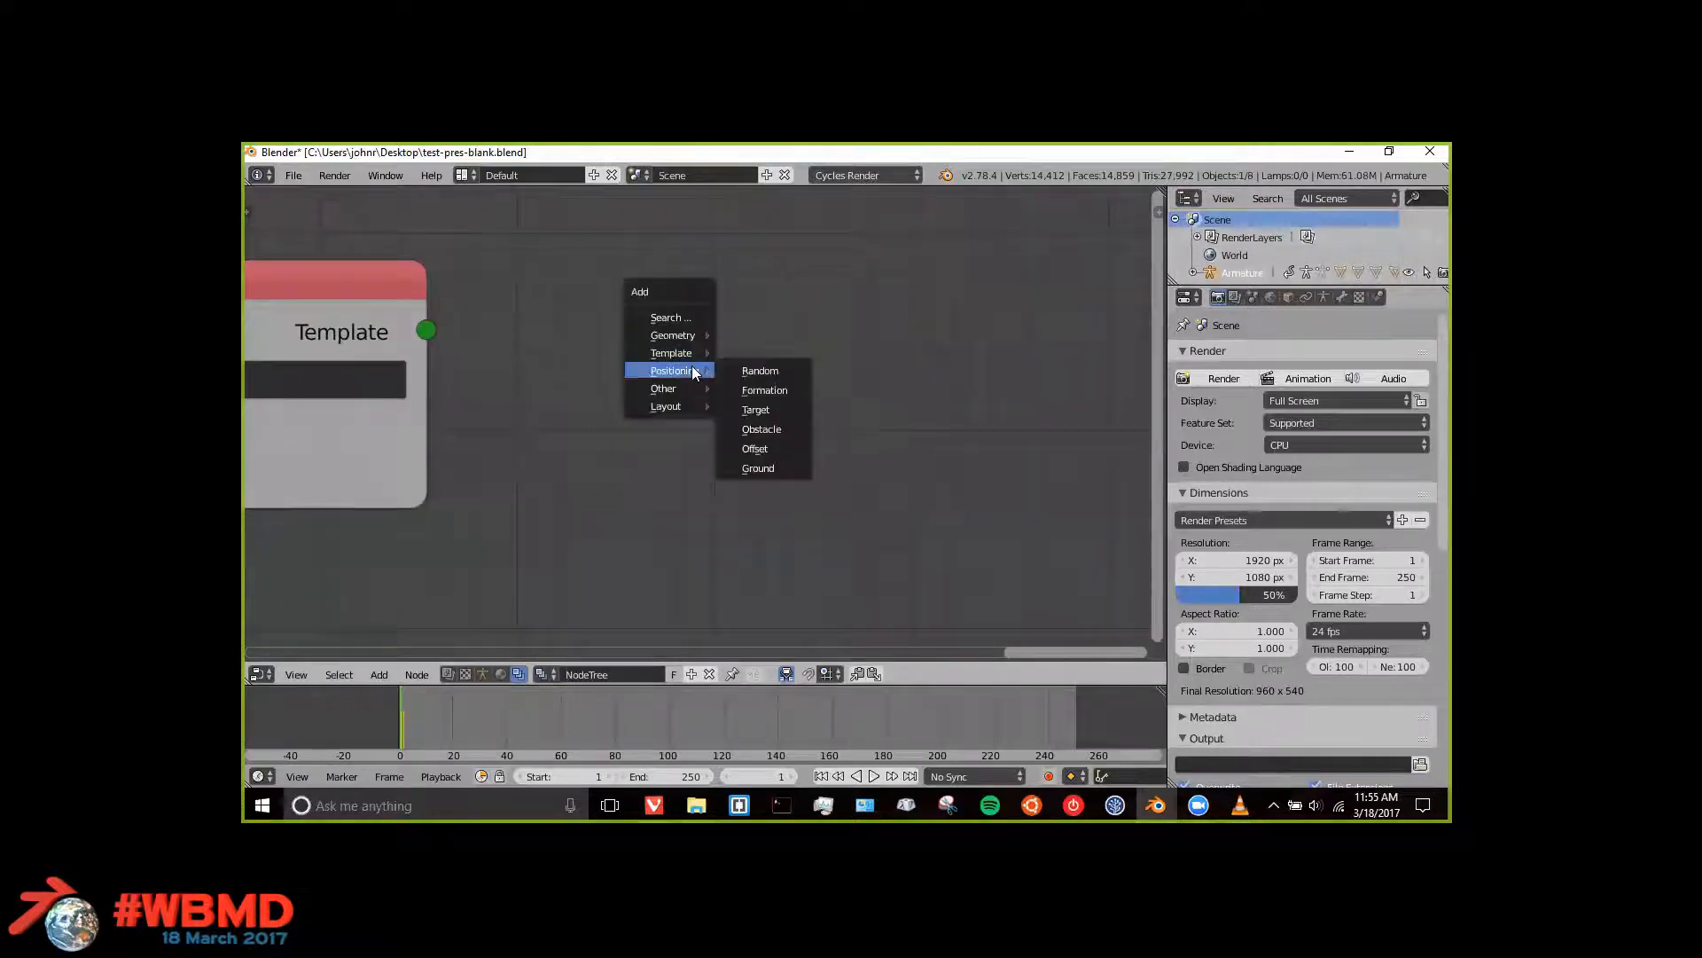
click(766, 368)
click(545, 239)
scroll(694, 343, down, 4)
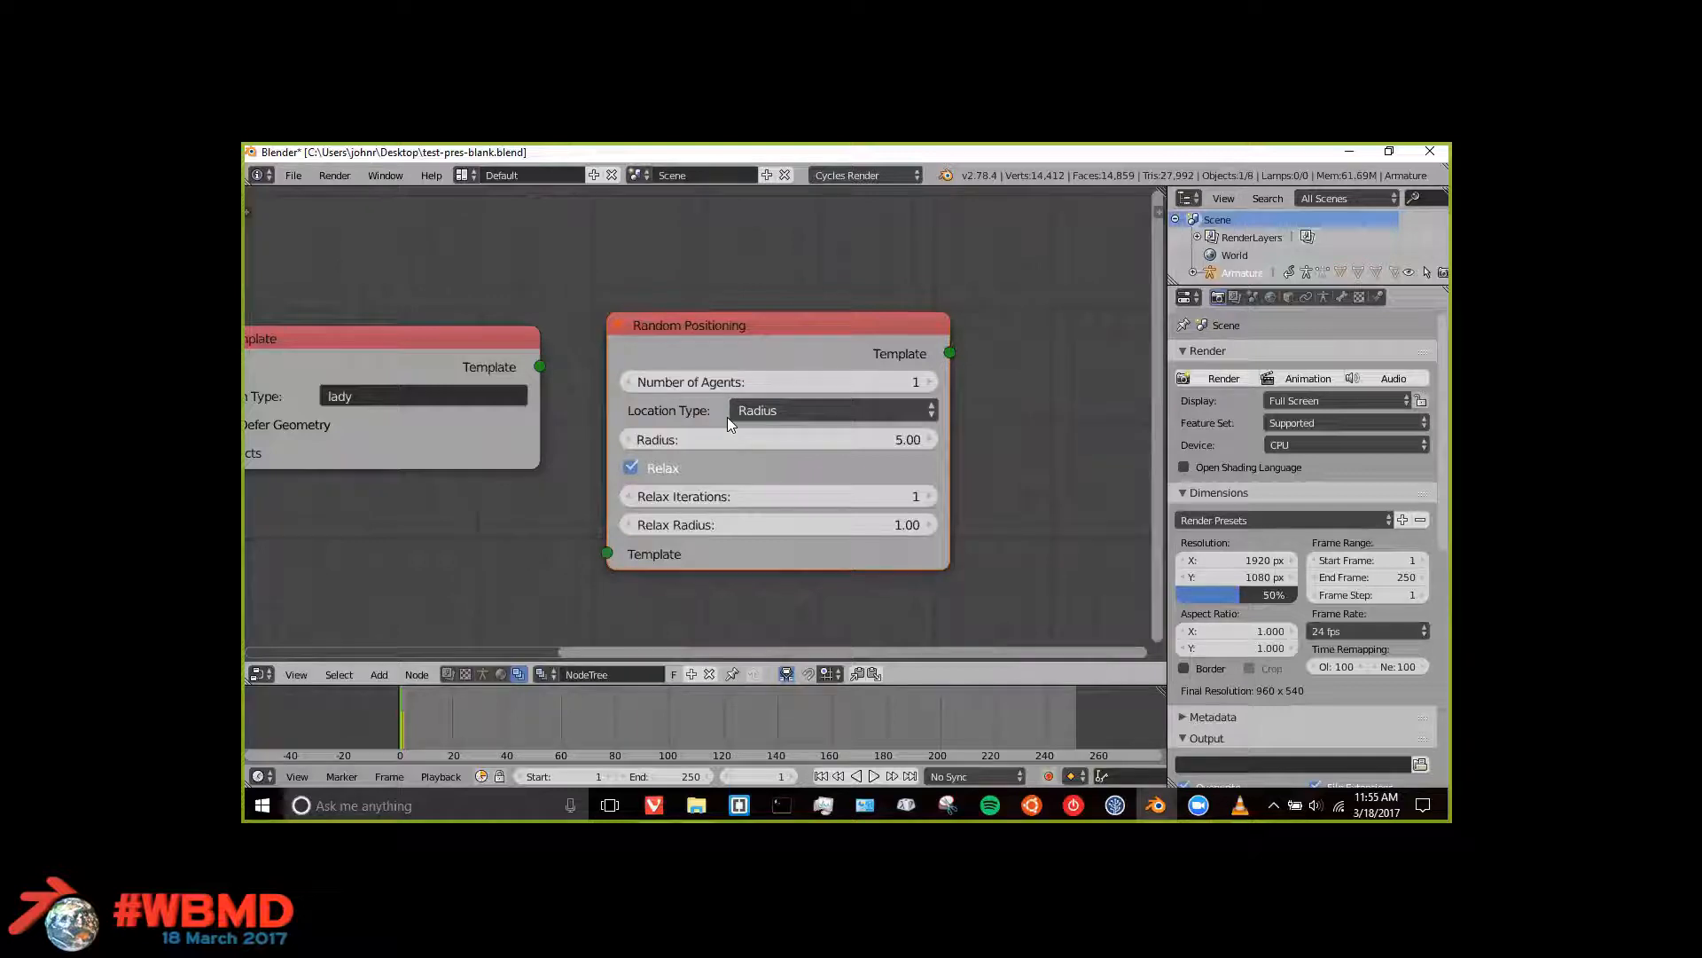
drag(682, 337, 877, 332)
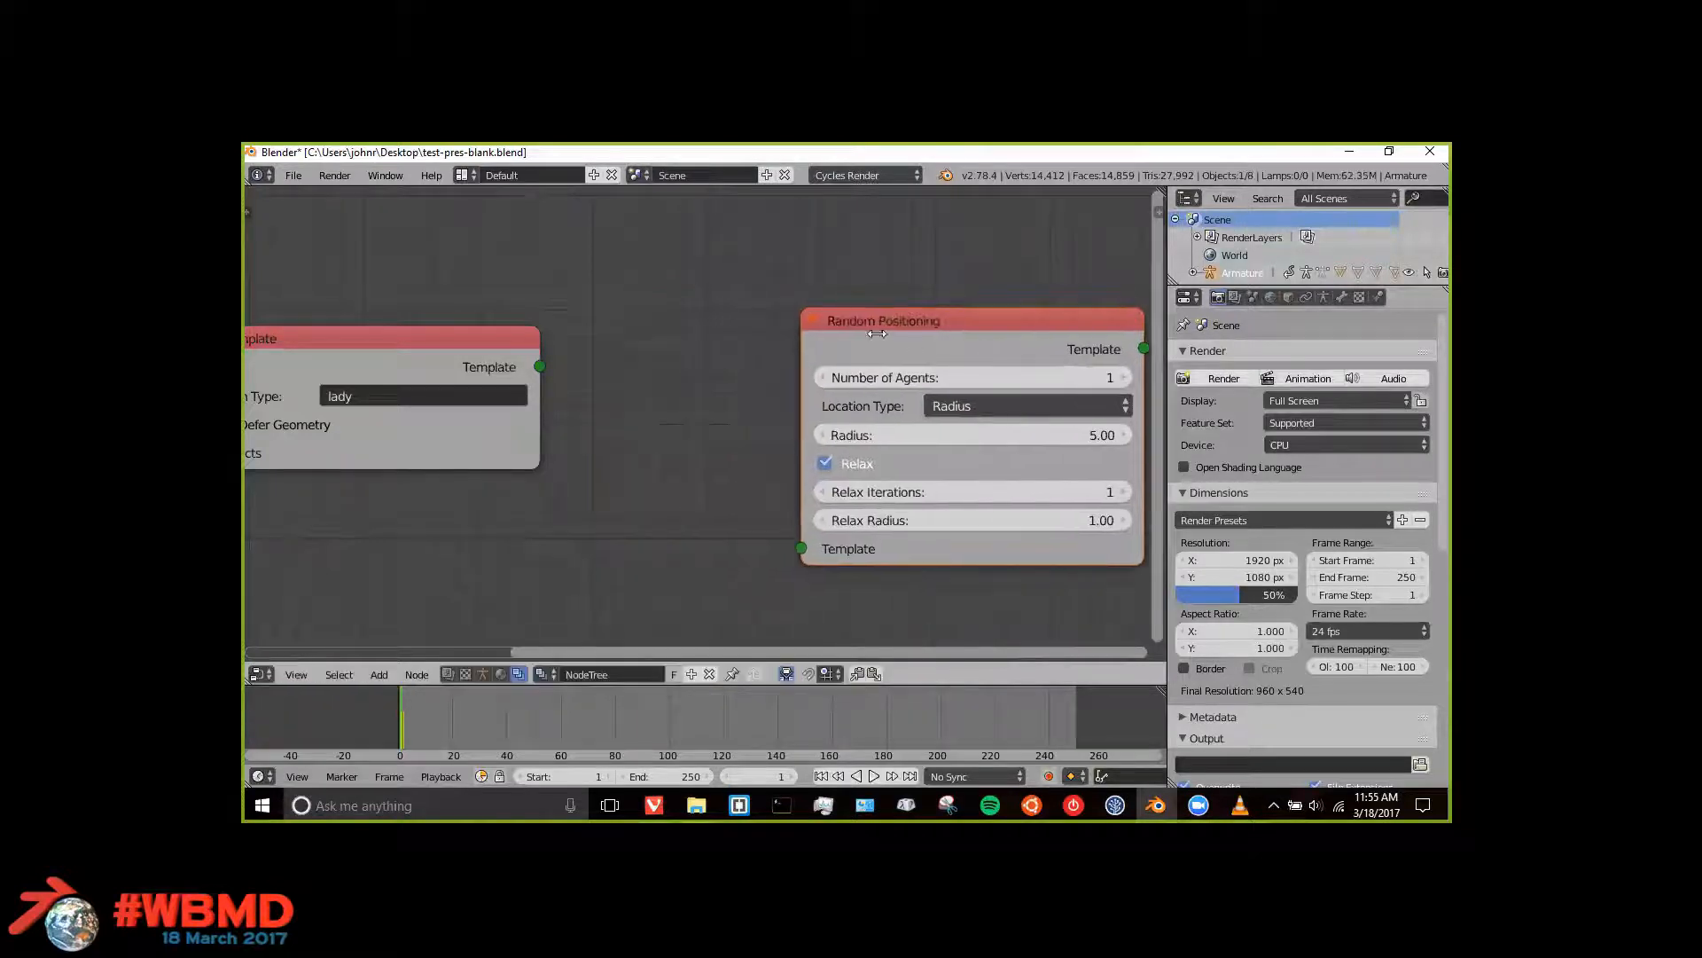
drag(539, 367, 807, 542)
Step: Set the Random Positioning node's Number of Agents to 50
middle_drag(564, 450, 266, 404)
scroll(621, 427, up, 4)
middle_drag(561, 256, 811, 325)
scroll(669, 328, up, 2)
scroll(609, 282, down, 2)
scroll(665, 277, up, 3)
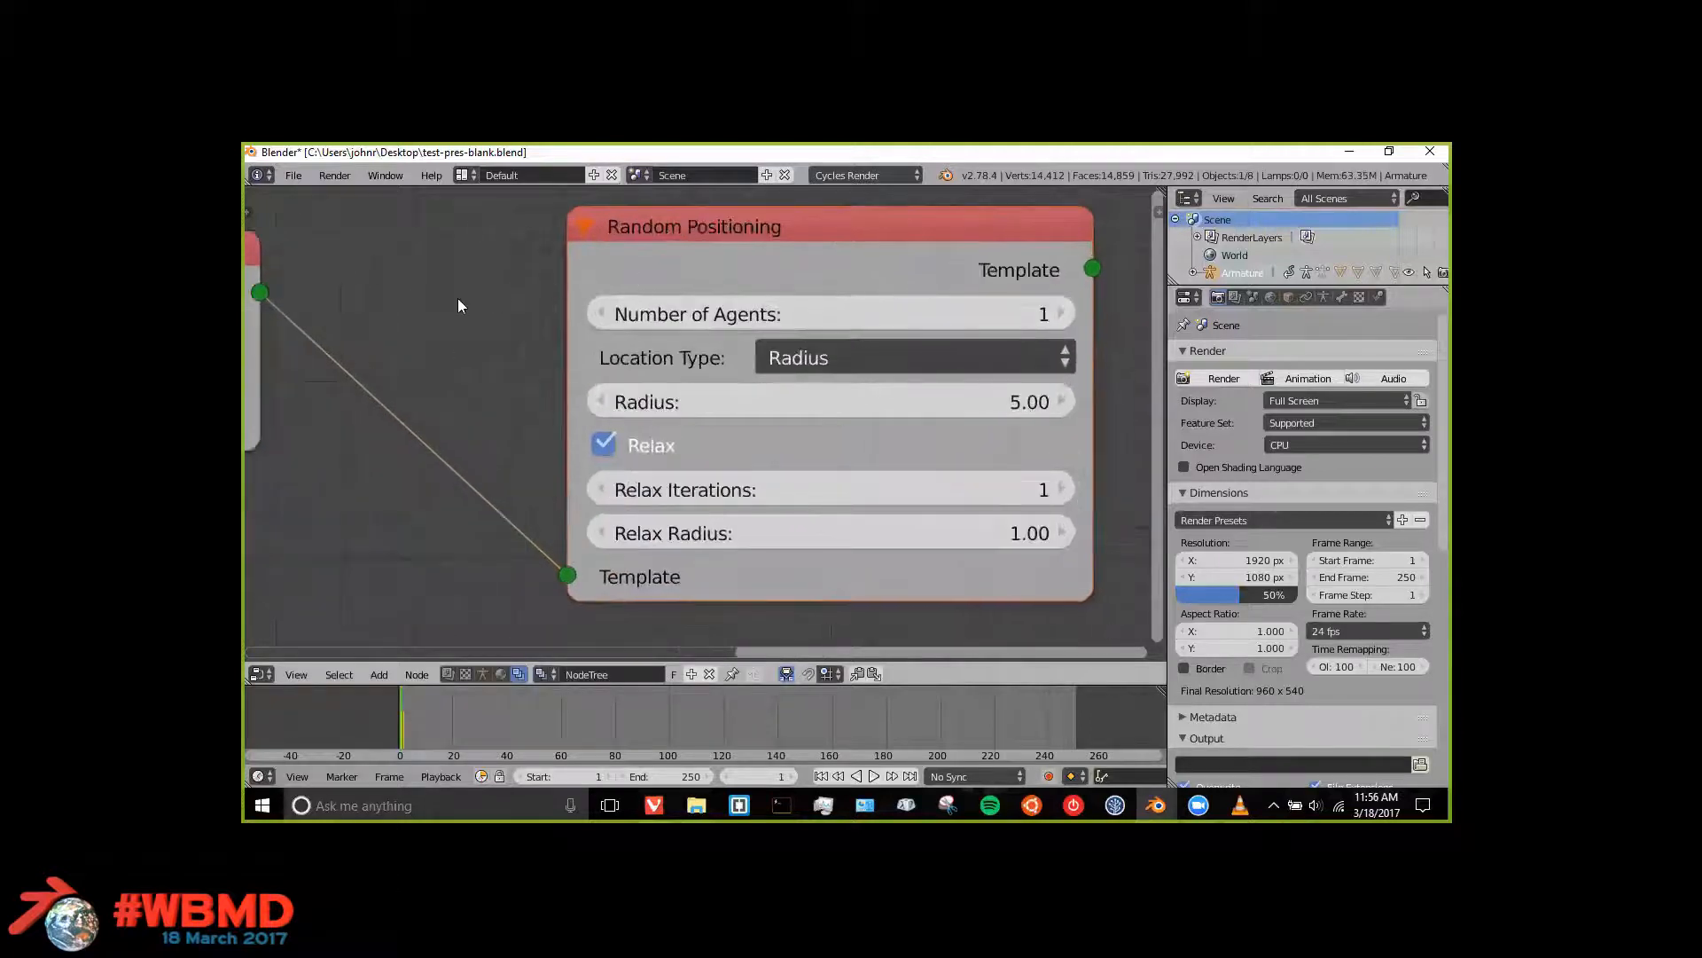
click(671, 301)
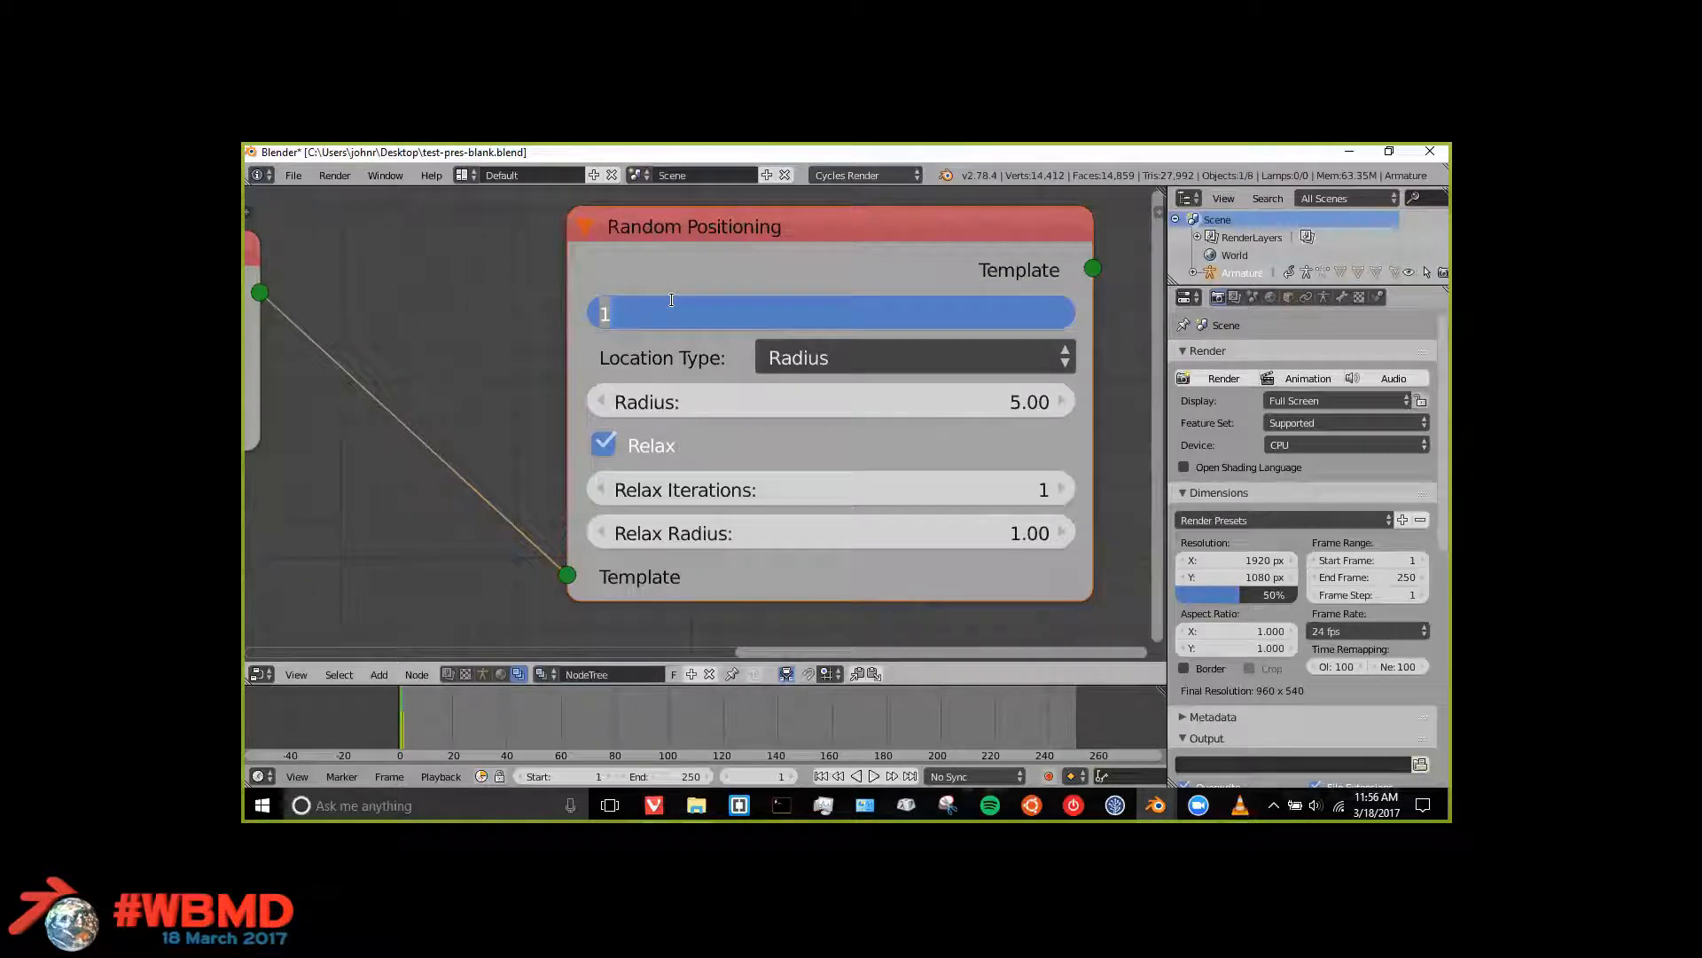
text(50)
key(Return)
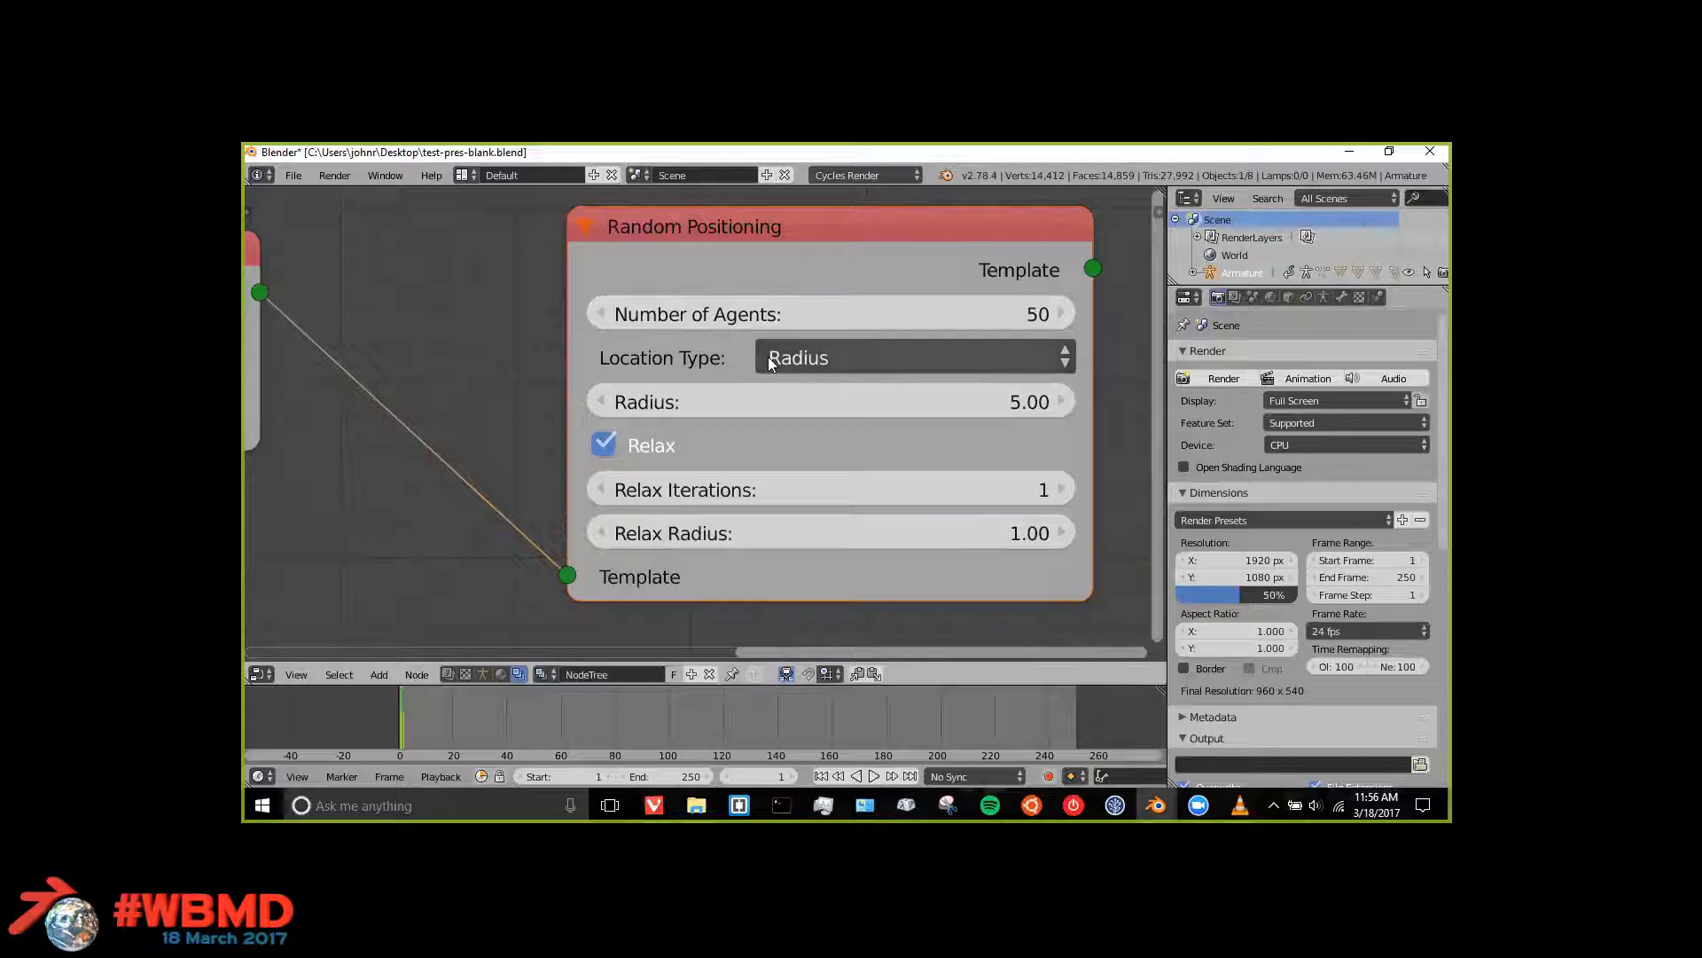
Step: Set the Random Positioning node's Location Type to Area and widen the node slightly
click(795, 356)
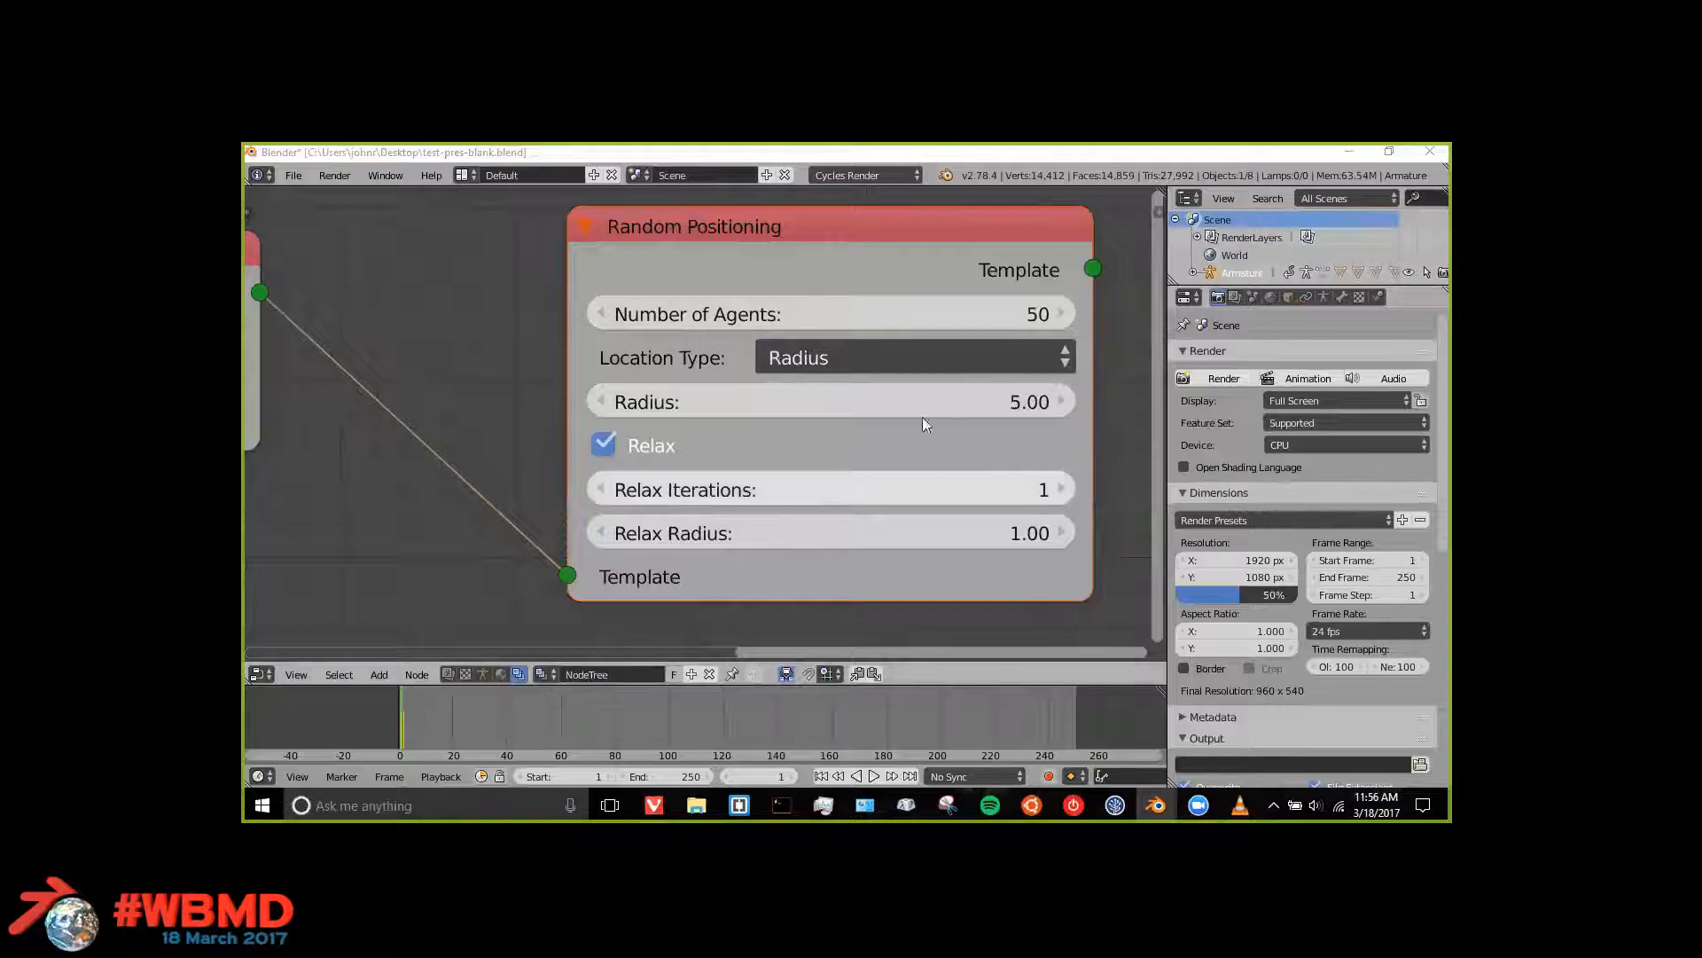
click(833, 359)
click(809, 438)
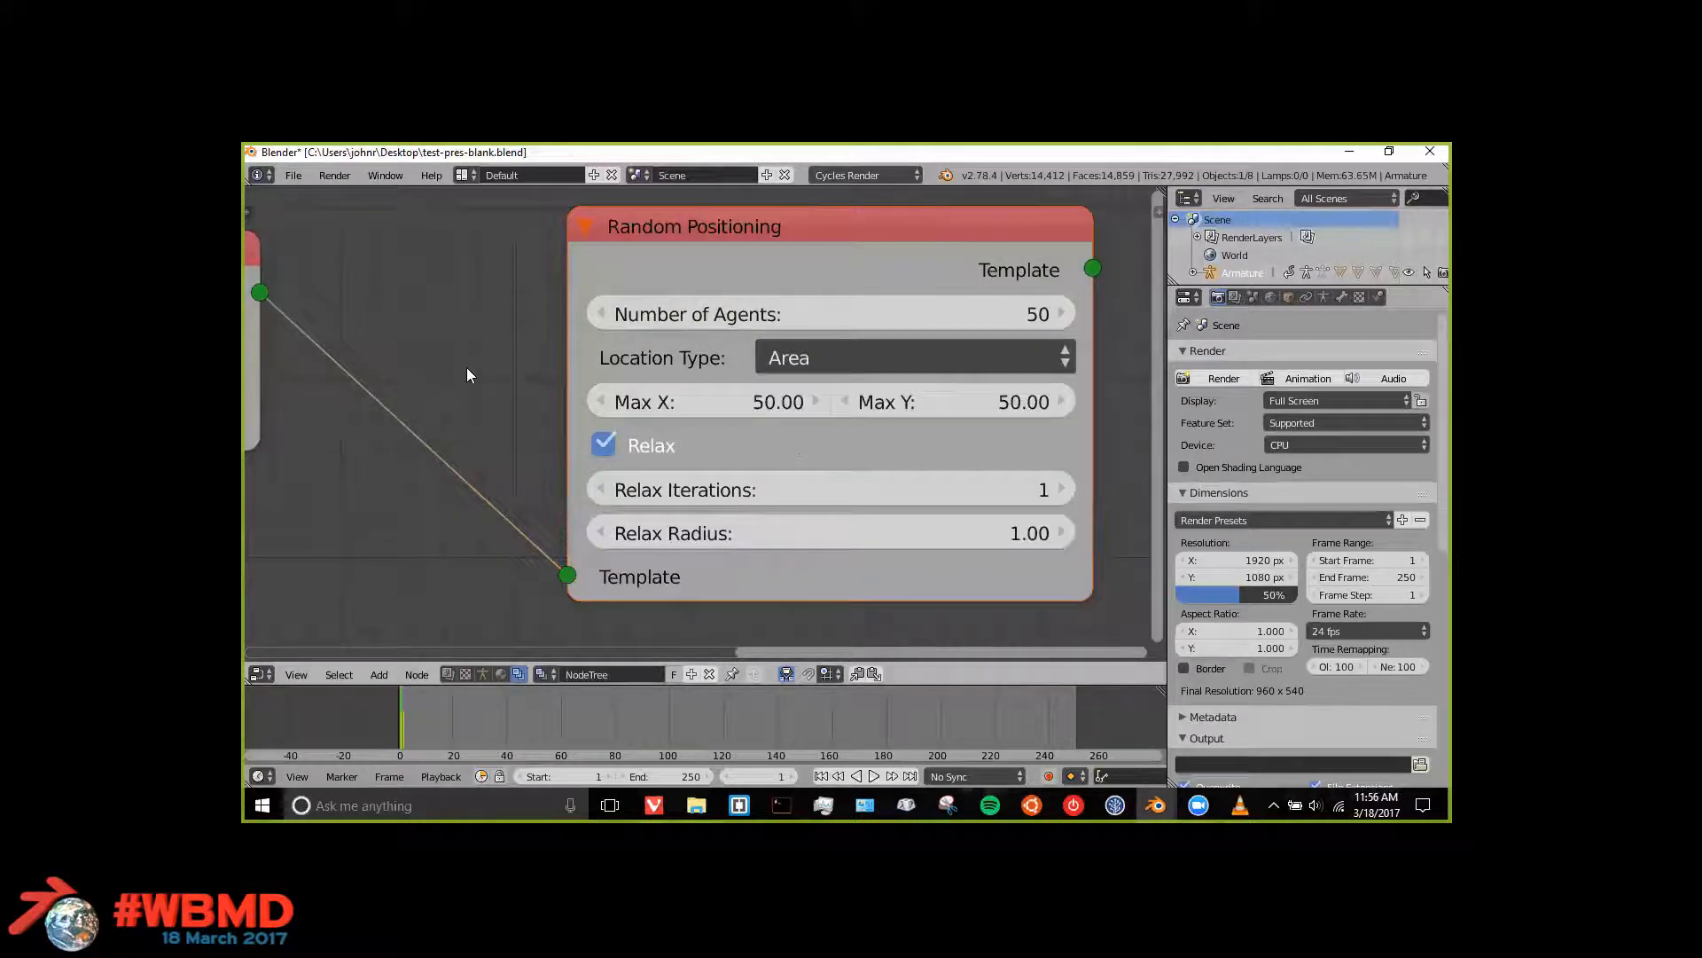
drag(568, 353, 504, 349)
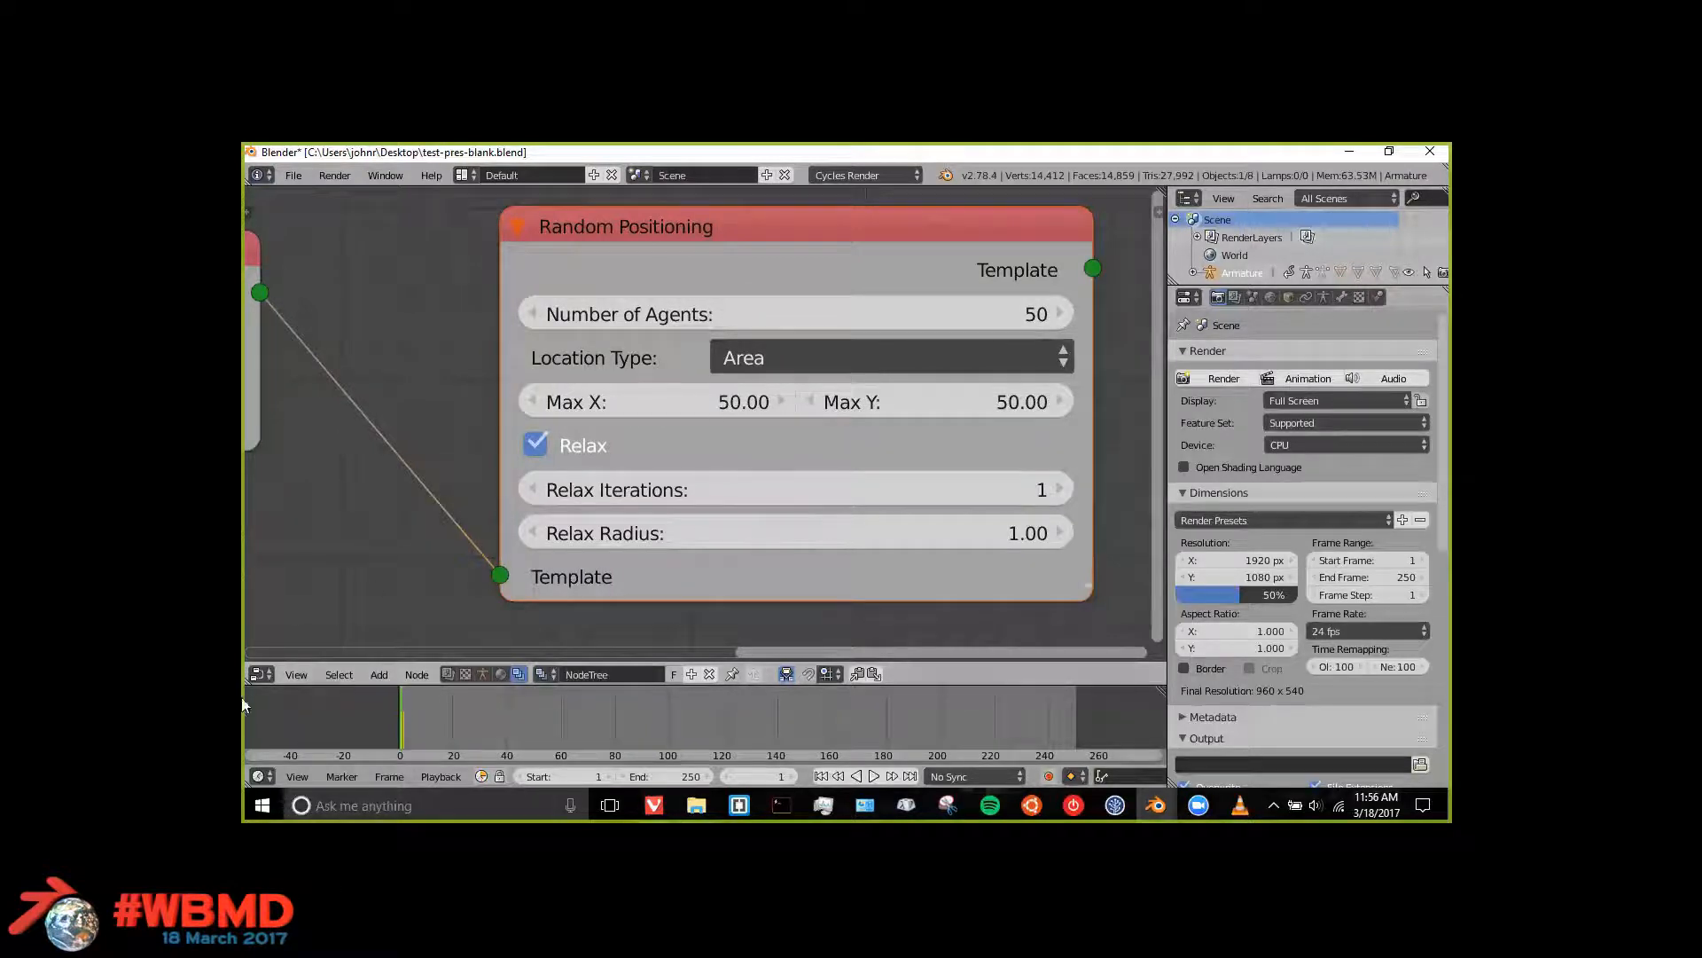
Step: Return the Node Editor area to the 3D View and look at the character and ground grid from a distance
click(260, 674)
click(284, 654)
middle_drag(741, 464, 757, 415)
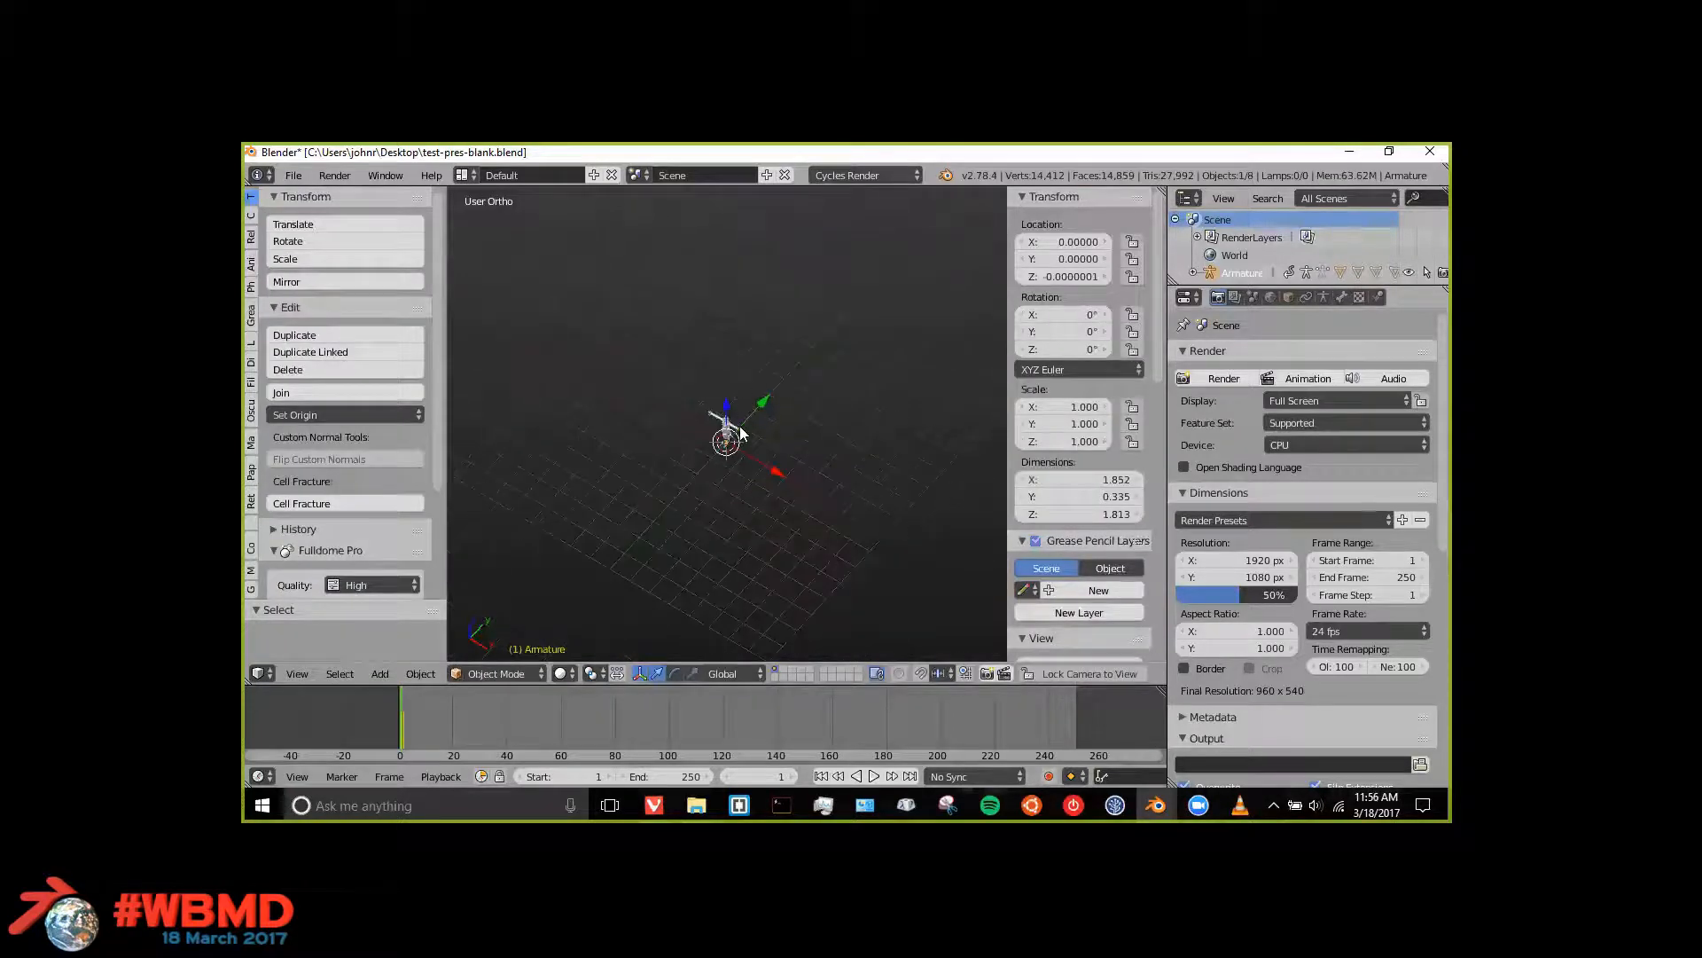
click(256, 676)
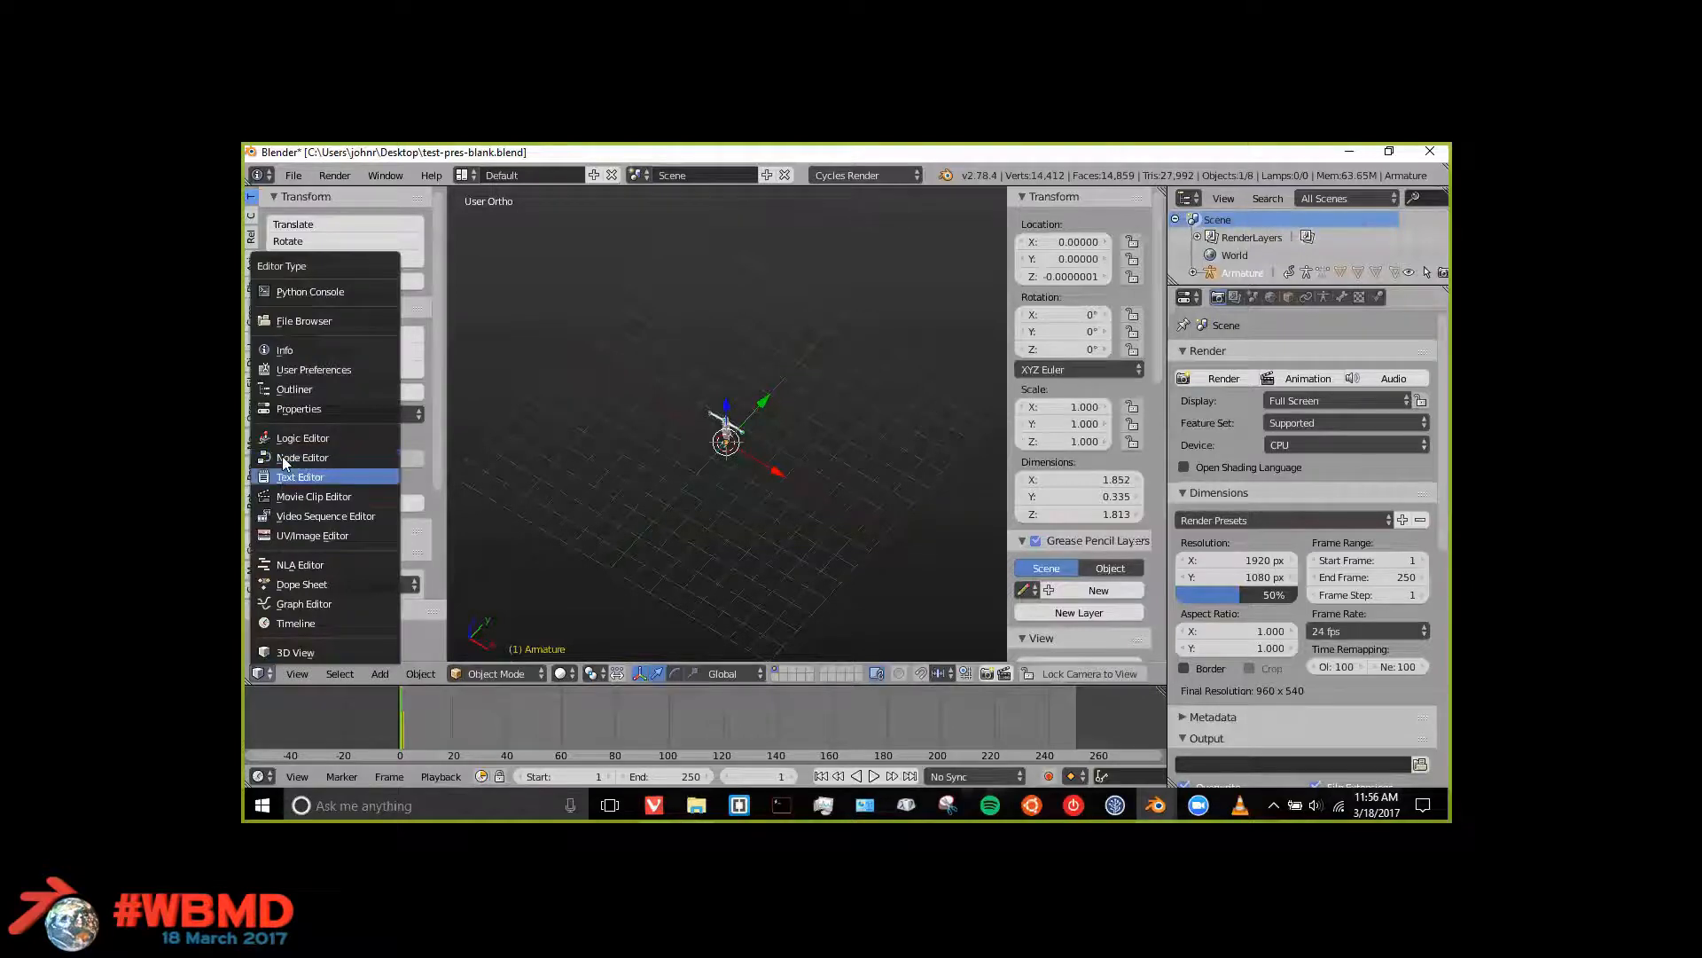
click(285, 458)
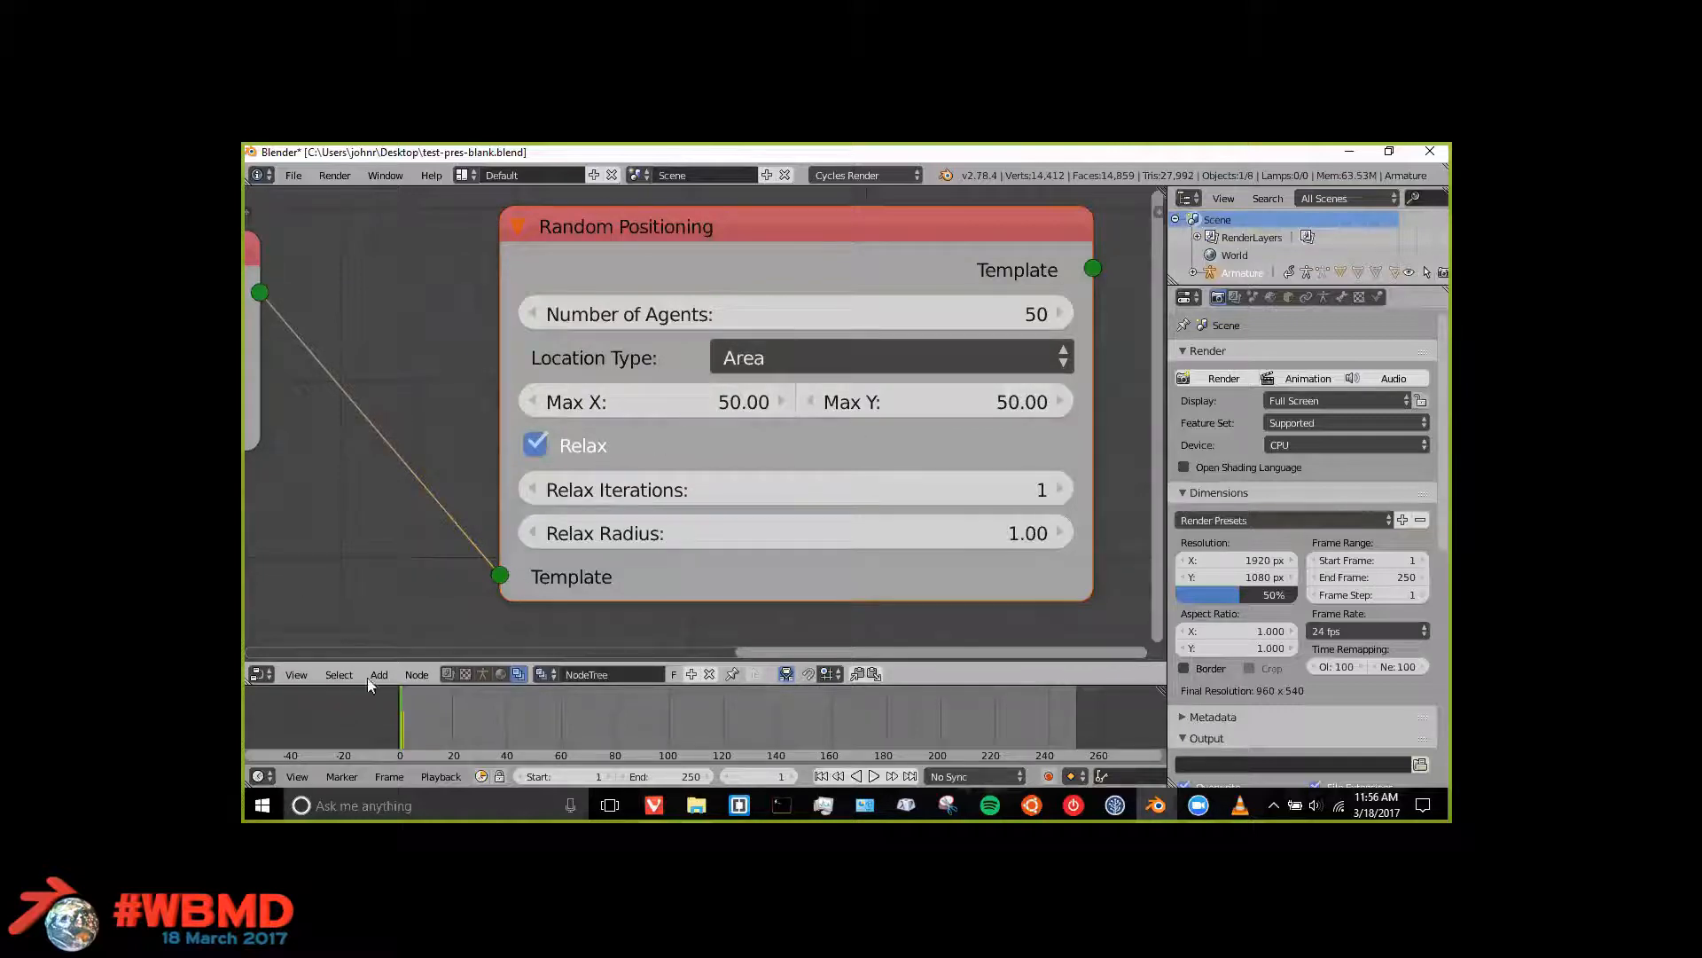
click(259, 674)
click(286, 654)
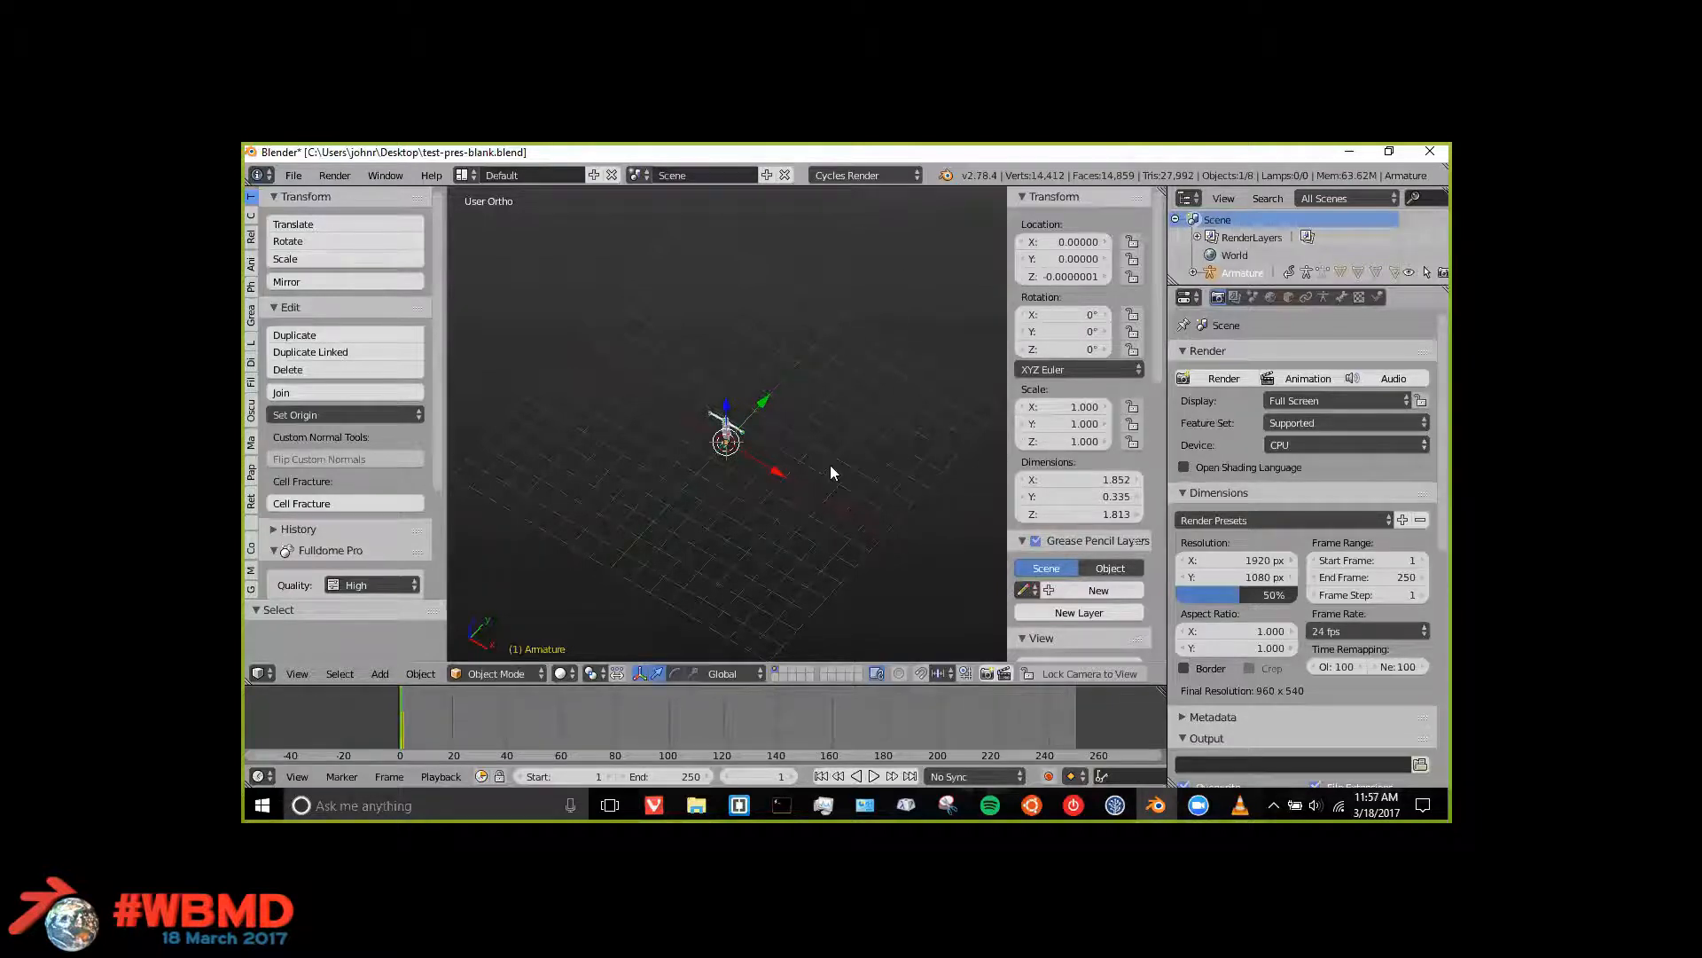
Step: In the Node Editor, set the Random Positioning node's Location Type to Sector and widen the node
click(258, 673)
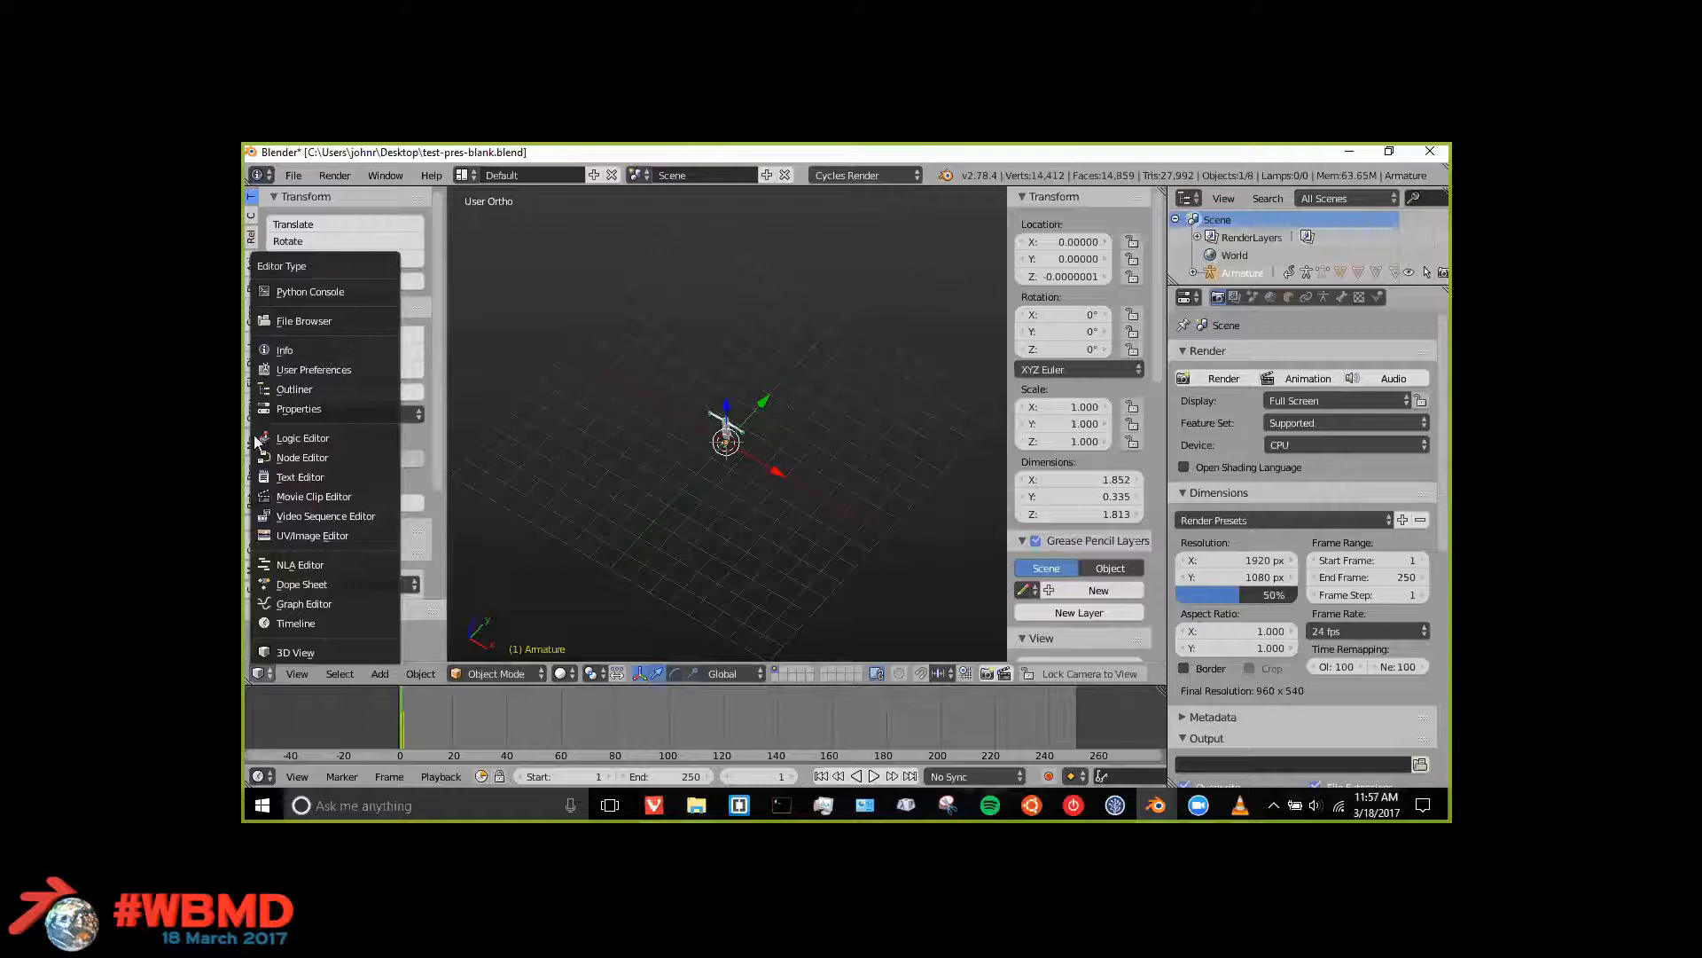
click(301, 457)
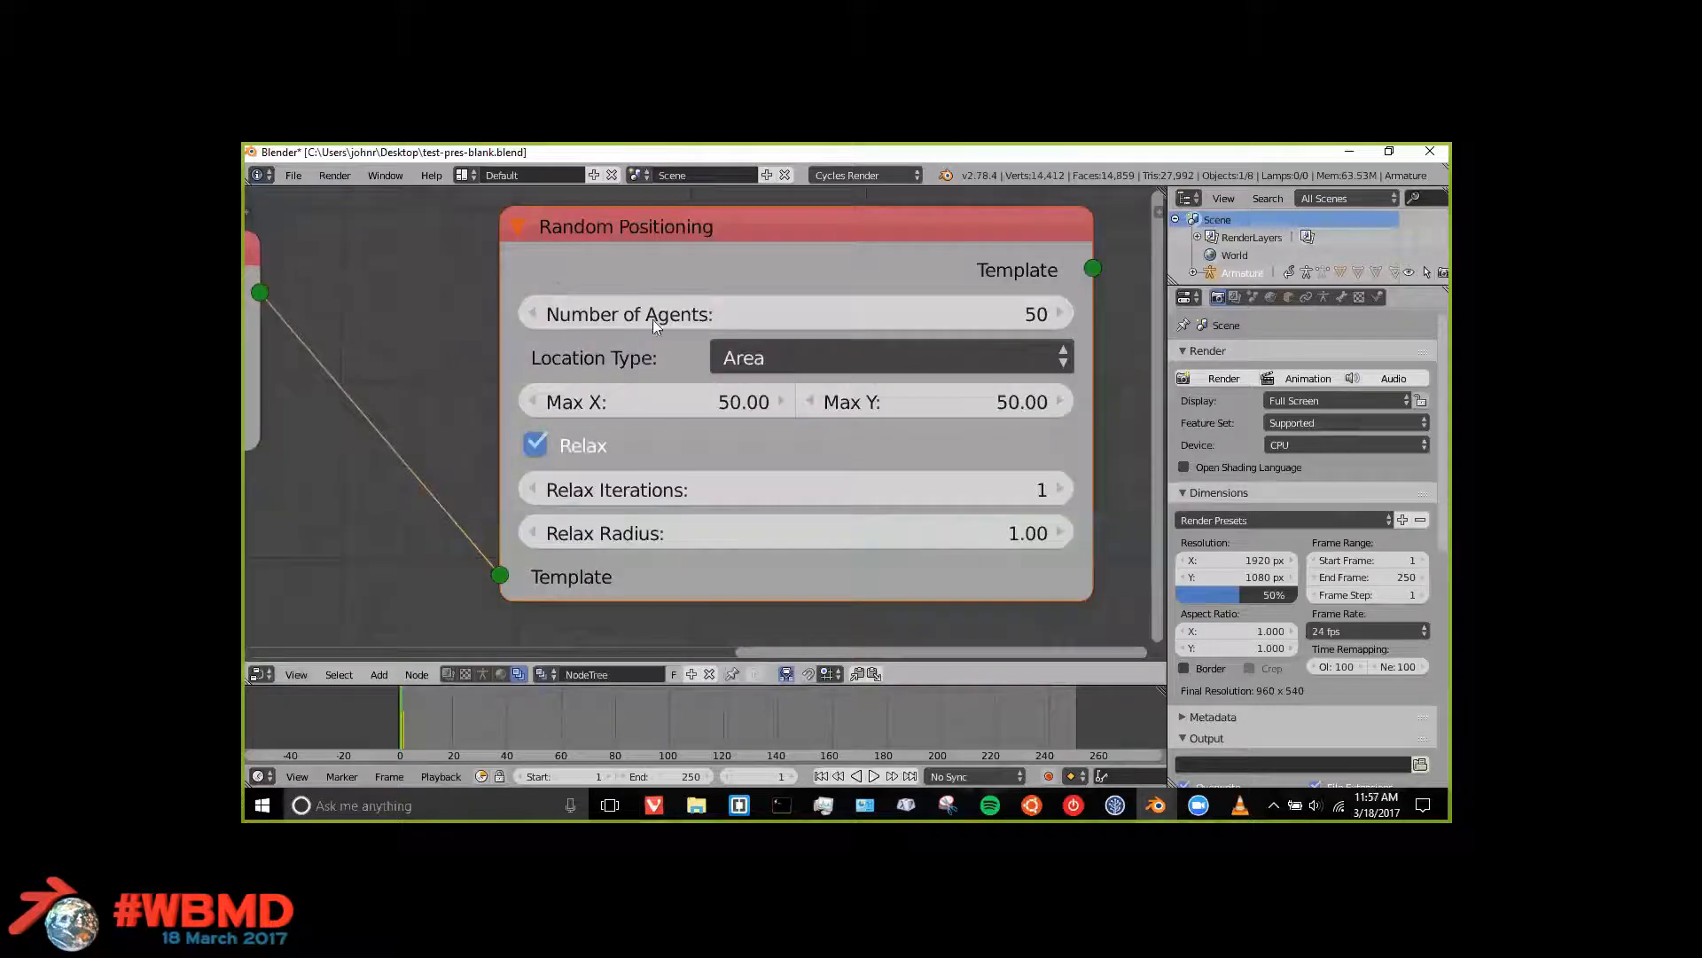
click(754, 358)
click(759, 472)
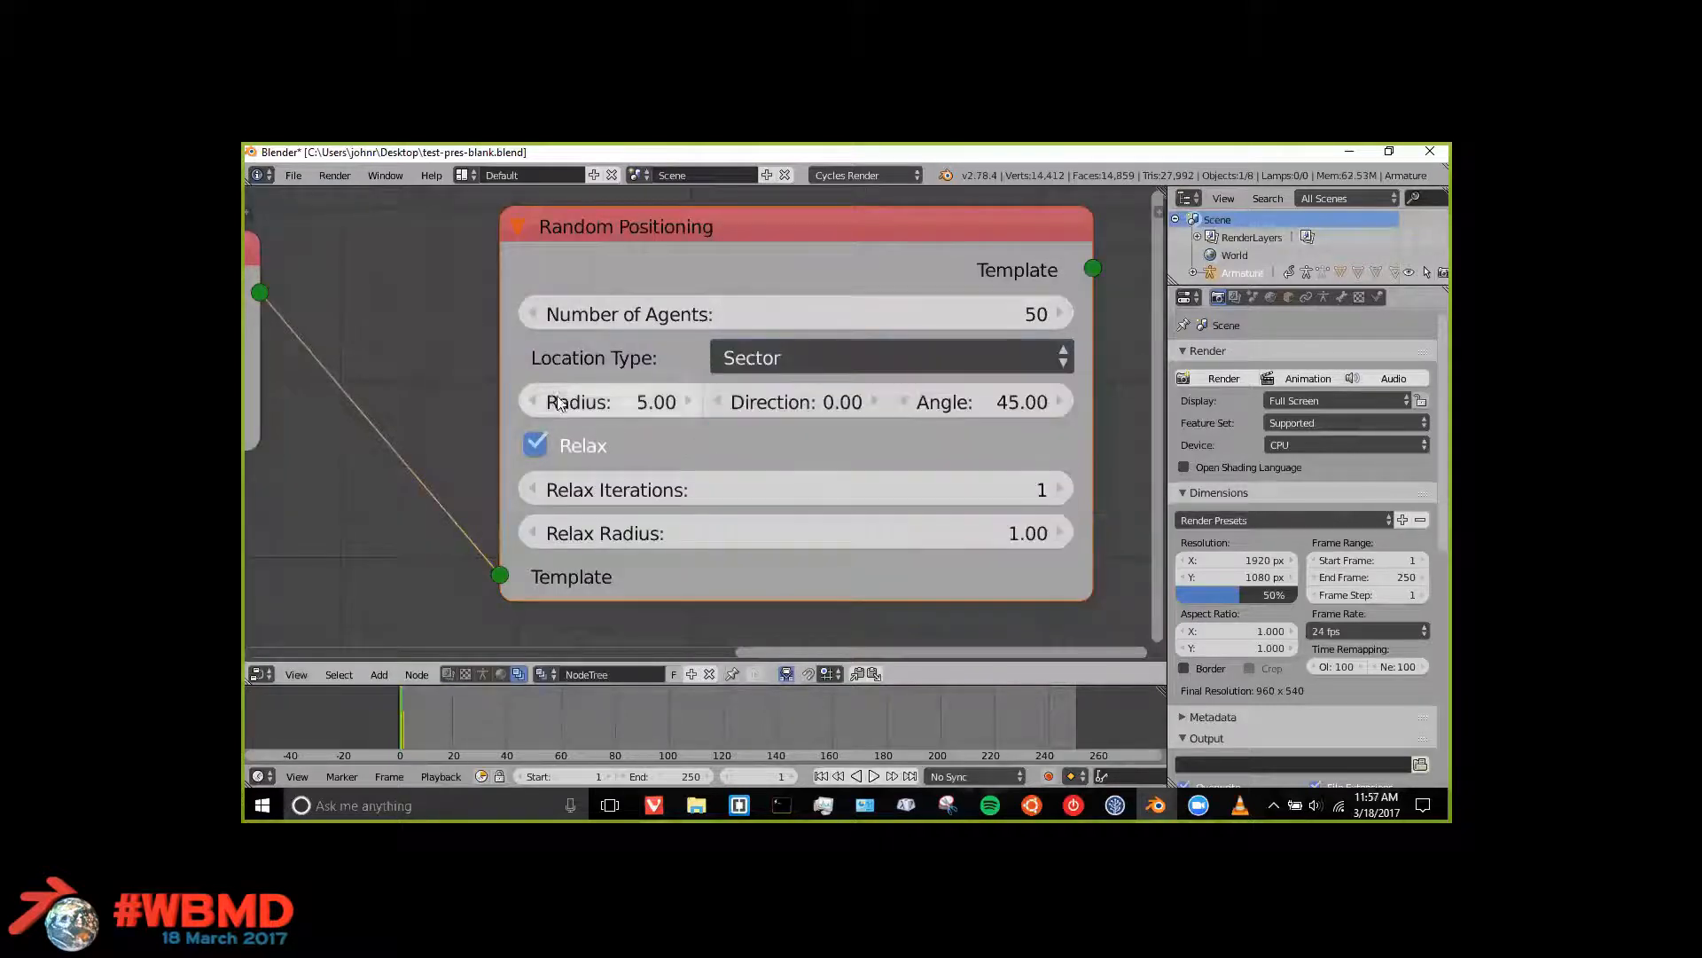
drag(491, 390, 377, 392)
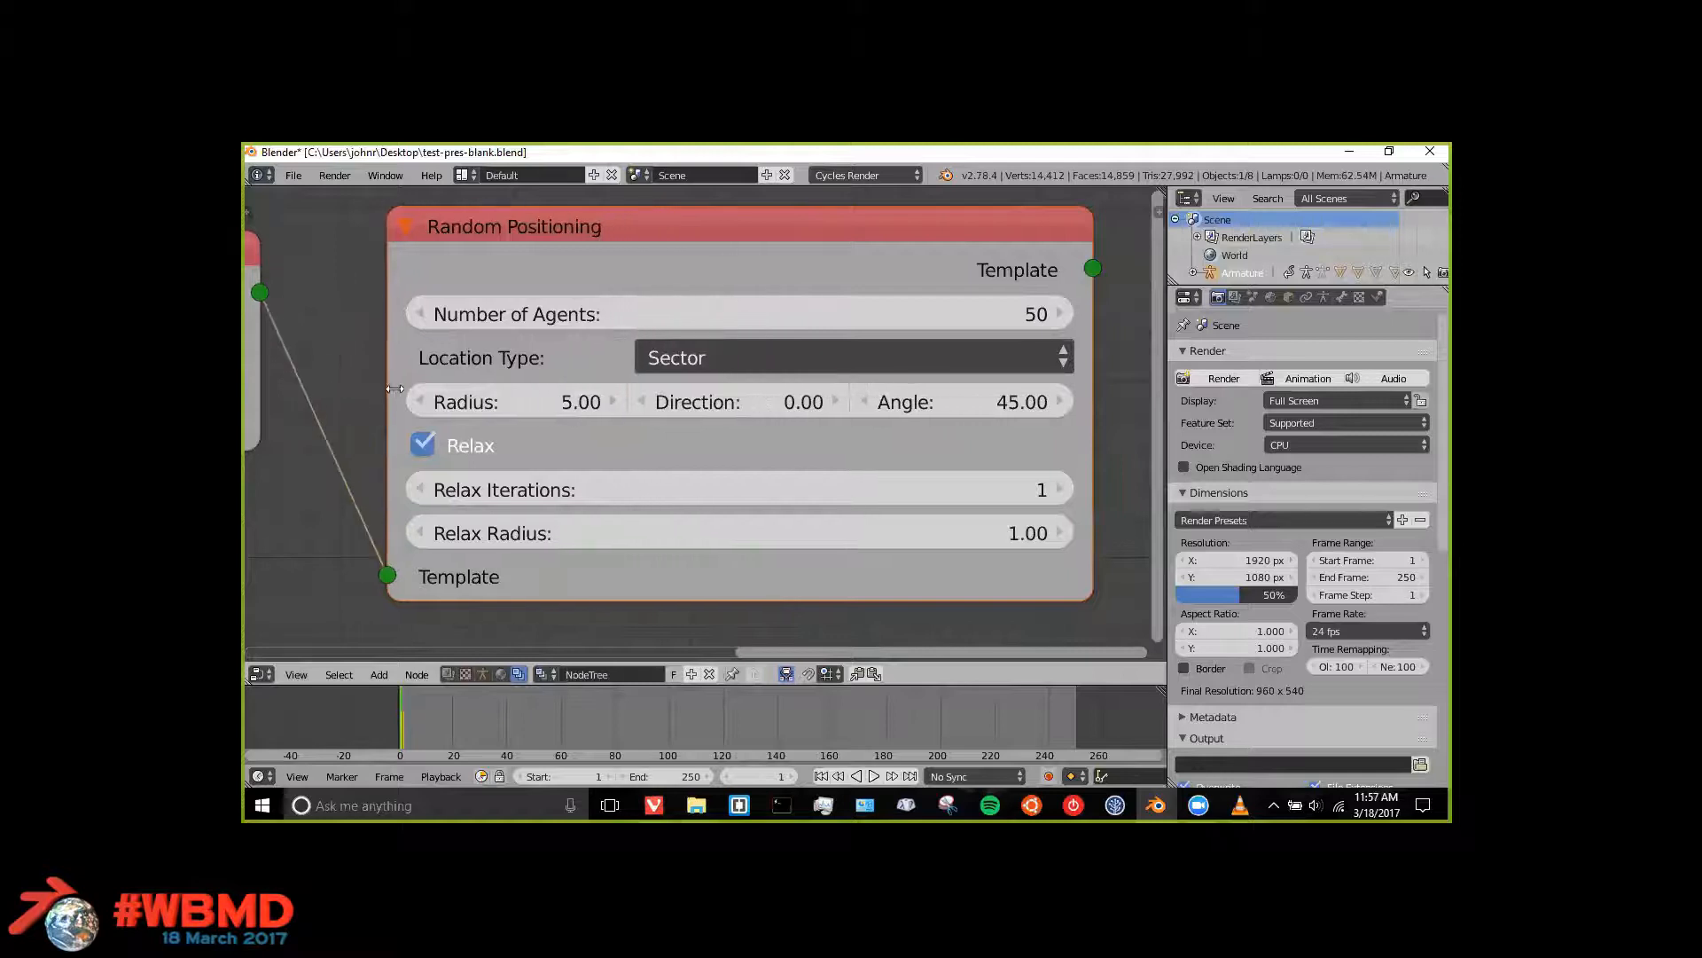
Step: Set the Random Positioning node's Location Type to Radius and turn off Relax
click(687, 360)
click(686, 359)
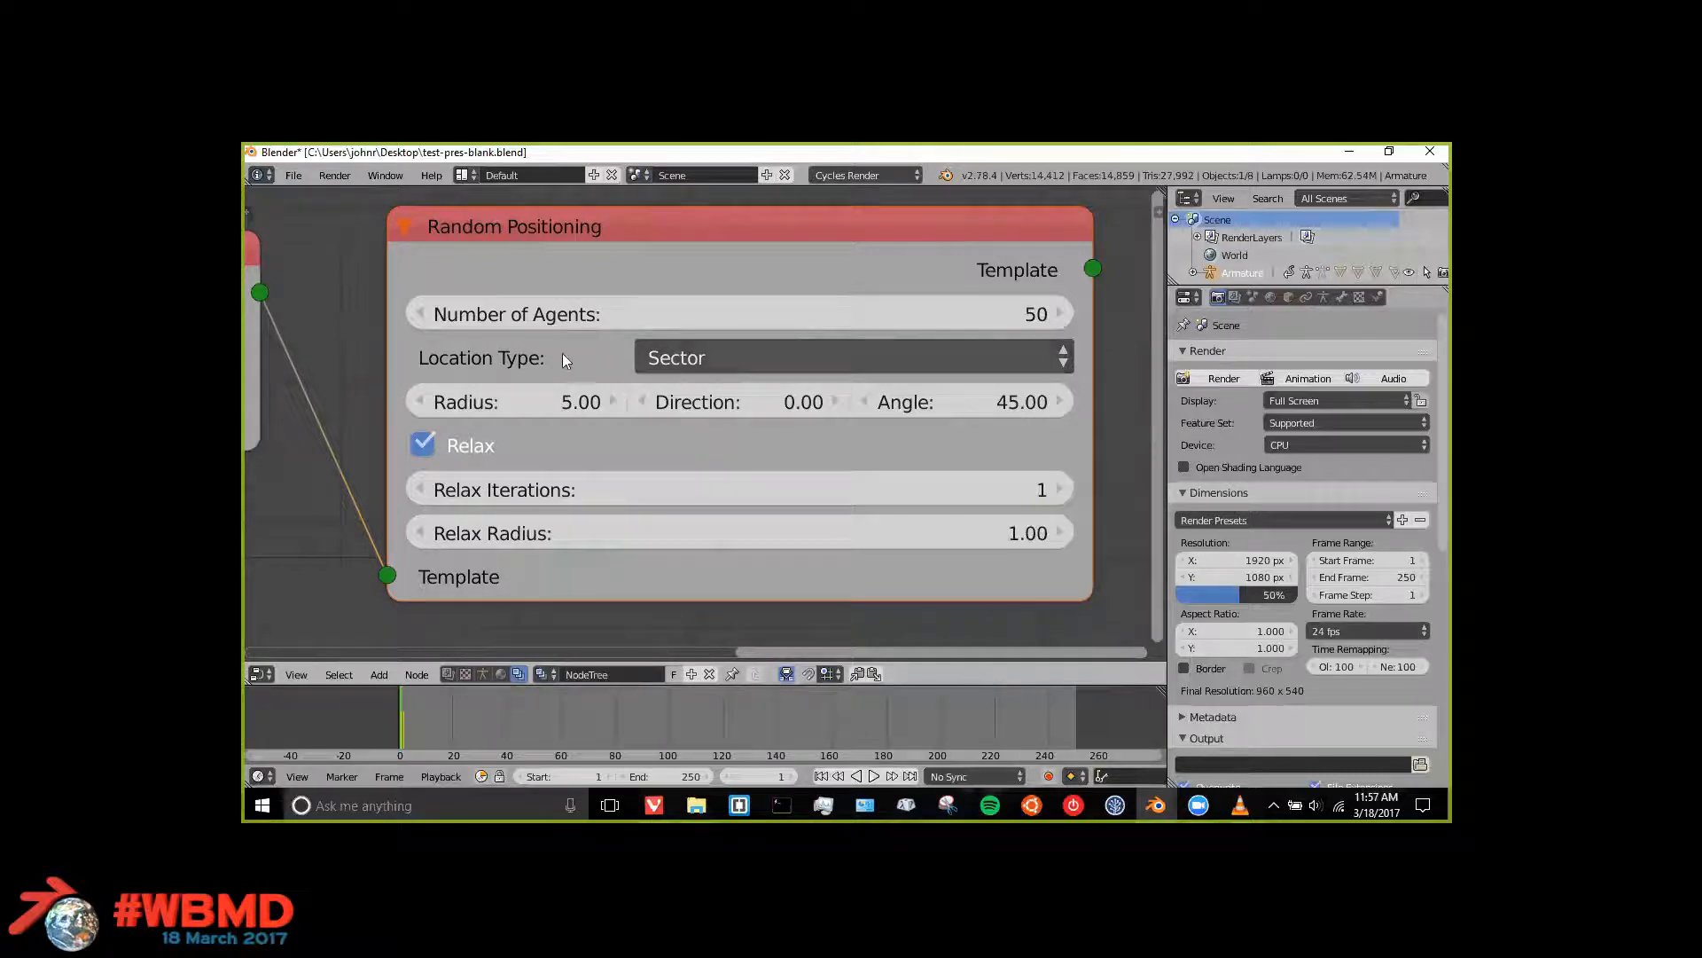
click(686, 353)
click(689, 359)
click(709, 358)
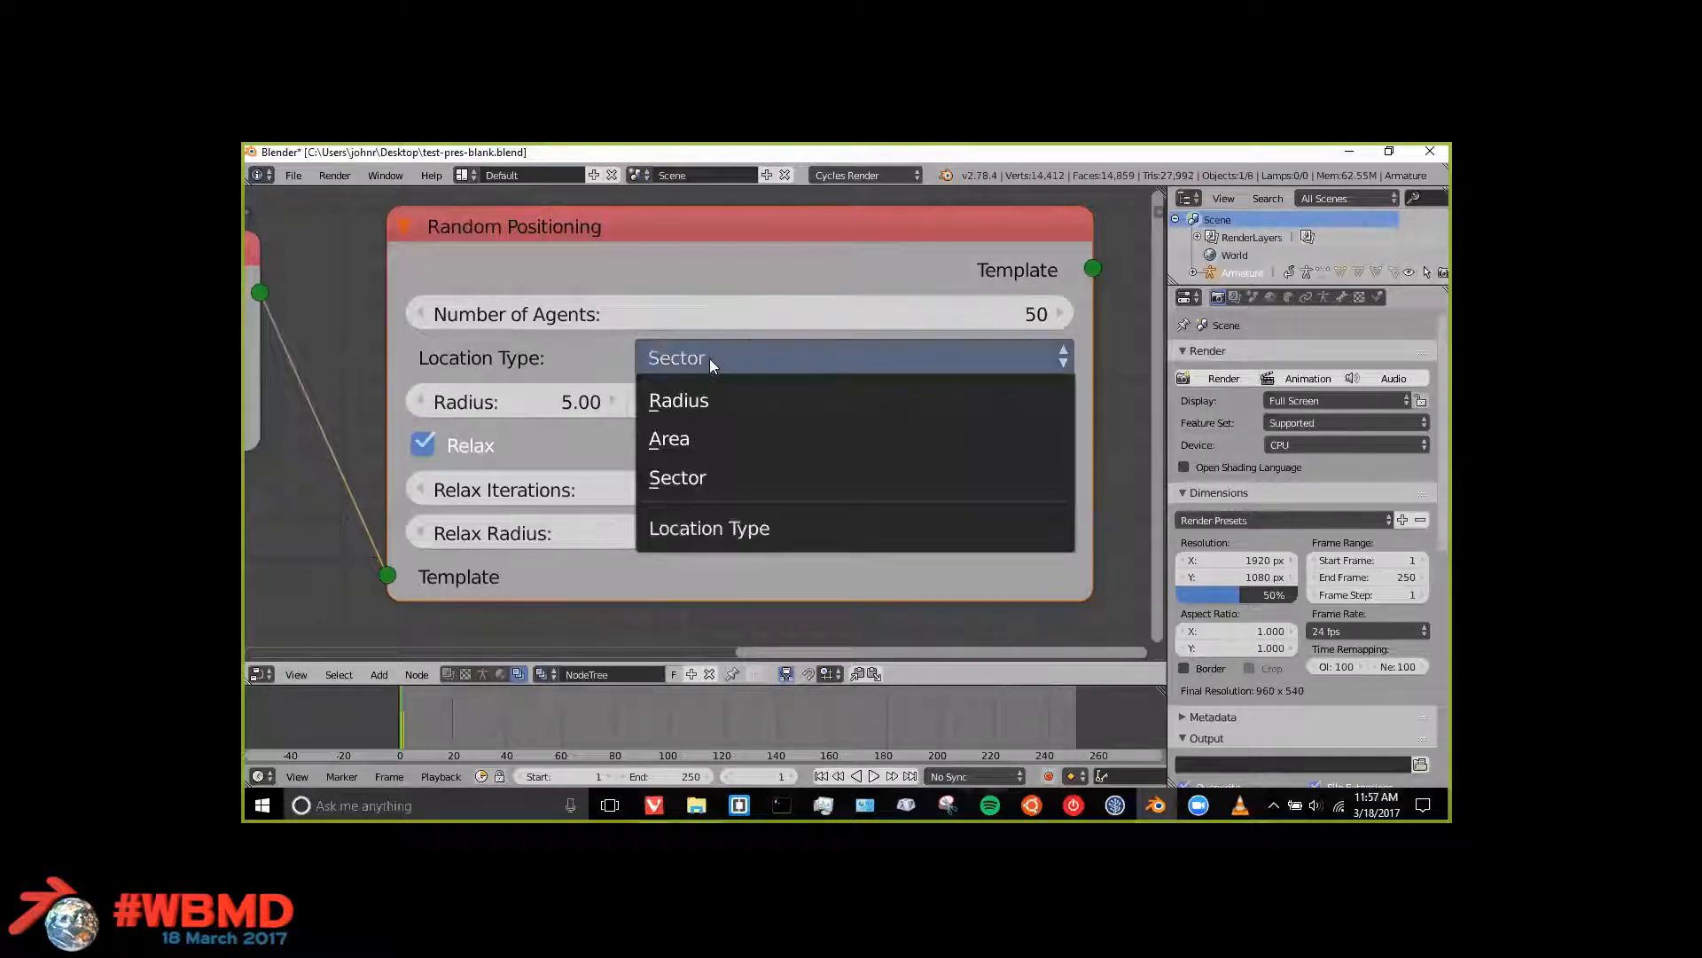
click(698, 398)
scroll(699, 418, down, 2)
middle_drag(924, 399, 737, 372)
middle_drag(405, 438, 727, 383)
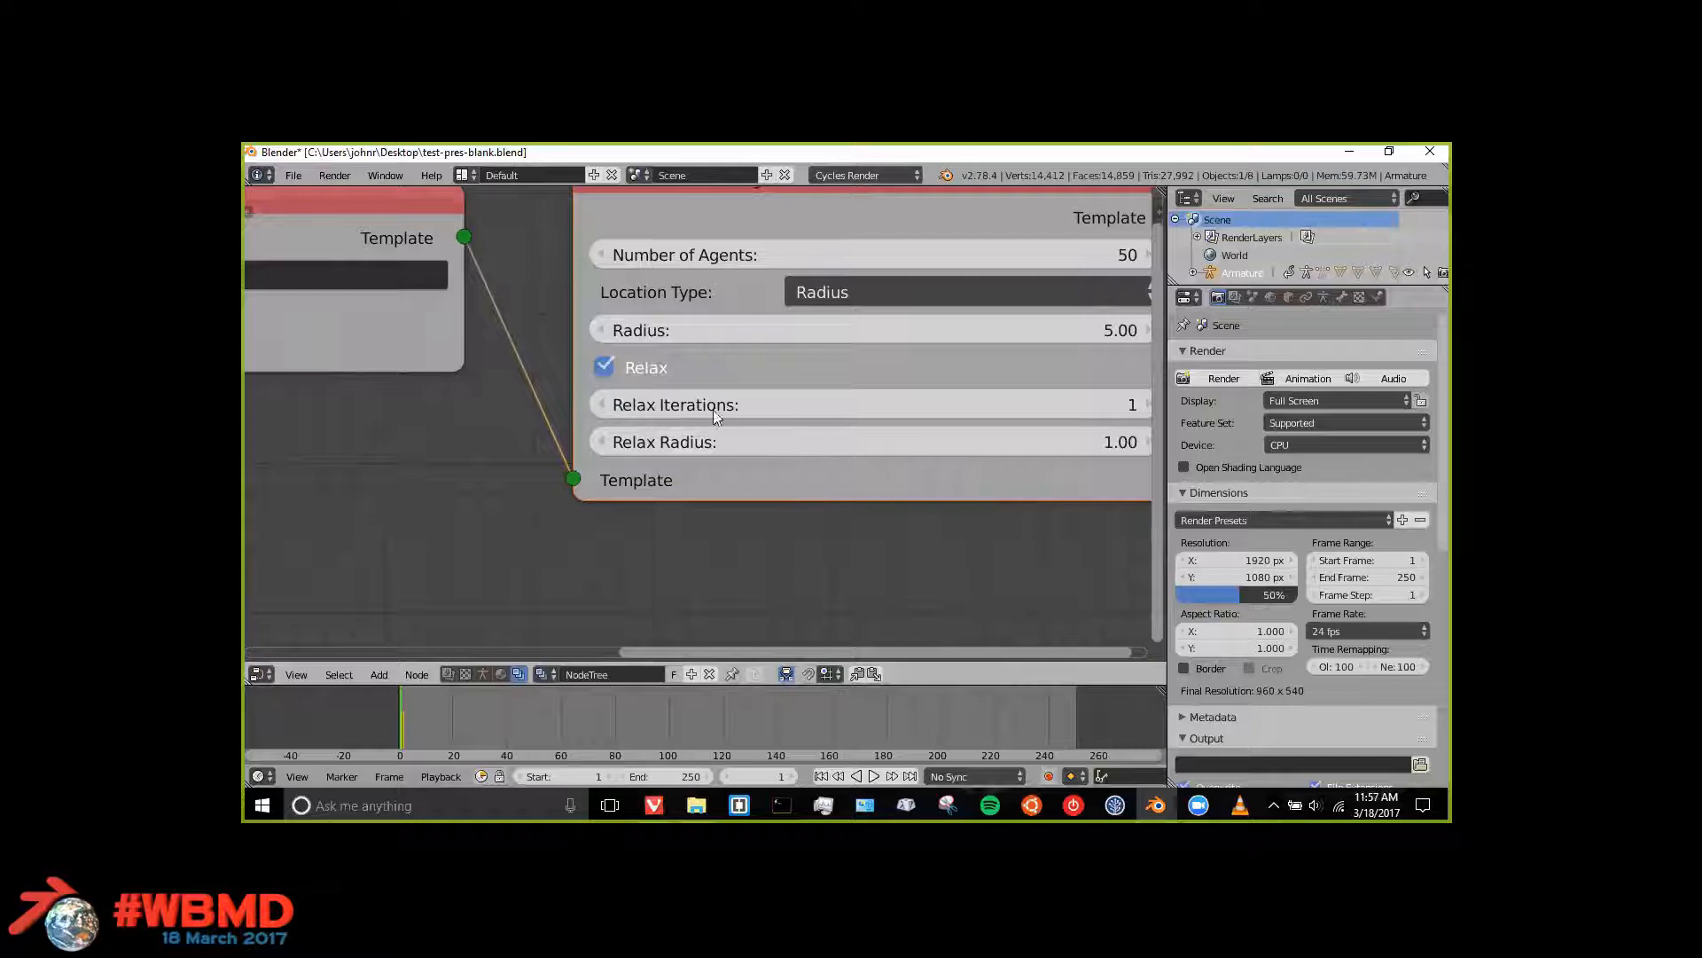
click(606, 367)
Step: Set the Random Positioning node's Radius to 25
ctrl+scroll(739, 343, down, 5)
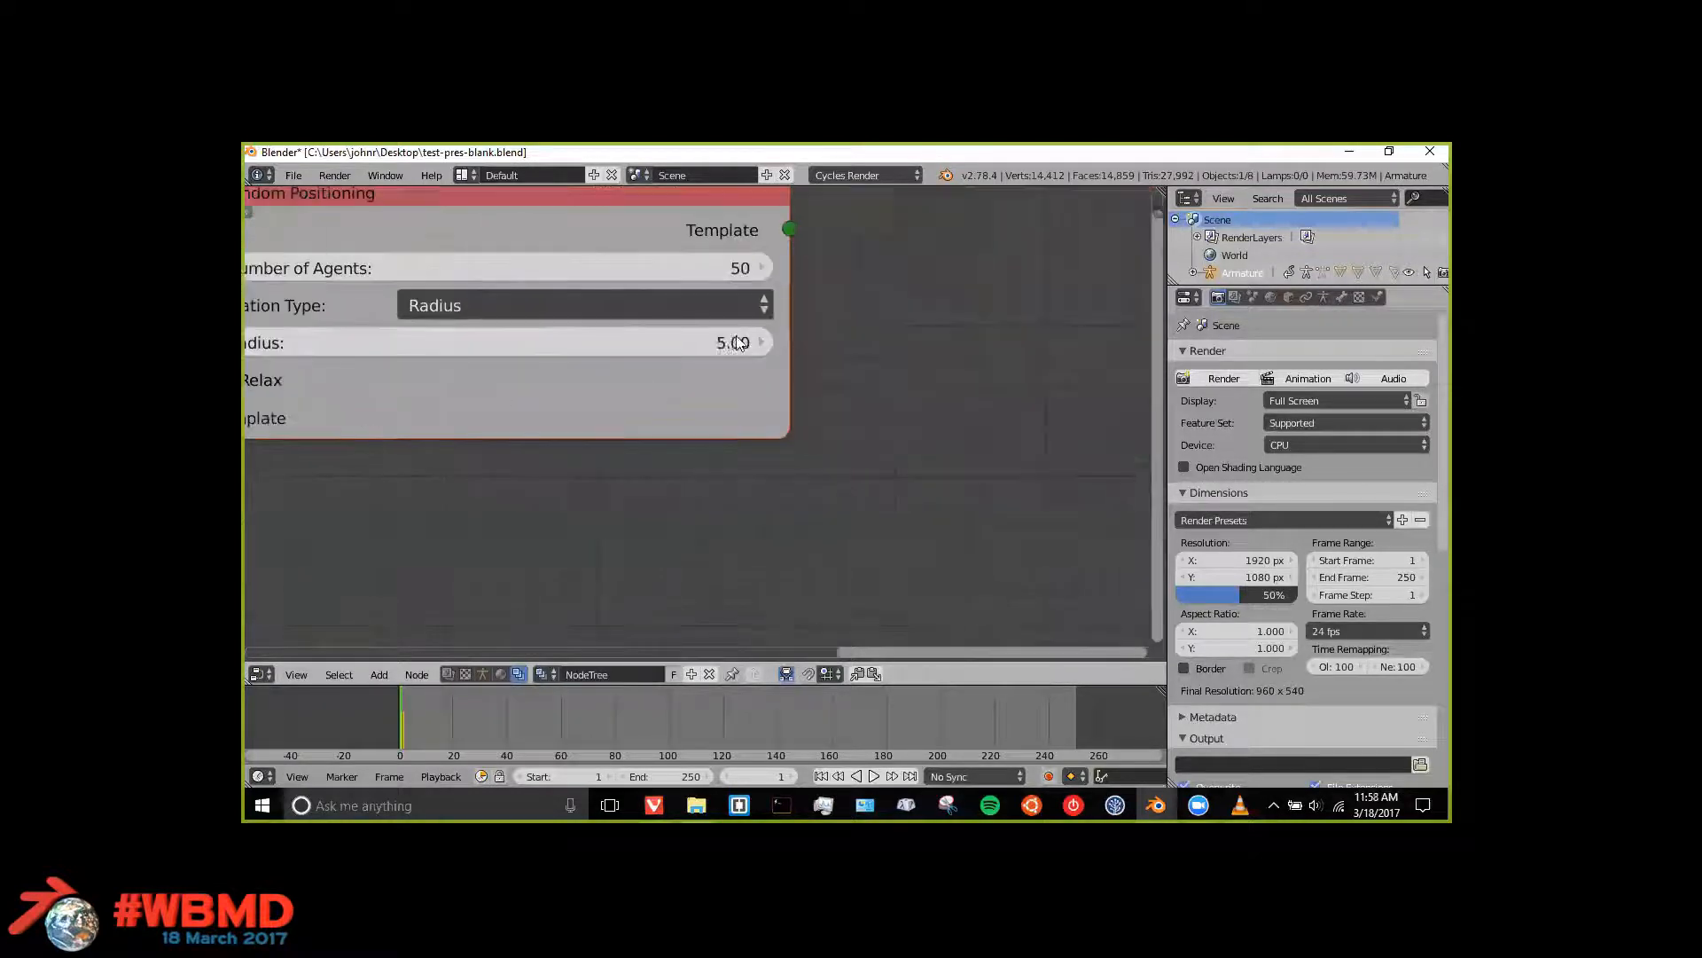
middle_drag(736, 336, 627, 415)
key(shift+a)
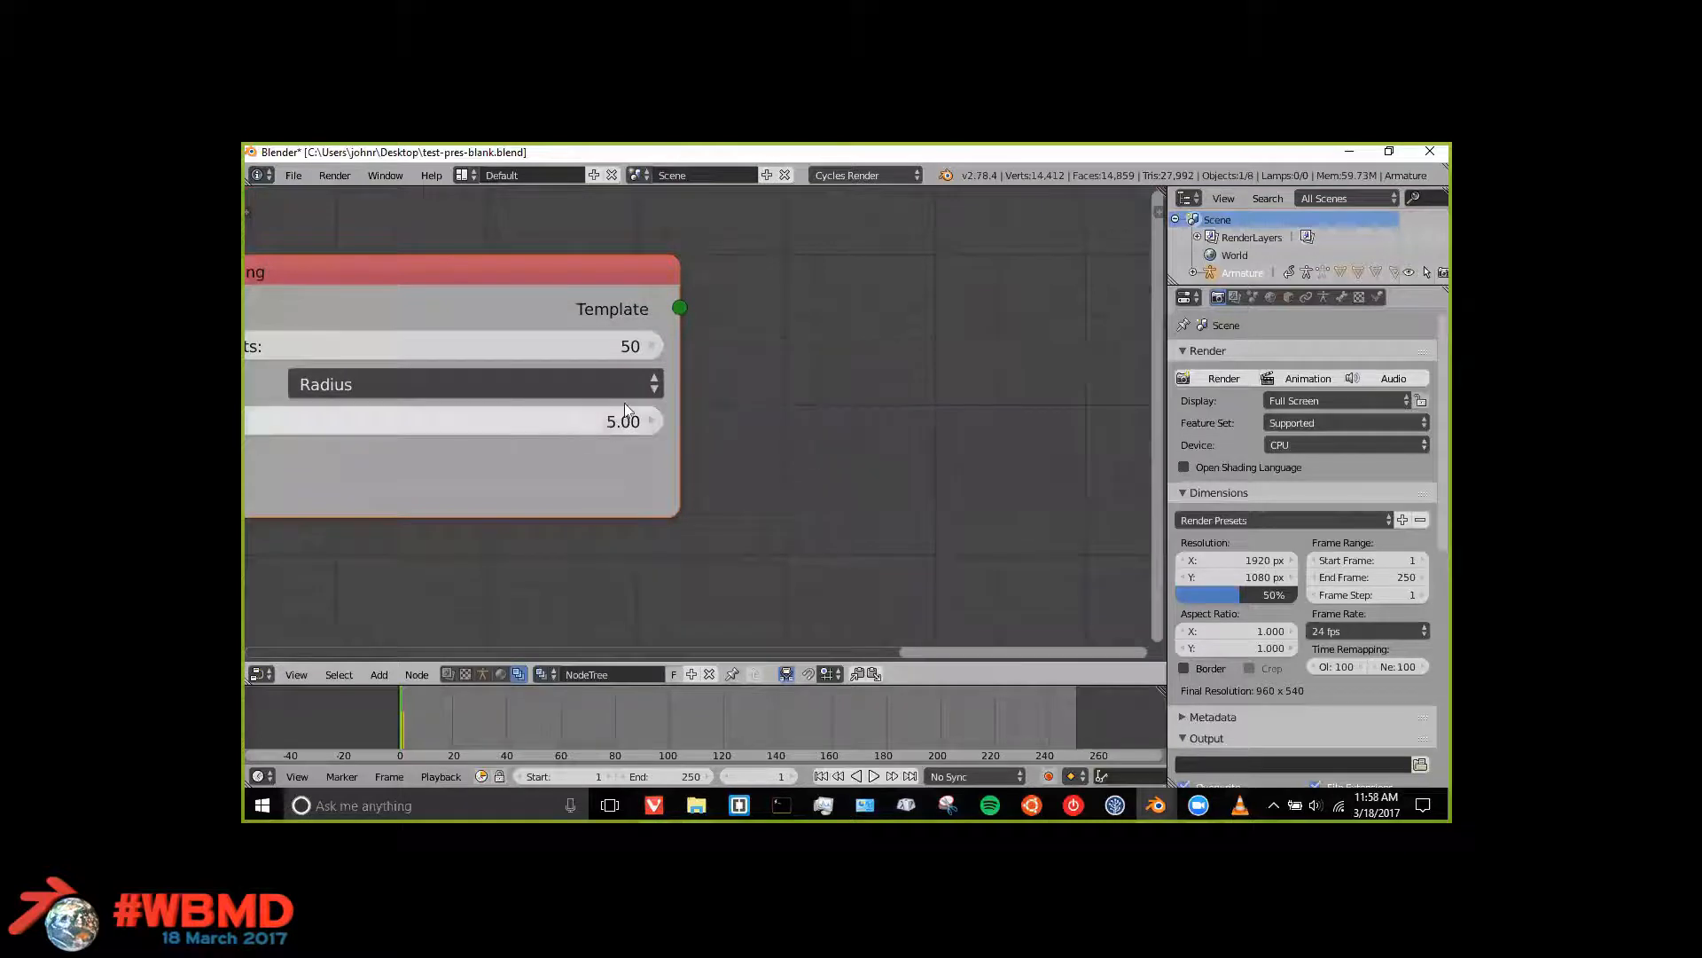
click(501, 424)
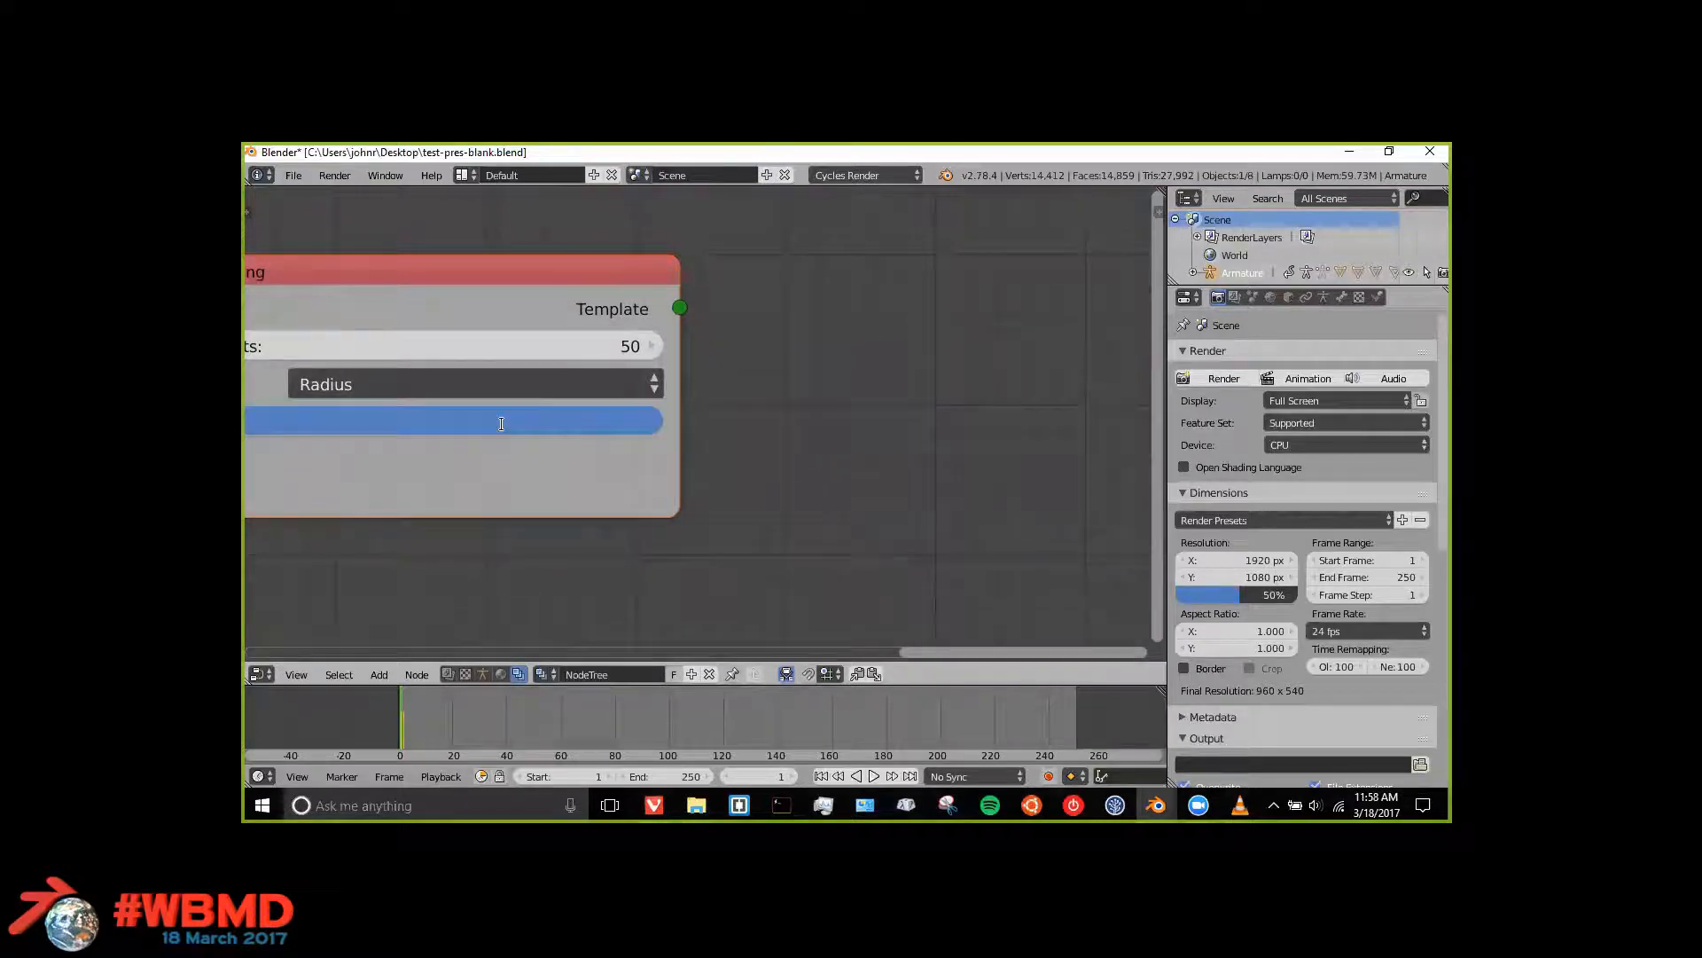
text(25)
key(Return)
Step: Add a Generate node beyond the Random Positioning node and connect the Template output to its Templates input
key(shift+a)
mouse_move(715, 293)
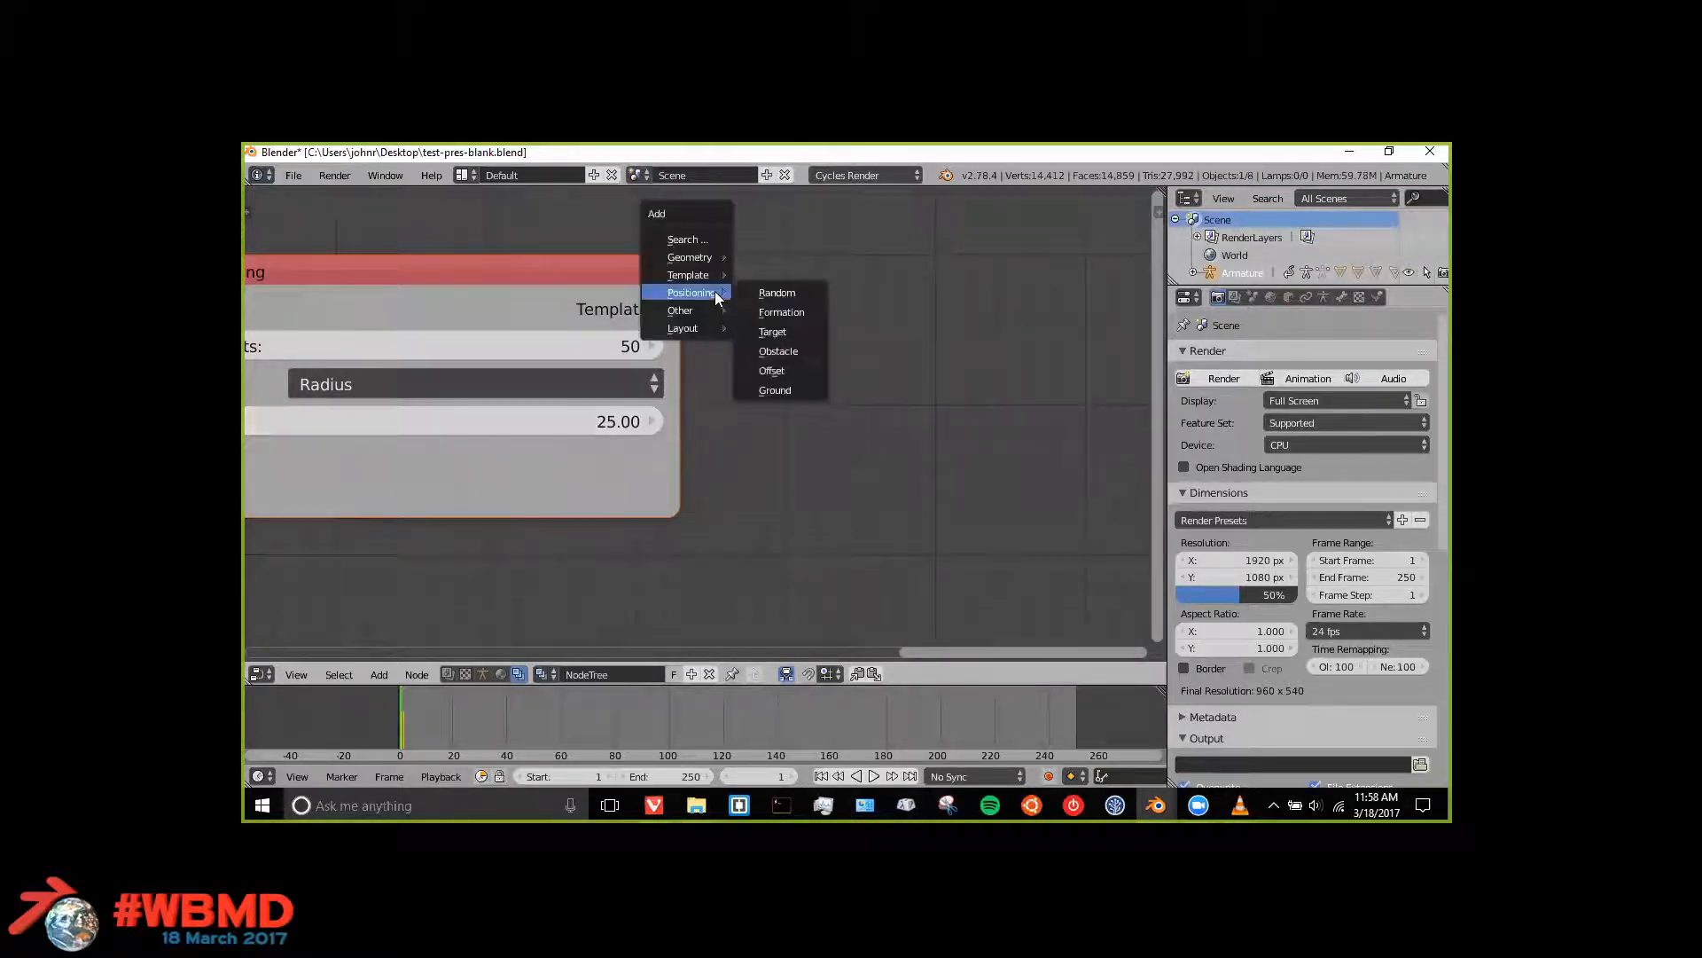
click(784, 309)
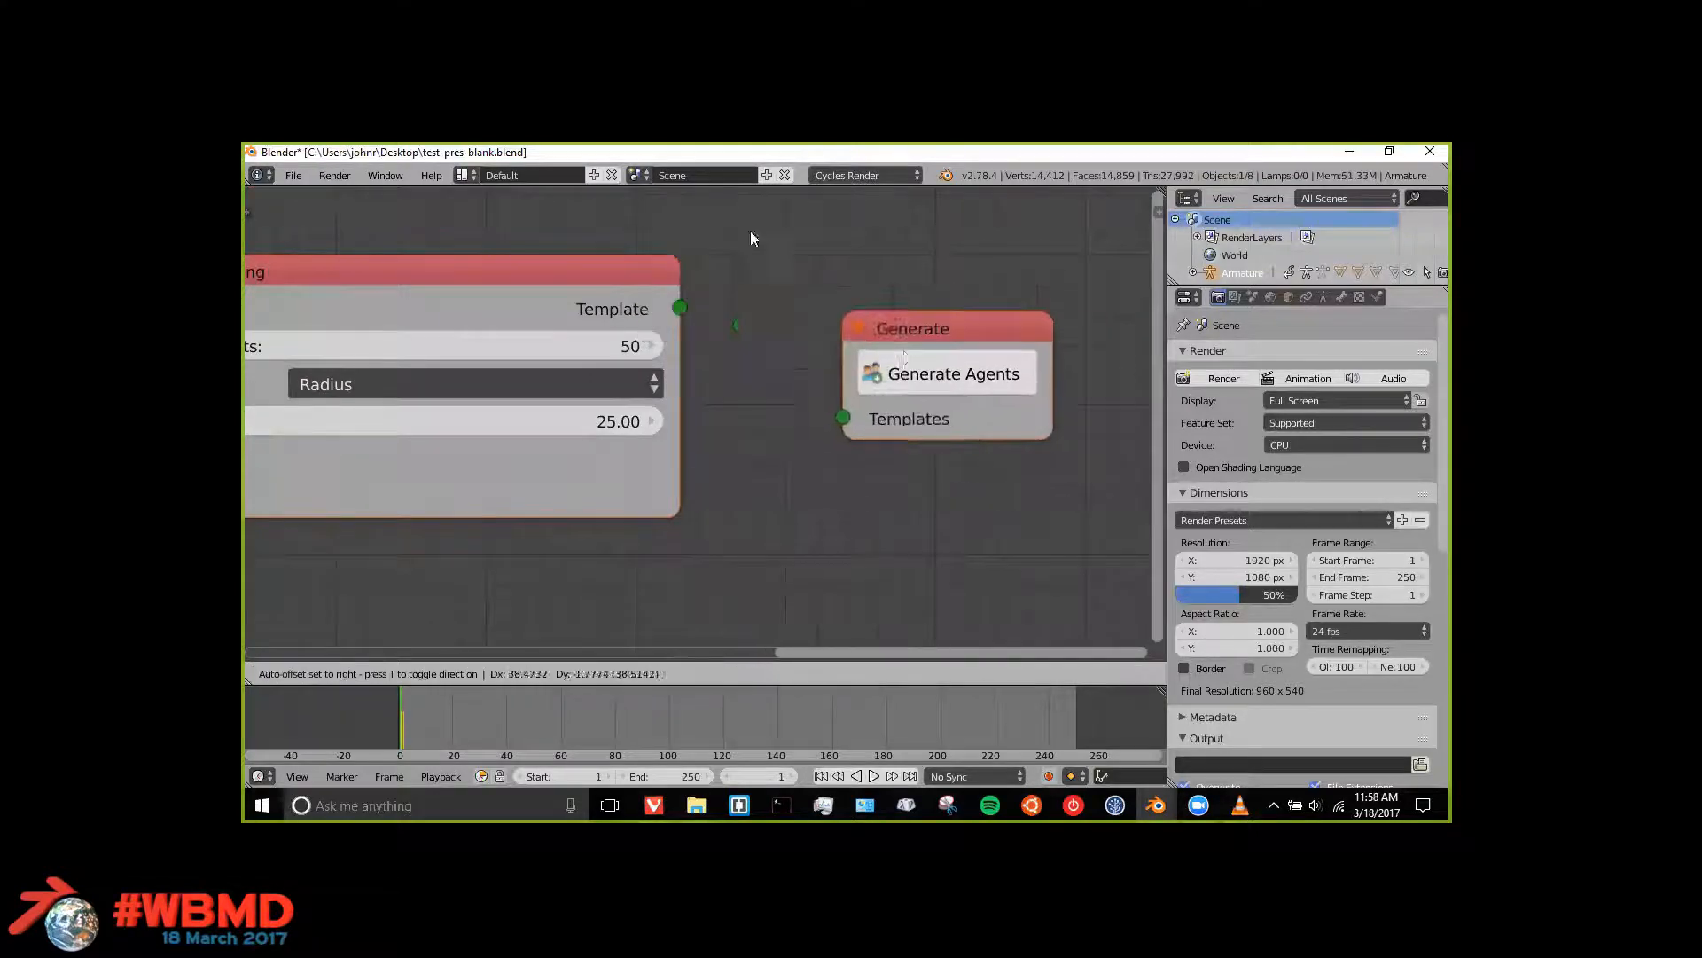
click(826, 273)
drag(679, 306, 827, 380)
Step: Generate the agents from the Generate node and inspect the resulting crowd from several angles in the 3D View
click(950, 341)
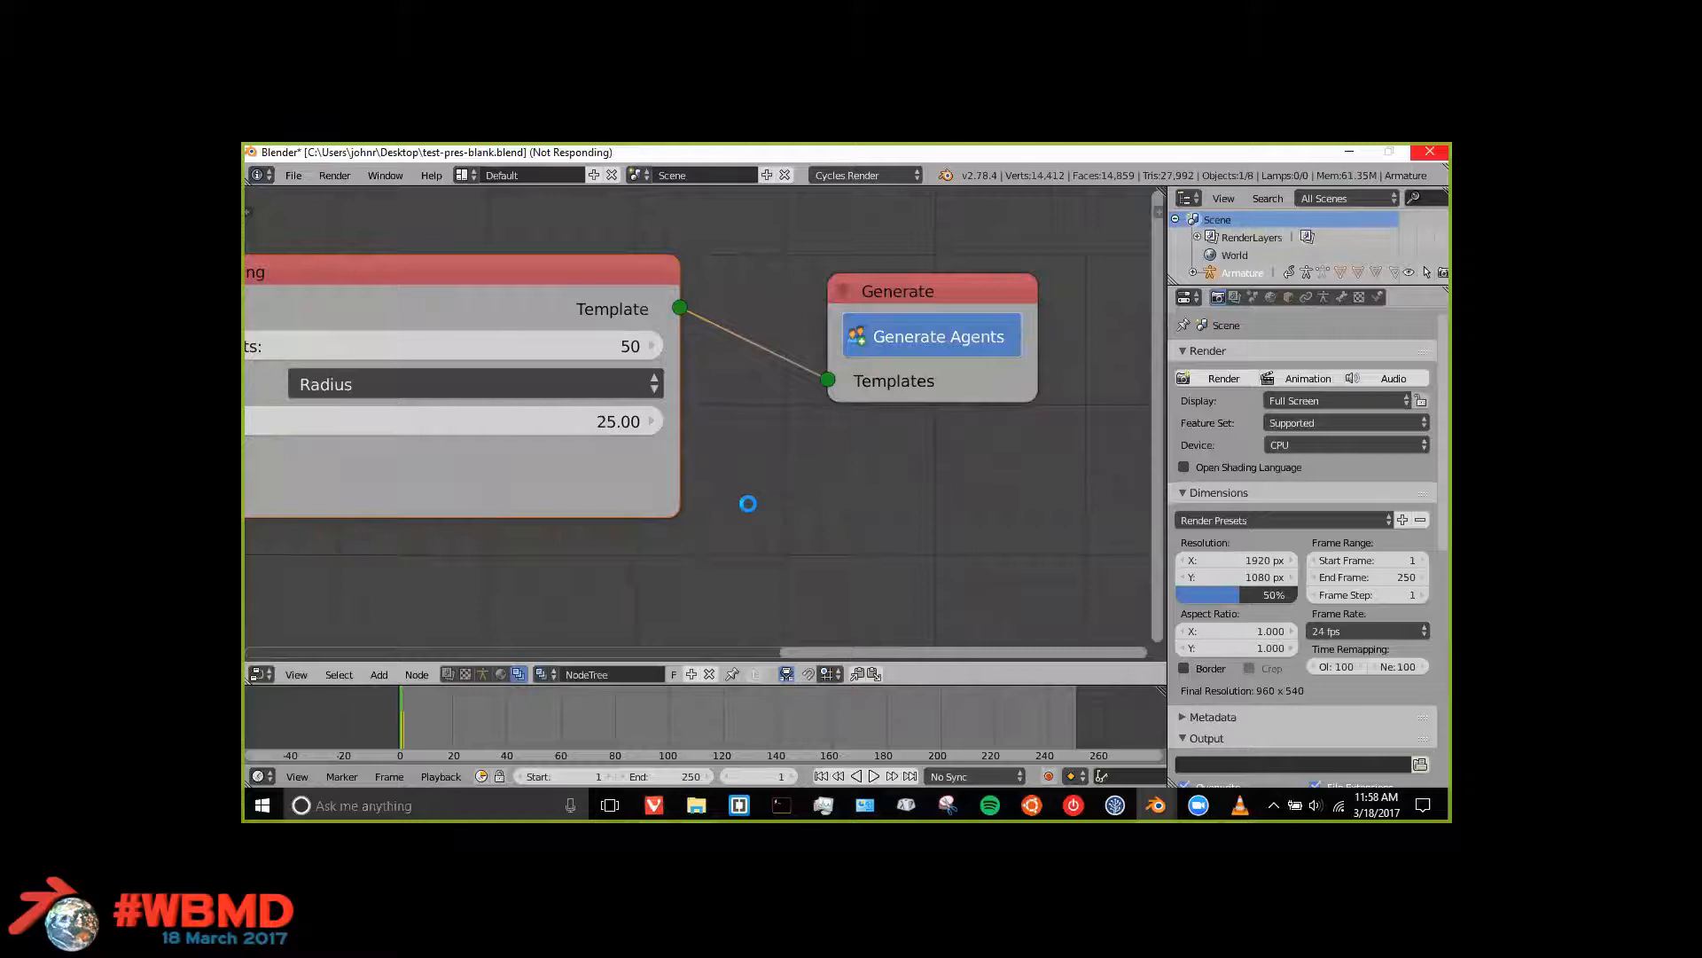
key(shift+F5)
scroll(705, 443, down, 6)
middle_drag(759, 417, 723, 391)
middle_drag(720, 346, 931, 457)
middle_drag(809, 452, 834, 417)
scroll(846, 406, up, 5)
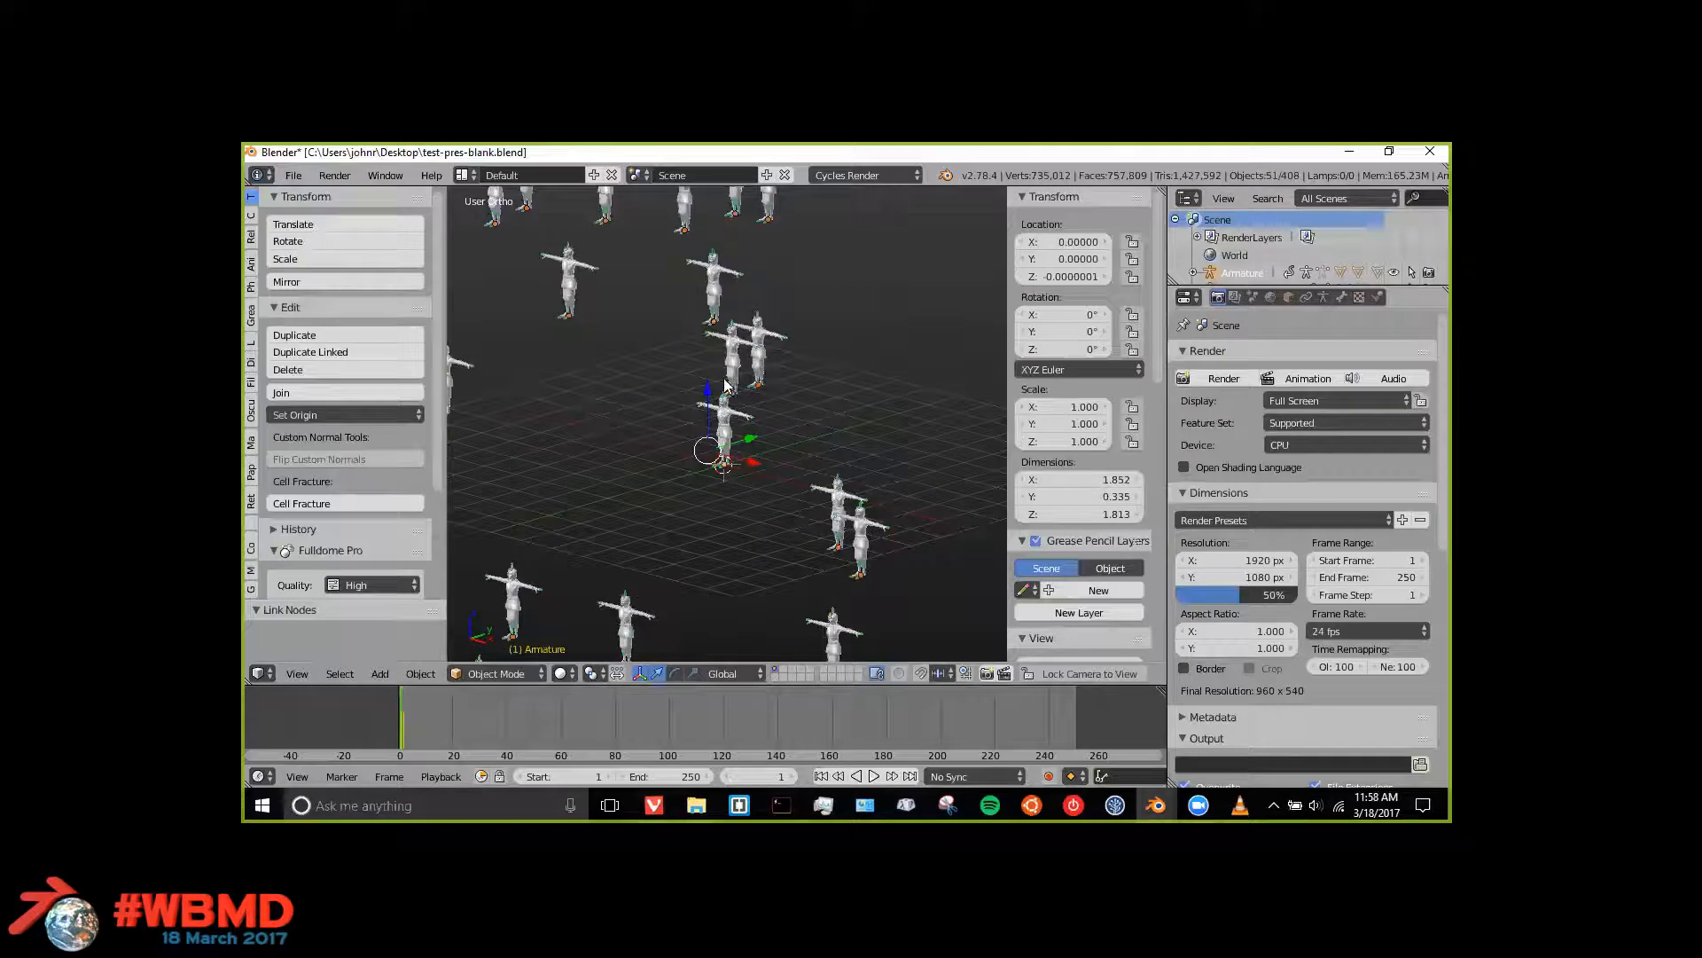
middle_drag(725, 385, 693, 680)
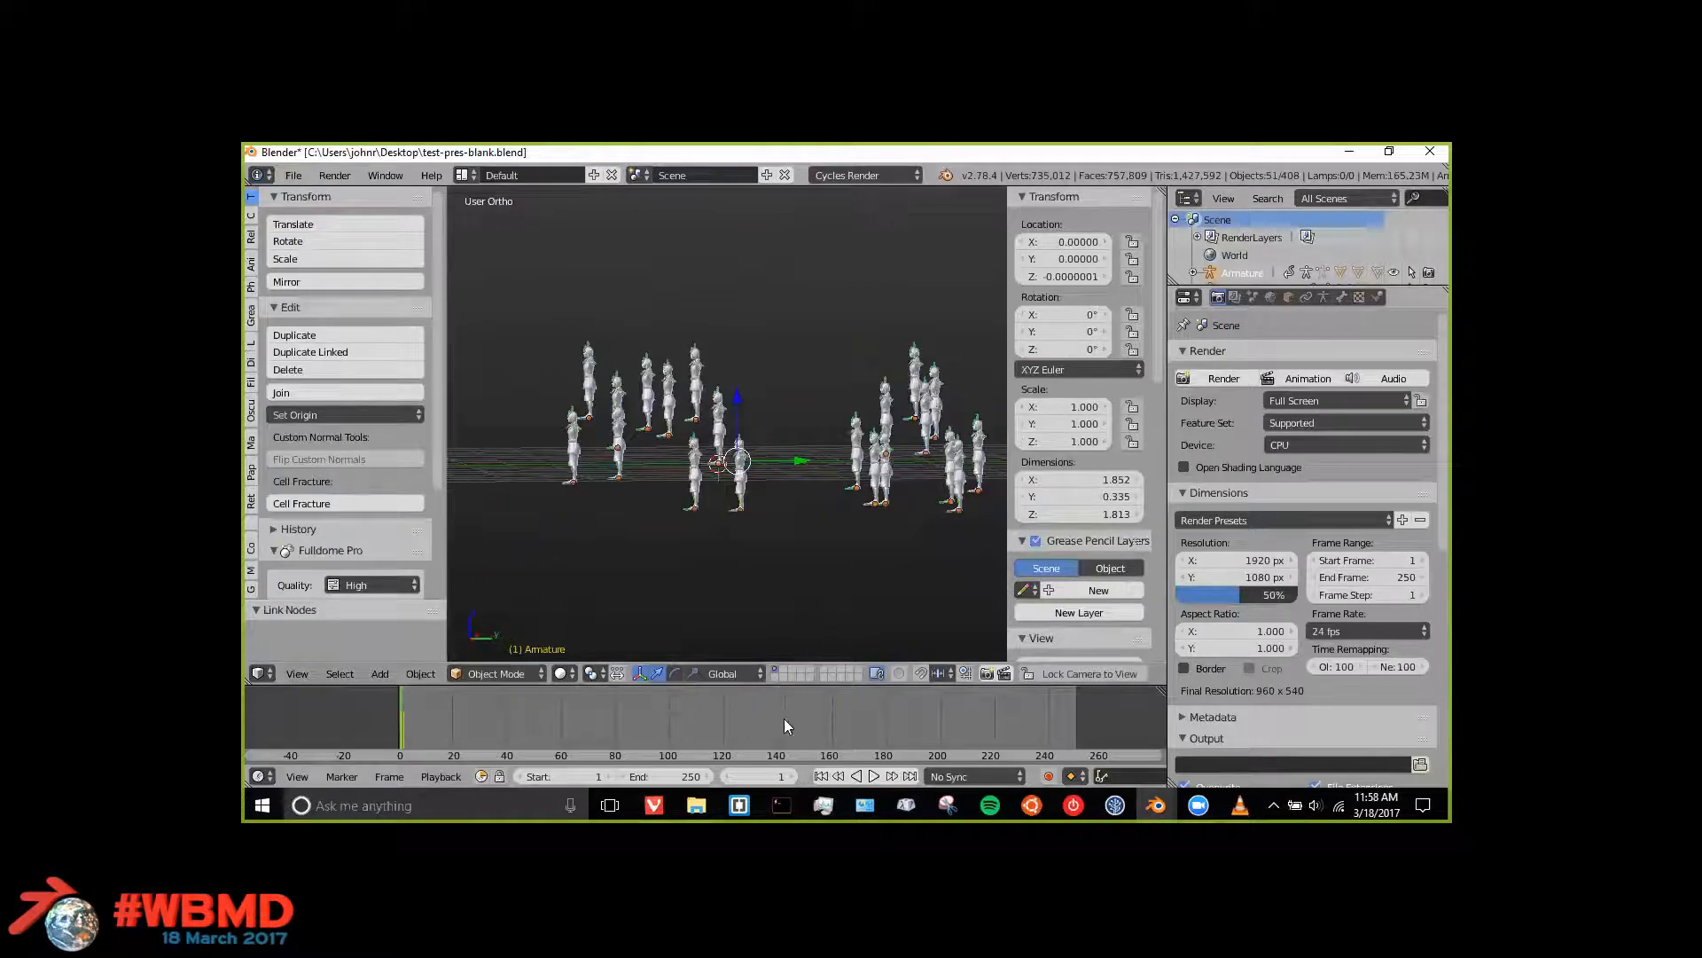
Step: Play the animation briefly to check the generated agents, stop it and orbit around the crowd
key(alt+a)
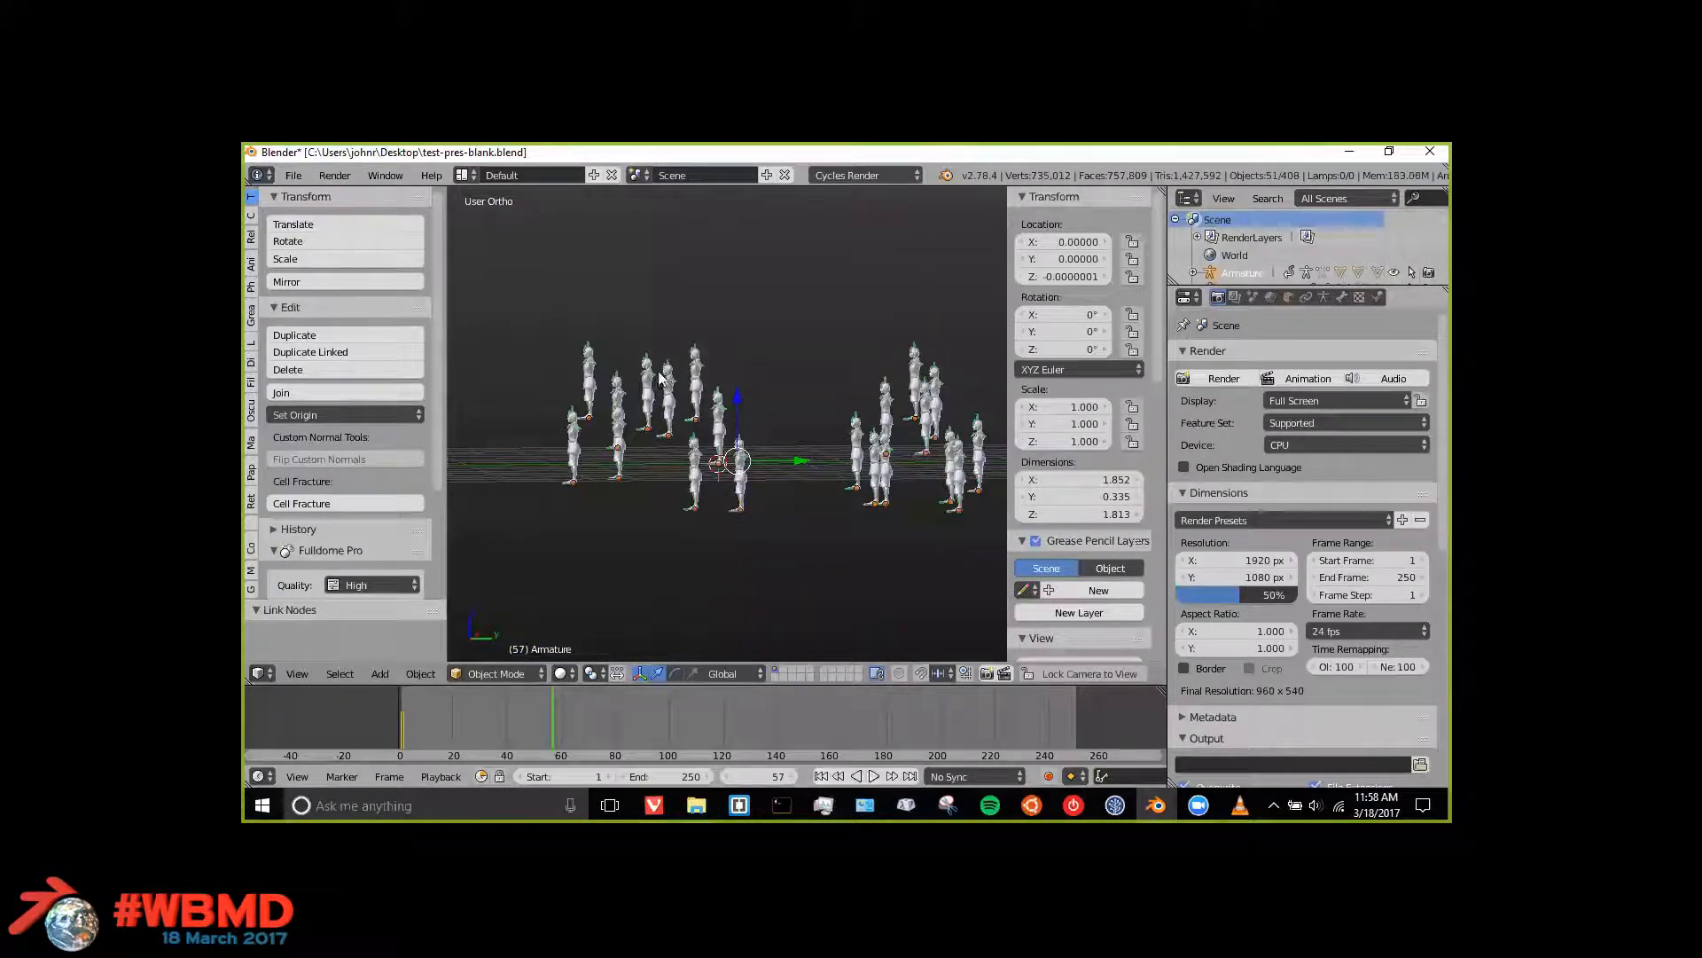
key(Escape)
middle_drag(901, 514, 770, 333)
Step: Switch the 3D View area back to the Node Editor and examine the Template node's Brain Type
key(shift+F3)
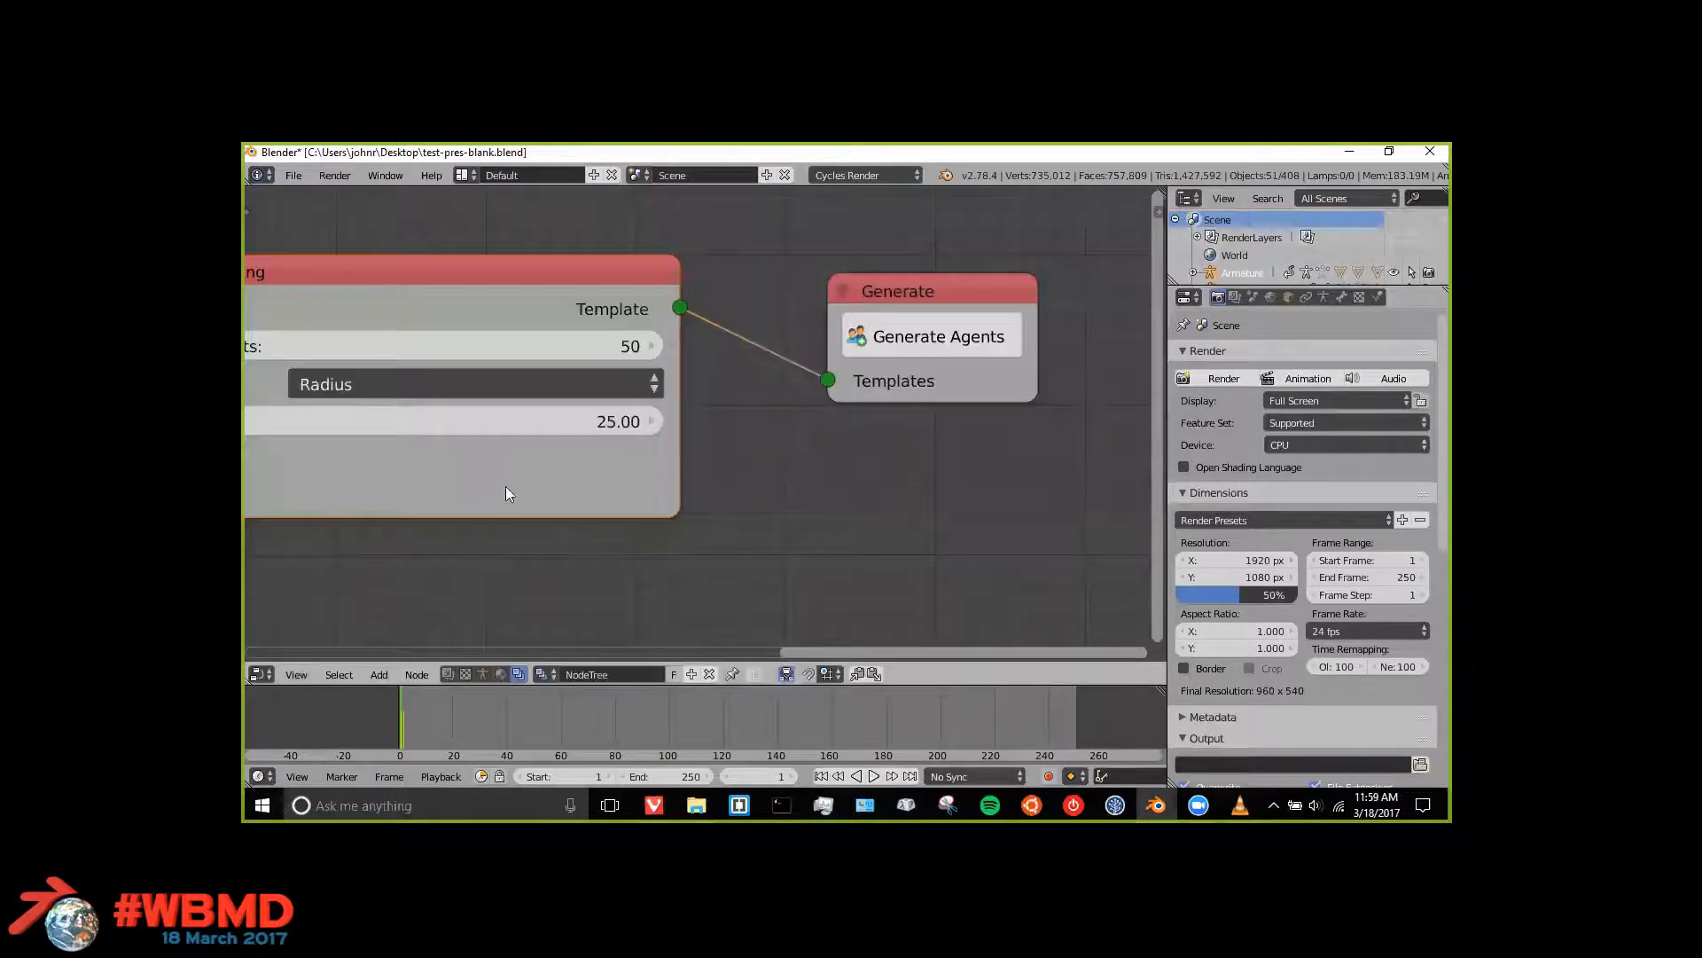
scroll(508, 489, down, 6)
scroll(428, 504, down, 5)
middle_drag(516, 505, 768, 509)
scroll(509, 534, up, 5)
middle_drag(500, 516, 743, 523)
scroll(621, 451, up, 2)
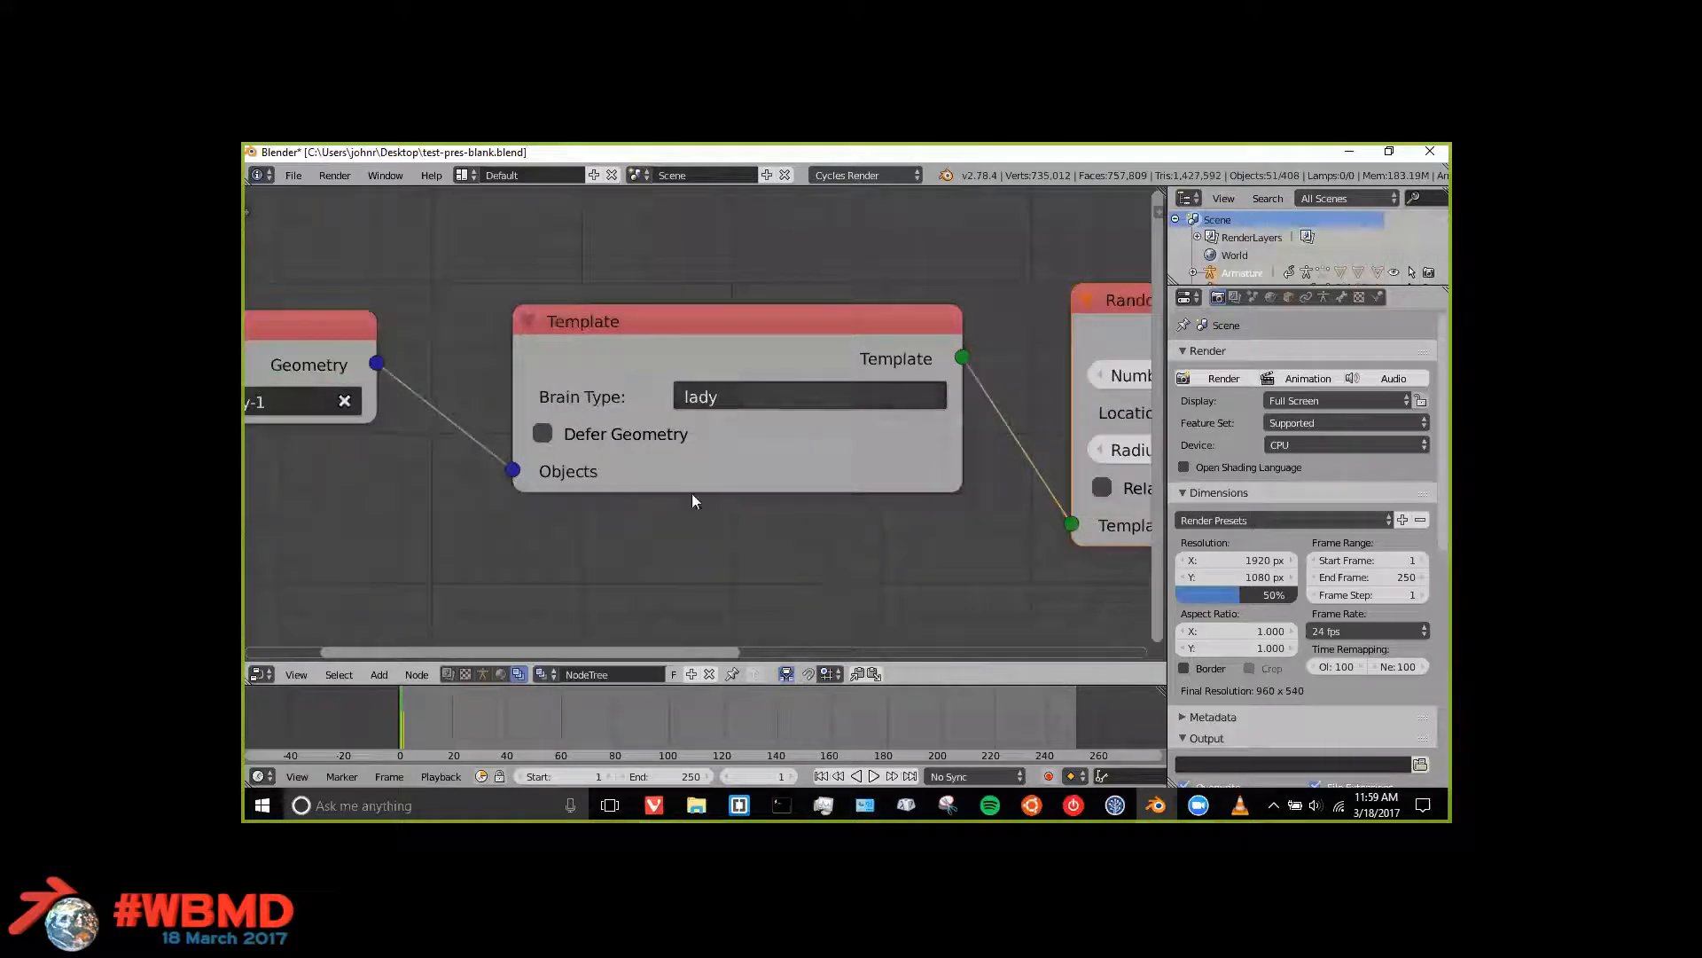
Step: Create a new CrowdMaster Agent Simulation node tree and name it lady
click(481, 668)
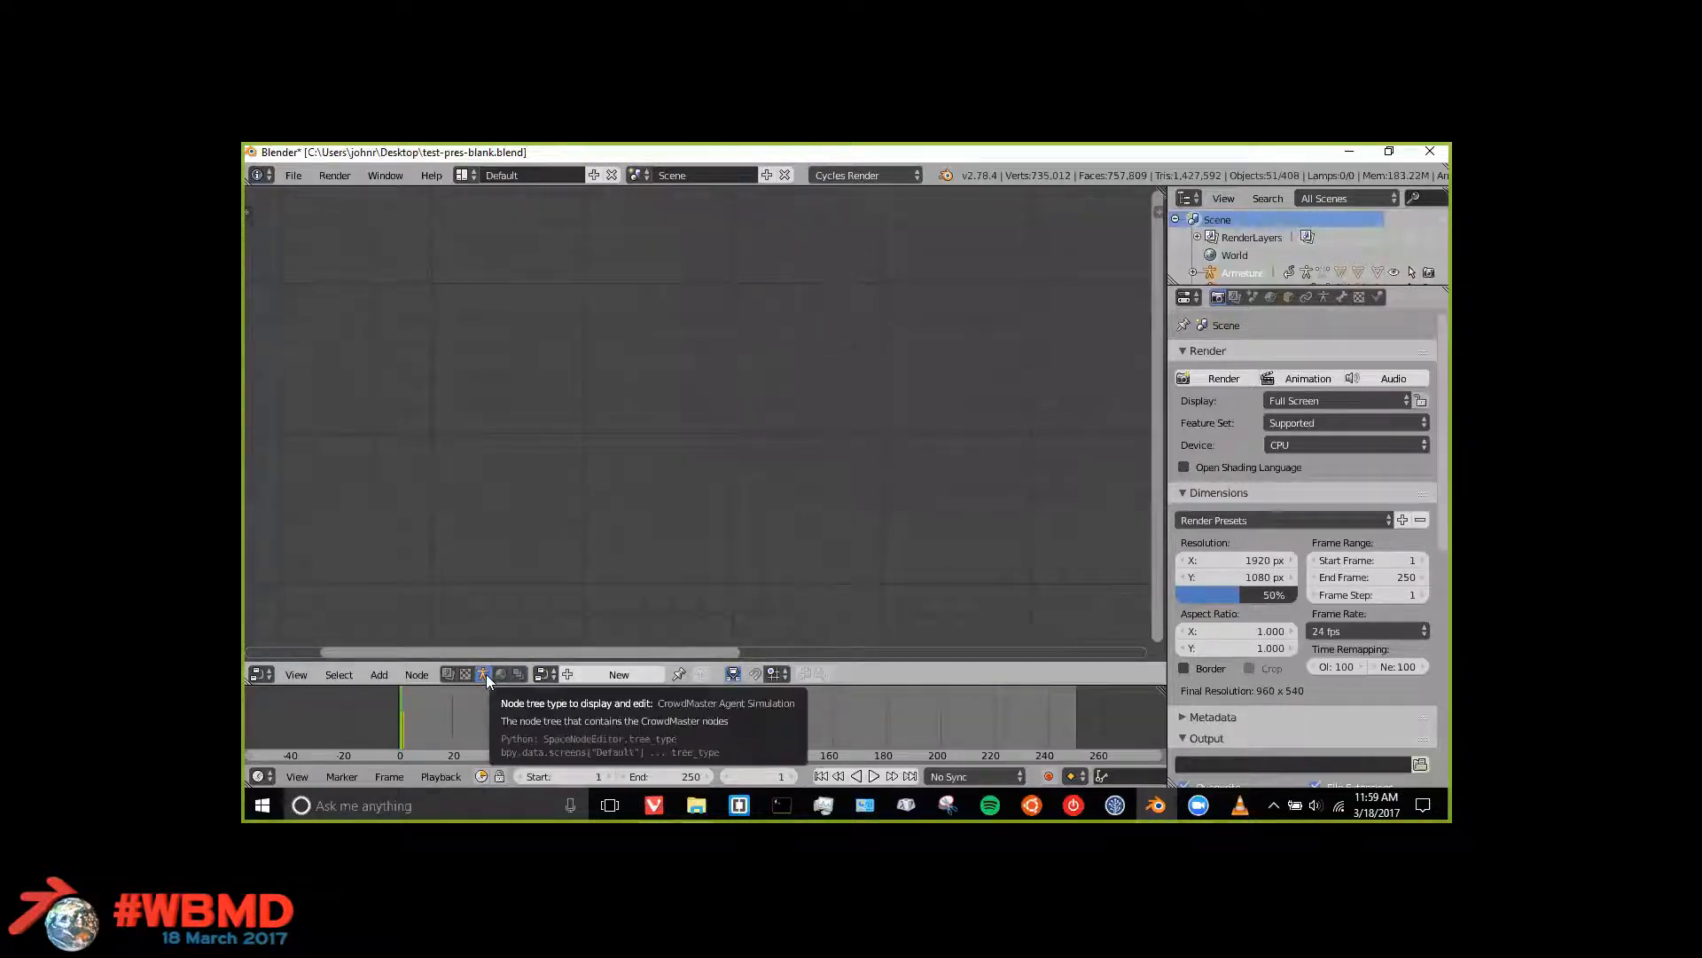
click(601, 671)
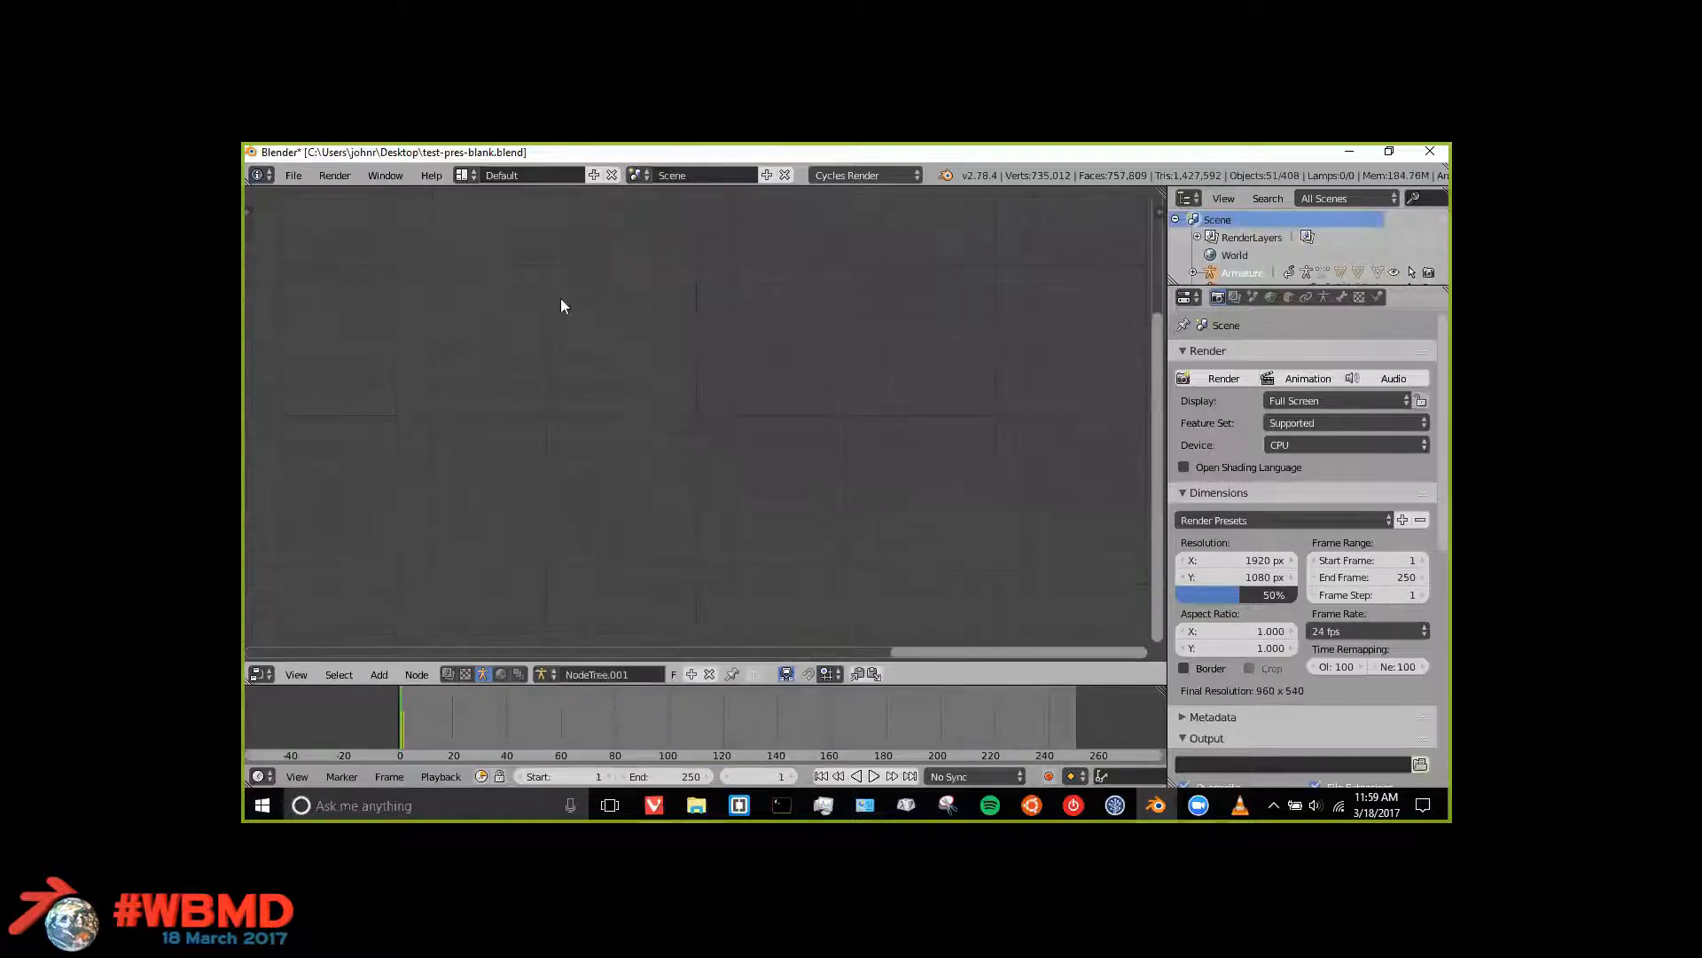
scroll(560, 298, up, 4)
double_click(581, 674)
text(lady)
key(Return)
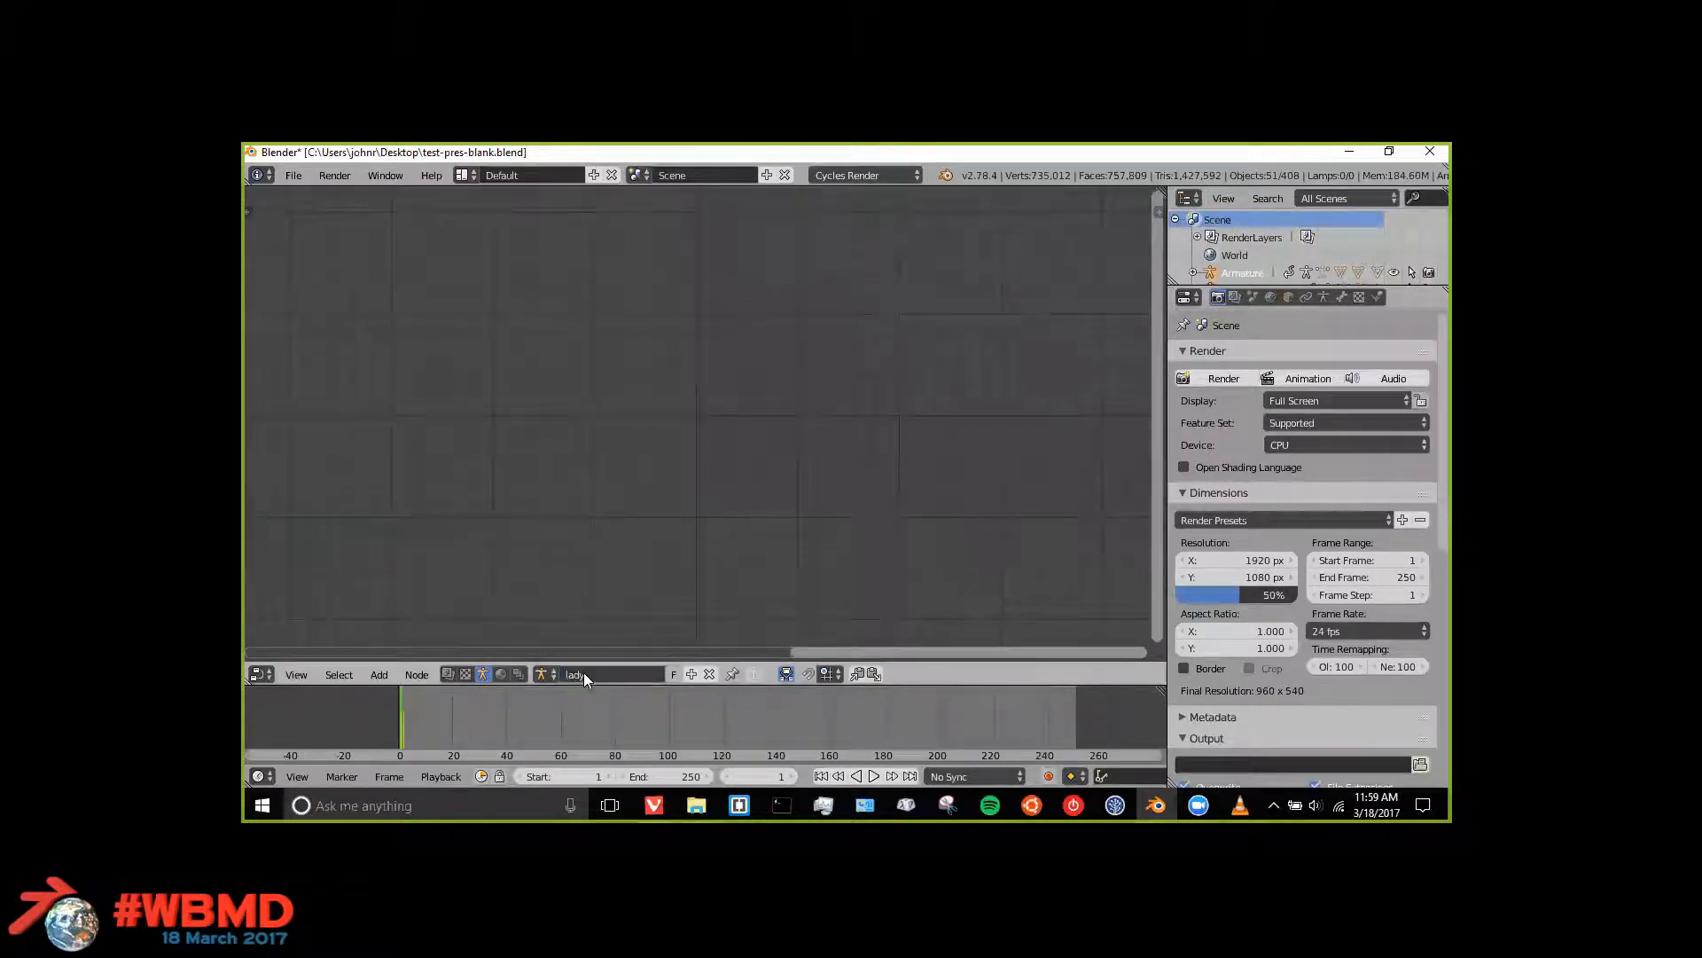
Step: Reopen the agent generation tree NodeTree and return to the lady agent simulation tree
click(518, 673)
click(539, 671)
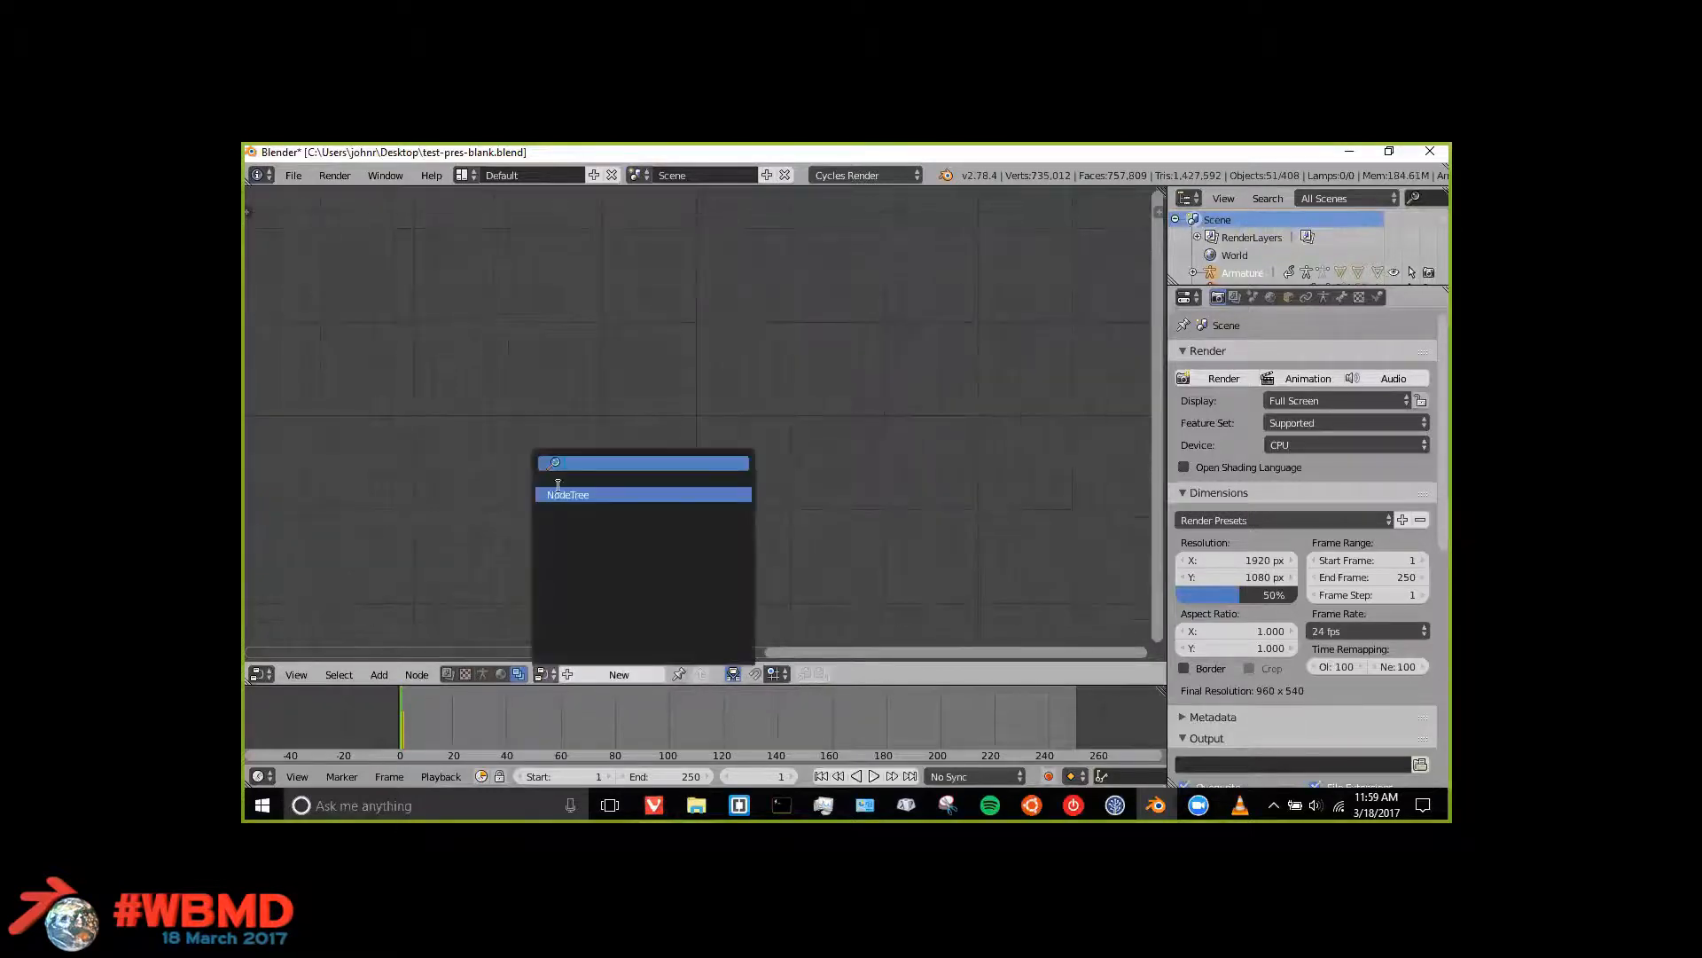
click(559, 493)
scroll(702, 367, up, 1)
click(482, 674)
Step: Show the CrowdMaster simulation and agent settings beside the node tree and widen that area
click(251, 344)
drag(382, 347, 478, 349)
middle_drag(688, 417, 734, 447)
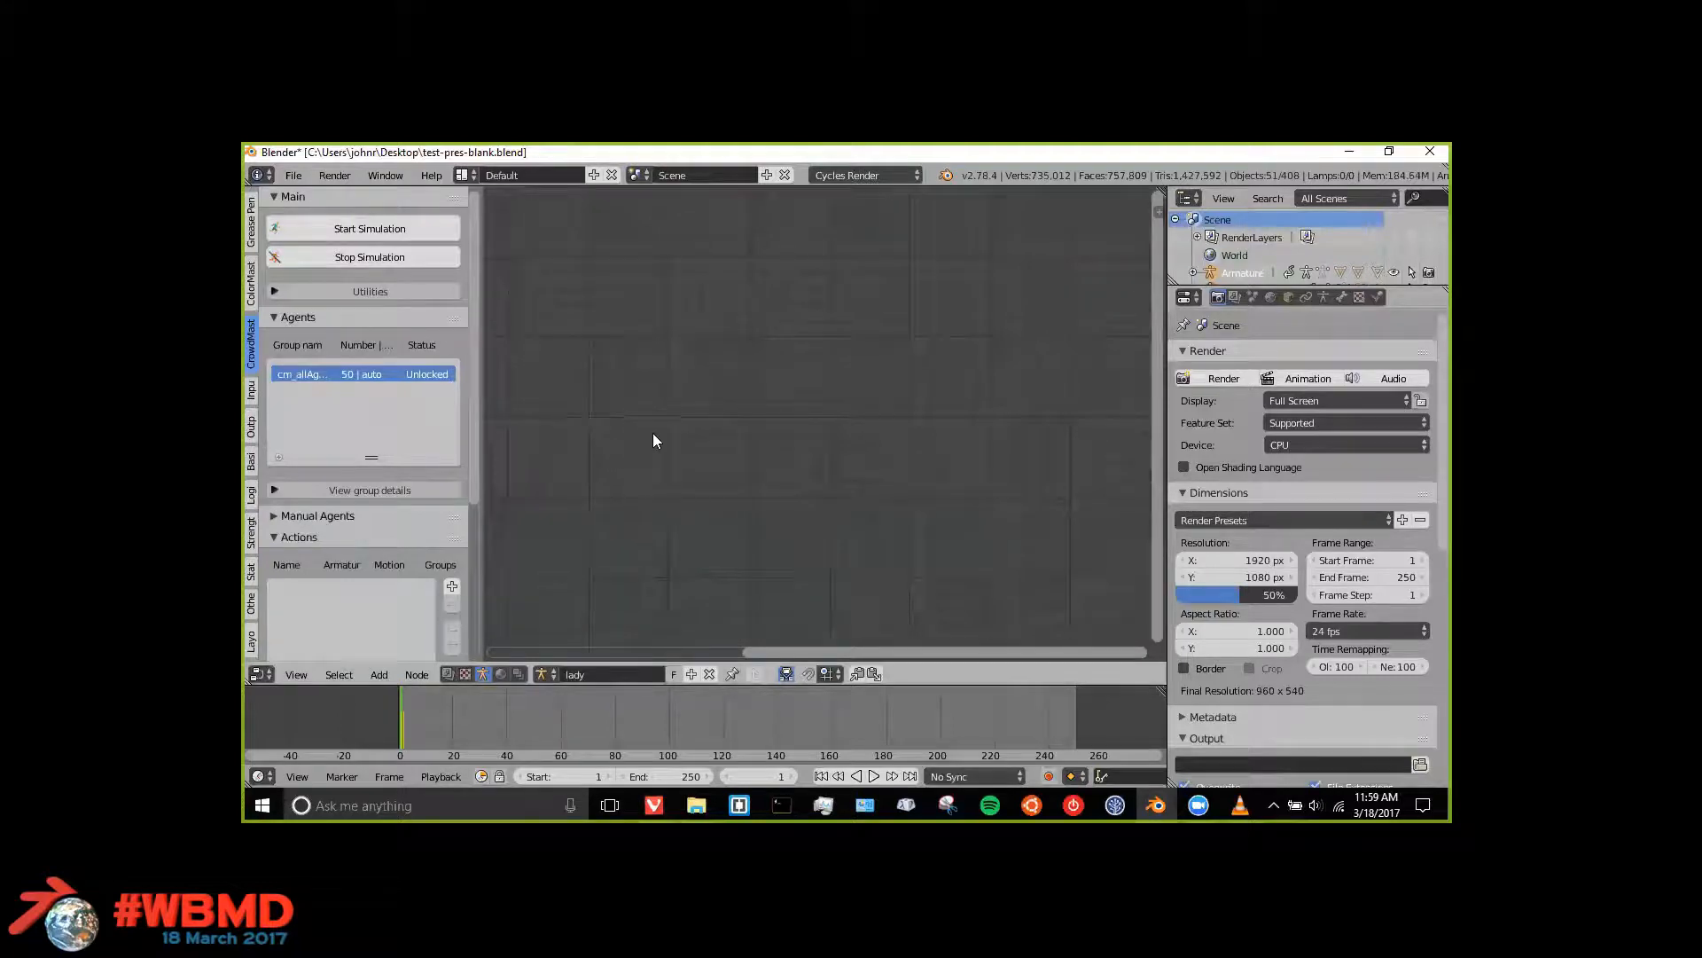
Step: Add an Input node to the lady simulation tree and place it in the empty workspace
key(shift+a)
mouse_move(671, 359)
key(shift+a)
mouse_move(612, 269)
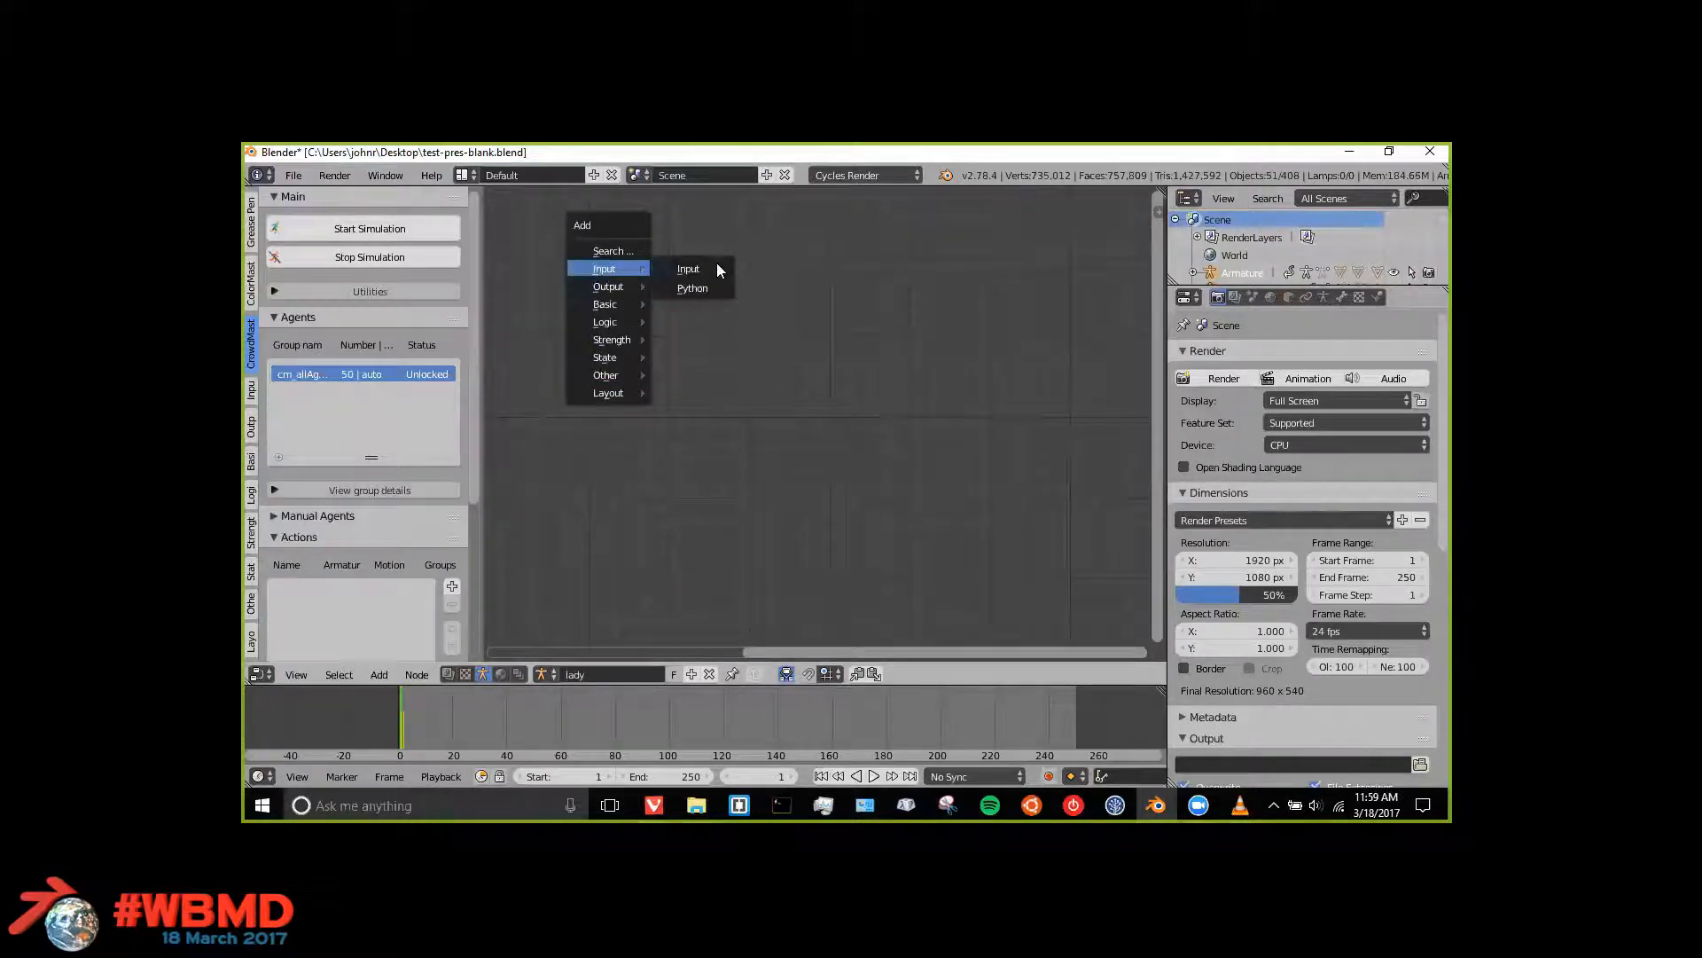
click(708, 269)
click(828, 497)
scroll(825, 484, up, 3)
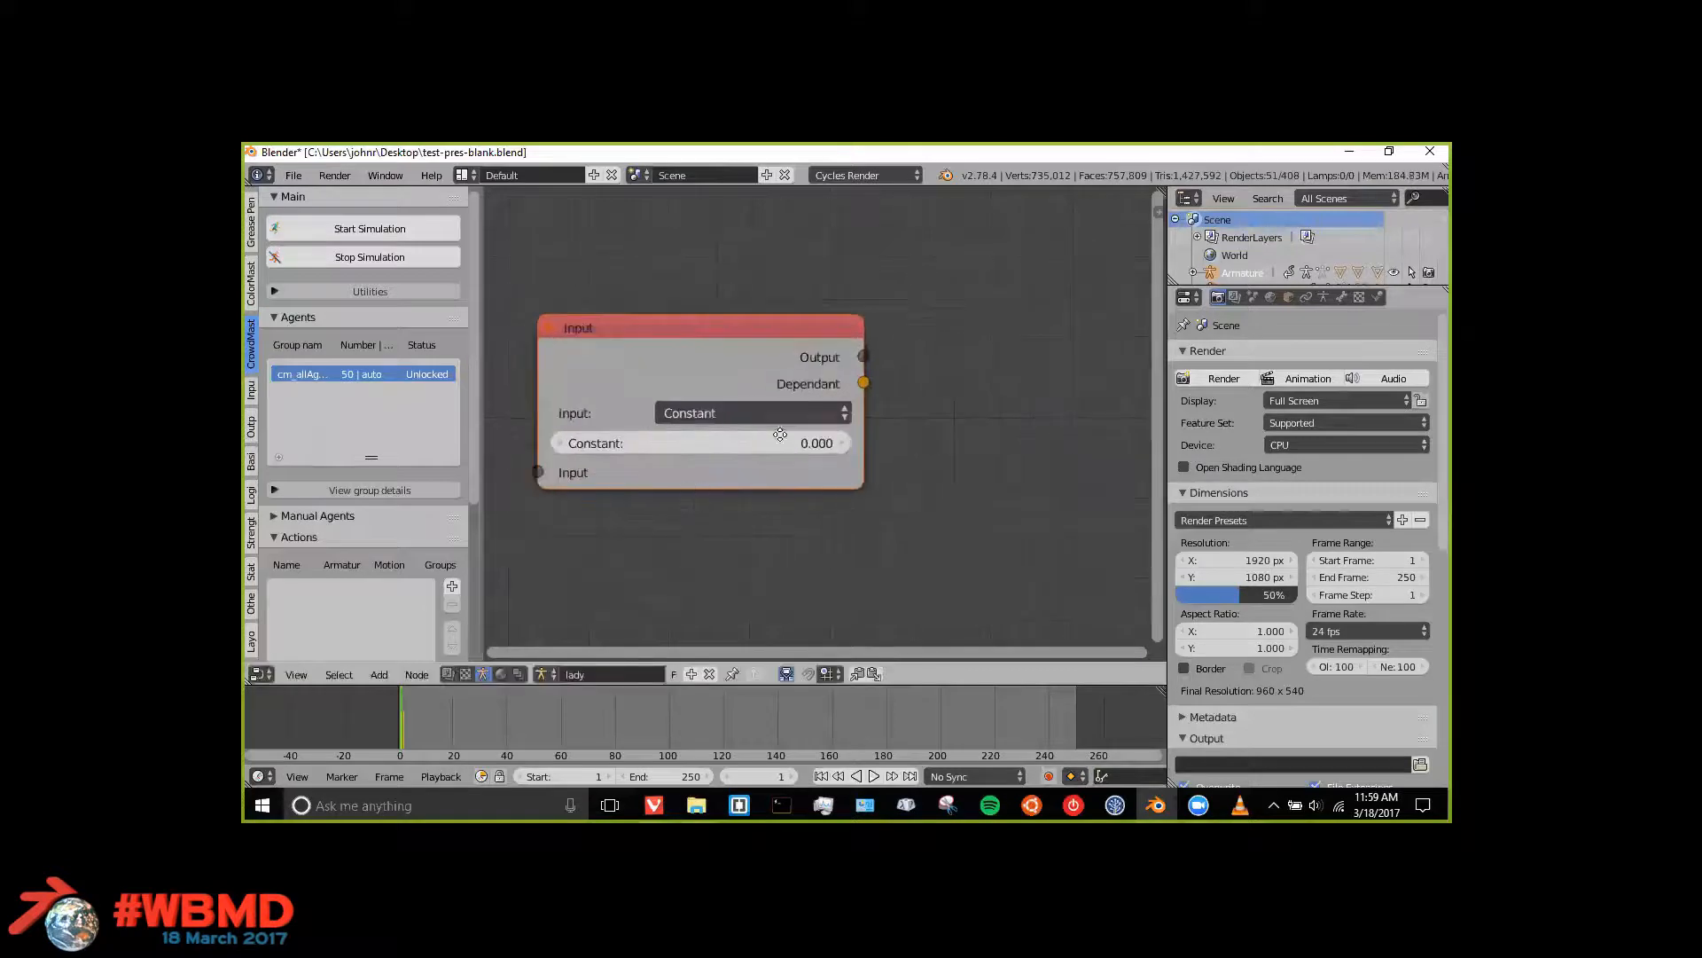
scroll(807, 459, up, 2)
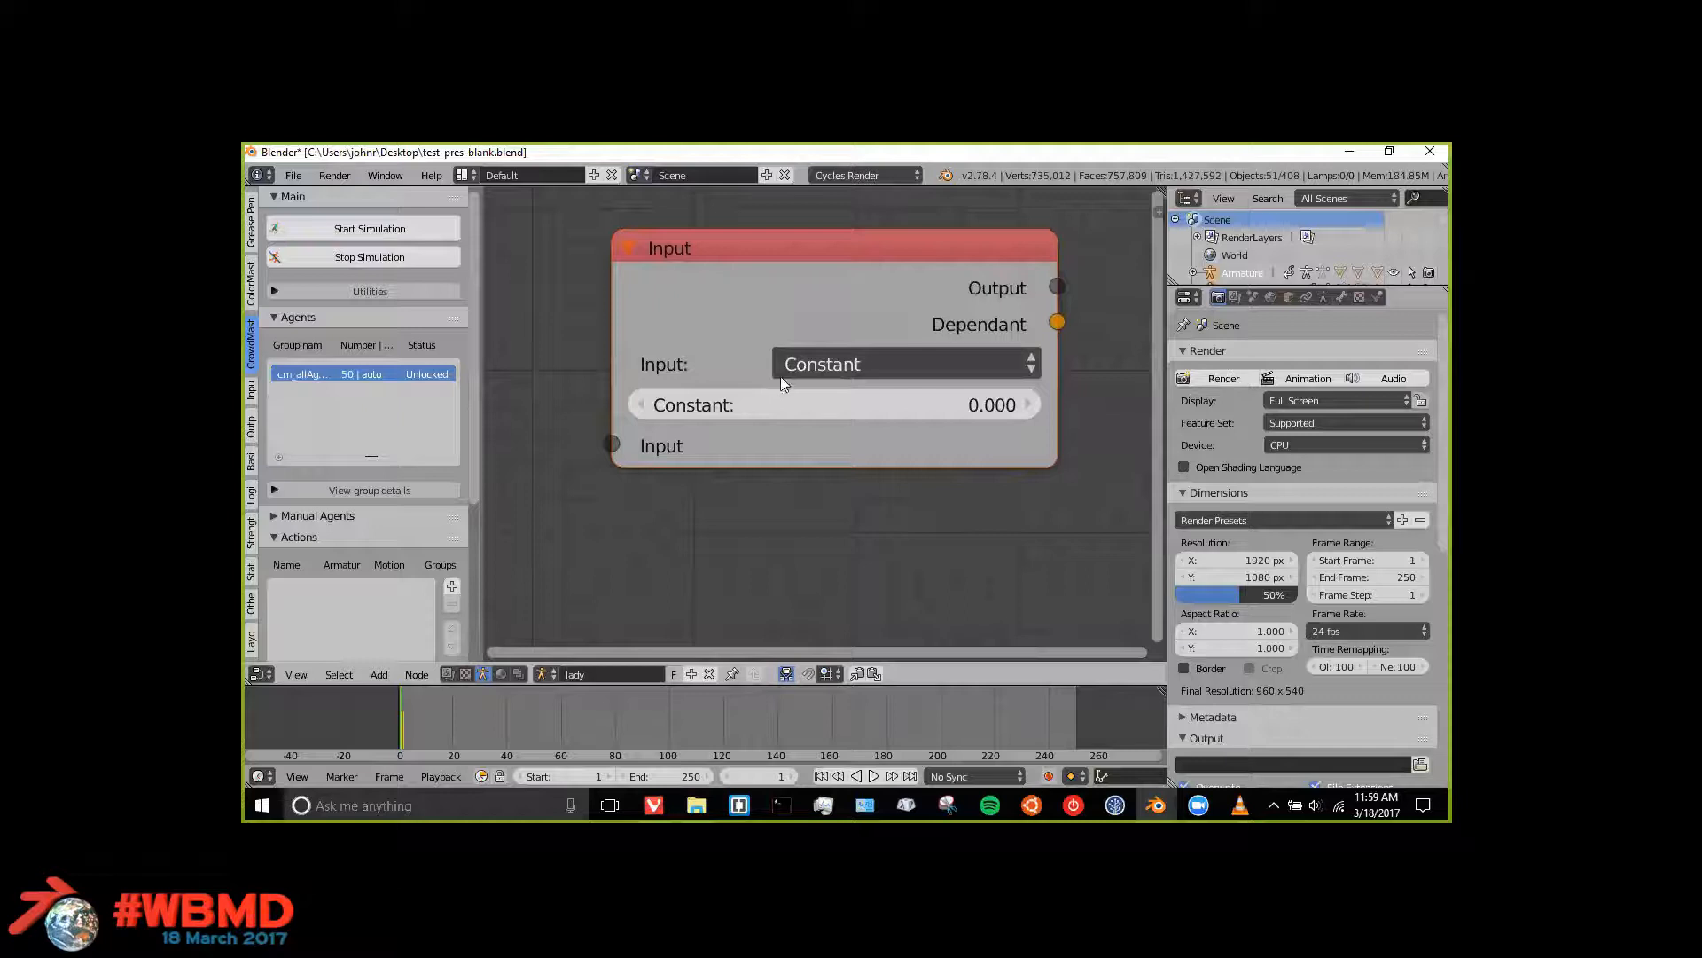
Step: Review the Input node's available input types, keep Constant and set the constant value to 0.4
click(810, 362)
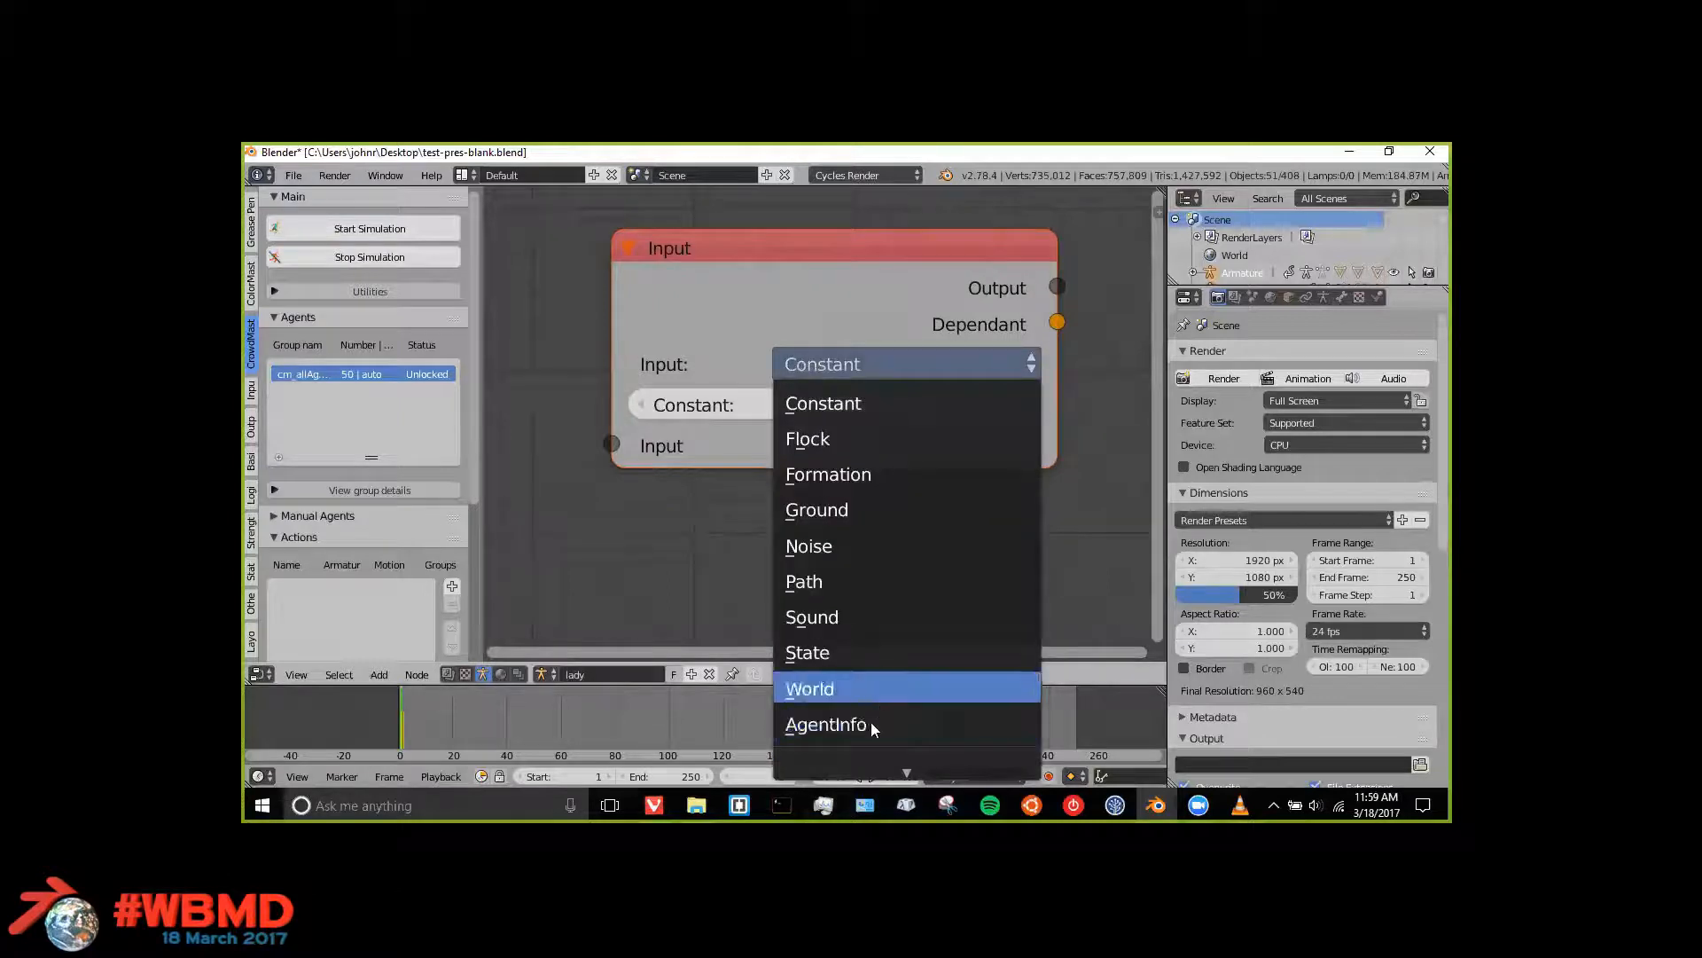
click(805, 407)
middle_drag(892, 500, 785, 465)
scroll(786, 465, down, 4)
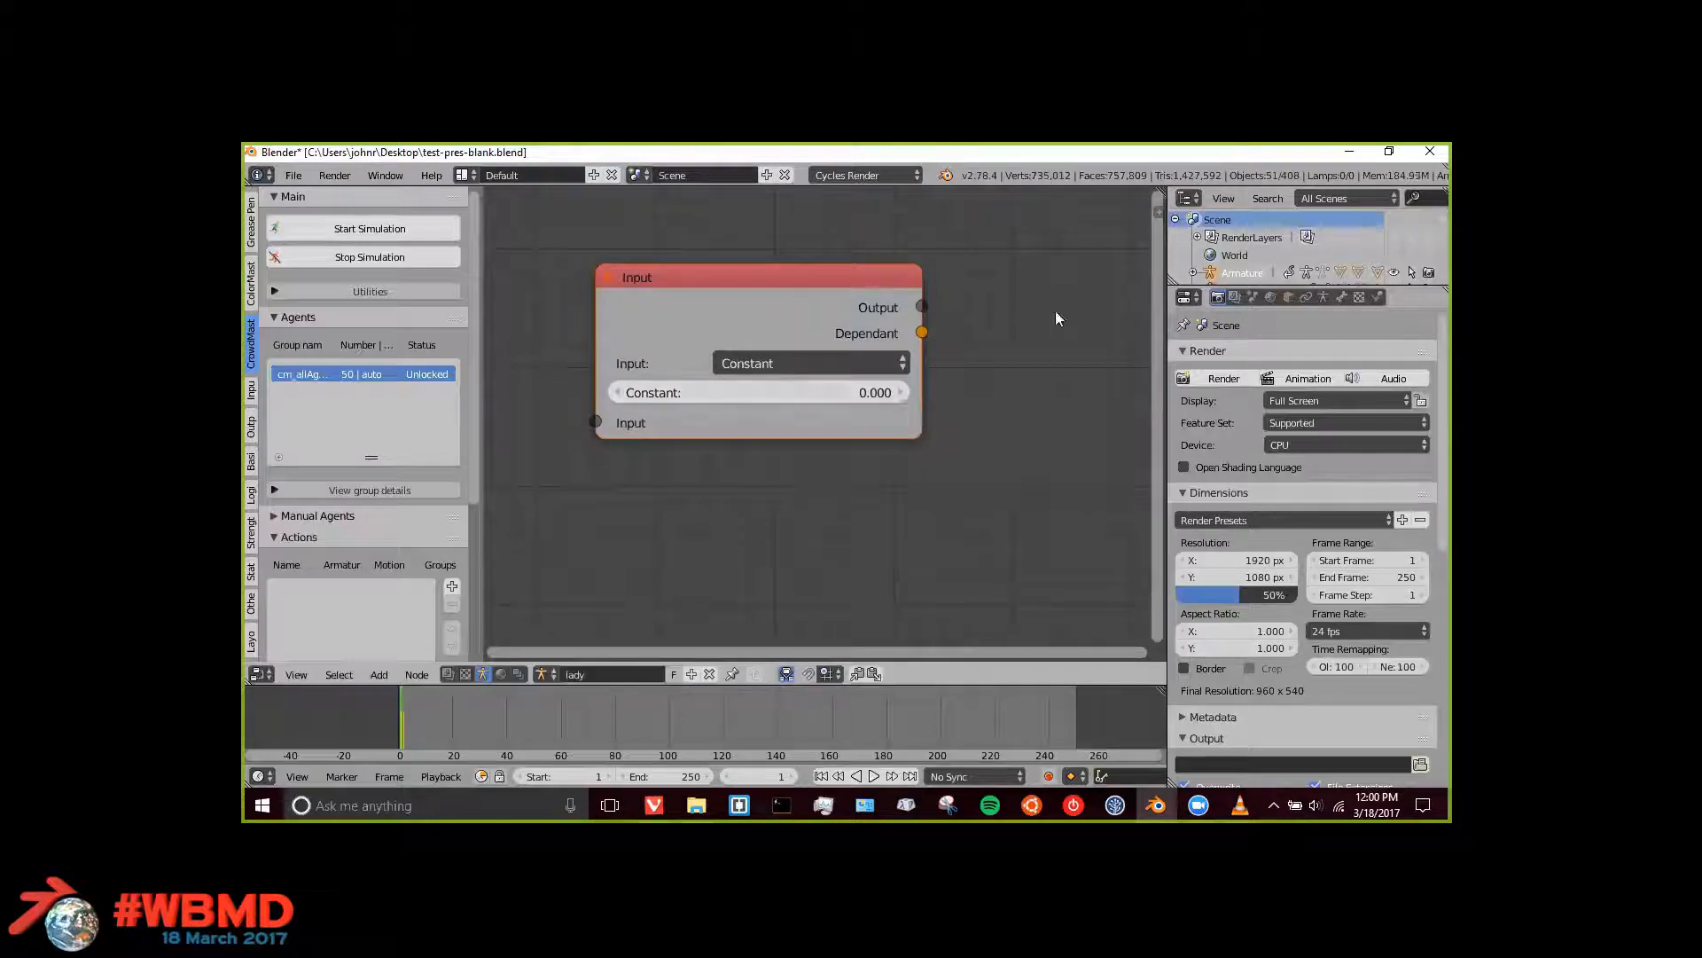
click(709, 388)
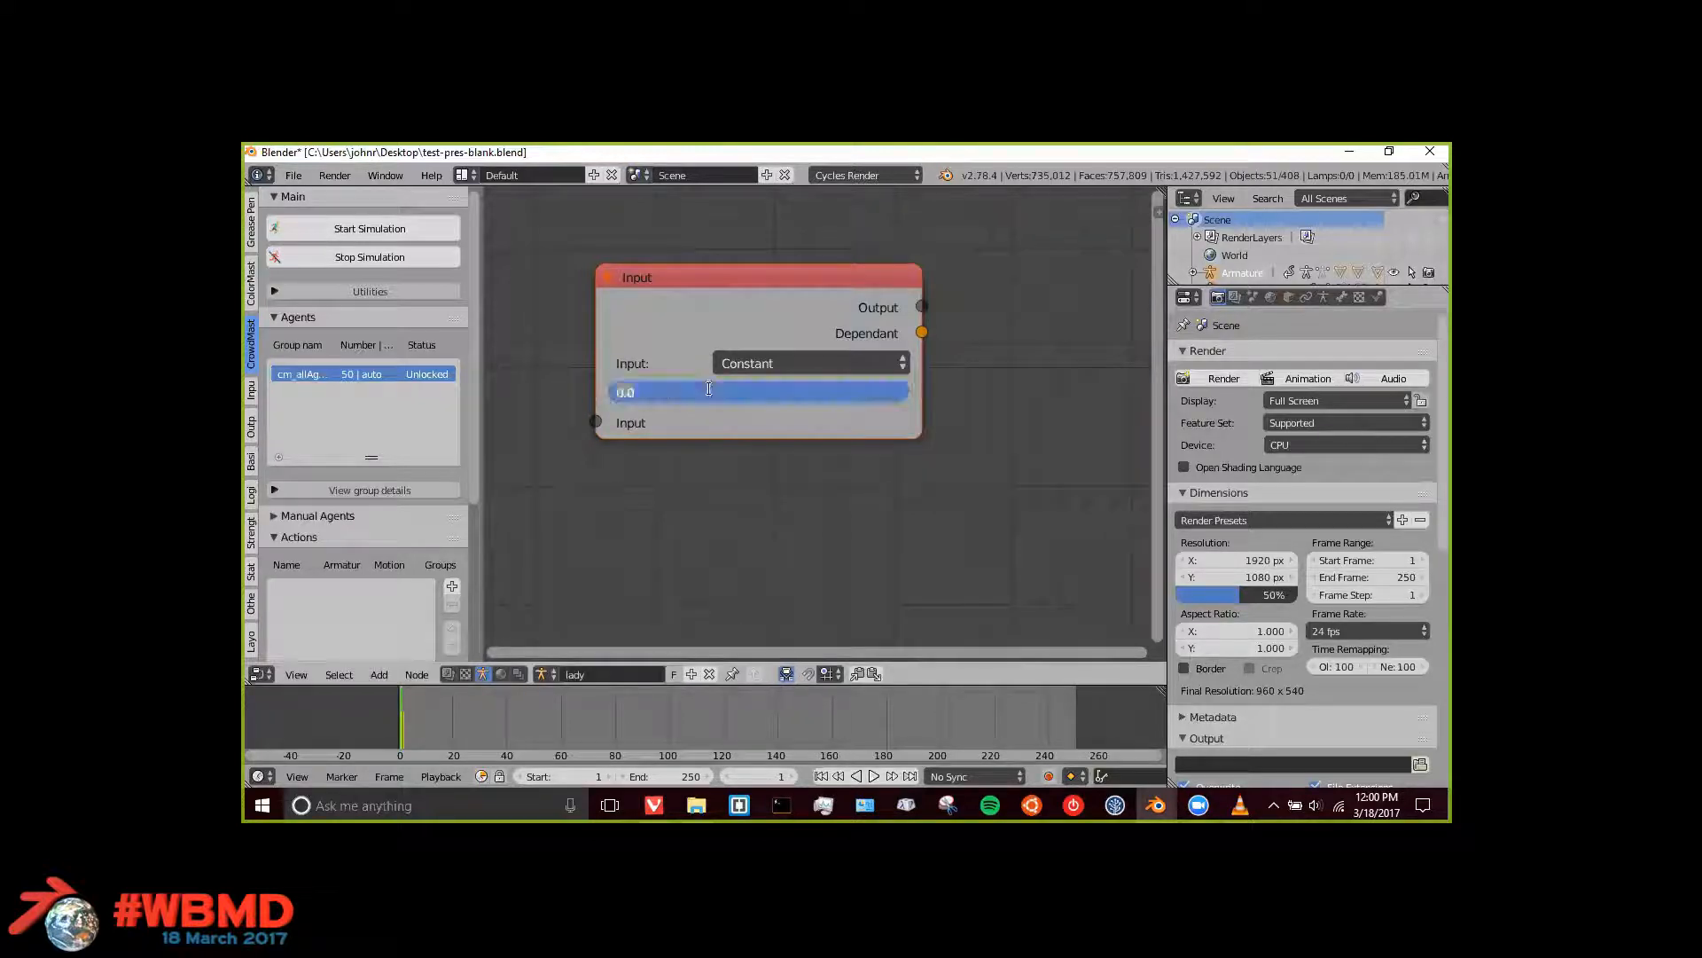
text(0.4)
key(Return)
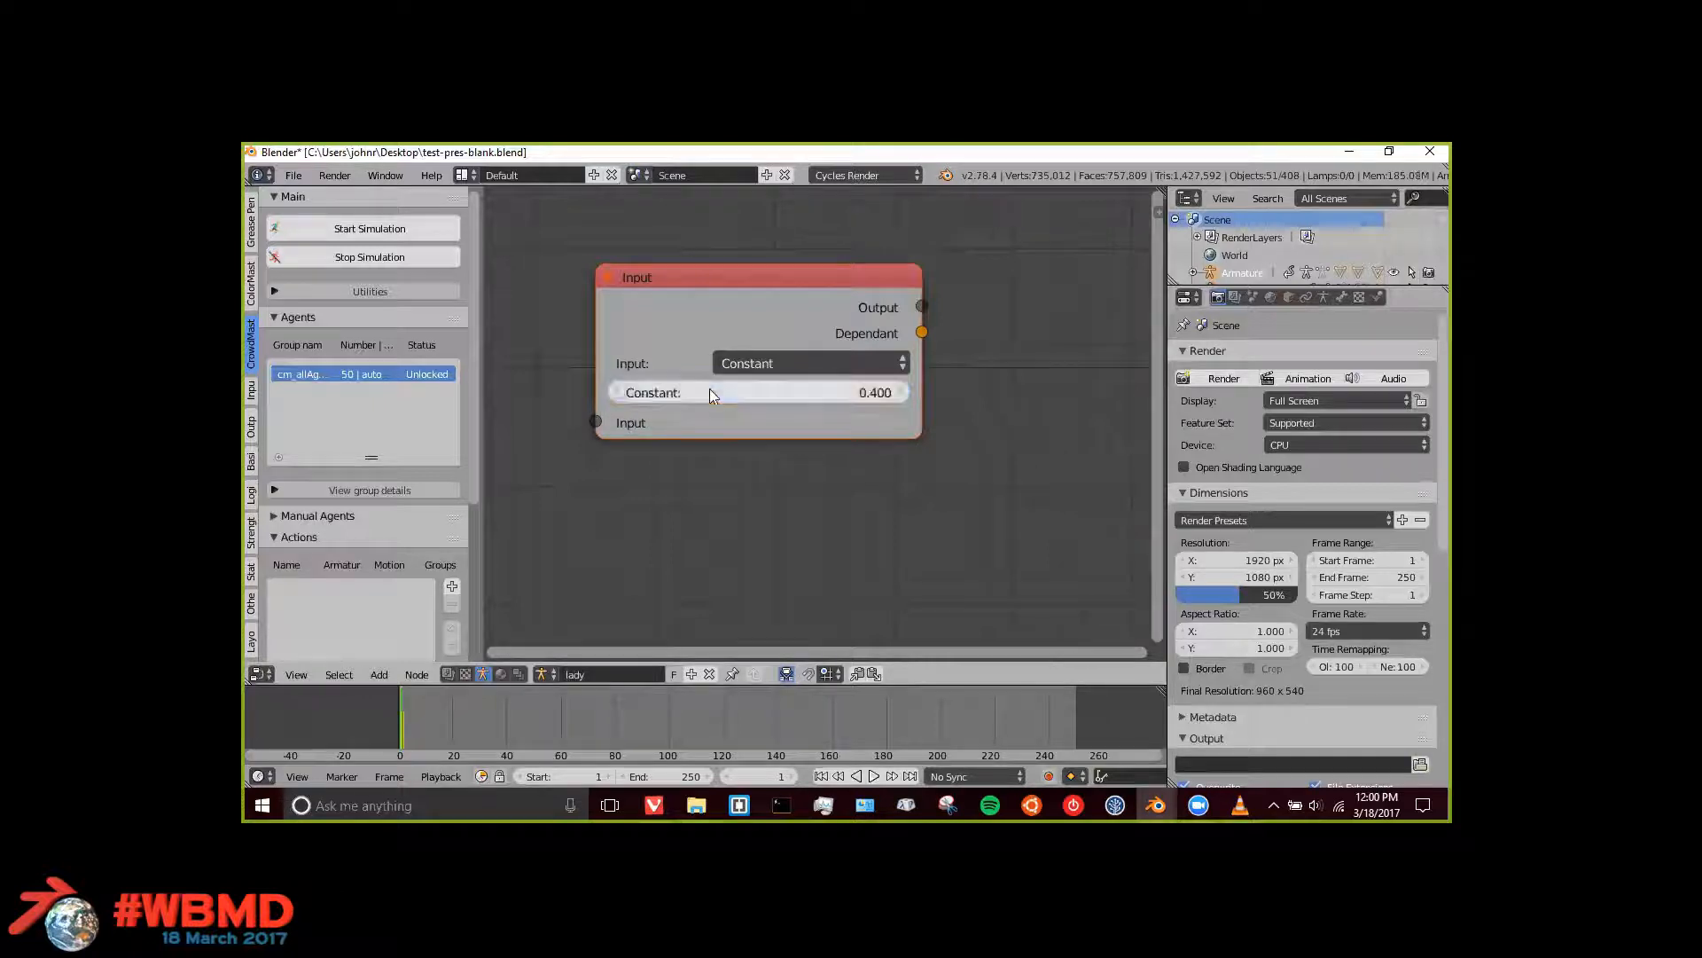
middle_drag(706, 480, 582, 480)
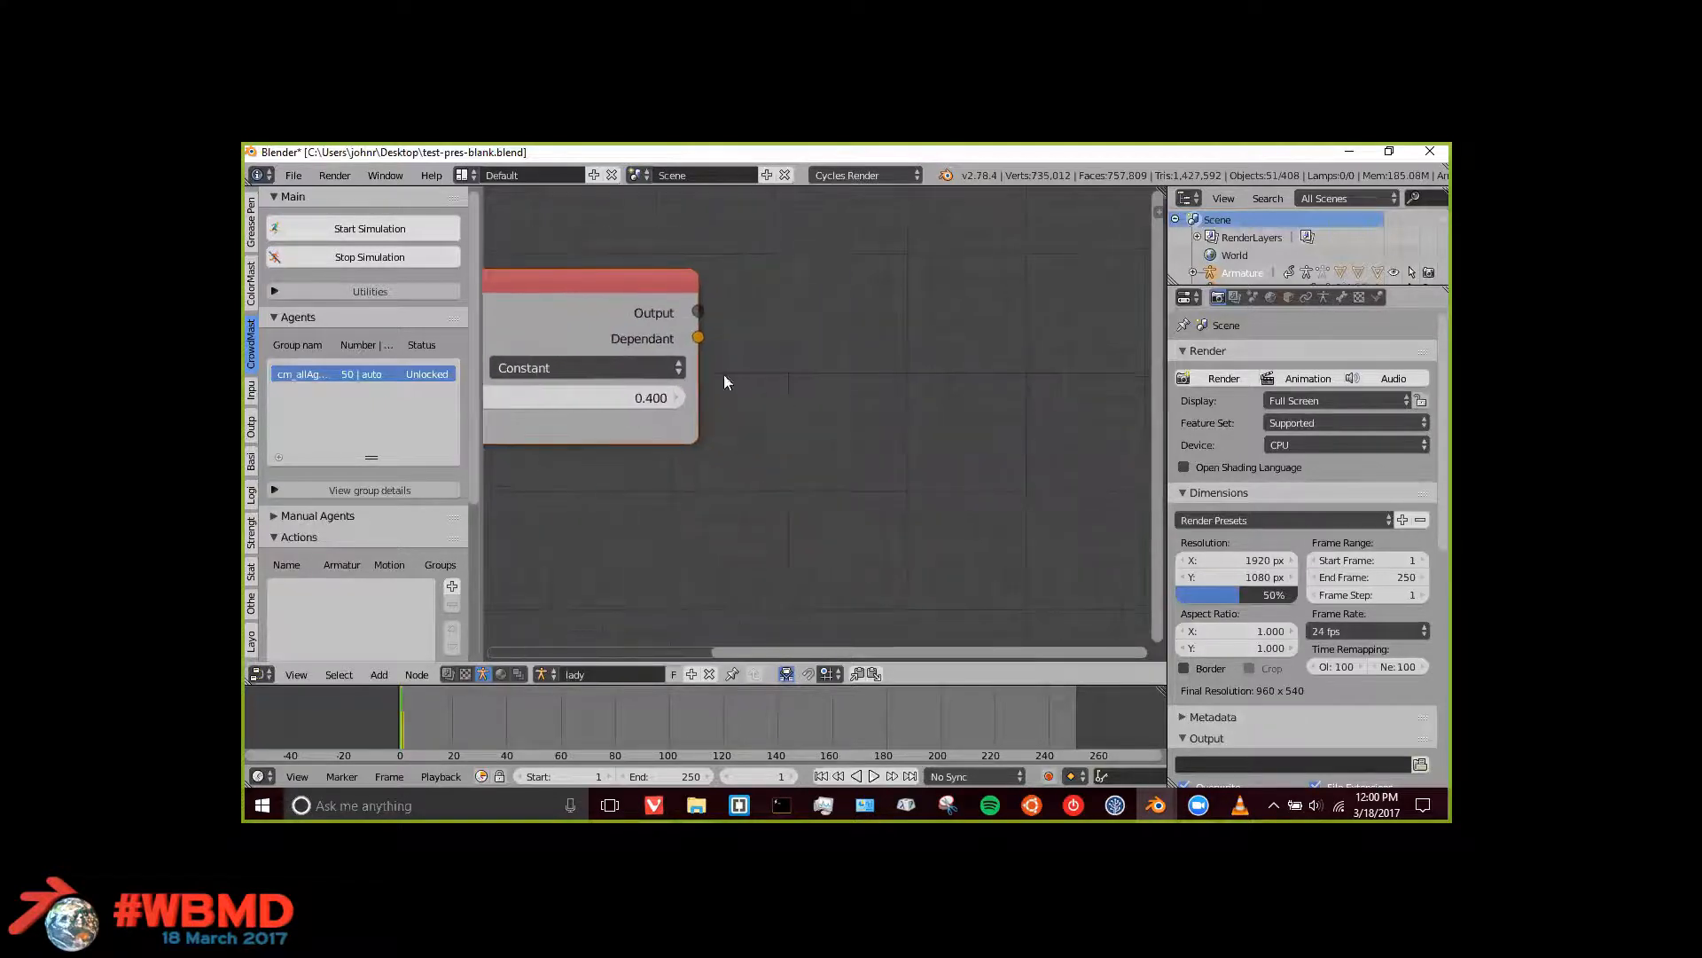
middle_drag(669, 302, 925, 309)
middle_drag(936, 381, 821, 344)
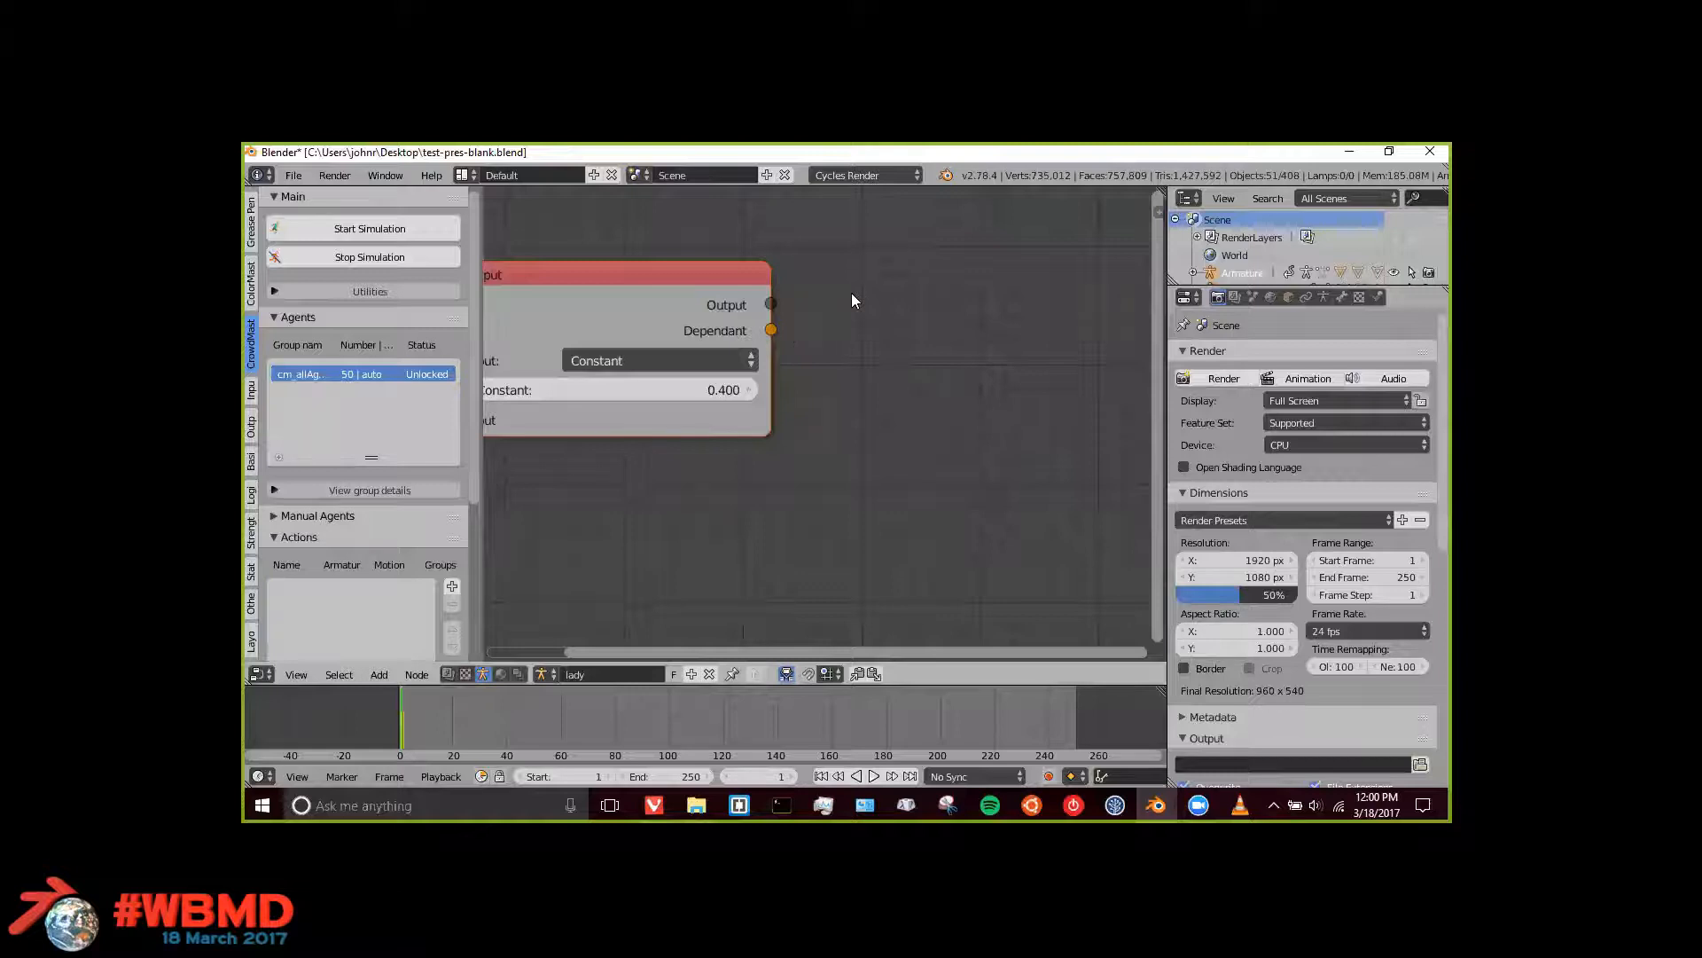
Step: Add an Output node to the lady simulation tree and place it beside the Input node
key(shift+a)
mouse_move(842, 312)
click(894, 308)
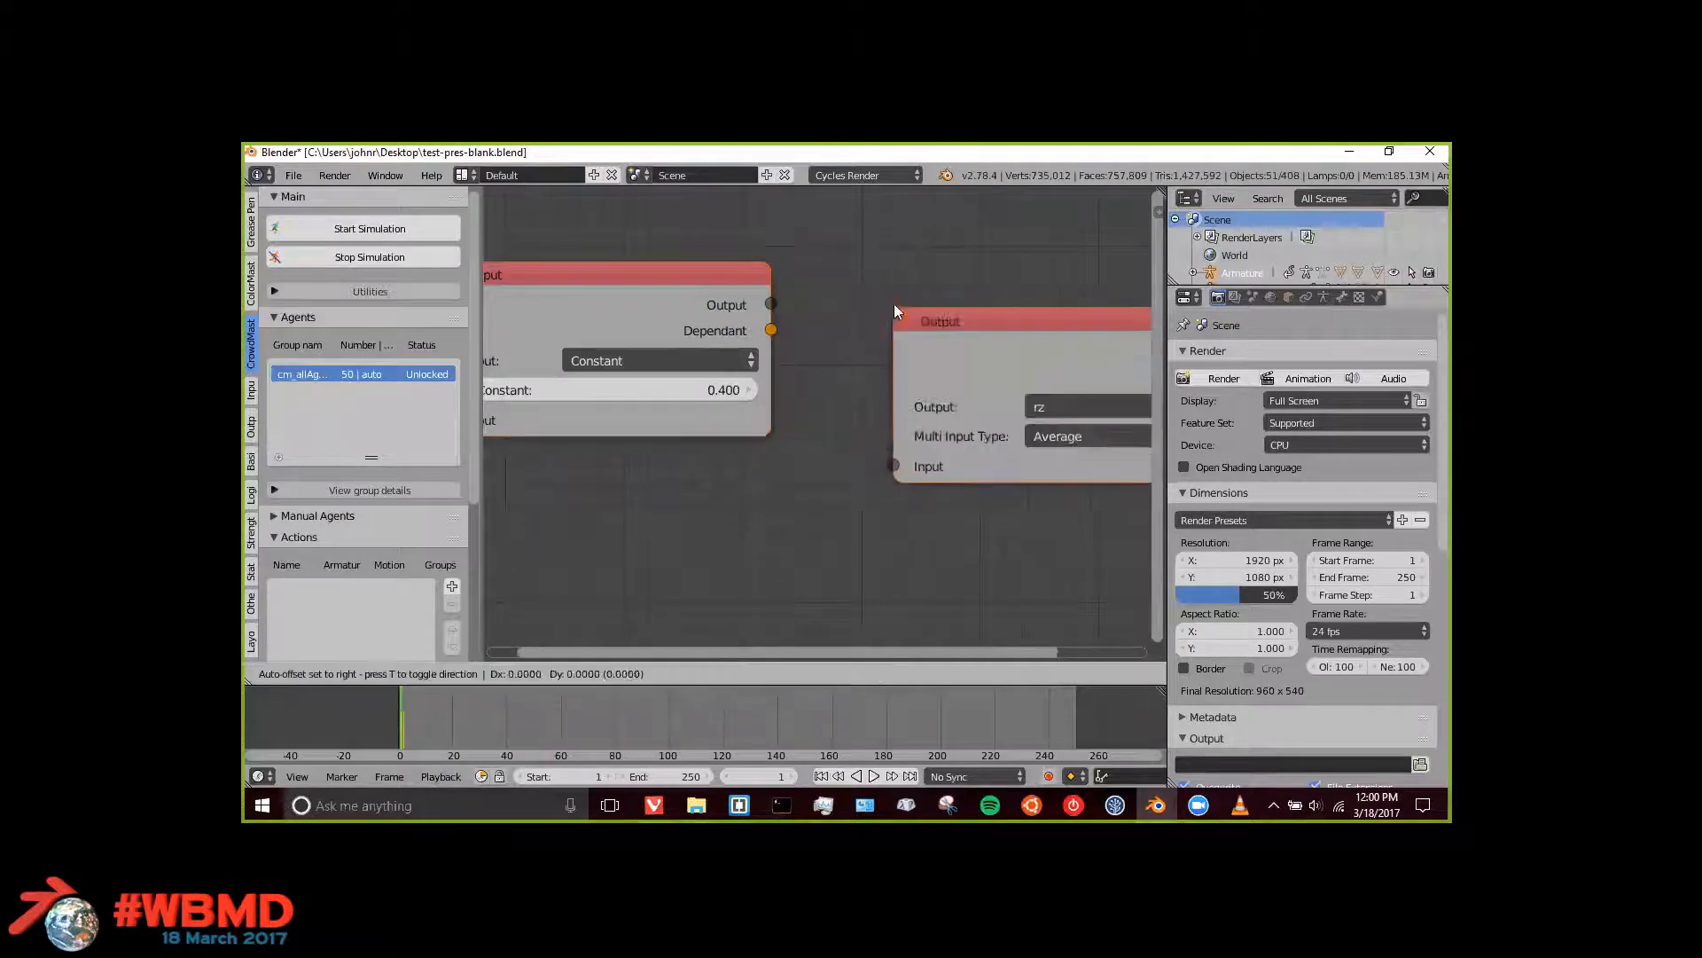
click(867, 279)
scroll(880, 349, down, 4)
middle_drag(917, 362, 784, 376)
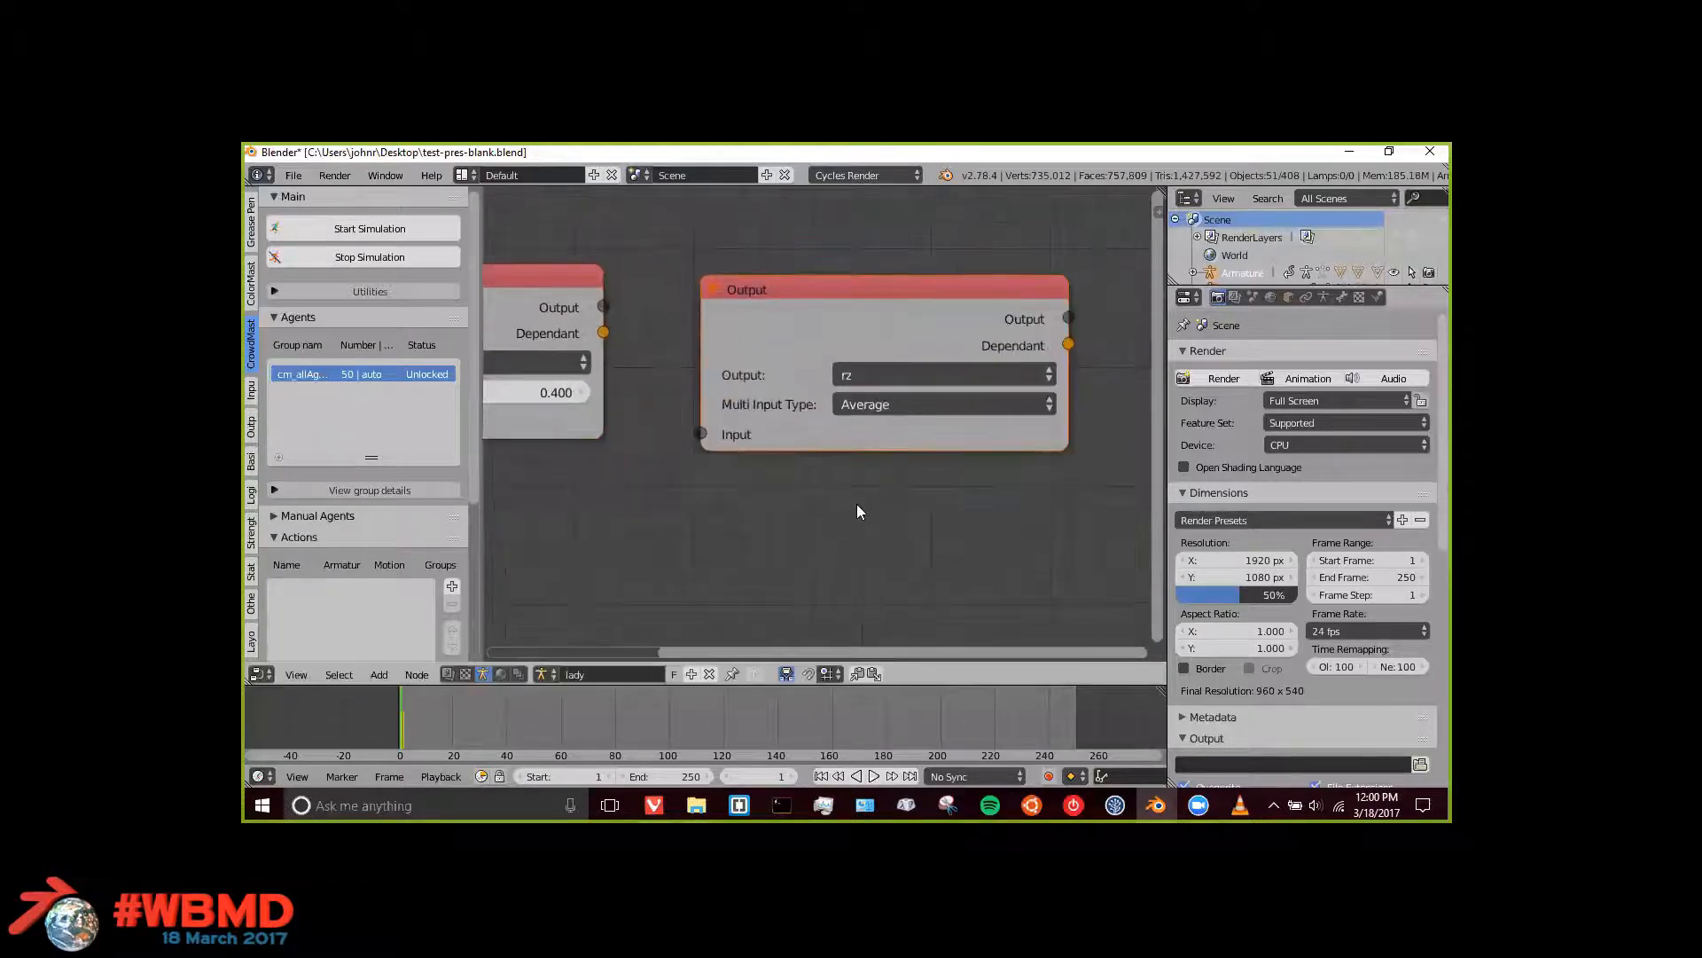
scroll(568, 386, up, 3)
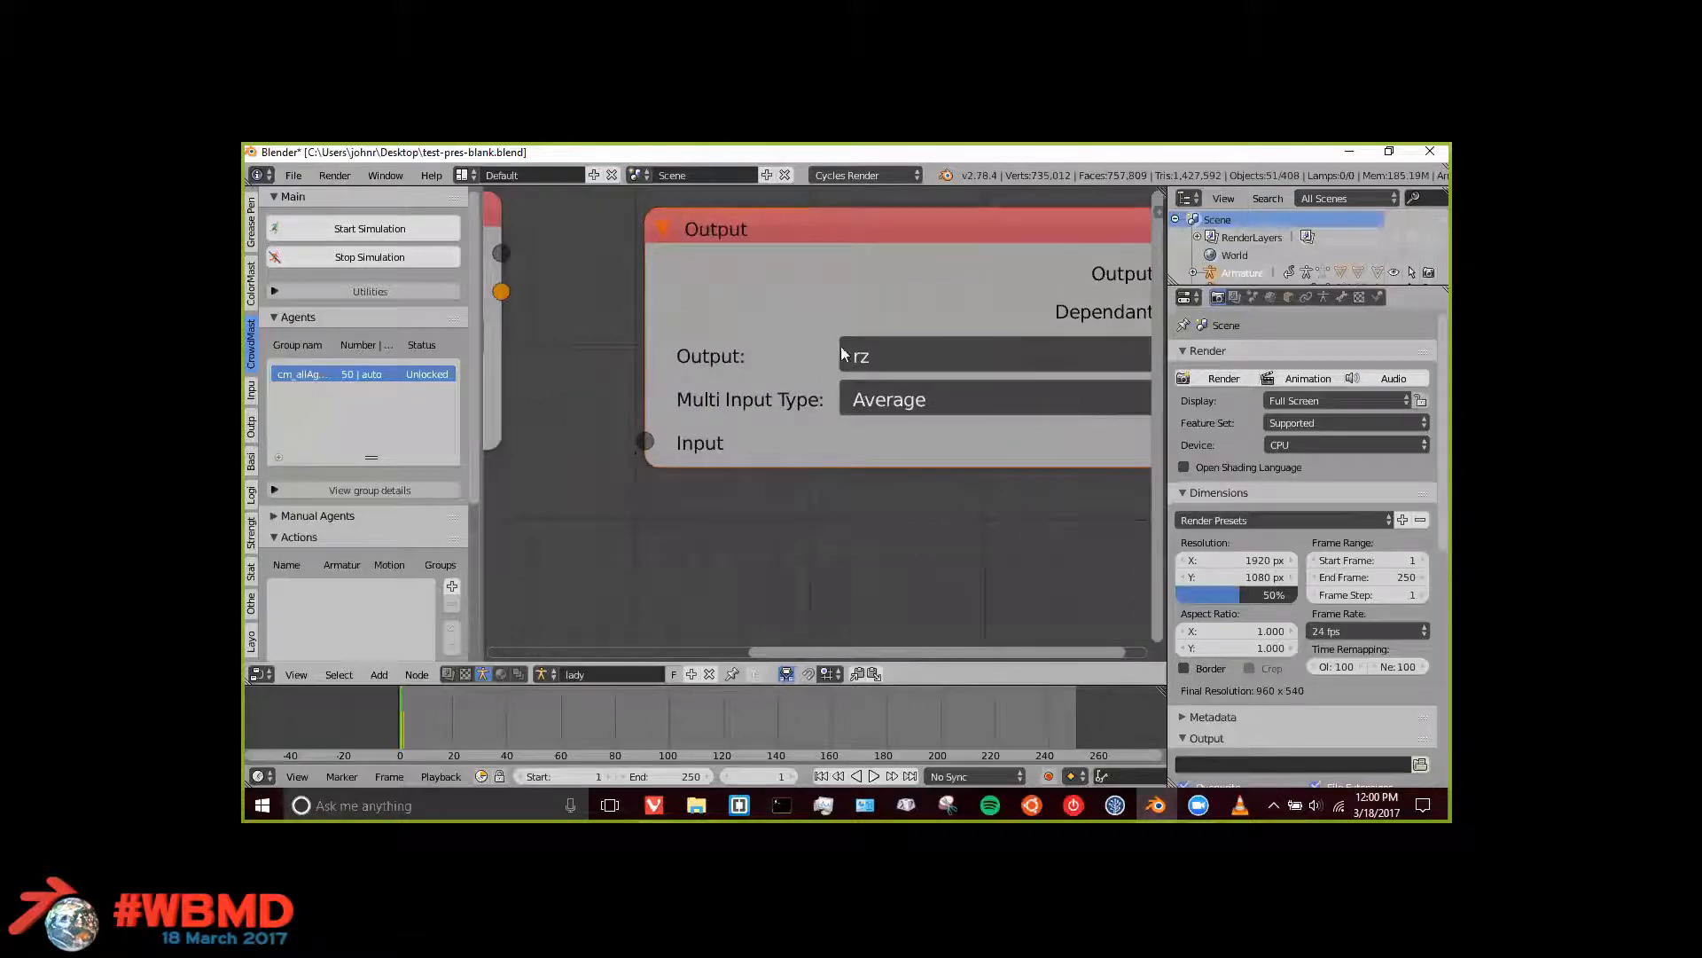
Step: Review the Output node's available output channels and set its output to rx
click(881, 356)
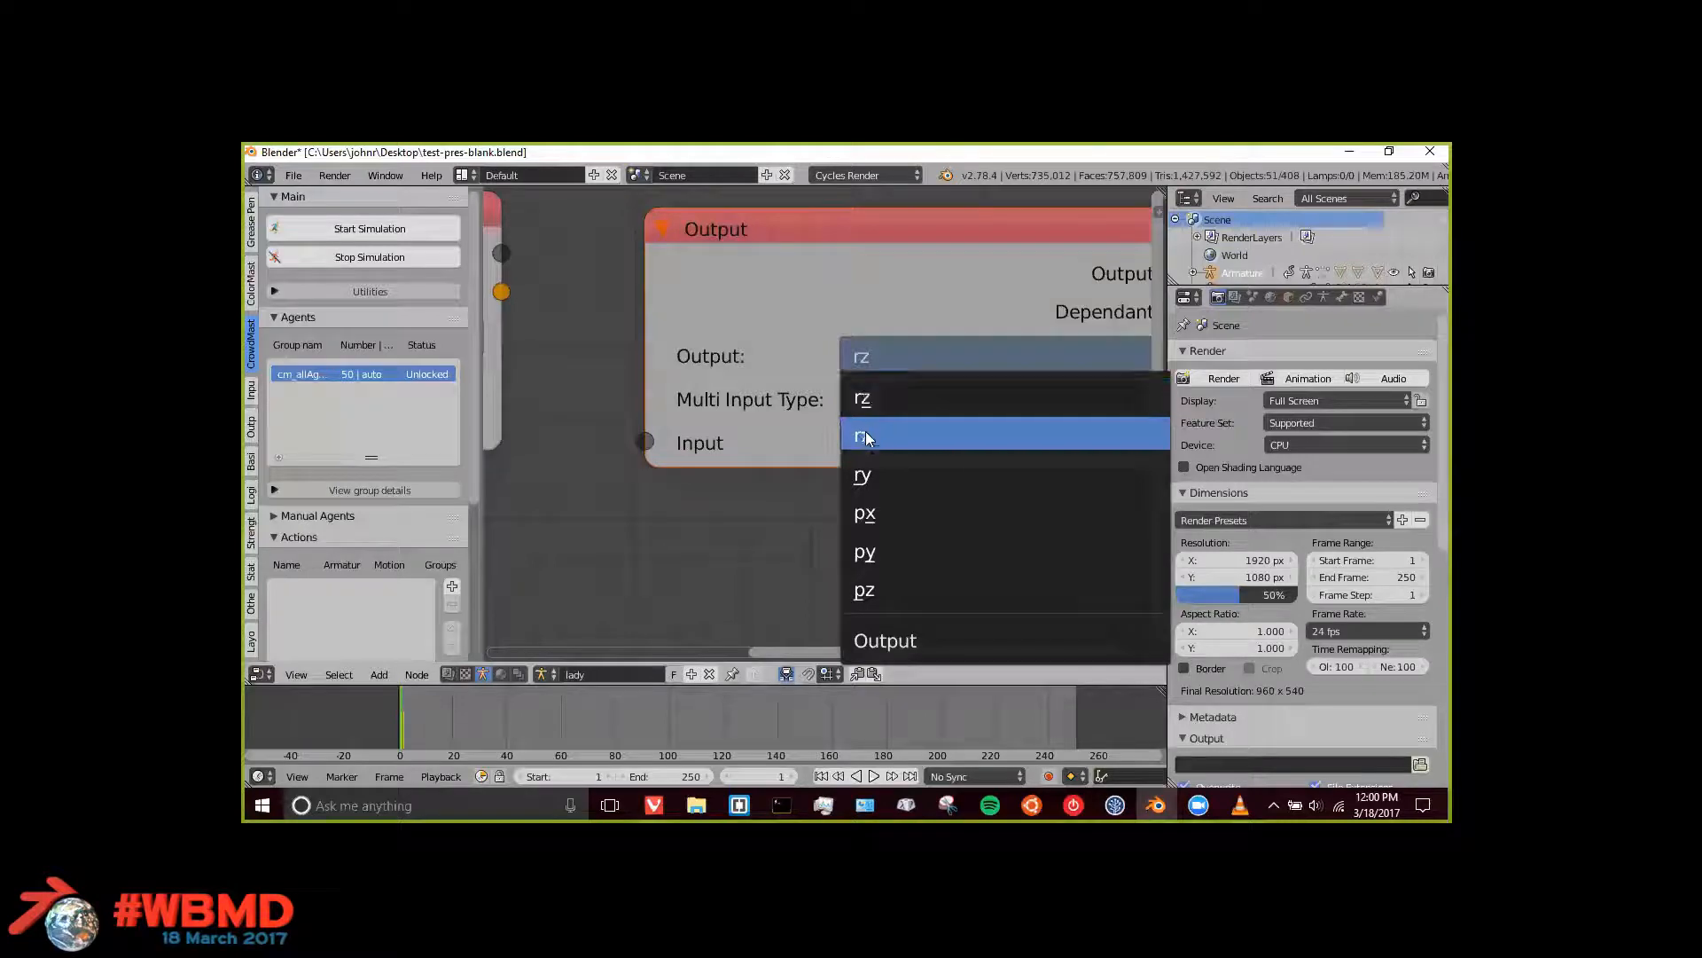
click(889, 437)
click(893, 353)
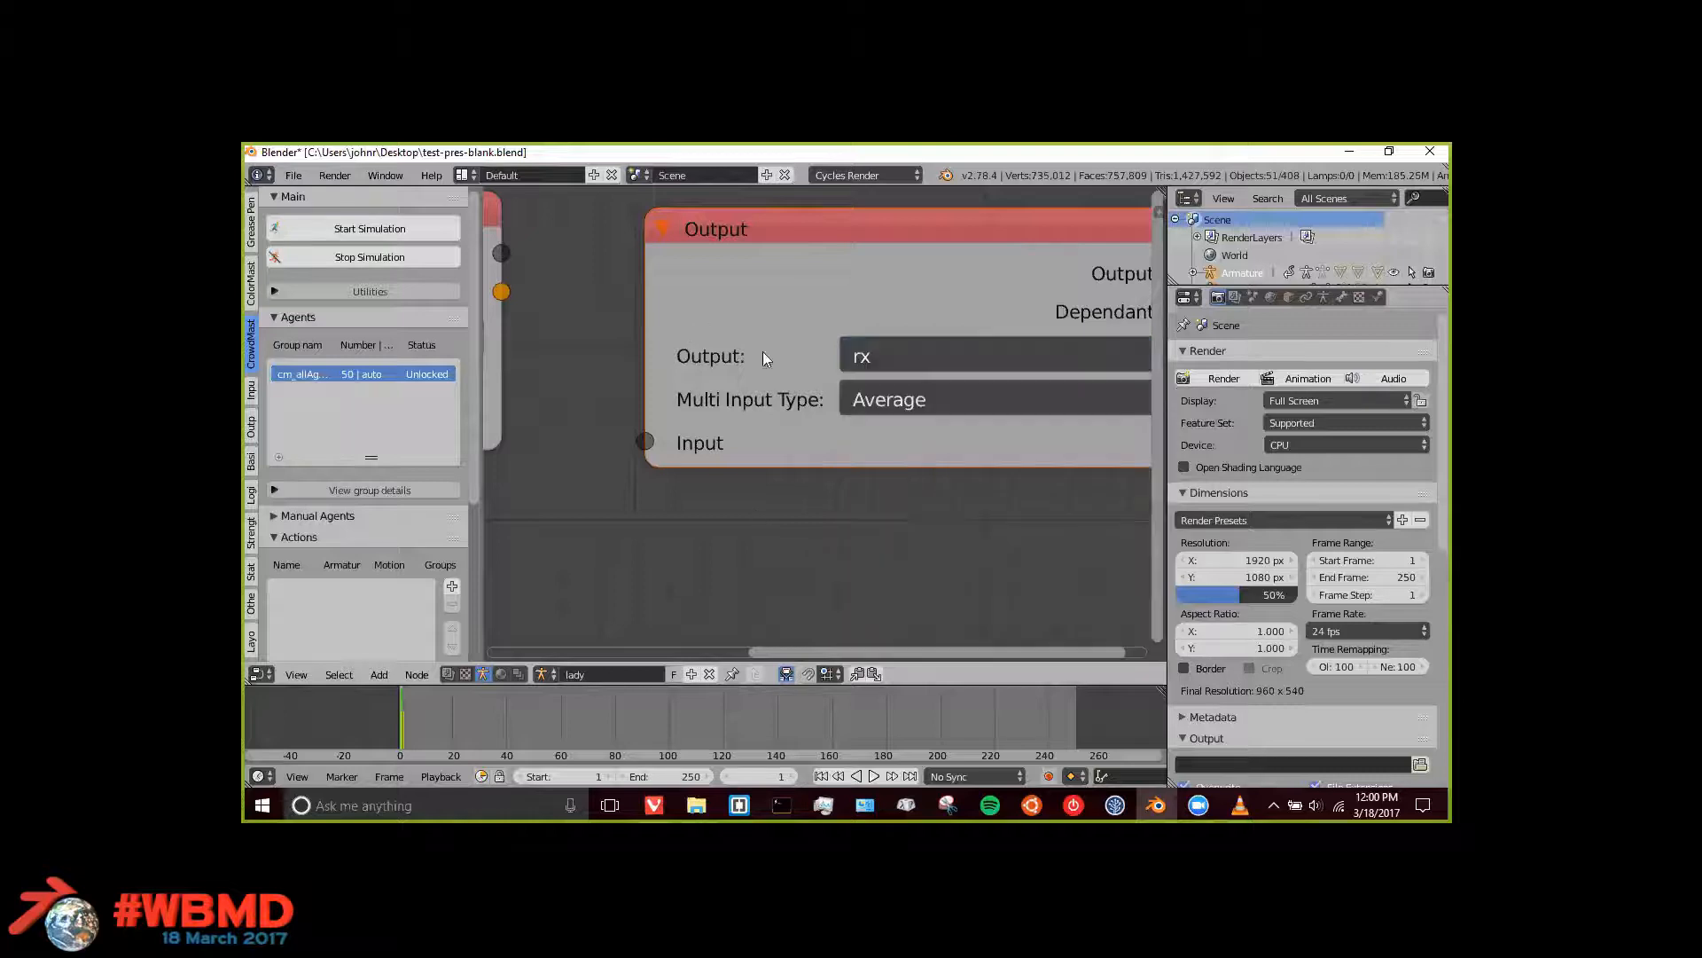
Step: Link the Input node's Output socket to the Output node's Input socket and move the Output node slightly higher
scroll(773, 351, down, 4)
middle_drag(808, 335, 1007, 354)
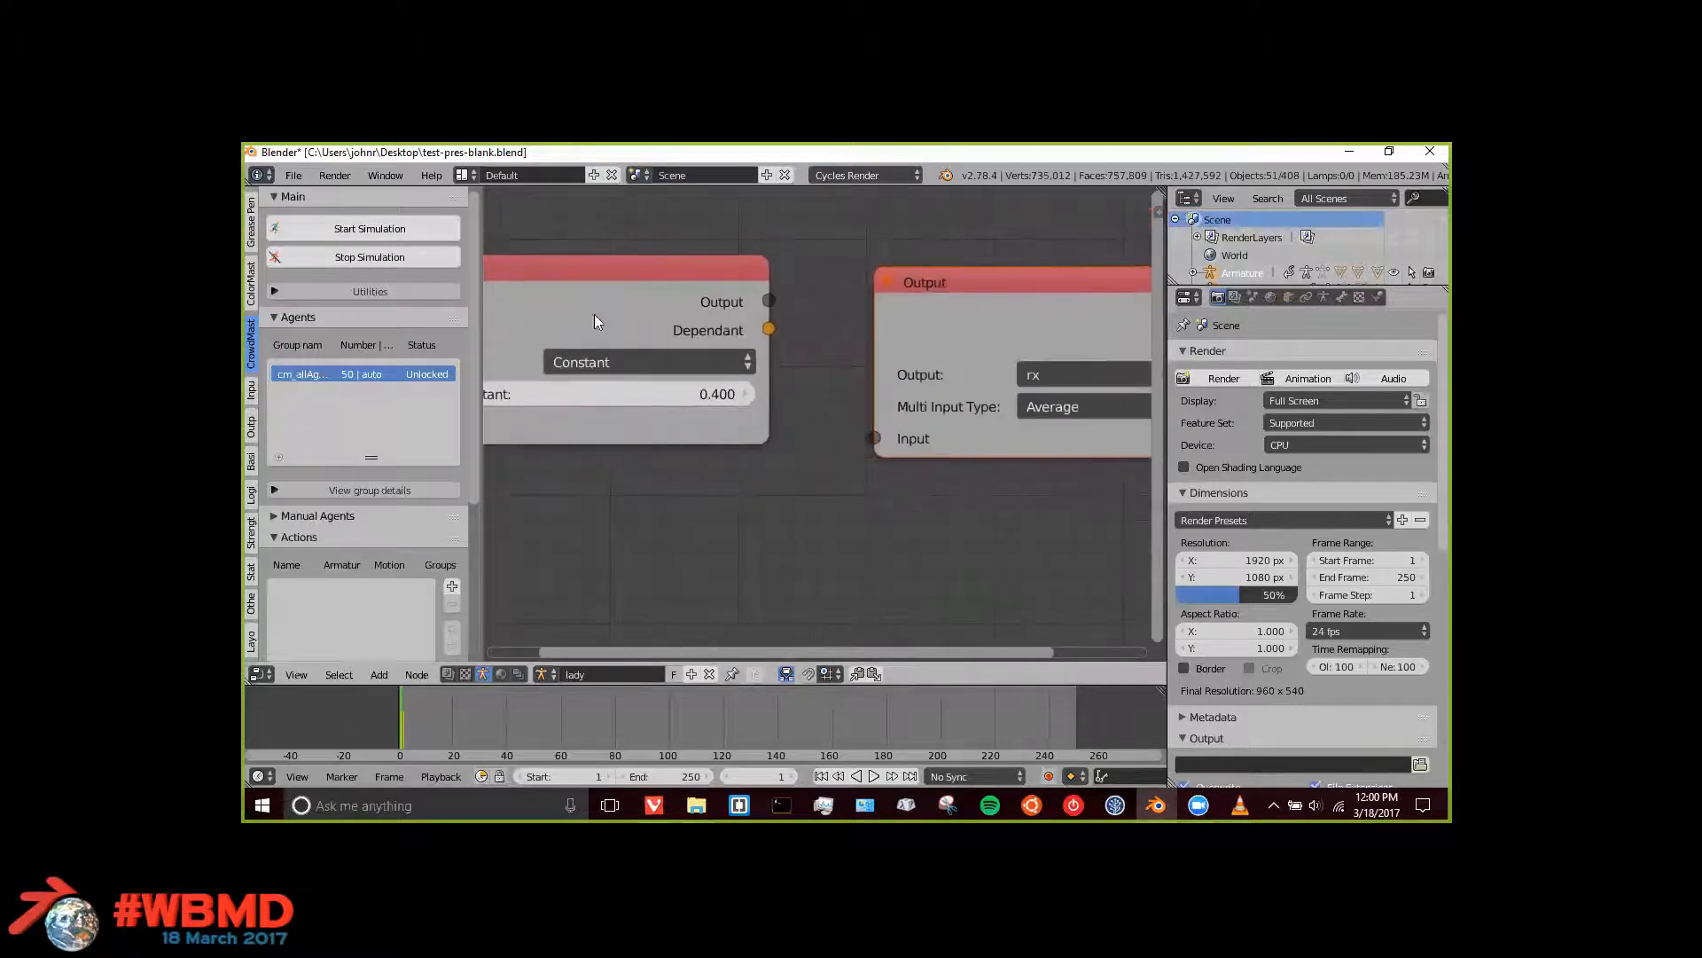
drag(765, 298, 874, 438)
drag(978, 291, 1027, 206)
scroll(754, 379, down, 5)
middle_drag(725, 382, 704, 317)
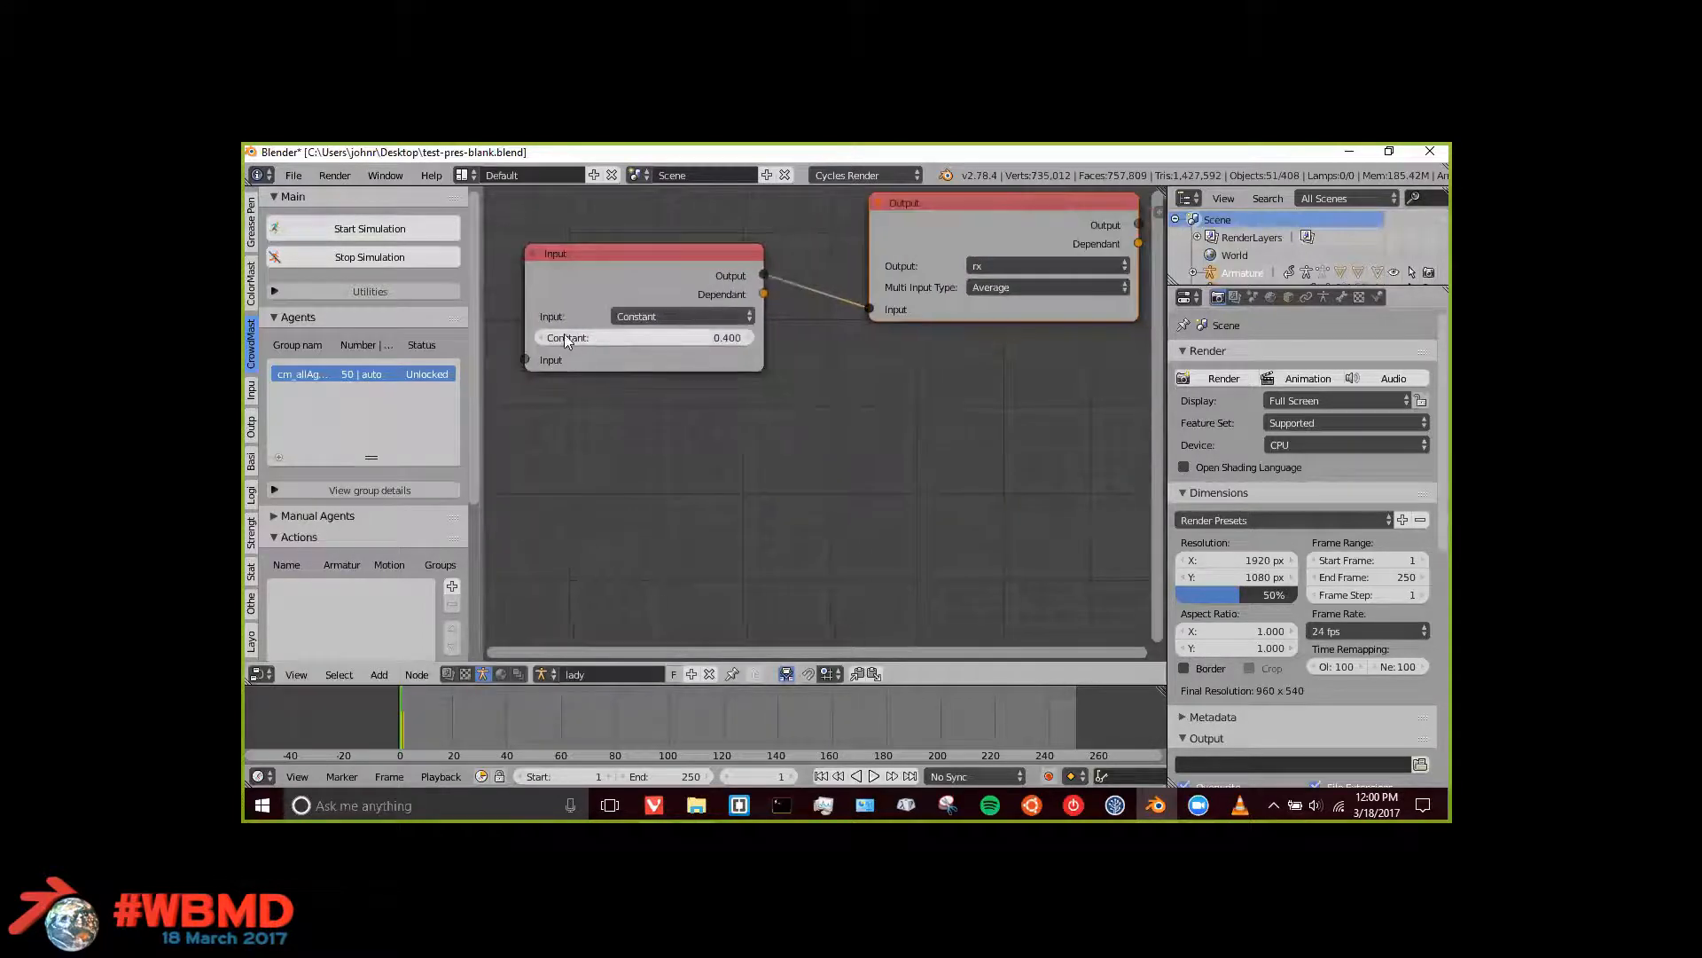
Step: Set the Output node's output to py
middle_drag(964, 366, 762, 404)
scroll(760, 402, up, 4)
middle_drag(683, 283, 693, 388)
click(800, 367)
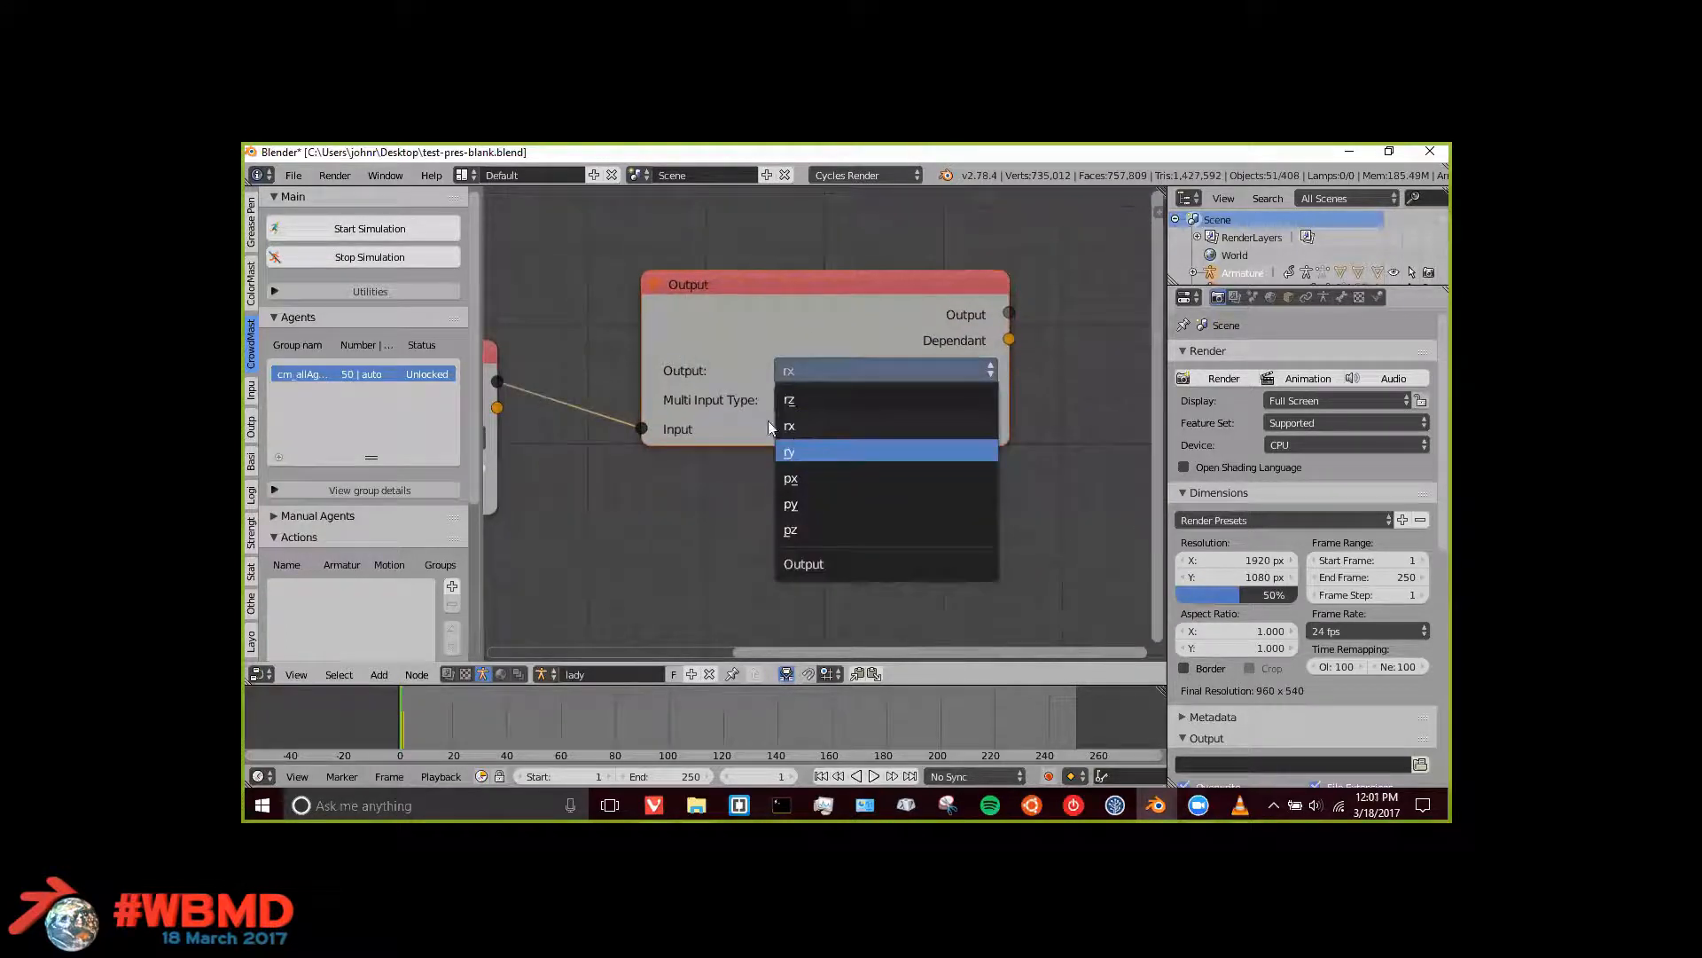
click(801, 428)
click(789, 370)
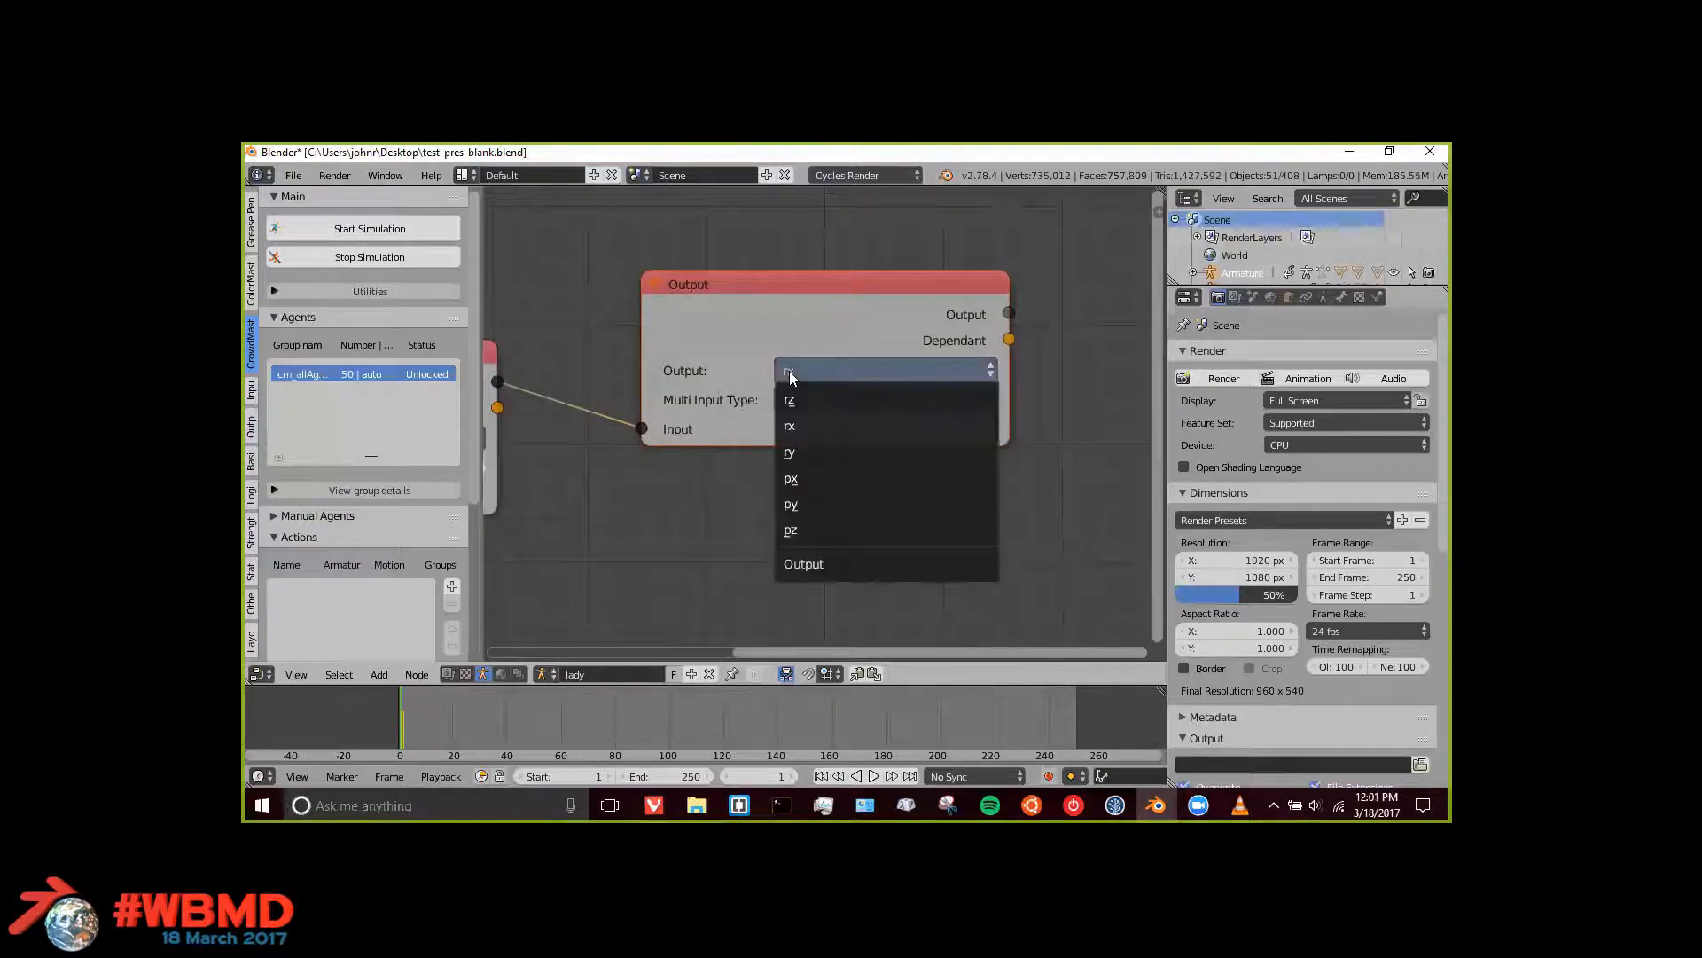
click(821, 373)
click(804, 504)
Step: Check the orientation of the generated agents in the 3D view, and return to the node tree
click(262, 674)
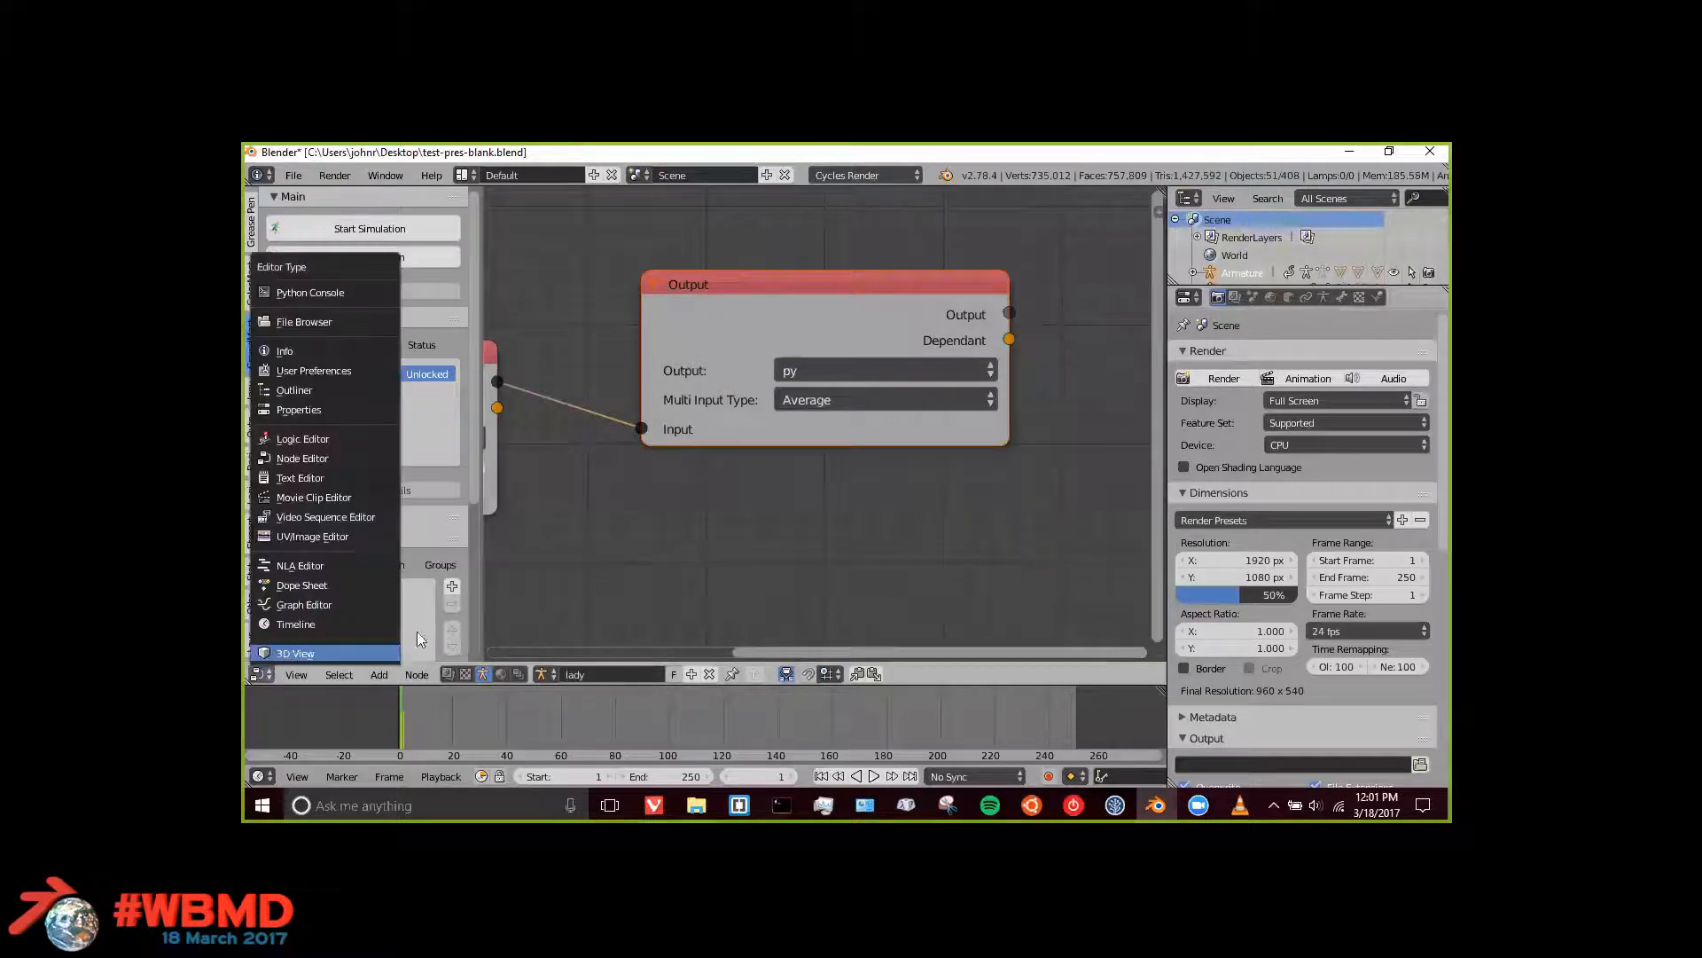
click(273, 651)
scroll(686, 456, down, 3)
middle_drag(686, 455, 594, 419)
middle_drag(798, 479, 771, 532)
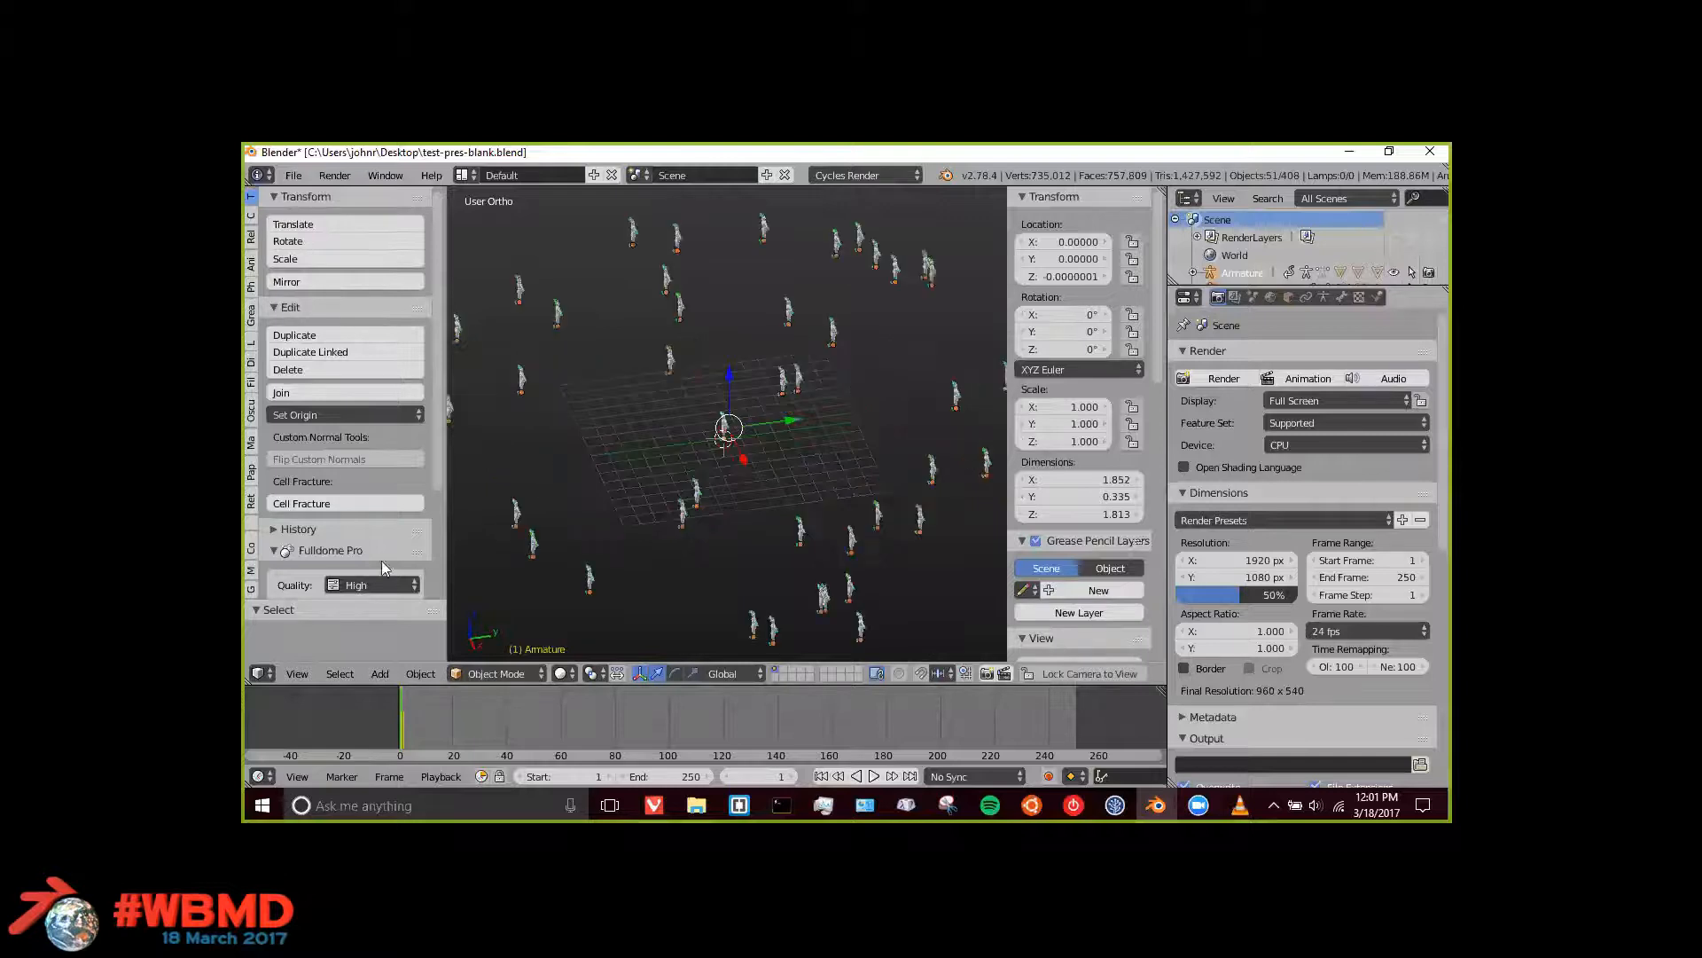
click(257, 674)
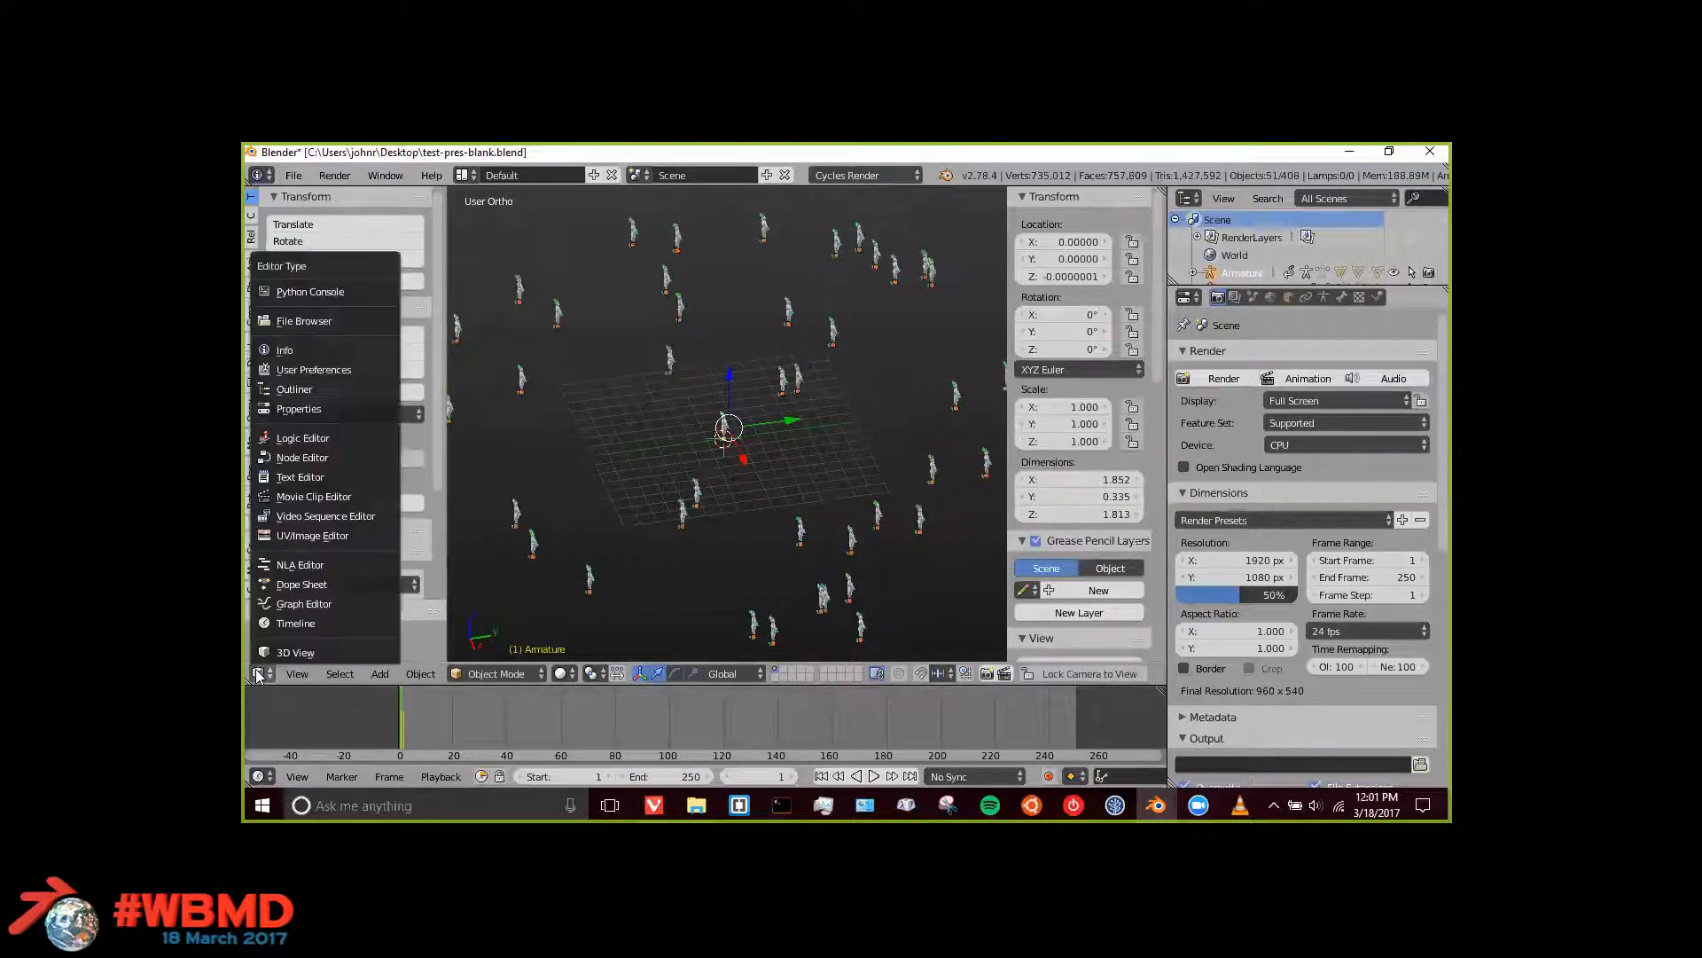
click(302, 458)
Step: Change the Input node's constant value to -0.4
scroll(711, 424, up, 5)
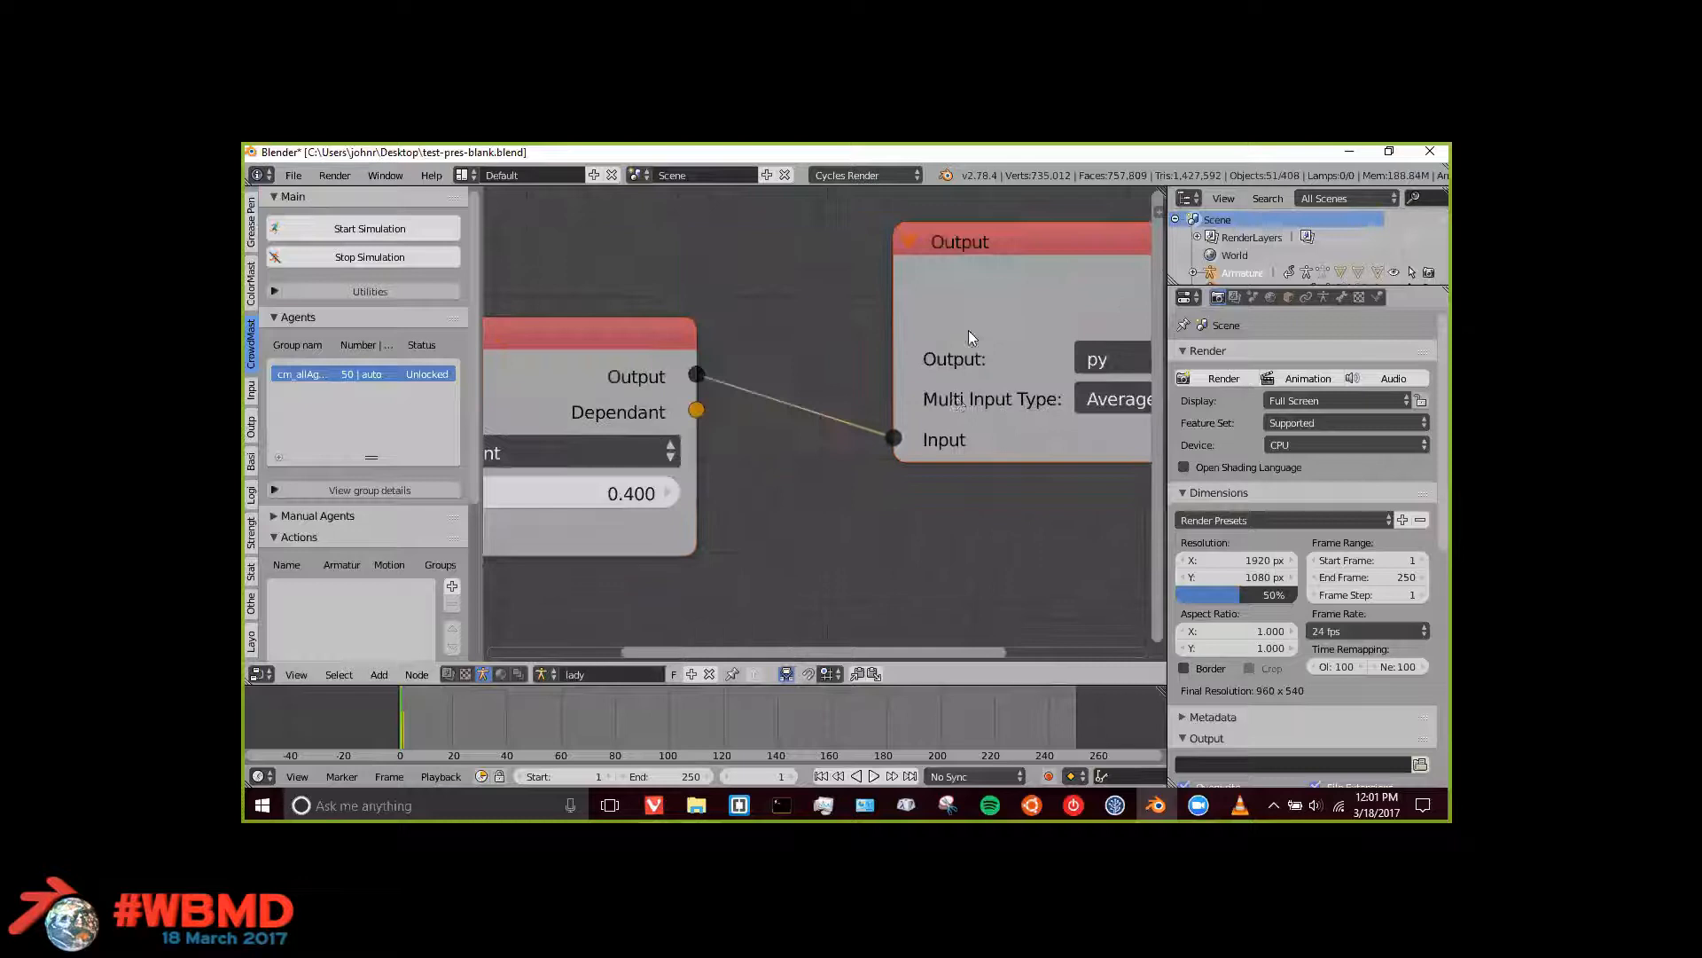
scroll(986, 395, up, 2)
middle_drag(986, 394, 837, 337)
middle_drag(737, 403, 1033, 372)
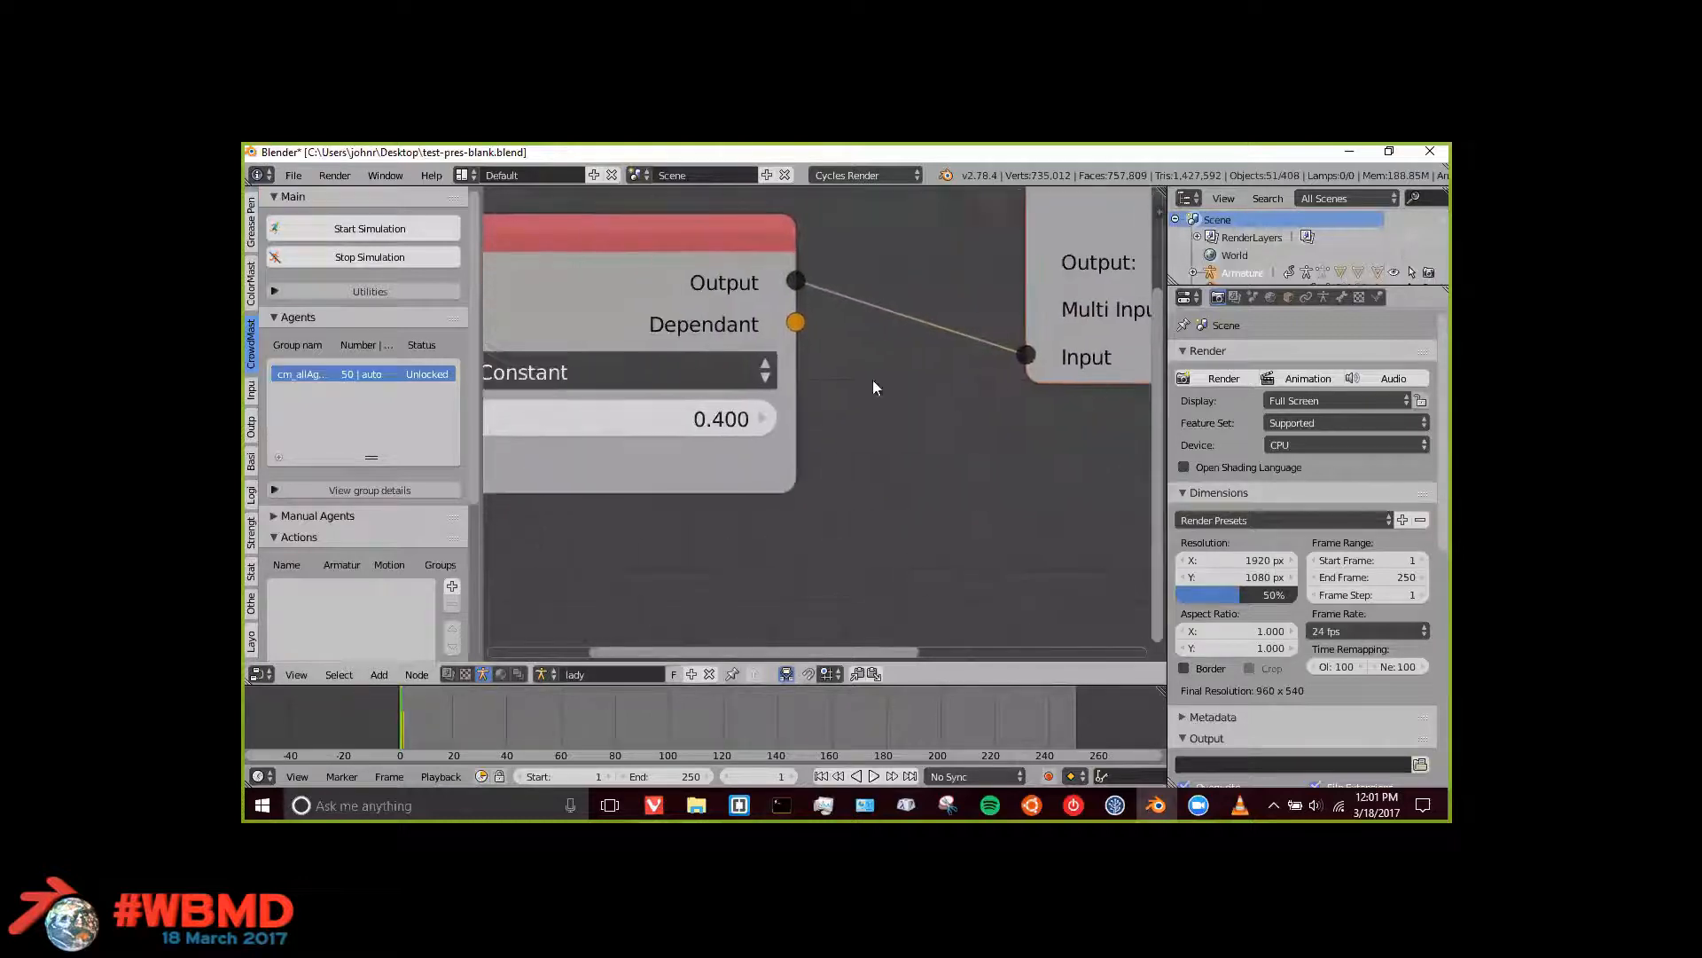
middle_drag(861, 415, 1005, 422)
scroll(780, 422, up, 1)
middle_drag(663, 436, 815, 422)
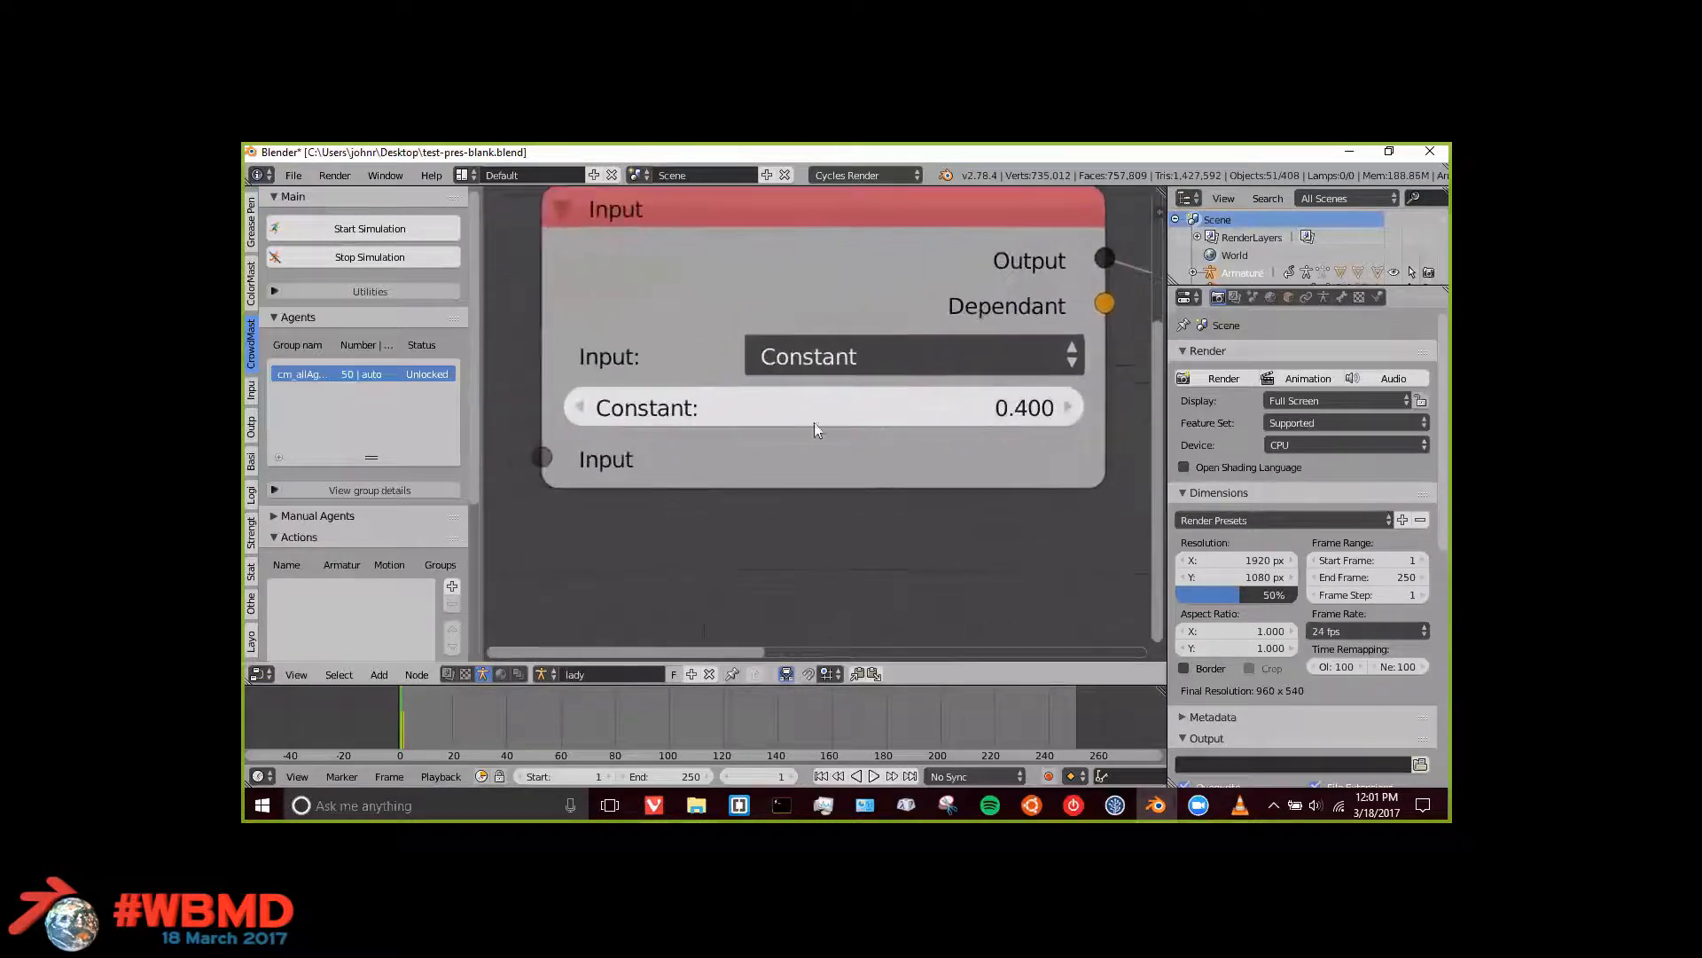
click(716, 406)
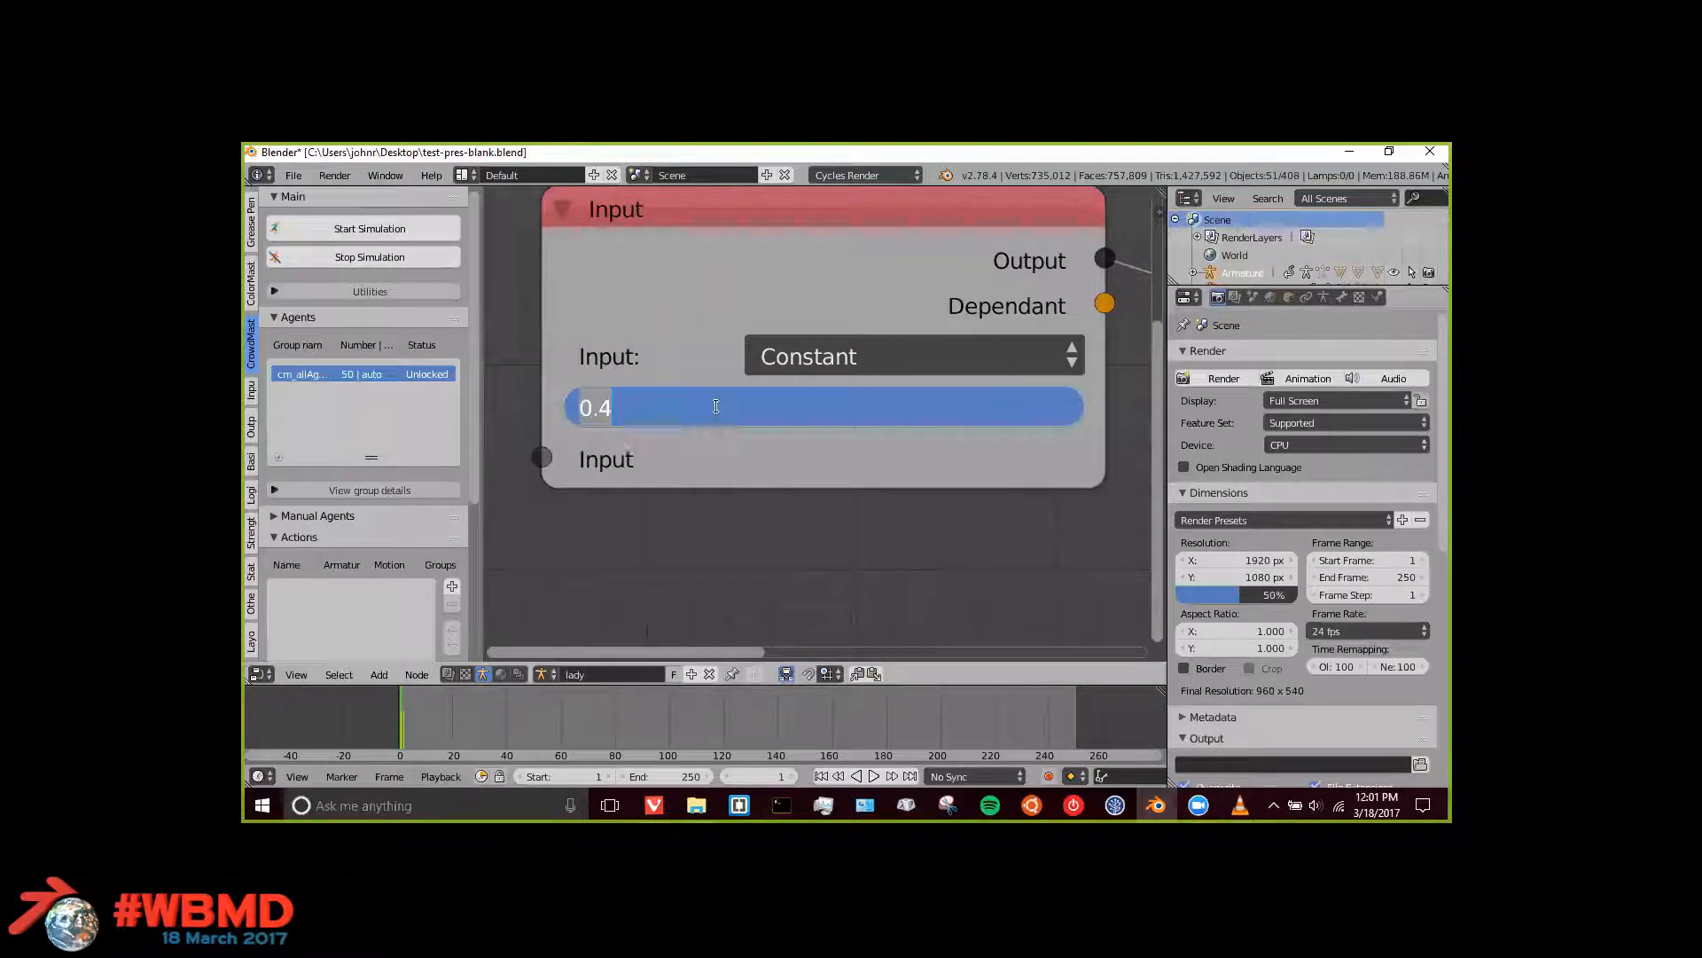
text(-)
key(Return)
scroll(901, 487, down, 2)
middle_drag(901, 495, 751, 481)
Step: Start the agent simulation, watch the agents move in the 3D view and halt the playback
click(330, 228)
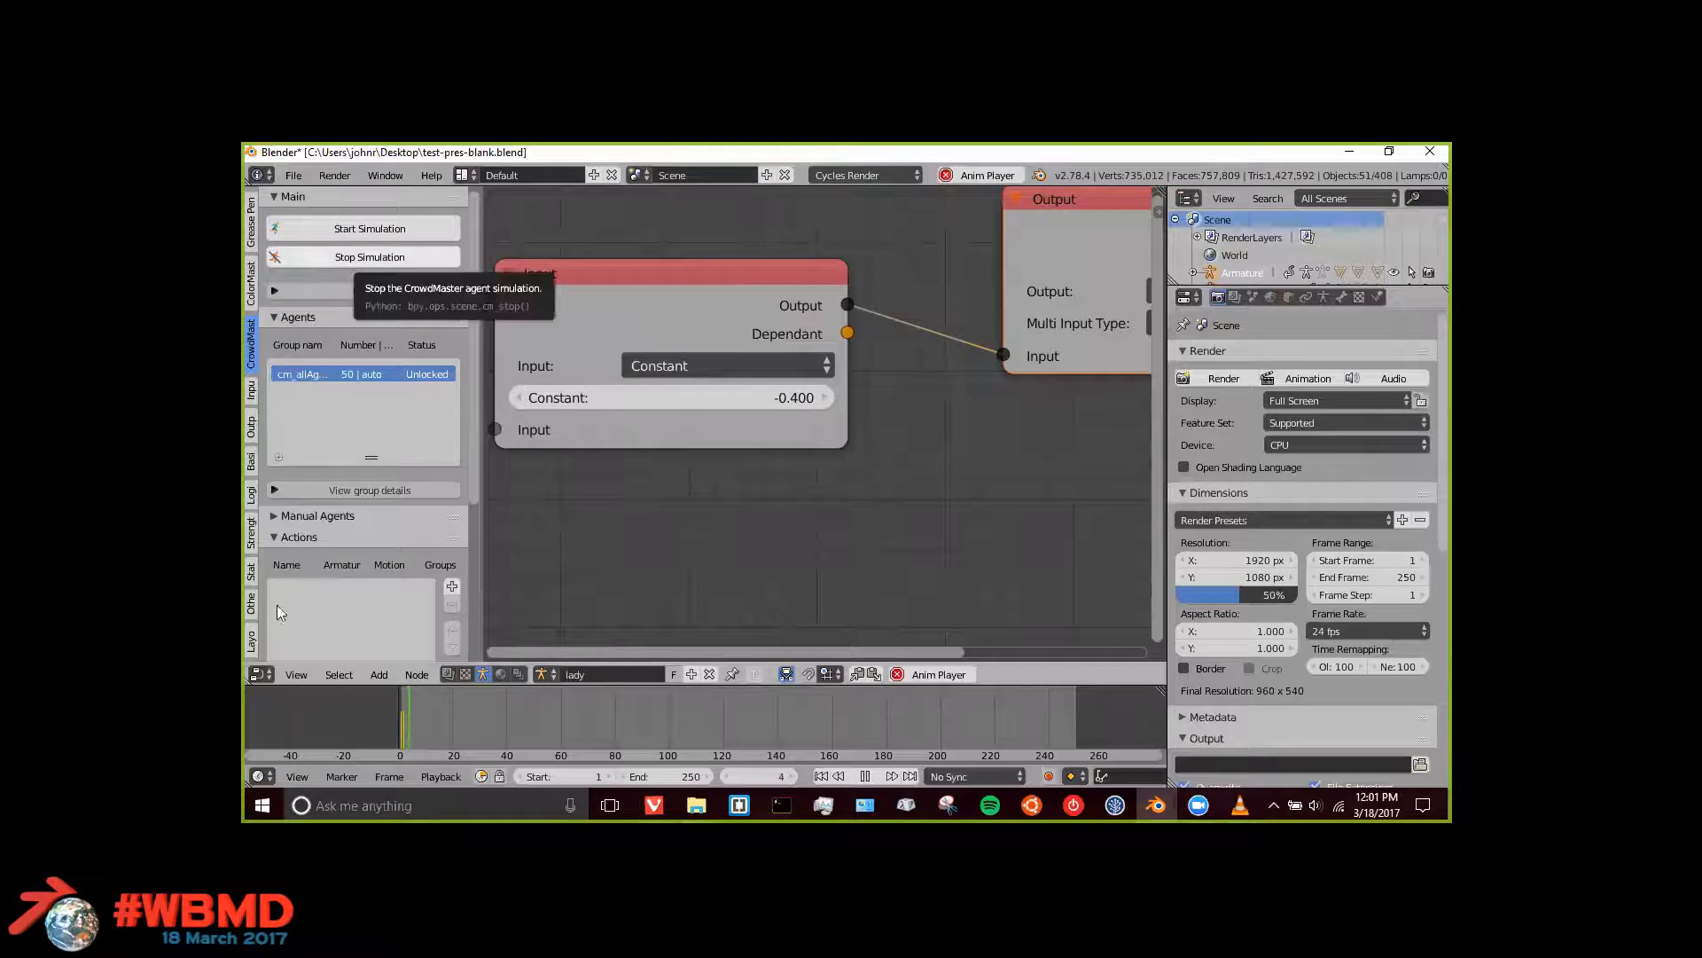
click(261, 674)
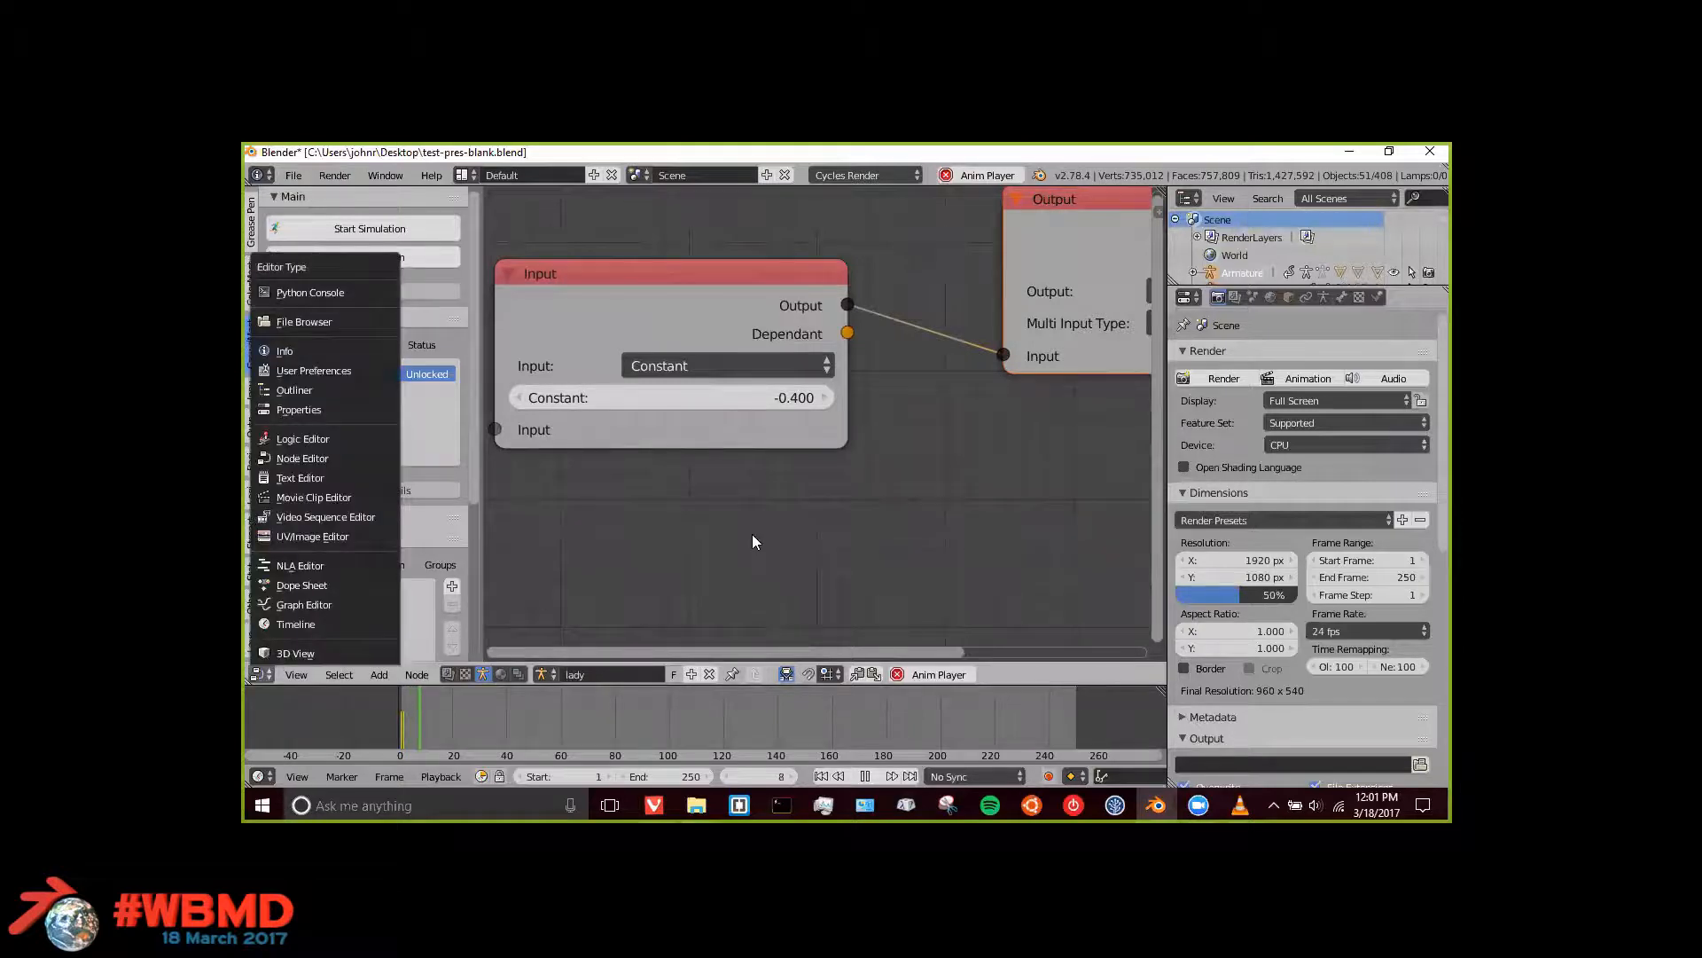
key(shift+F5)
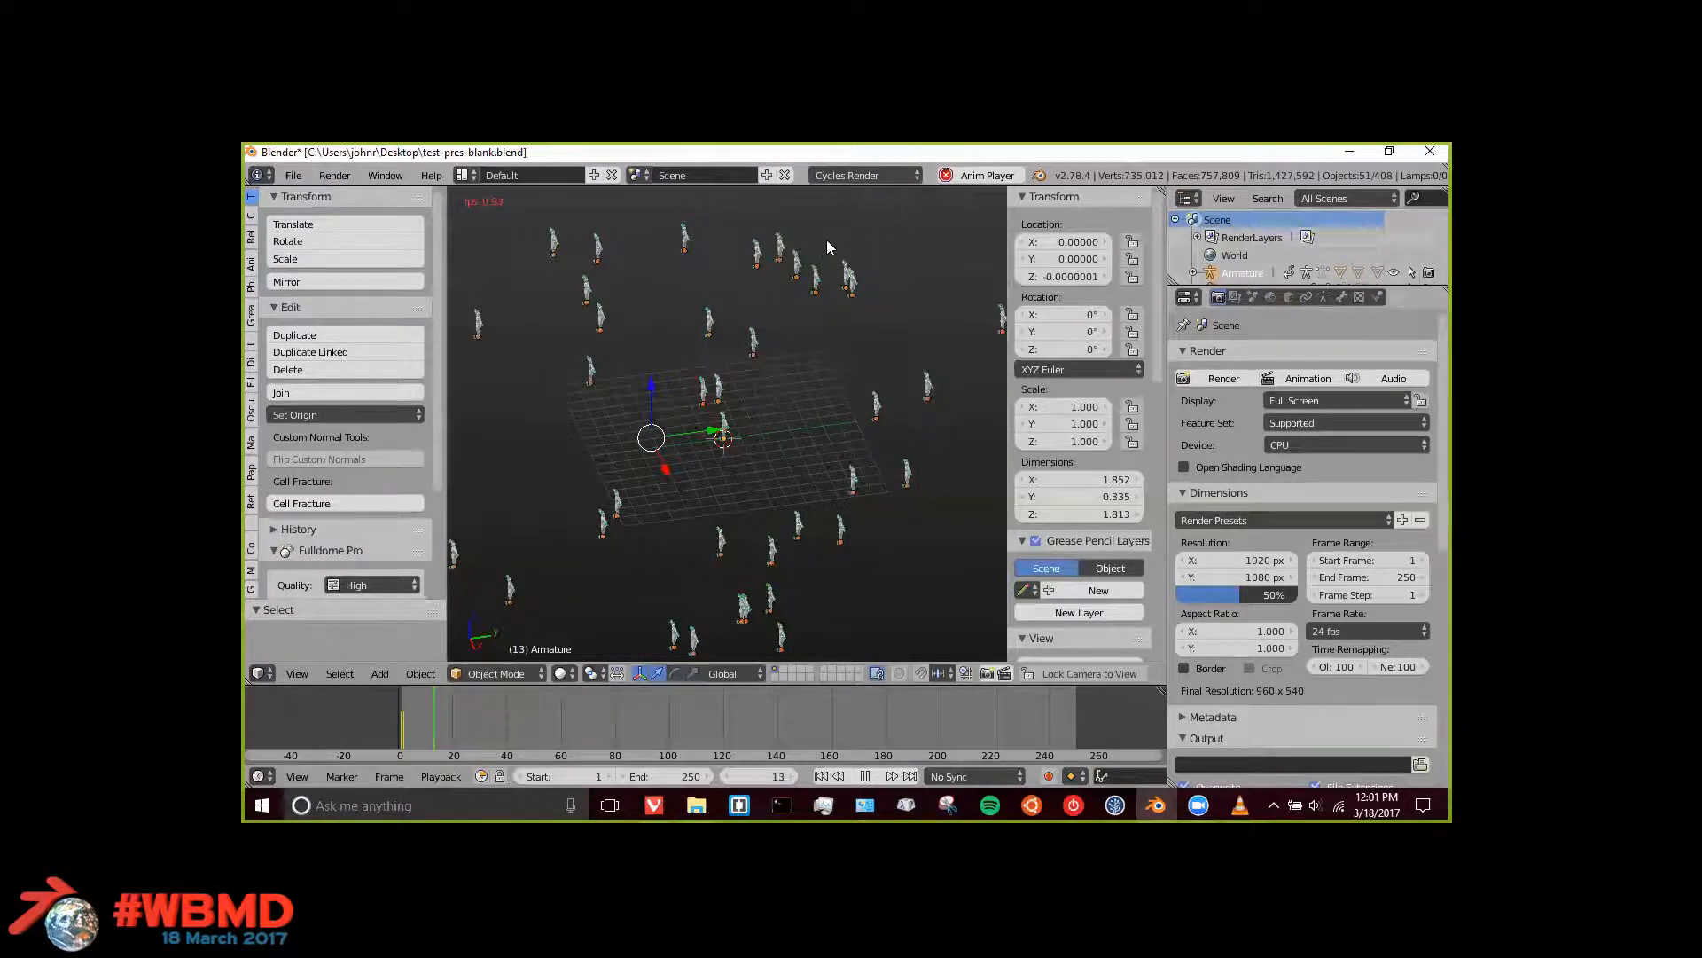
click(948, 182)
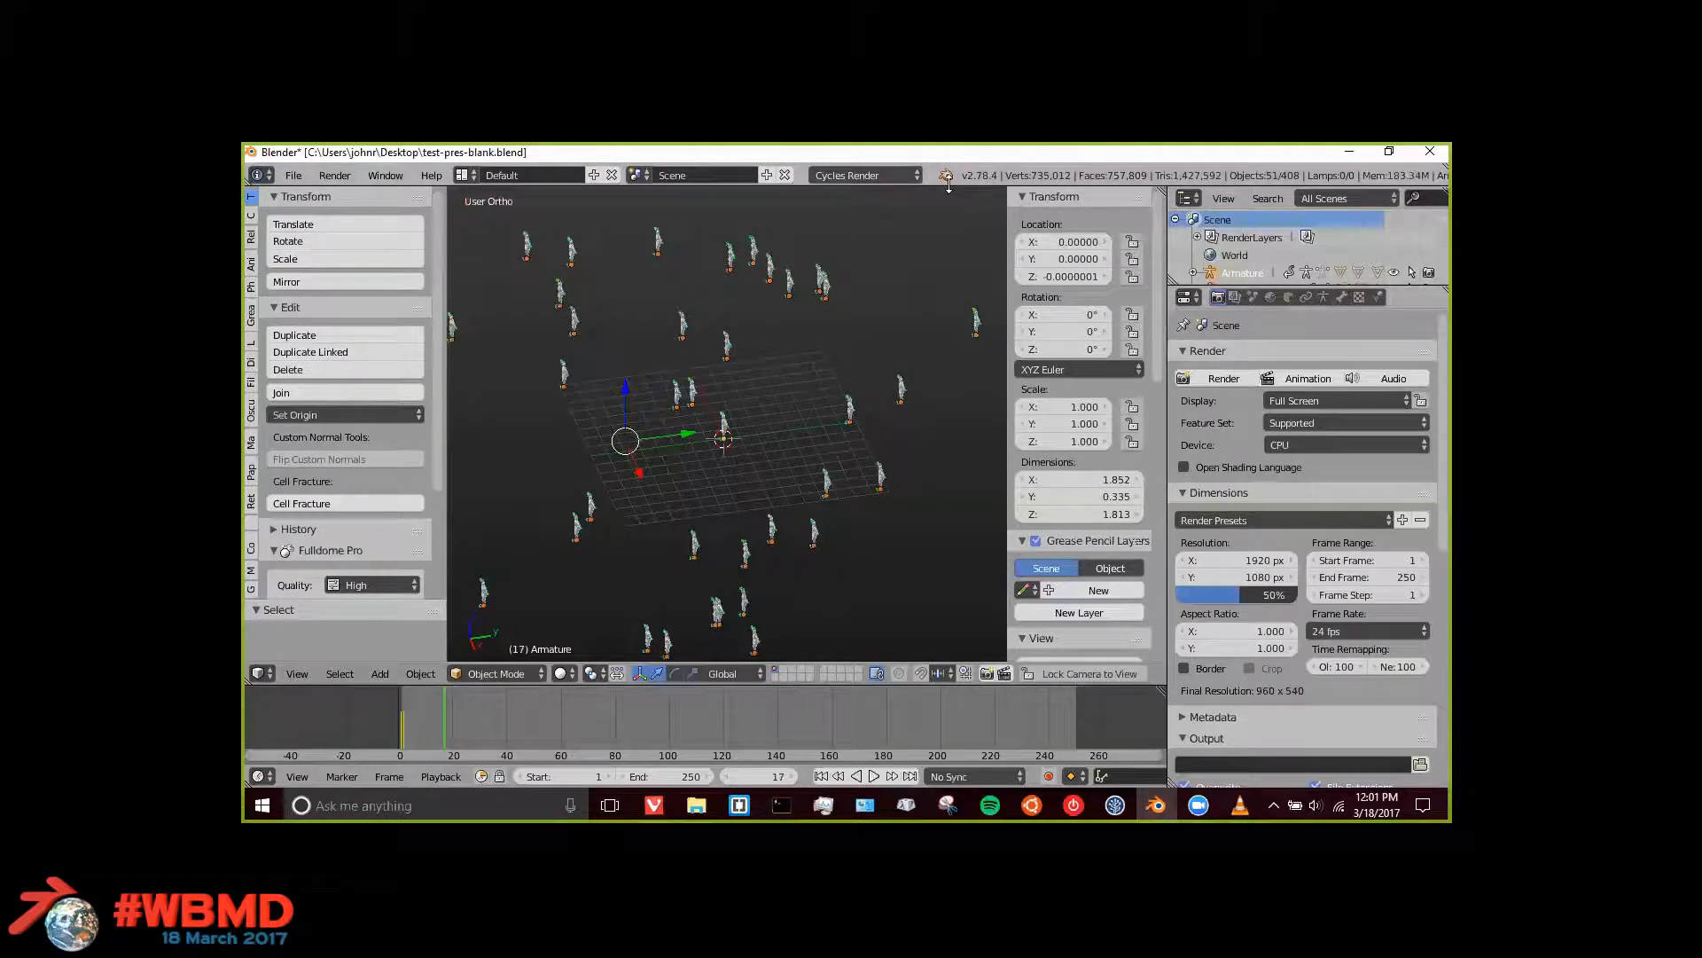
Step: Stop the agent simulation from the node editor and rewind the animation to frame 1 in the 3D view
click(269, 673)
click(288, 457)
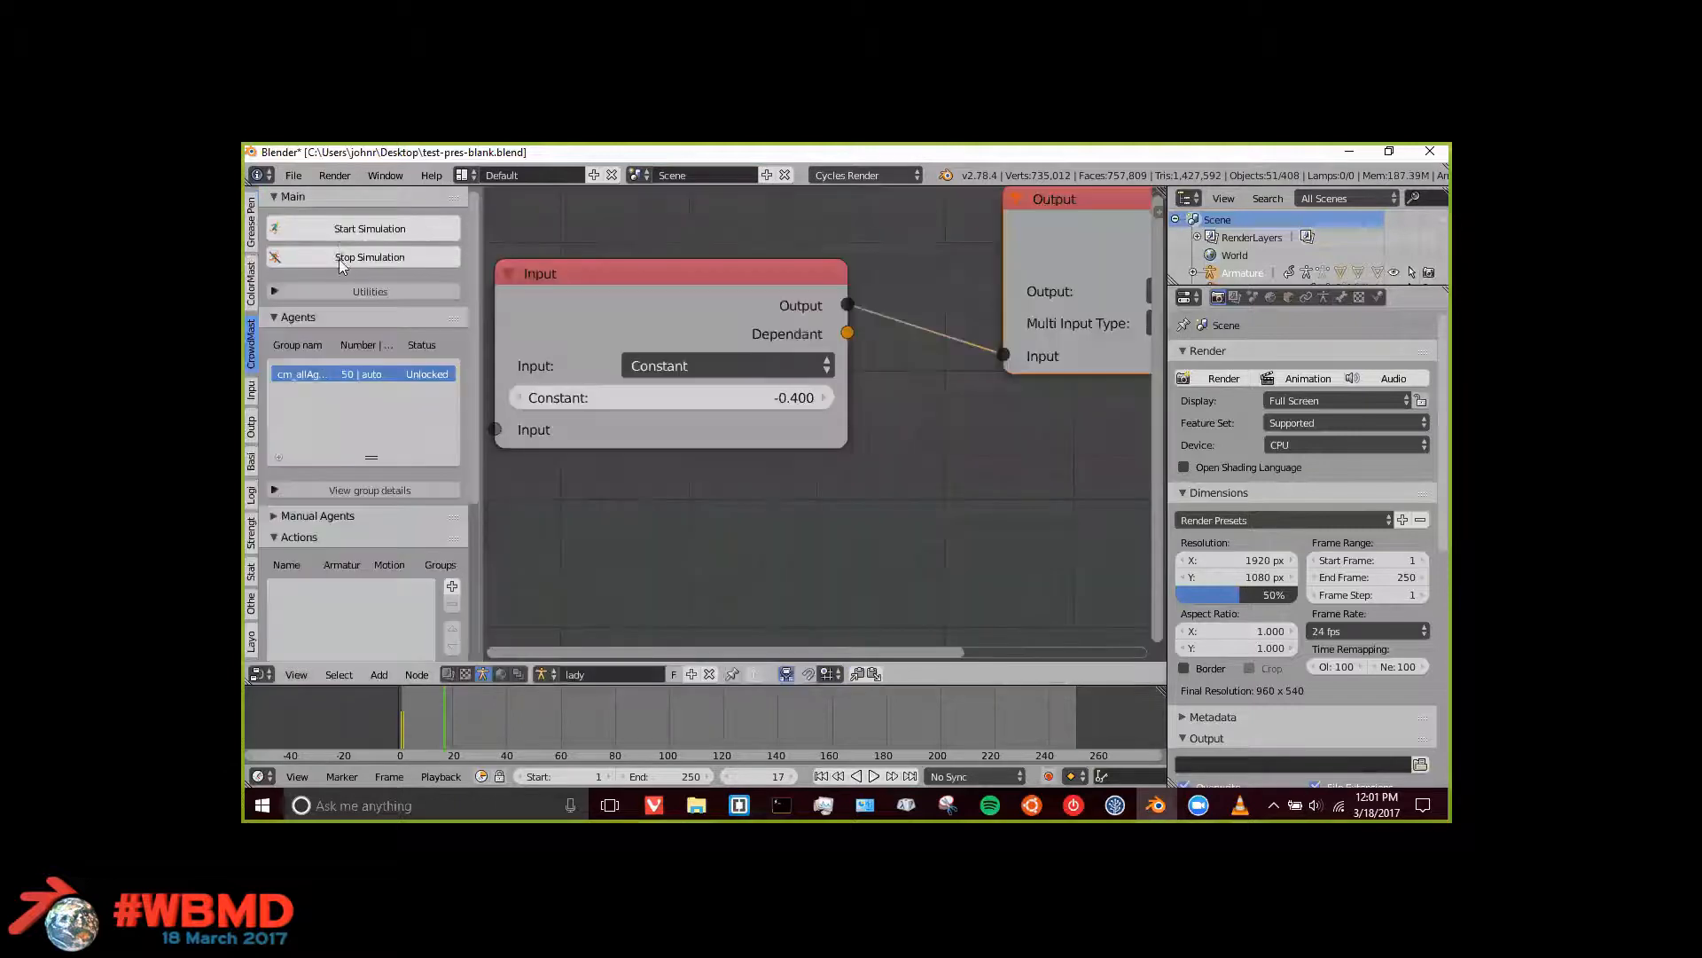
click(261, 674)
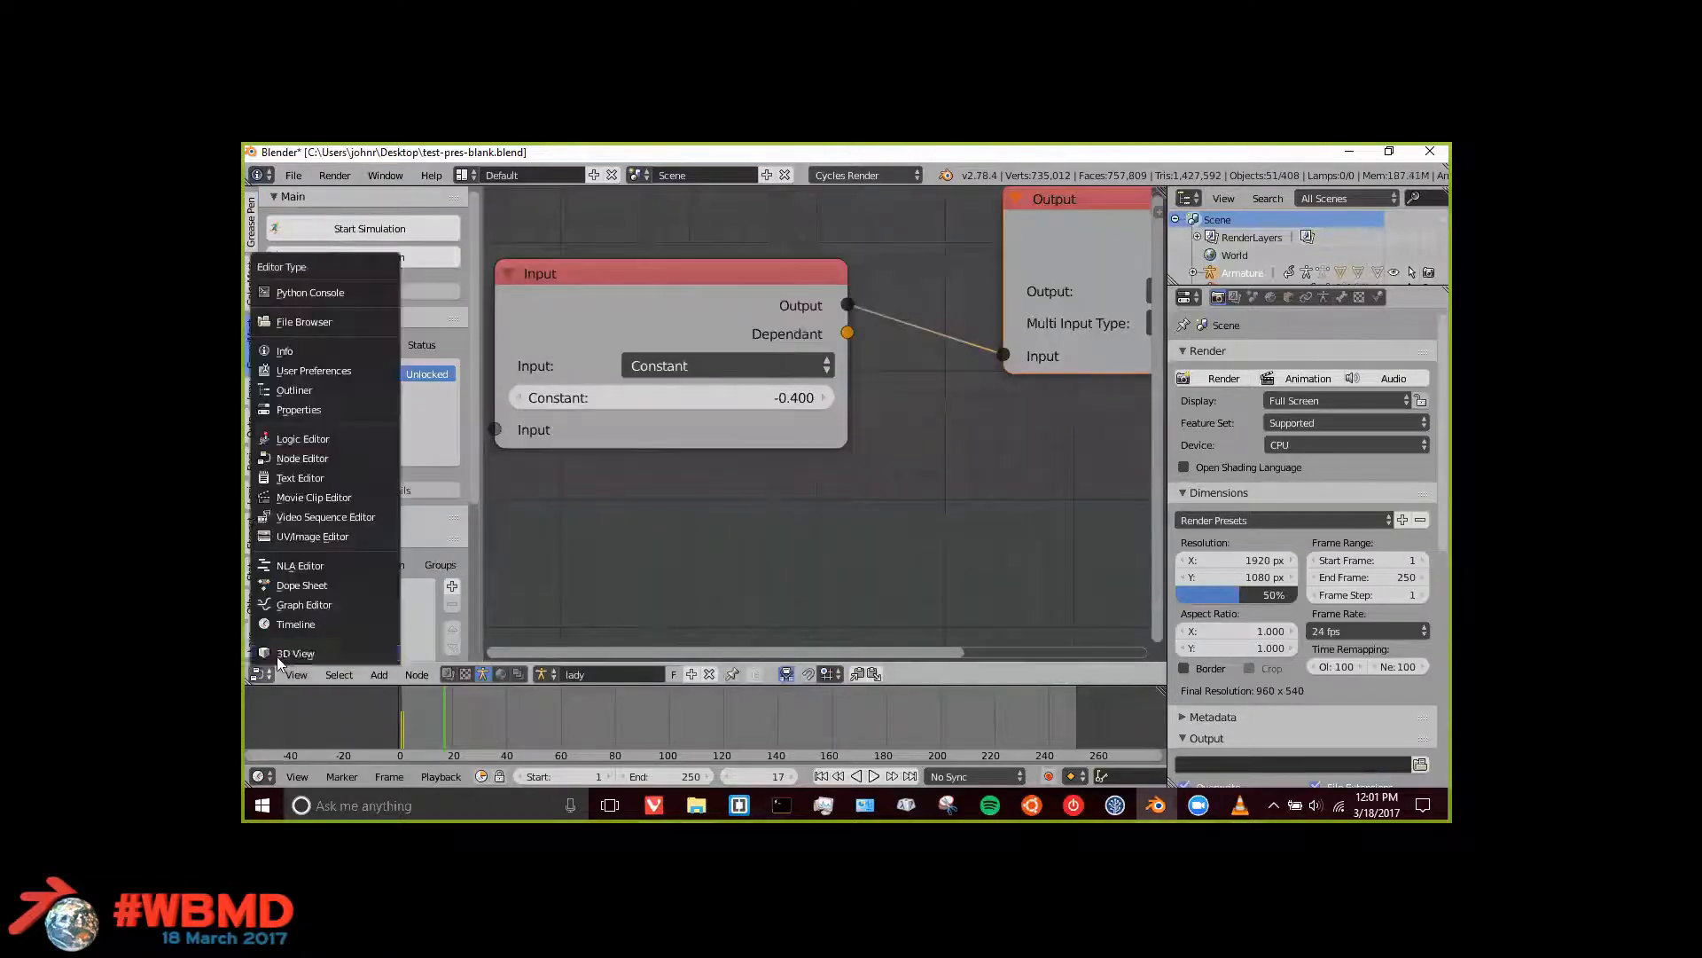
click(292, 654)
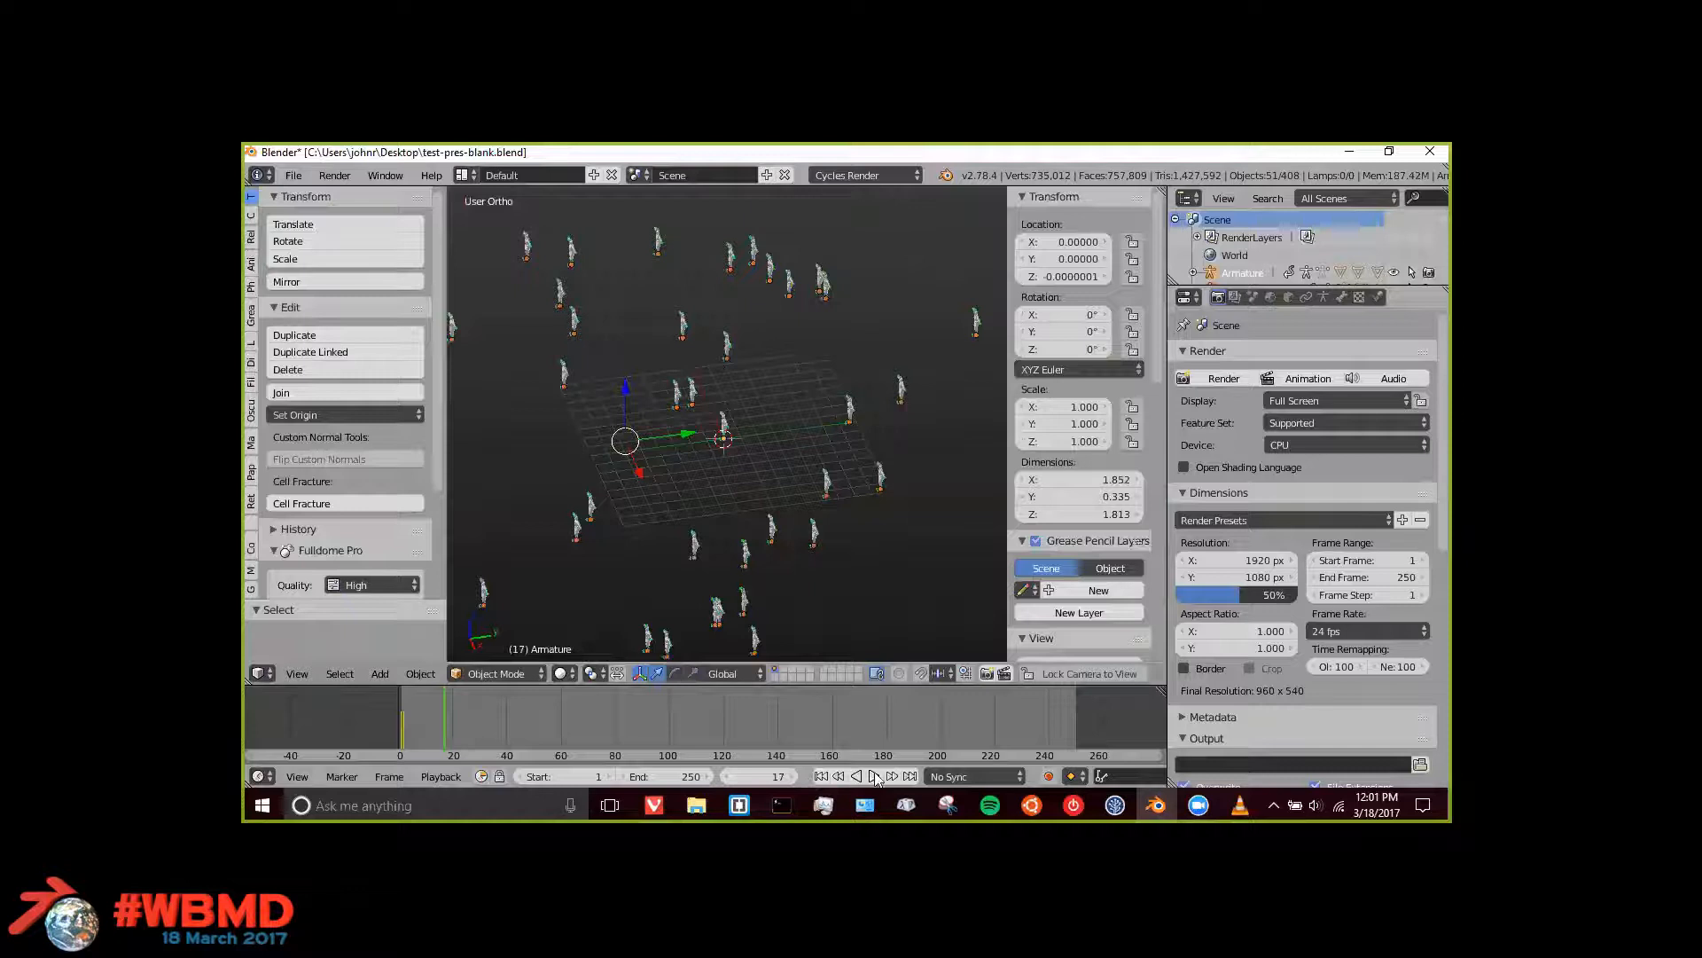
key(Escape)
Step: Enable Simplify in the scene settings and expand its options
click(1252, 296)
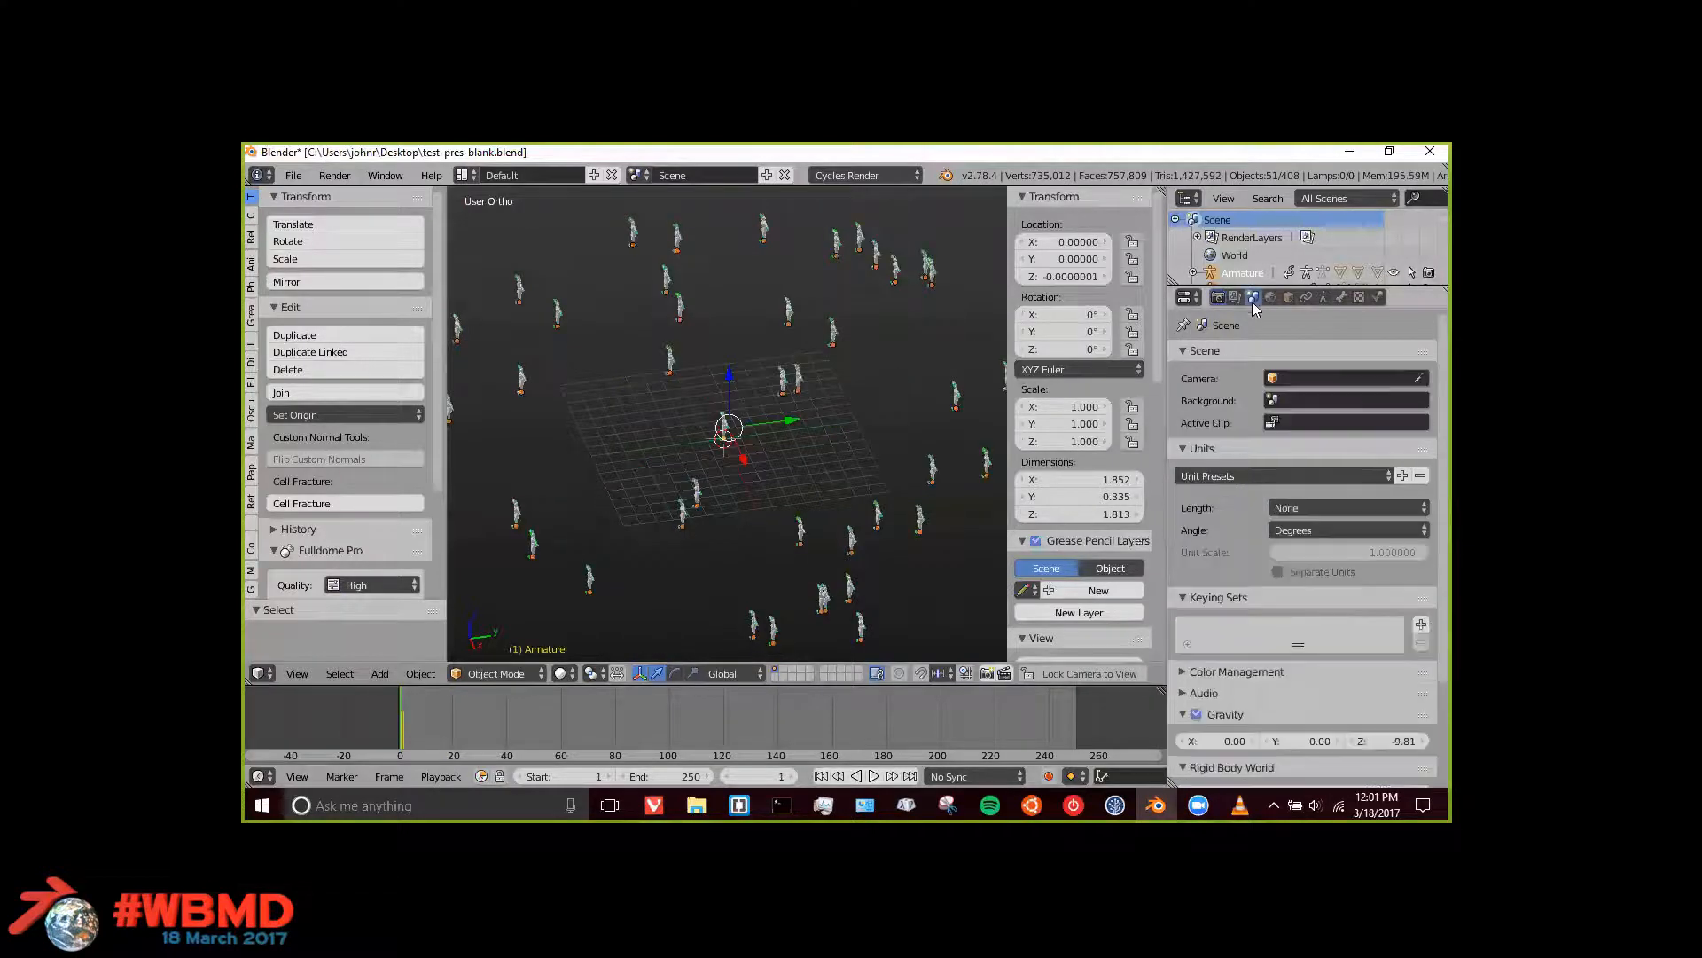
scroll(1245, 626, down, 3)
click(1197, 714)
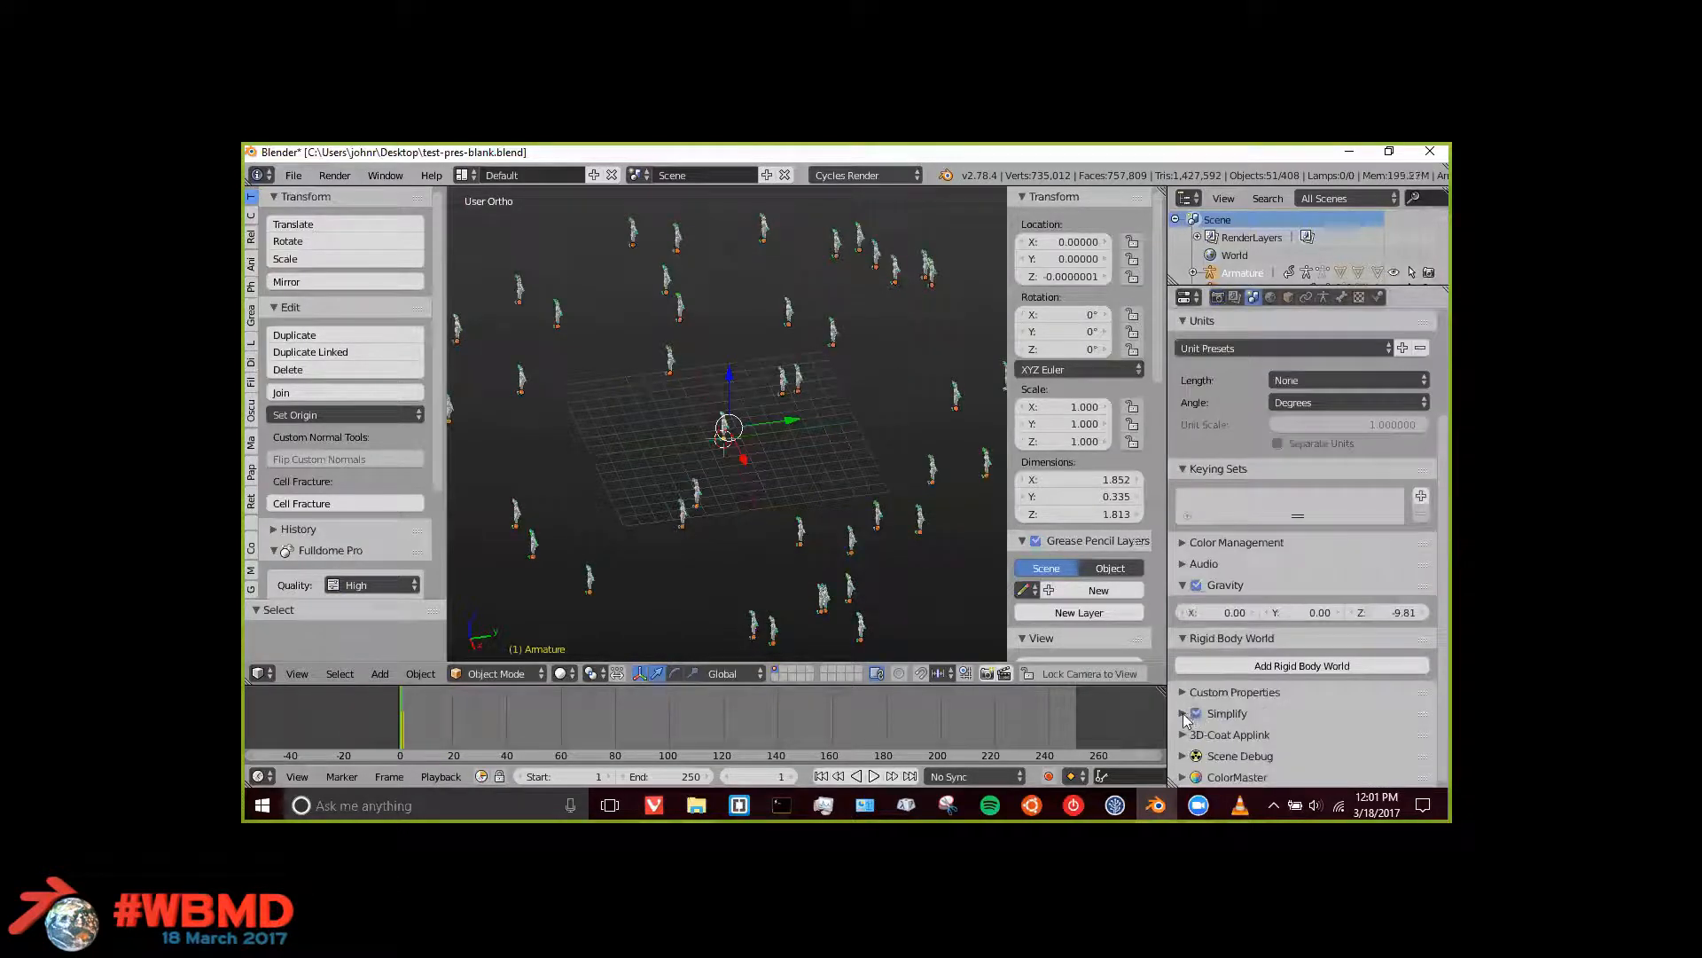
click(1183, 714)
scroll(1185, 714, down, 4)
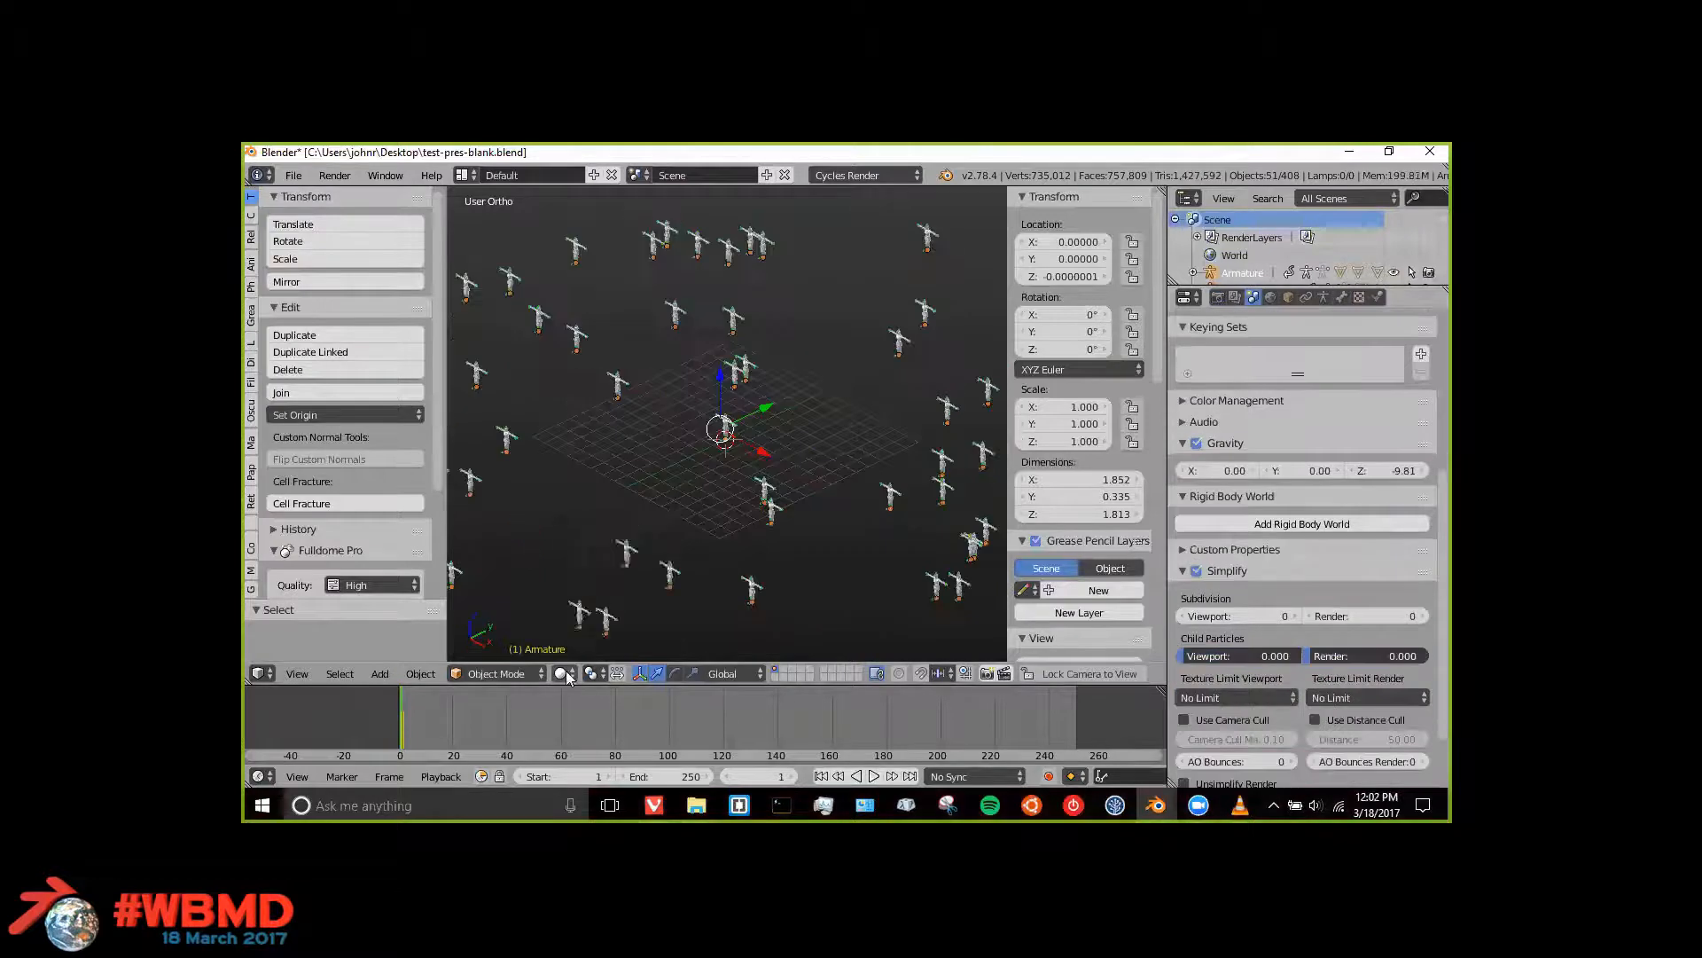
Step: Switch the viewport shading to Wireframe and play the animation briefly to test playback
click(564, 674)
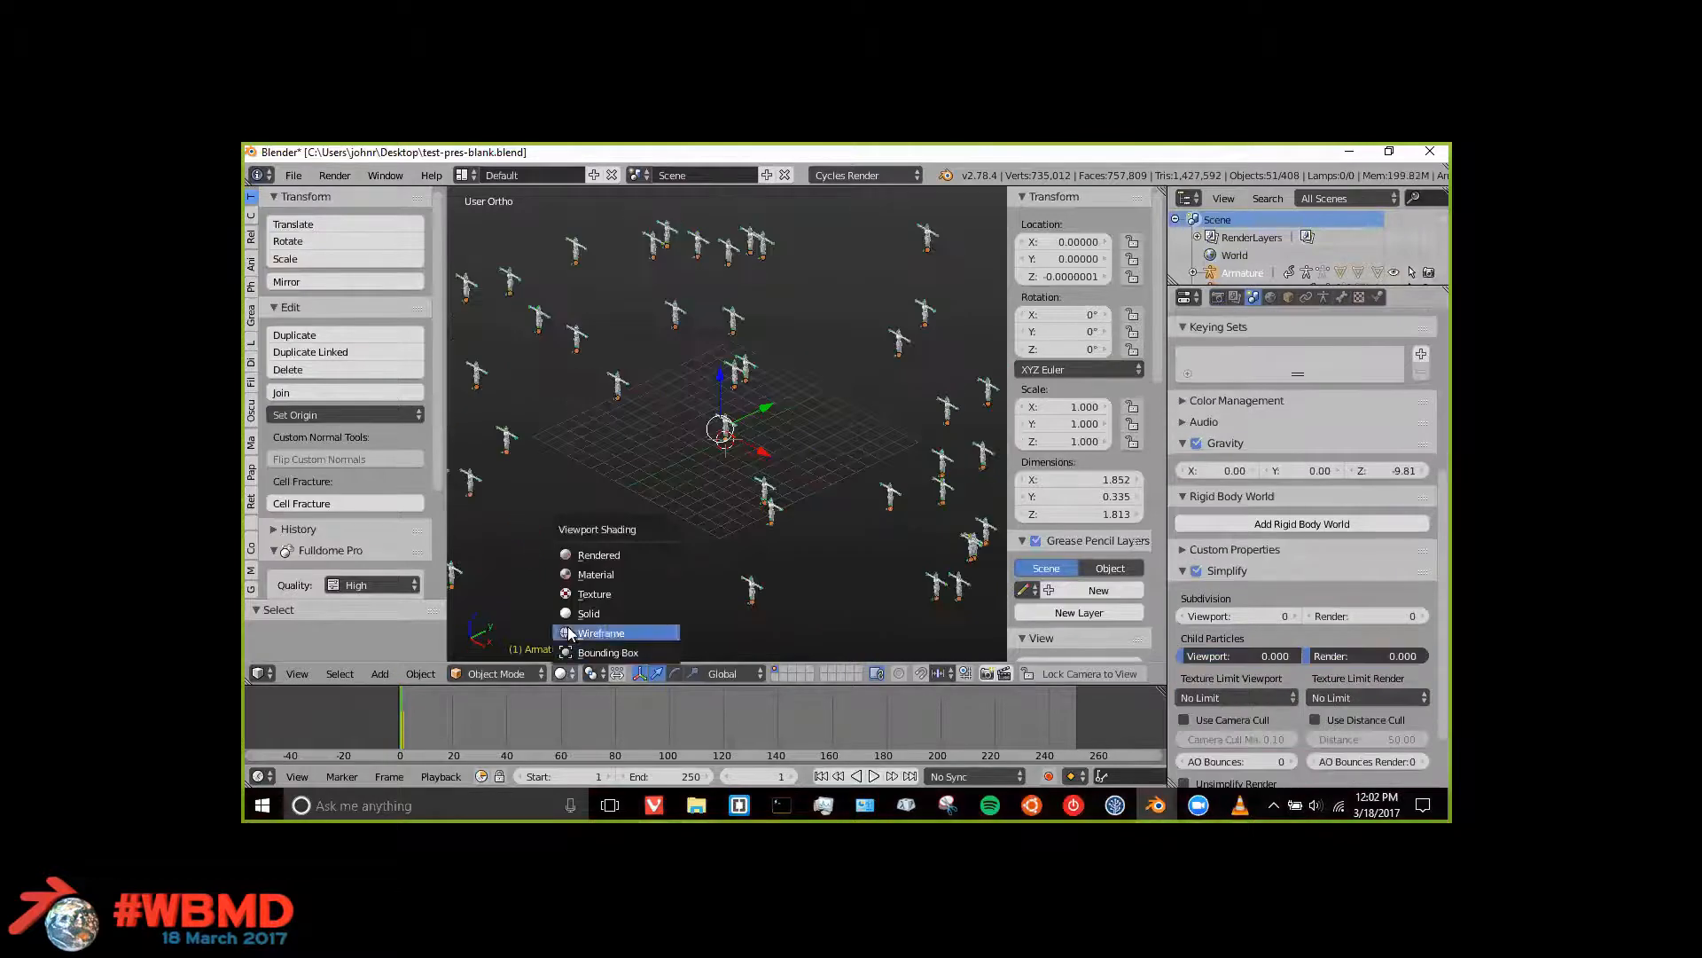
click(568, 633)
mouse_move(661, 478)
middle_down()
mouse_move(683, 456)
mouse_move(725, 505)
middle_up()
key(alt+a)
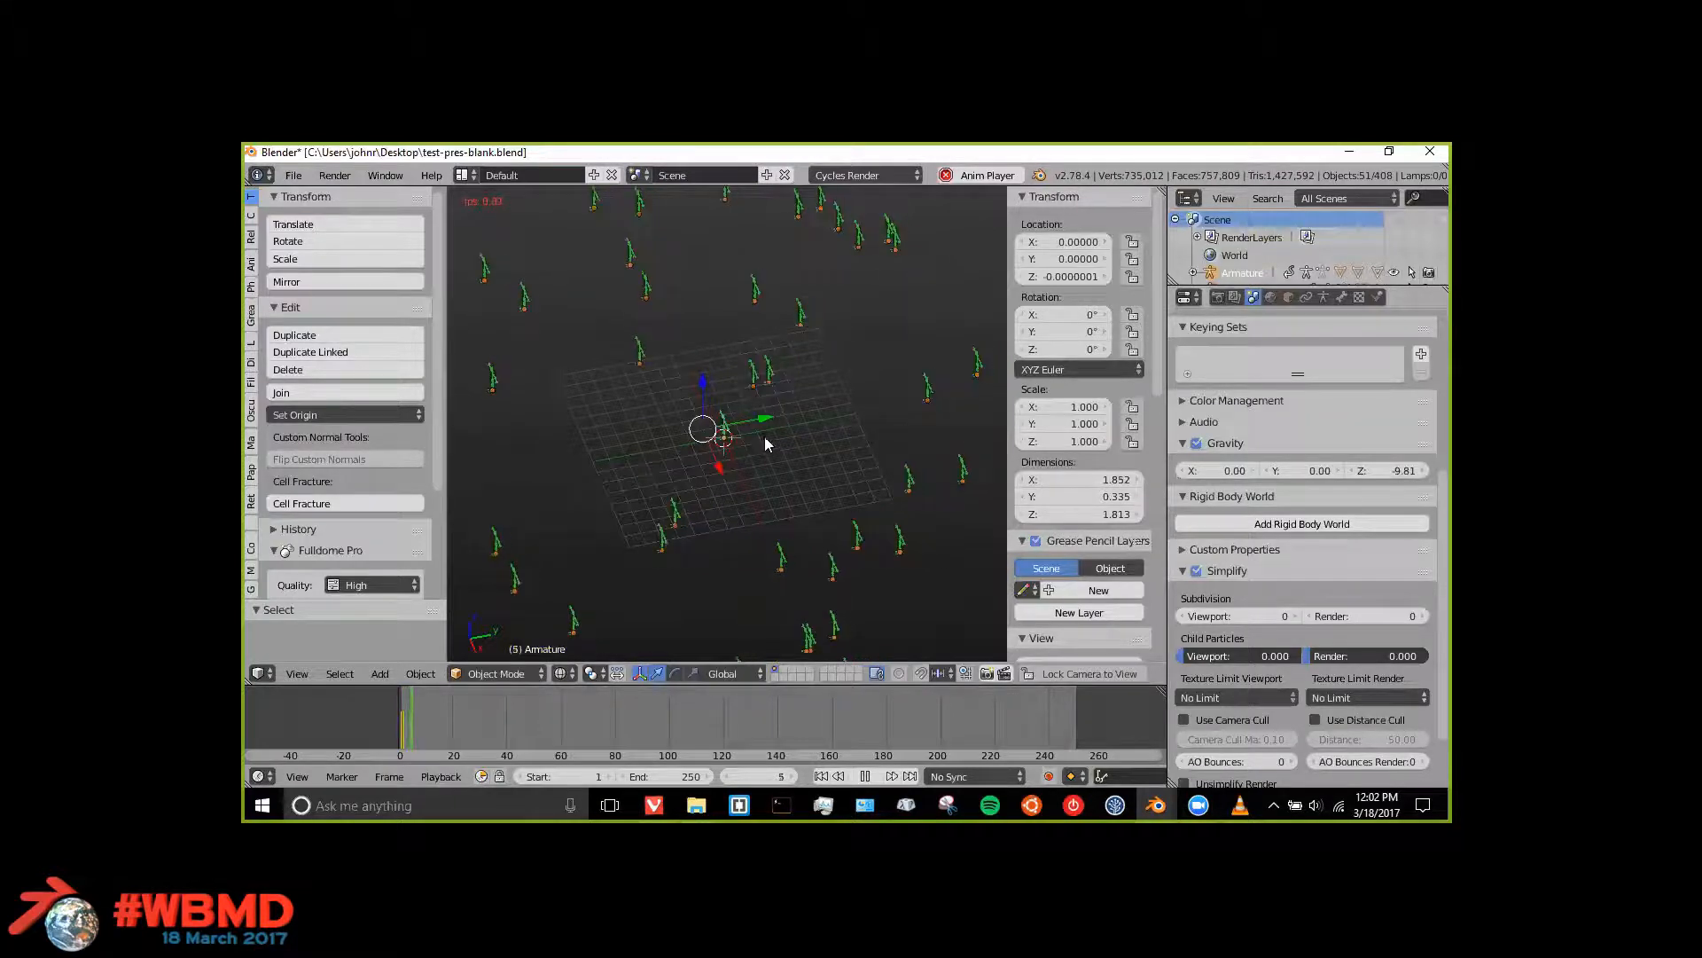
key(alt+a)
middle_drag(768, 444, 695, 509)
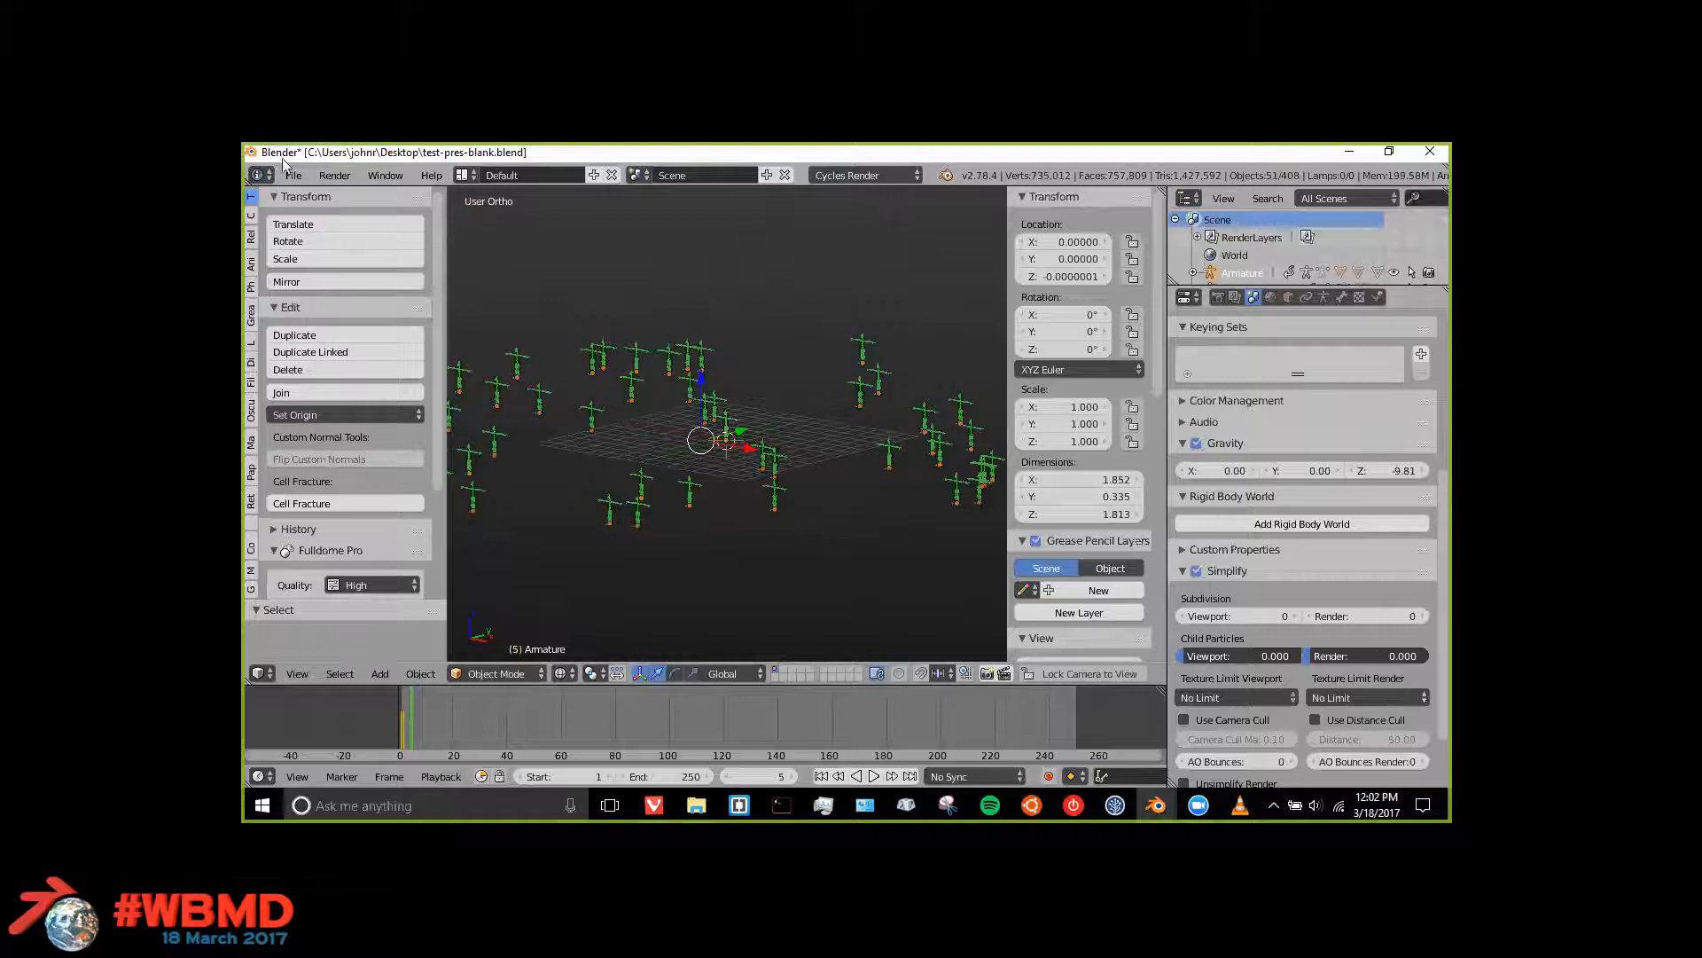
Step: Append the Walk1 action from actions.blend in the CrowdMaster-Agents documents folder
click(293, 176)
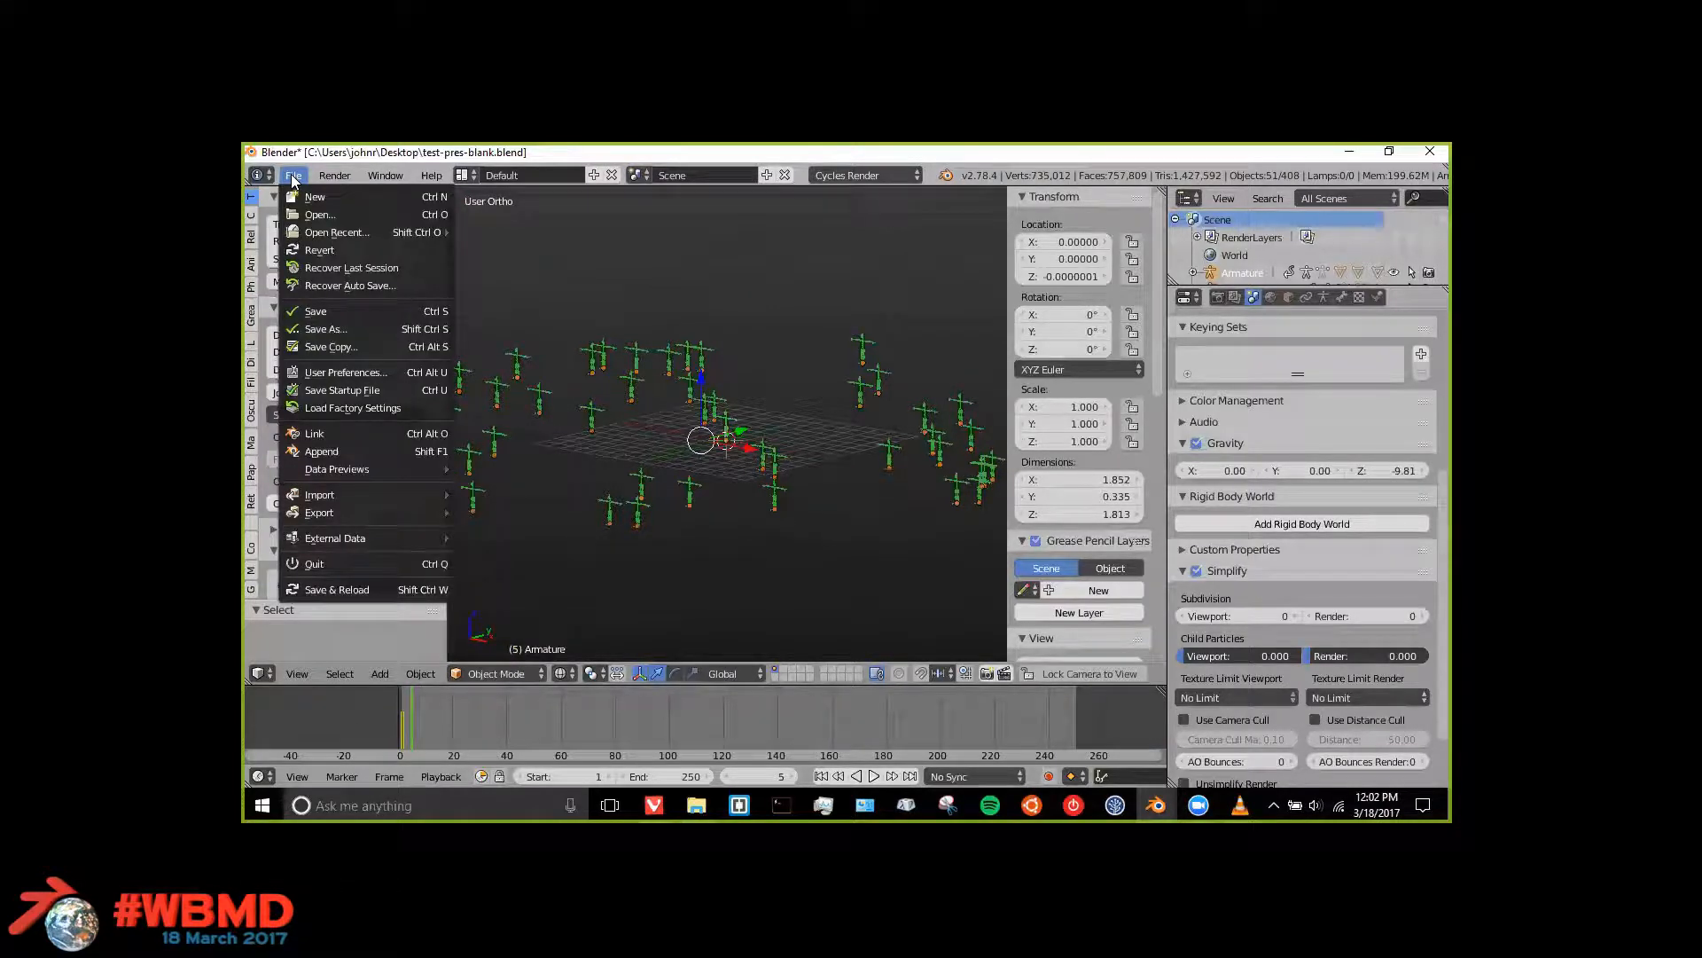
click(322, 451)
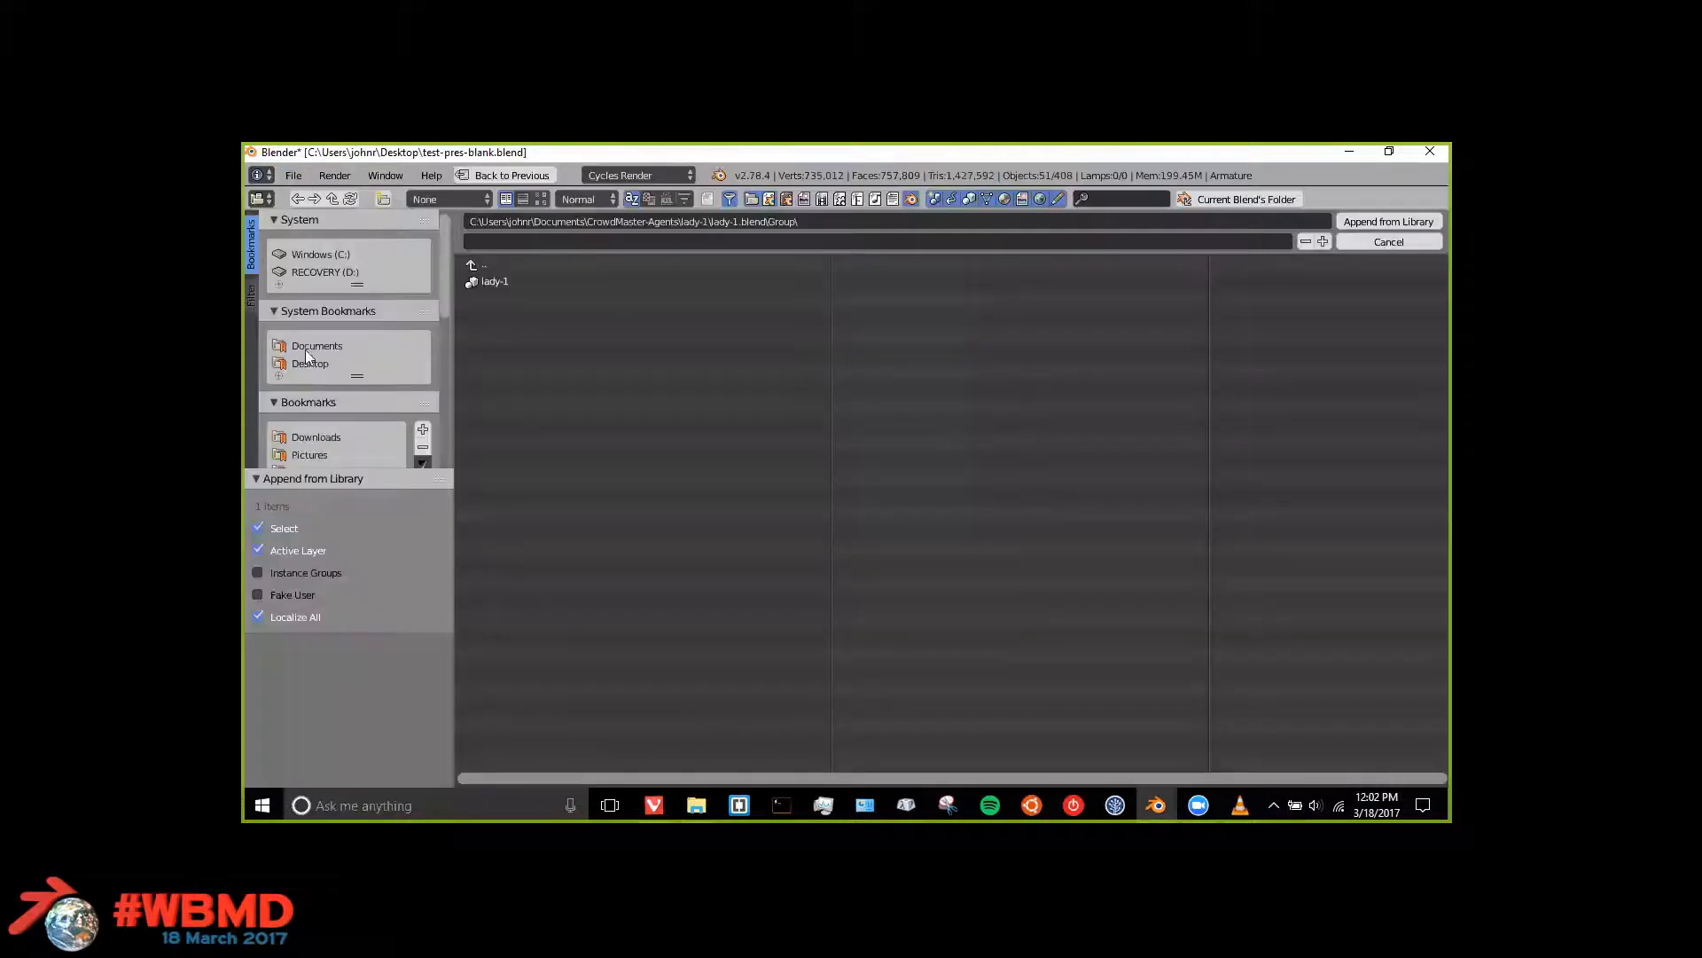
click(303, 364)
click(304, 346)
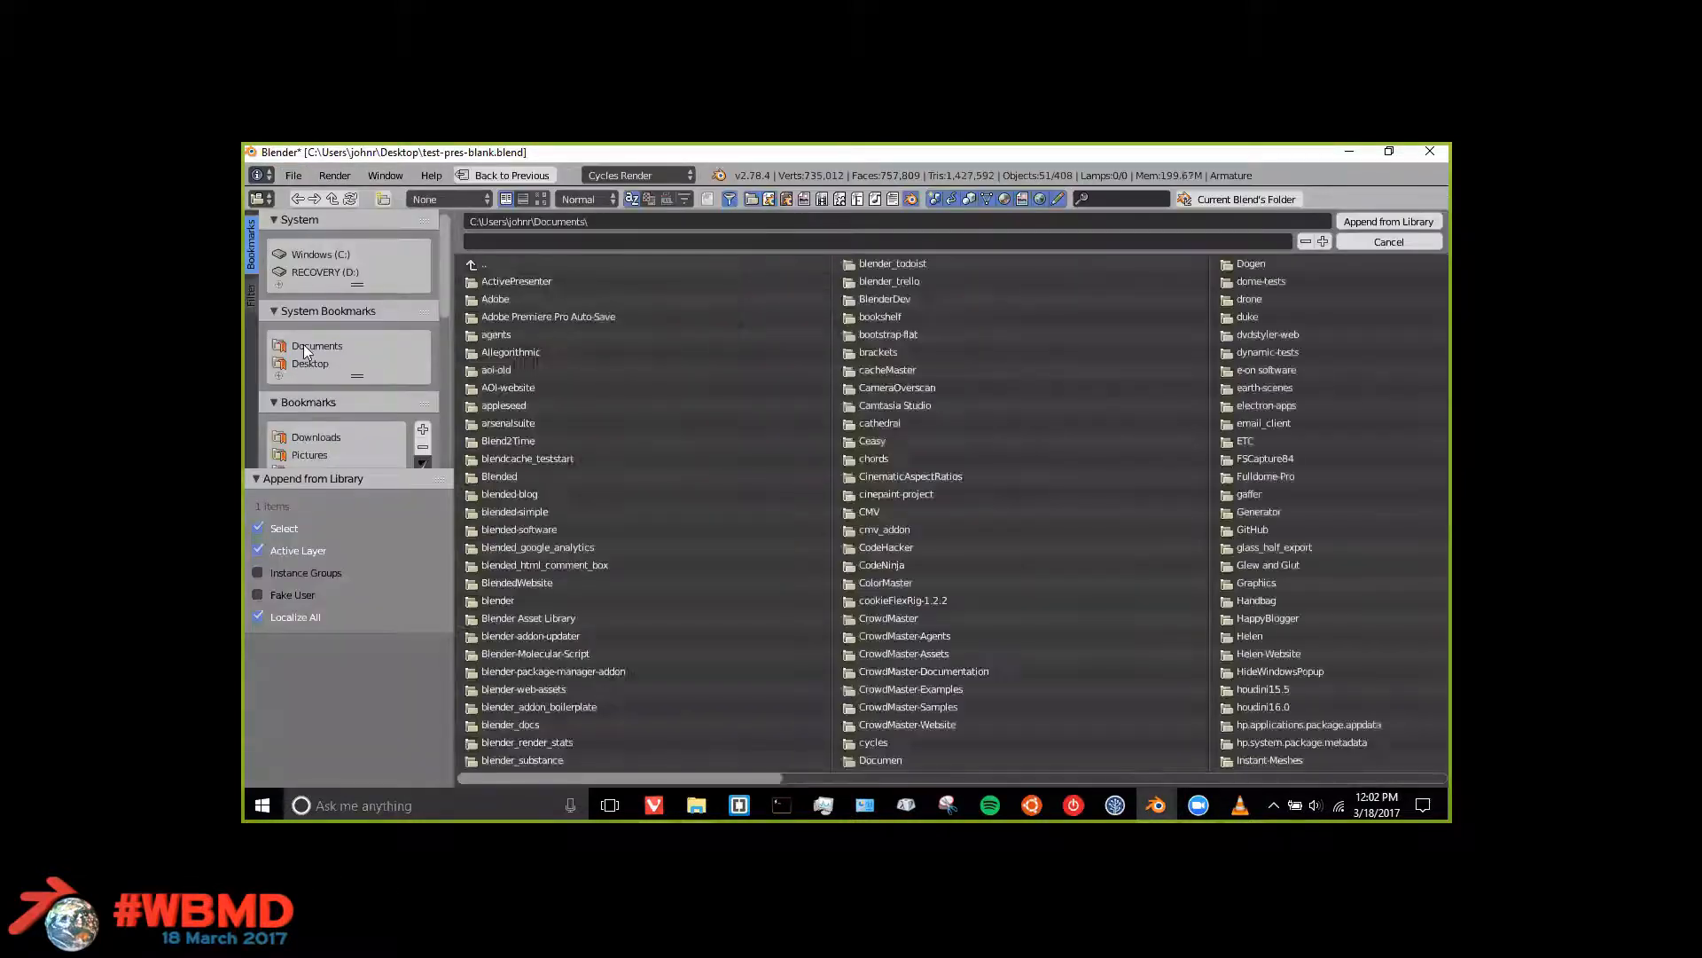
click(896, 640)
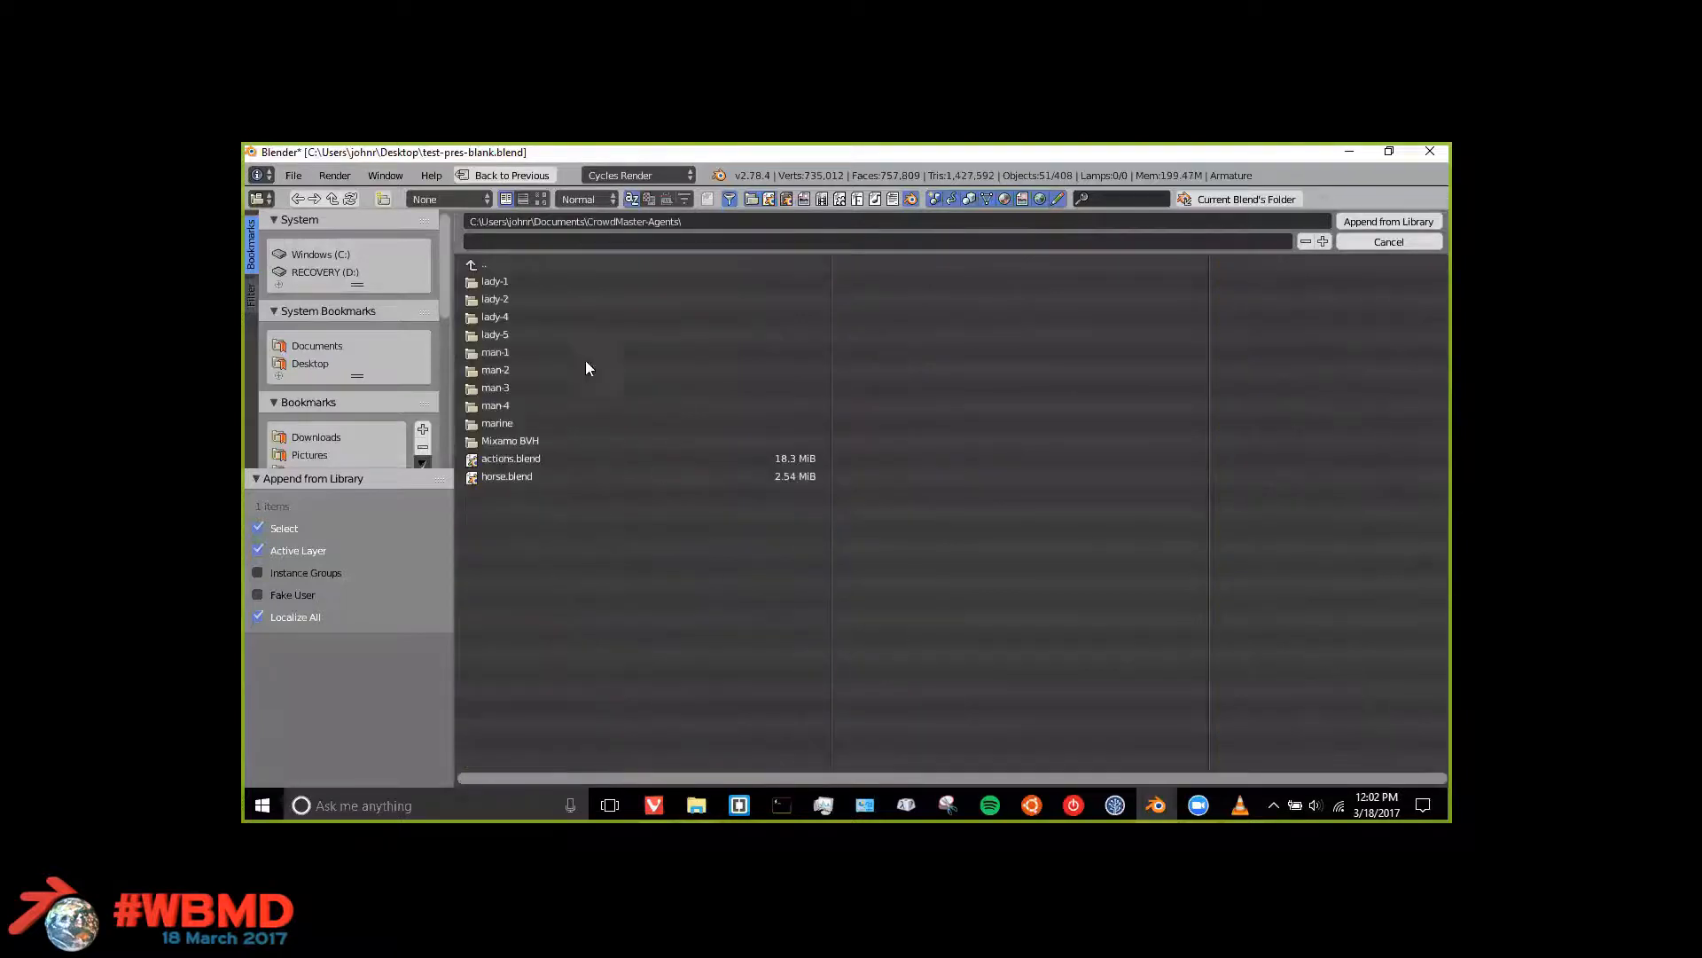
click(512, 474)
click(486, 280)
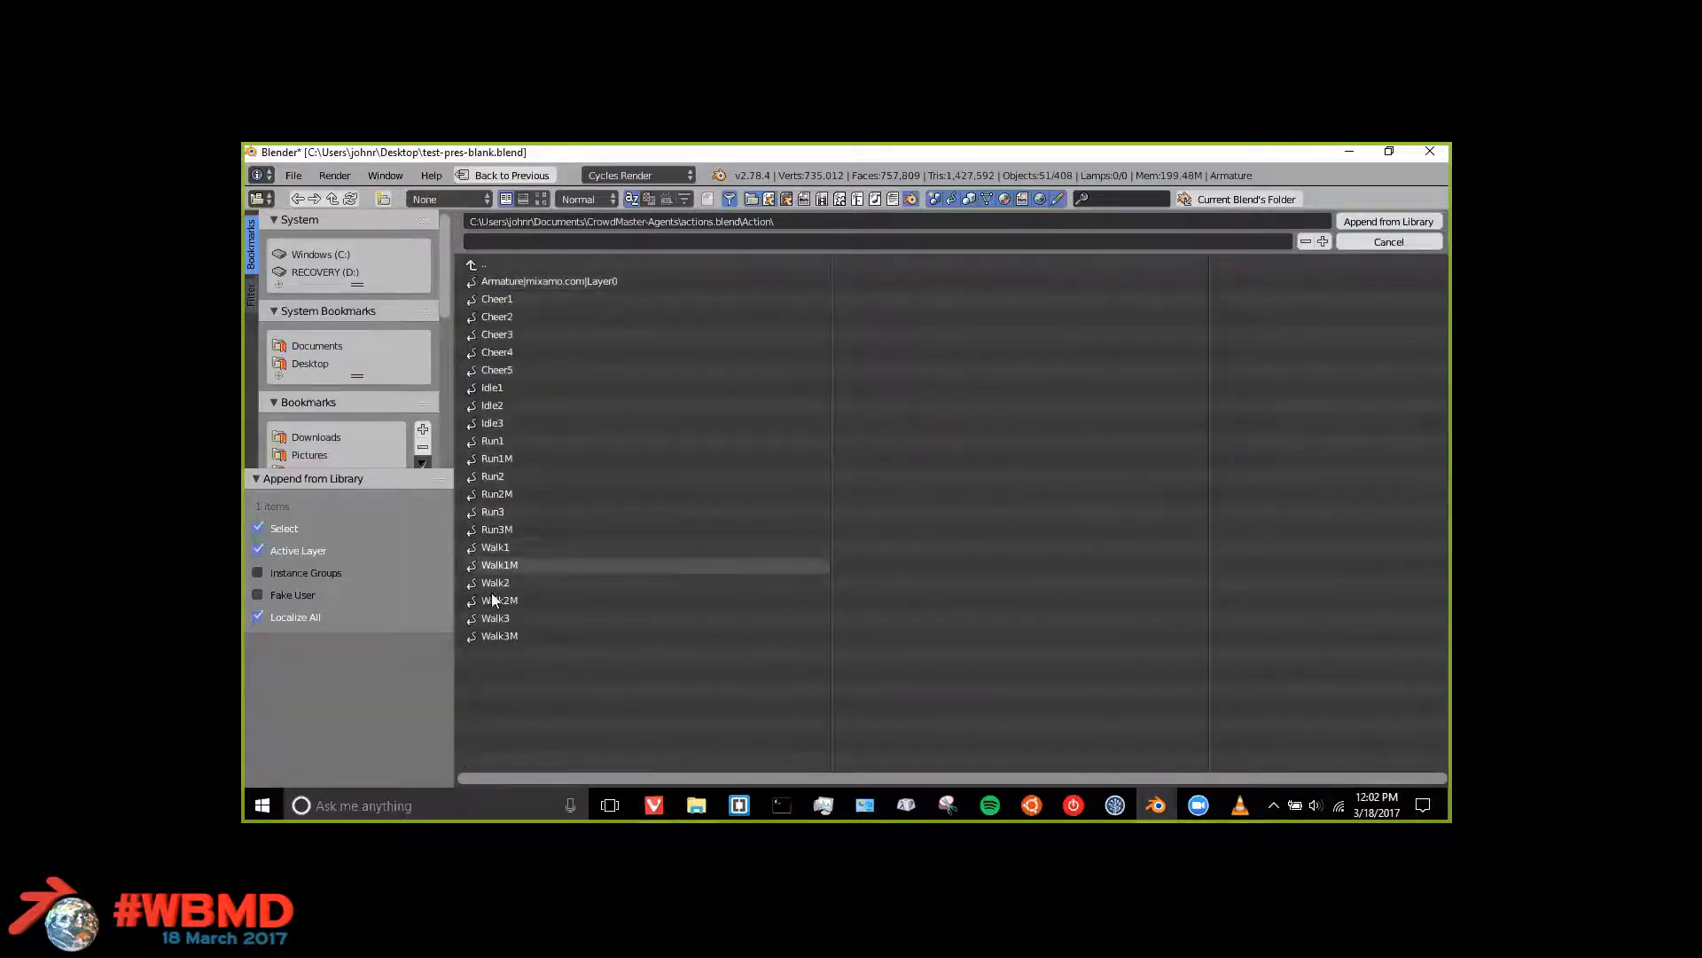
double_click(498, 547)
middle_drag(791, 485, 543, 582)
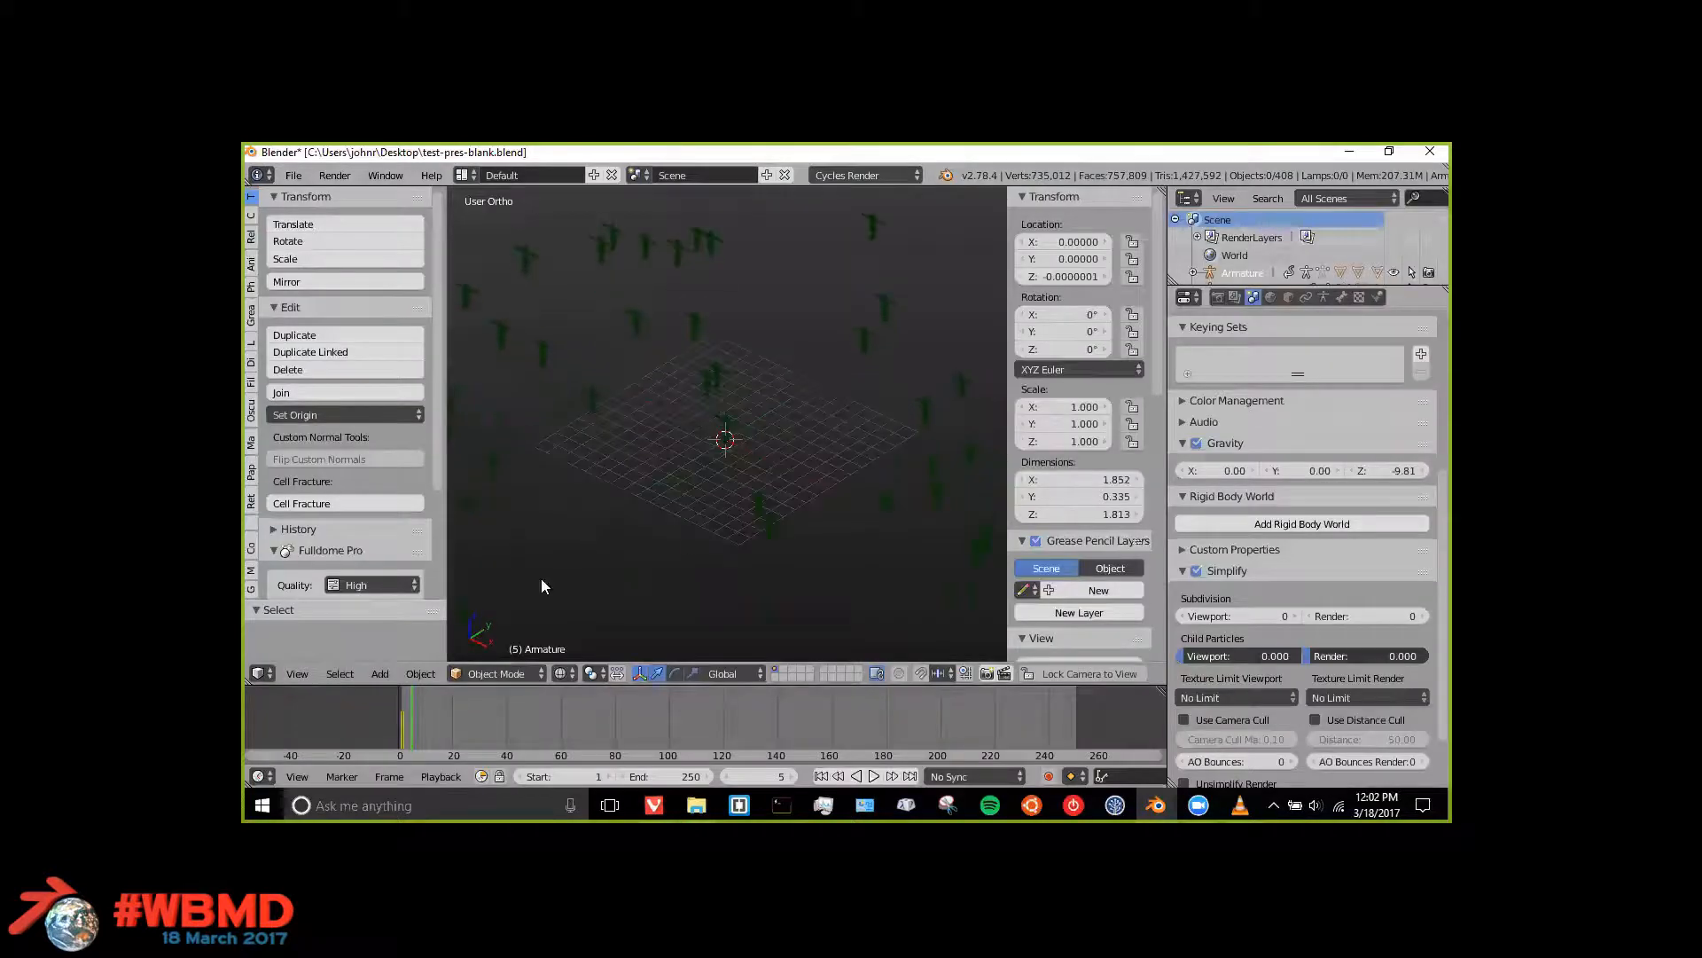
Step: Switch to the node editor and add an entry named test to CrowdMaster's Actions list
click(266, 673)
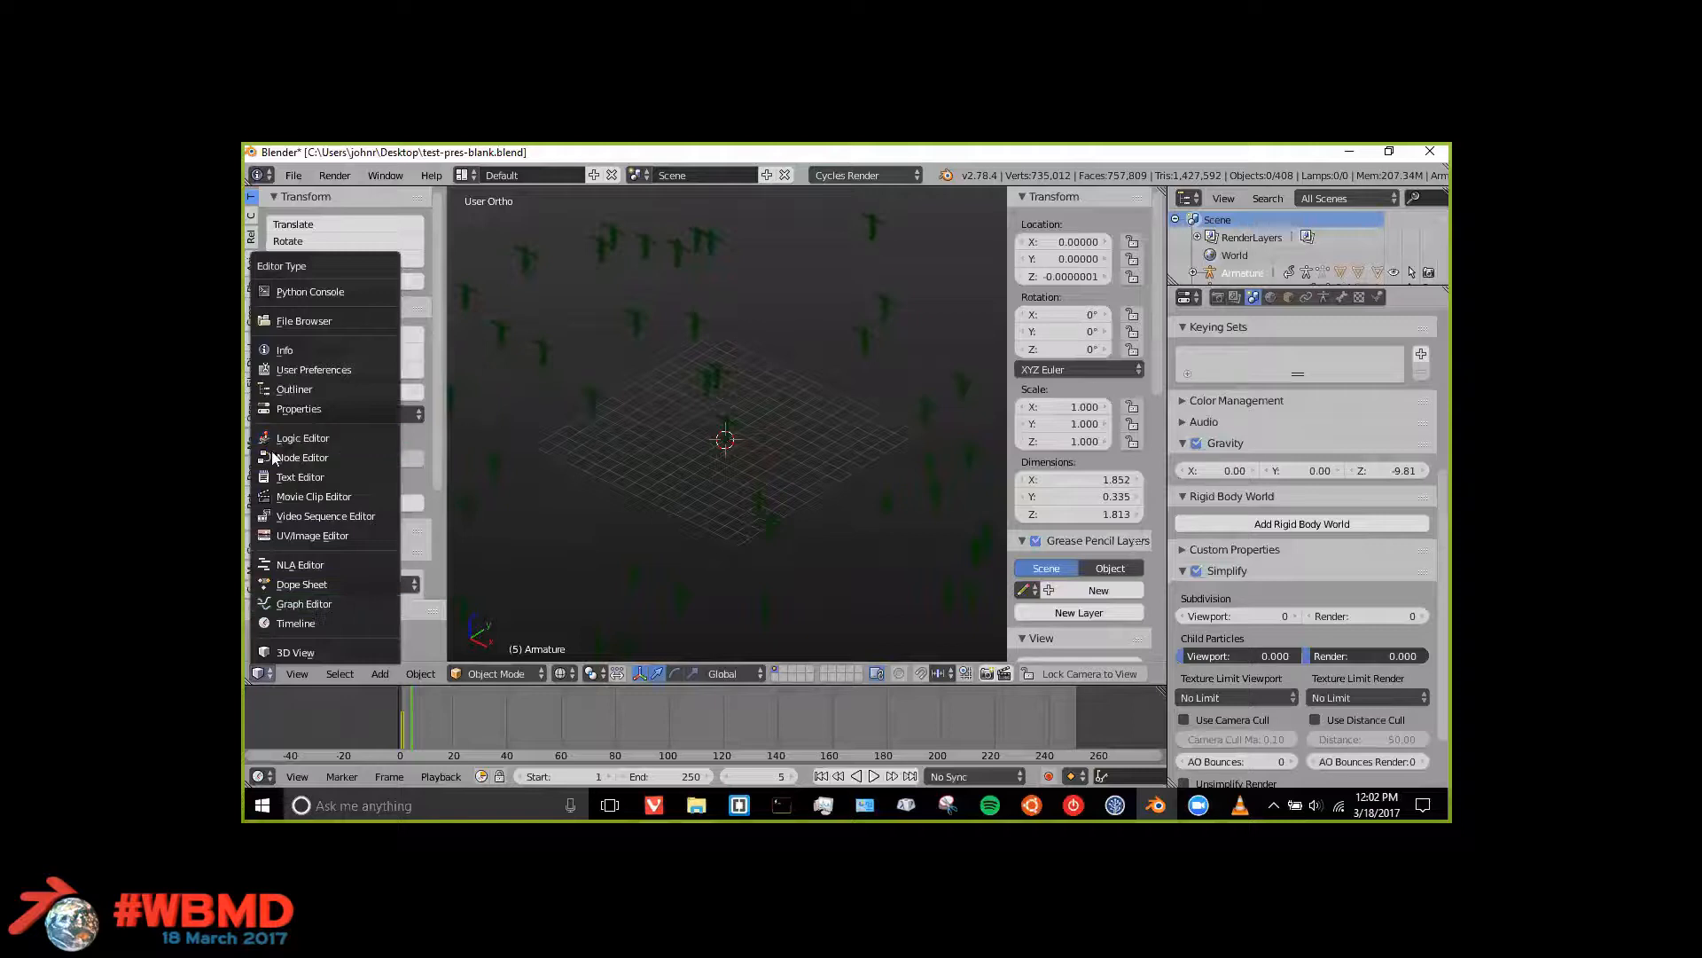
click(278, 460)
middle_drag(657, 479, 1001, 479)
scroll(335, 479, down, 4)
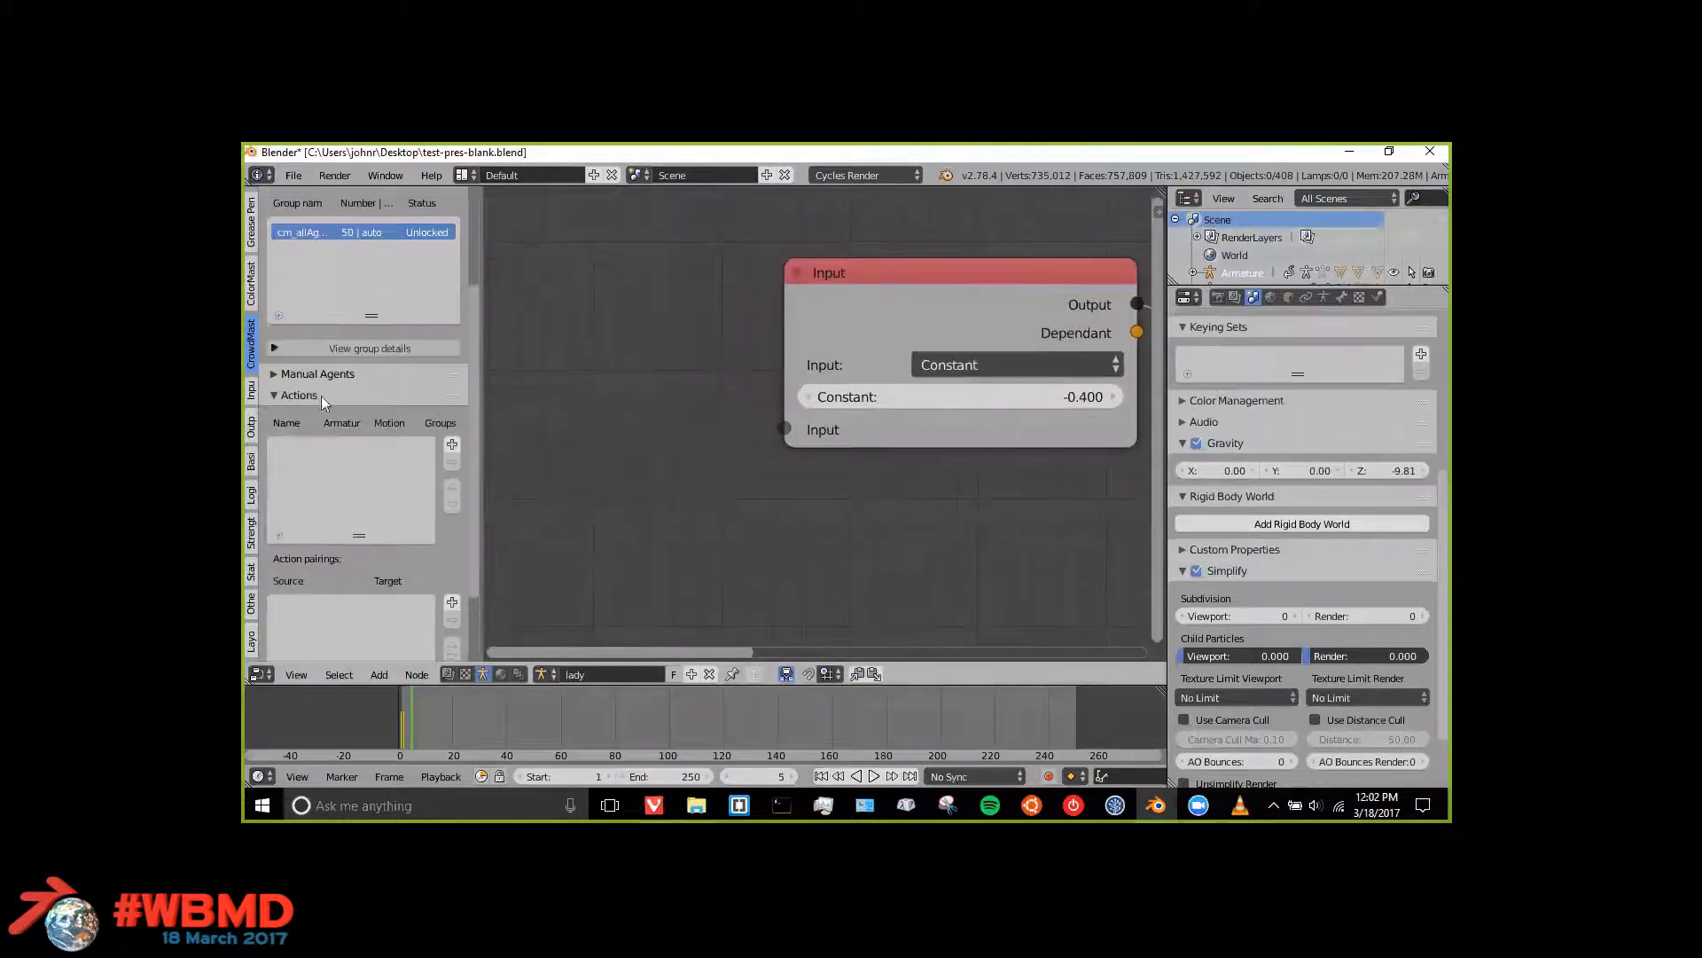
drag(627, 405, 620, 405)
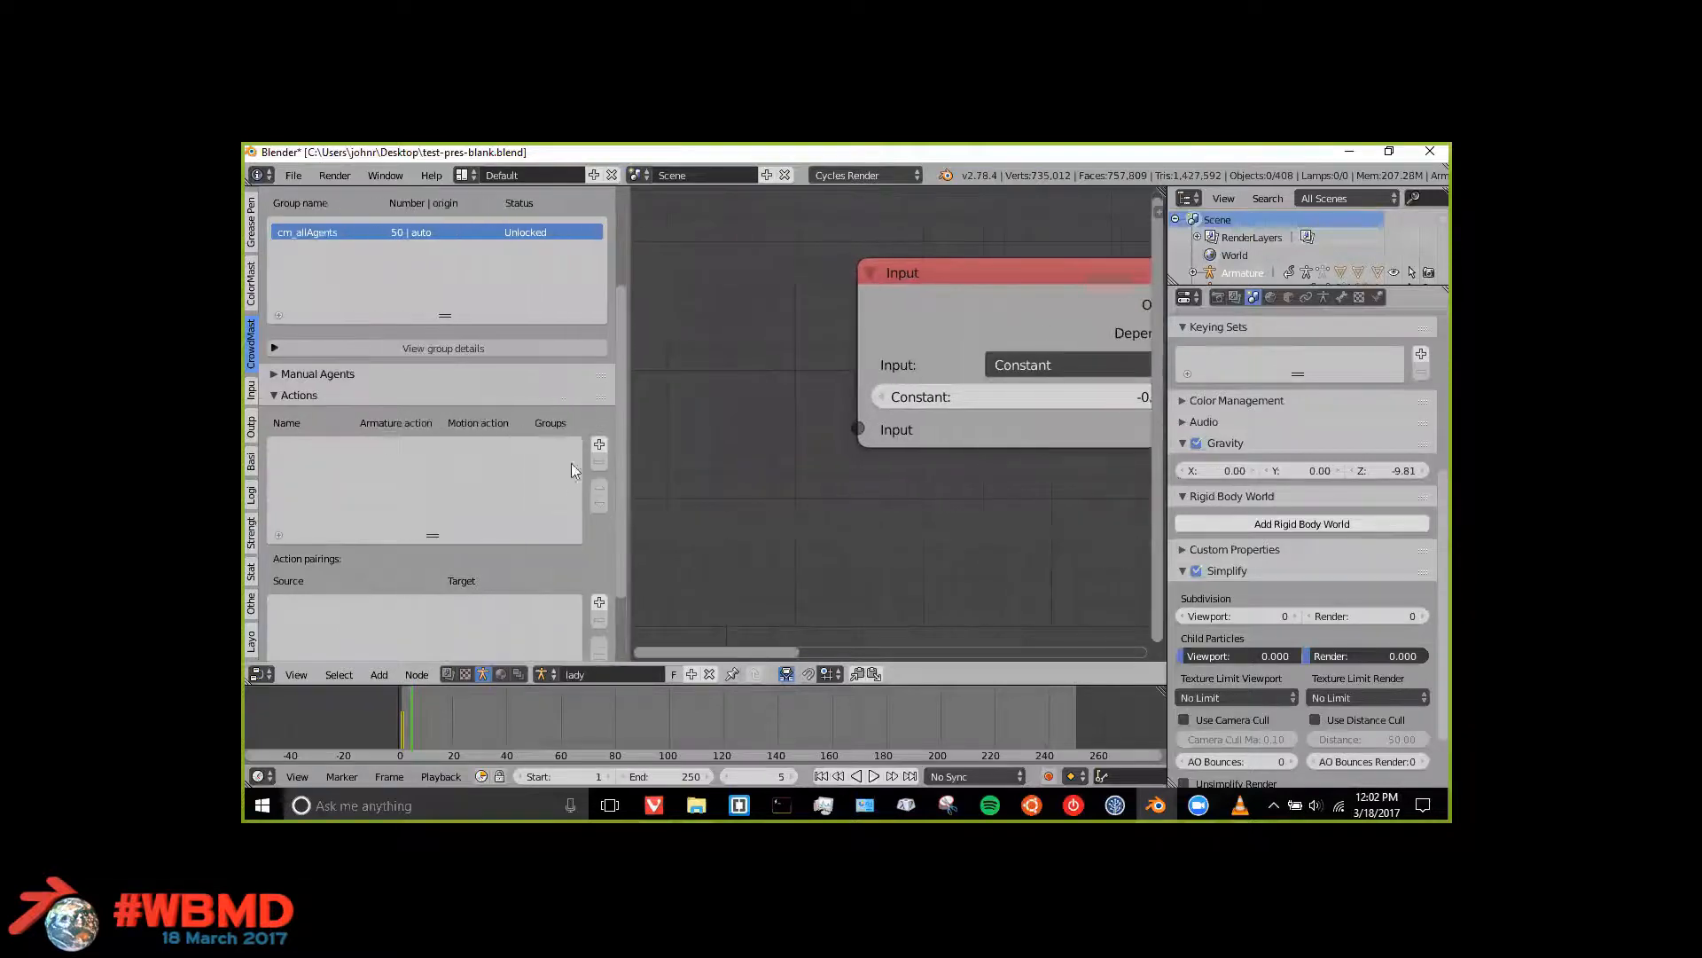
click(599, 444)
double_click(293, 446)
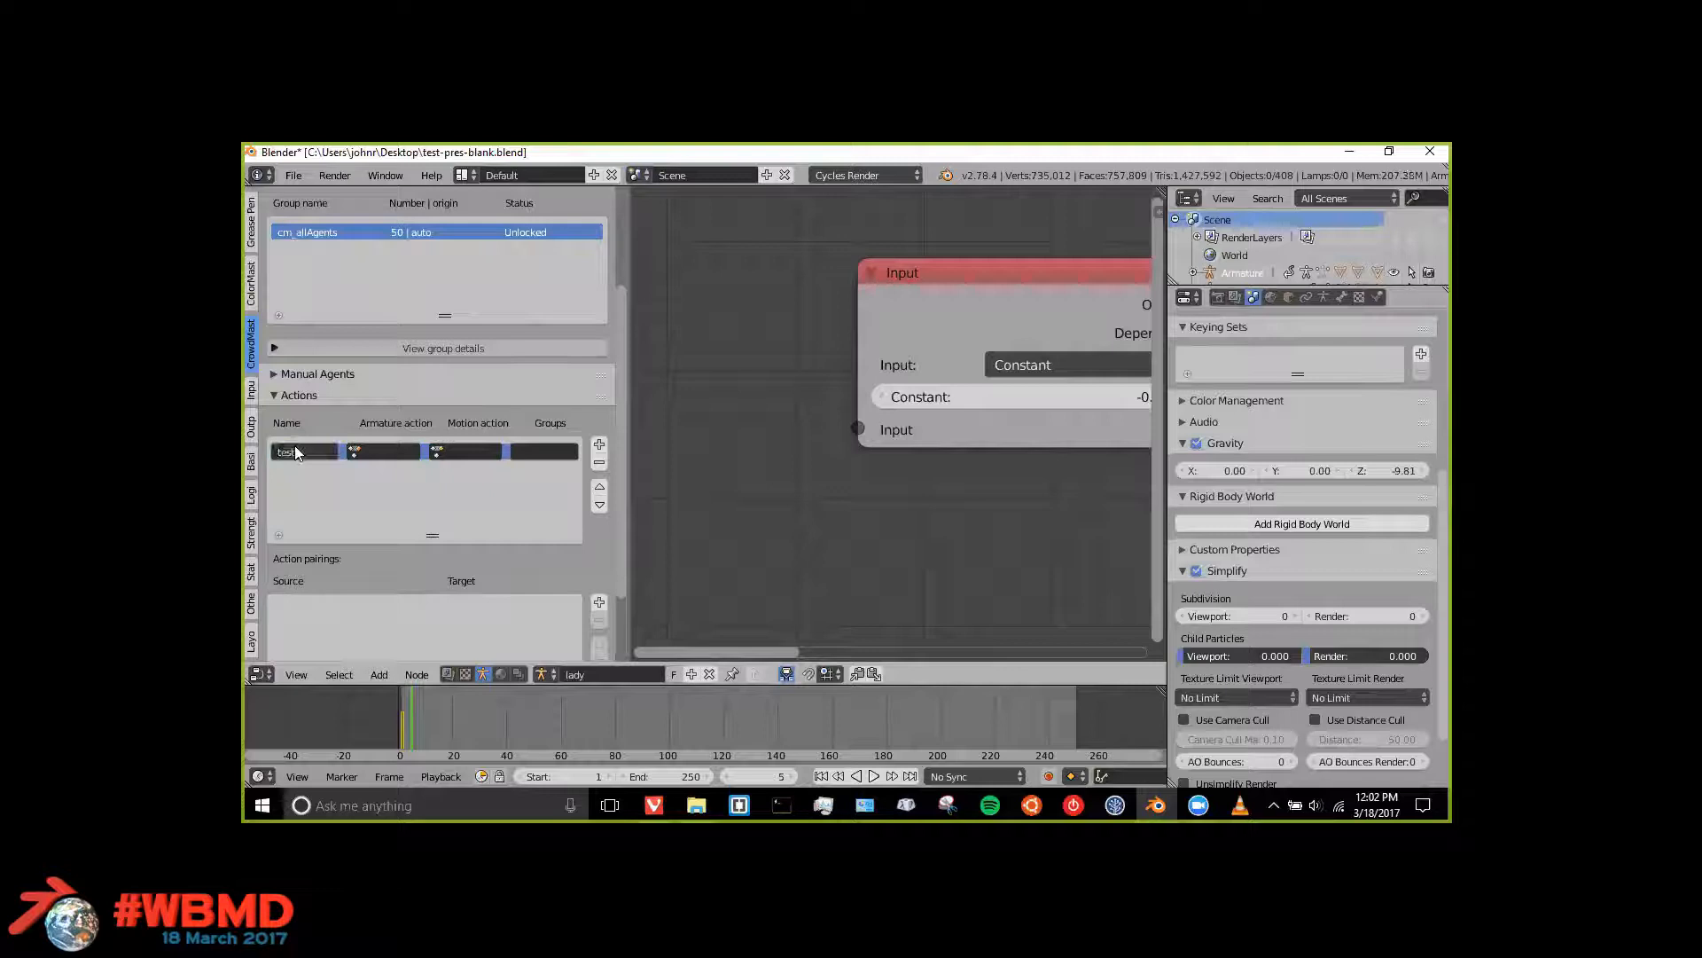
Step: Assign Walk1 as the armature action of the test entry and narrow the CrowdMaster sidebar
click(398, 447)
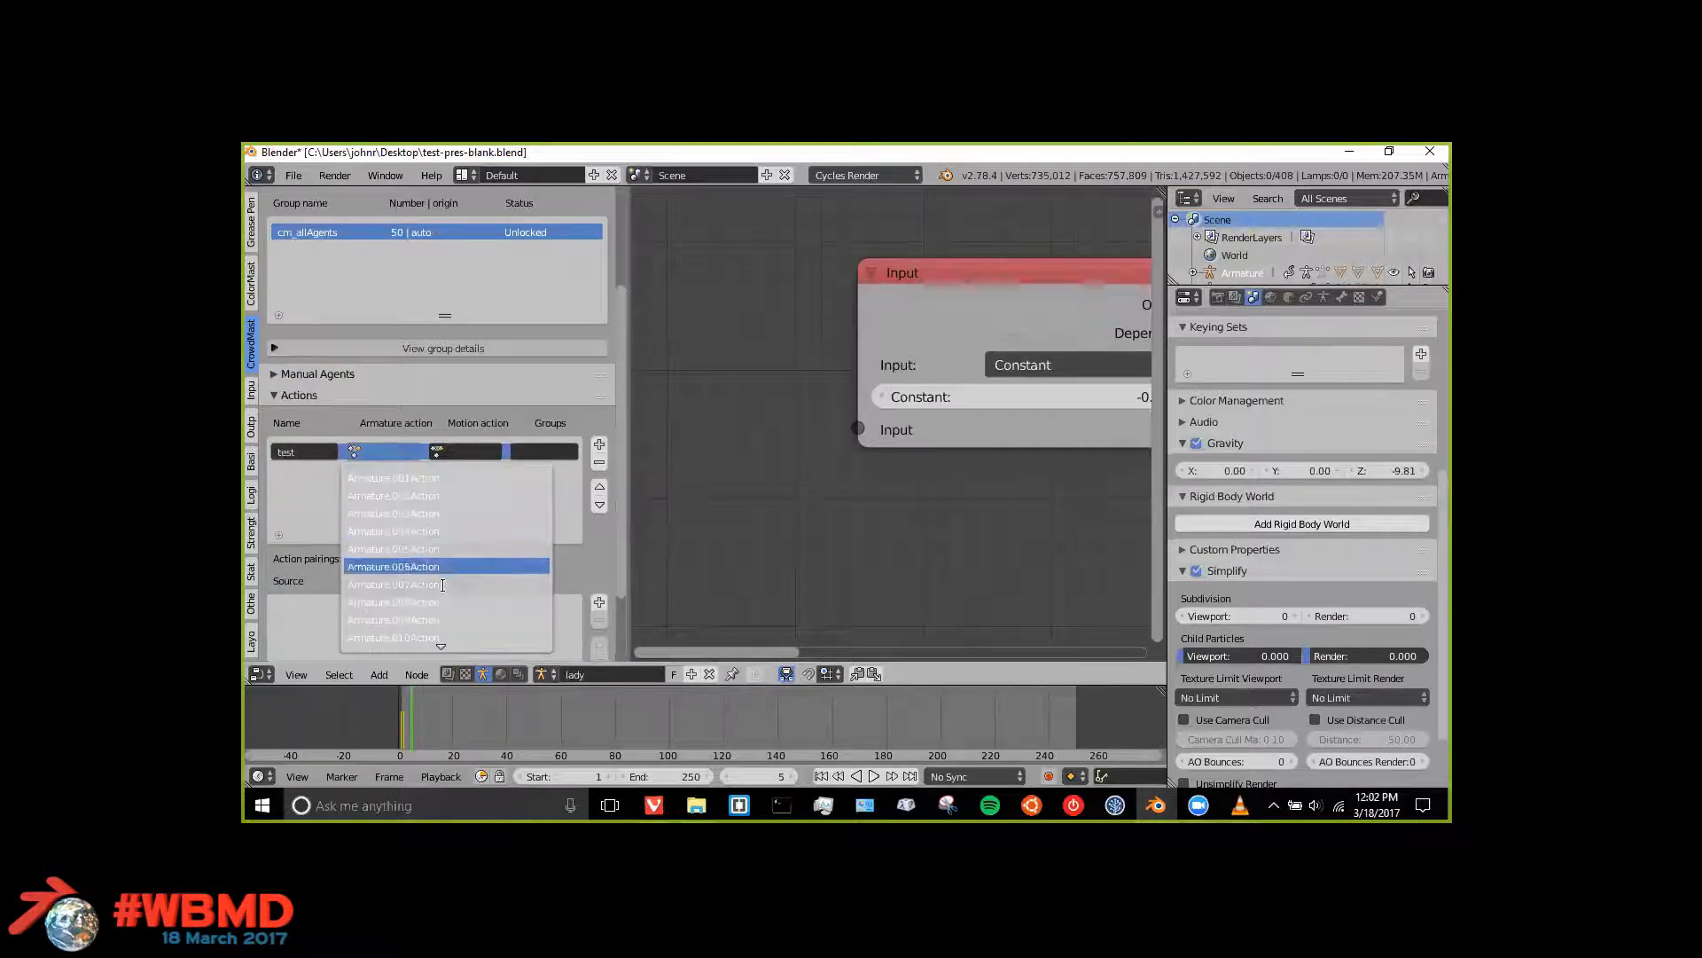
scroll(441, 631, down, 4)
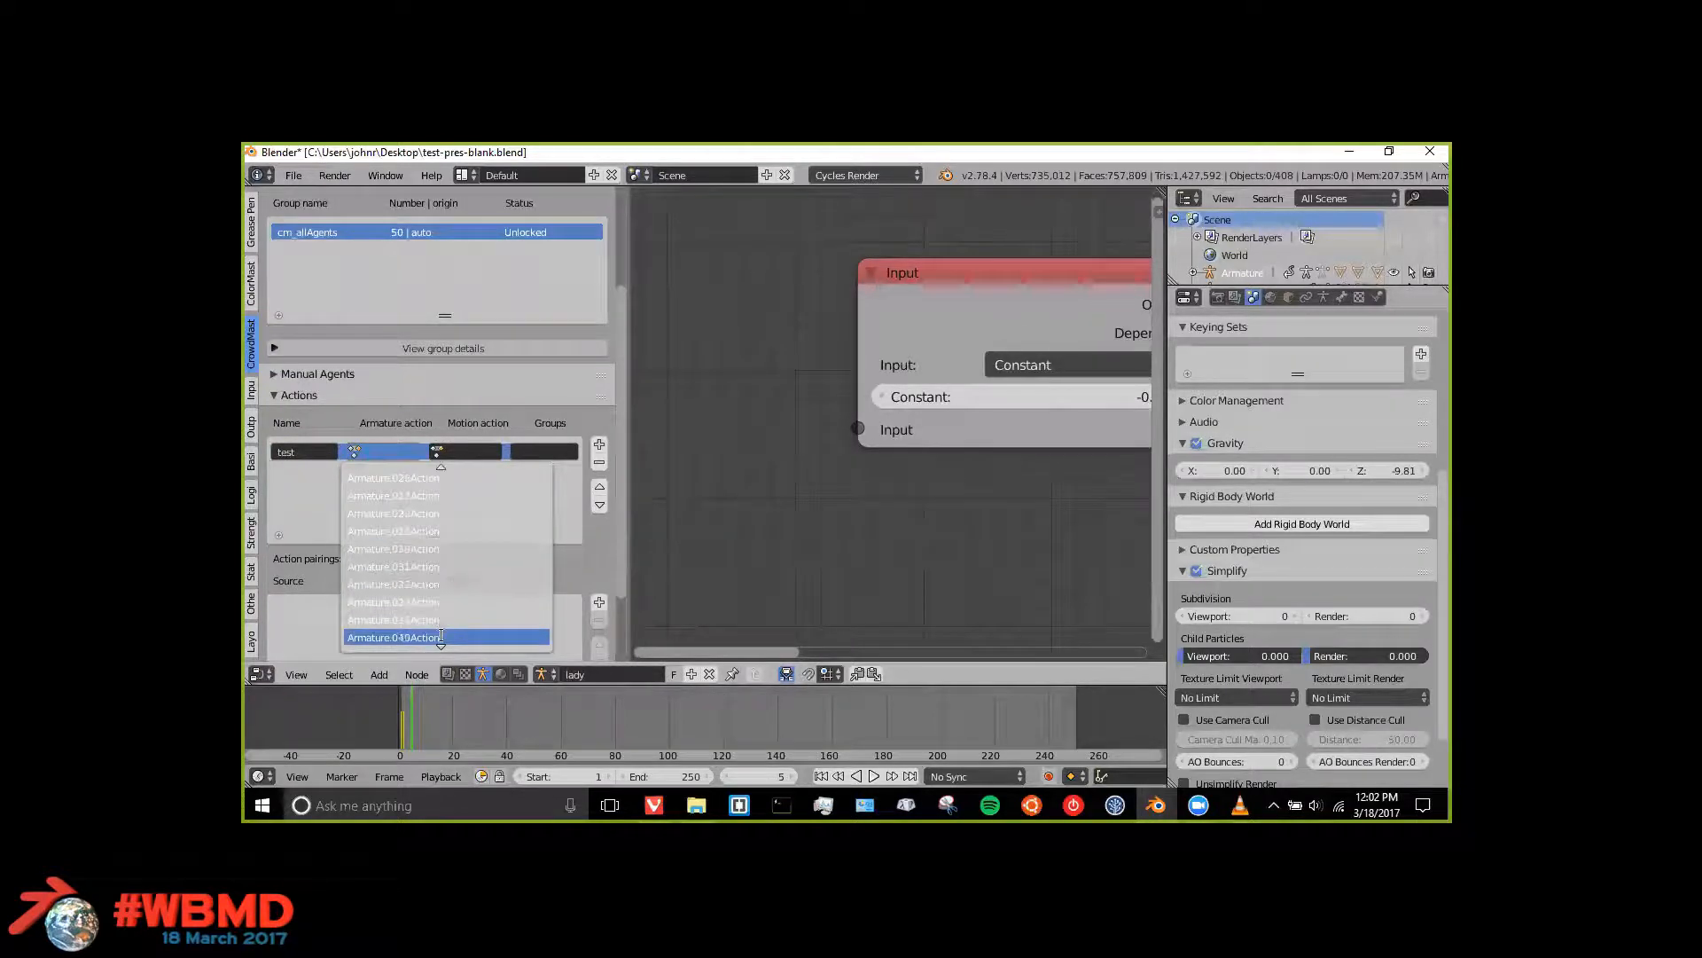
scroll(441, 631, down, 3)
click(442, 637)
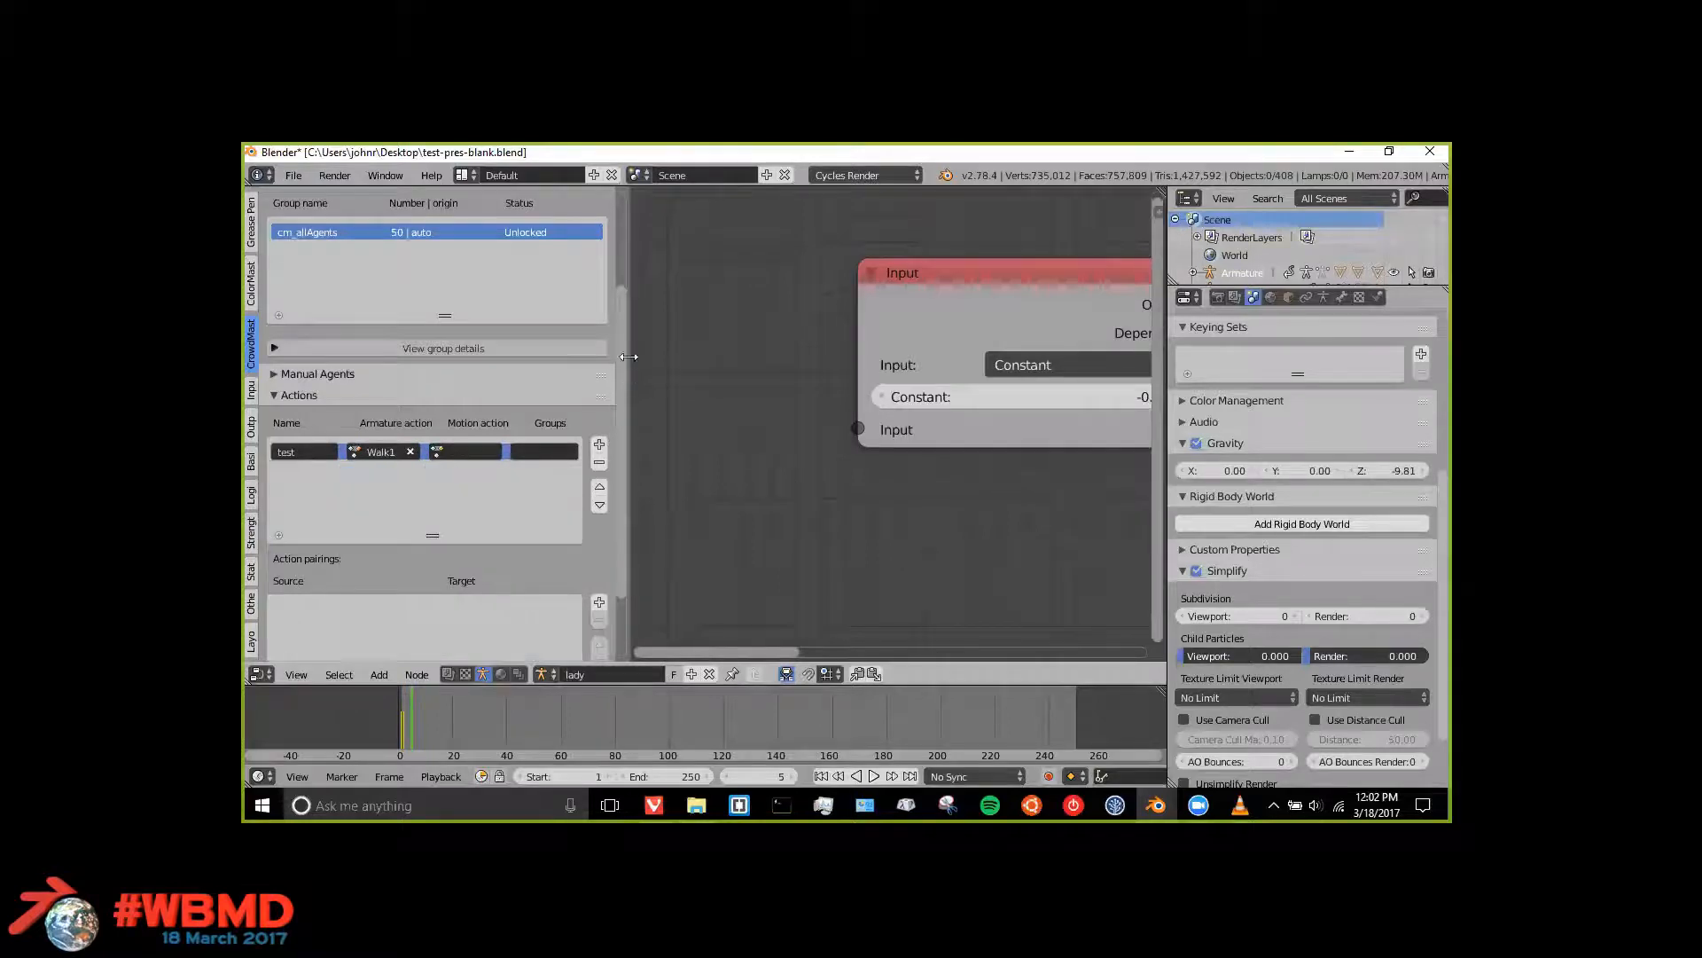
drag(462, 392, 395, 394)
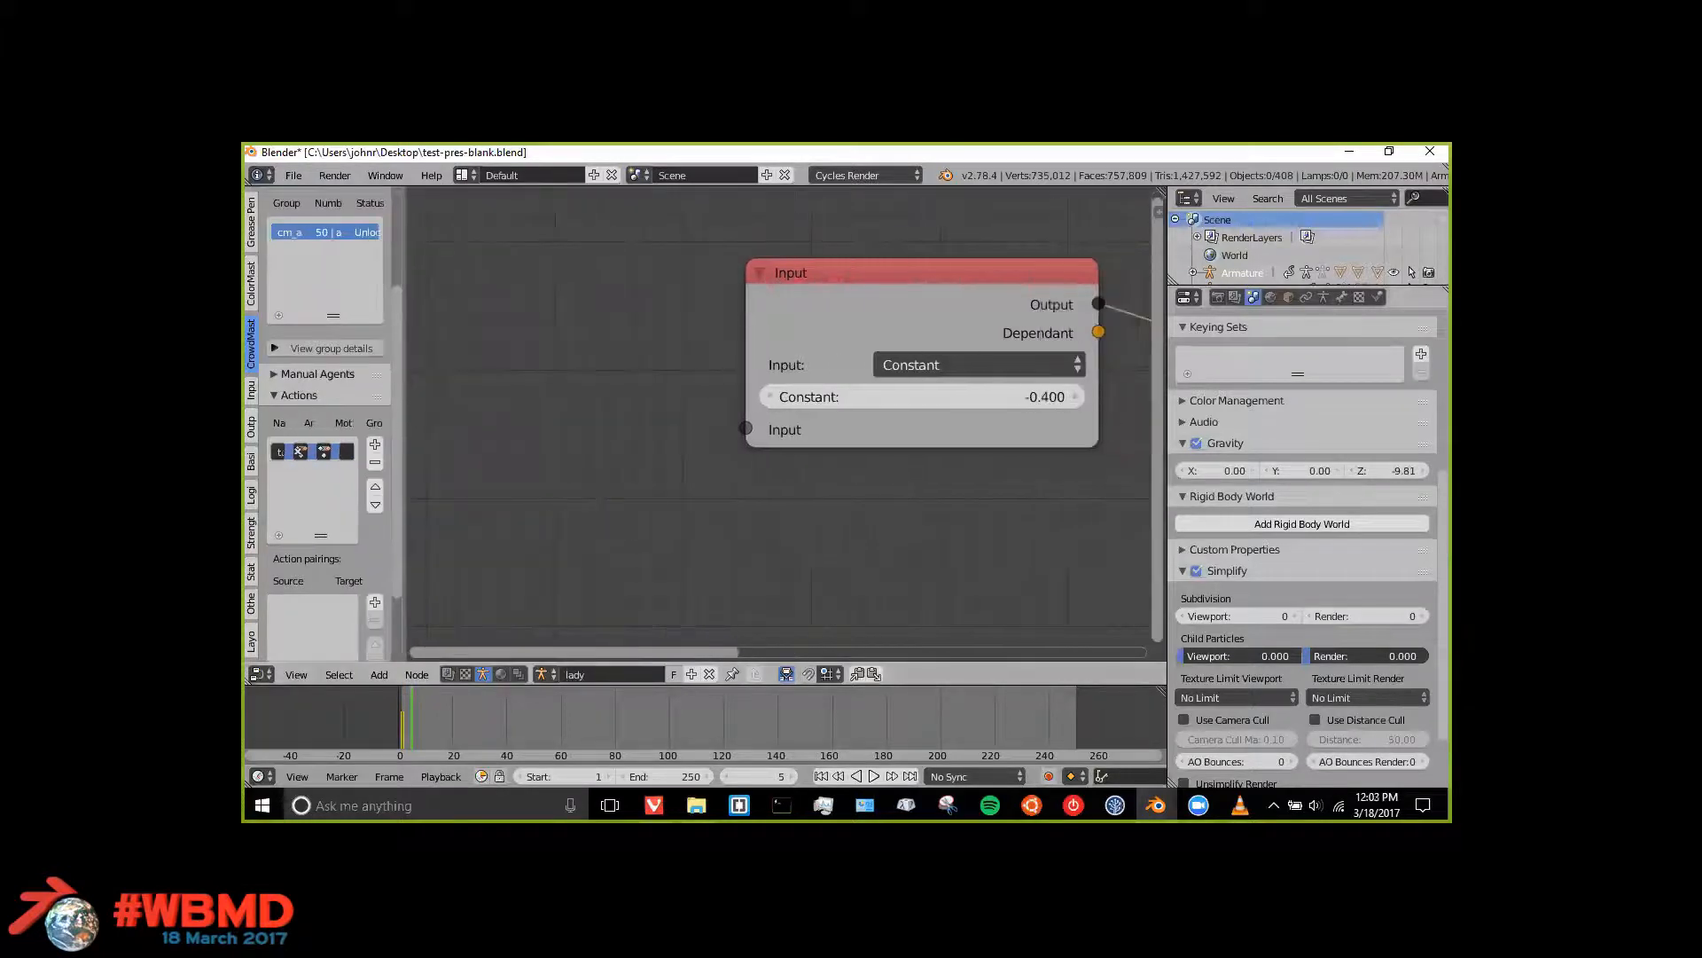
Step: Add an Action state node below the Input node and set its action name to test
middle_drag(716, 503, 662, 429)
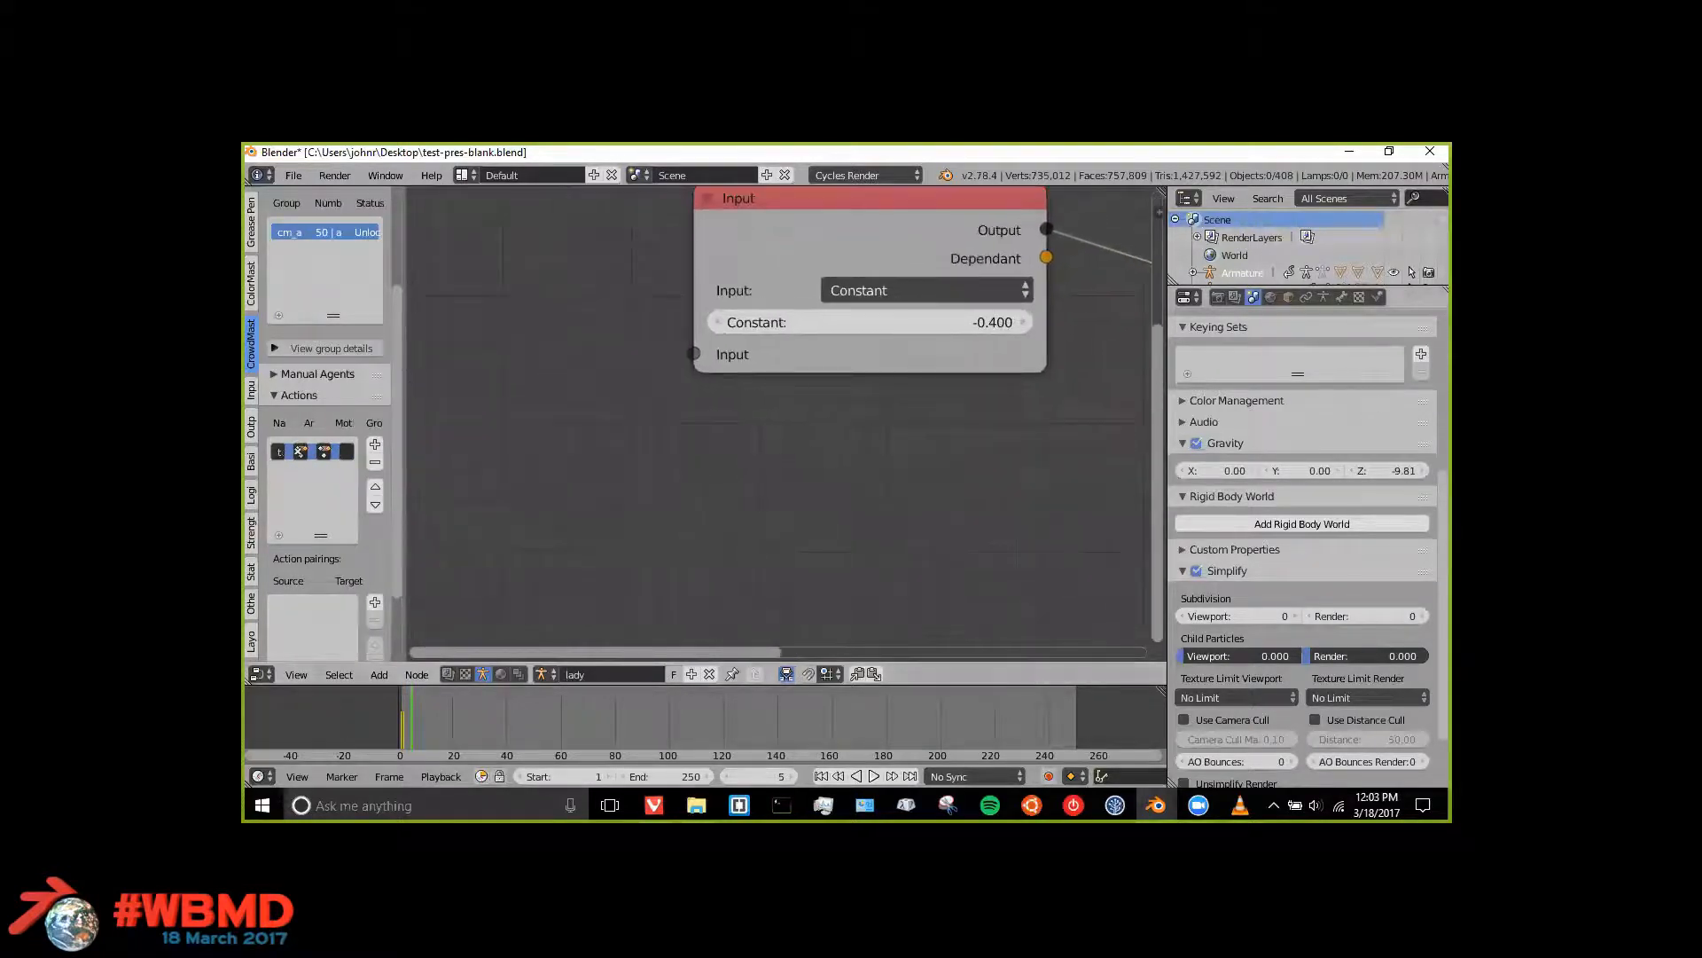
scroll(684, 440, down, 4)
key(shift+a)
mouse_move(657, 513)
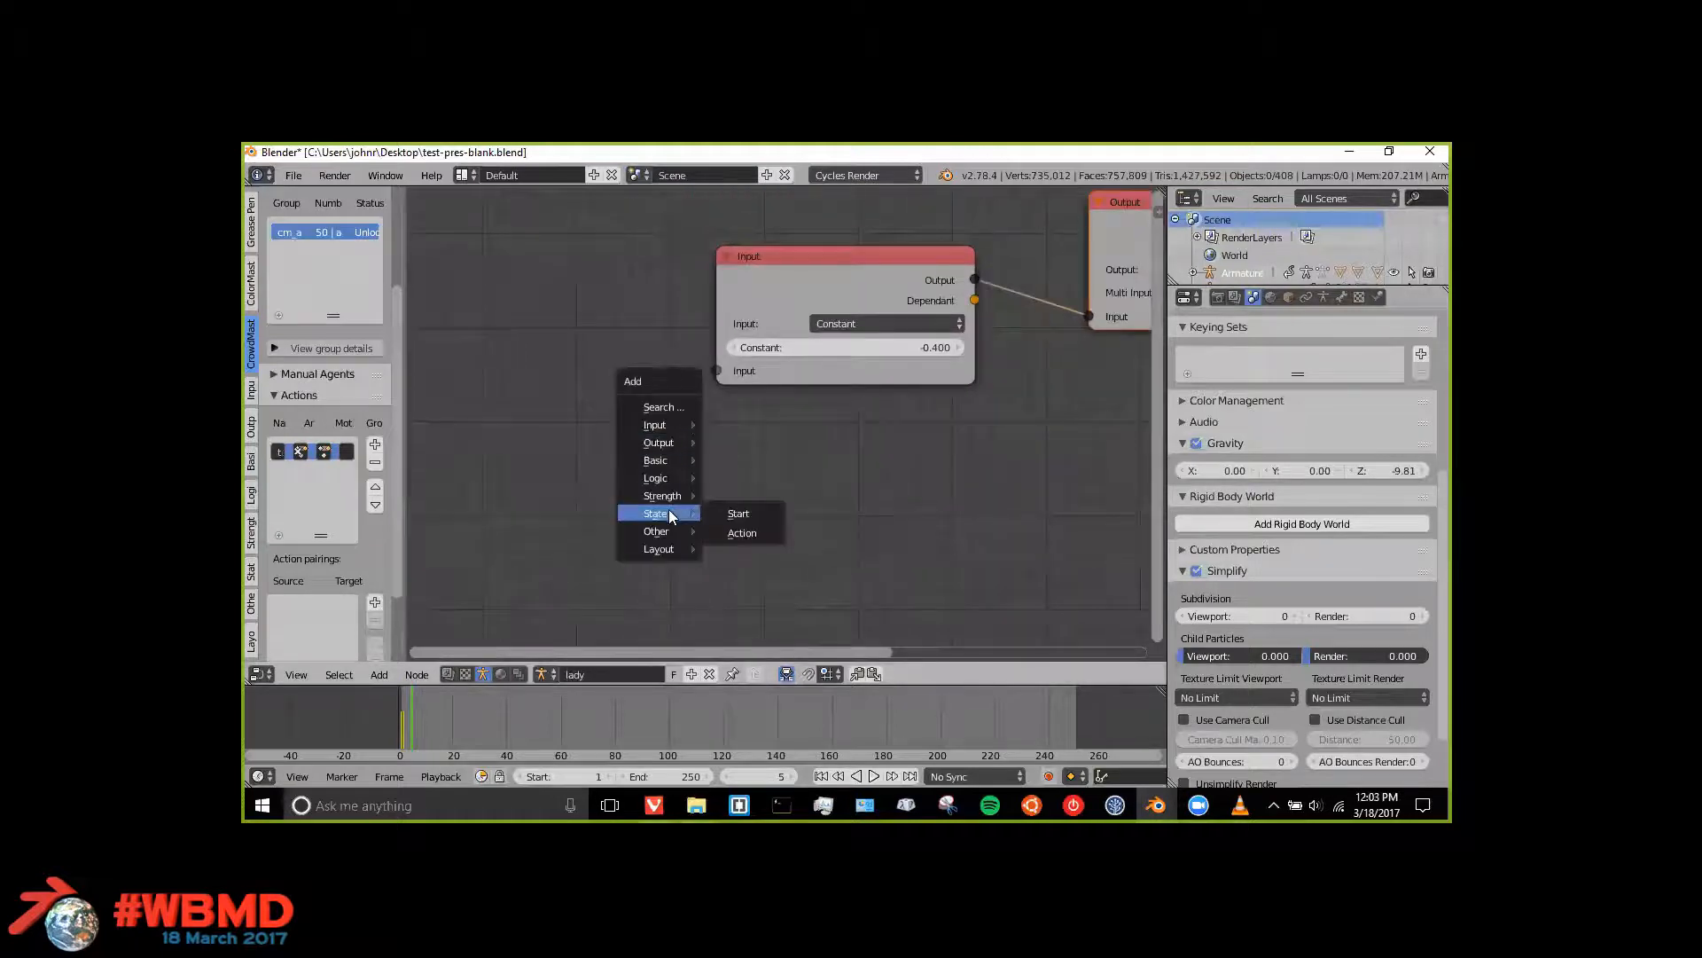
click(744, 531)
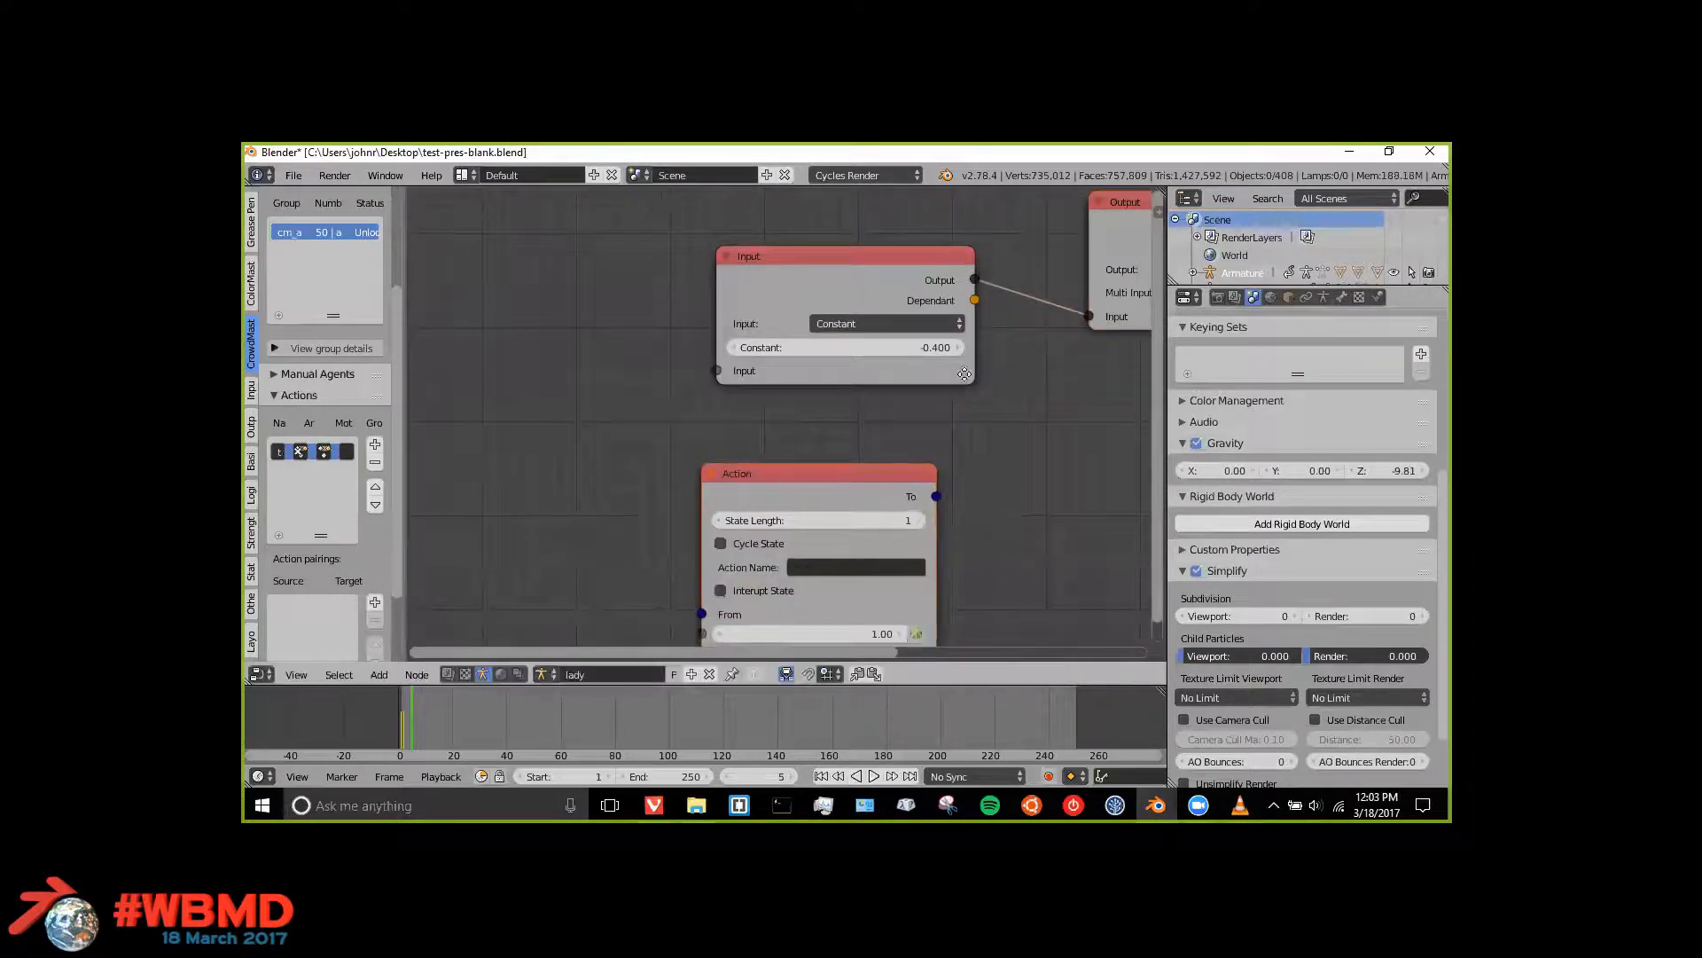
middle_drag(965, 374, 945, 252)
click(798, 439)
click(796, 471)
middle_drag(596, 537, 699, 516)
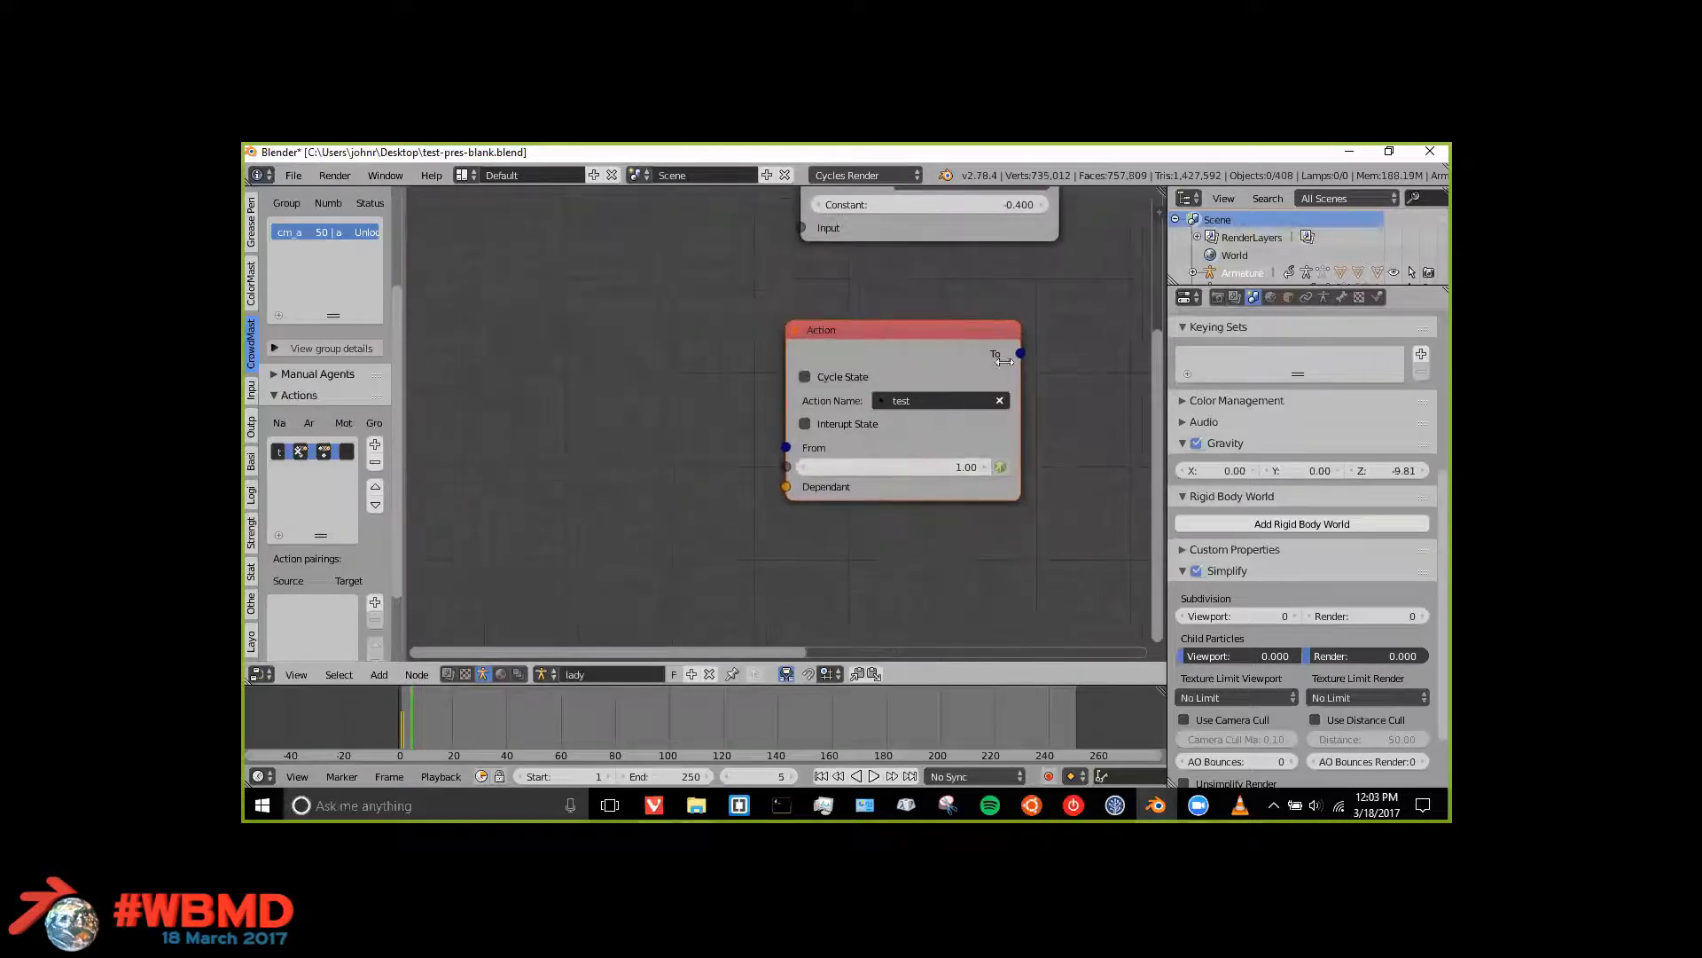
Step: Add a Start state node beside the Action node and link its To output to the Action's From input
middle_drag(1004, 361, 971, 382)
key(shift+a)
mouse_move(567, 392)
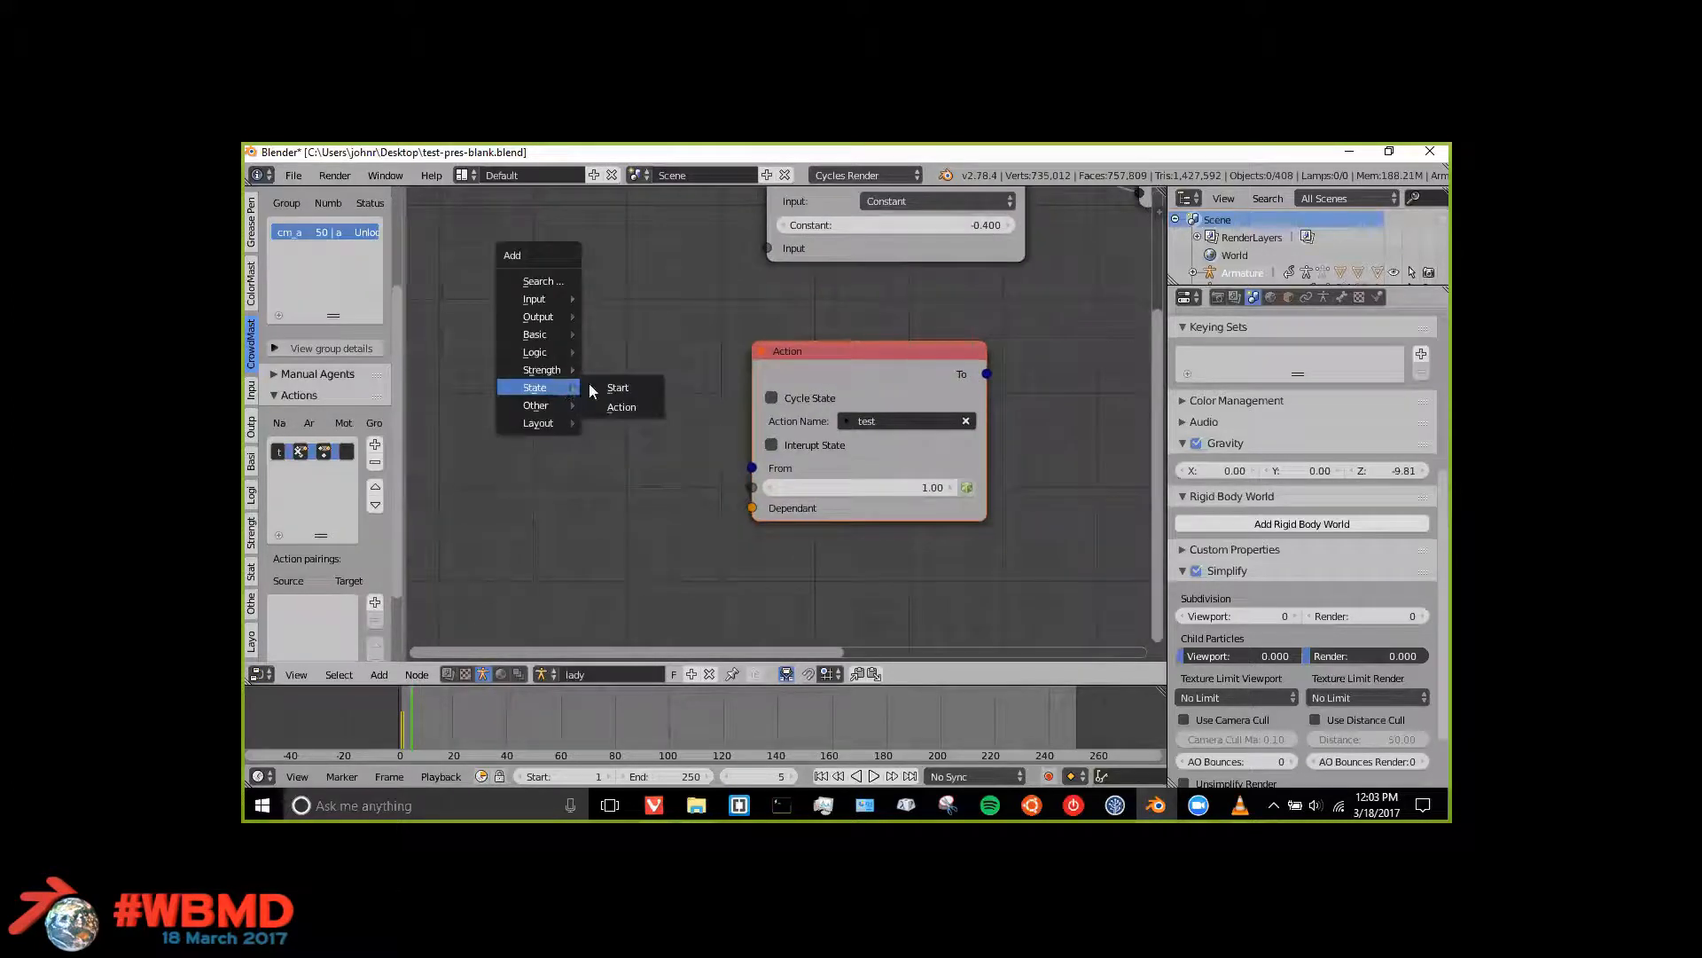
click(618, 388)
click(634, 390)
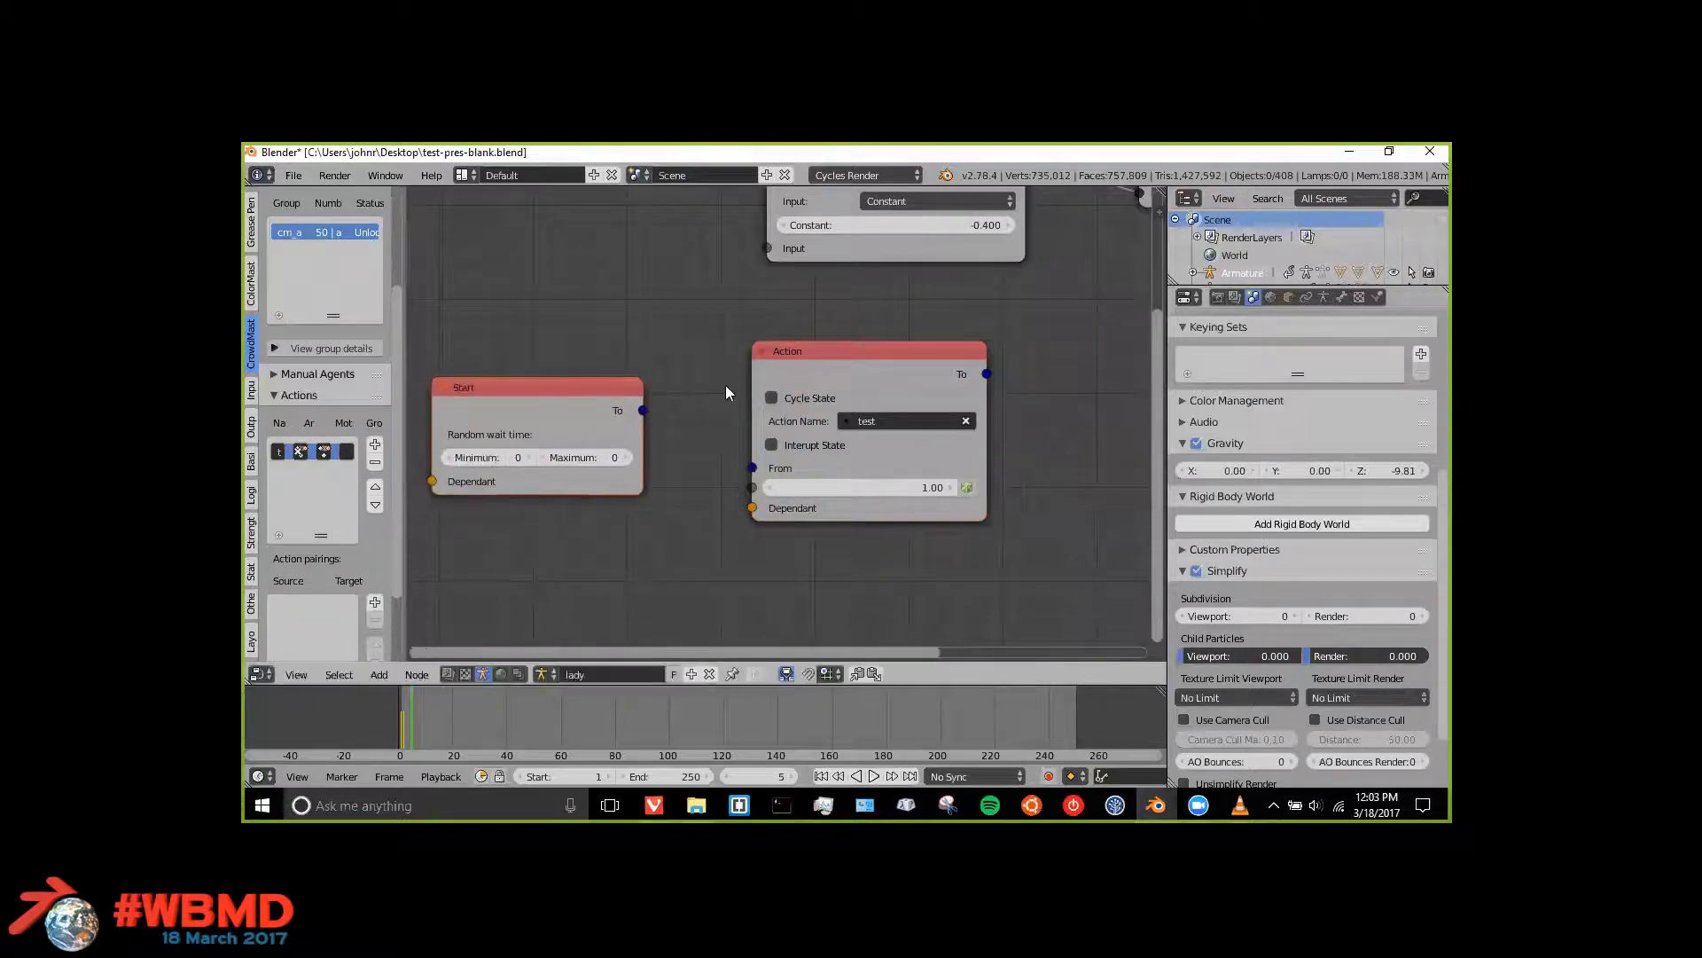
drag(644, 412, 745, 464)
scroll(775, 413, down, 3)
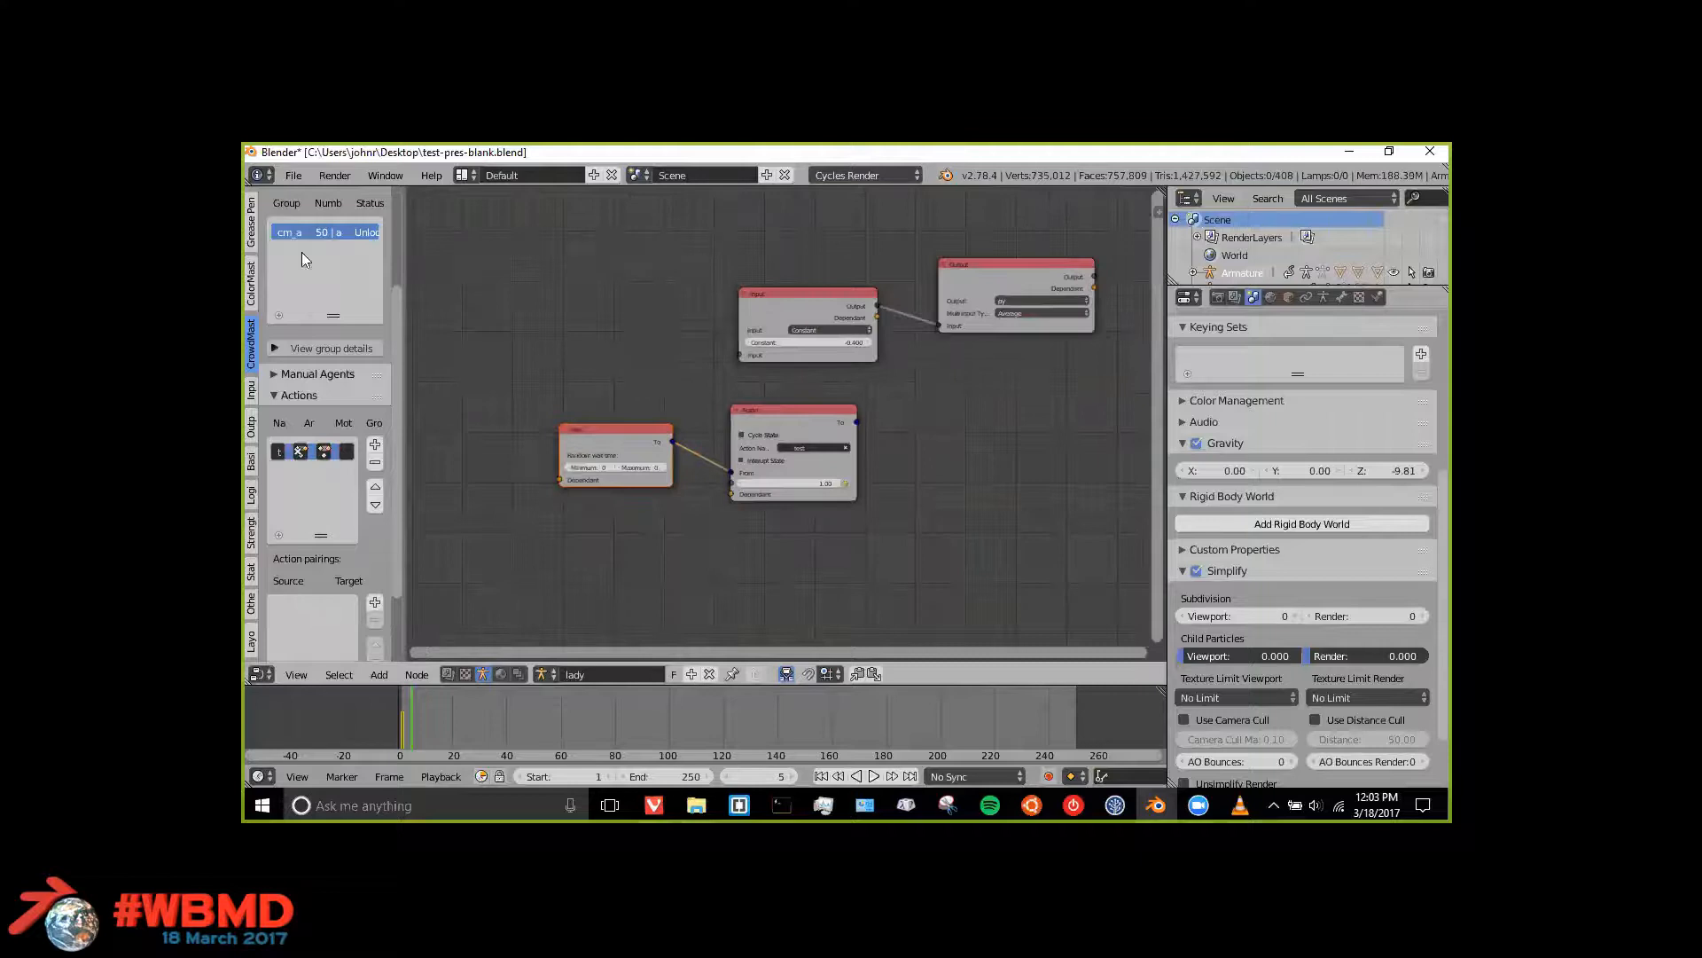
Step: Start the CrowdMaster simulation with the new state nodes, then stop it
scroll(313, 299, up, 4)
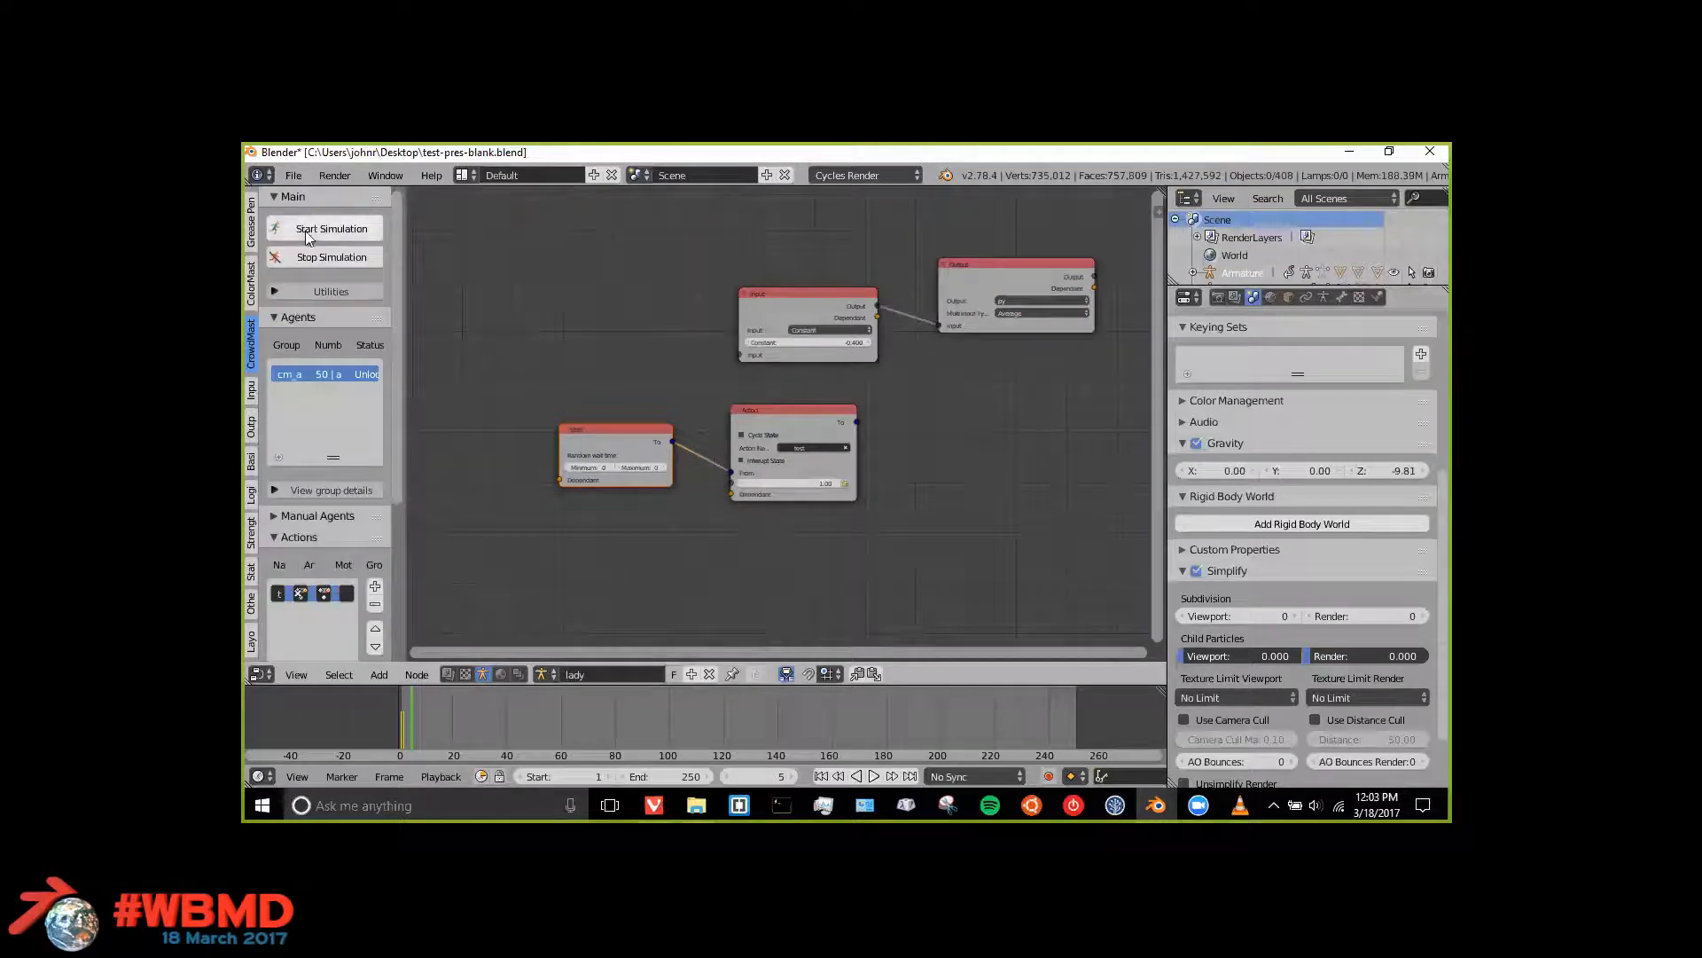
click(315, 229)
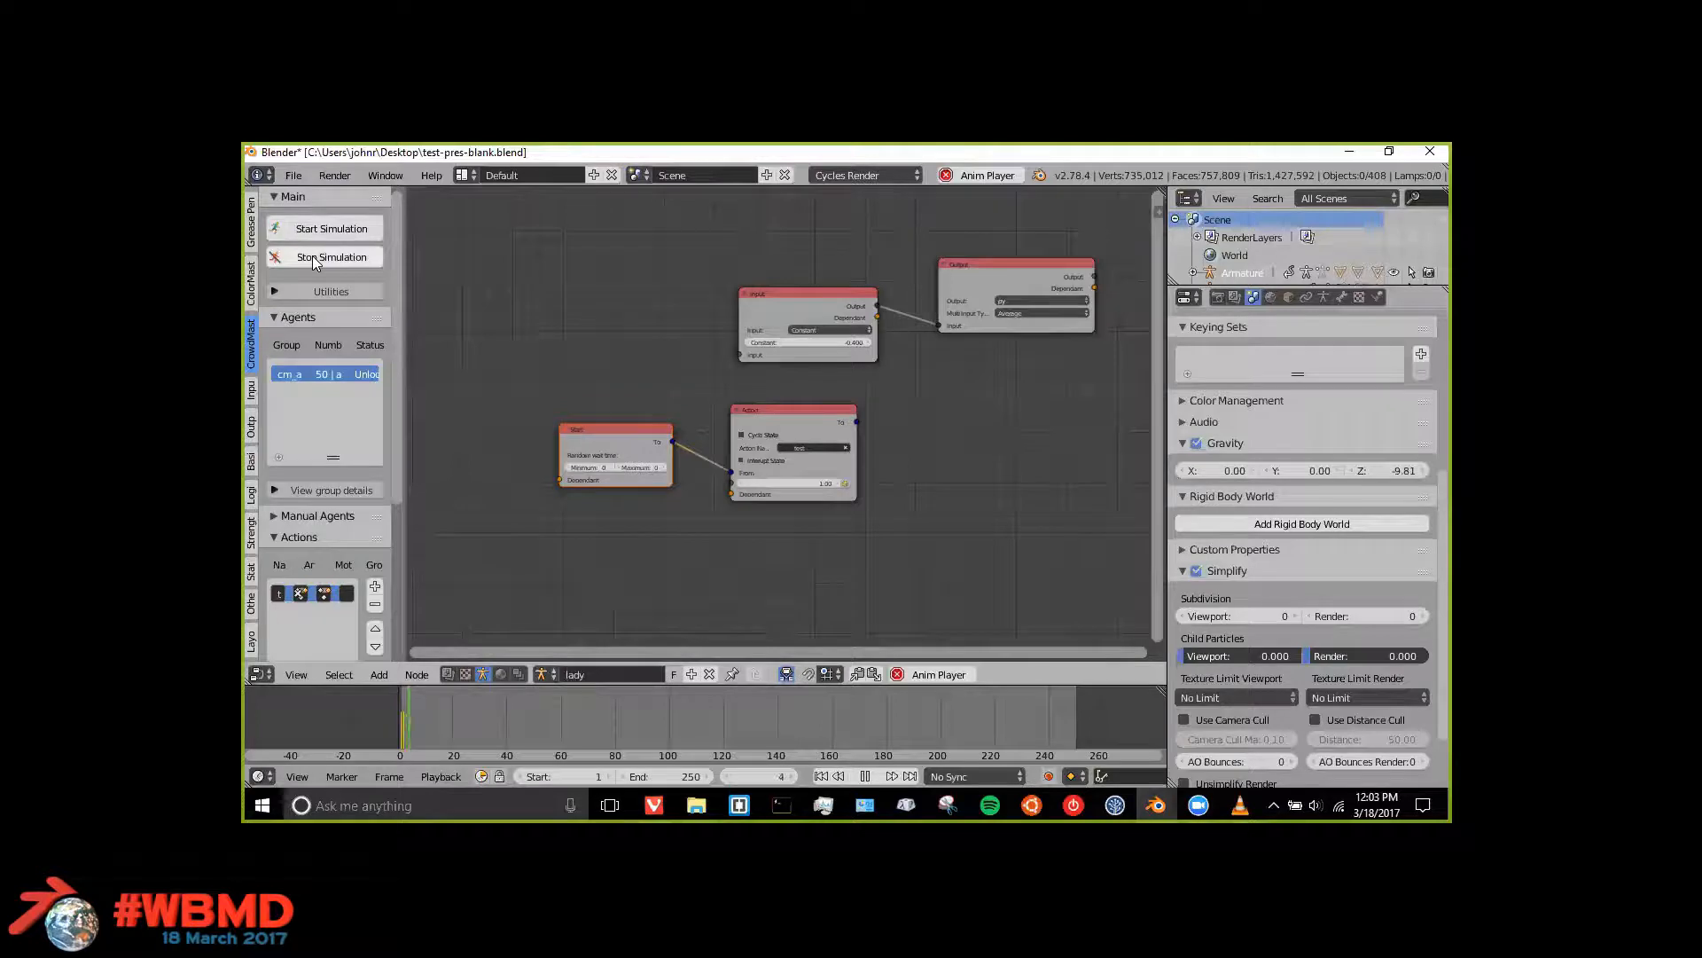
click(315, 259)
Step: Switch back to the 3D view and play the agents' walk animation twice, rewinding to the first frame in between
click(259, 674)
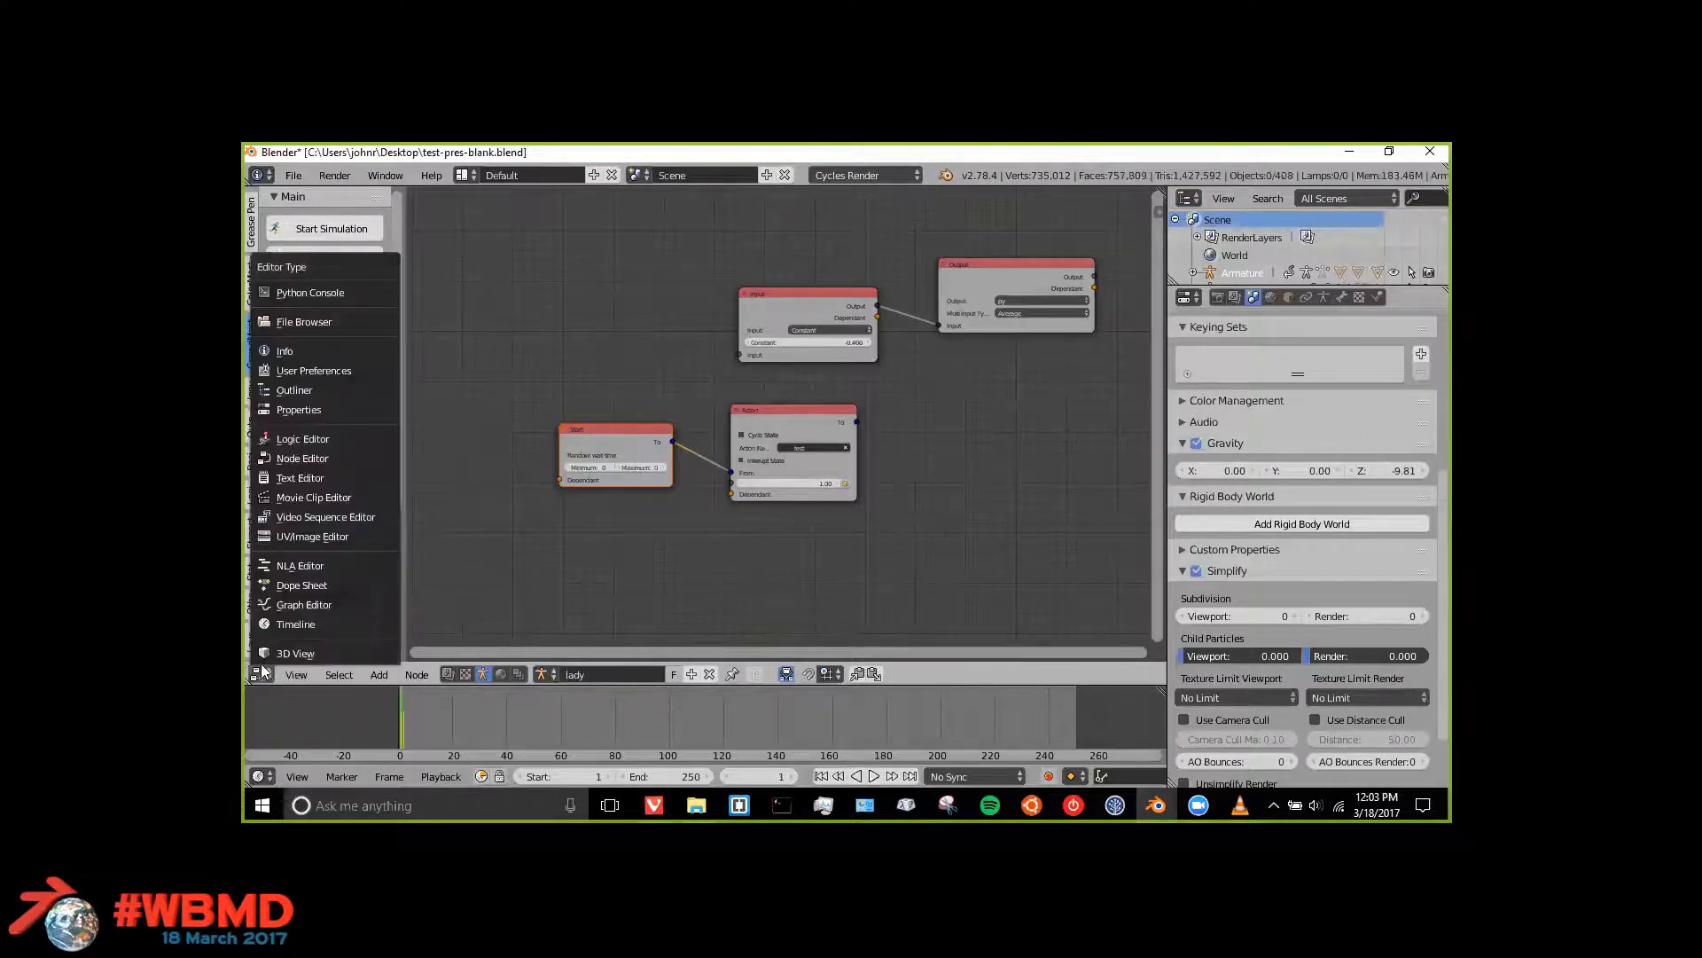
click(322, 637)
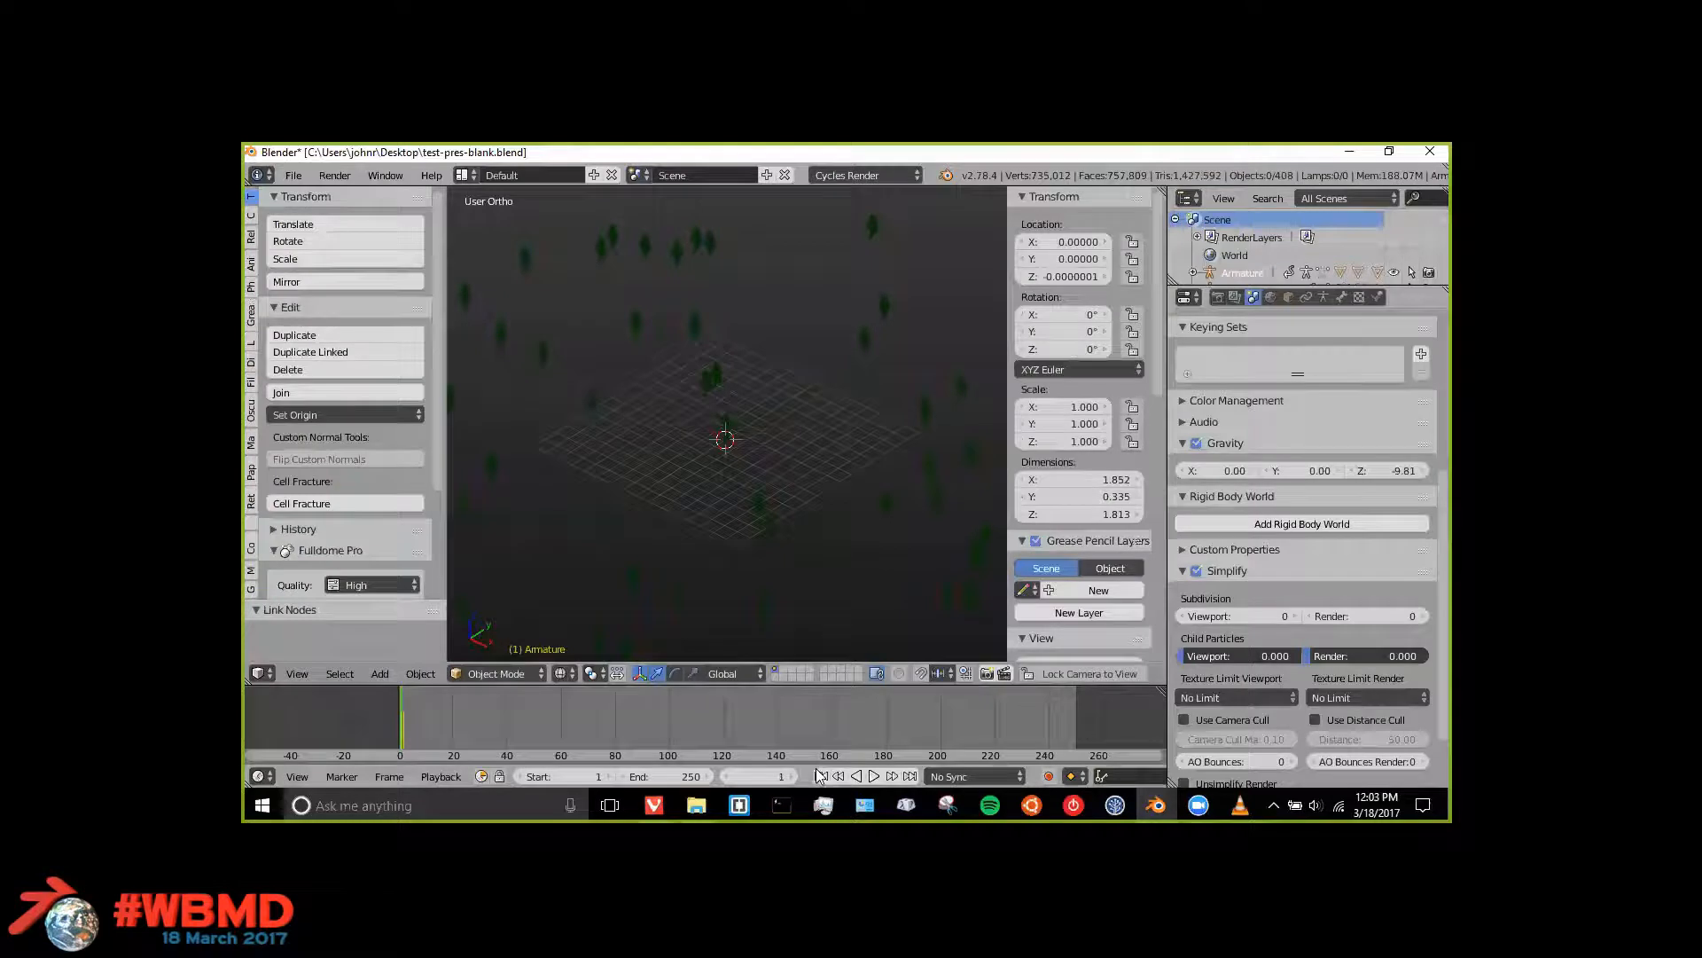
key(alt+a)
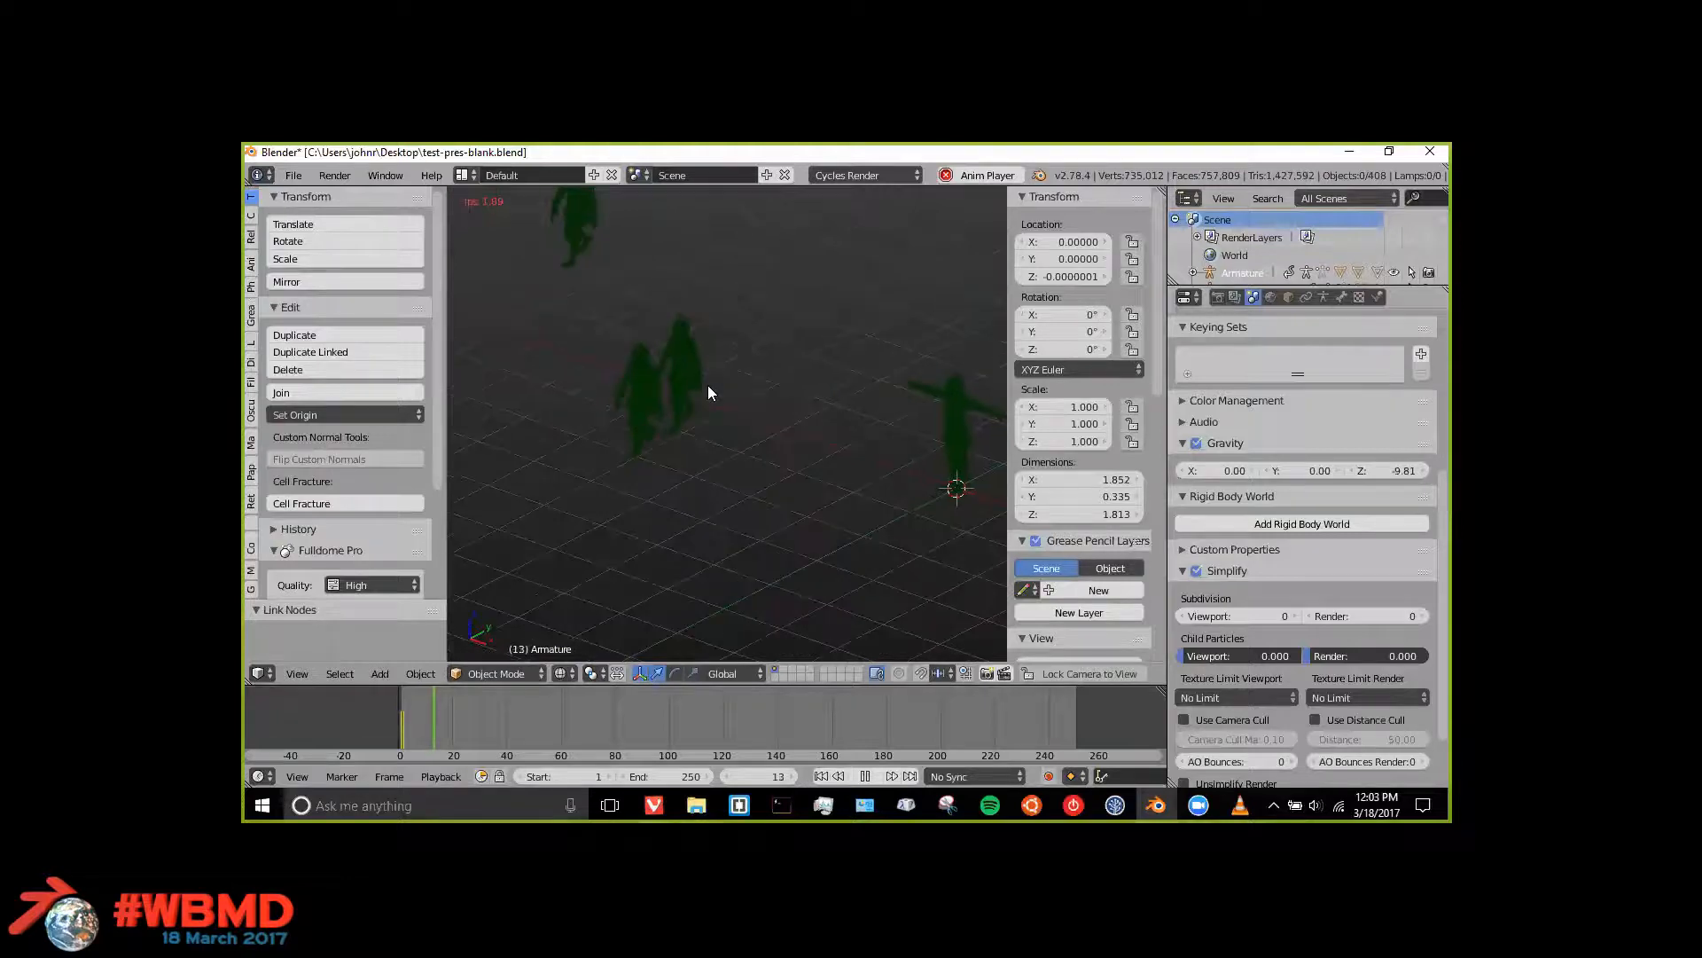
click(865, 776)
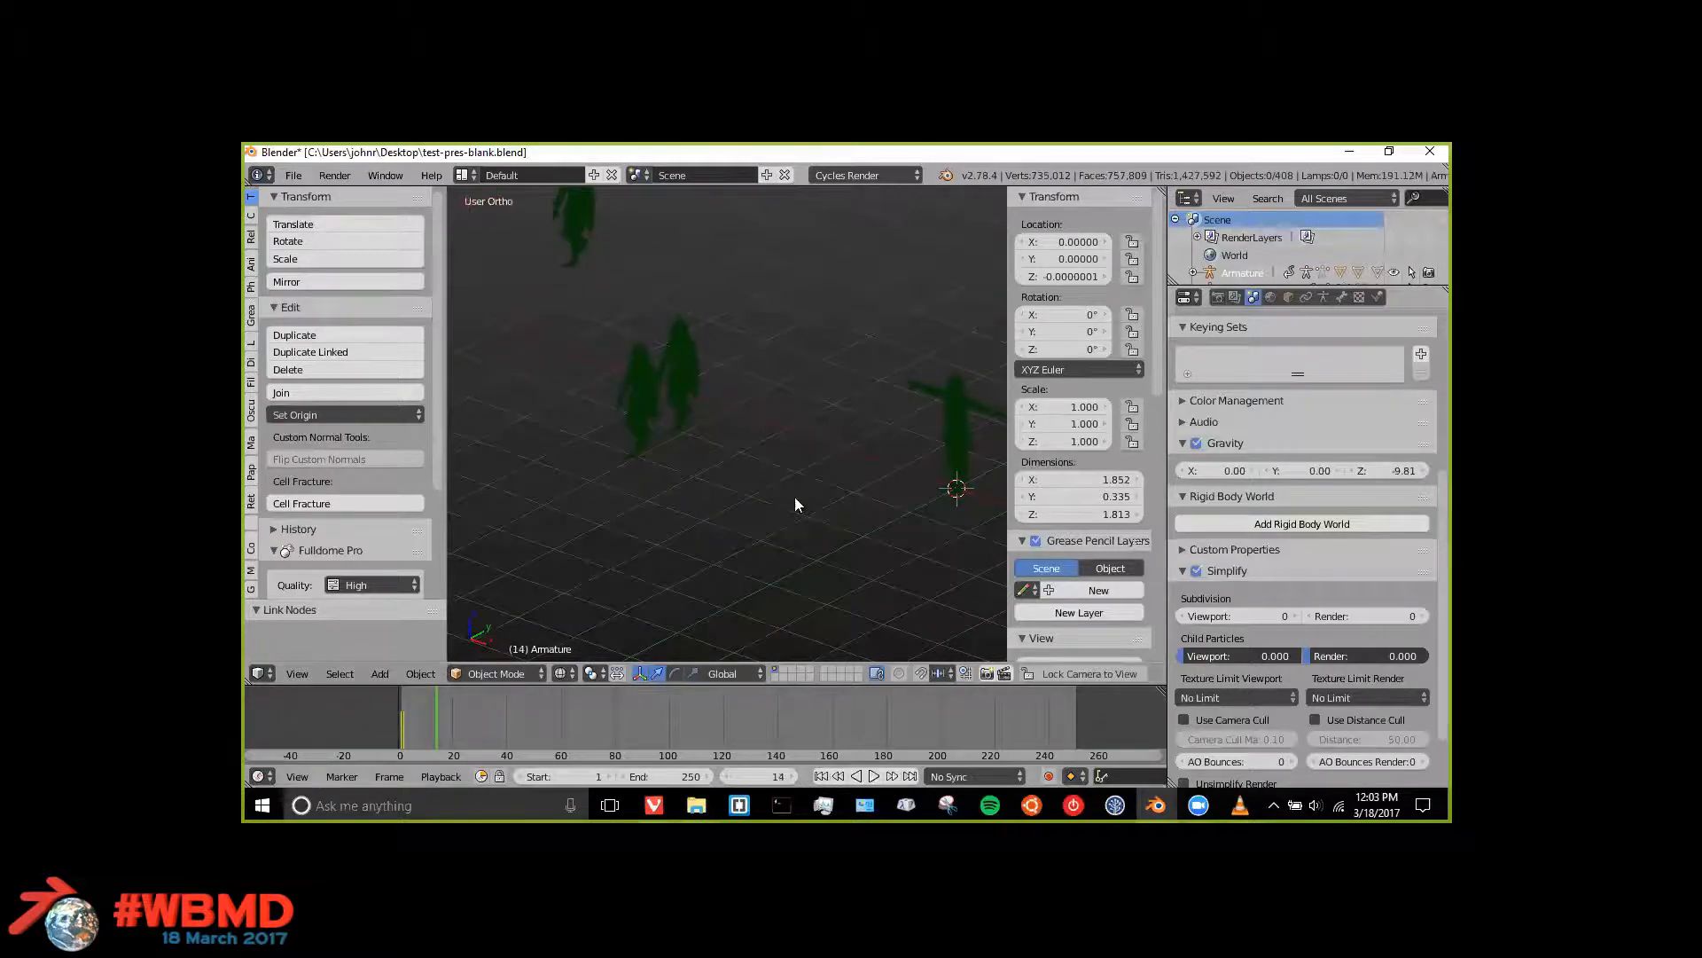
key(shift+Left)
key(alt+a)
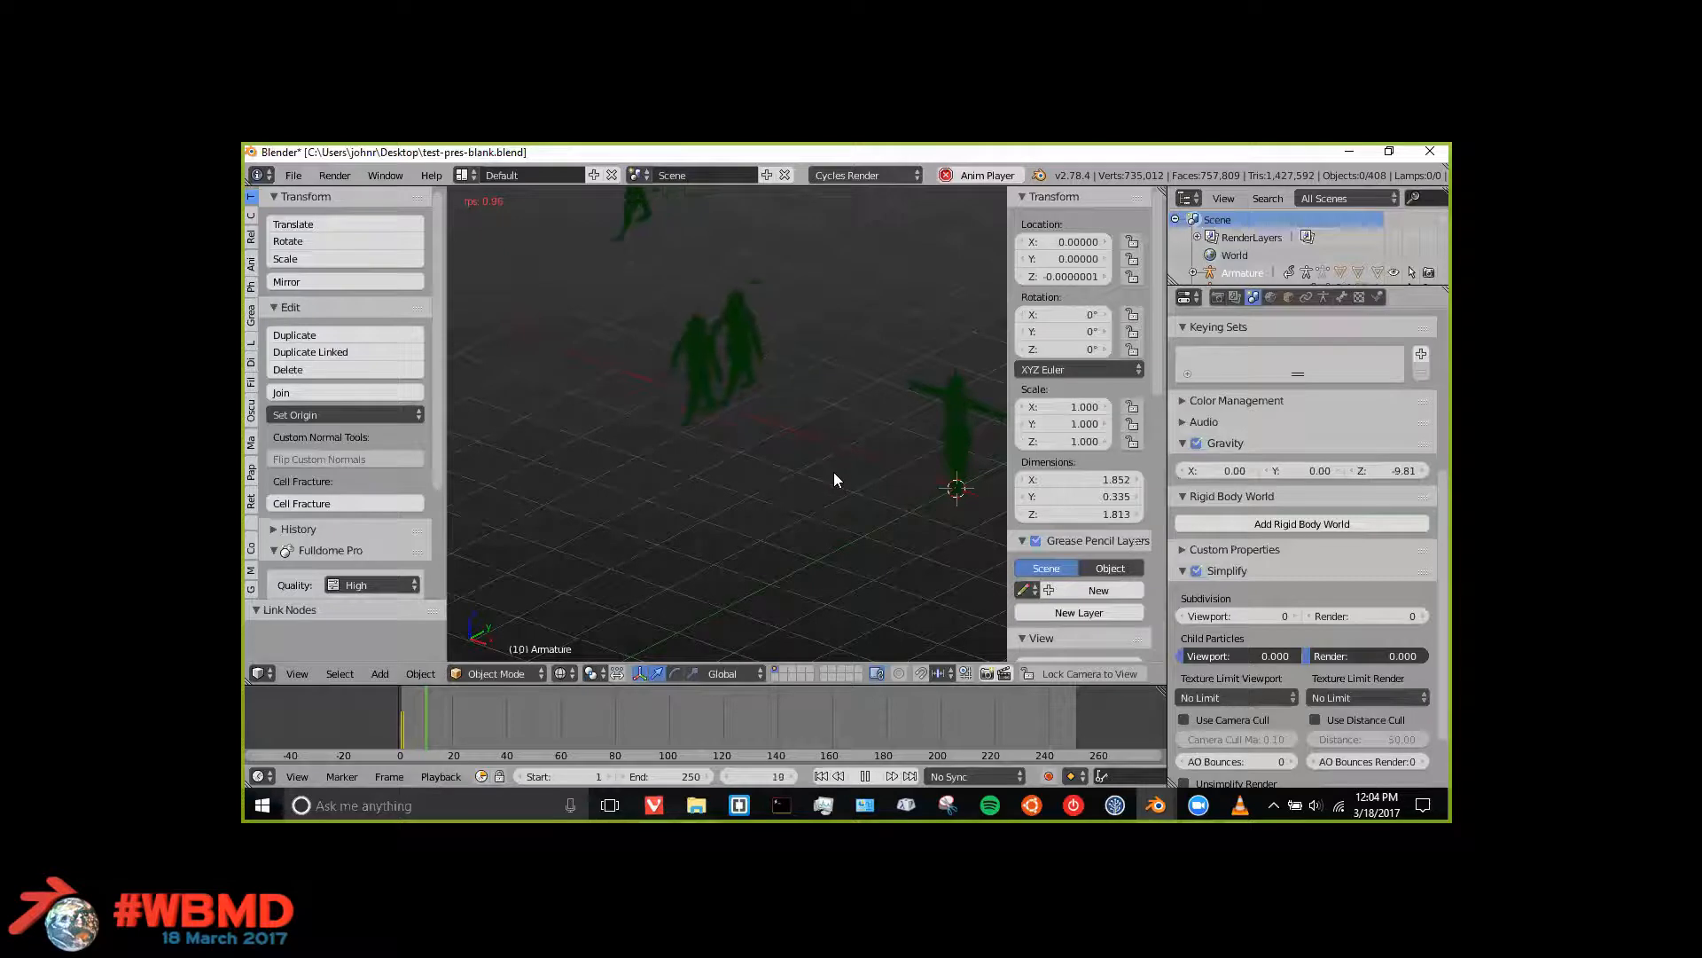
key(alt+a)
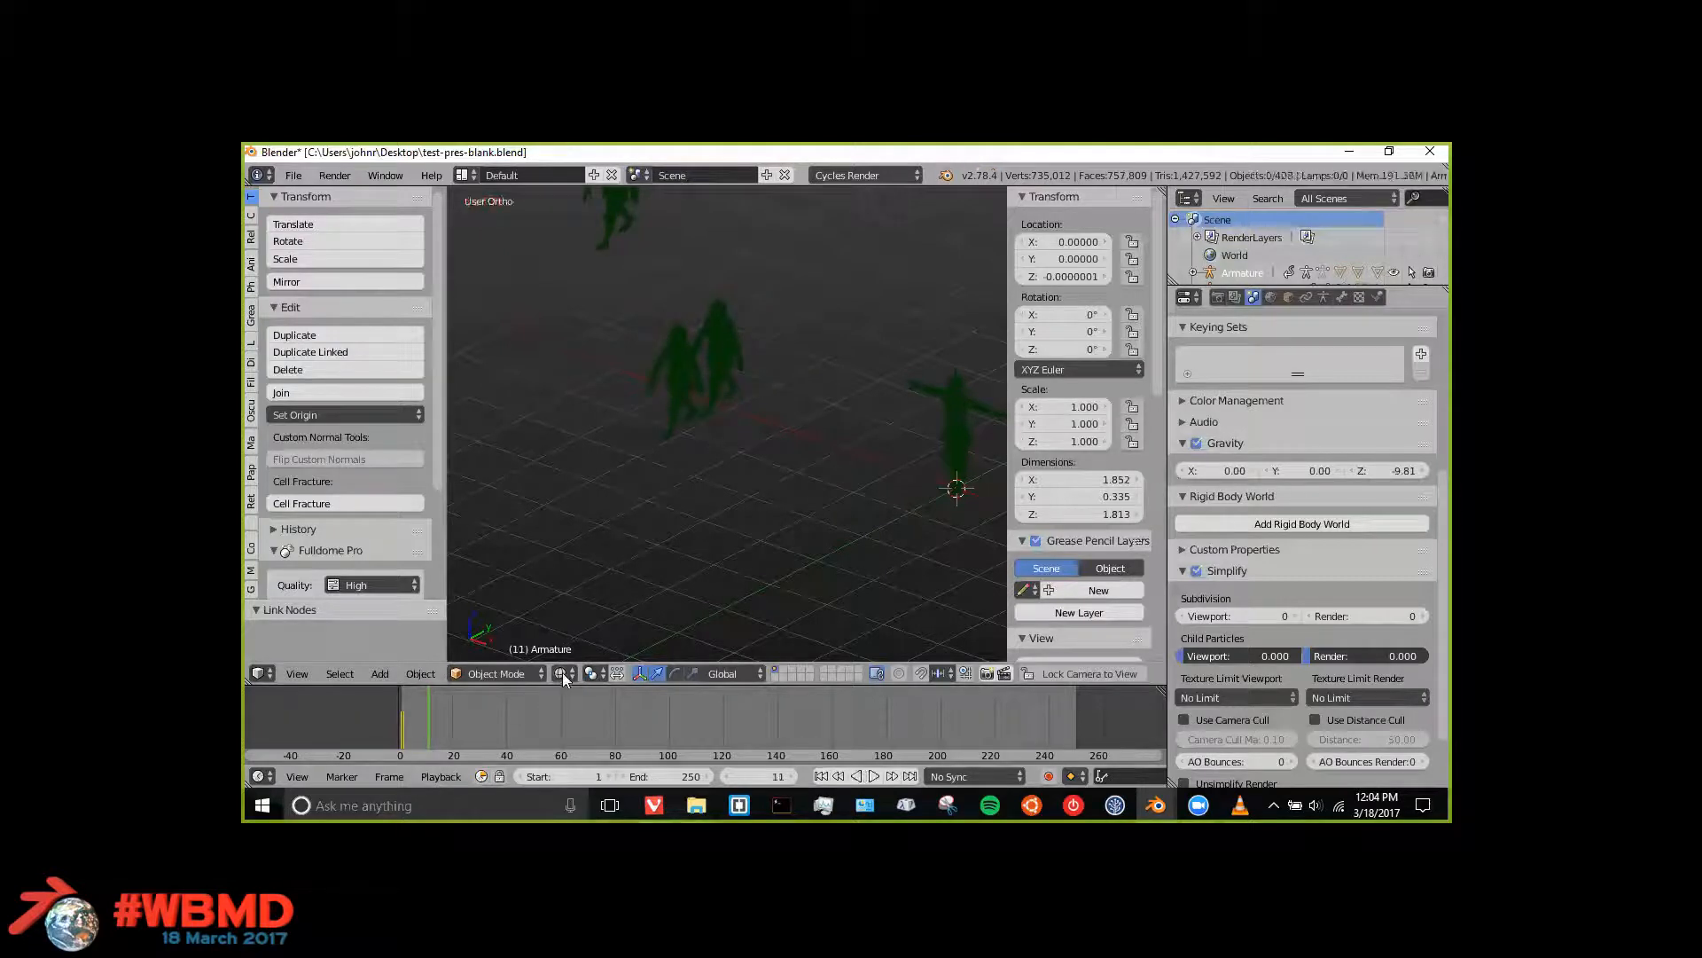
Step: Examine the walking agents' poses up close, from the side and across the whole crowd
click(562, 672)
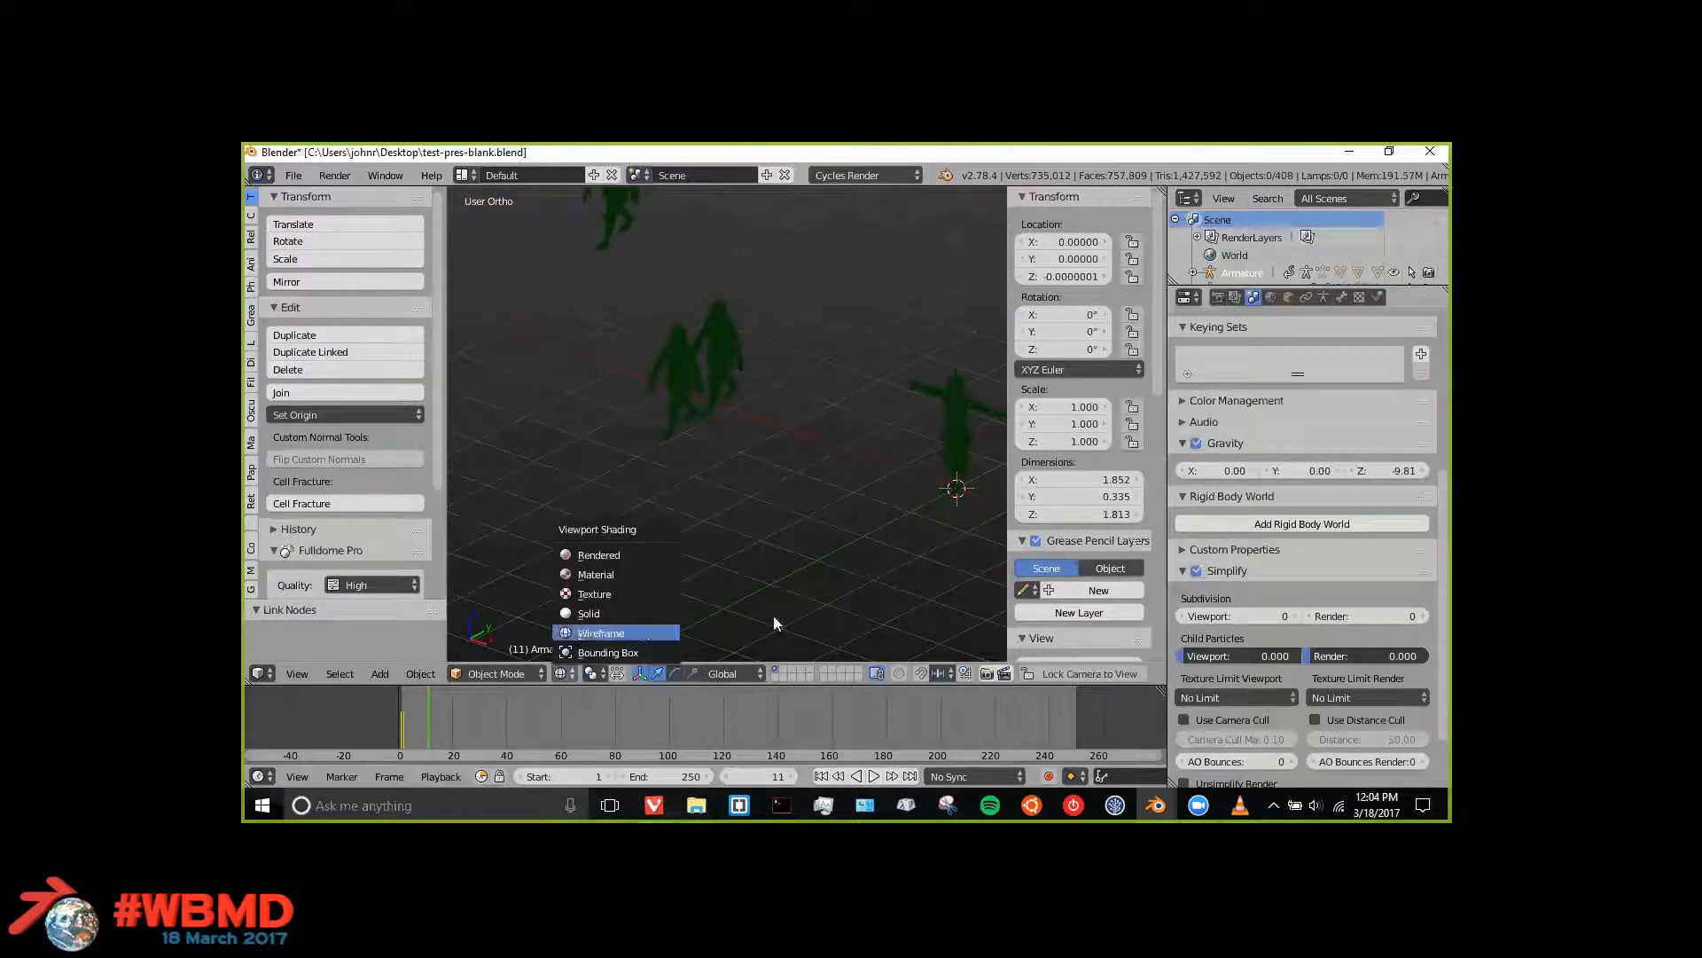
scroll(761, 415, down, 6)
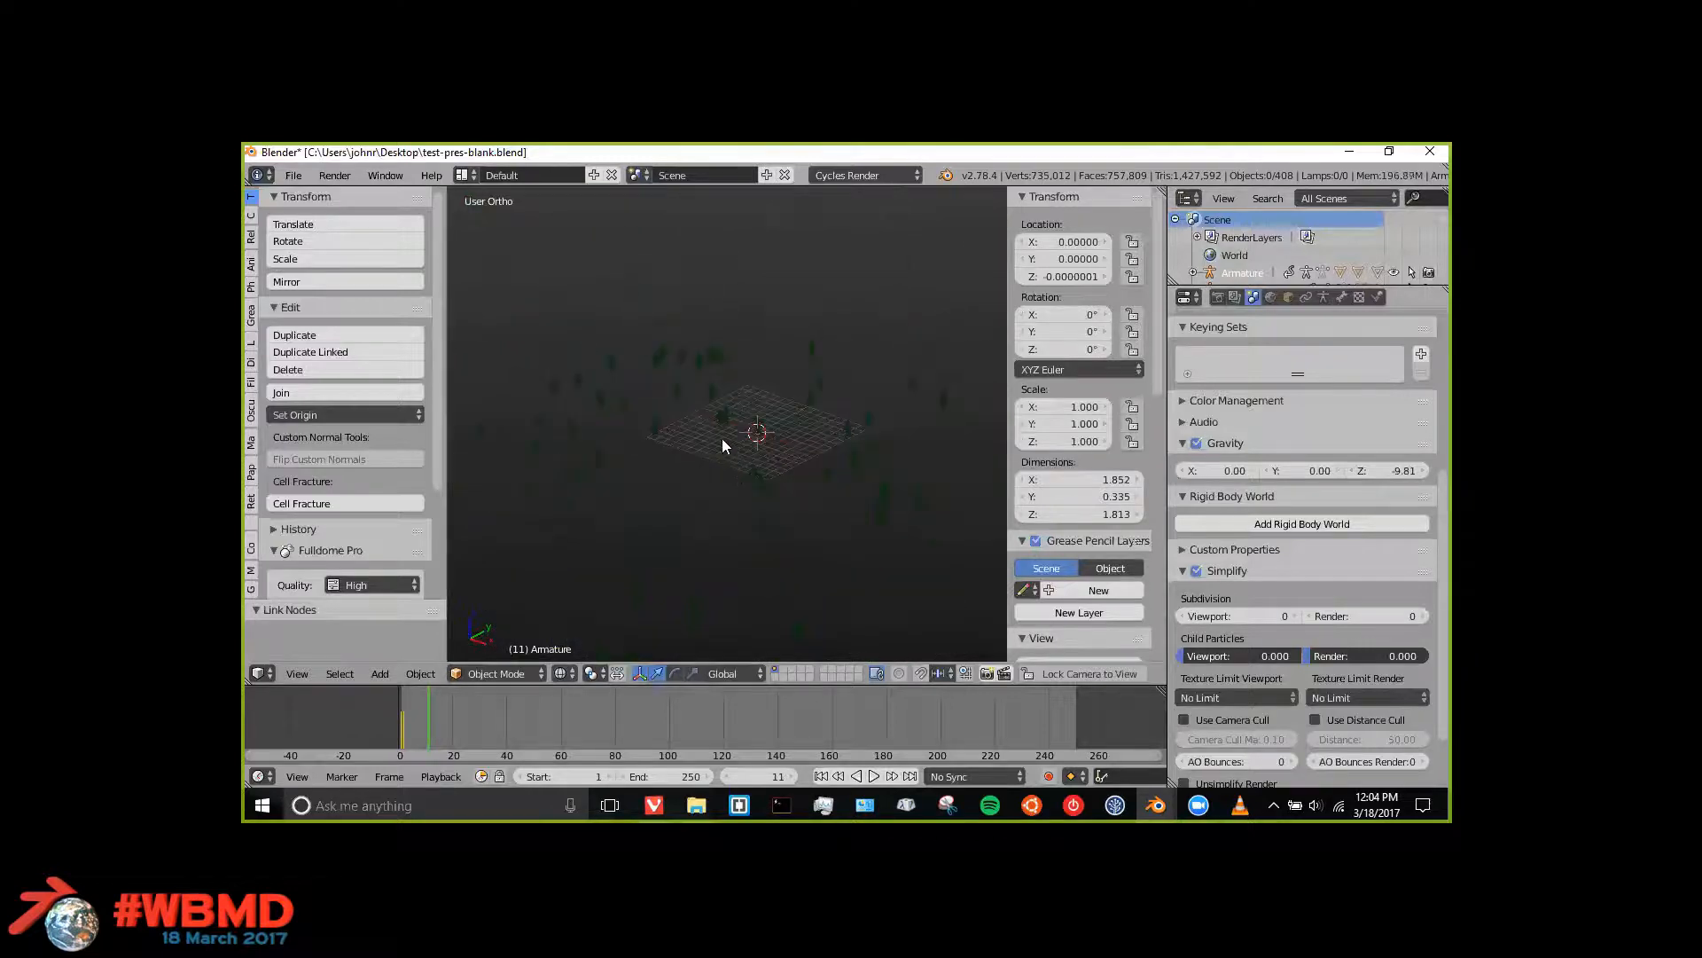
middle_drag(788, 484, 615, 385)
scroll(691, 470, up, 6)
scroll(681, 414, up, 5)
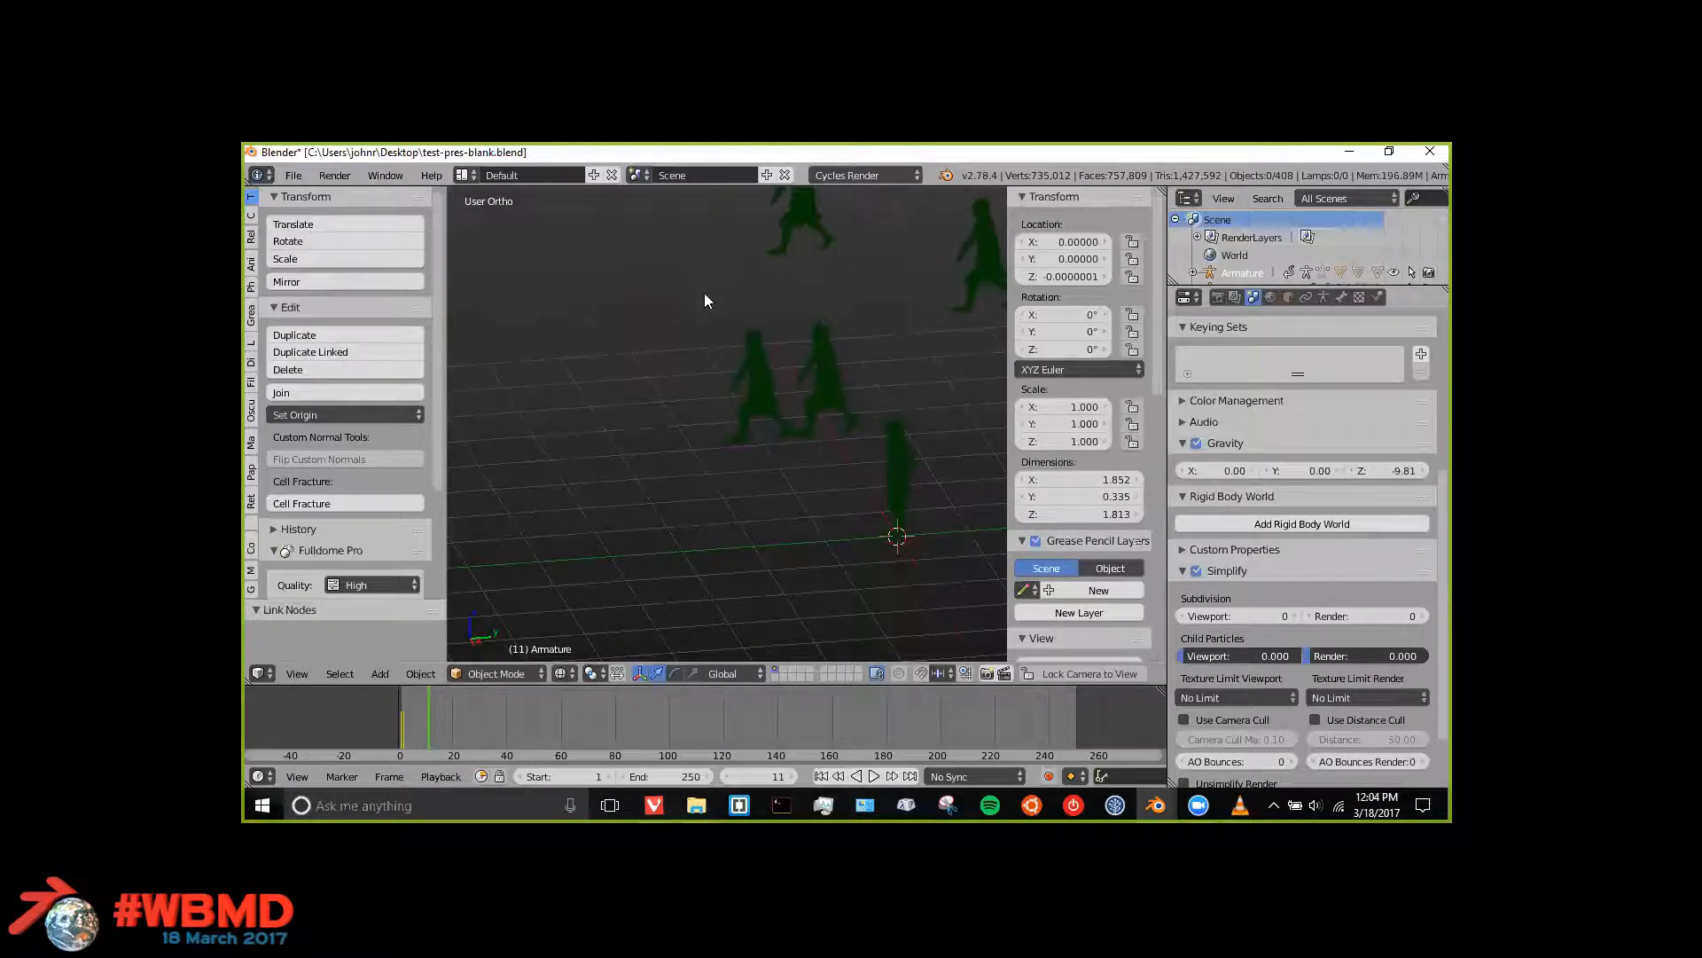
scroll(702, 338, down, 4)
middle_drag(704, 346, 737, 364)
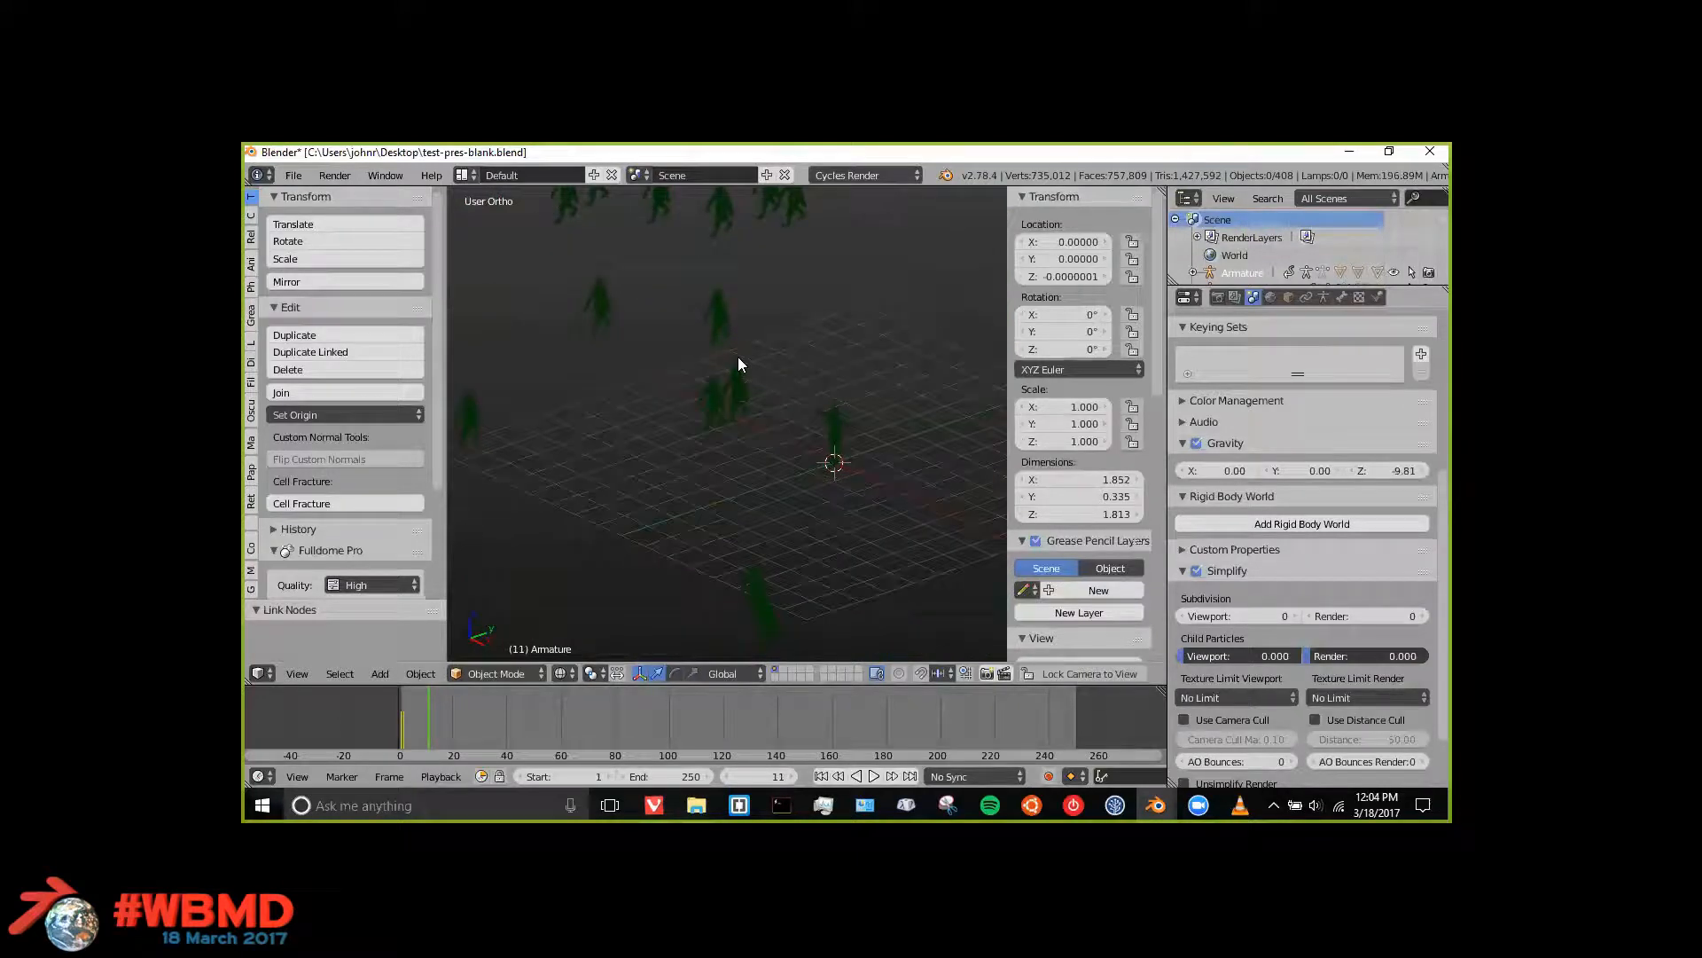
Step: Switch to the Blender window containing pathFollowingOnGround.blend
key(super)
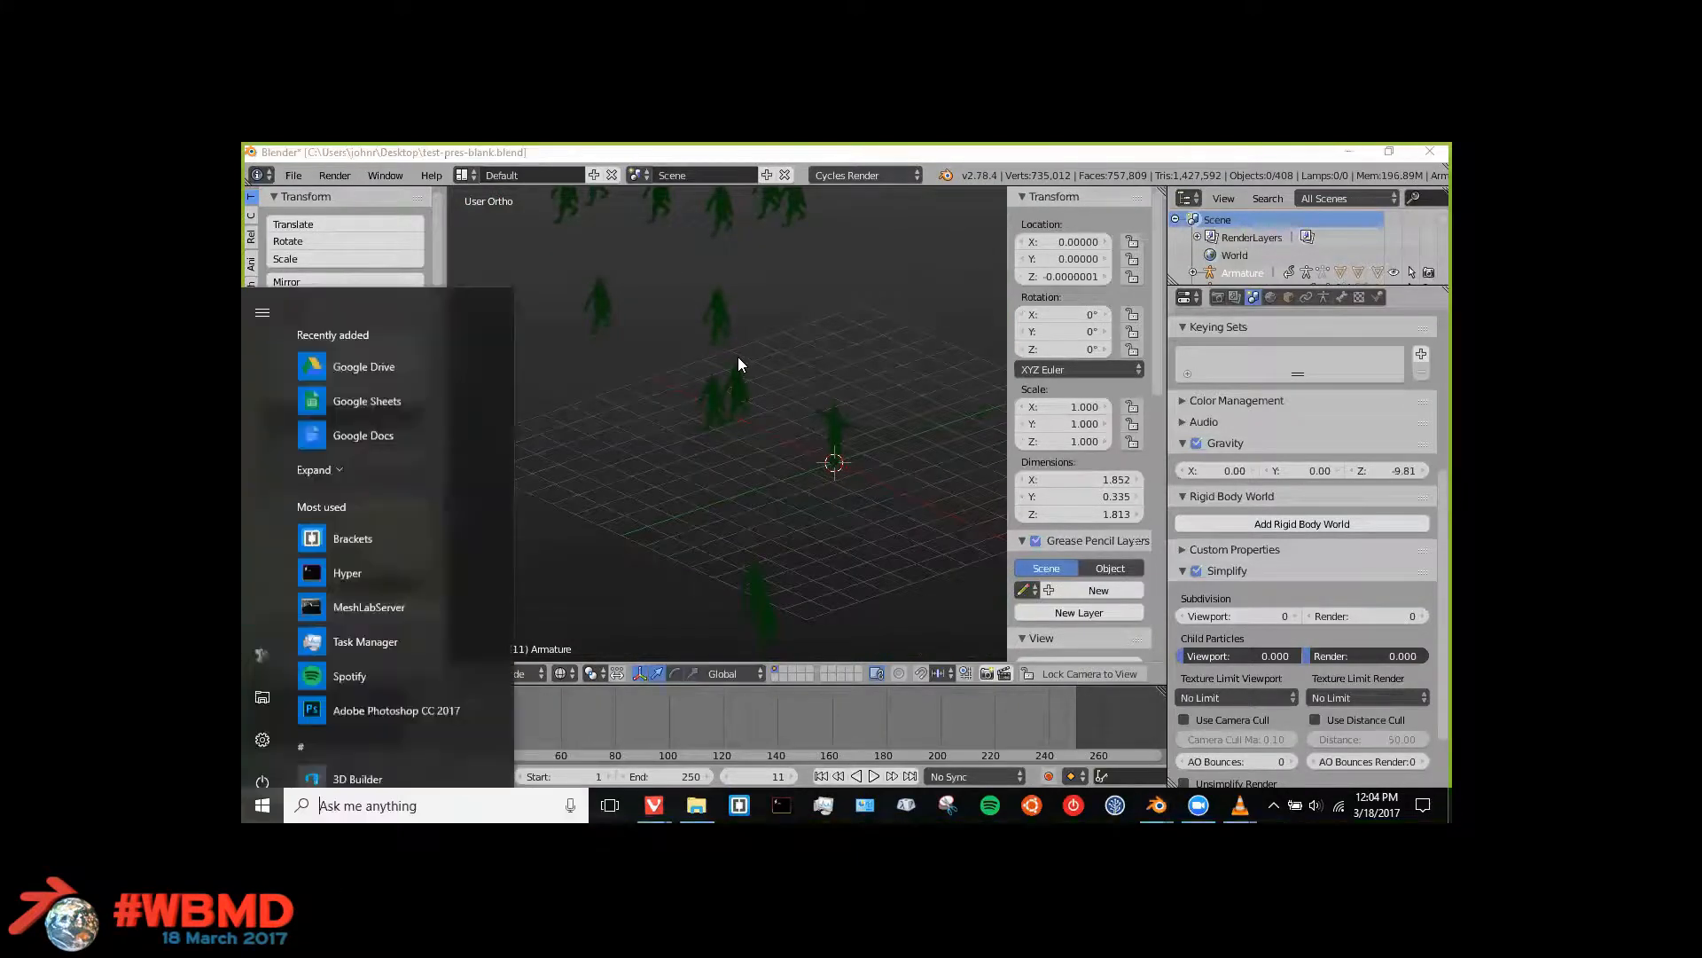
key(super+Tab)
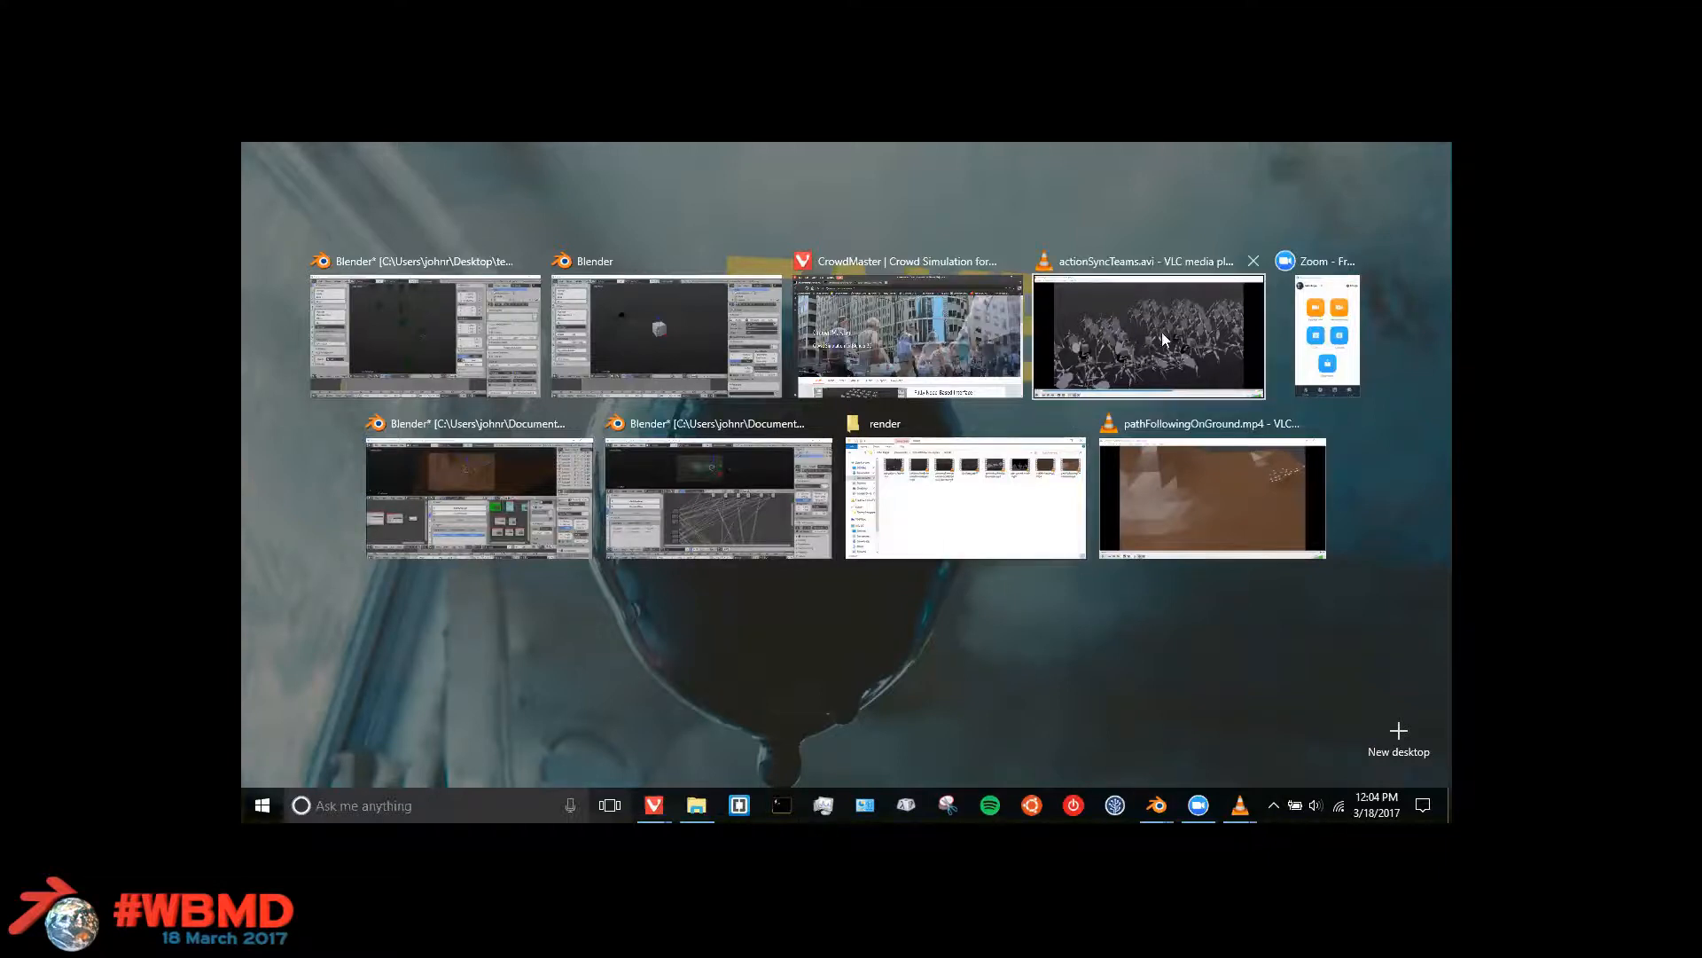
click(479, 461)
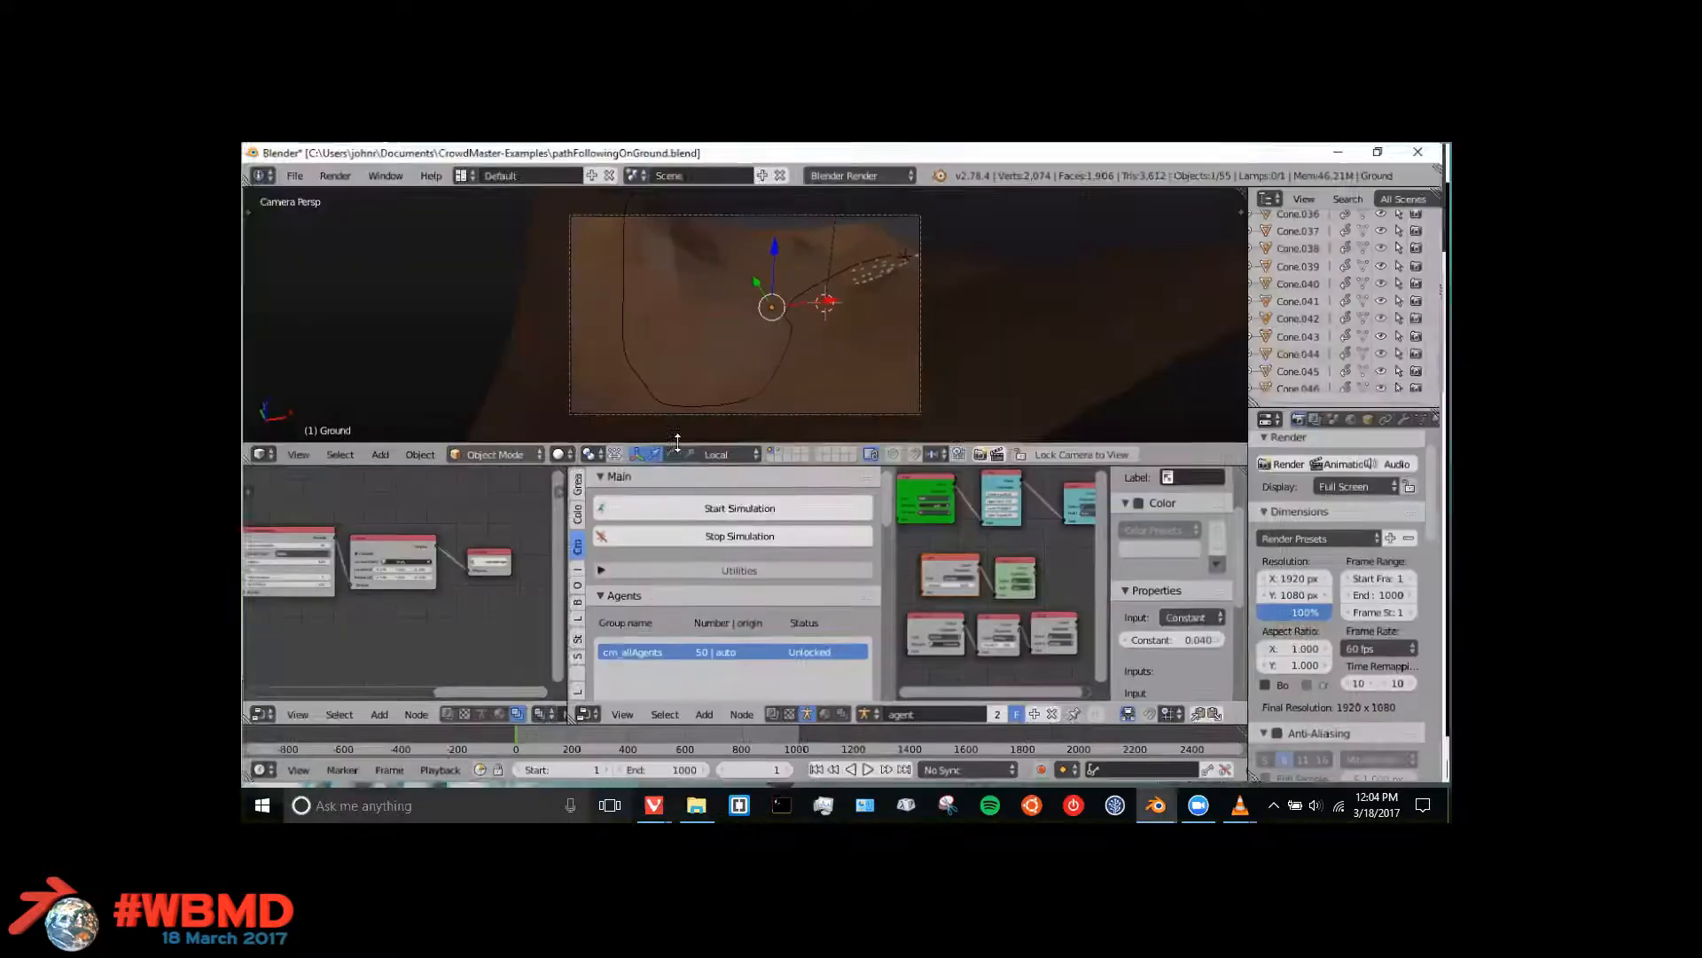
Step: Switch to pathFollowingOnGround.mp4 in VLC media player, play the path-following render and pause it near the end
key(super+Tab)
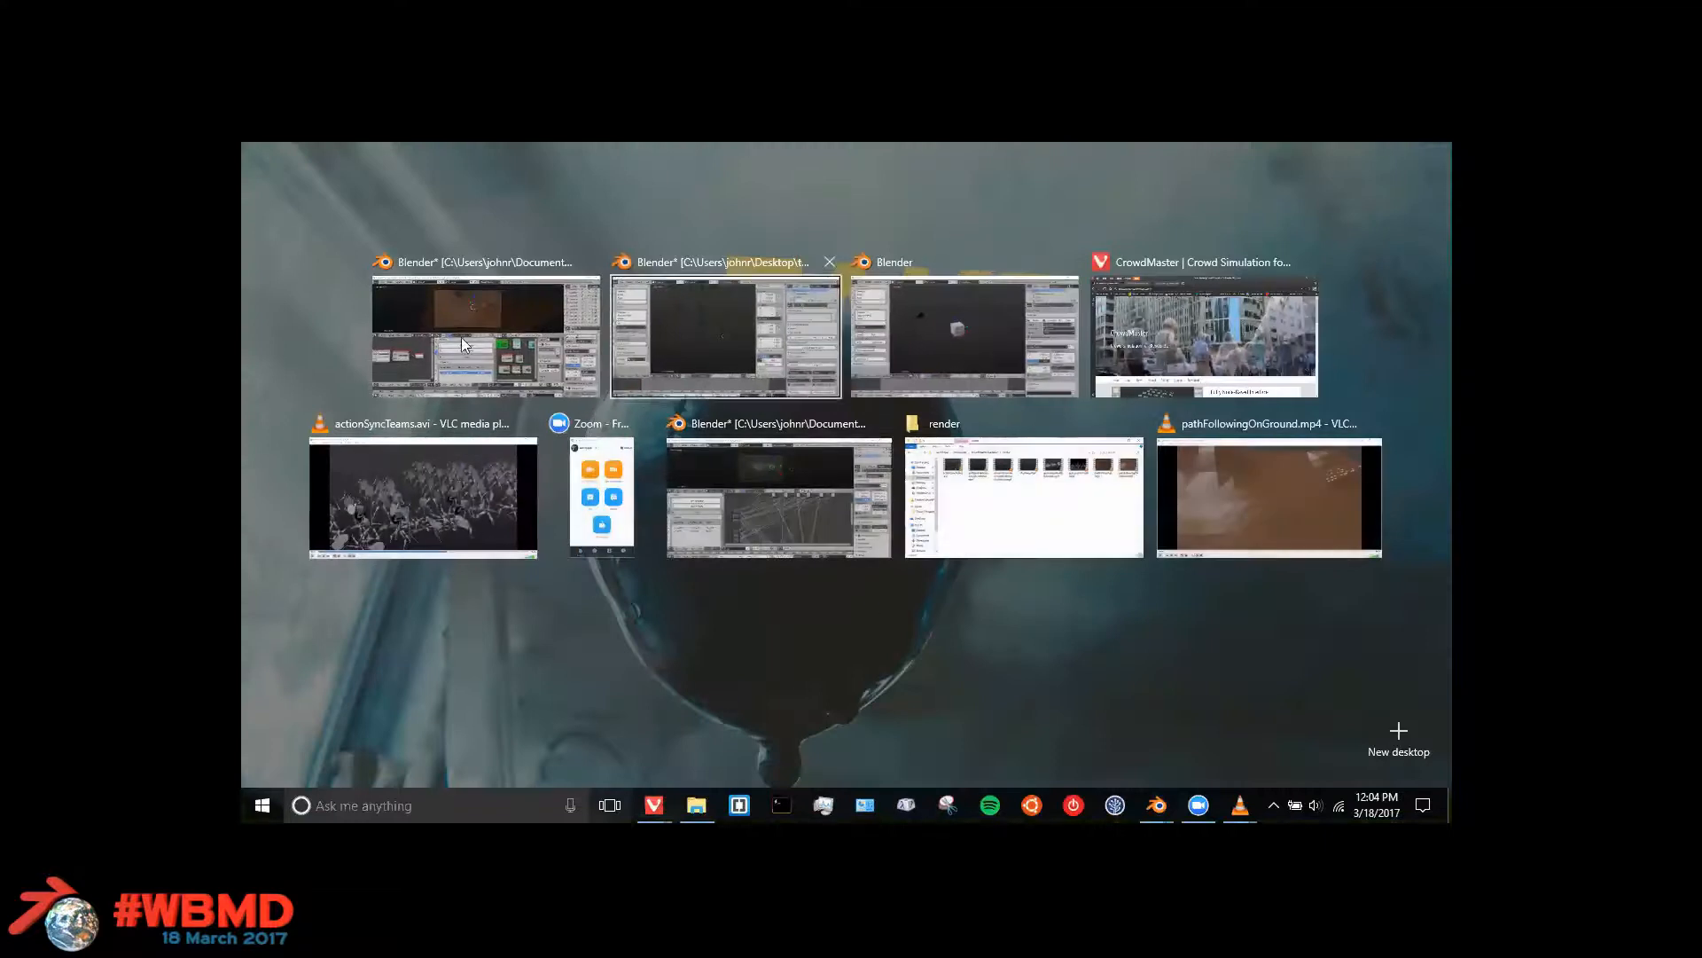
click(1259, 550)
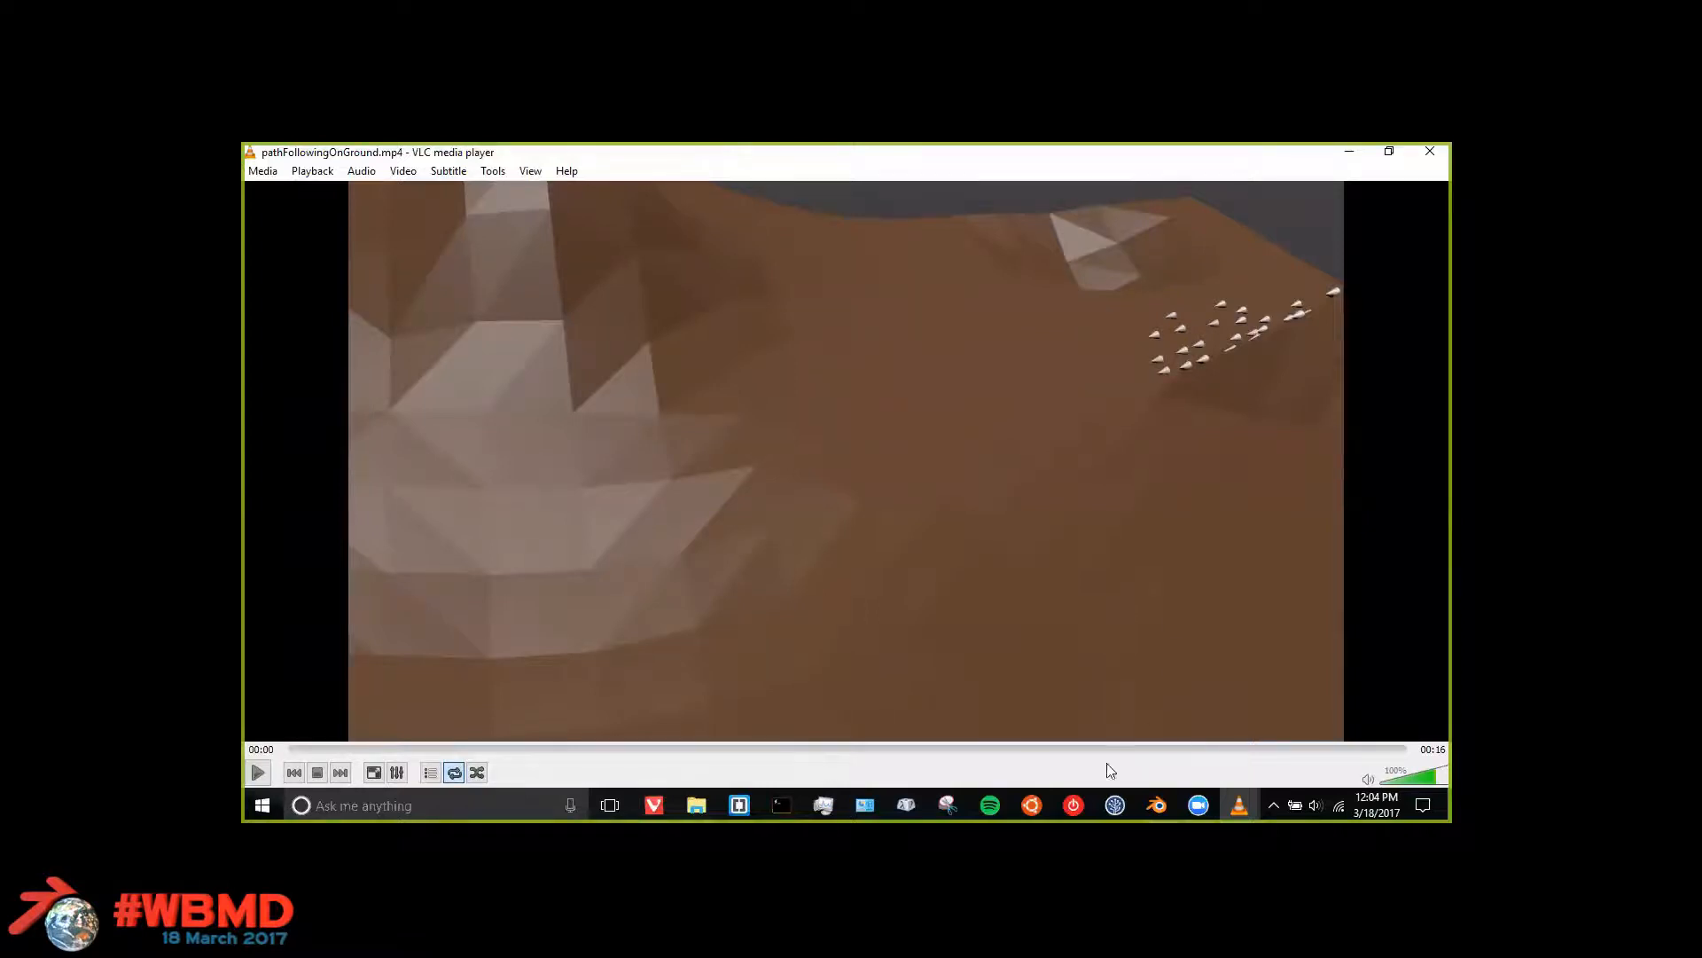
mouse_move(1156, 805)
mouse_move(1240, 805)
click(257, 772)
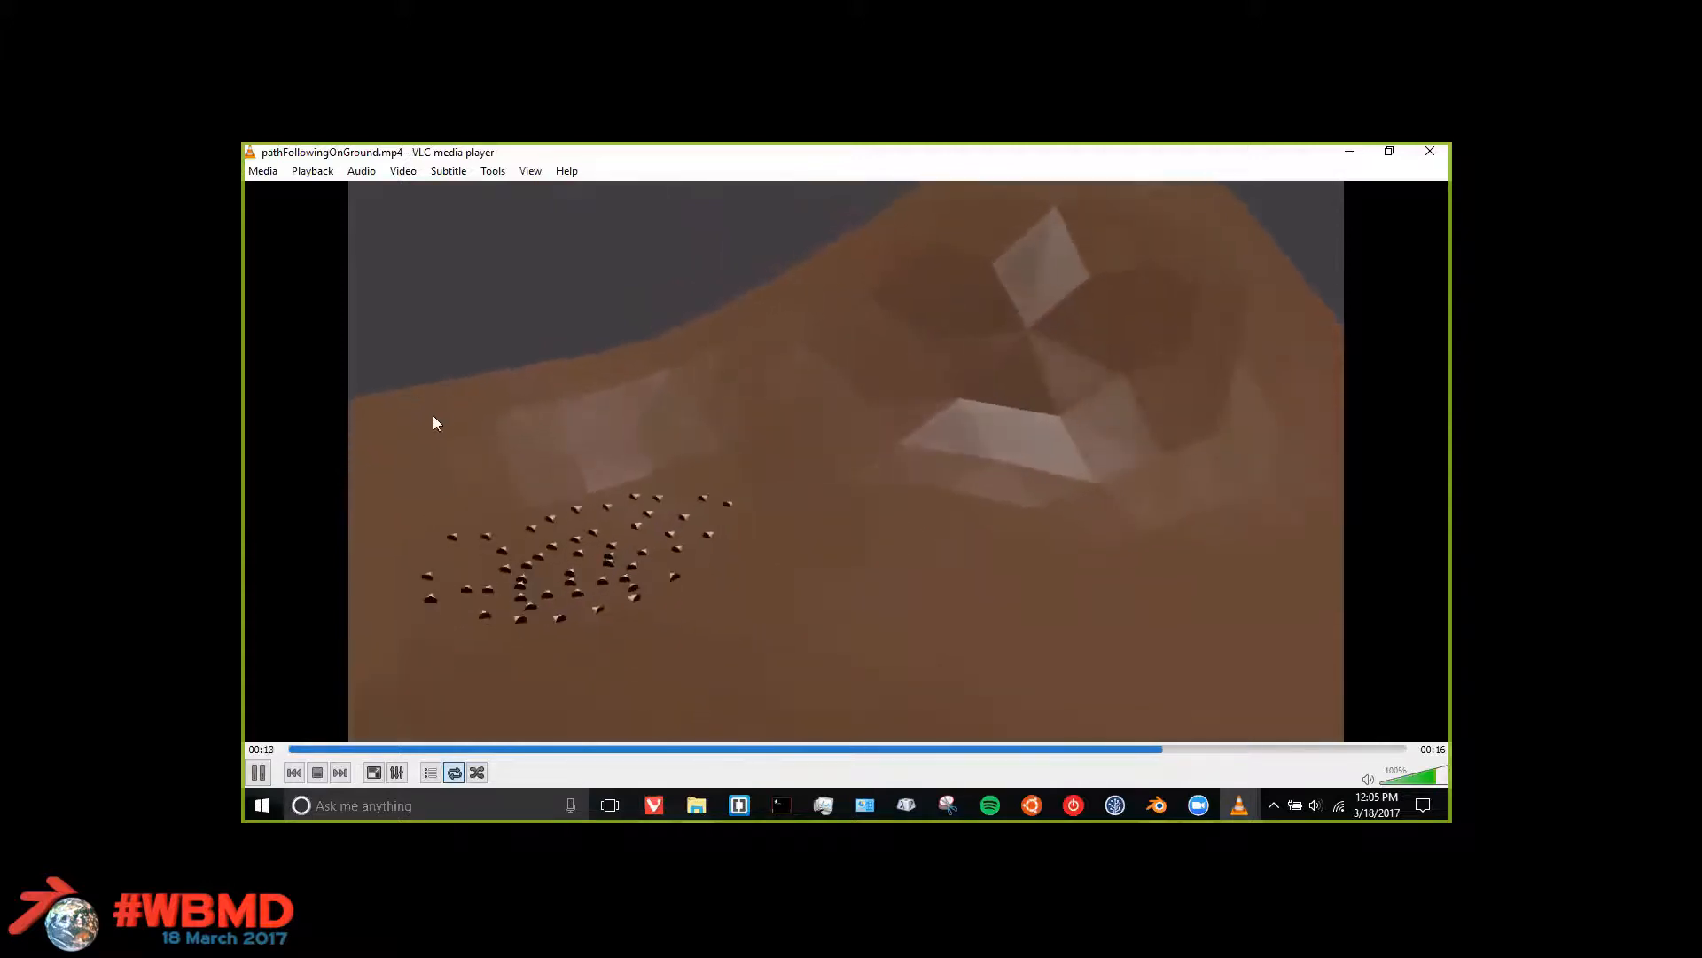
click(258, 777)
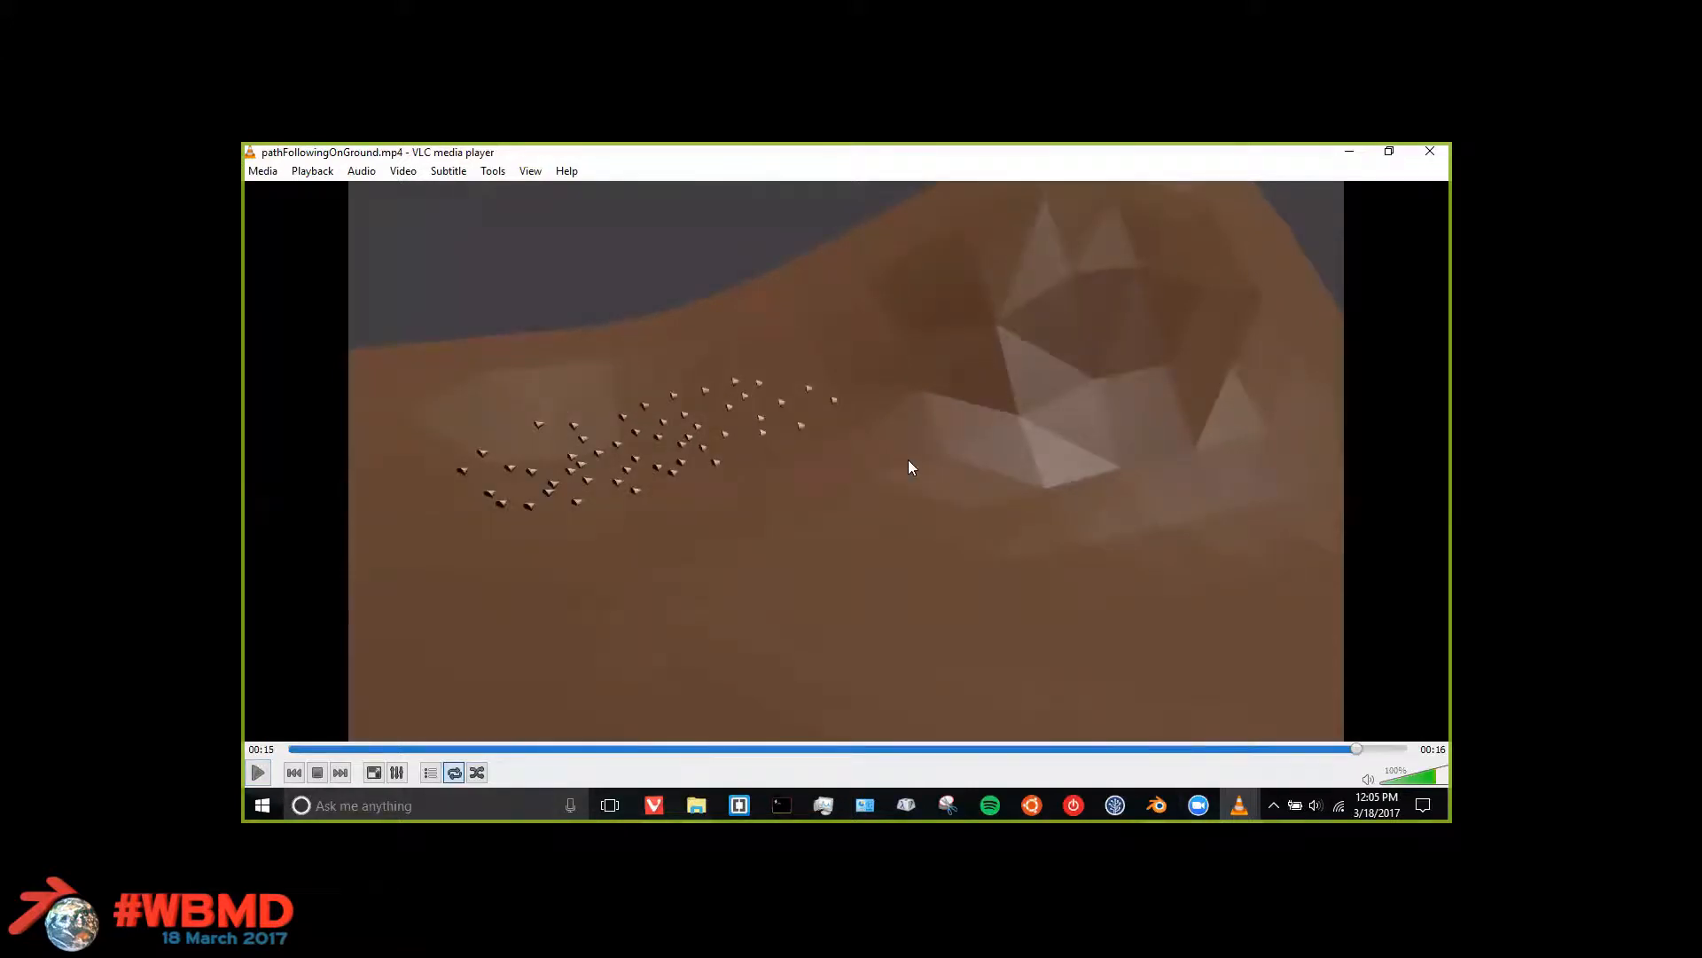
Step: Switch to the Blender window with formations.blend, set the 3D view to solid shading and maximize it
key(alt+Tab)
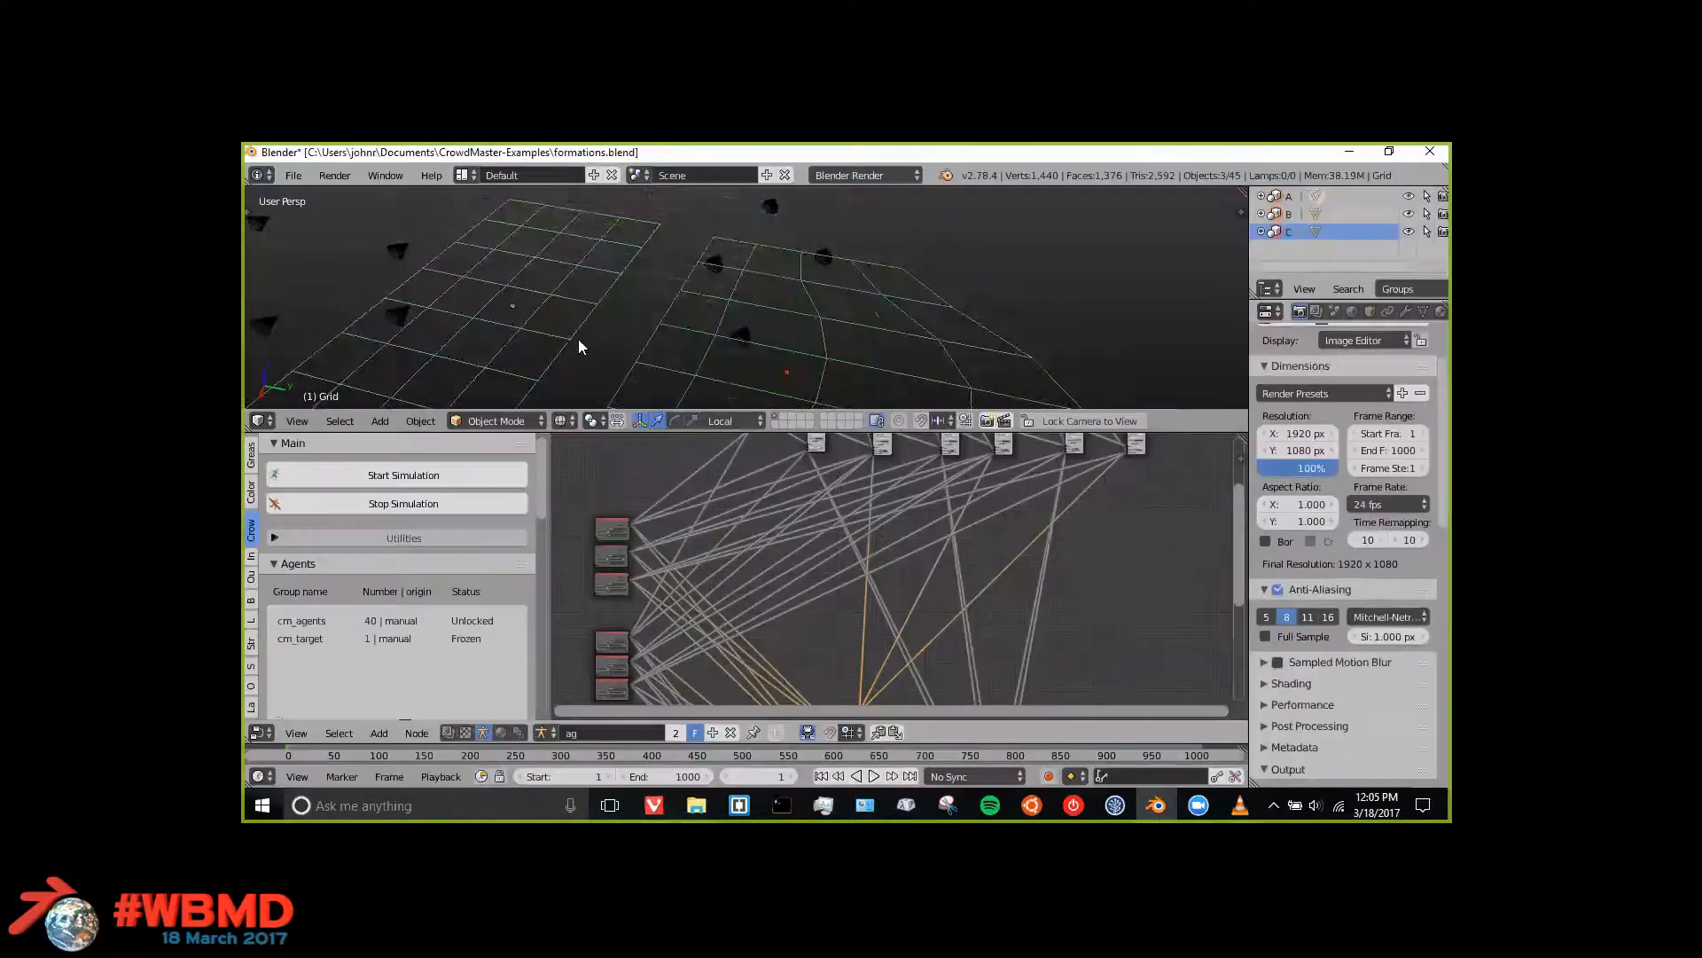
click(565, 420)
click(587, 361)
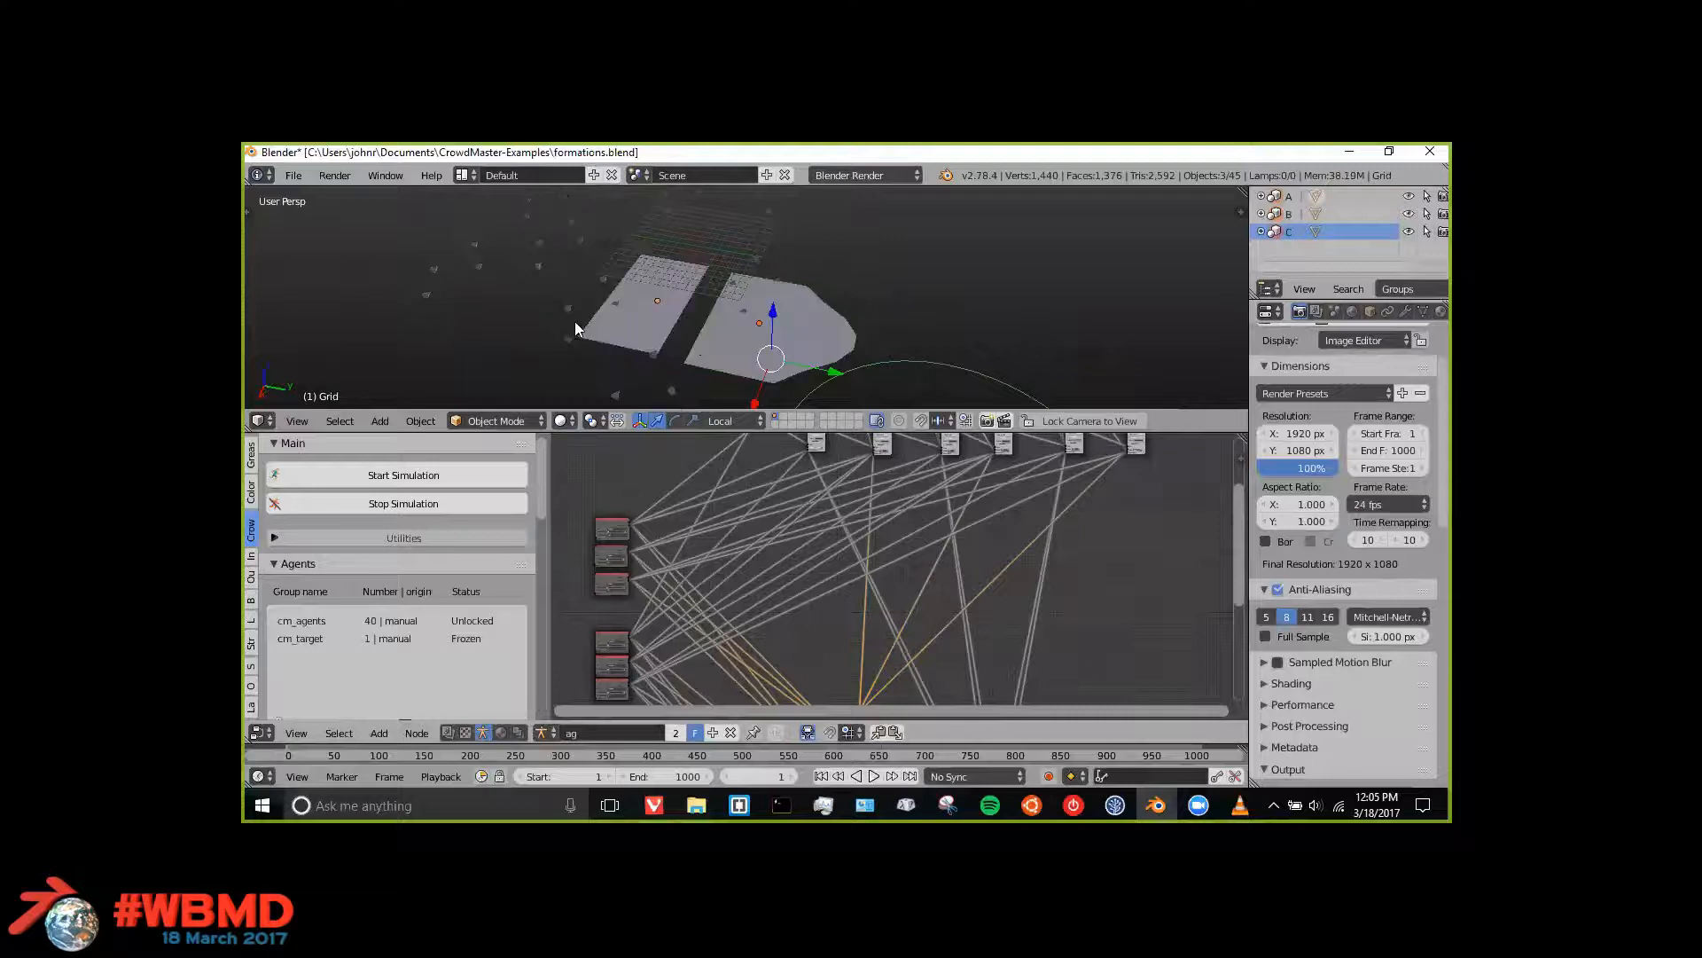
middle_drag(575, 322, 731, 337)
key(ctrl+Up)
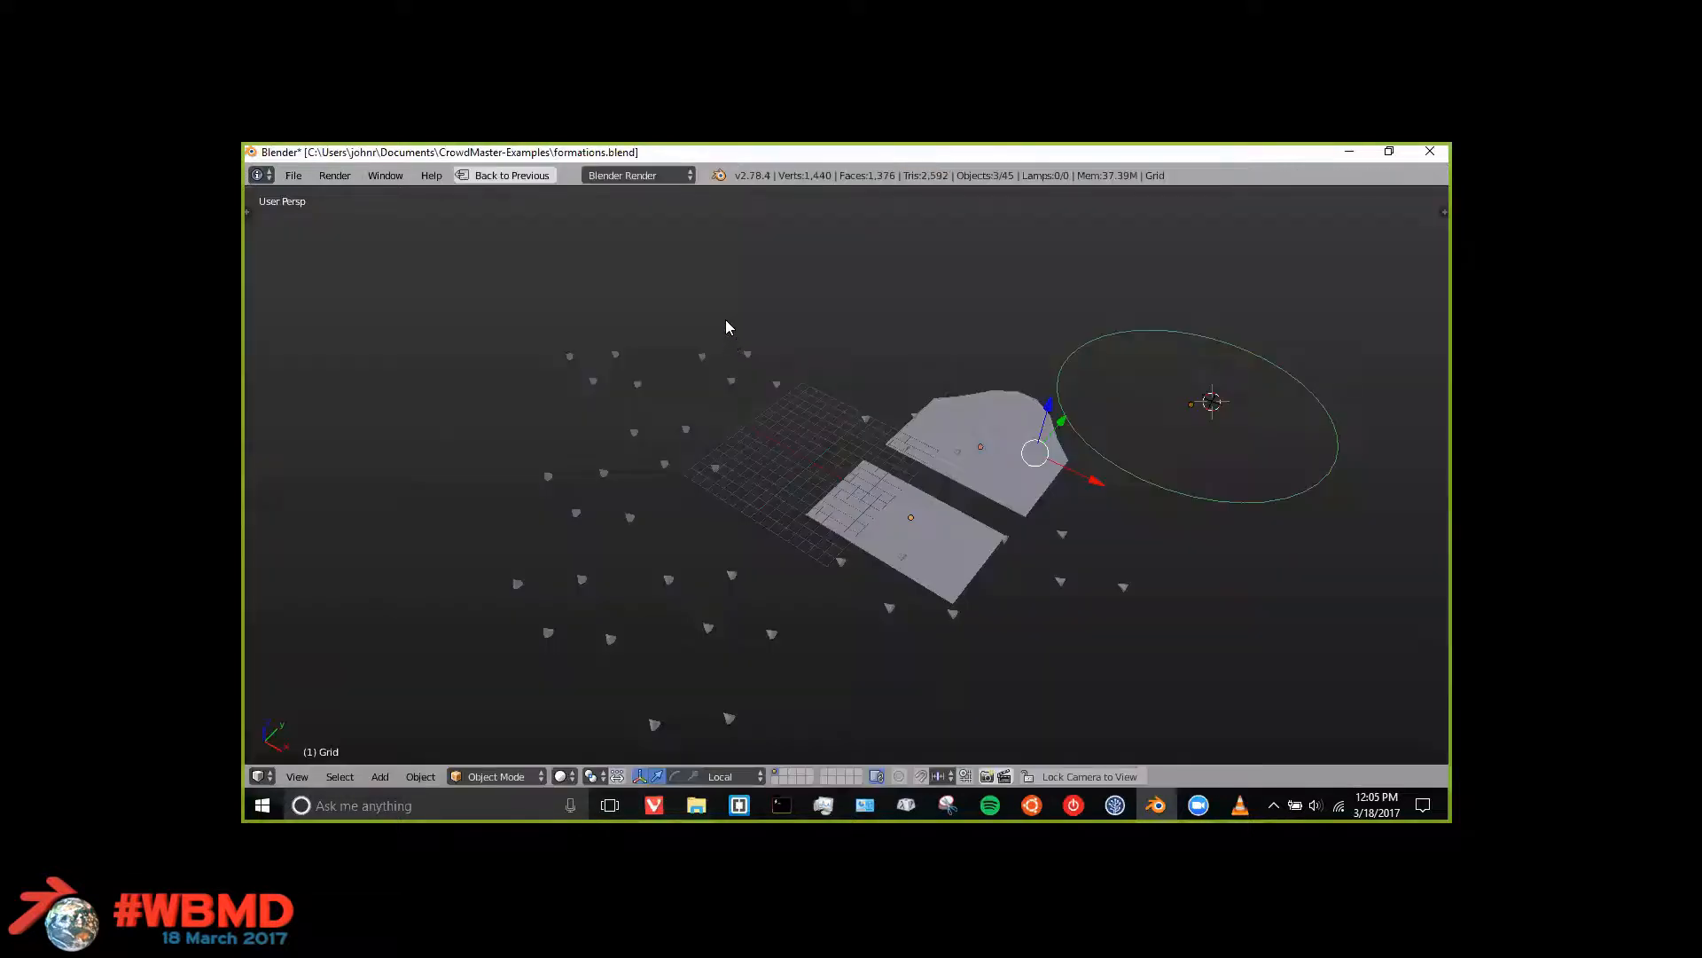
Step: Play the formations animation and watch the agents gather on the grid surfaces
middle_drag(865, 476, 1132, 494)
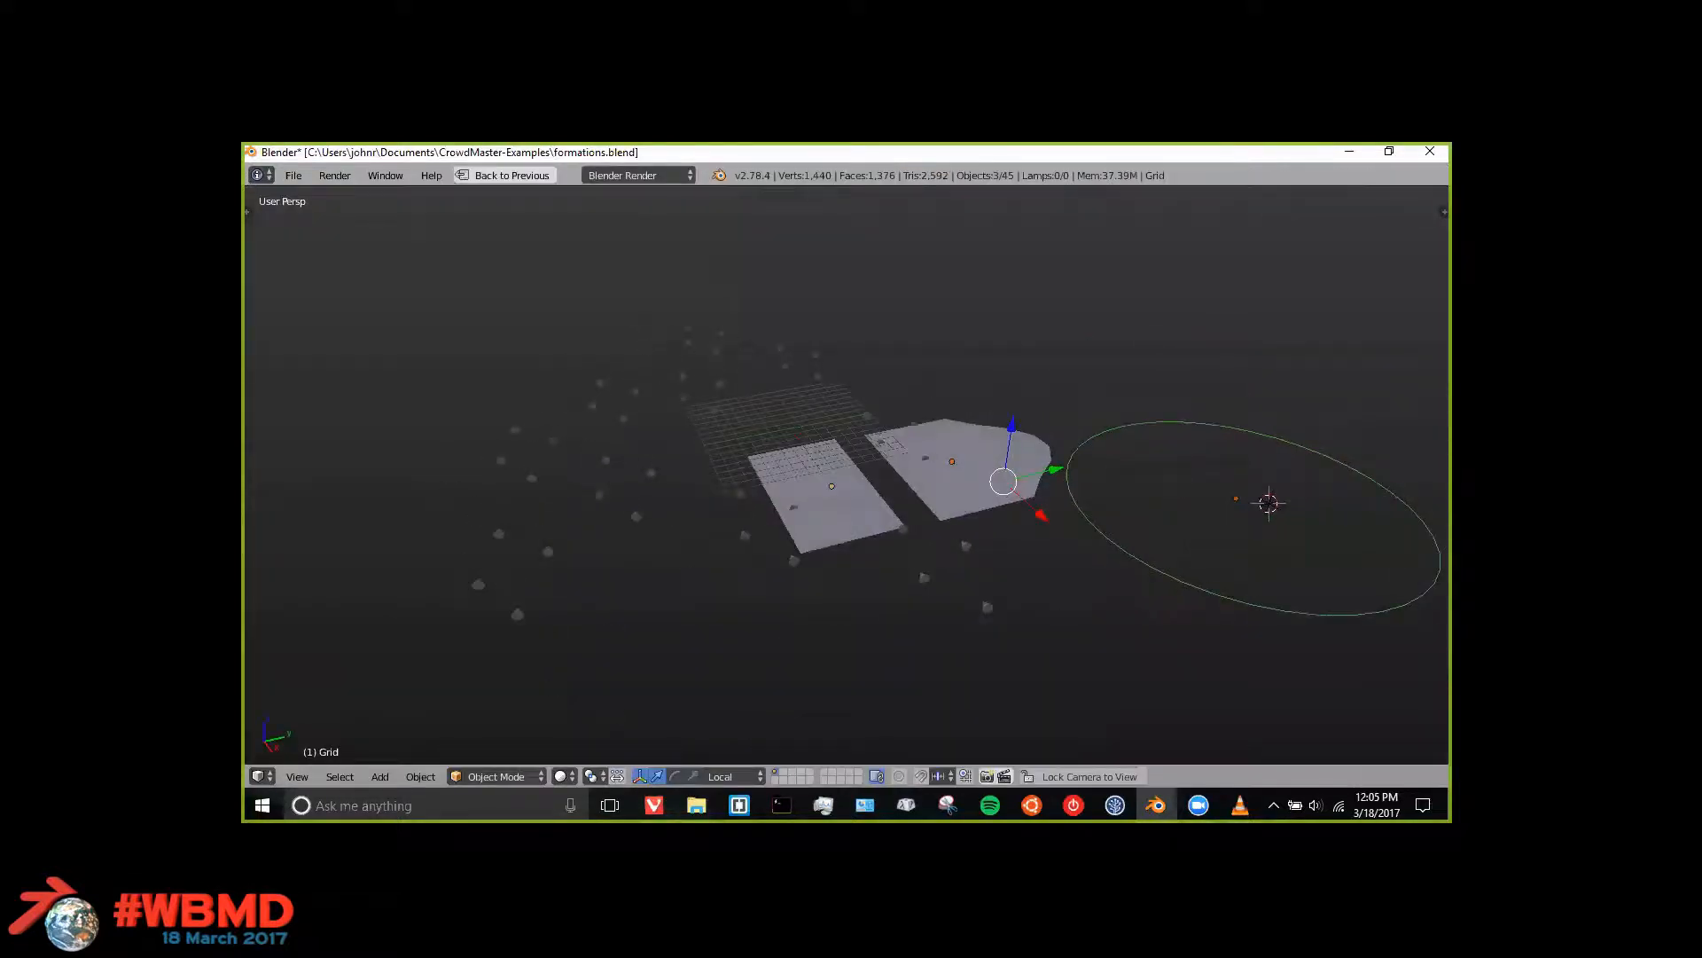
scroll(650, 457, down, 3)
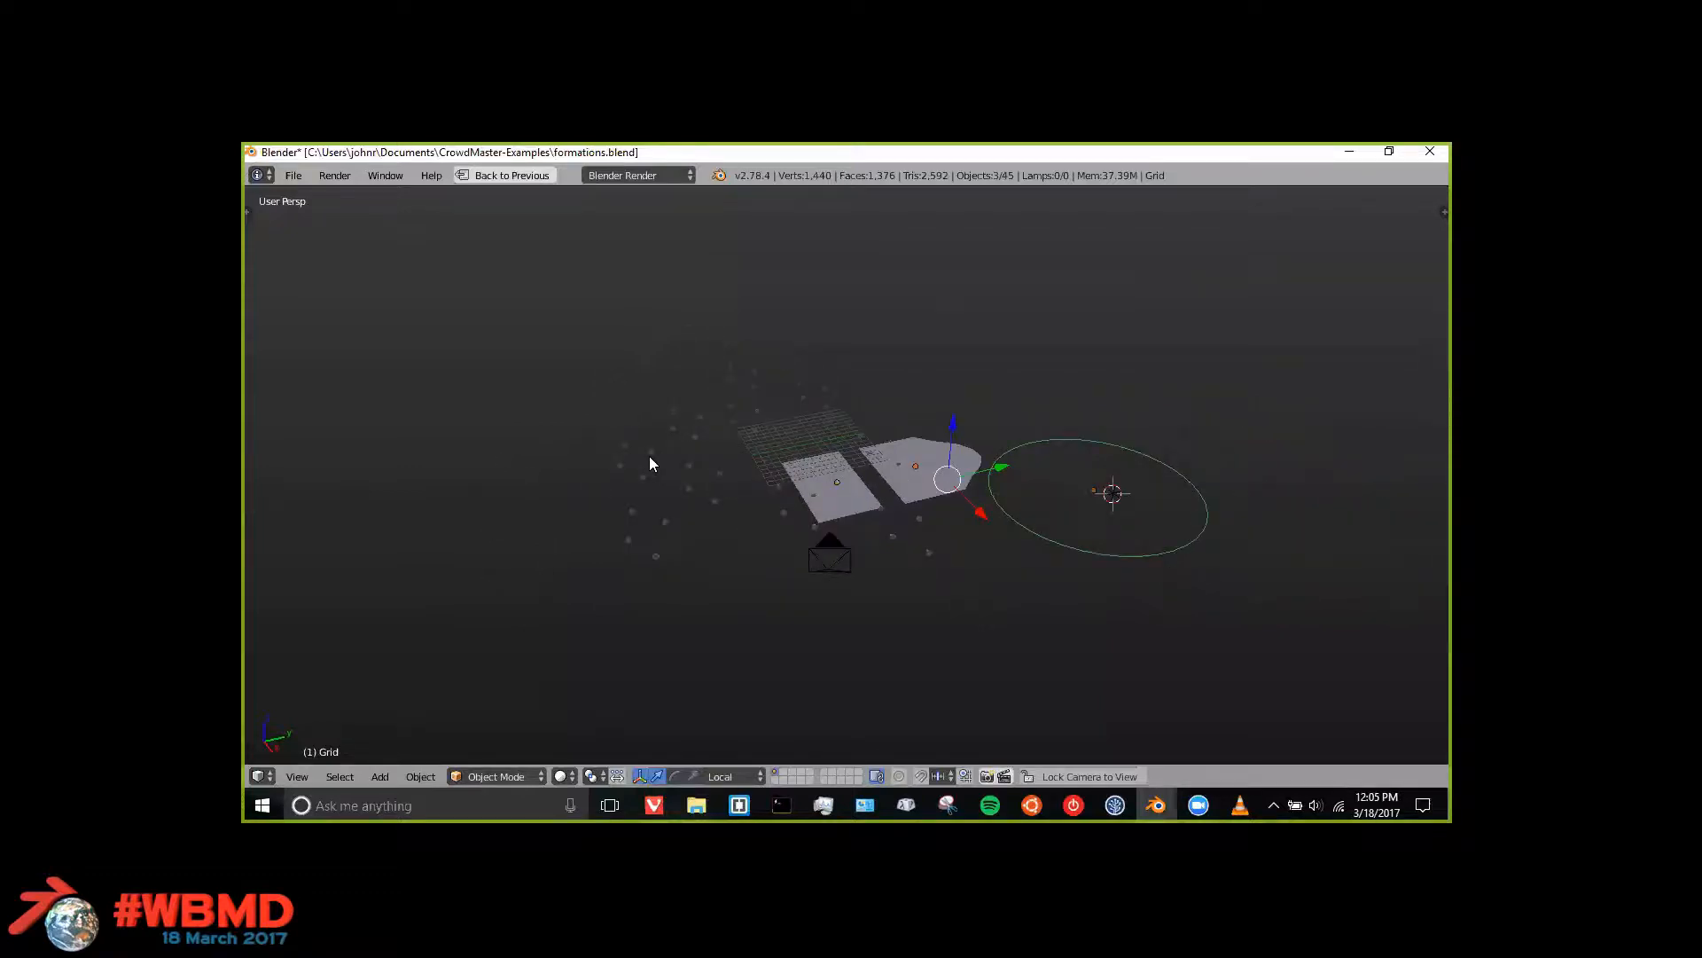
key(alt+a)
middle_drag(885, 531, 837, 529)
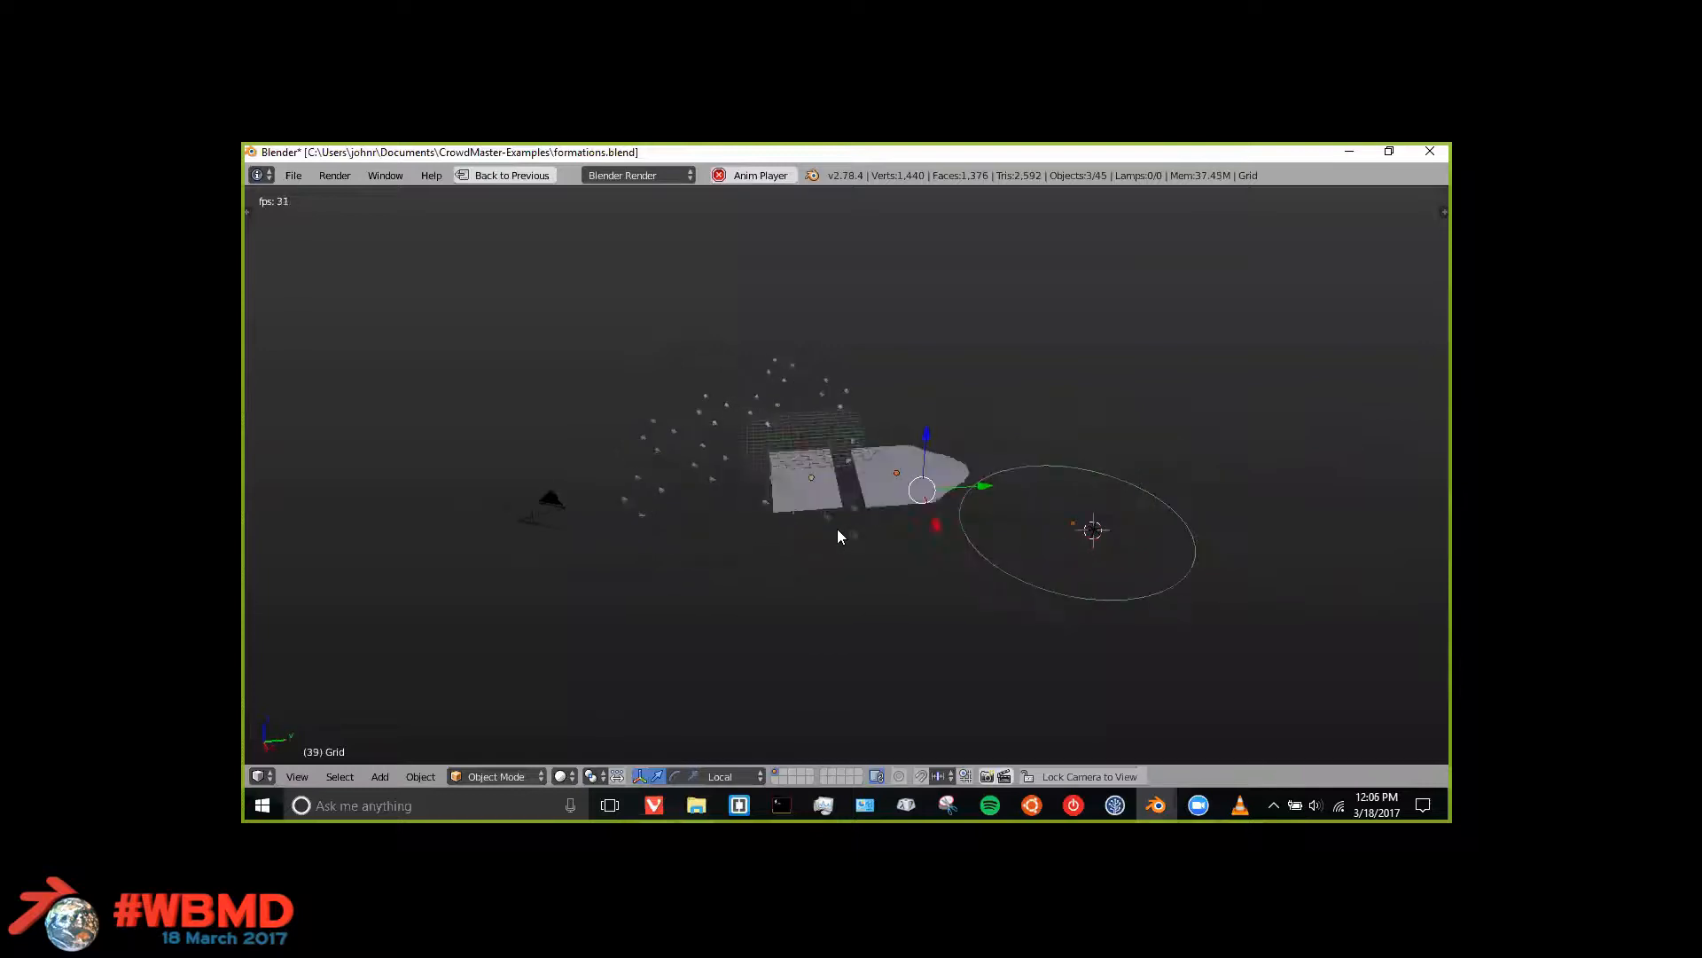
scroll(837, 529, up, 3)
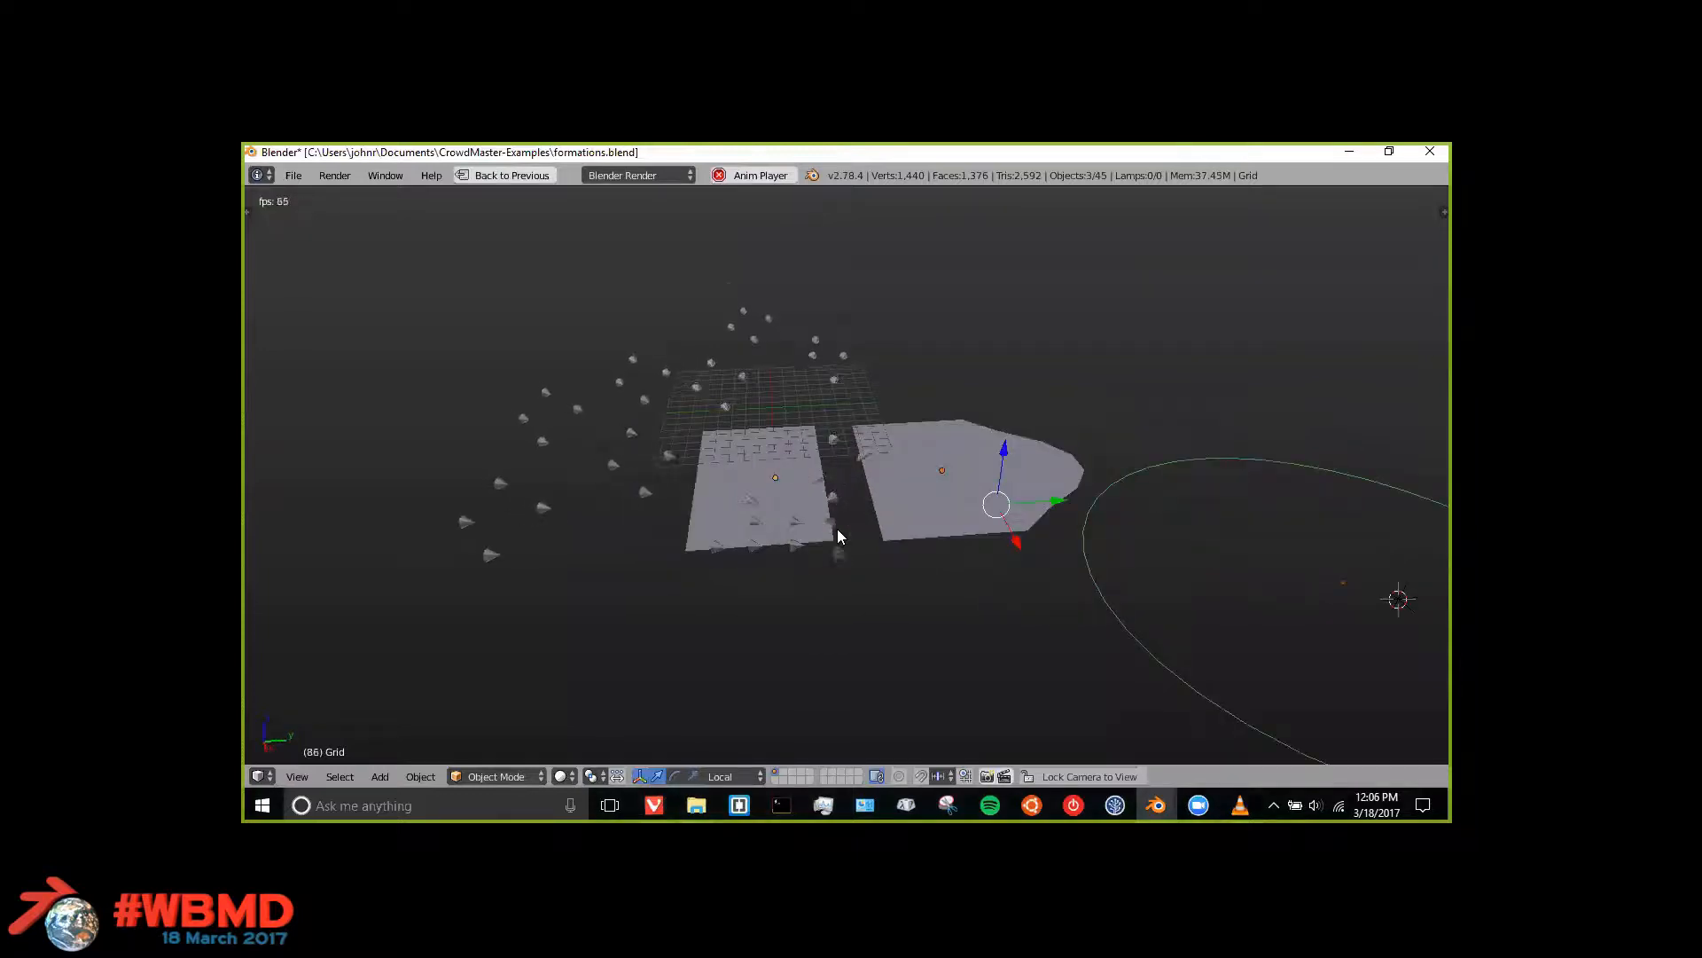
scroll(837, 528, up, 3)
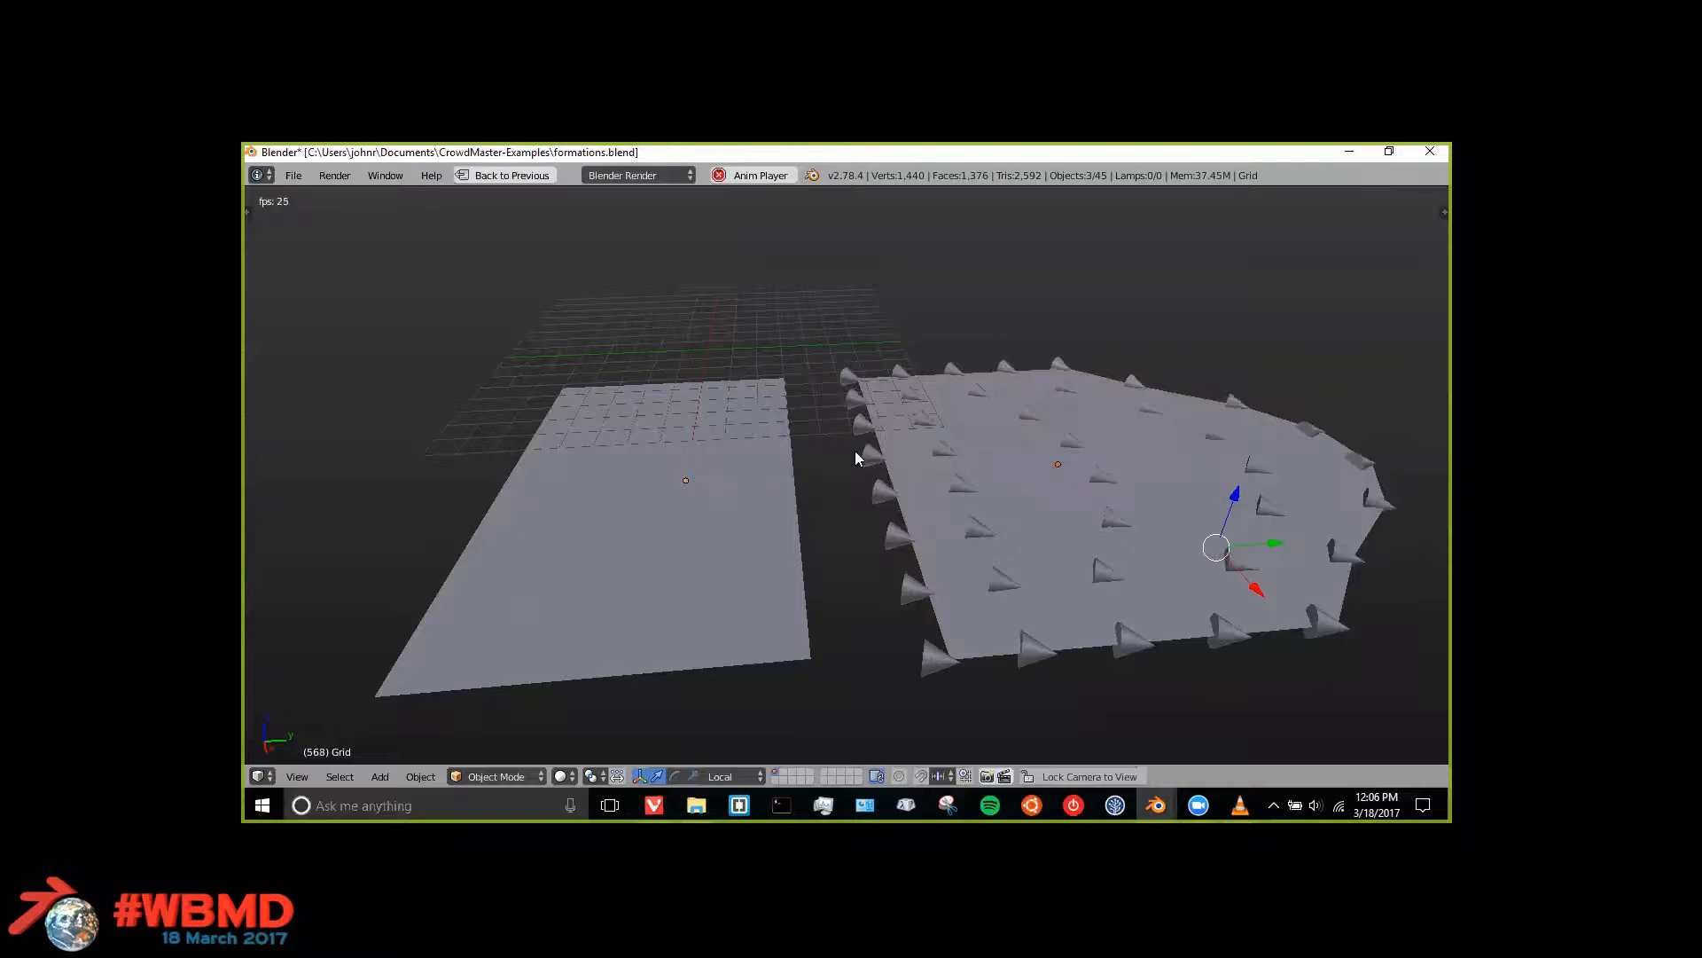
Step: Watch the agents move from the rounded surface onto the circle, from near and from farther away
scroll(975, 493, down, 7)
middle_drag(1021, 511, 911, 515)
scroll(897, 514, up, 3)
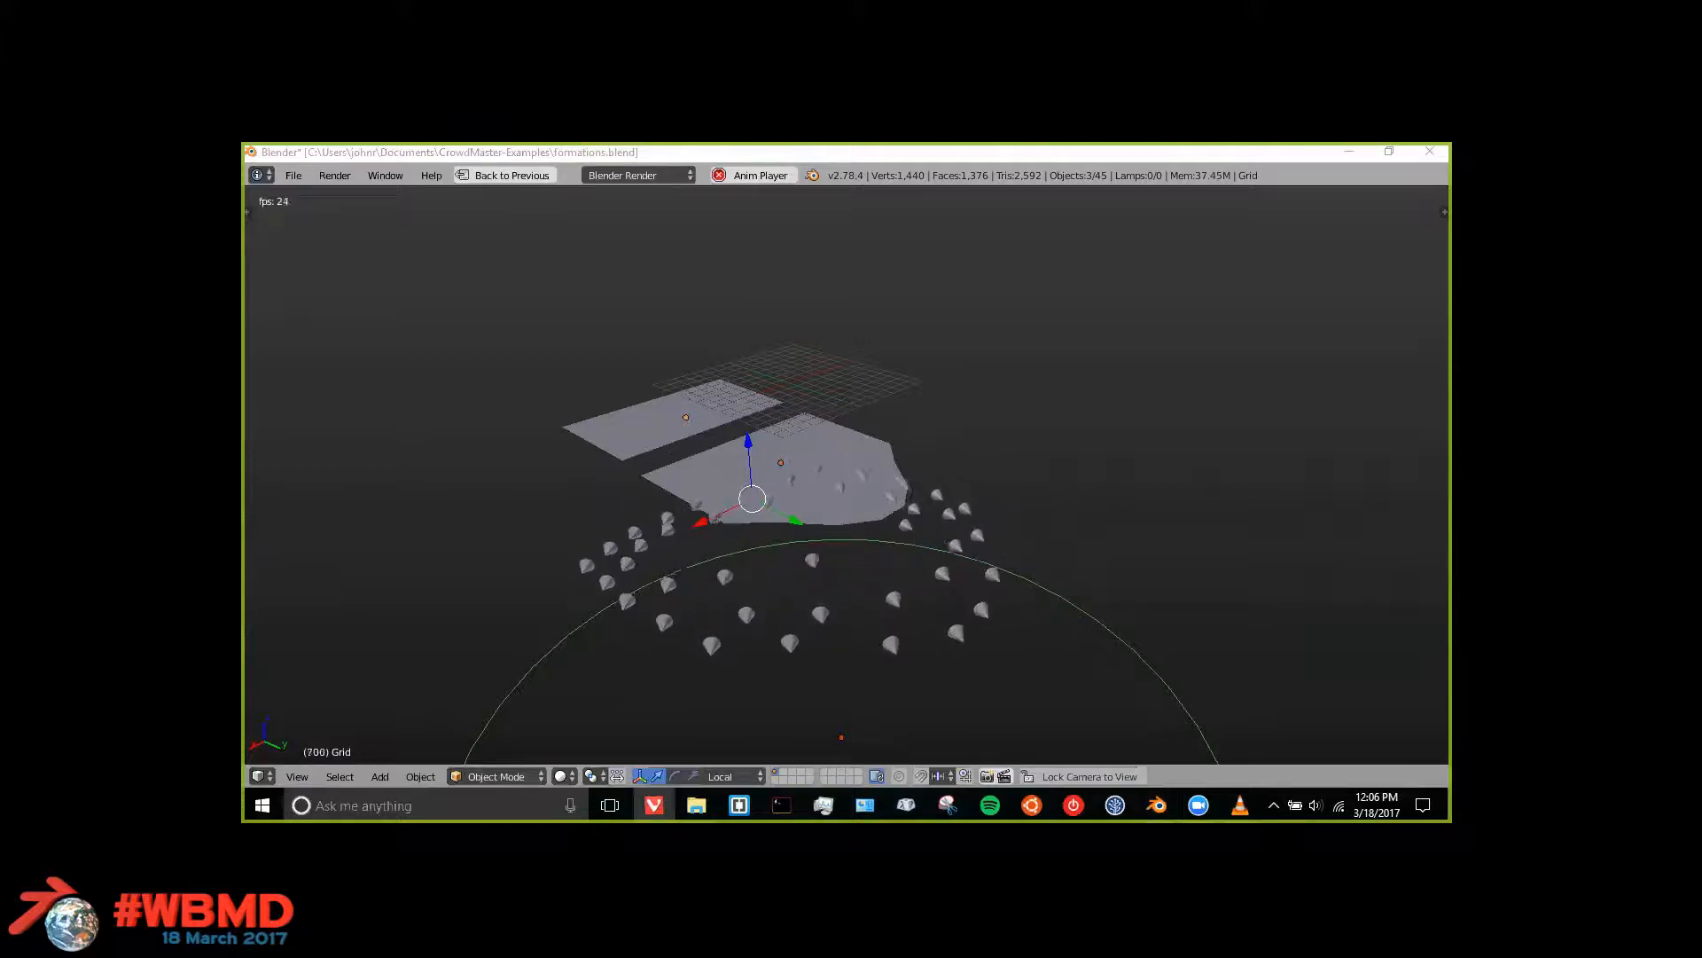
scroll(646, 521, down, 3)
scroll(647, 521, down, 3)
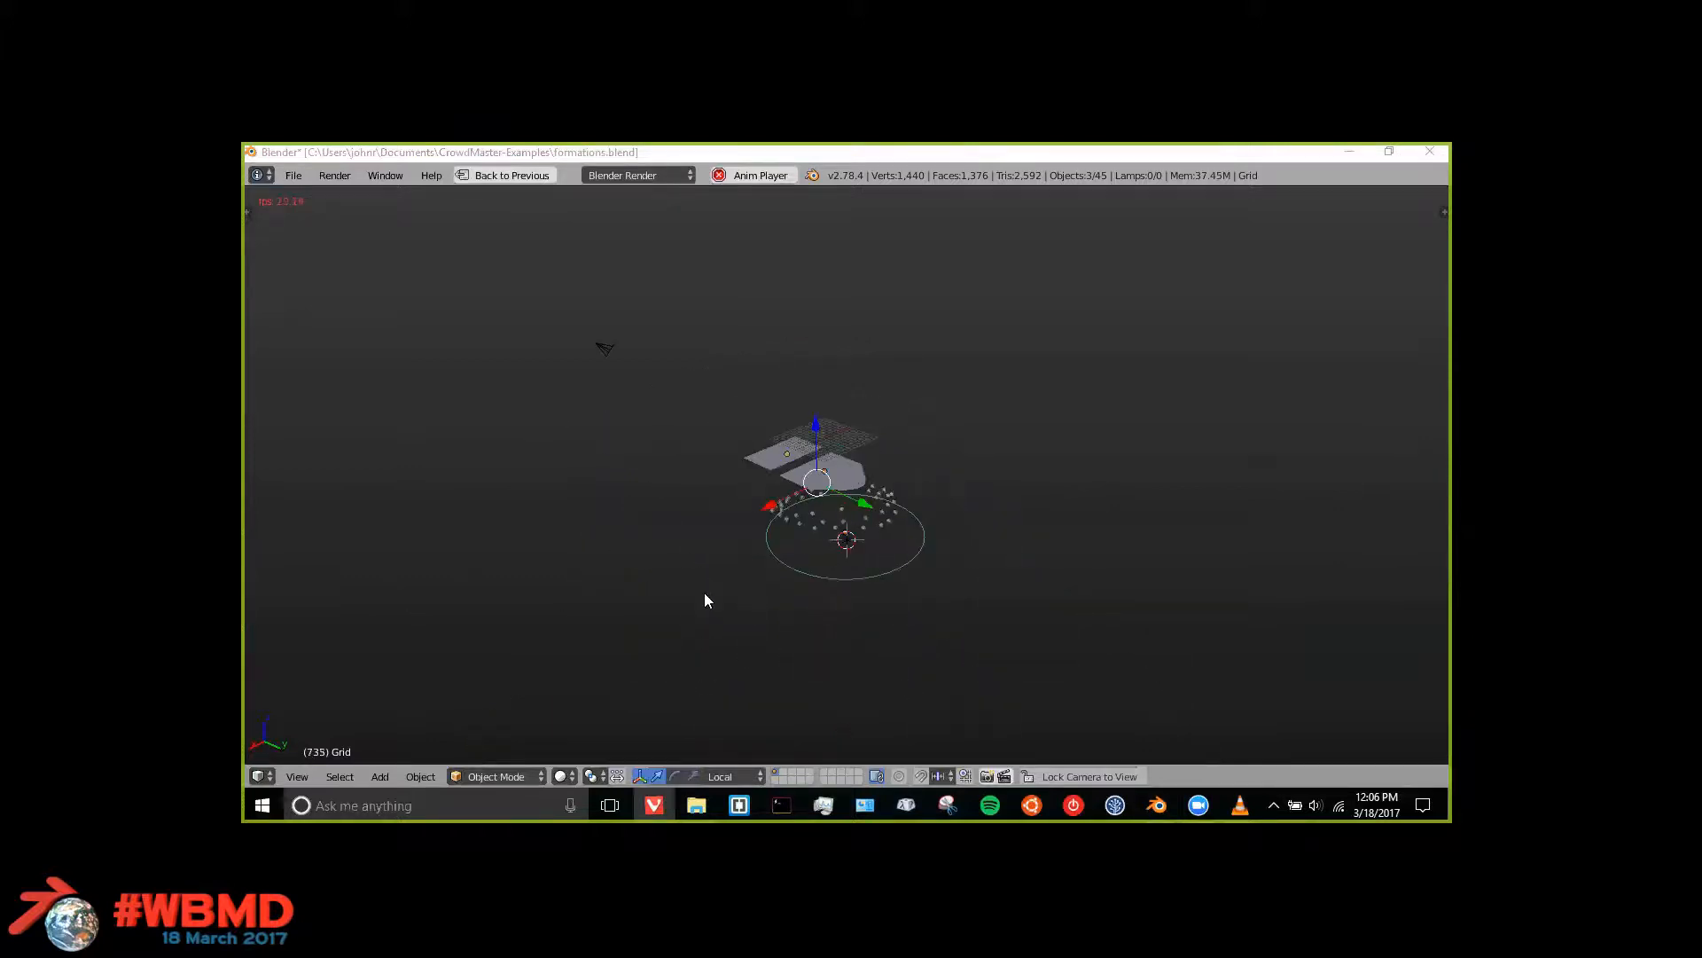
middle_drag(704, 592, 702, 607)
scroll(702, 607, up, 1)
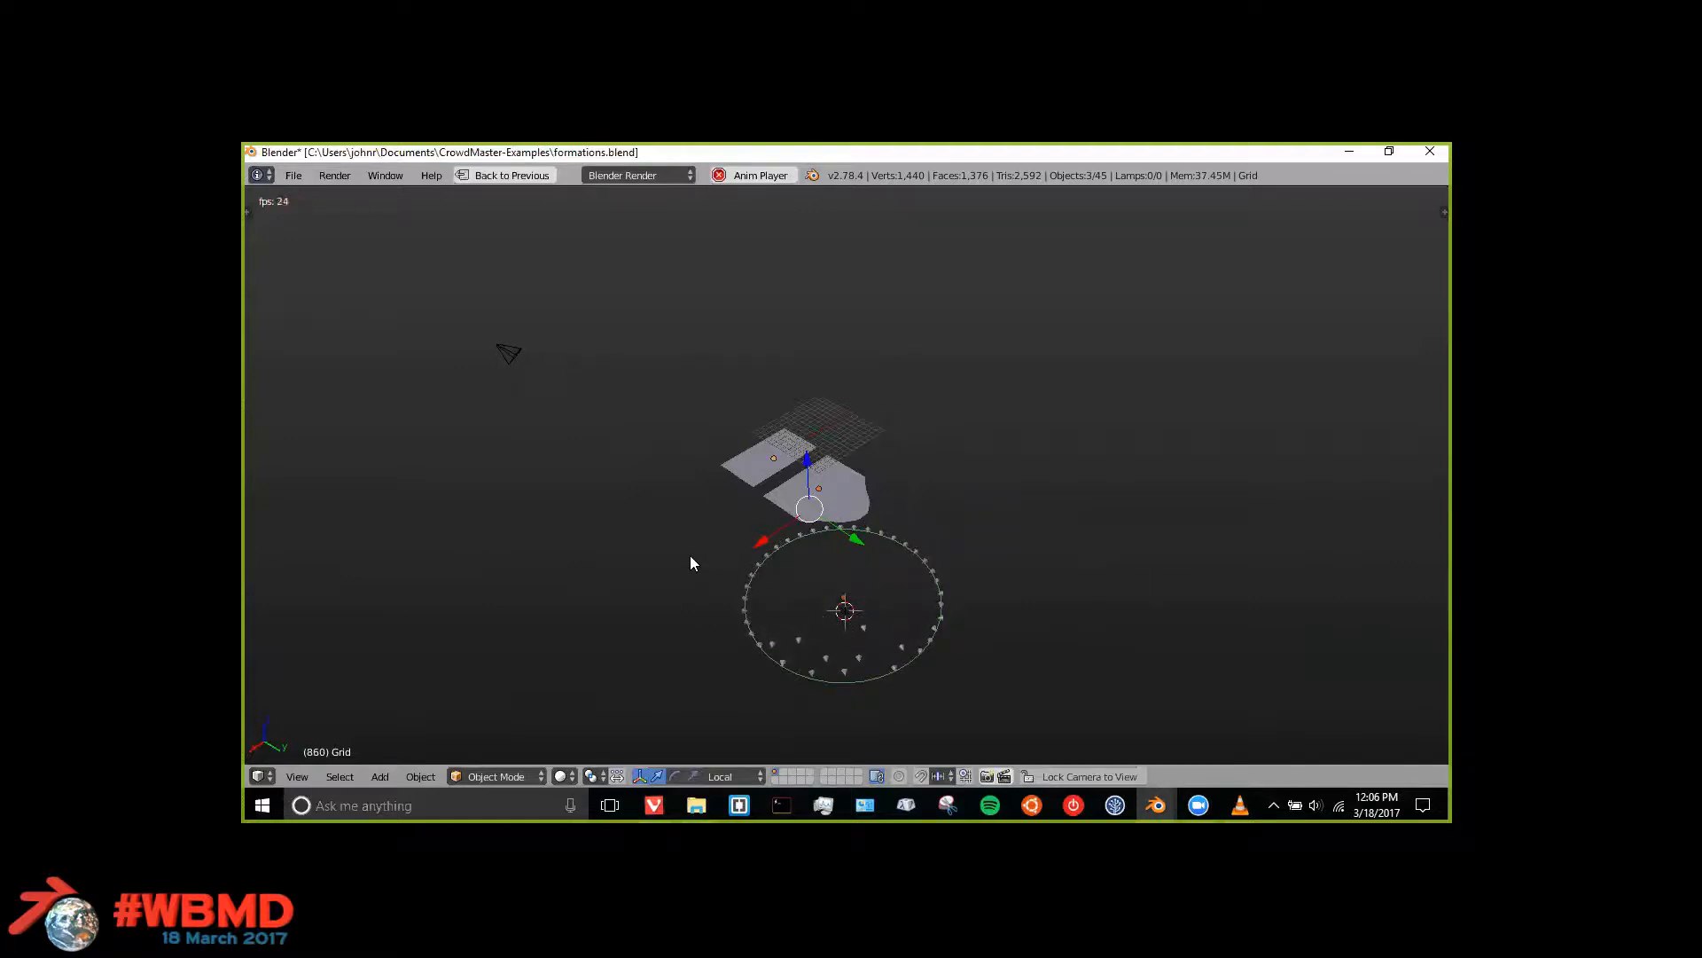
Step: Restore the multi-editor layout and switch to the CrowdMaster website in the browser
click(462, 175)
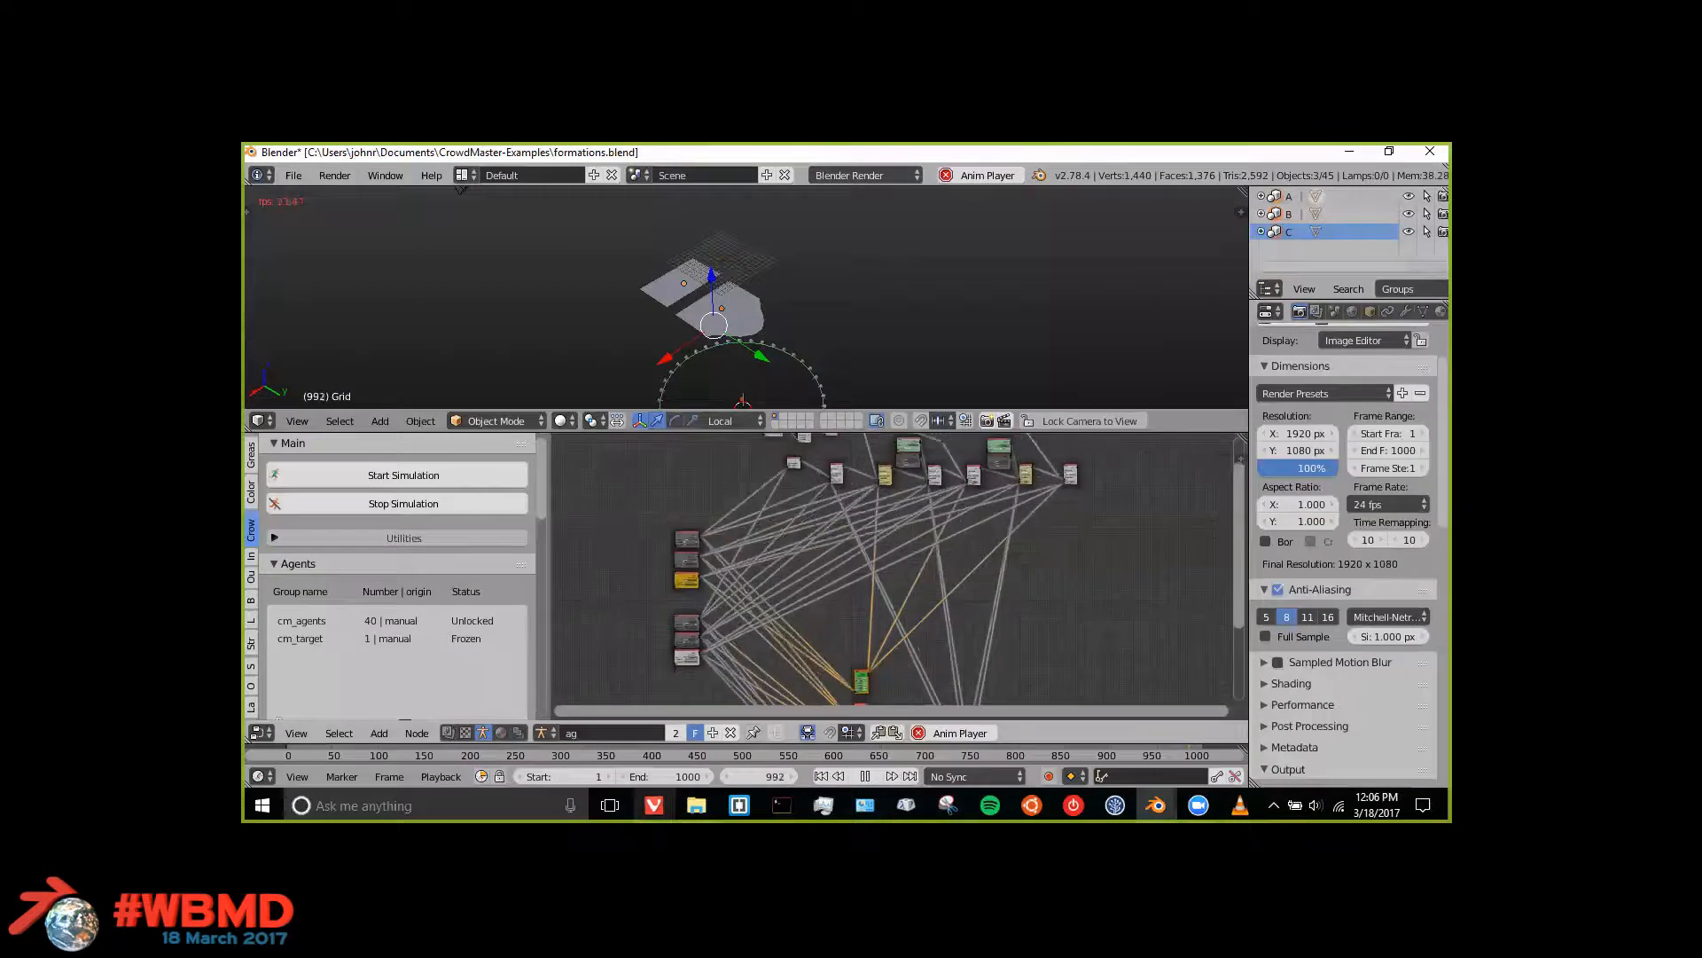
mouse_move(655, 805)
click(714, 718)
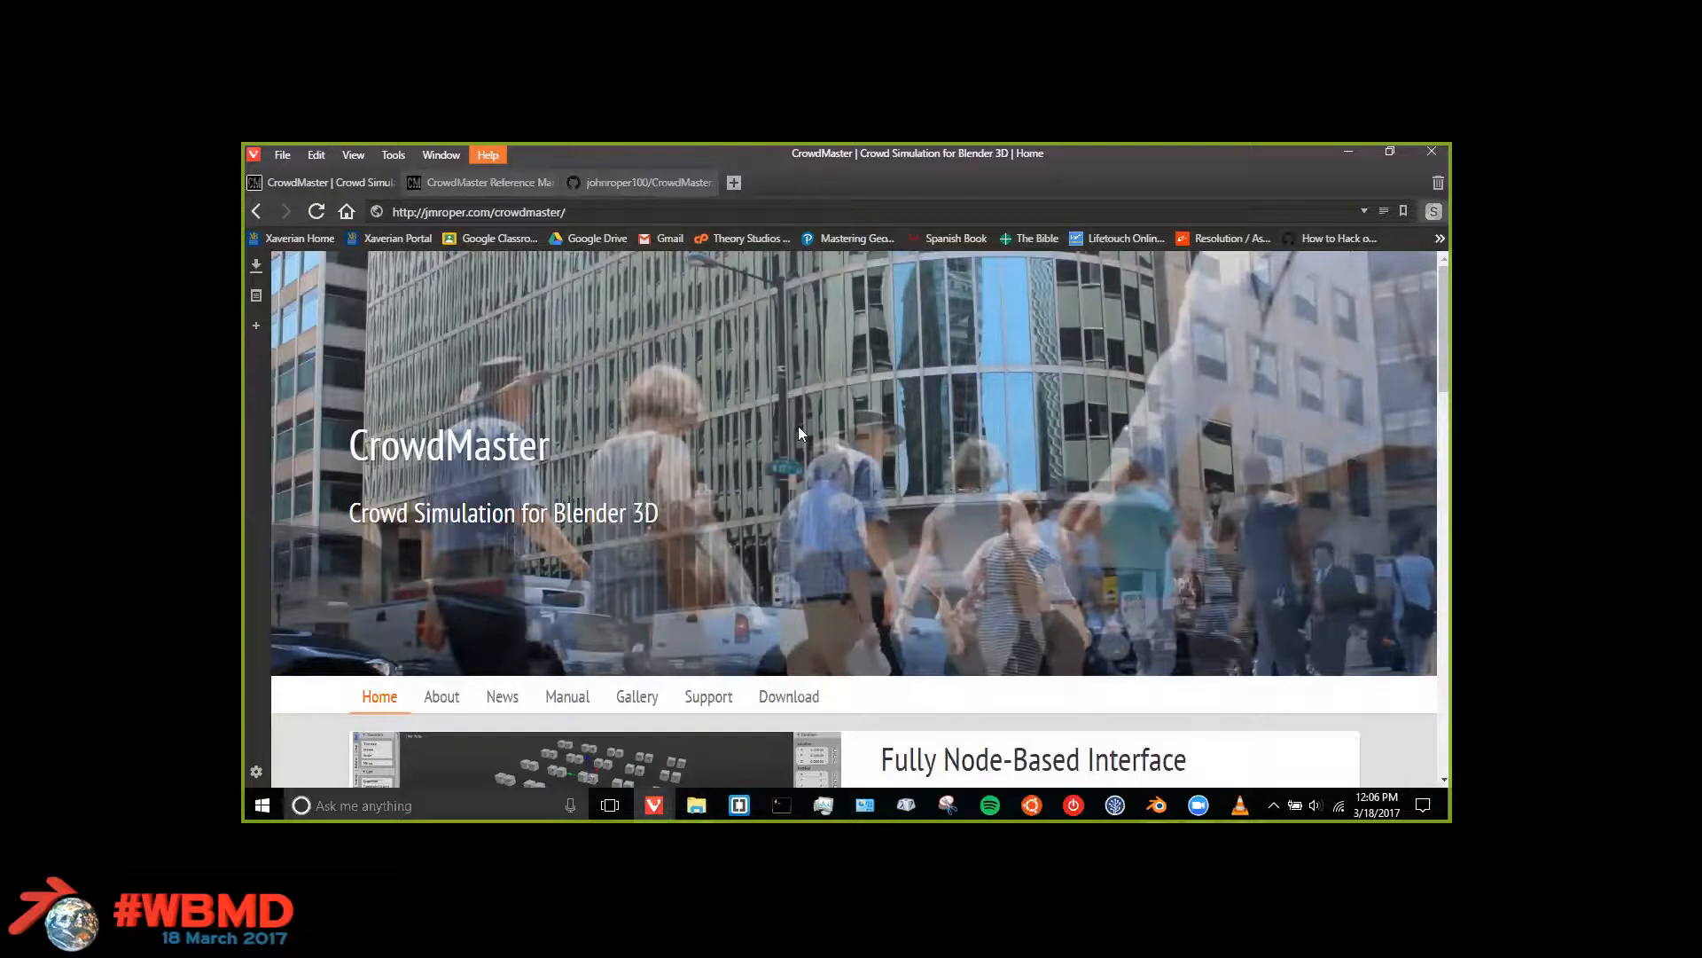
Step: Switch to the test-pres-blank.blend window in Blender, move on to formations.blend and stop its animation playback
mouse_move(1156, 806)
click(788, 733)
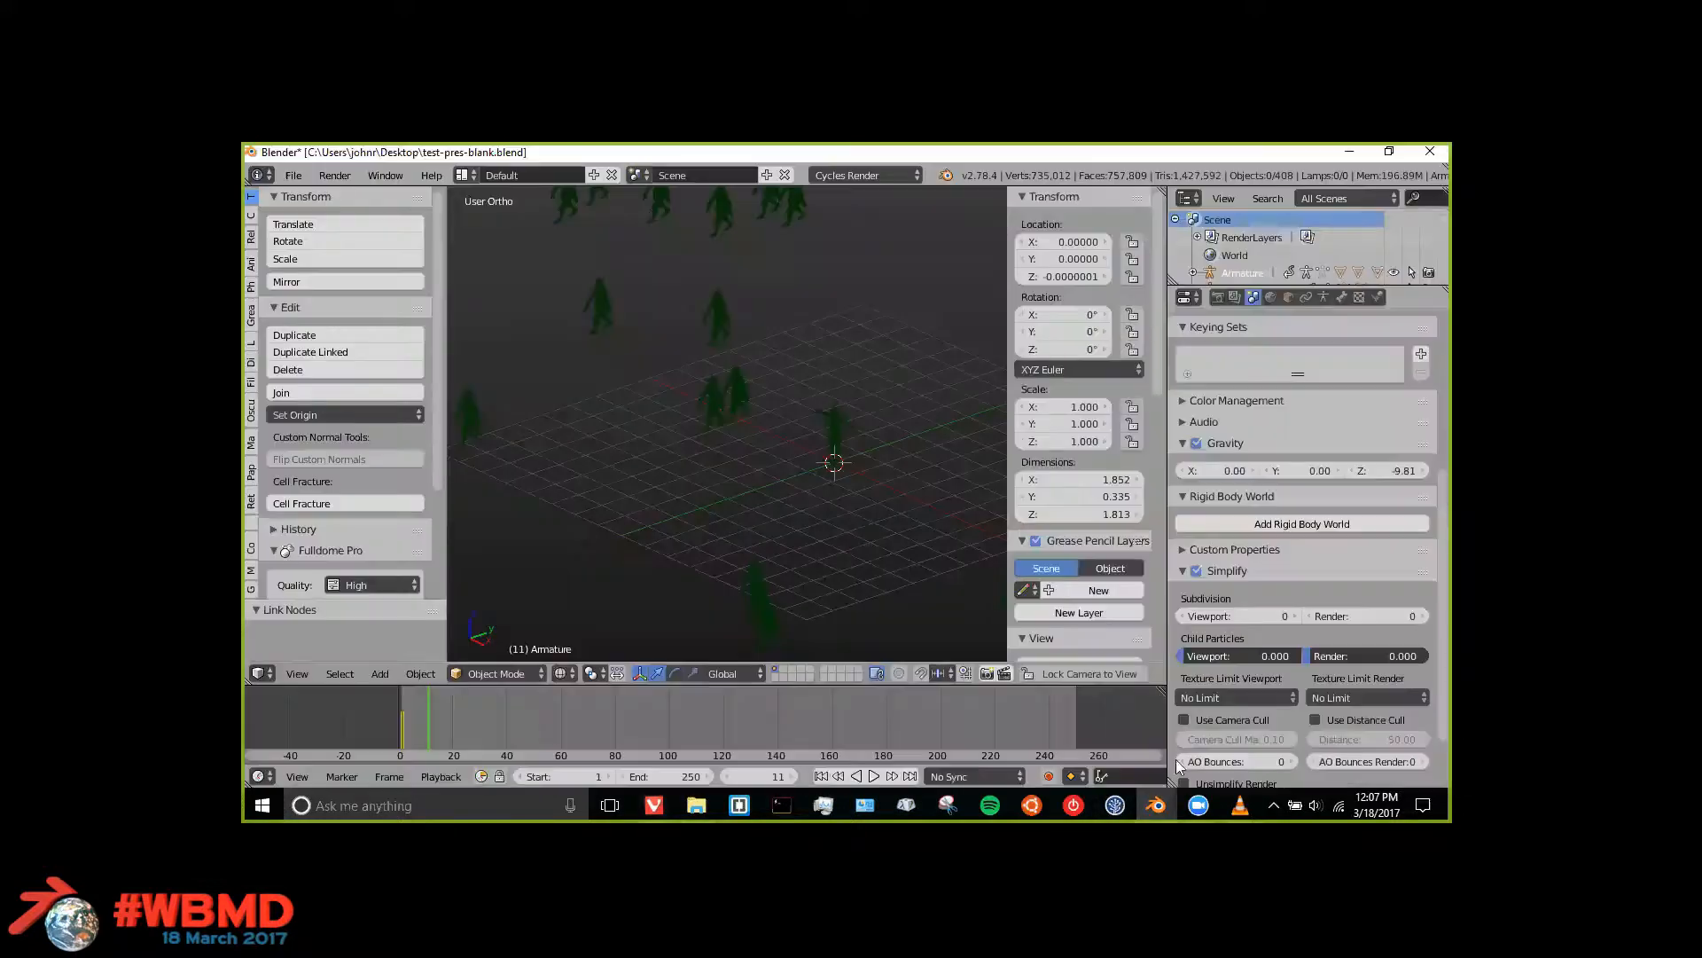
click(970, 729)
scroll(765, 564, down, 1)
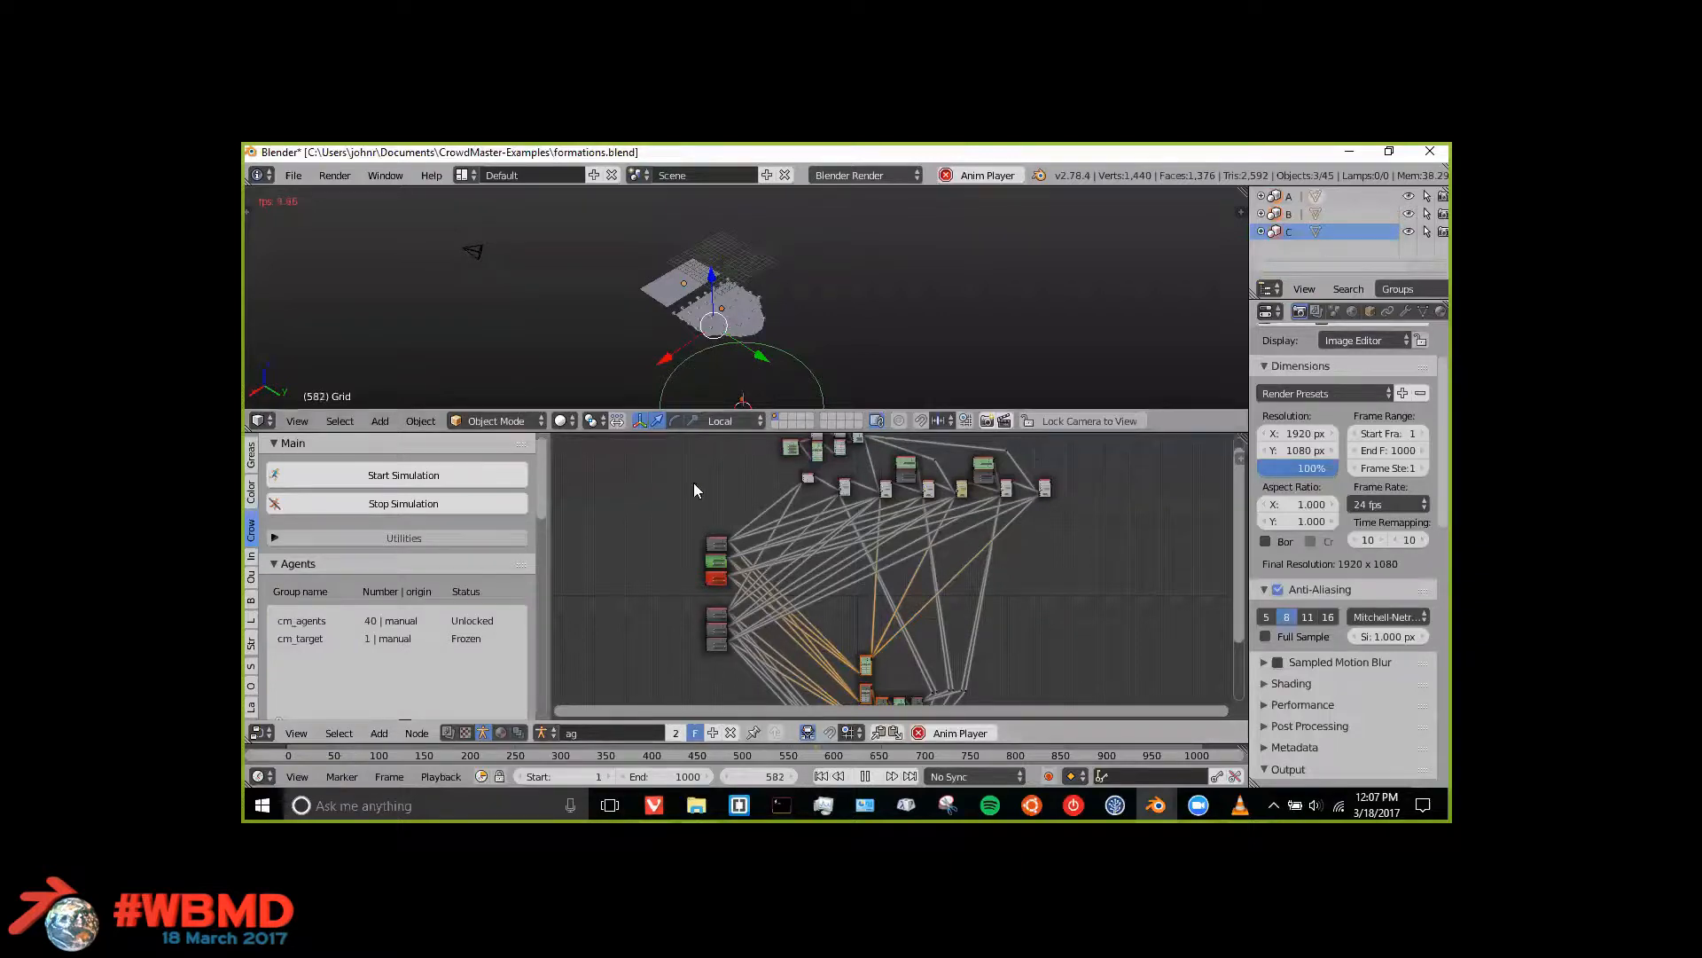
click(867, 777)
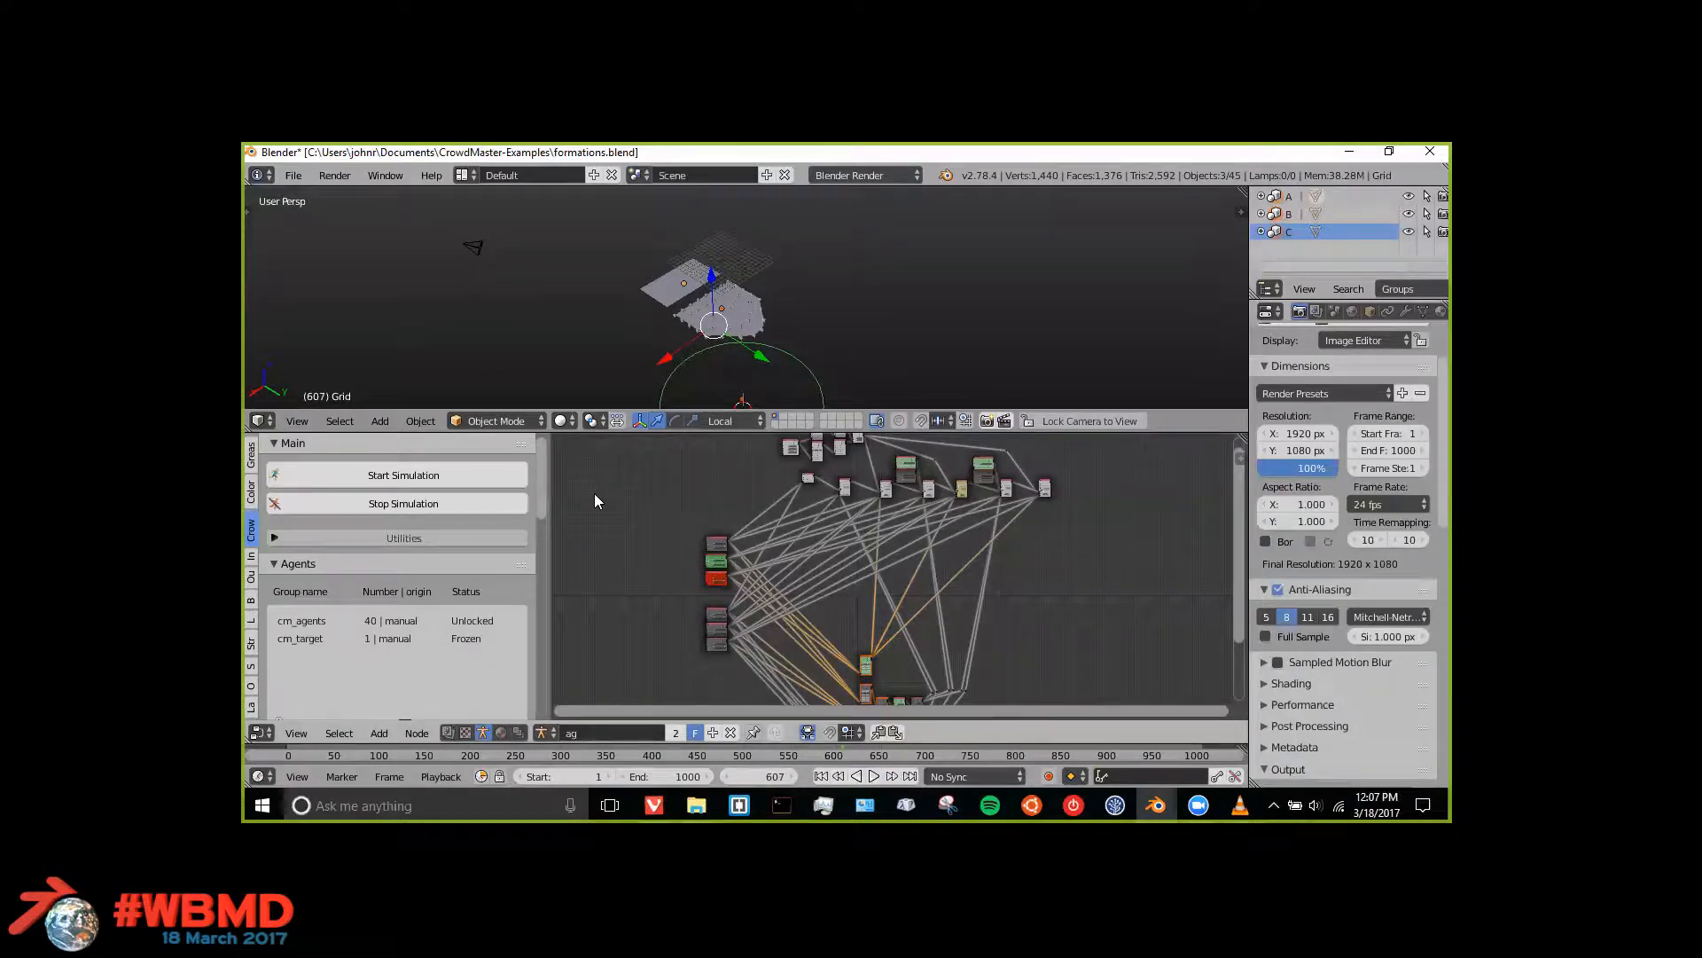
Step: Examine the agents' formation on the rounded surface alongside the connected simulation nodes
middle_drag(657, 350, 829, 357)
scroll(816, 368, up, 6)
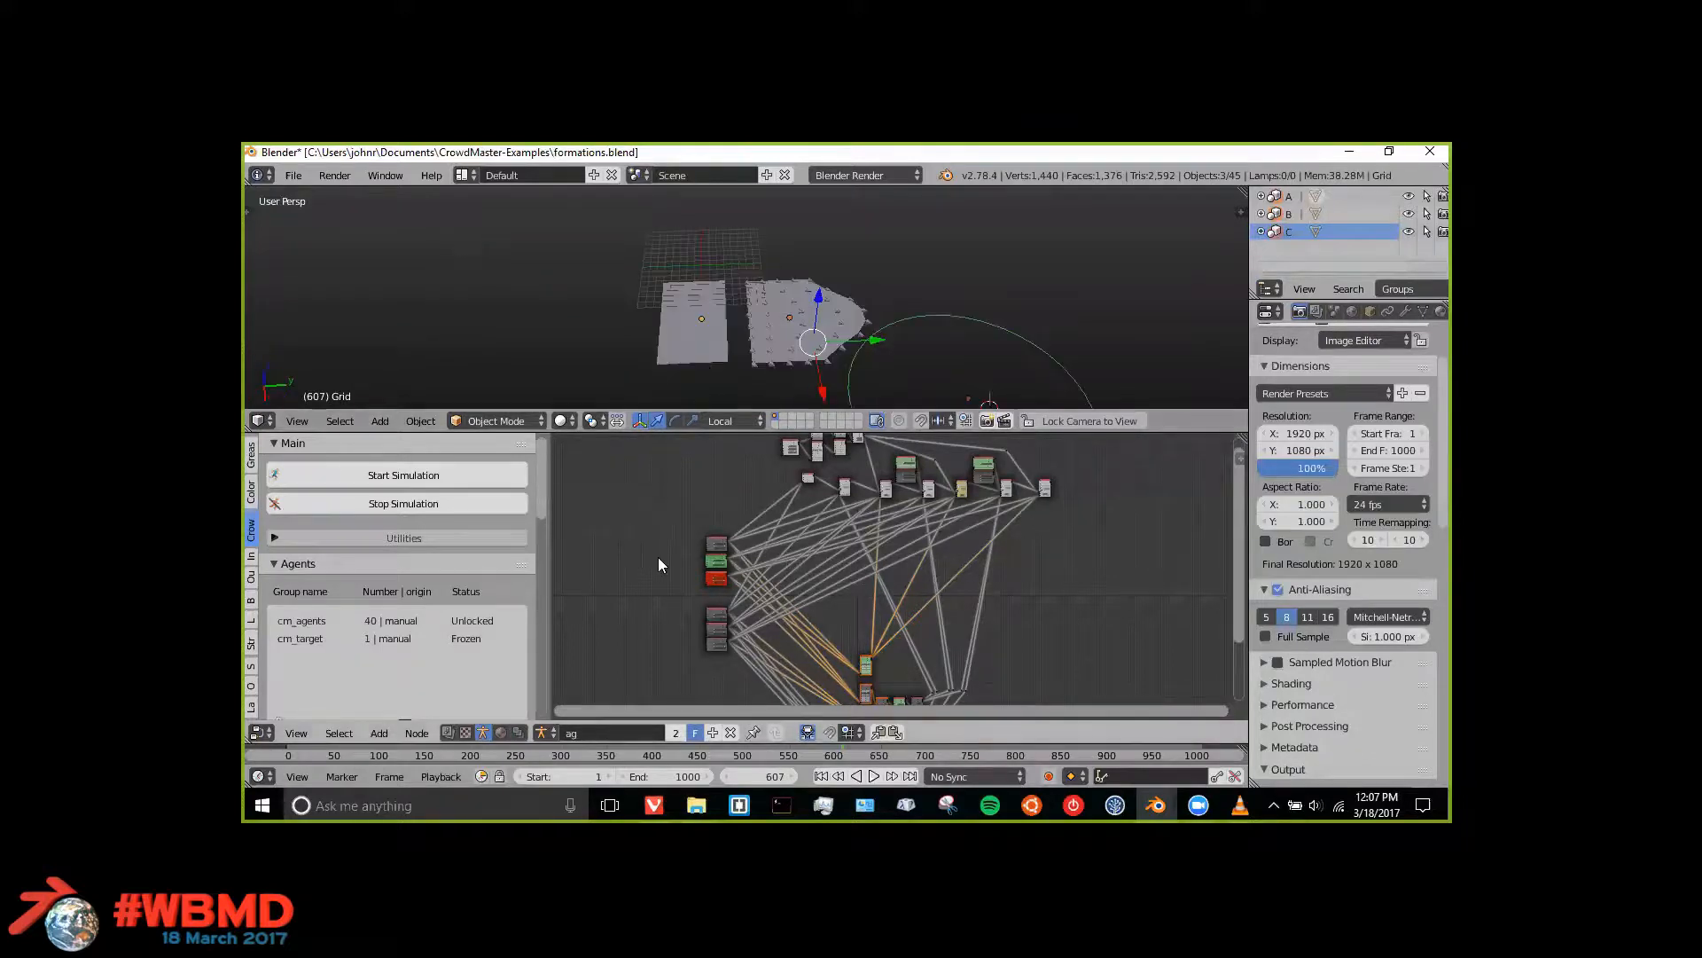
scroll(993, 596, up, 4)
middle_drag(1009, 589, 809, 541)
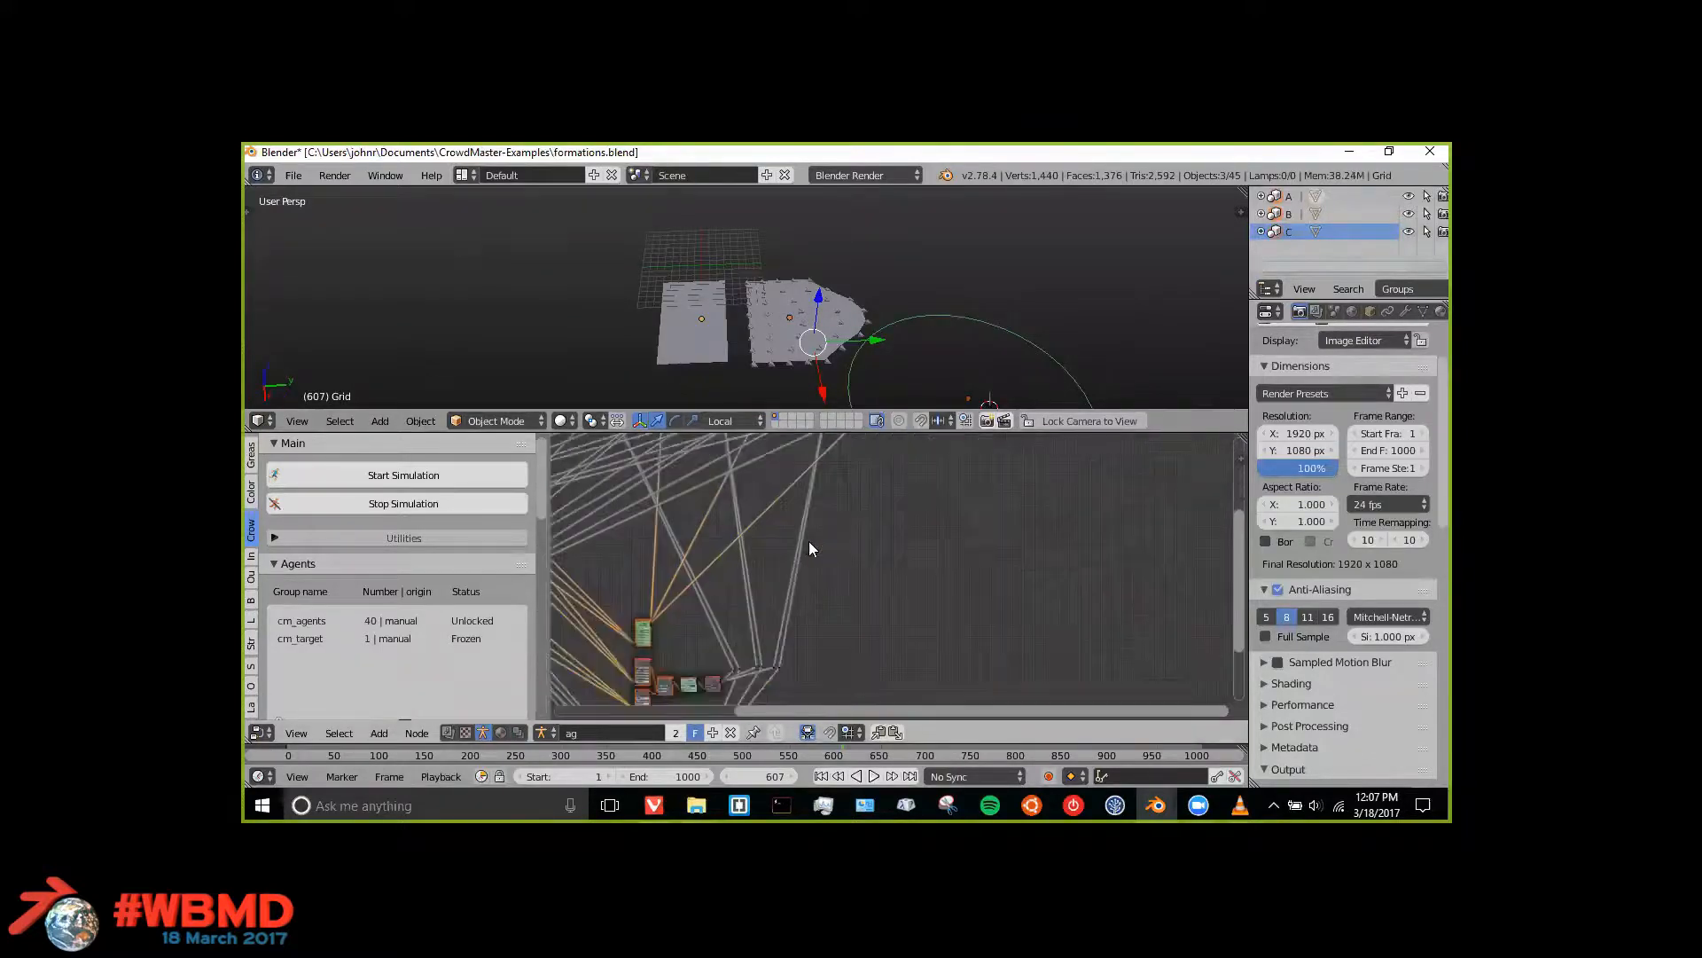
scroll(805, 543, down, 1)
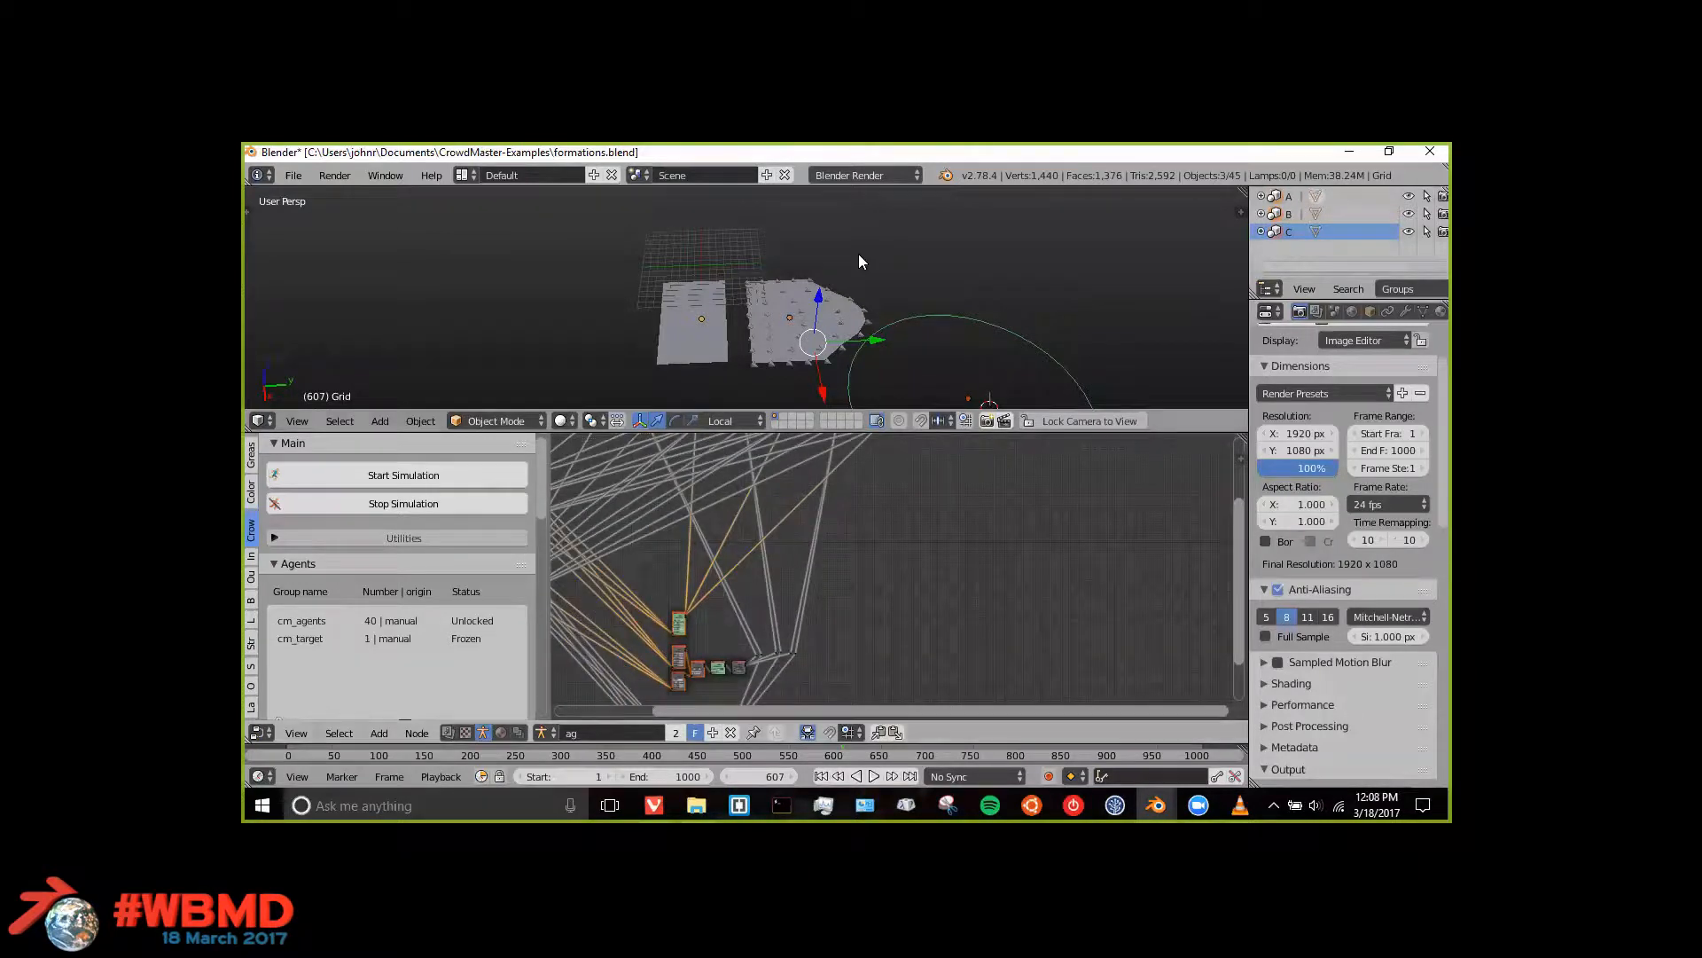
scroll(858, 253, down, 5)
scroll(851, 302, up, 10)
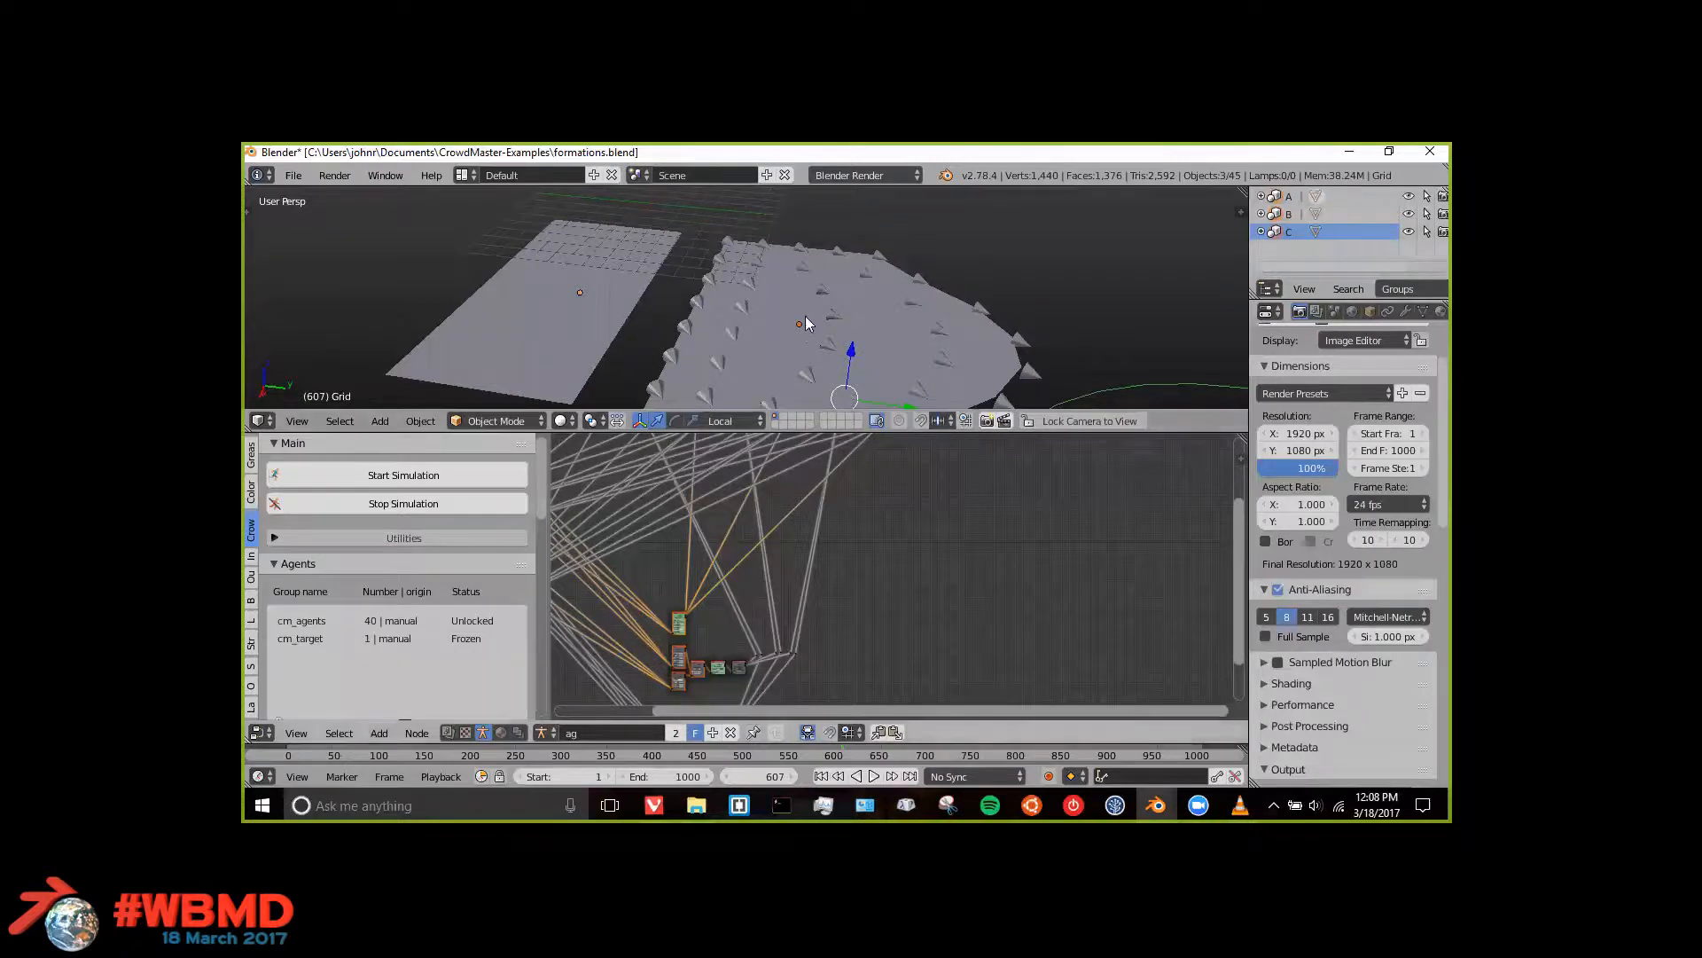
scroll(807, 328, down, 8)
Step: Examine the lower node clusters and their links in the formation agents' node tree
middle_drag(756, 612, 697, 569)
scroll(926, 579, down, 1)
scroll(912, 583, up, 1)
scroll(918, 592, up, 7)
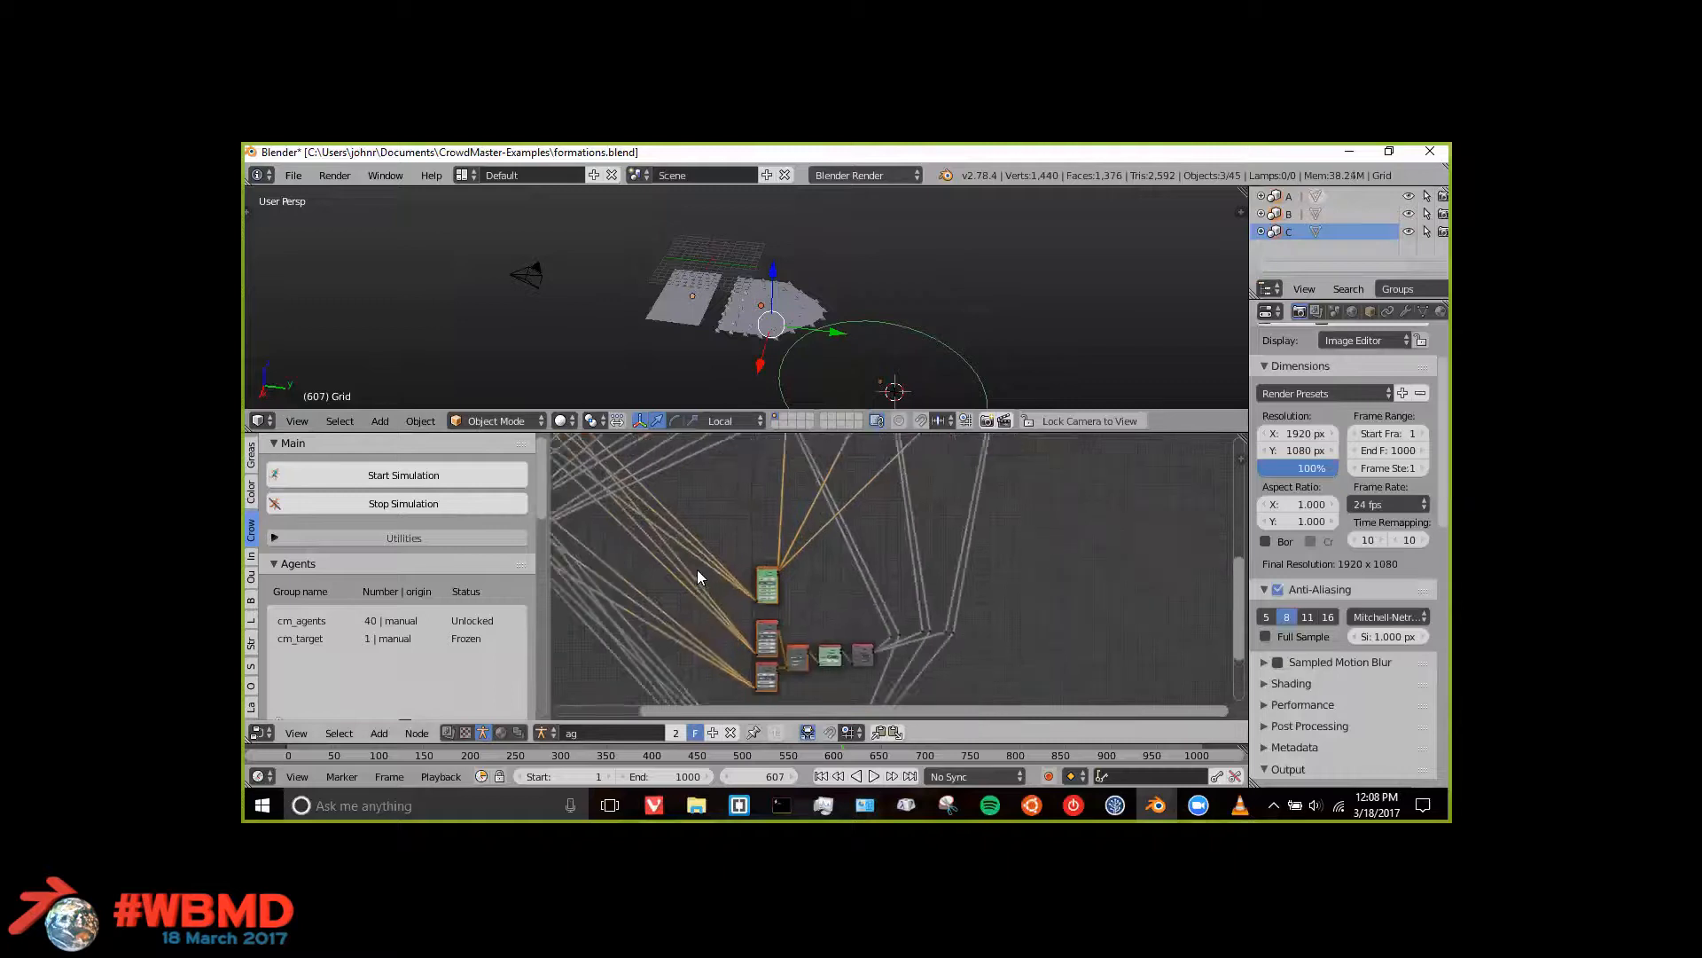
scroll(917, 562, down, 2)
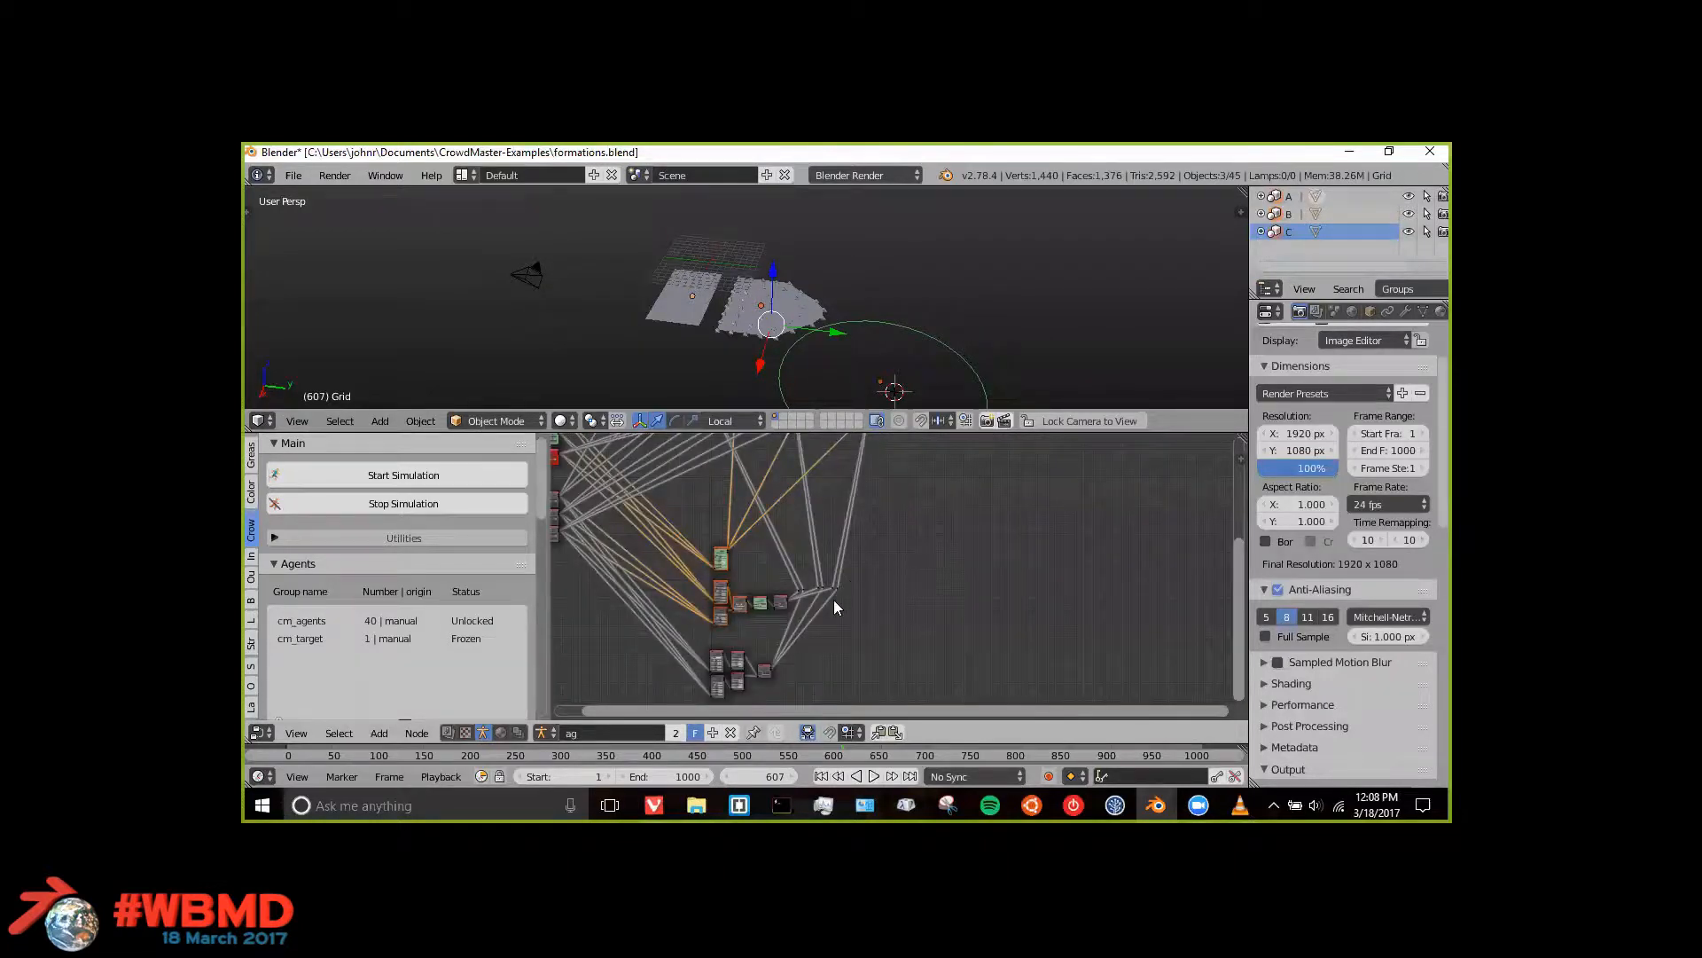
middle_drag(899, 548, 1096, 548)
middle_drag(870, 521, 794, 546)
scroll(1065, 507, down, 1)
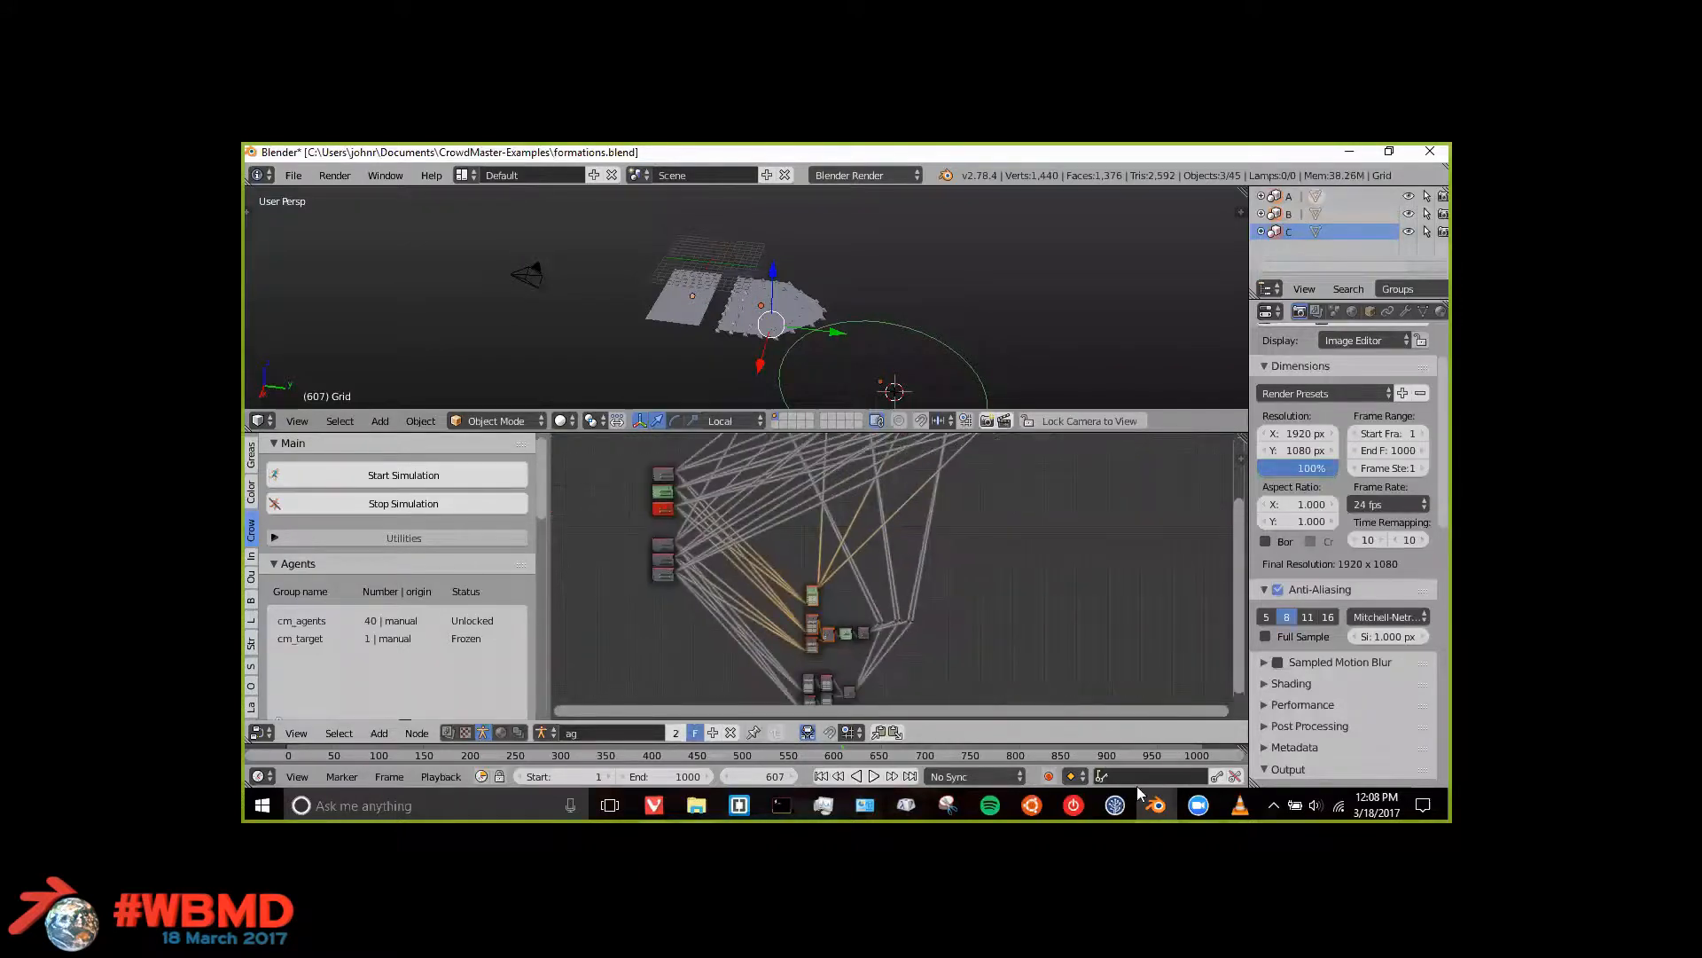
mouse_move(1155, 805)
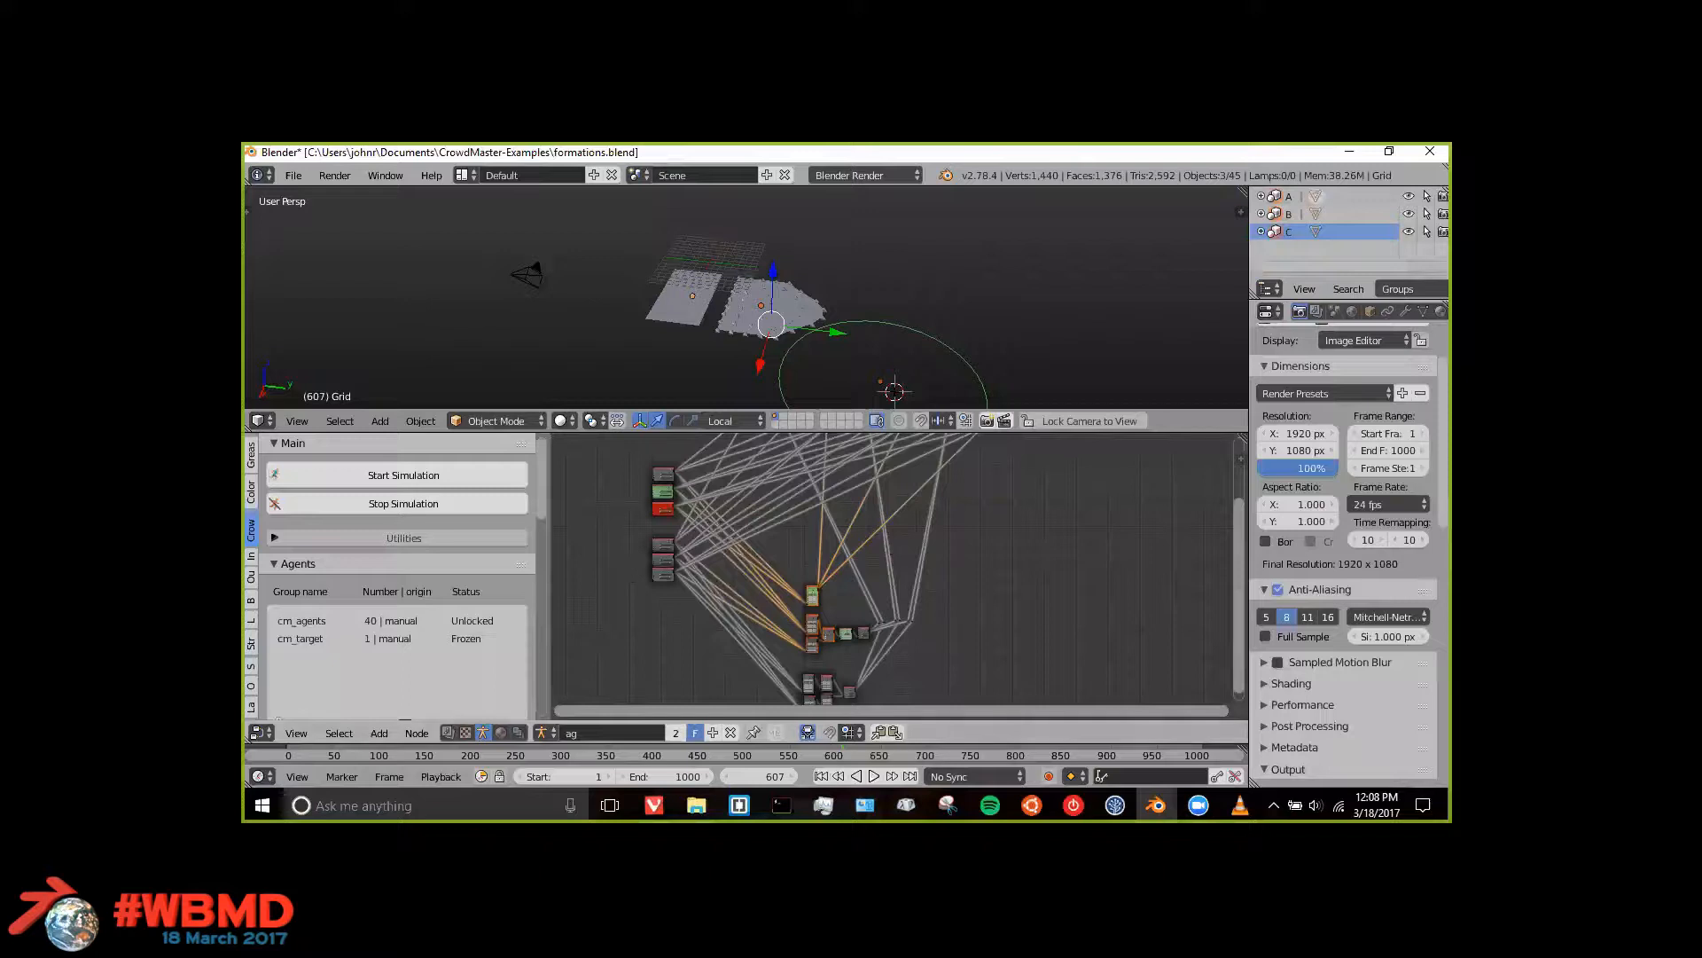
Step: Bring up the CrowdMaster website in the browser and return to the formations.blend window in Blender
key(alt+Tab)
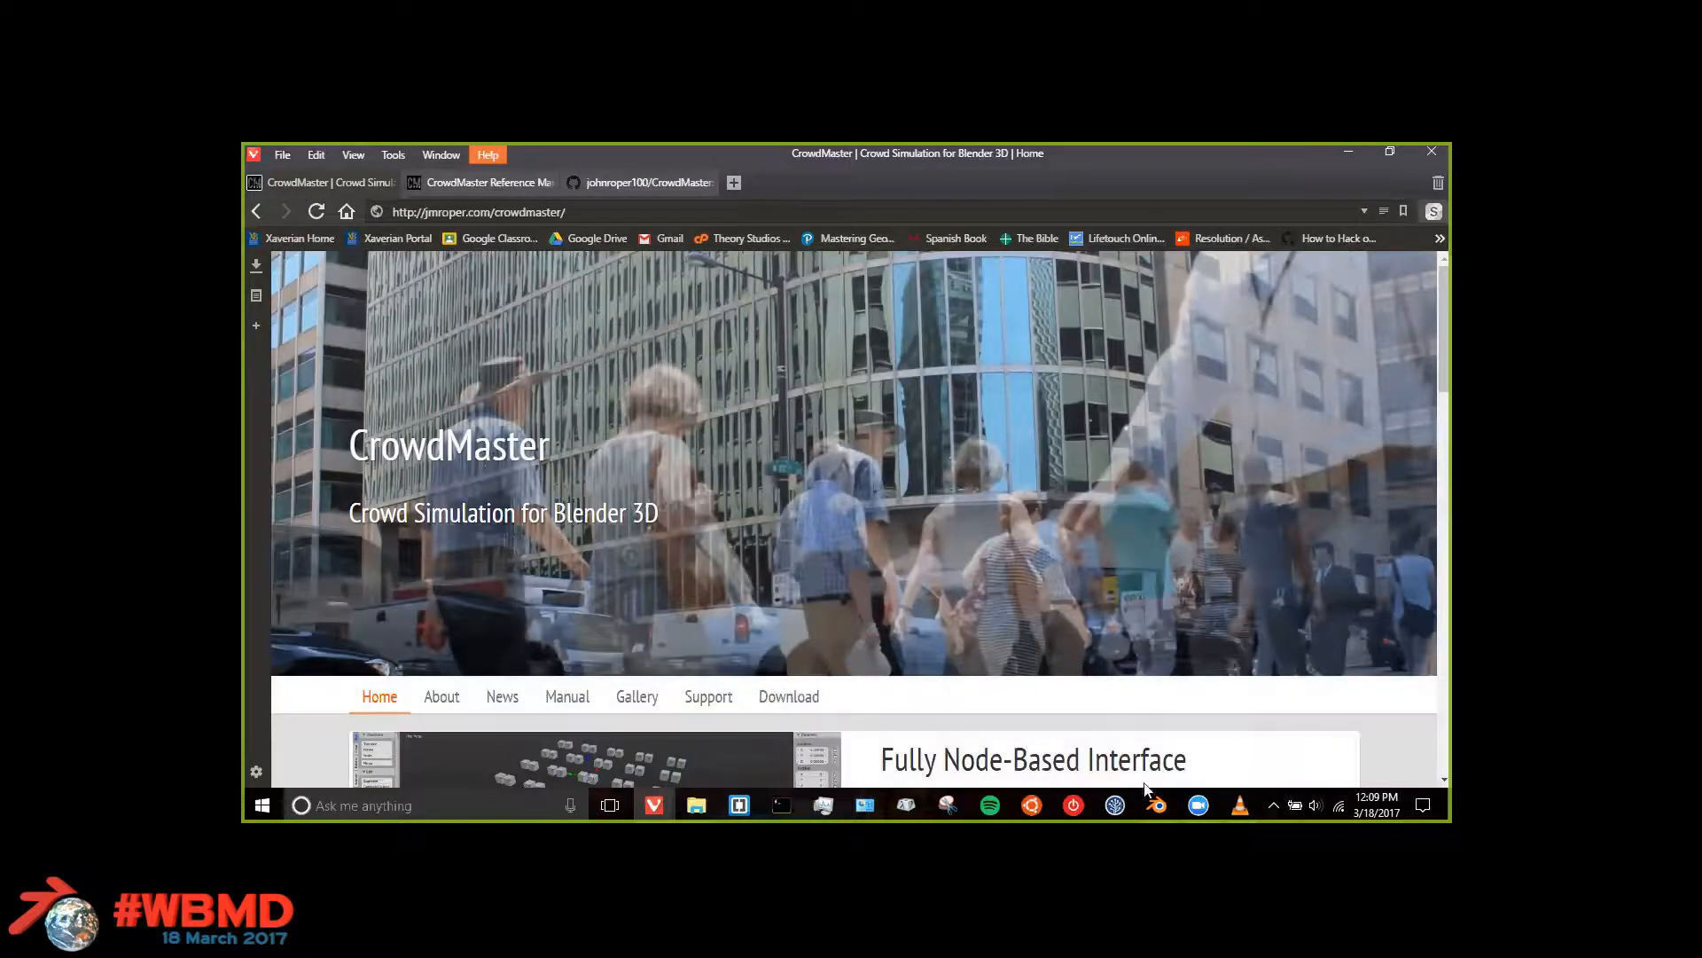
click(1156, 805)
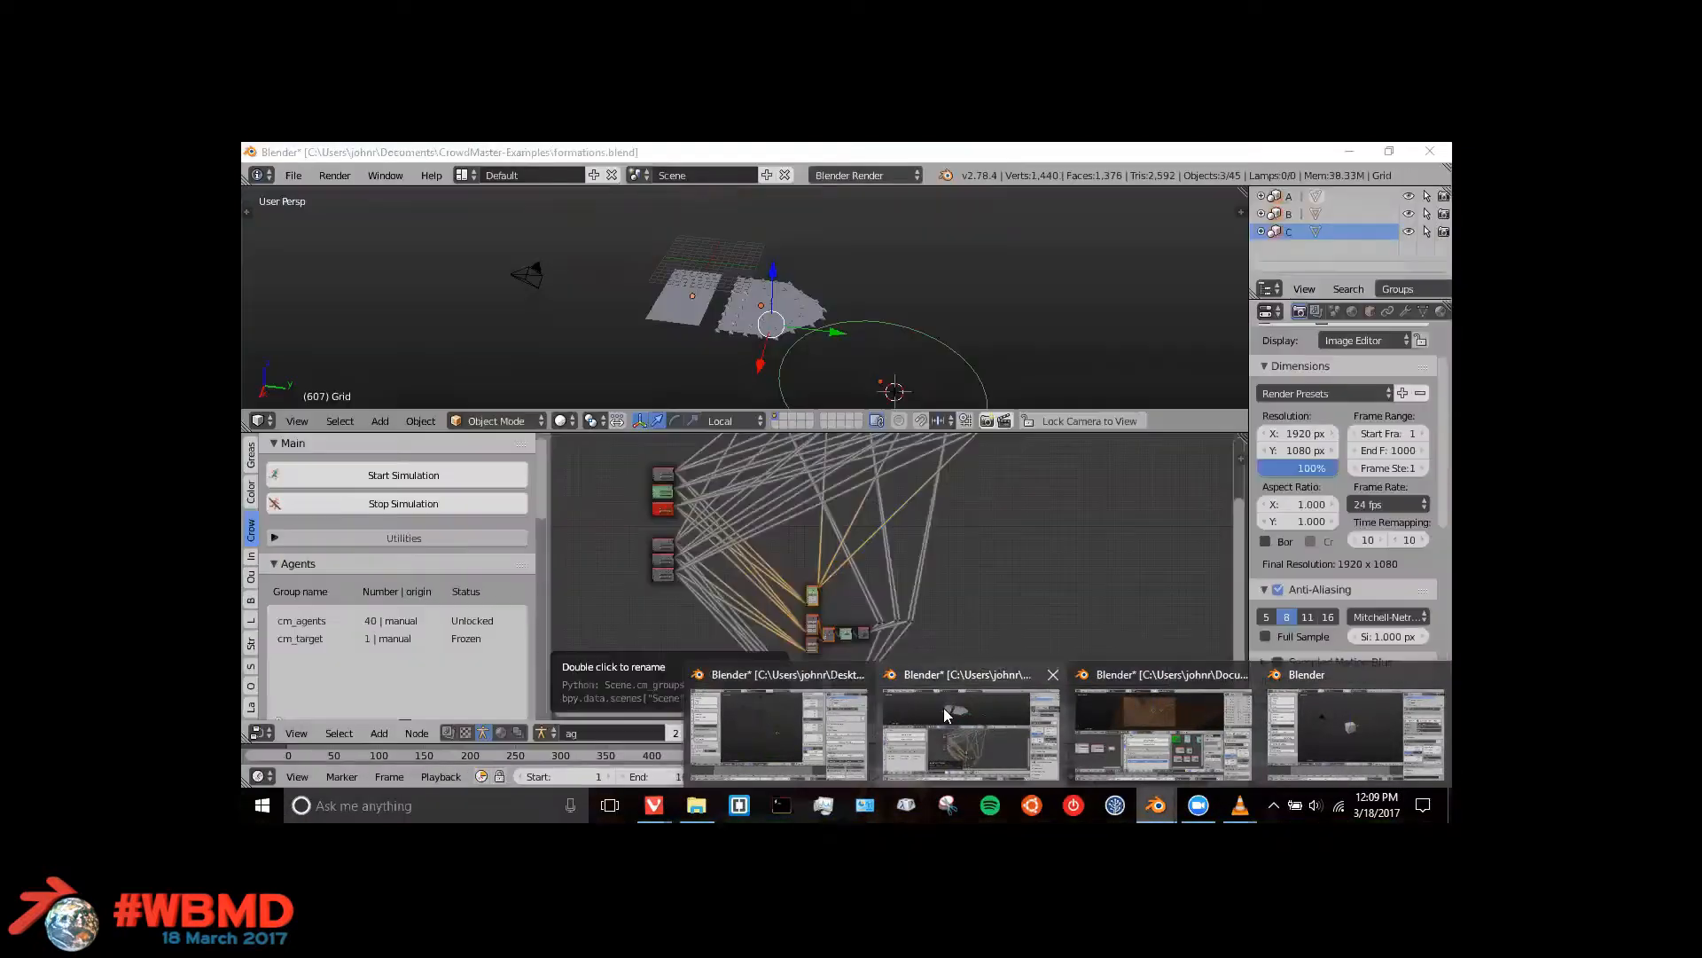
click(941, 707)
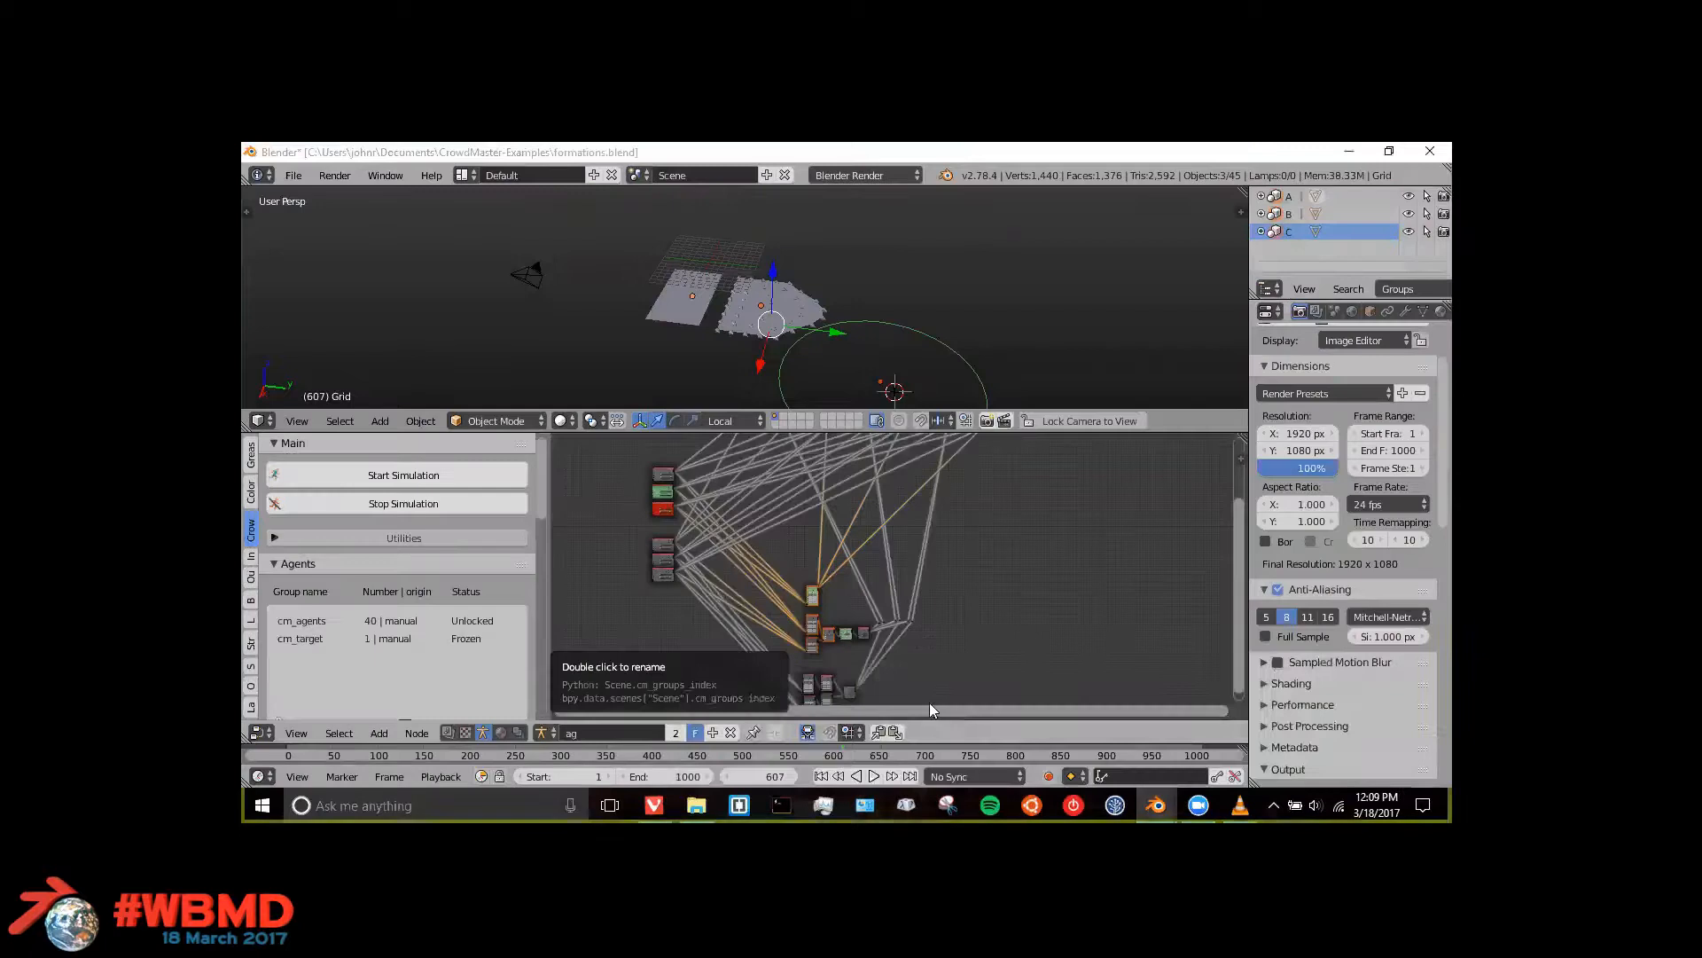
middle_drag(951, 491, 1022, 564)
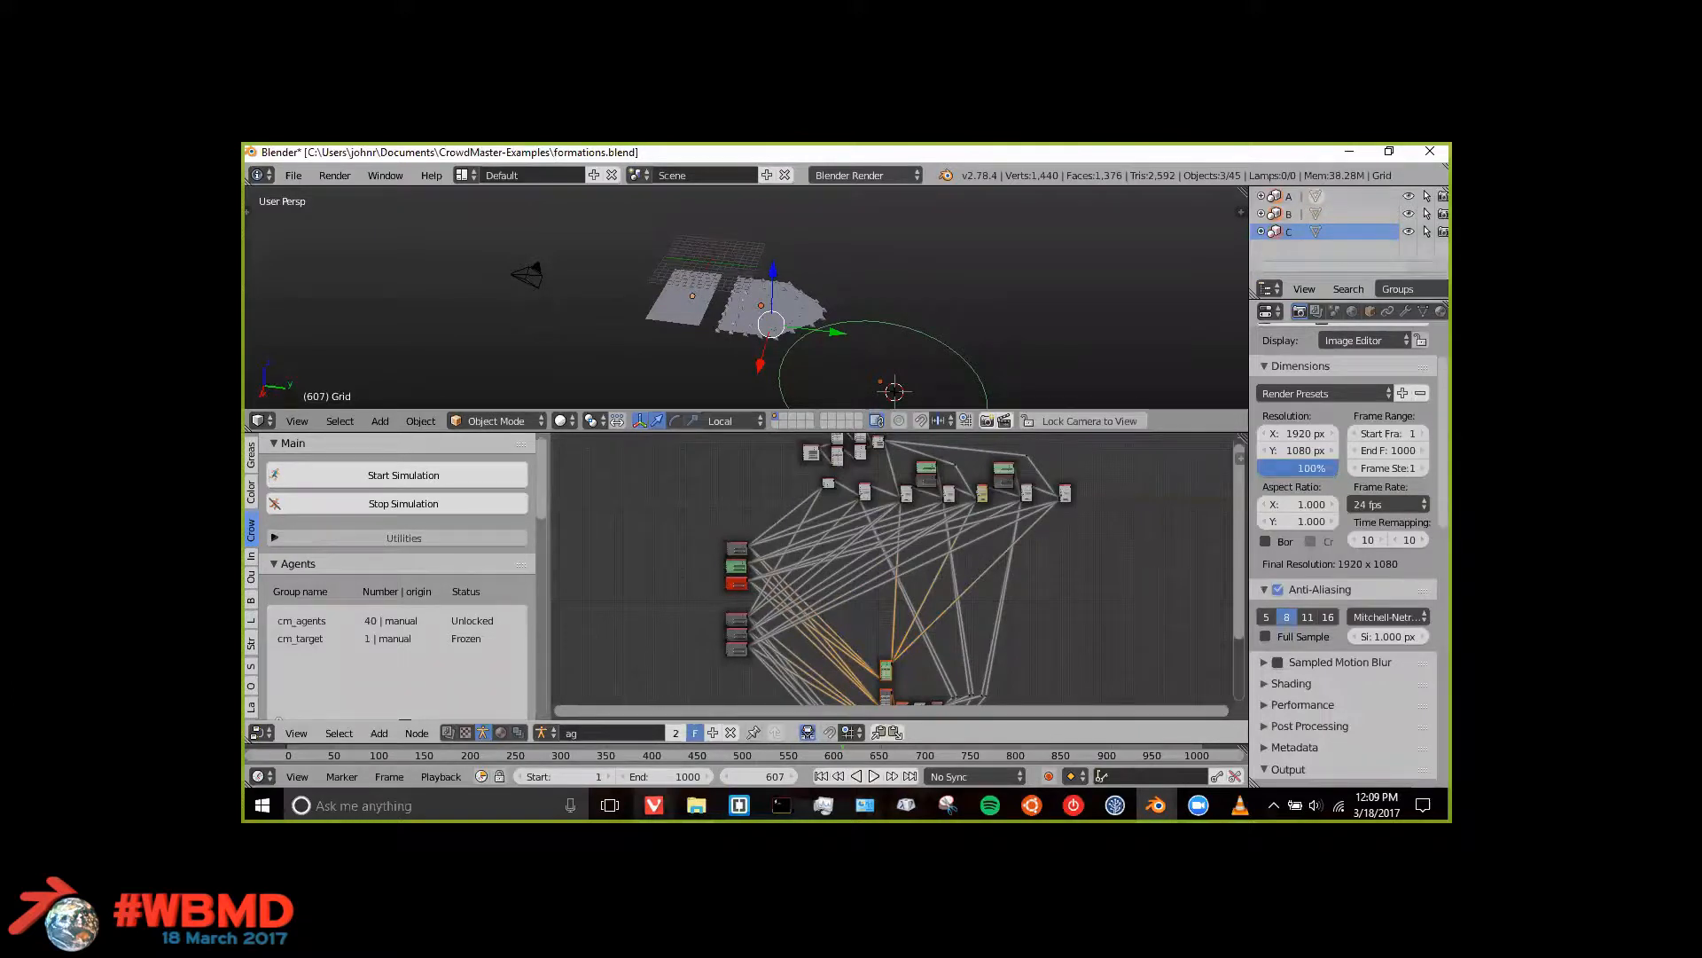
click(655, 806)
click(613, 522)
scroll(770, 337, down, 4)
middle_drag(774, 341, 776, 339)
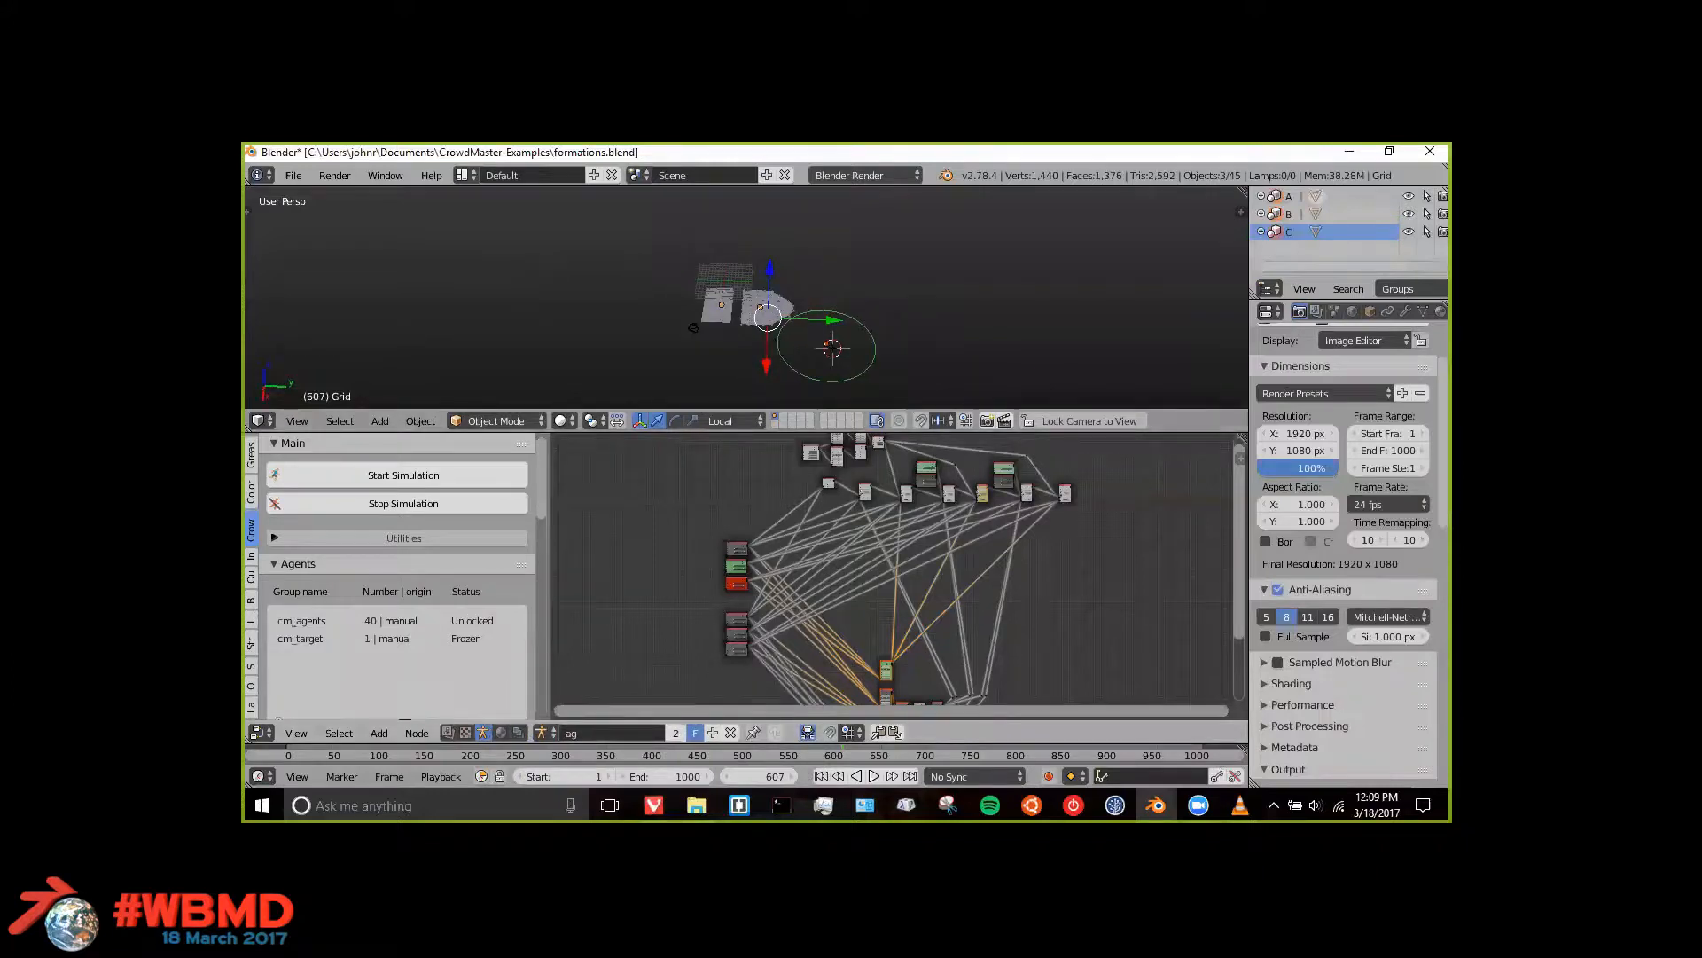
click(1156, 805)
click(619, 531)
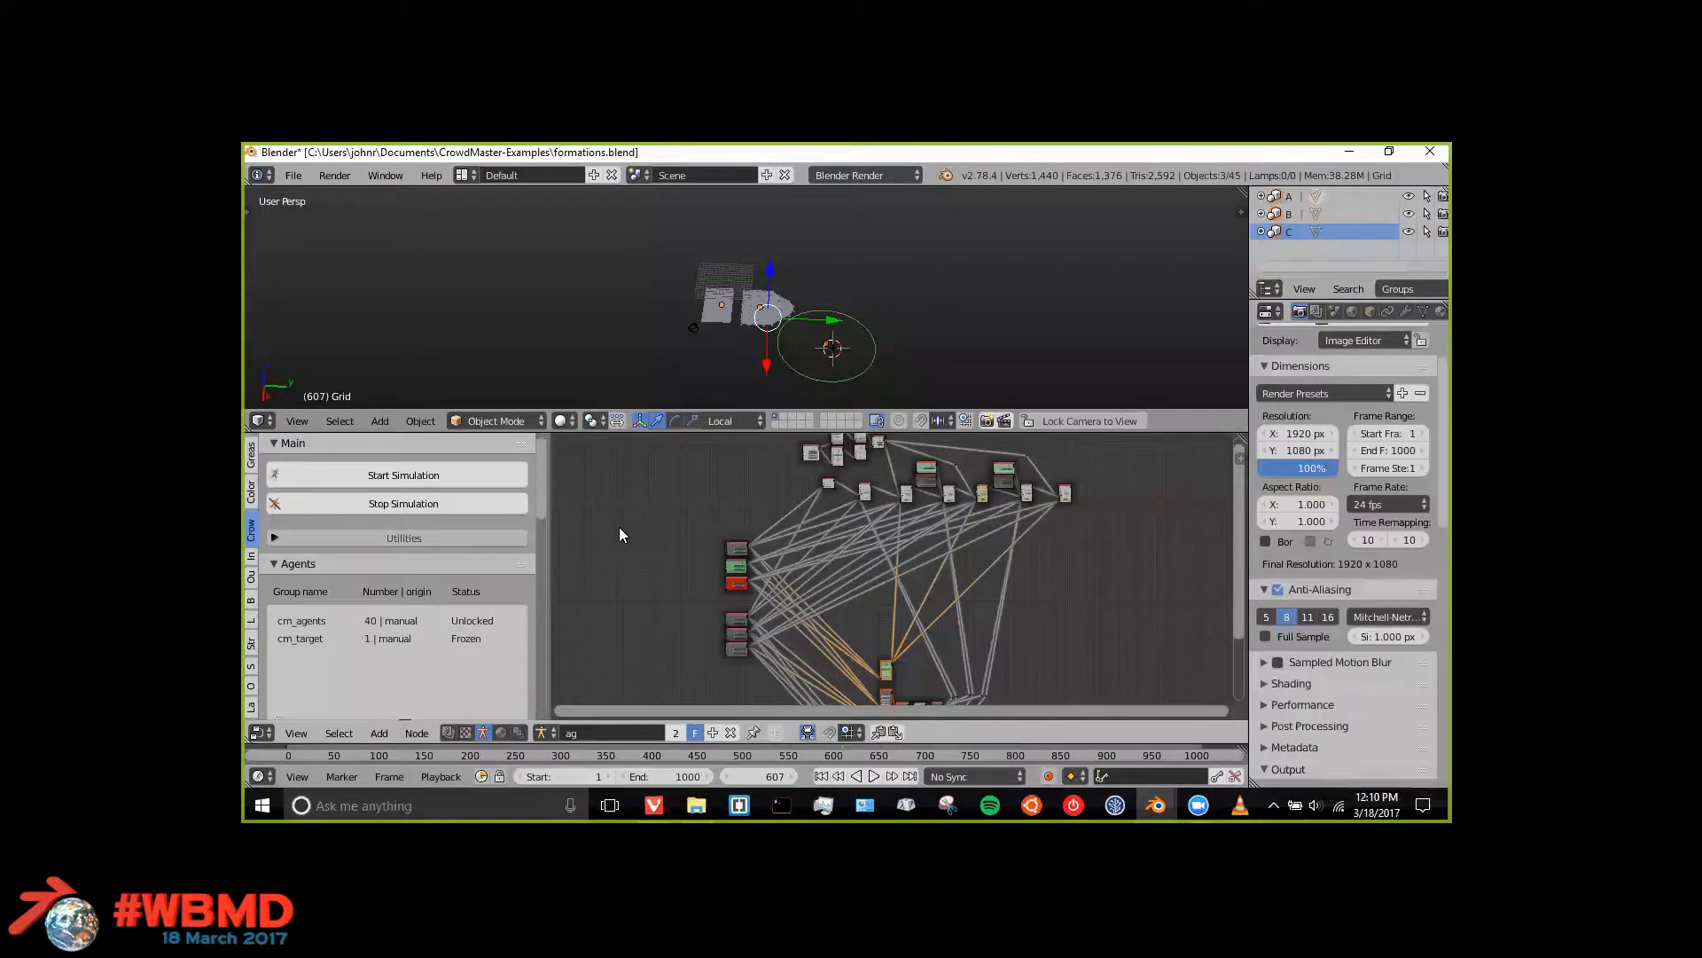
Step: Switch to the browser, open the CrowdMaster GitHub repository and look through its file list
mouse_move(653, 803)
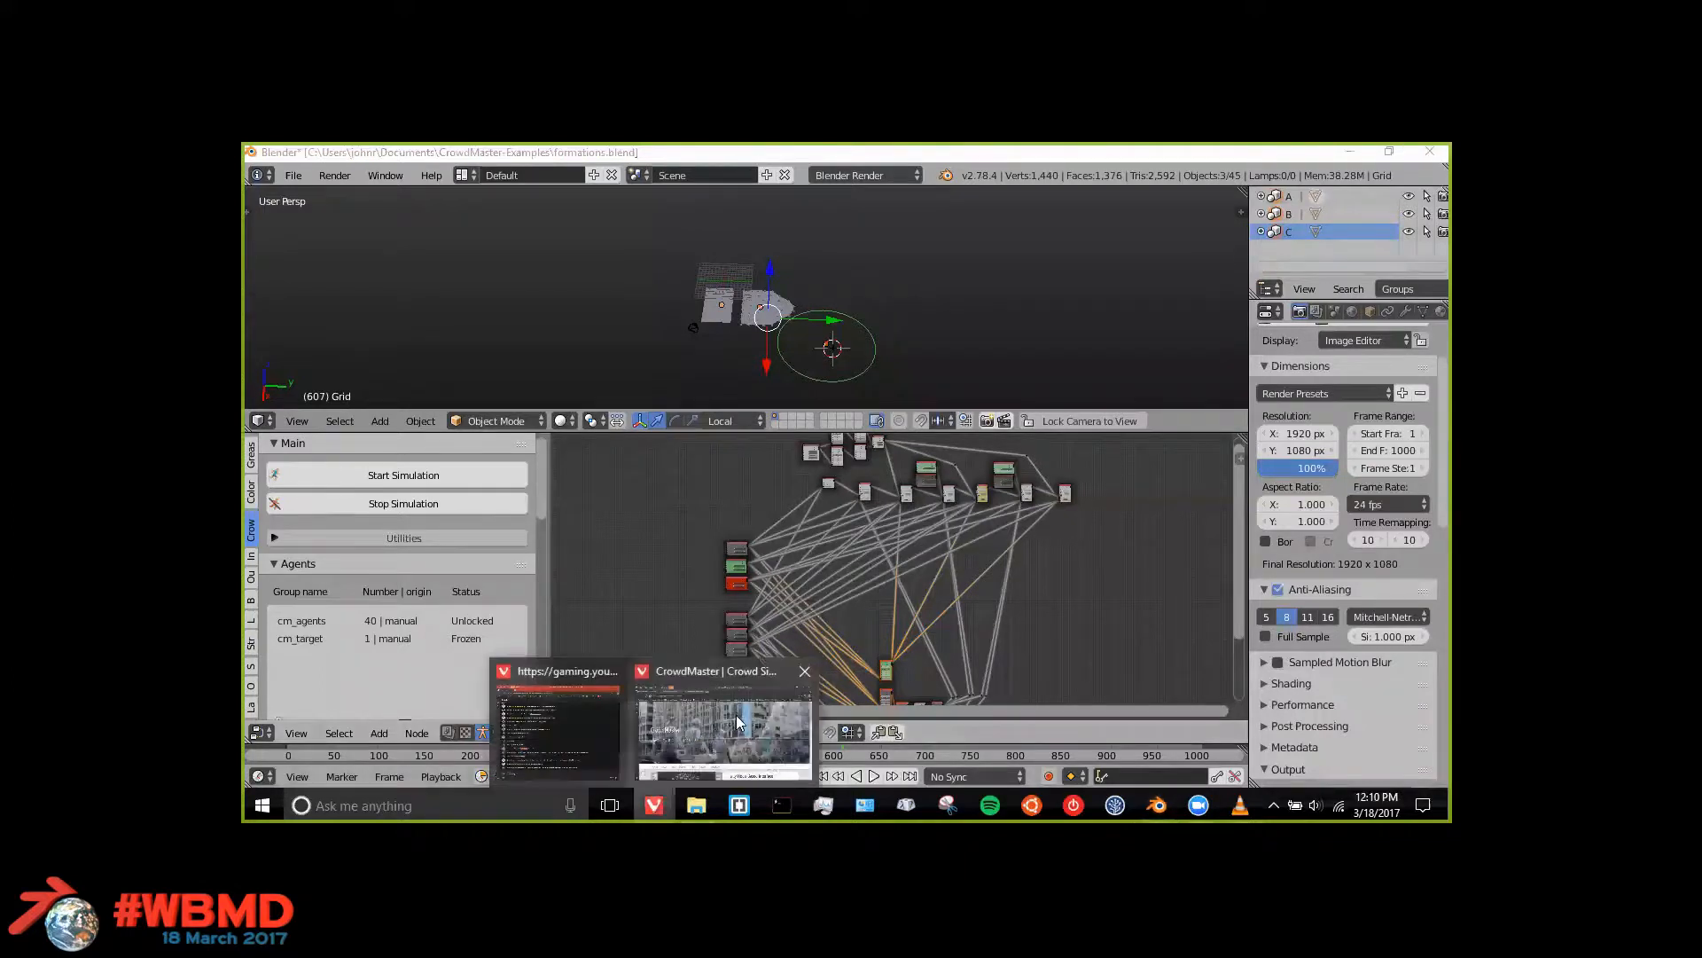
click(736, 715)
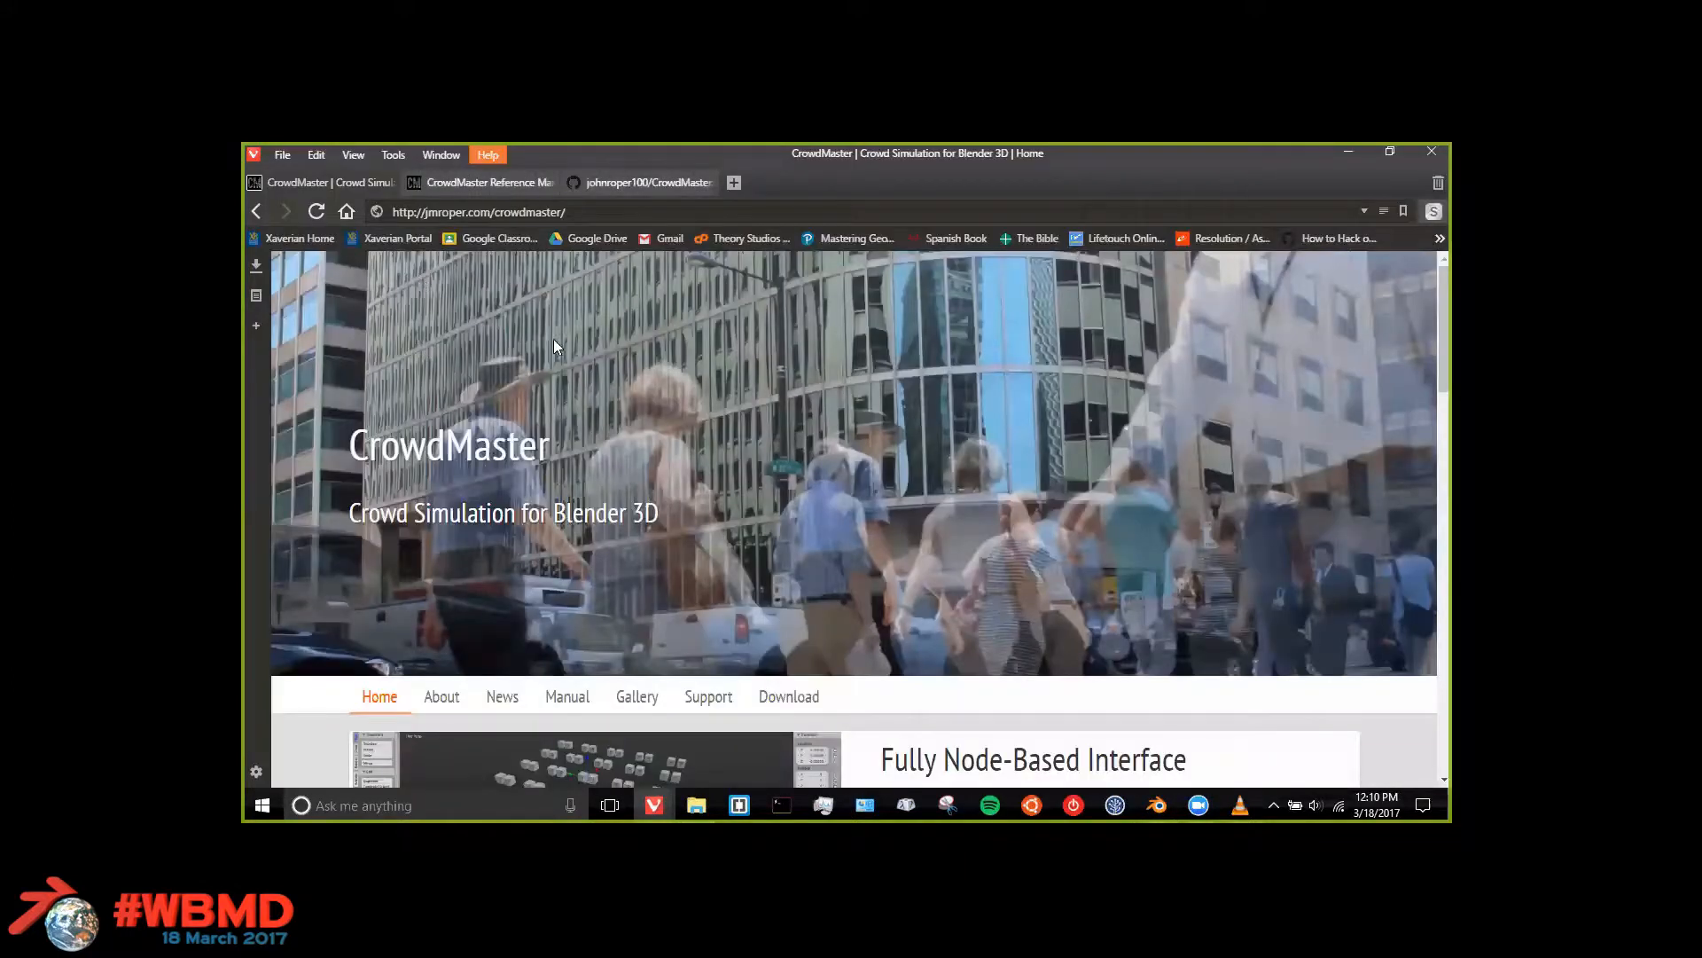
click(606, 182)
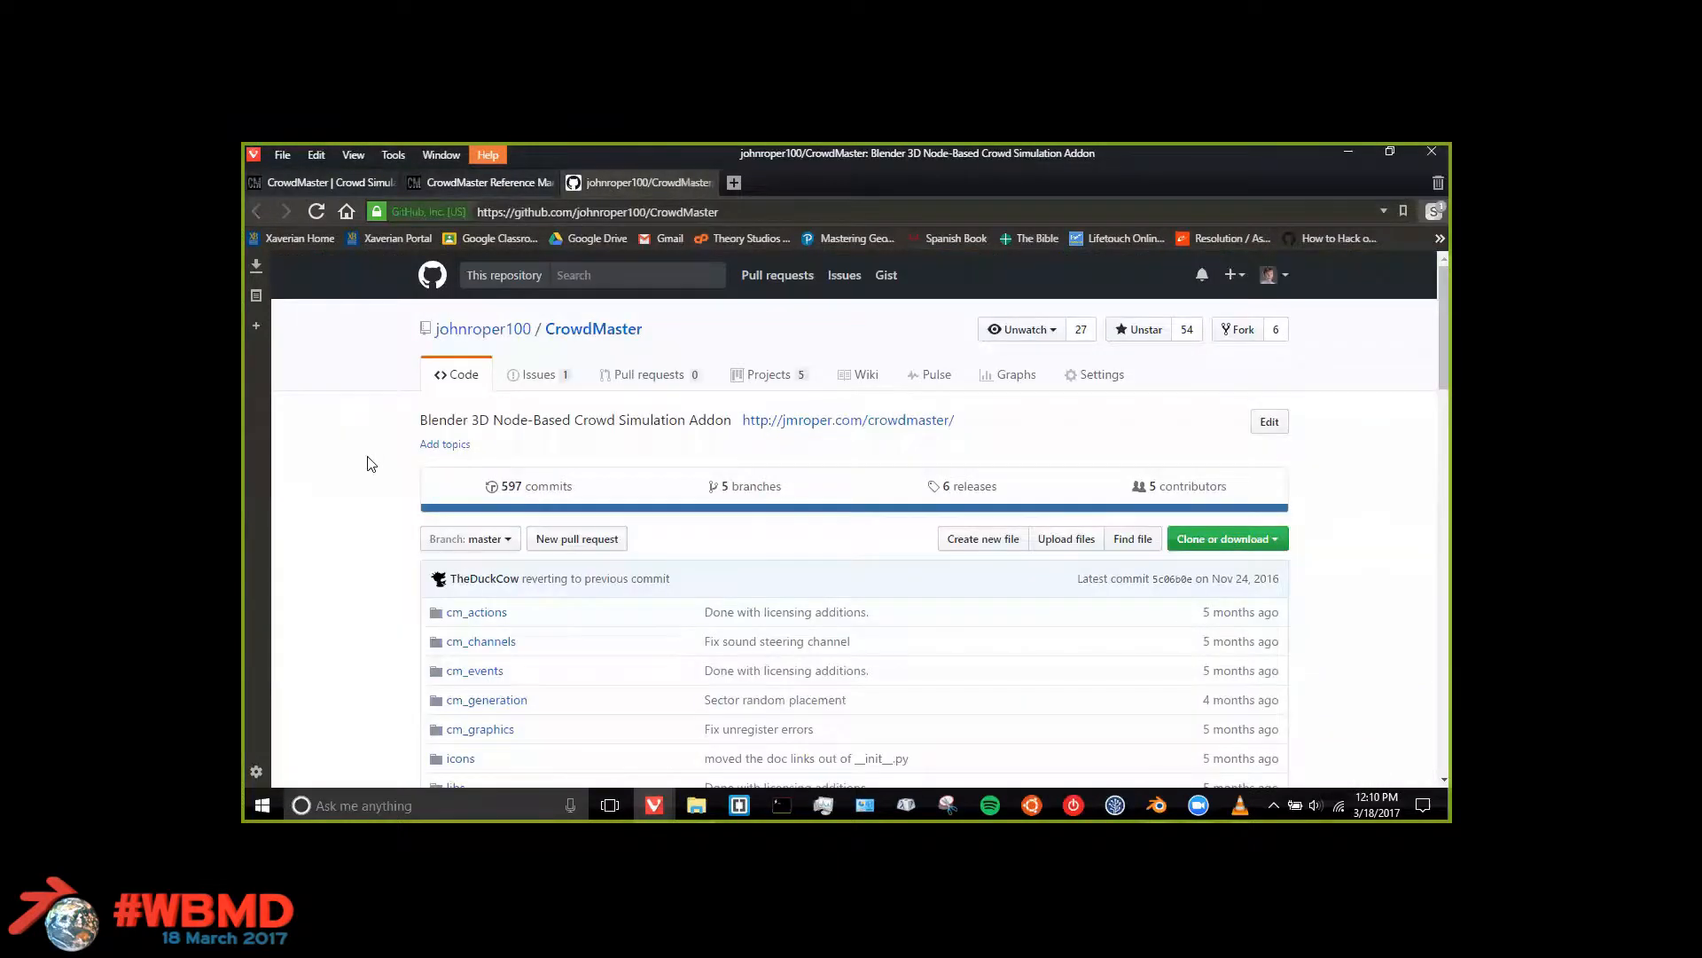
scroll(371, 464, down, 1)
scroll(371, 464, down, 3)
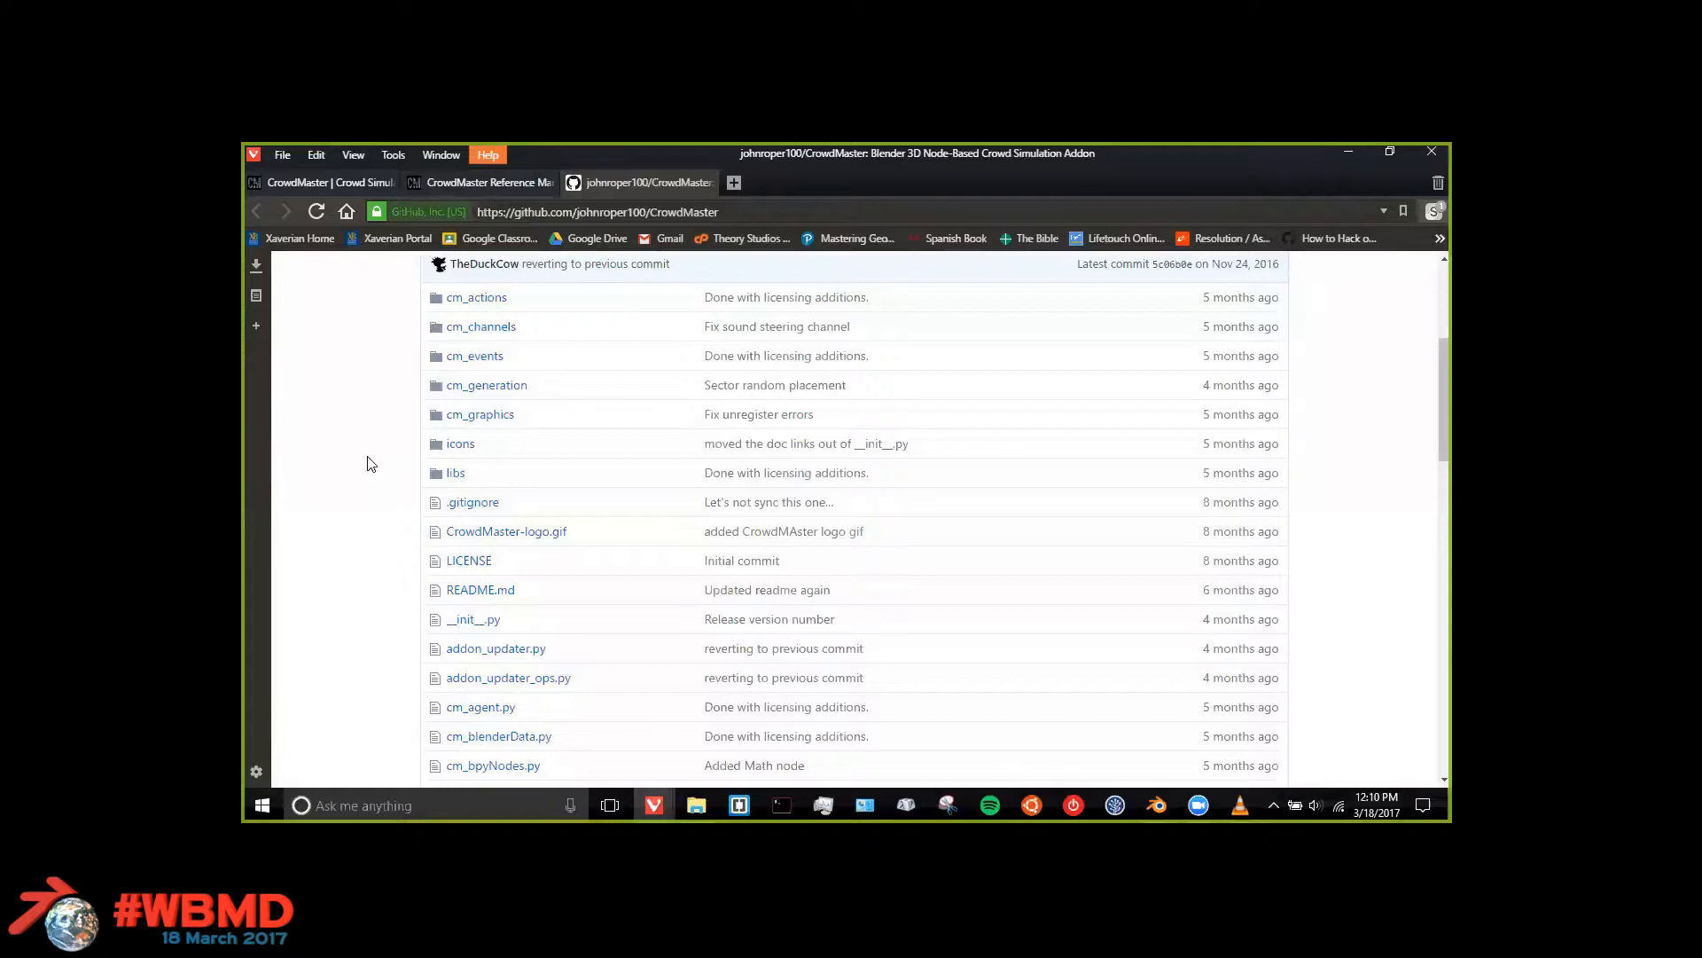
scroll(371, 464, up, 4)
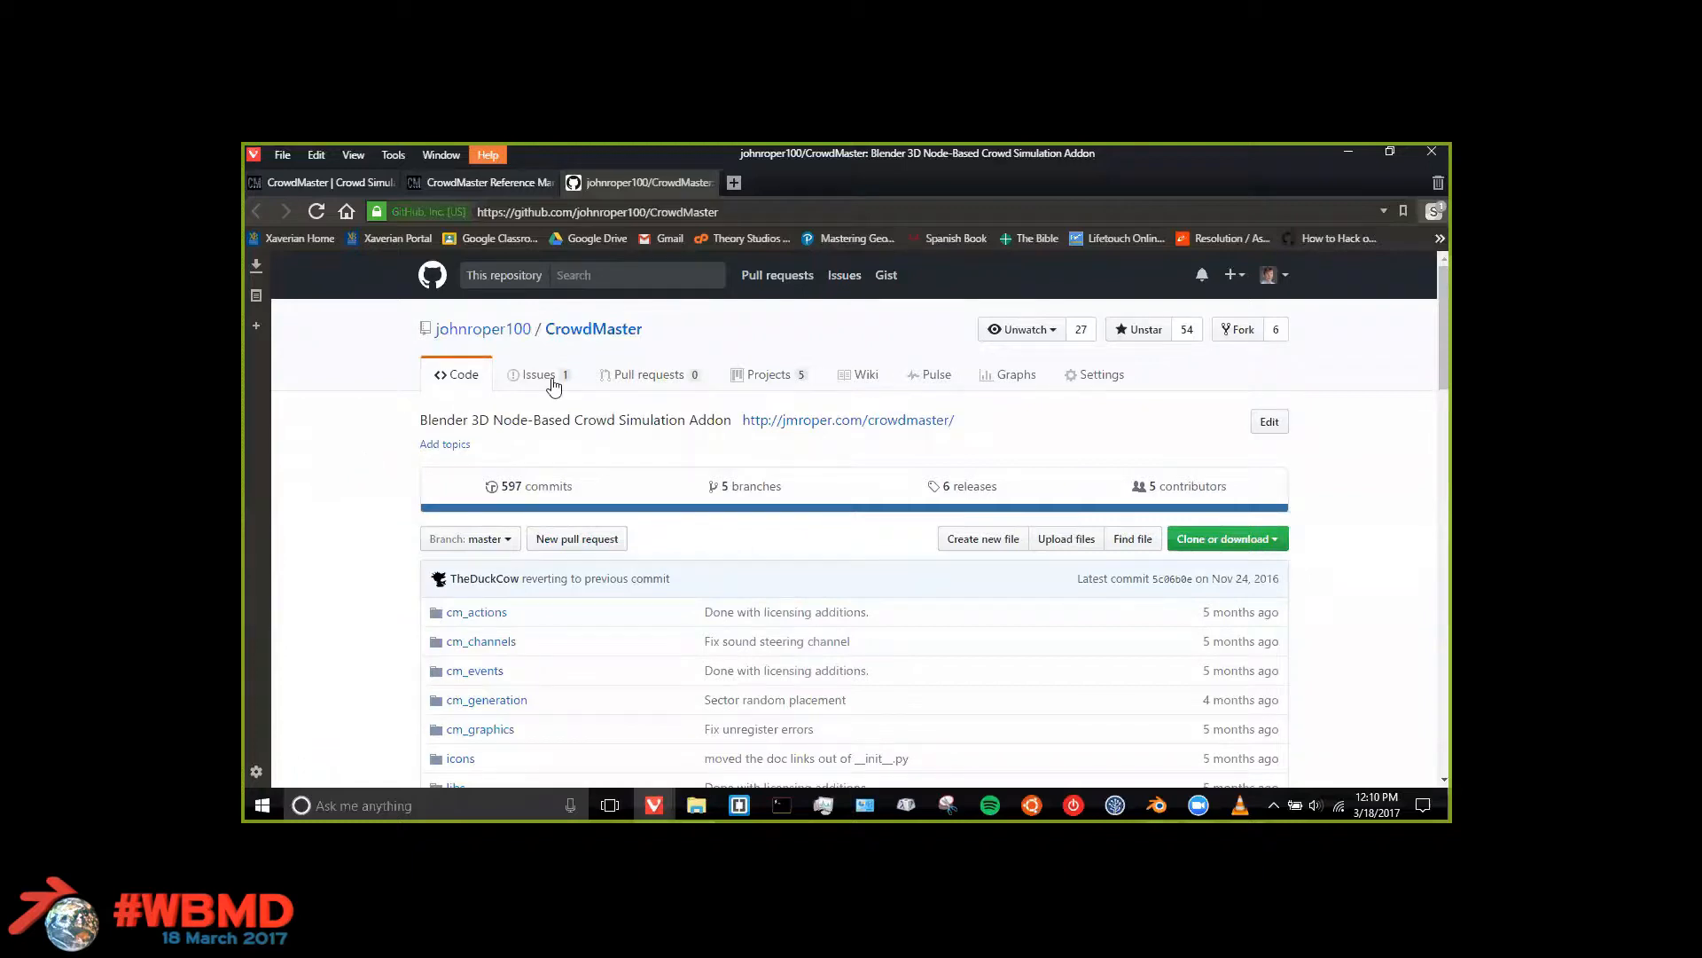
Step: View the CrowdMaster repository's open issues and look through its open projects, from Agent Generation to Rigid Bodies
key(g)
key(i)
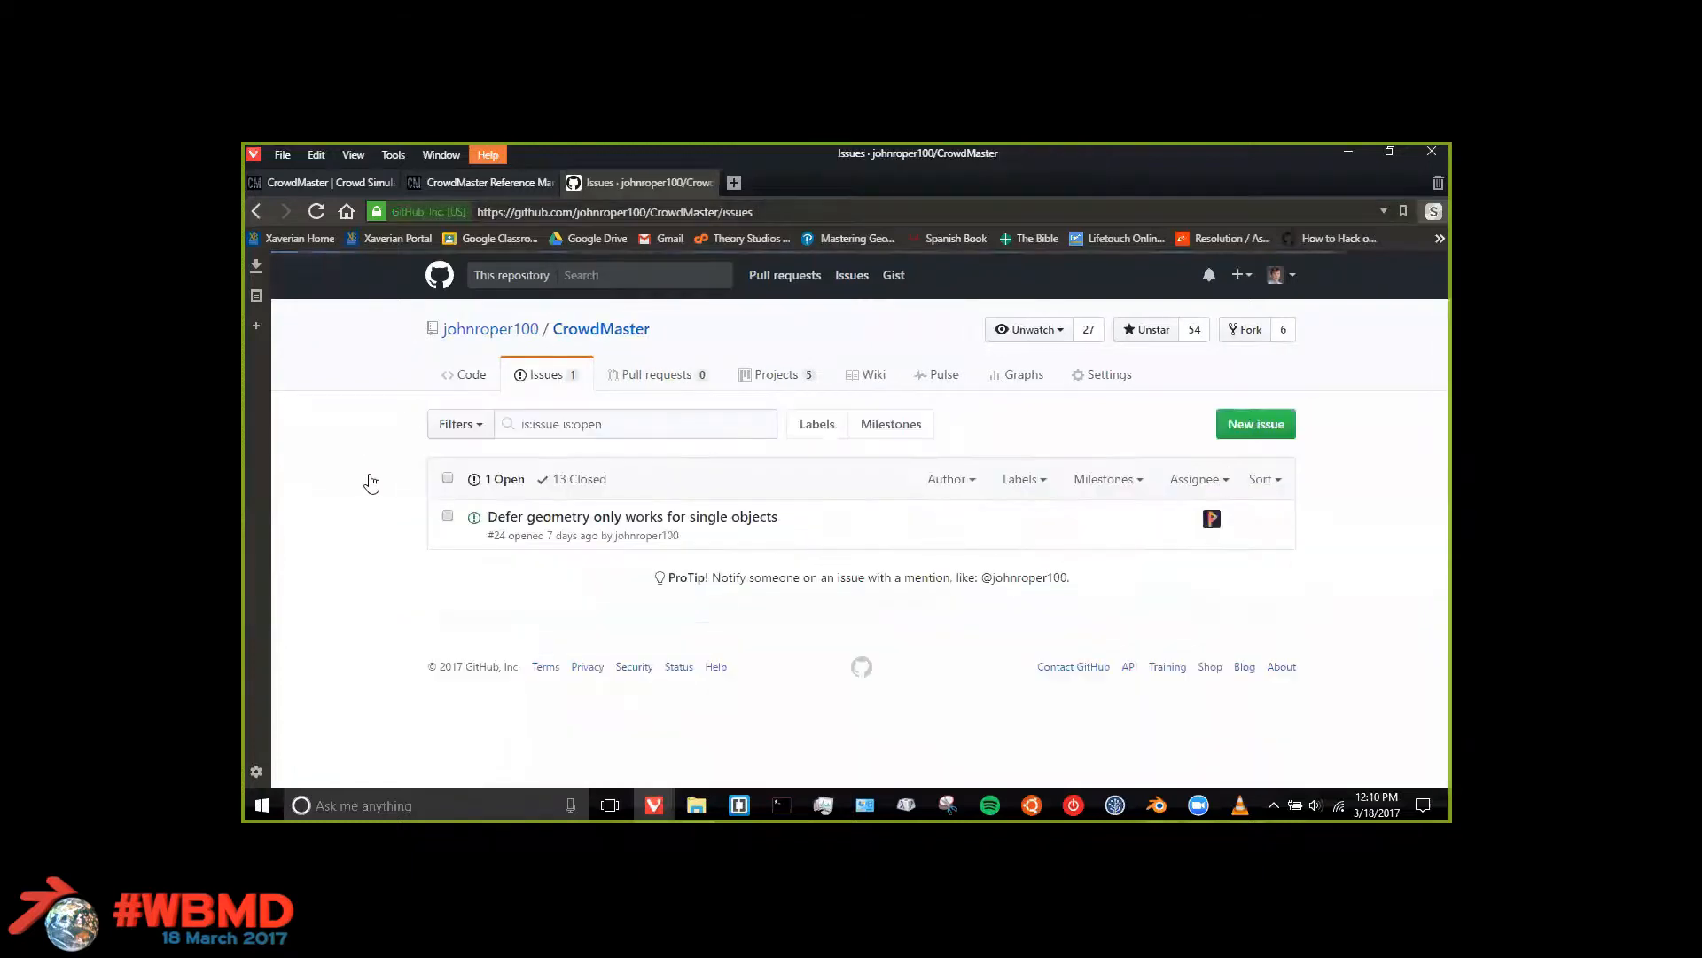
click(794, 380)
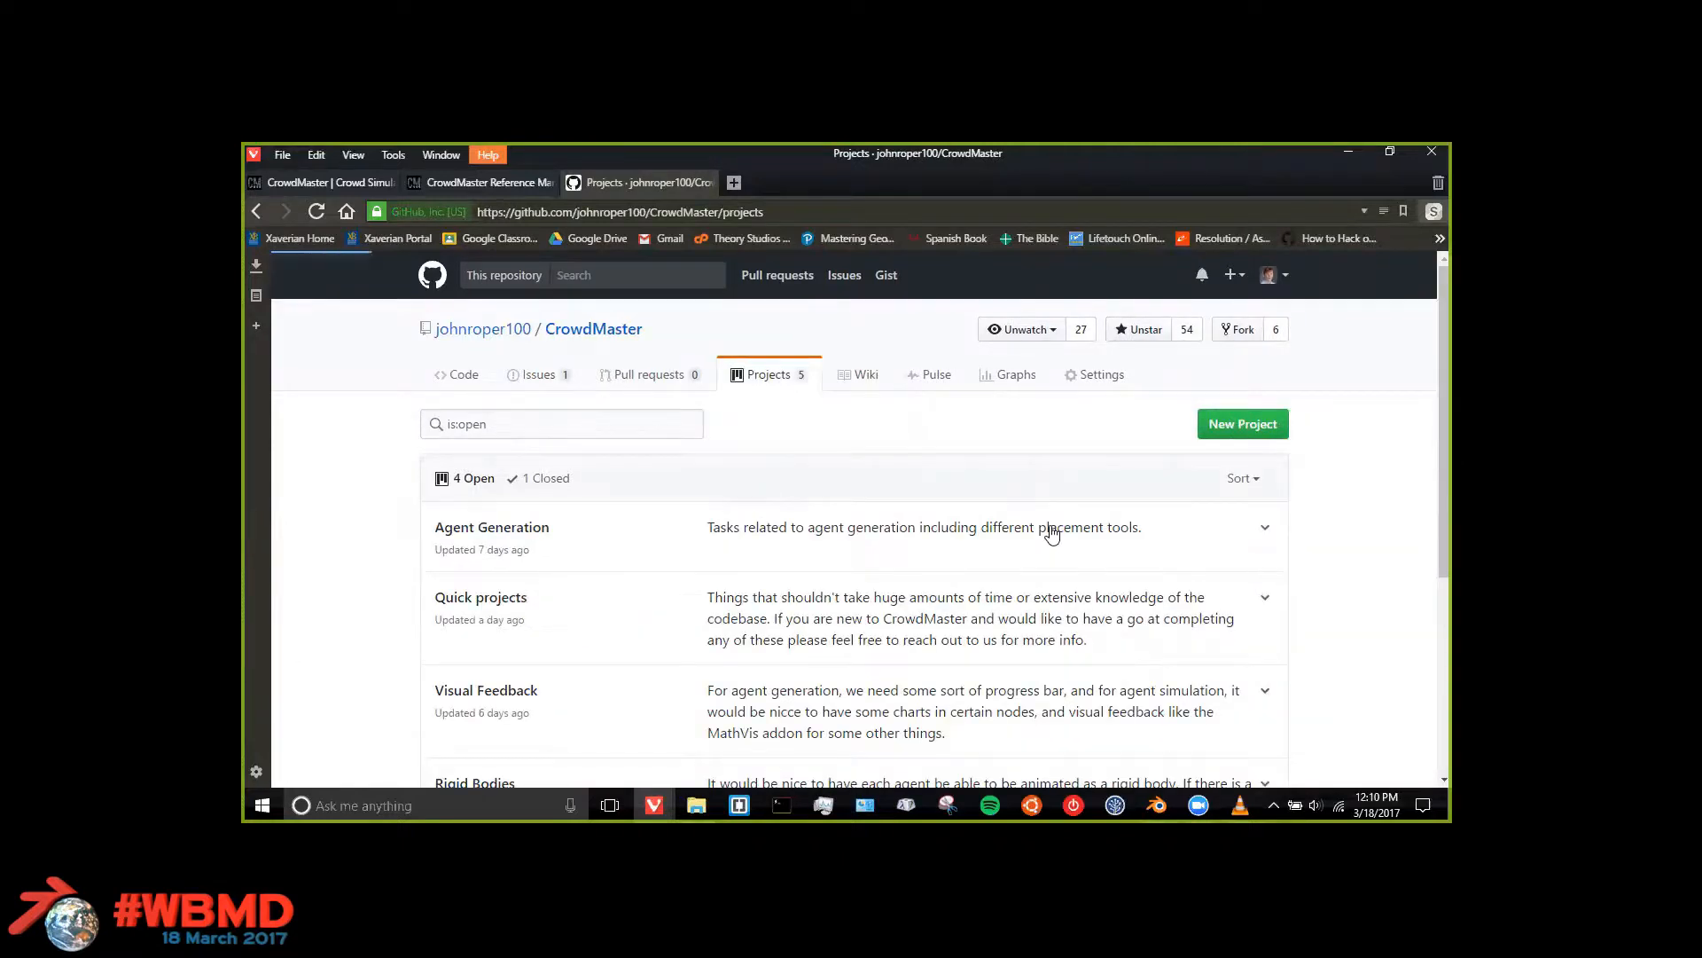
scroll(1052, 532, down, 4)
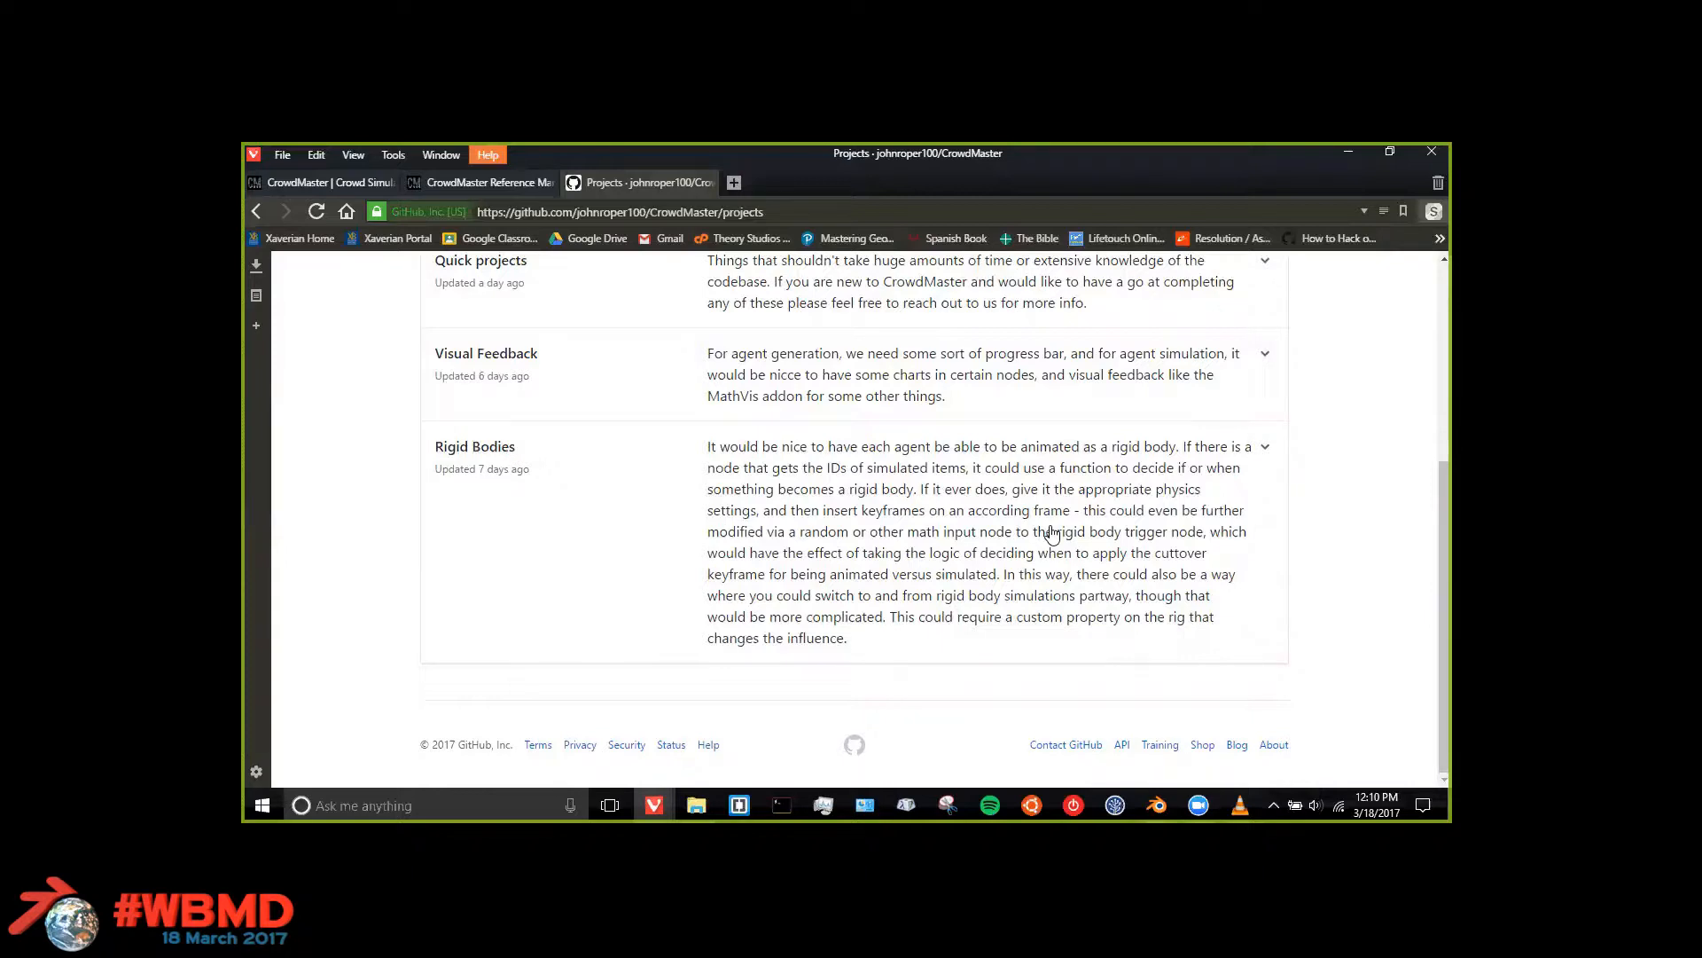
scroll(378, 523, up, 4)
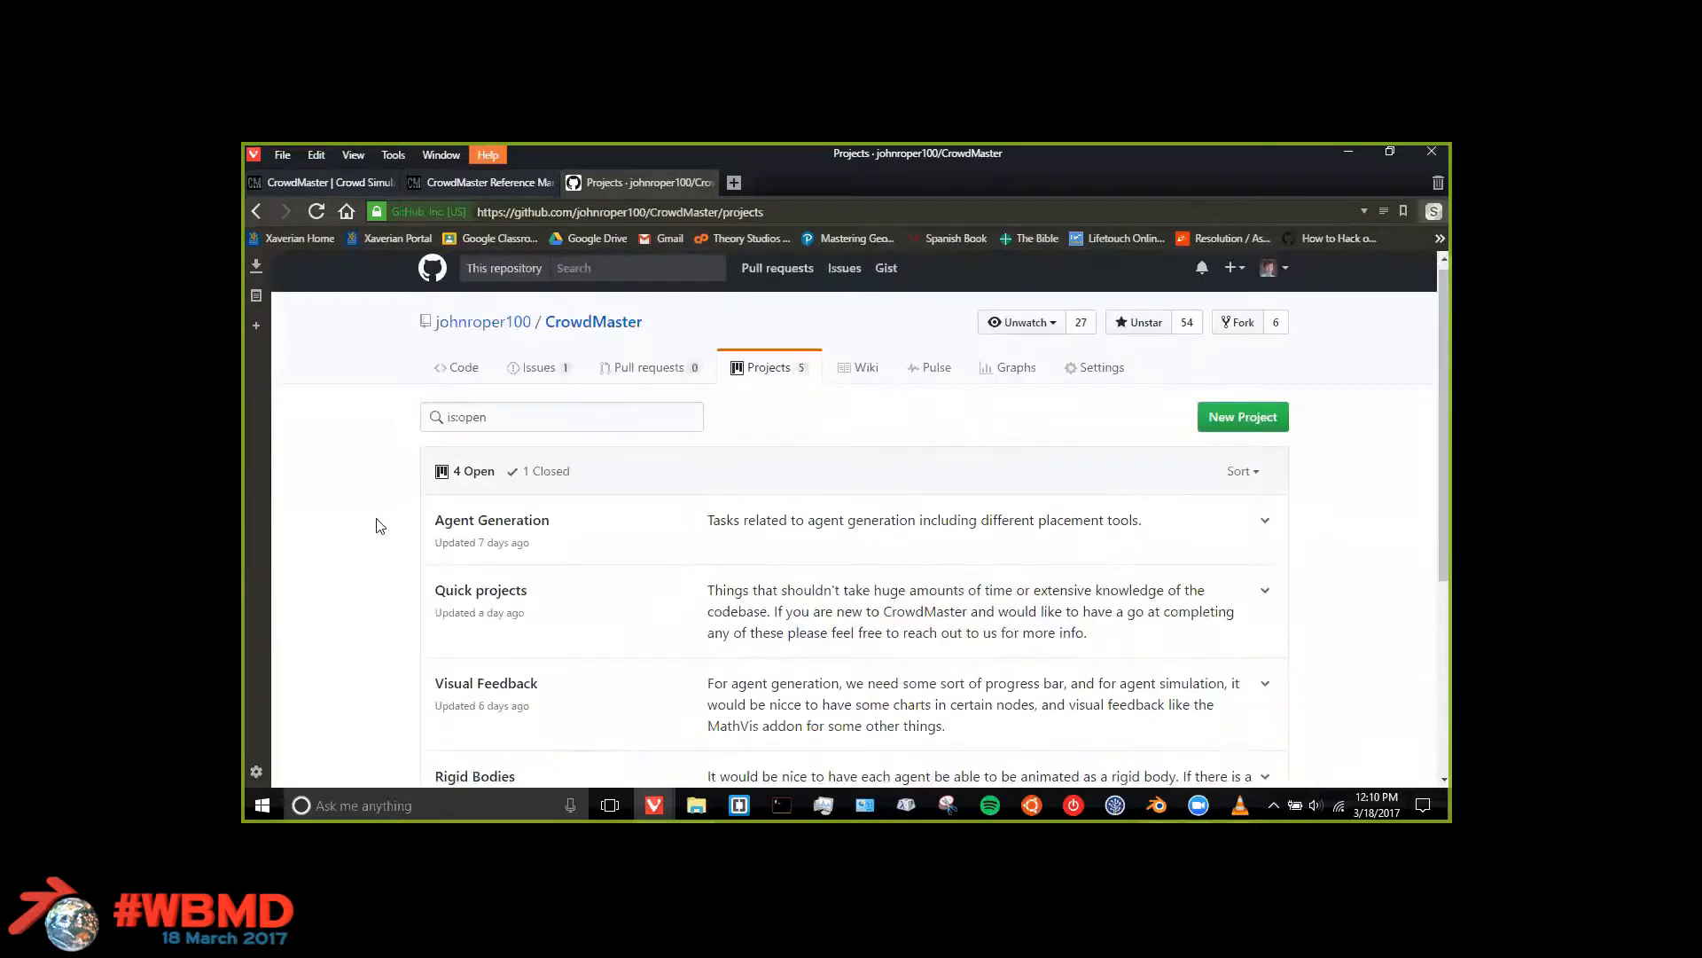
scroll(381, 570, down, 3)
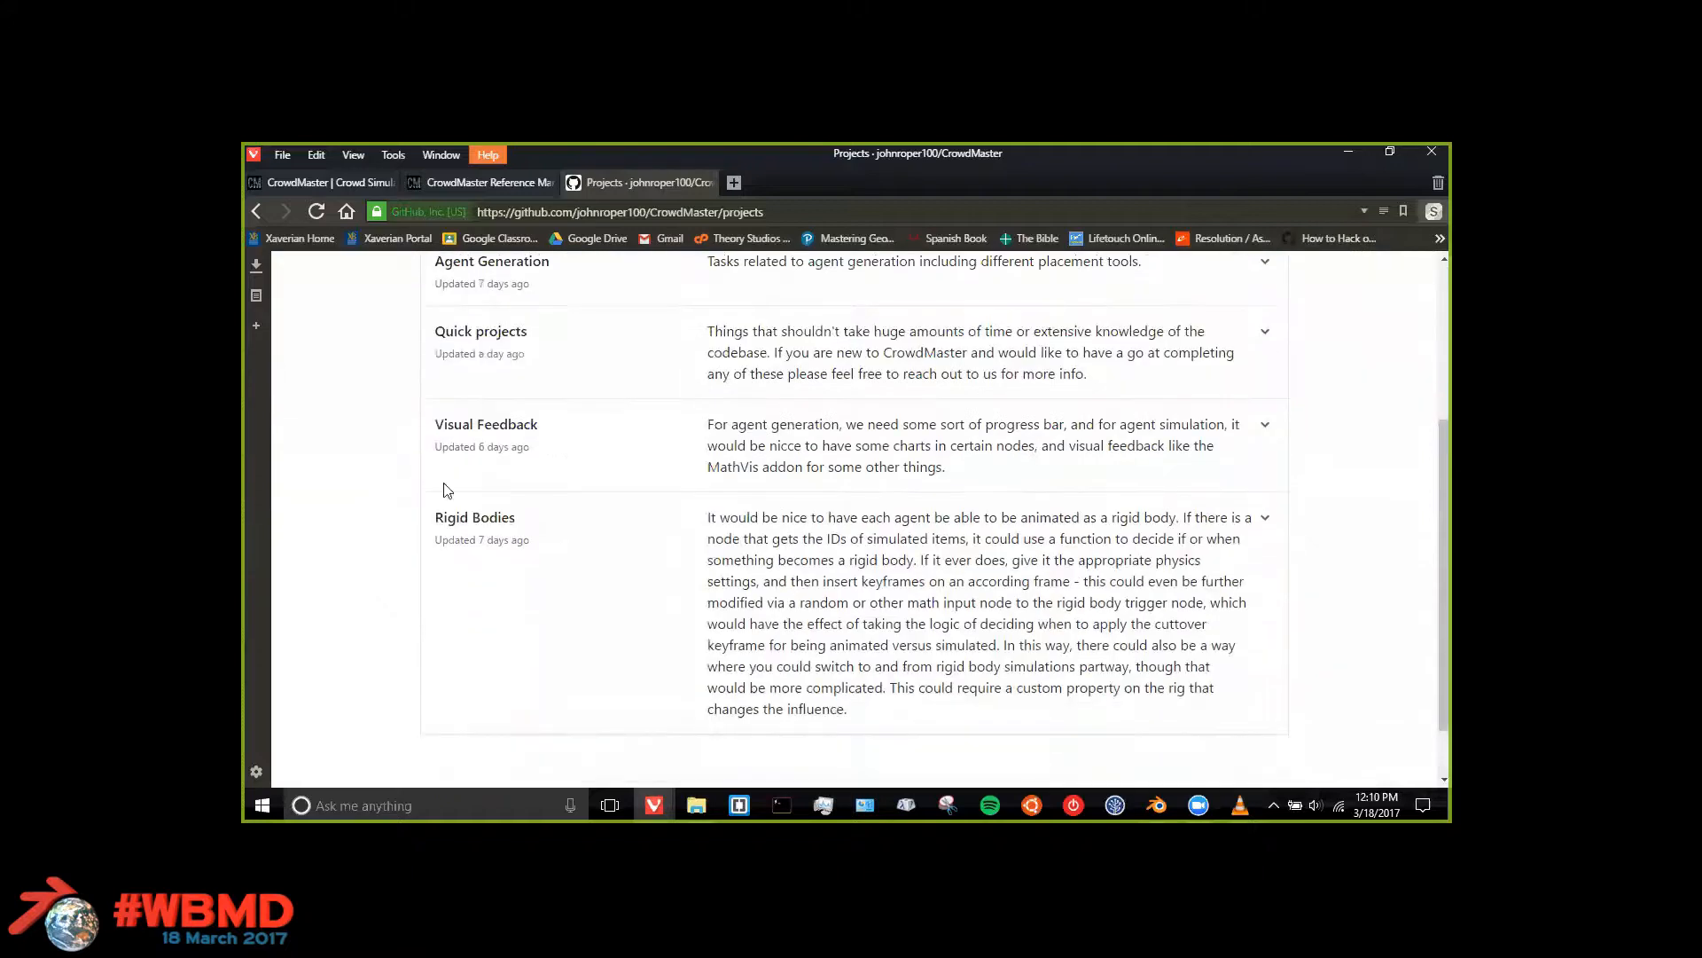
click(479, 432)
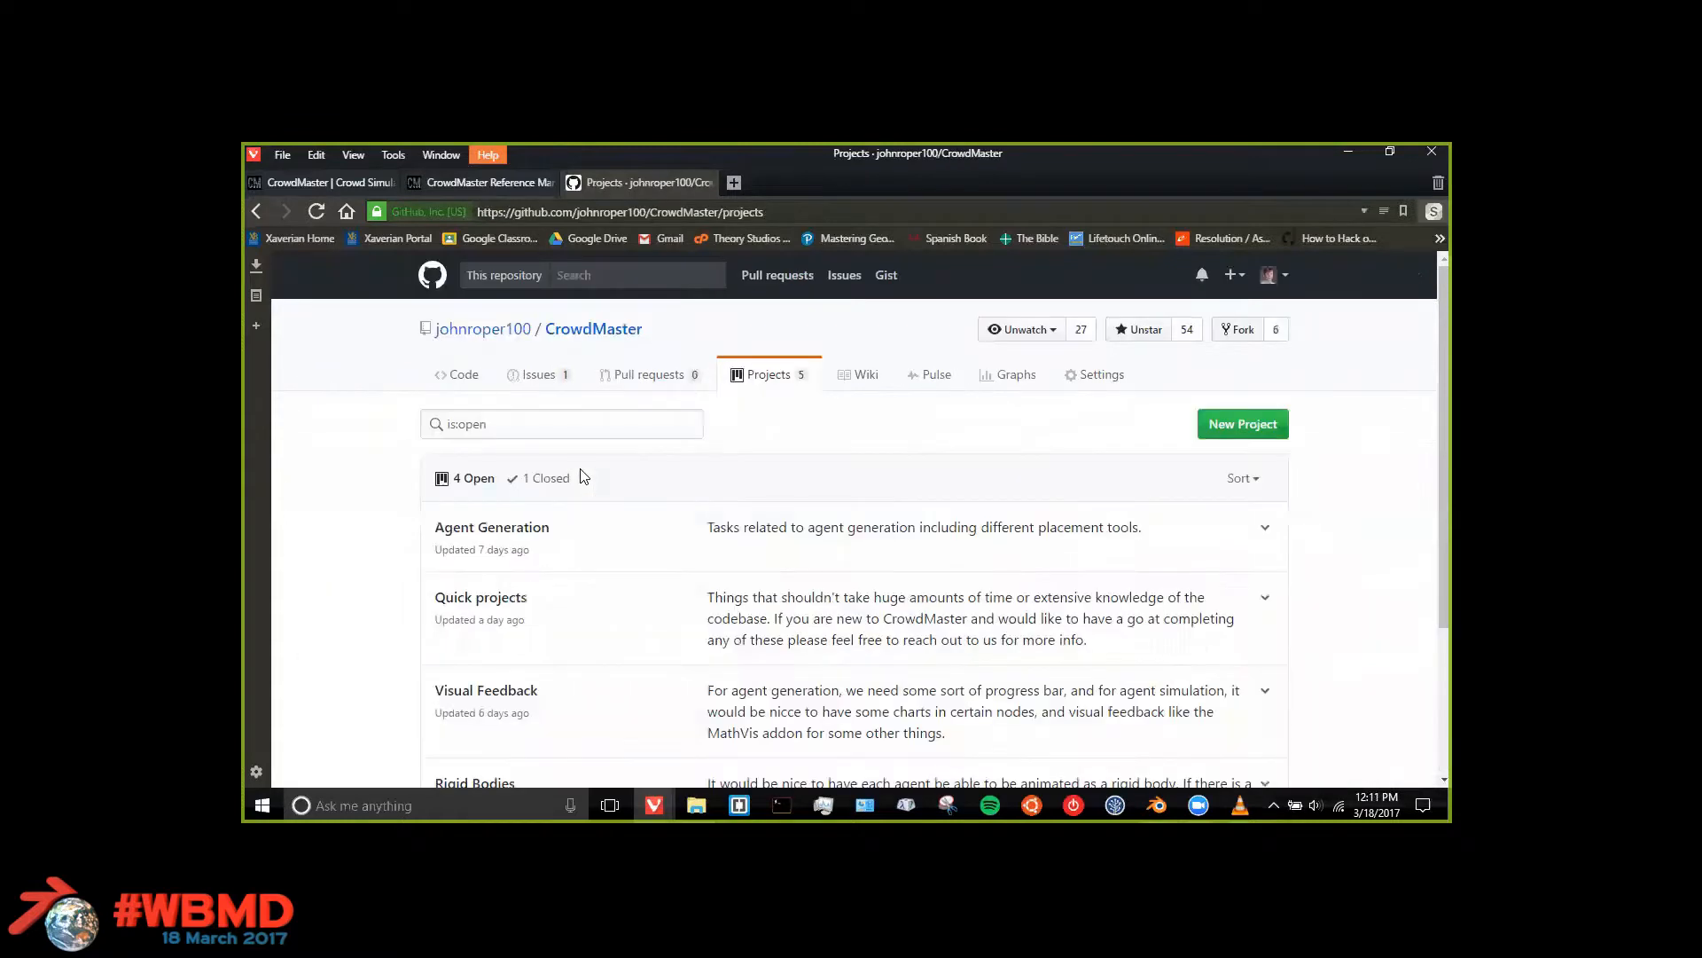
scroll(410, 551, down, 3)
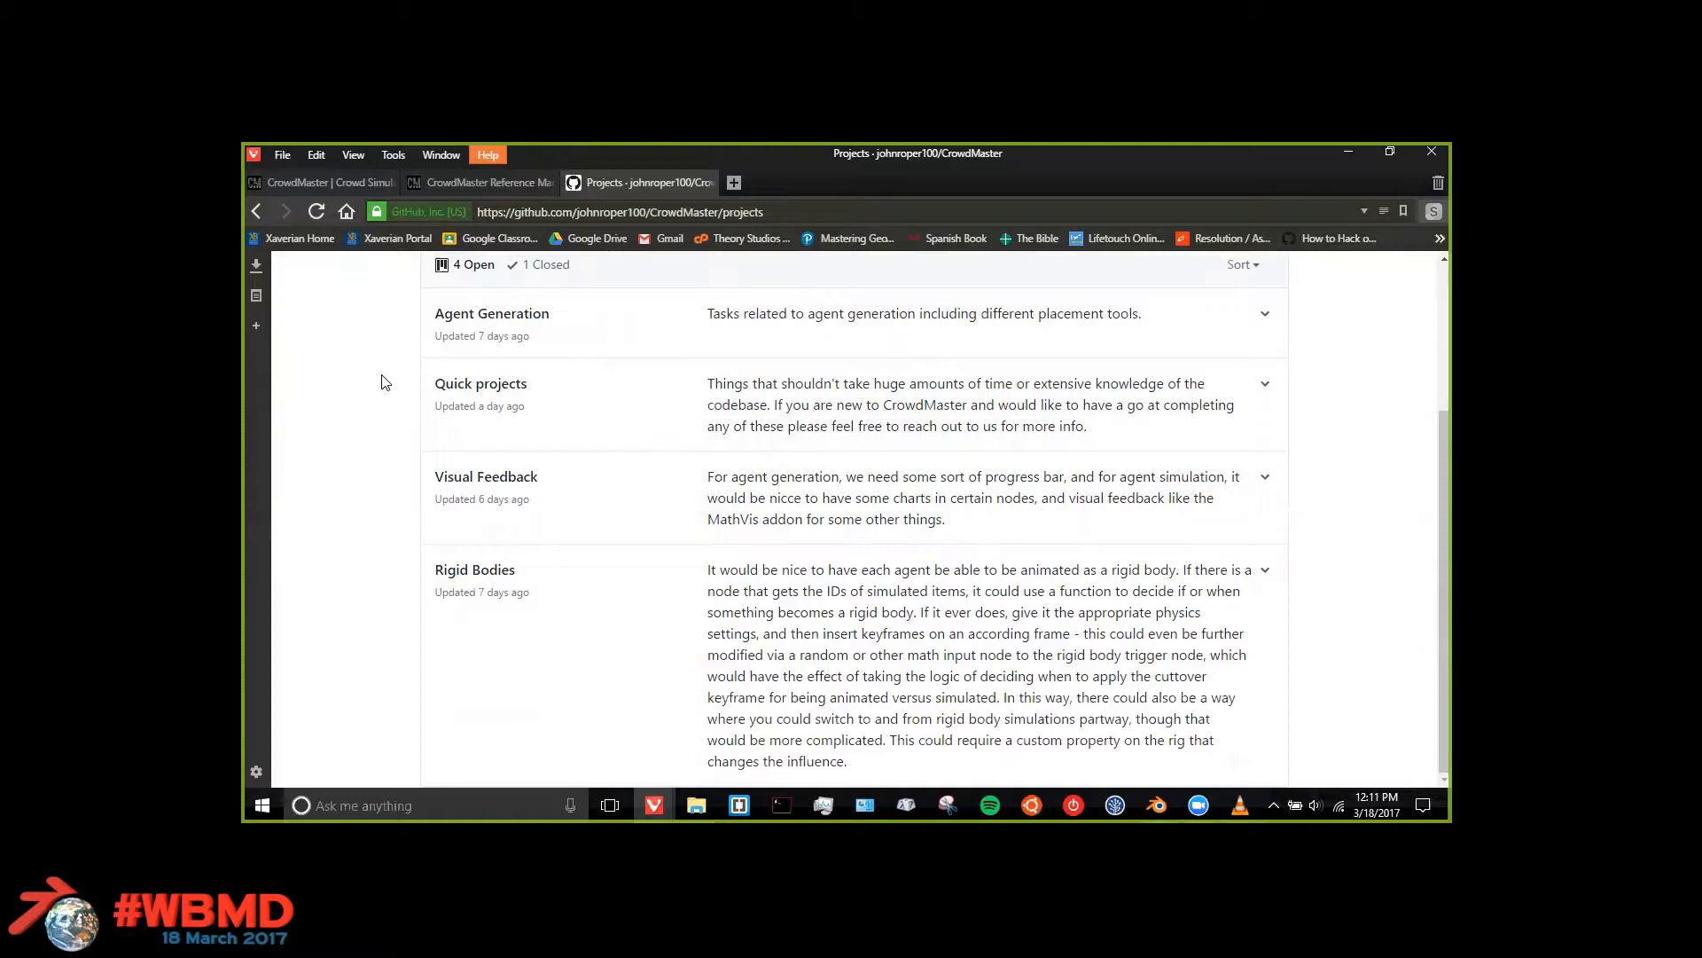
scroll(697, 354, up, 3)
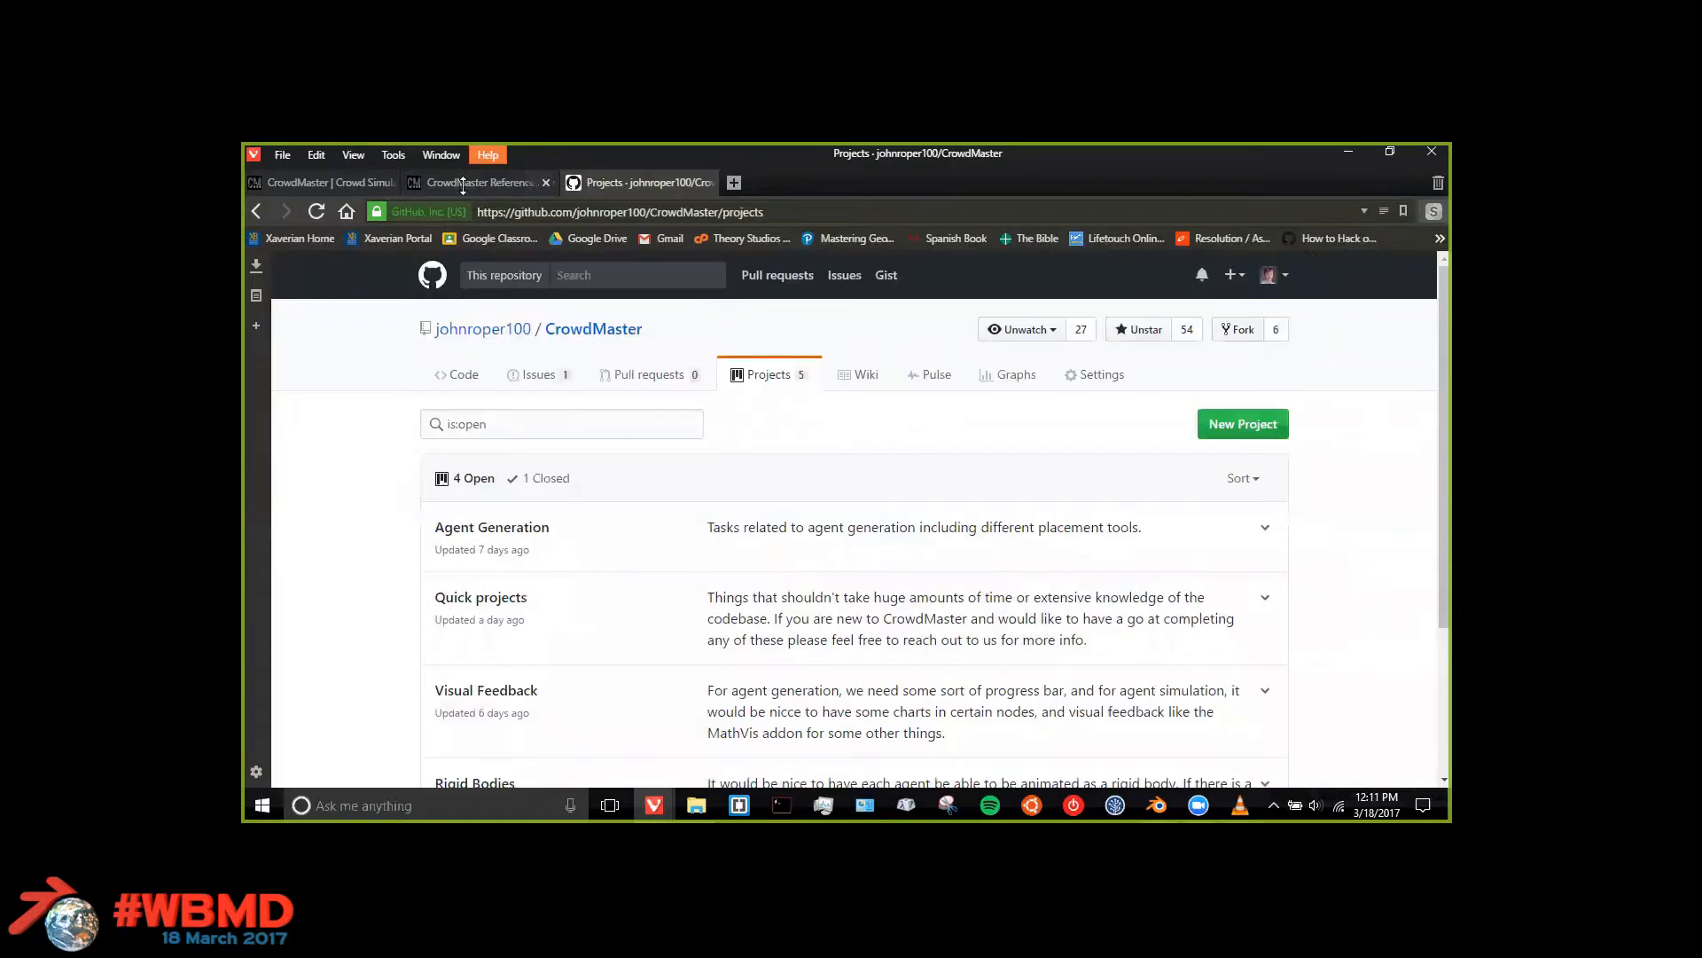
Step: Return to the CrowdMaster website's home page and highlight its web address
click(331, 181)
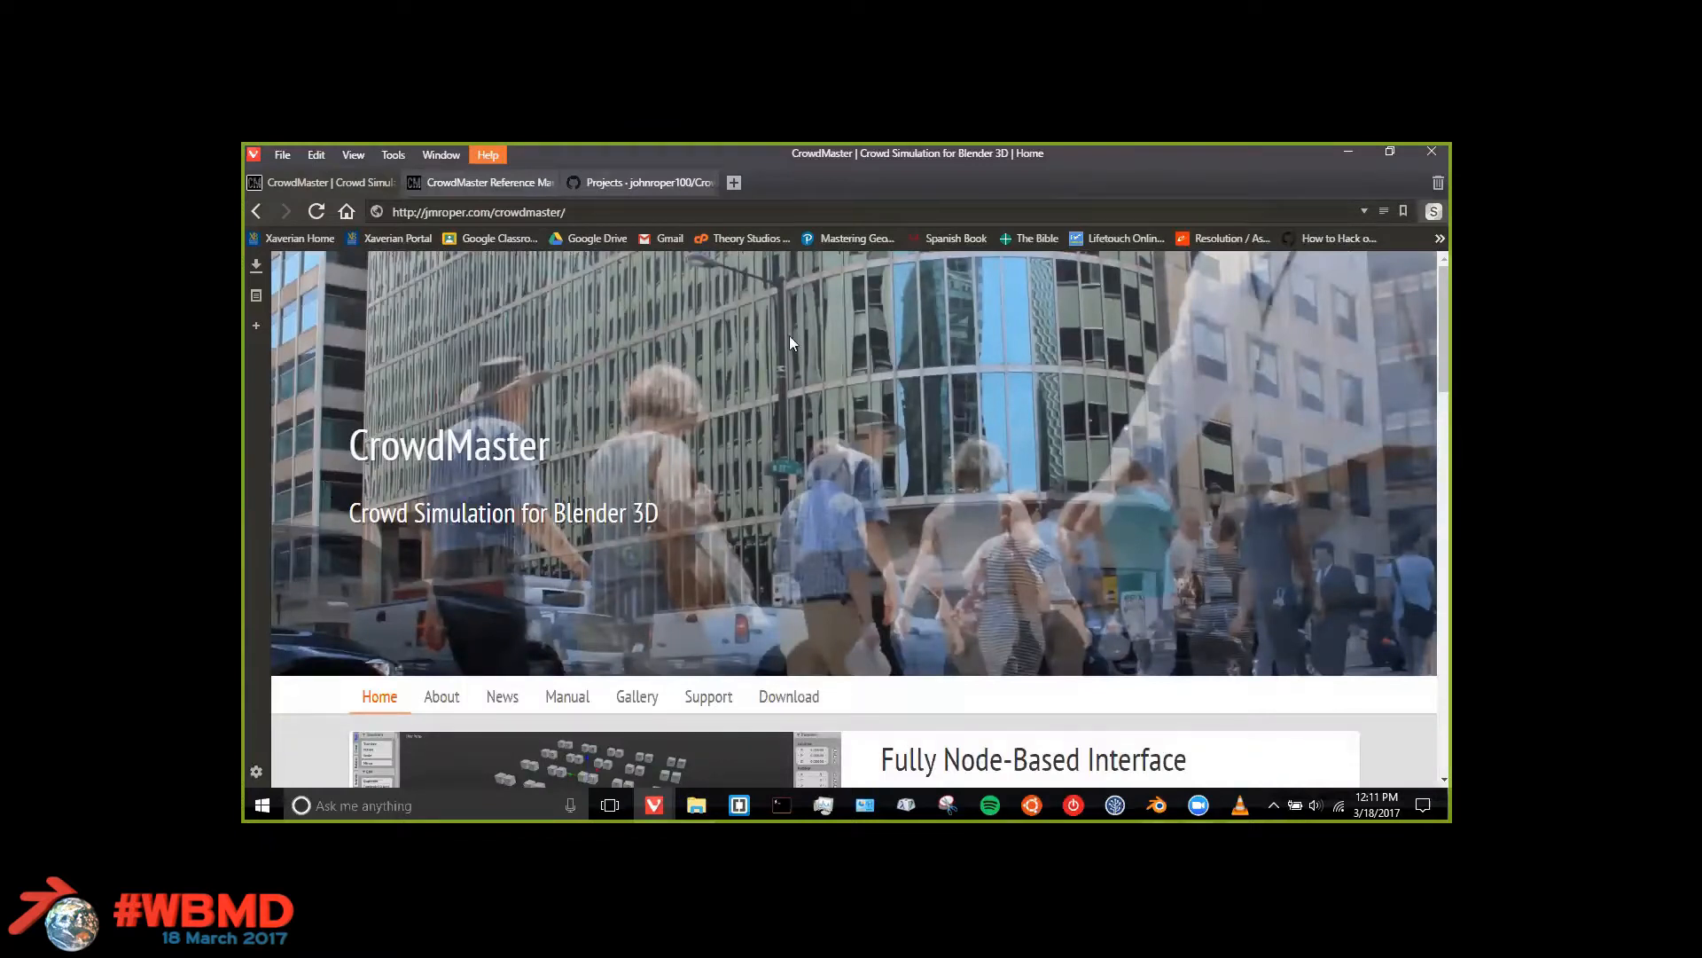
scroll(944, 387, down, 6)
scroll(943, 387, up, 5)
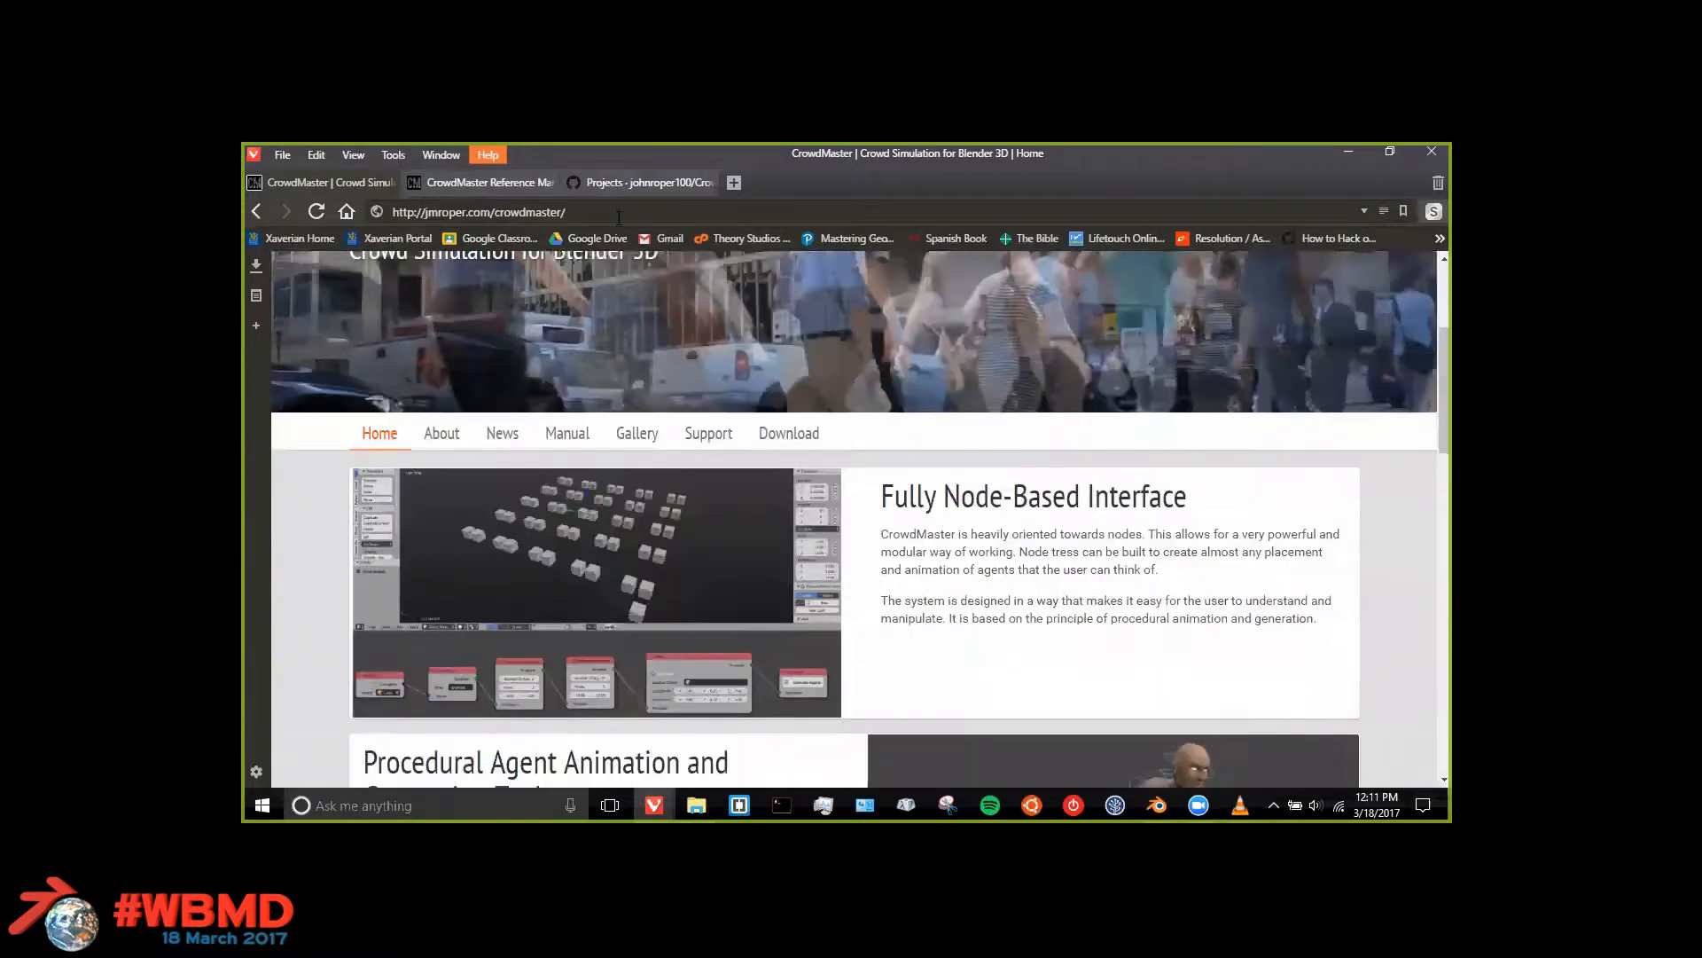
click(592, 213)
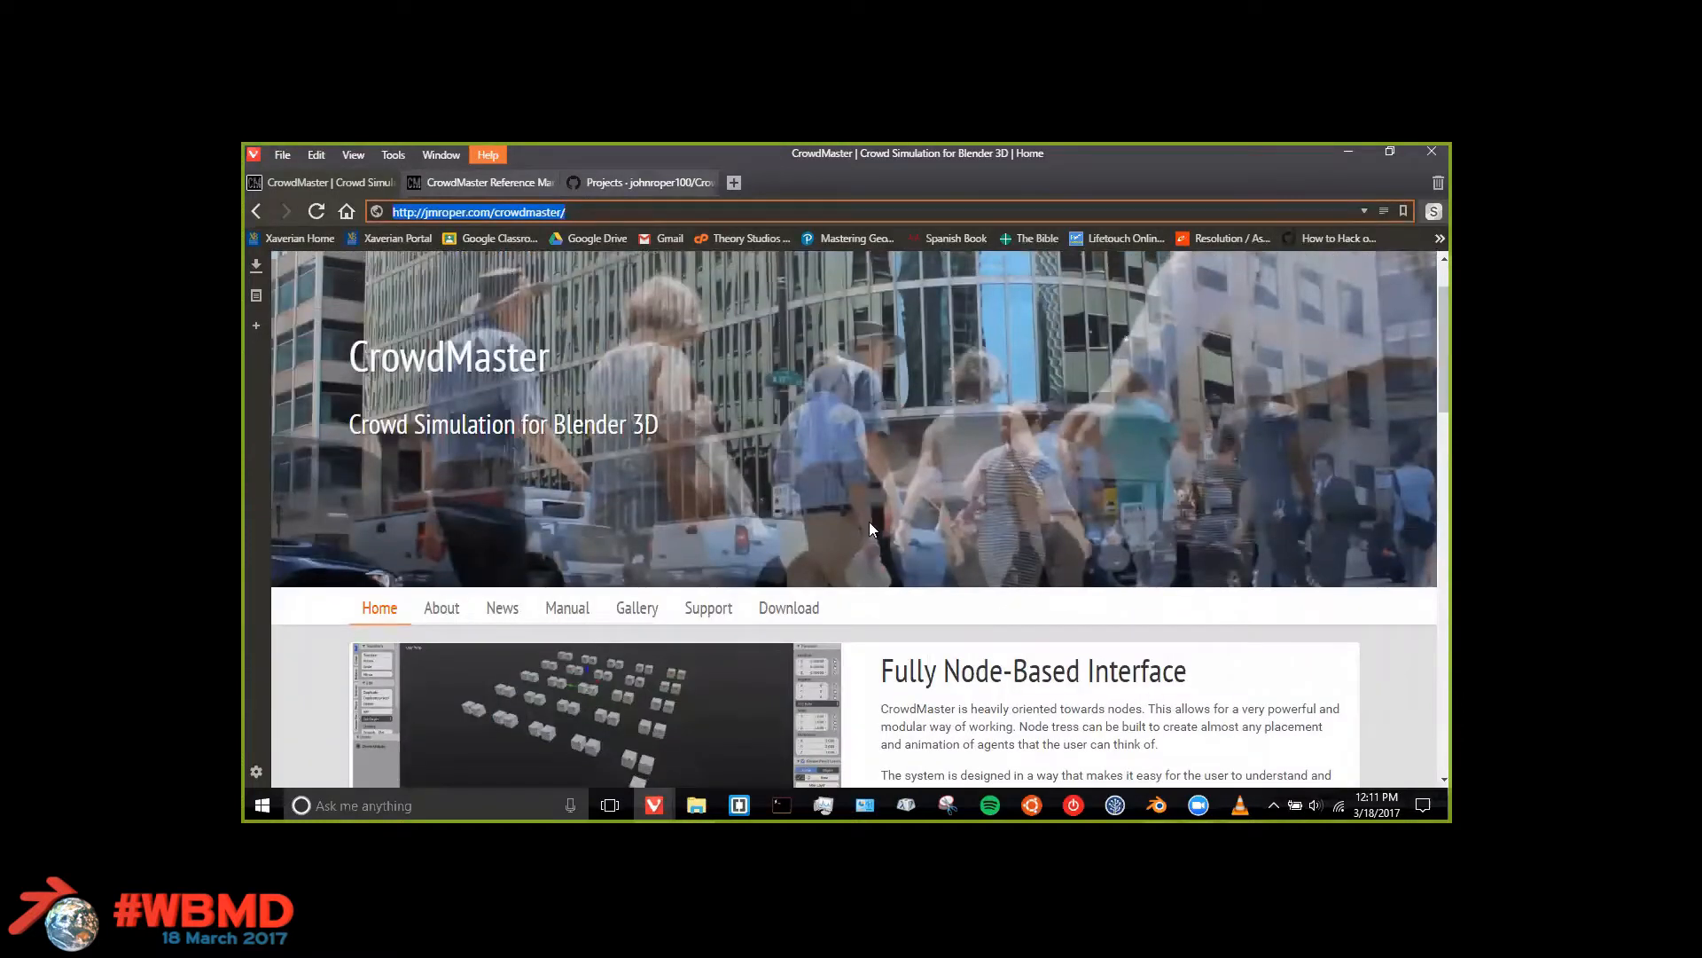
click(530, 620)
Step: Look through the home page's feature sections down to the Get CrowdMaster downloads and footer links, and return to the site navigation
scroll(830, 459, down, 5)
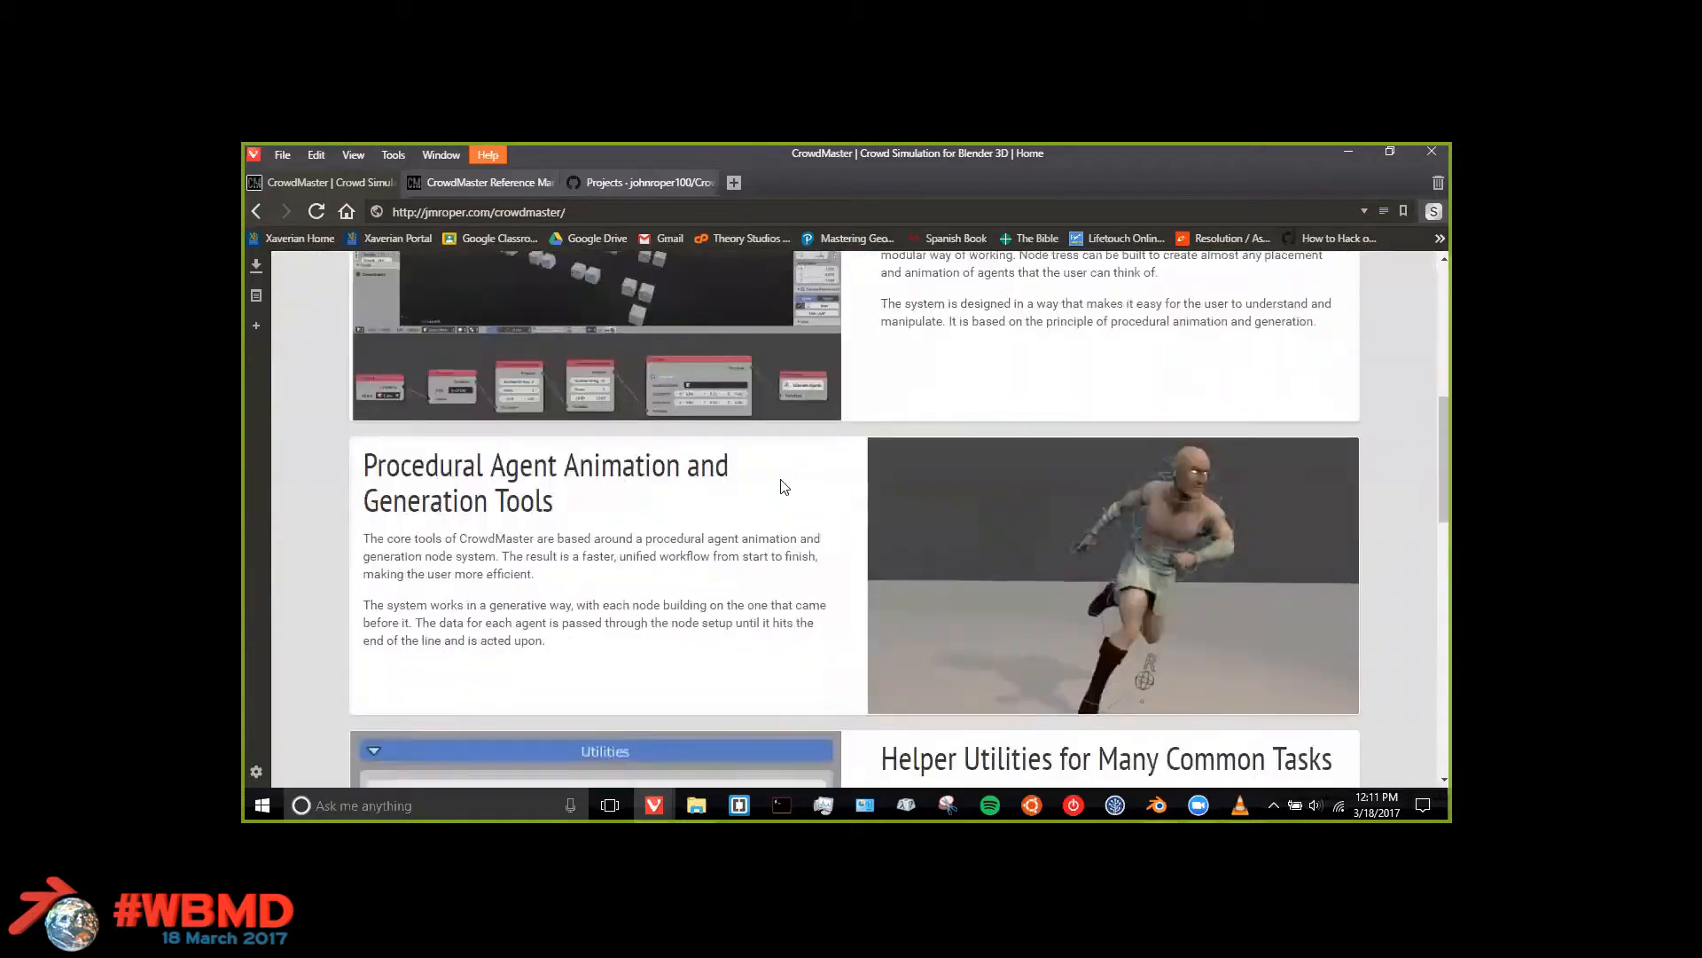
scroll(784, 487, down, 10)
scroll(1039, 512, up, 2)
scroll(1039, 513, down, 2)
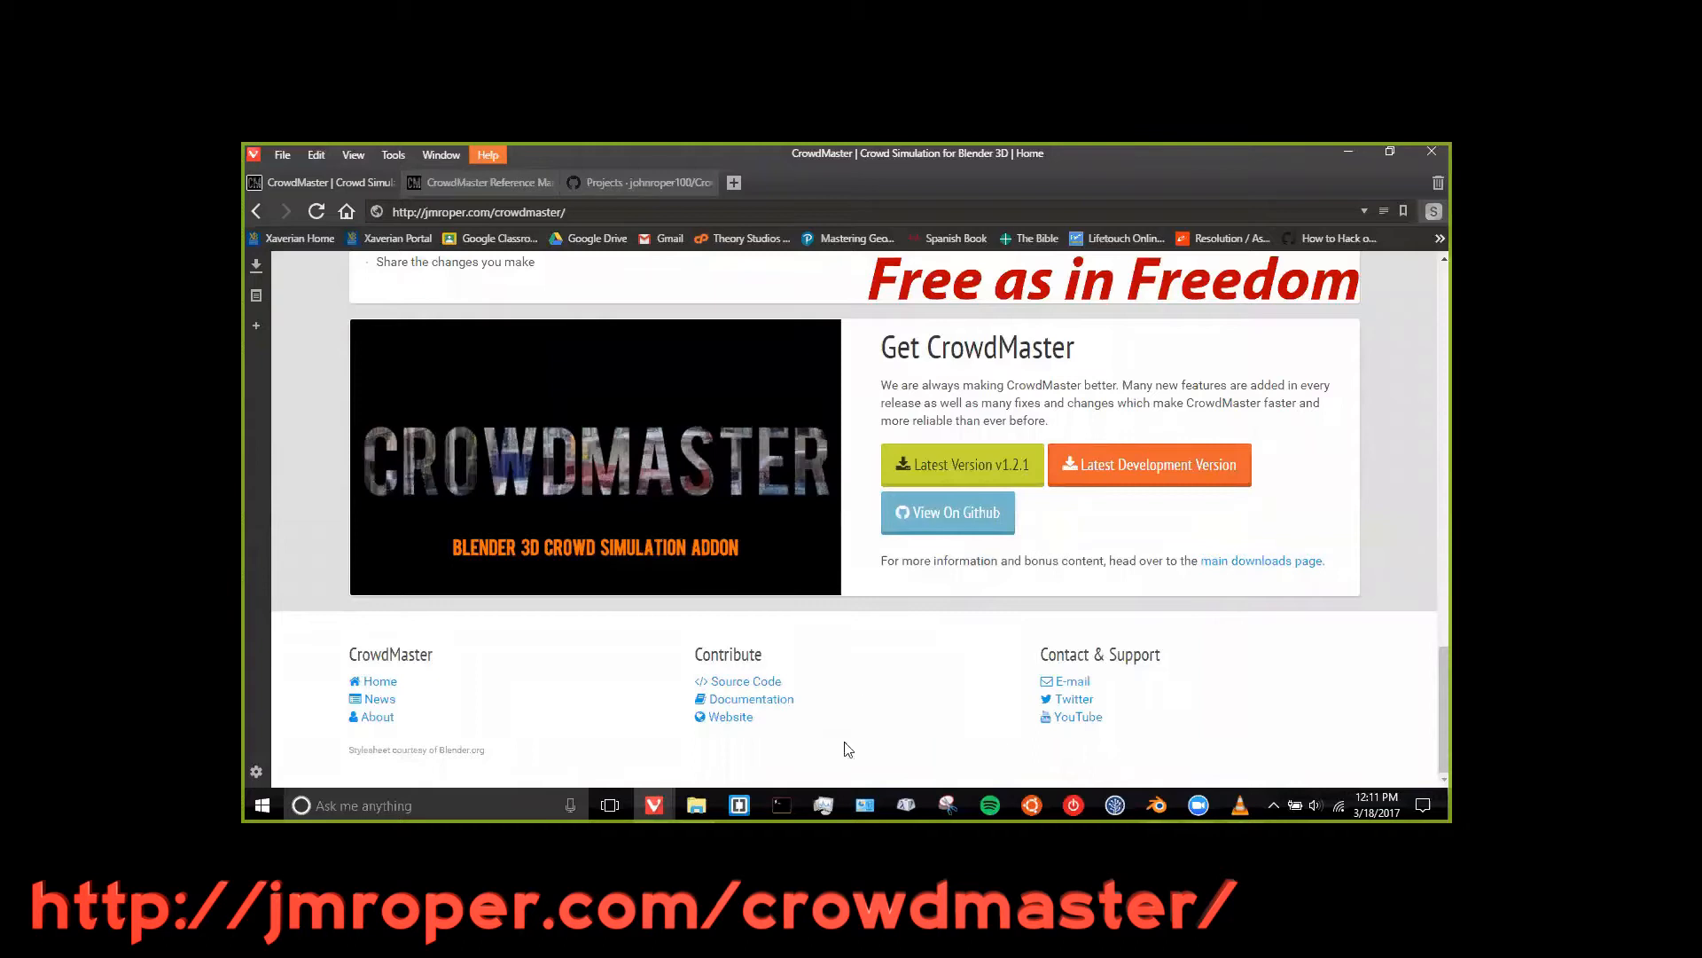
scroll(1080, 350, up, 12)
scroll(1080, 350, up, 8)
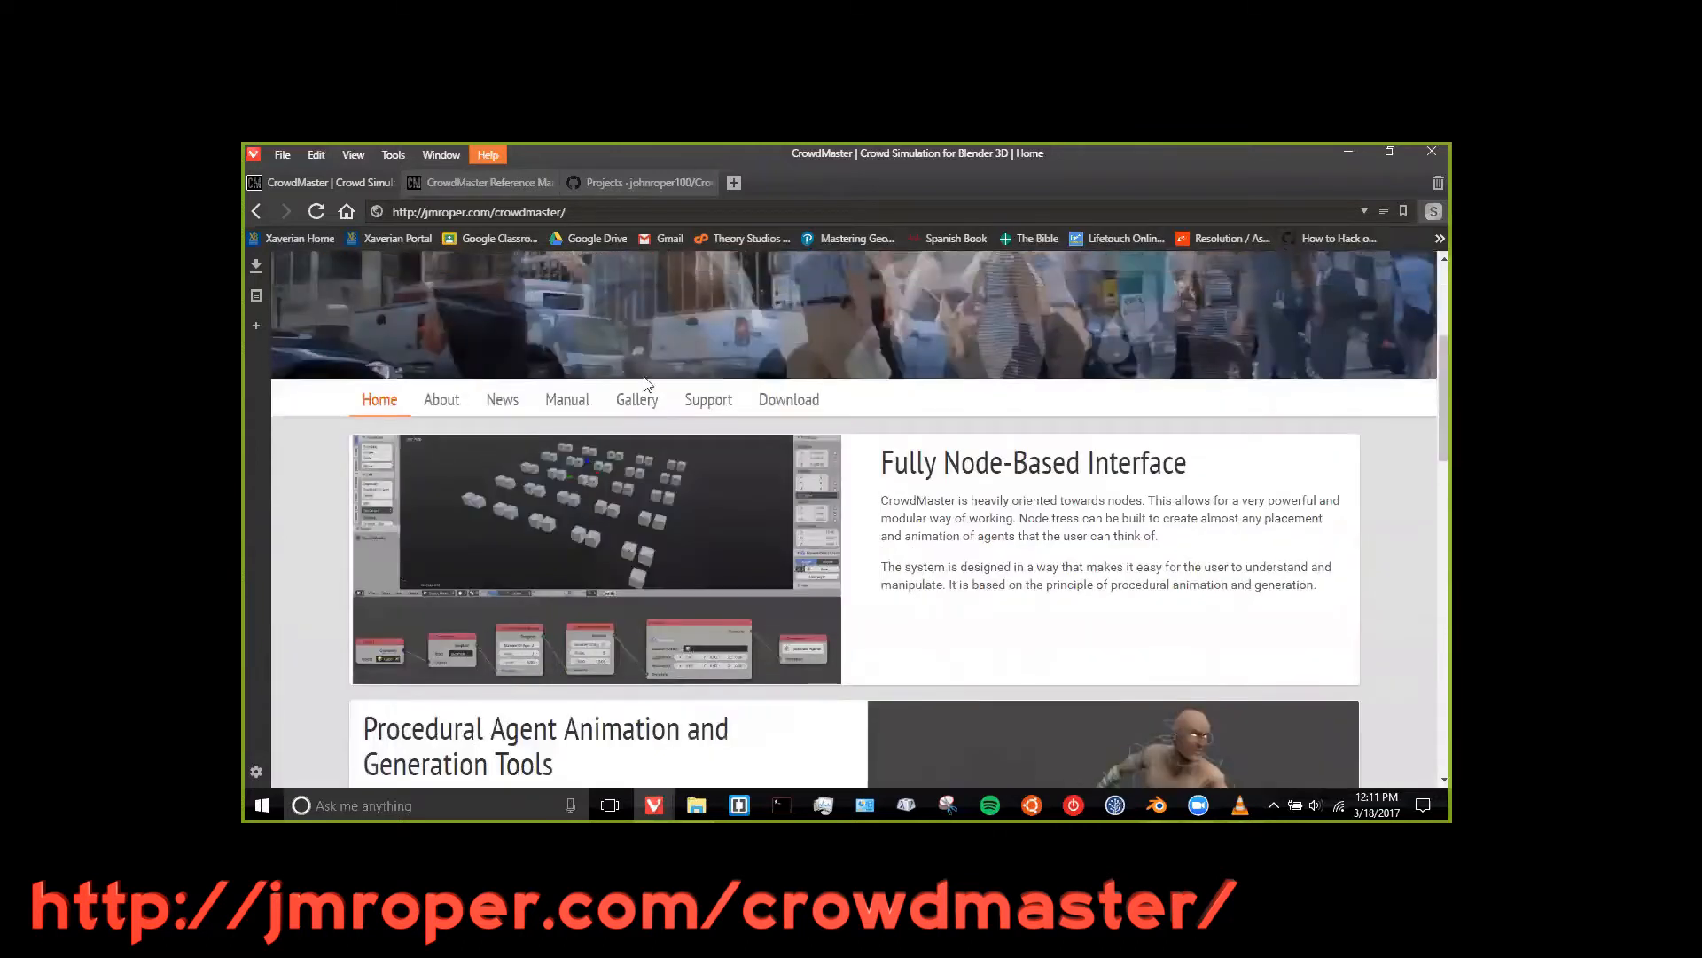